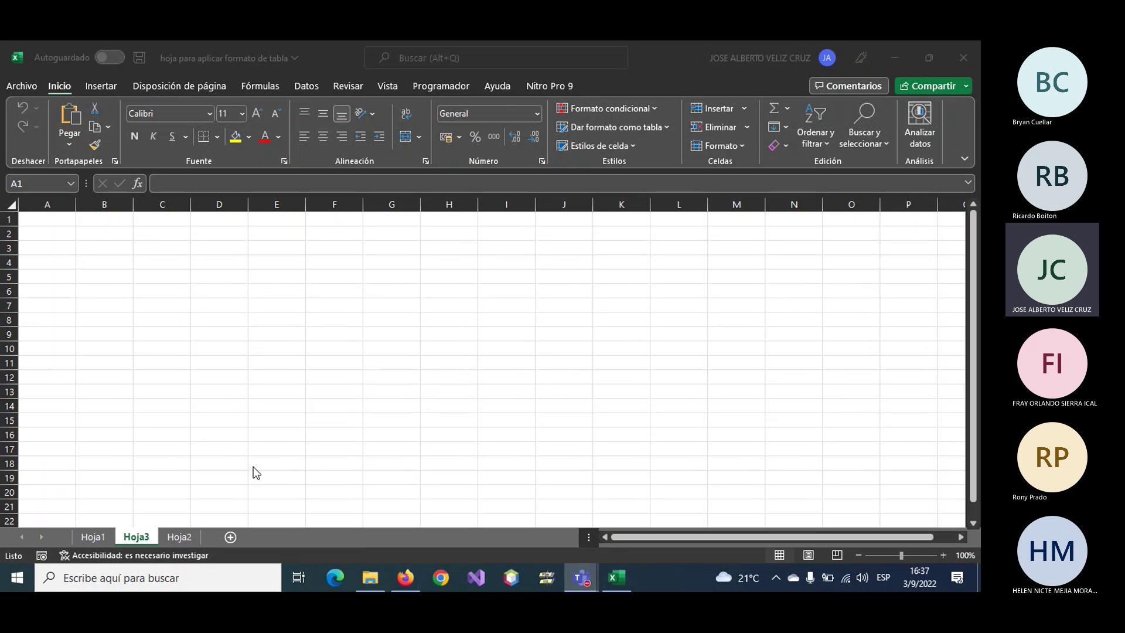
# - Type the title 'TRABAJAR CON FOMULAS' into cell A1 of Hoja3
pyautogui.click(217, 341)
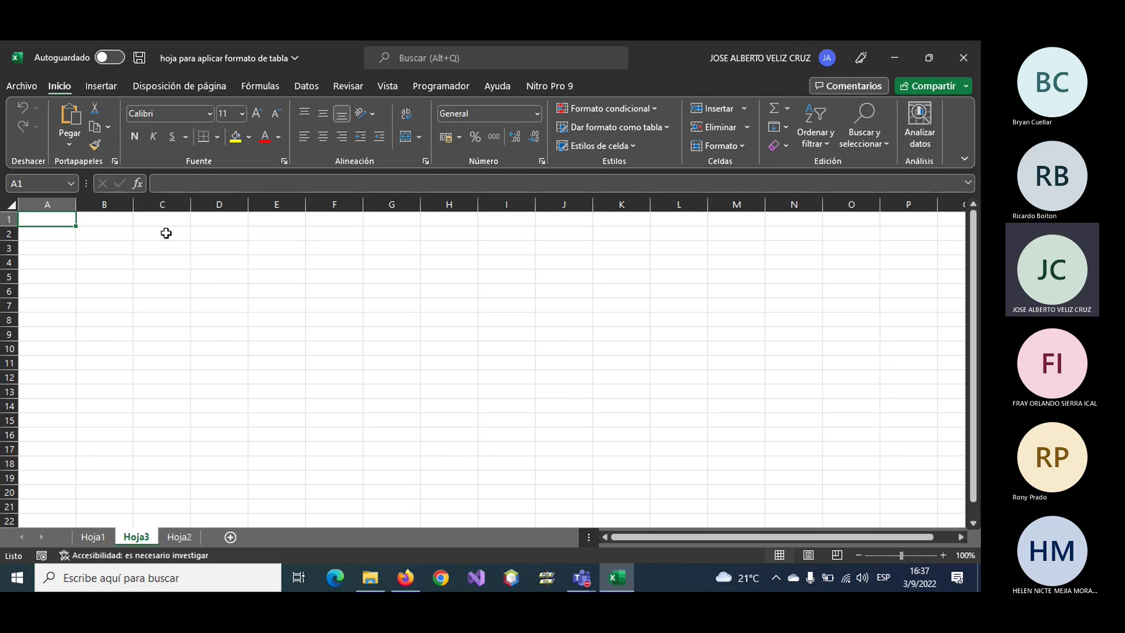
pyautogui.write('TRA')
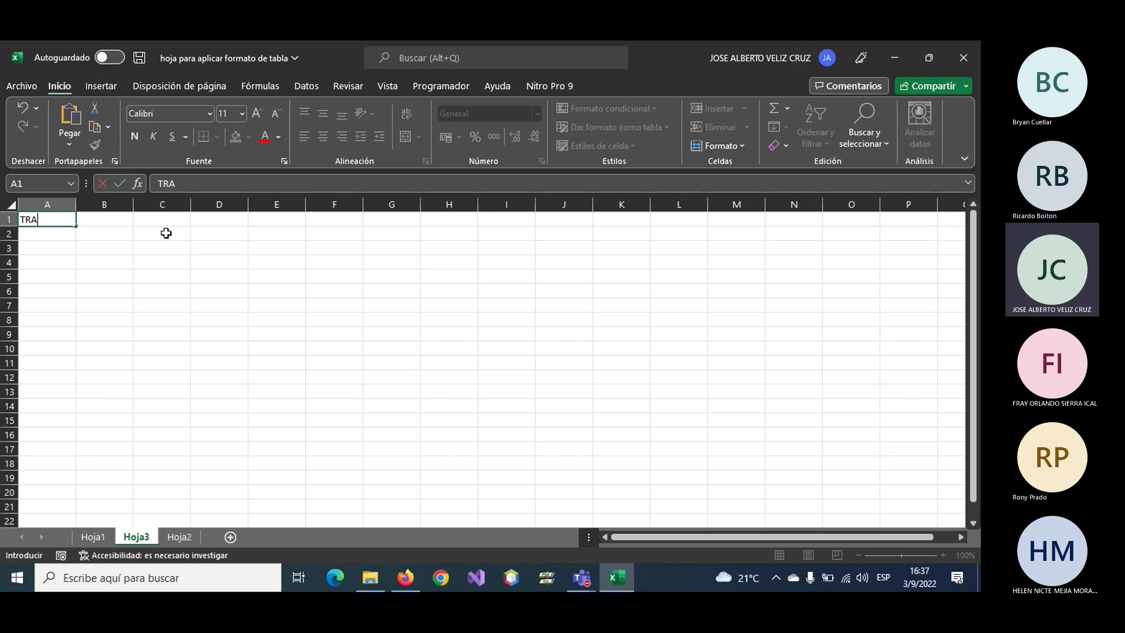
pyautogui.write('BAJAR CON FOMU')
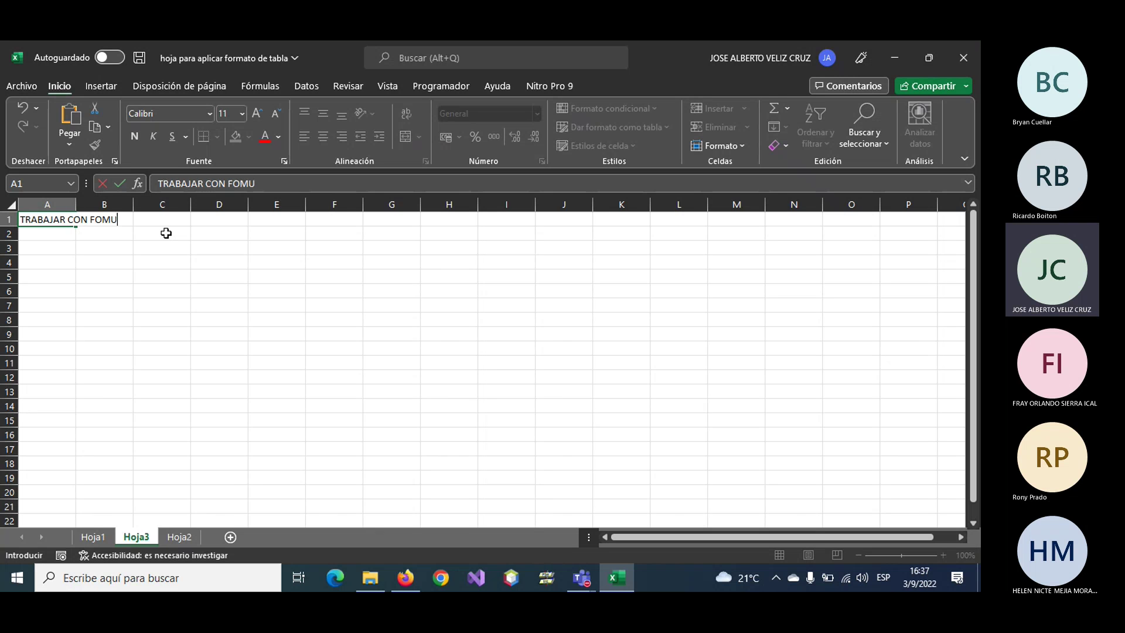
pyautogui.write('LAS')
pyautogui.press('Return')
pyautogui.press('Return')
pyautogui.press('Return')
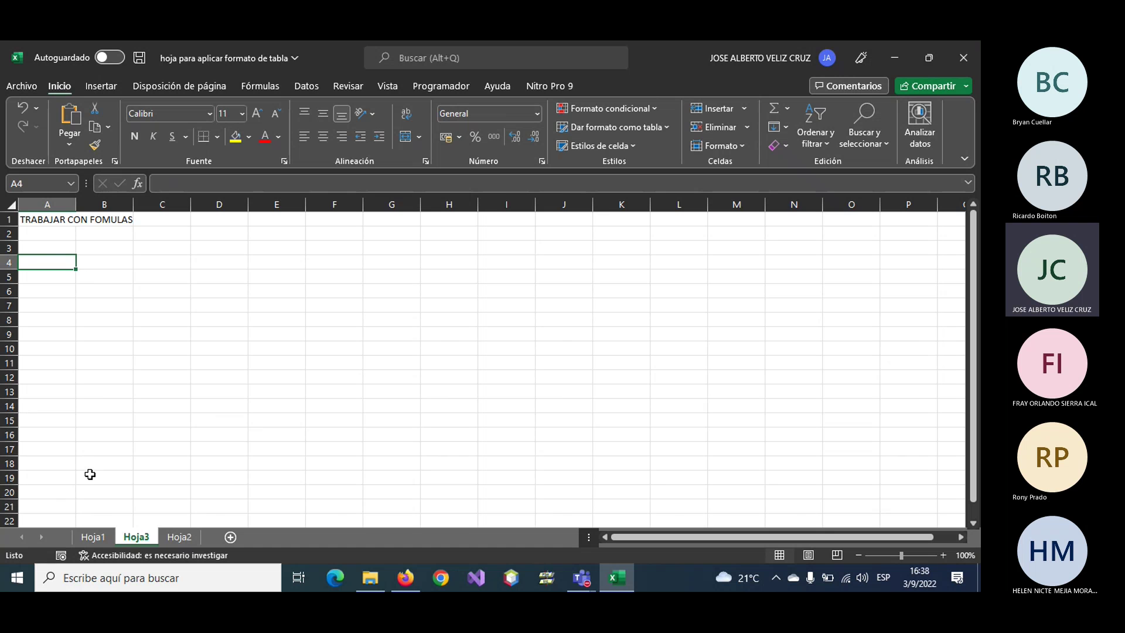
# - Copy column E (Cantidad) from Hoja1 and paste it into column A of Hoja3
pyautogui.click(94, 538)
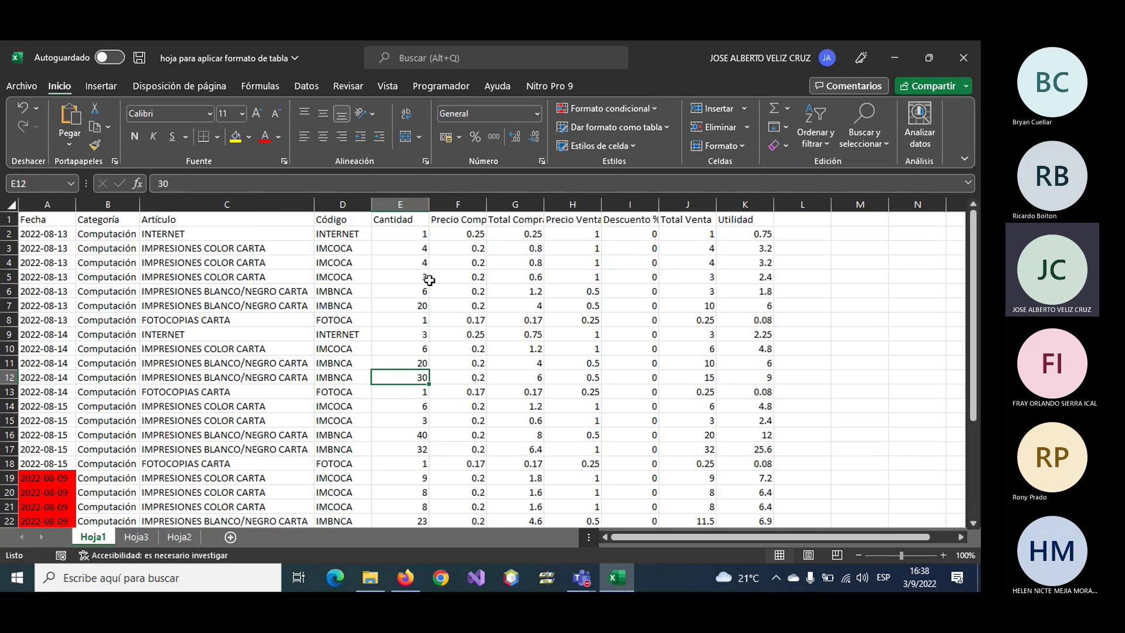
pyautogui.click(395, 218)
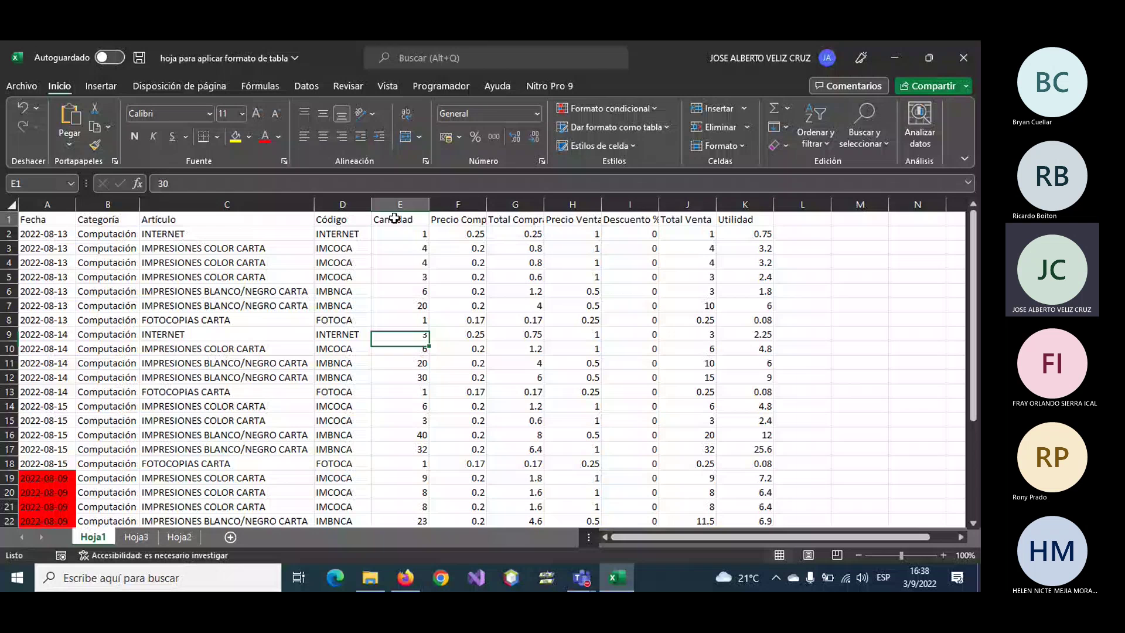
pyautogui.moveTo(394, 219); pyautogui.dragTo(394, 296)
pyautogui.click(408, 199)
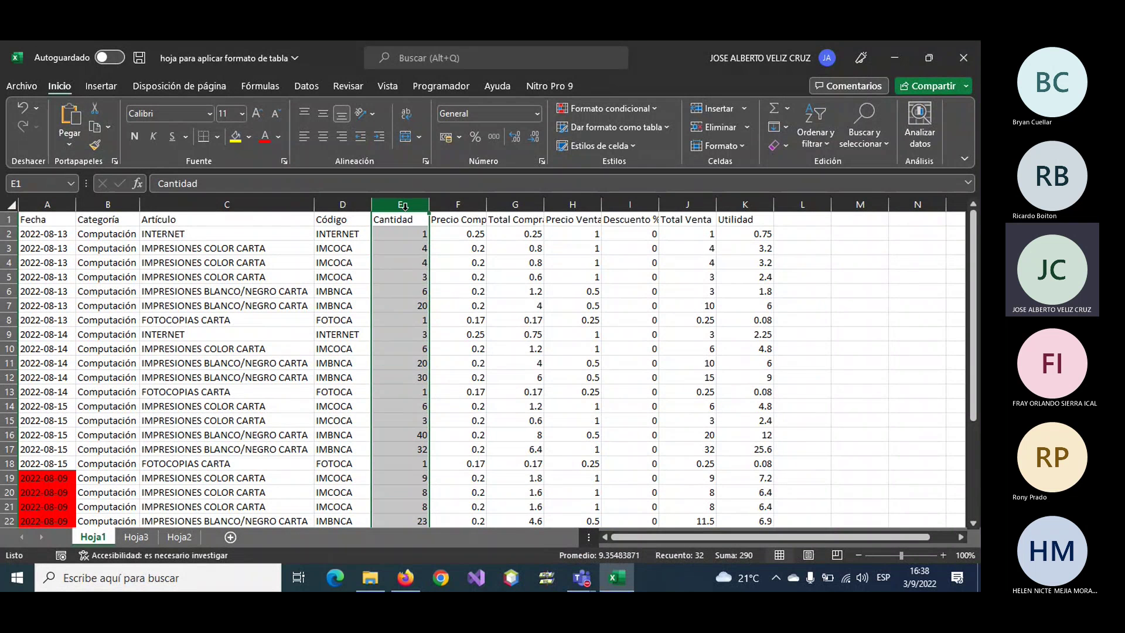
pyautogui.click(401, 203)
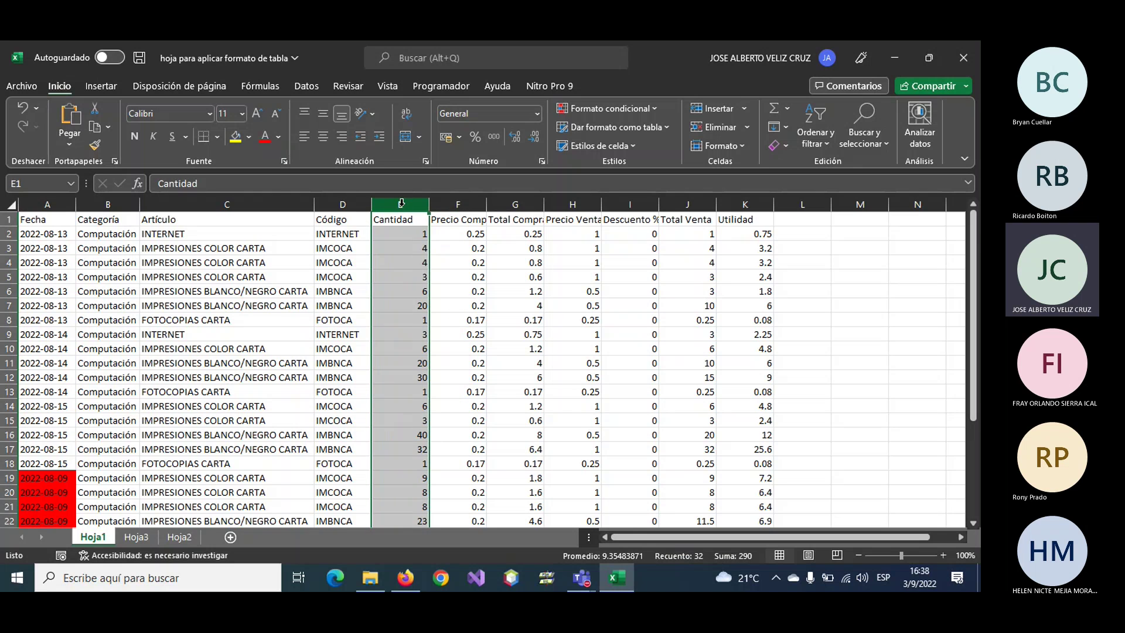
pyautogui.hotkey('ctrl', 'c')
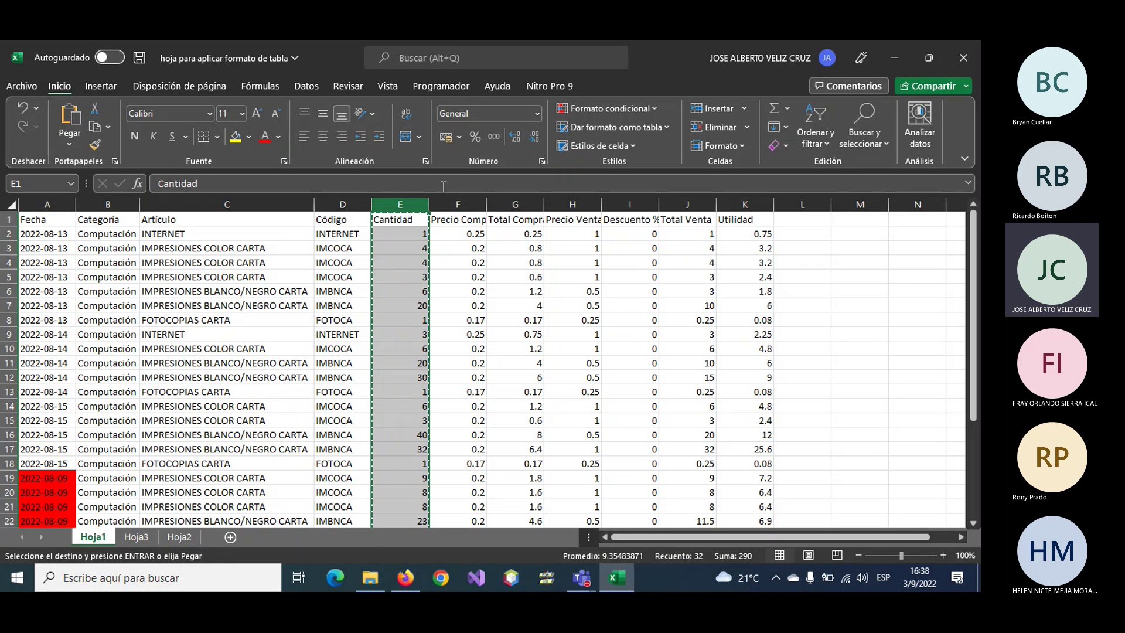
pyautogui.click(174, 538)
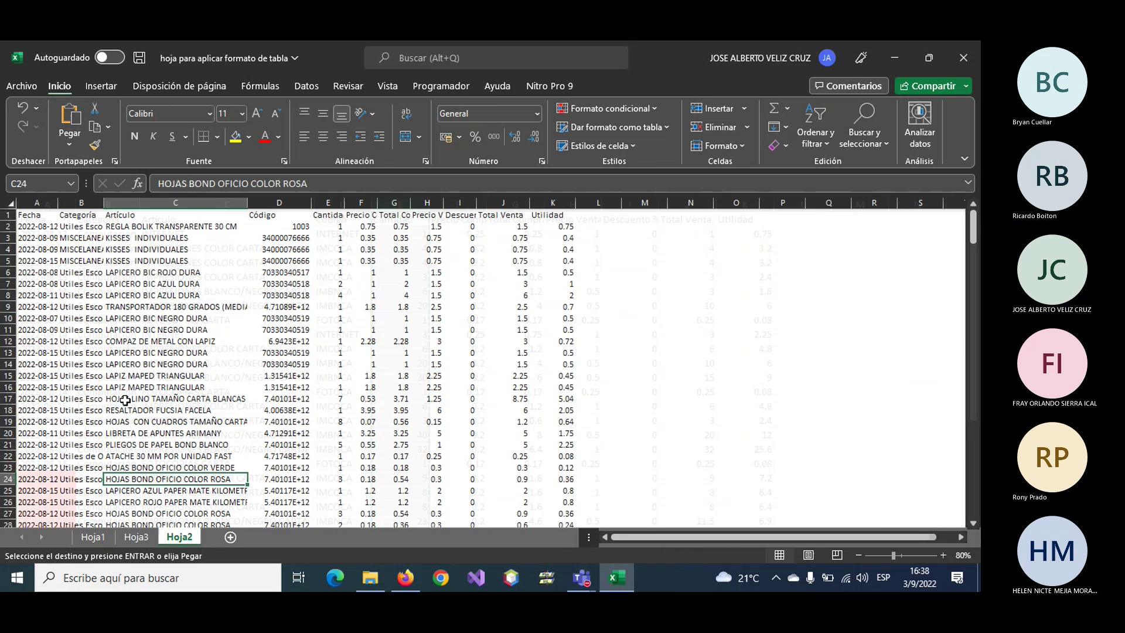
pyautogui.click(136, 536)
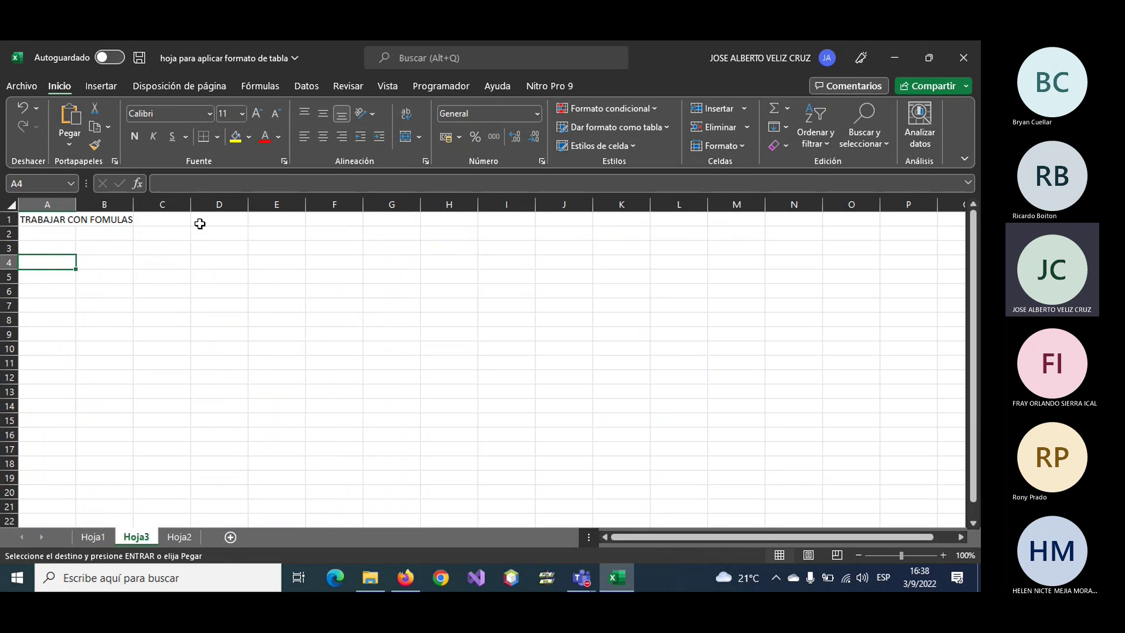
pyautogui.click(46, 203)
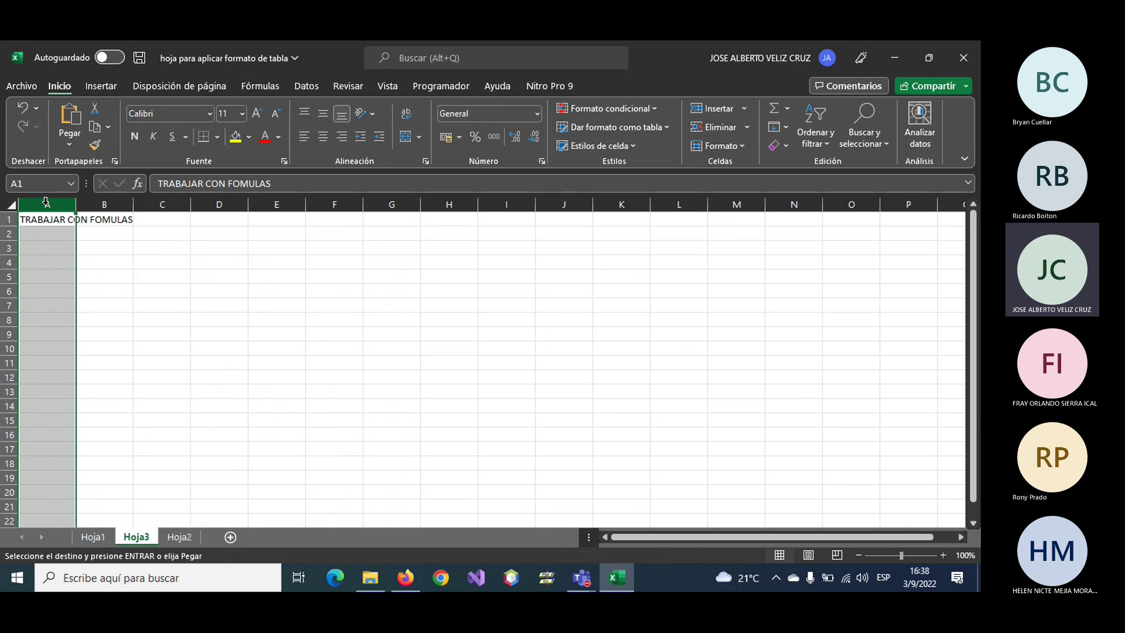
pyautogui.hotkey('ctrl', 'v')
pyautogui.click(153, 303)
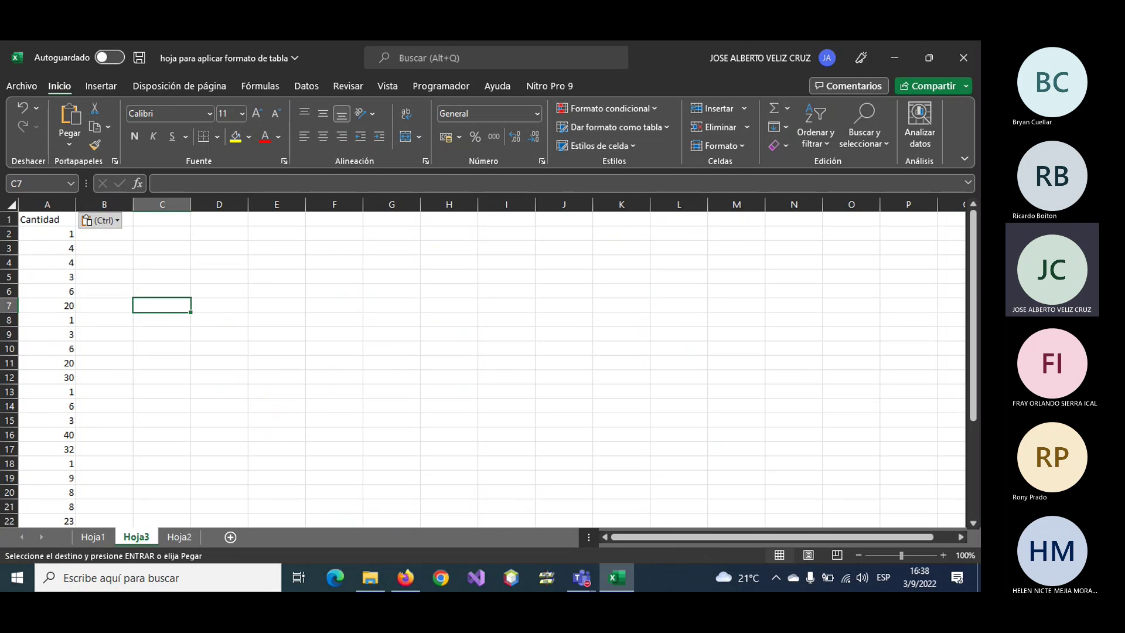
# - Scroll through the pasted Cantidad data, then begin a formula with = in cell D2
pyautogui.moveTo(973, 227); pyautogui.dragTo(973, 342)
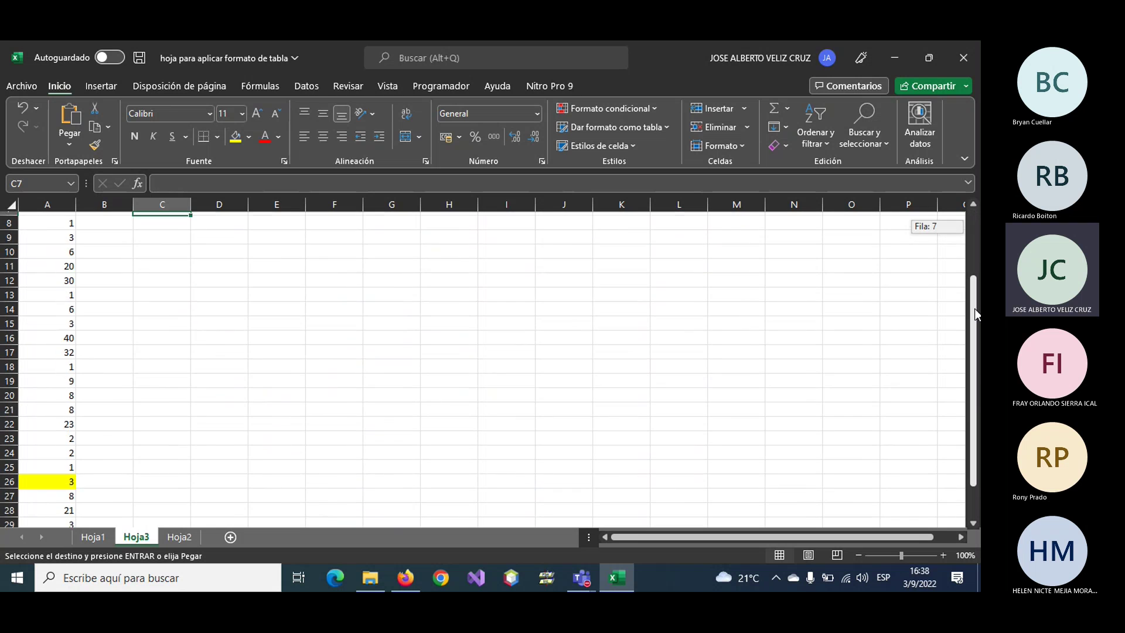
pyautogui.moveTo(973, 391); pyautogui.dragTo(962, 460)
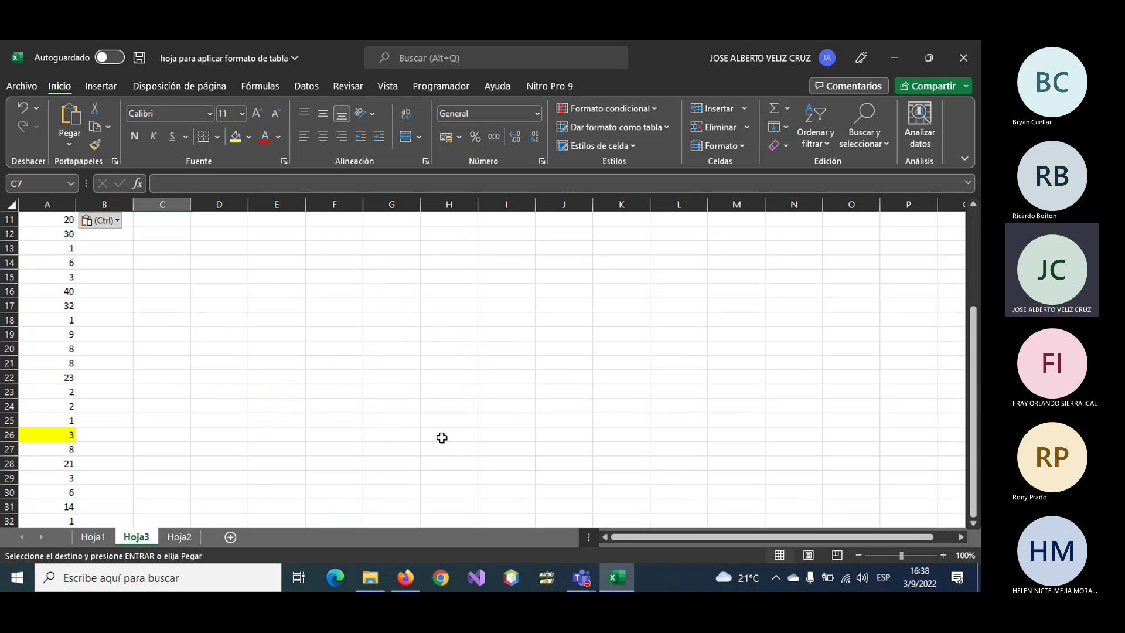
pyautogui.scroll(-3, 41, 487)
pyautogui.scroll(3, 54, 470)
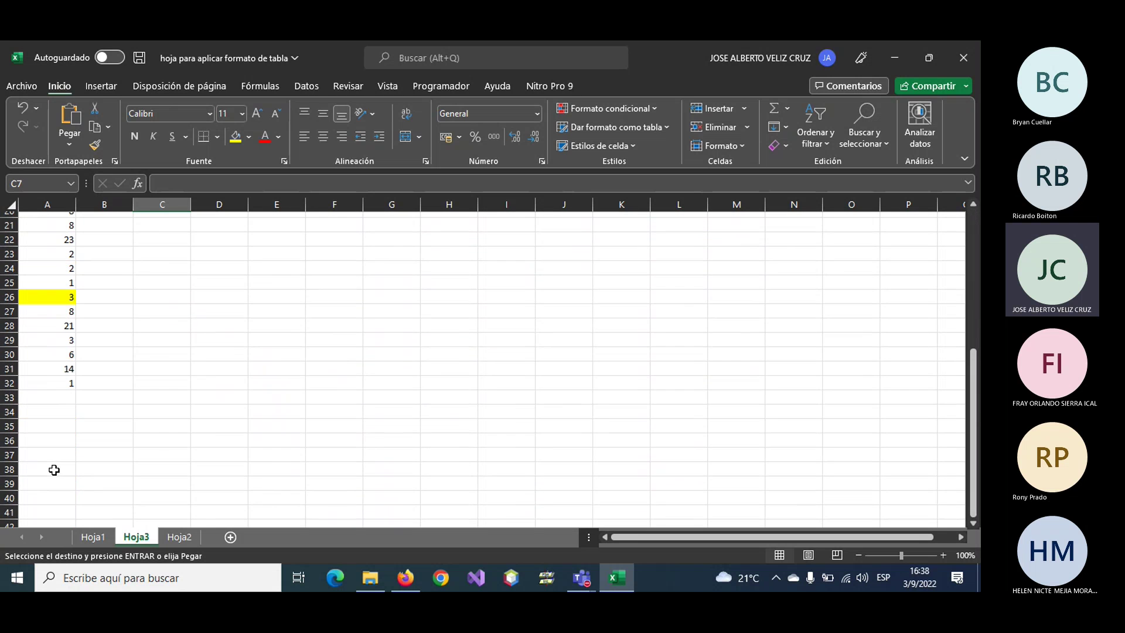
pyautogui.scroll(3, 54, 470)
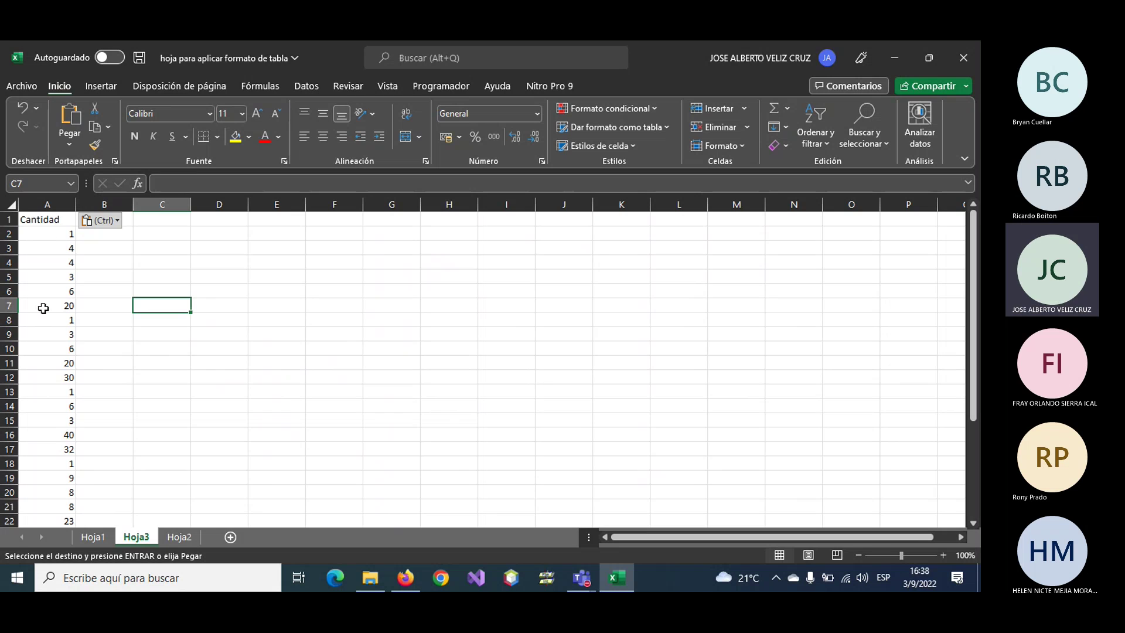
pyautogui.click(208, 235)
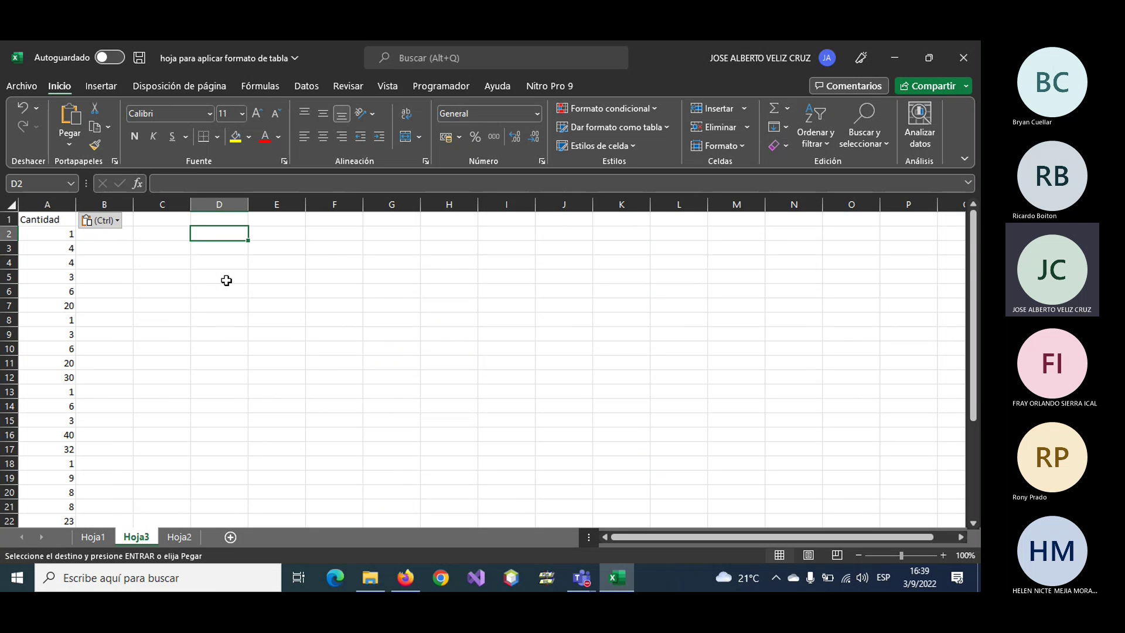
pyautogui.write('=')
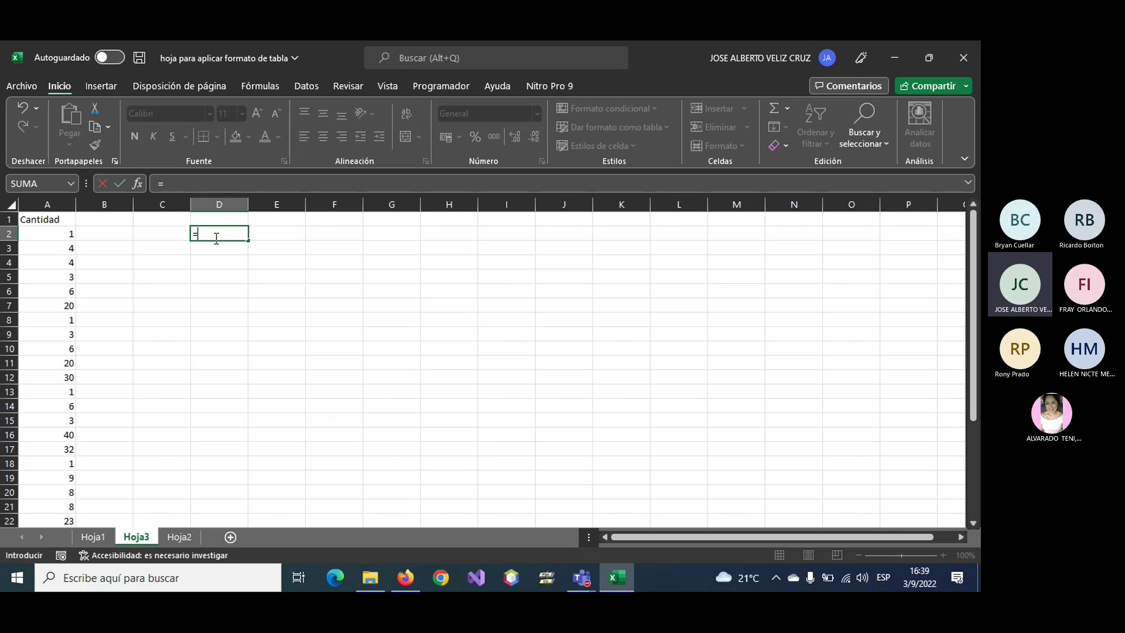
# - Erase the stray =, - and K entries from D2 and move to cell D6
pyautogui.press('BackSpace')
pyautogui.write('-')
pyautogui.write('K')
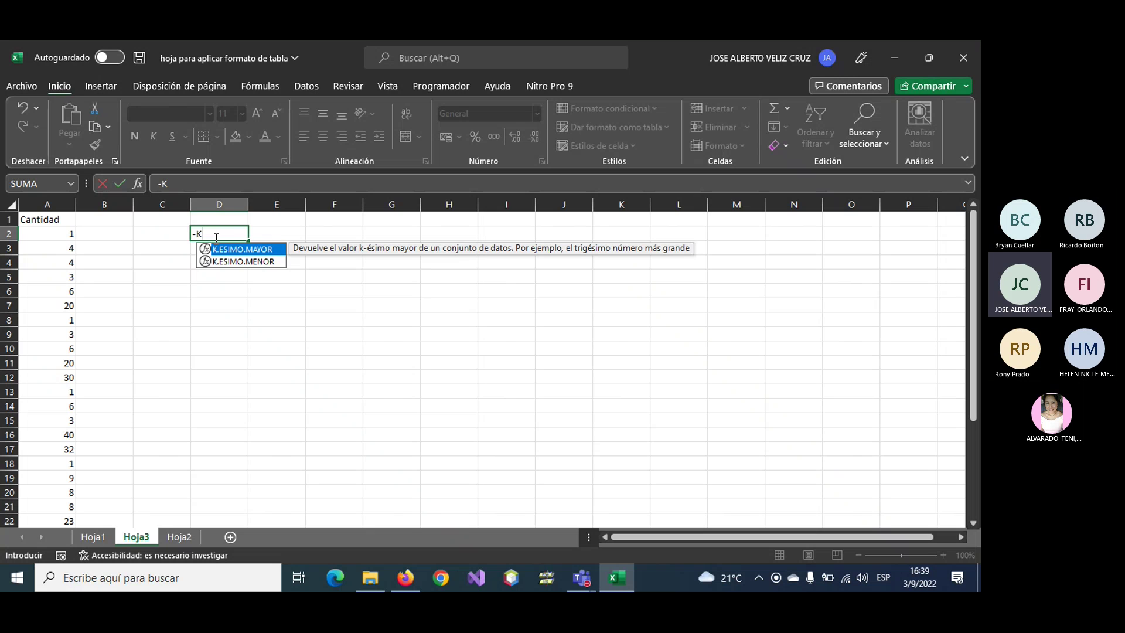
pyautogui.press('Escape')
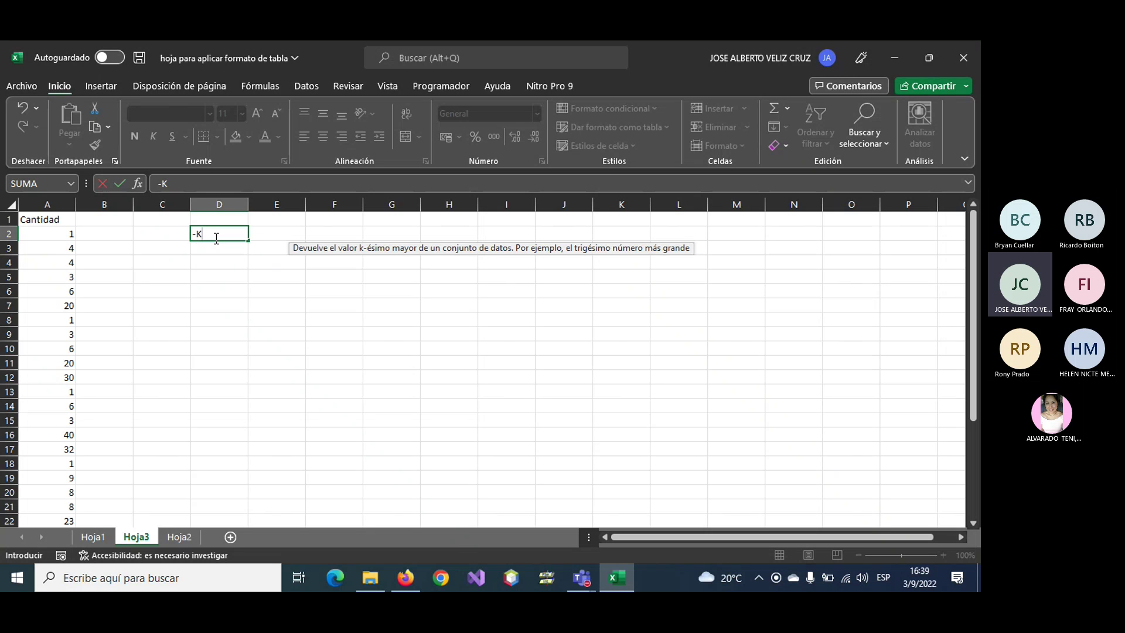
pyautogui.press('BackSpace')
pyautogui.press('BackSpace')
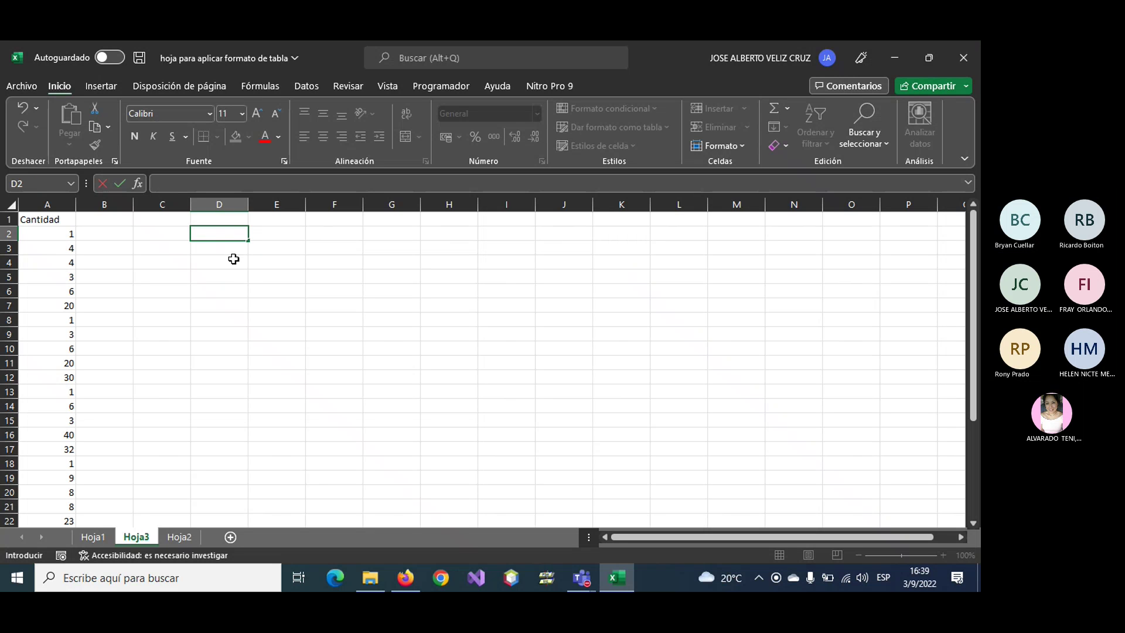
pyautogui.click(230, 290)
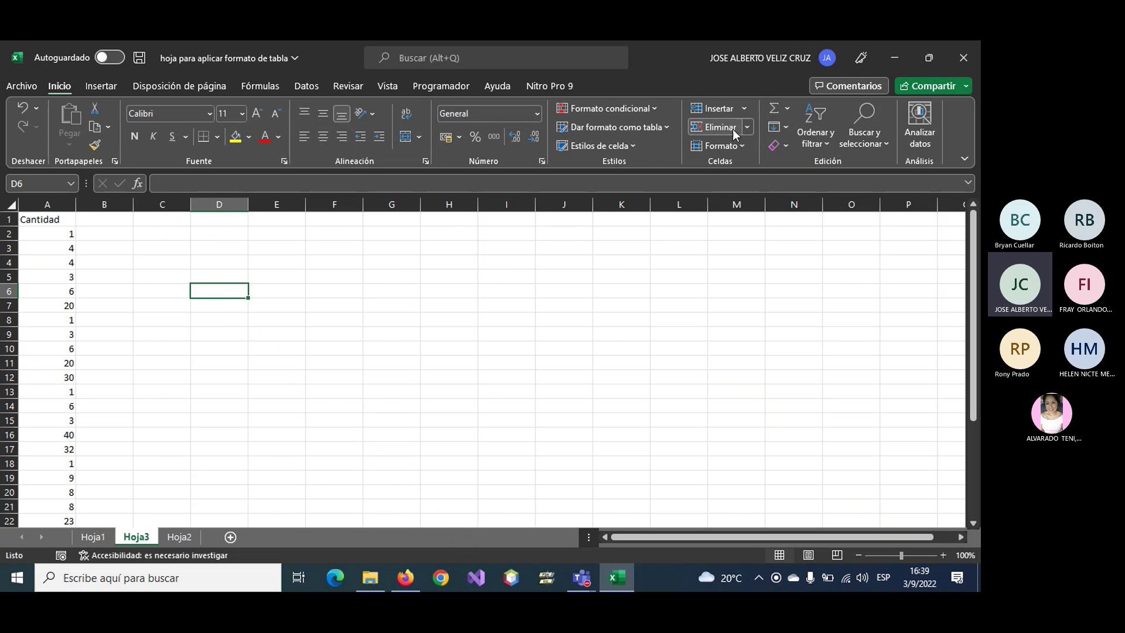
pyautogui.click(787, 113)
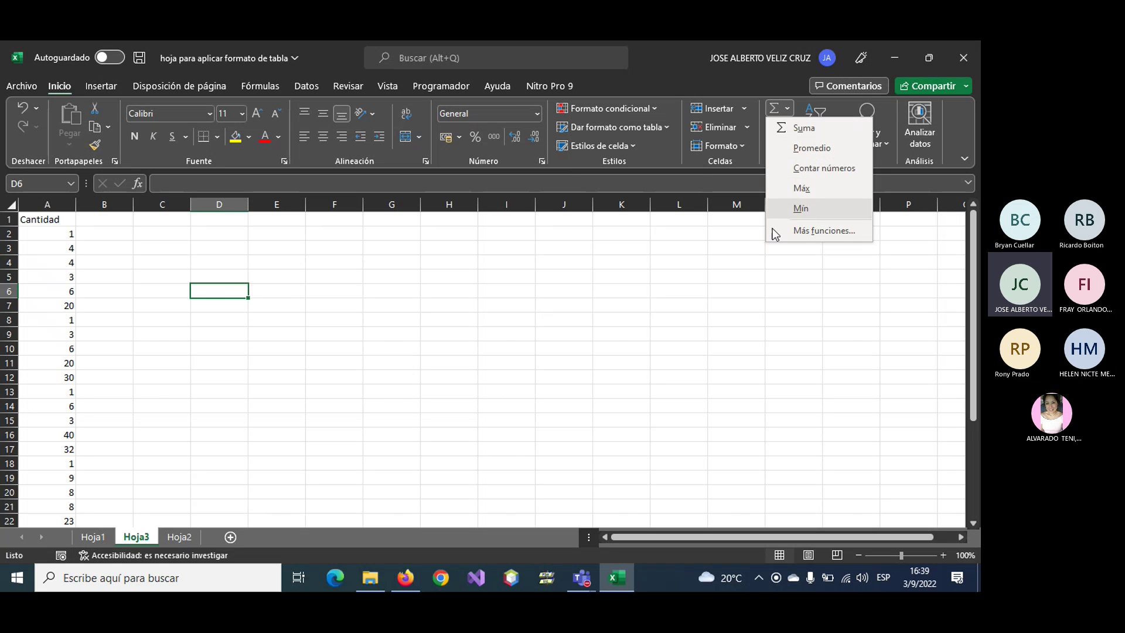
# - Copy the quantities in A2:A8 into C2:C8
pyautogui.press('Escape')
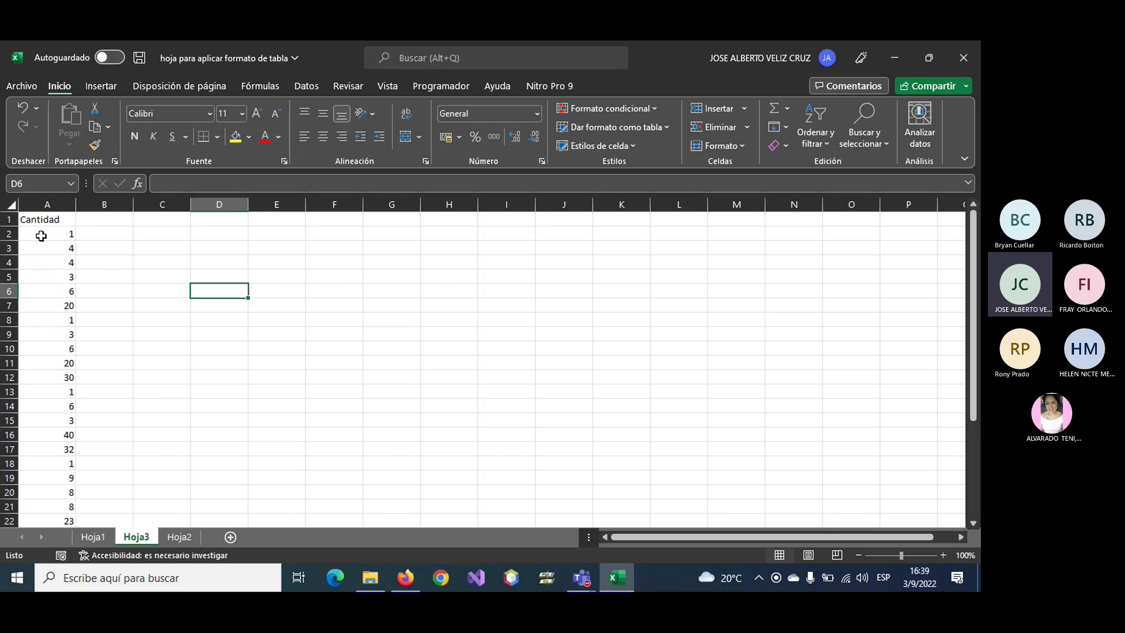
pyautogui.click(44, 232)
pyautogui.moveTo(44, 232); pyautogui.dragTo(55, 316)
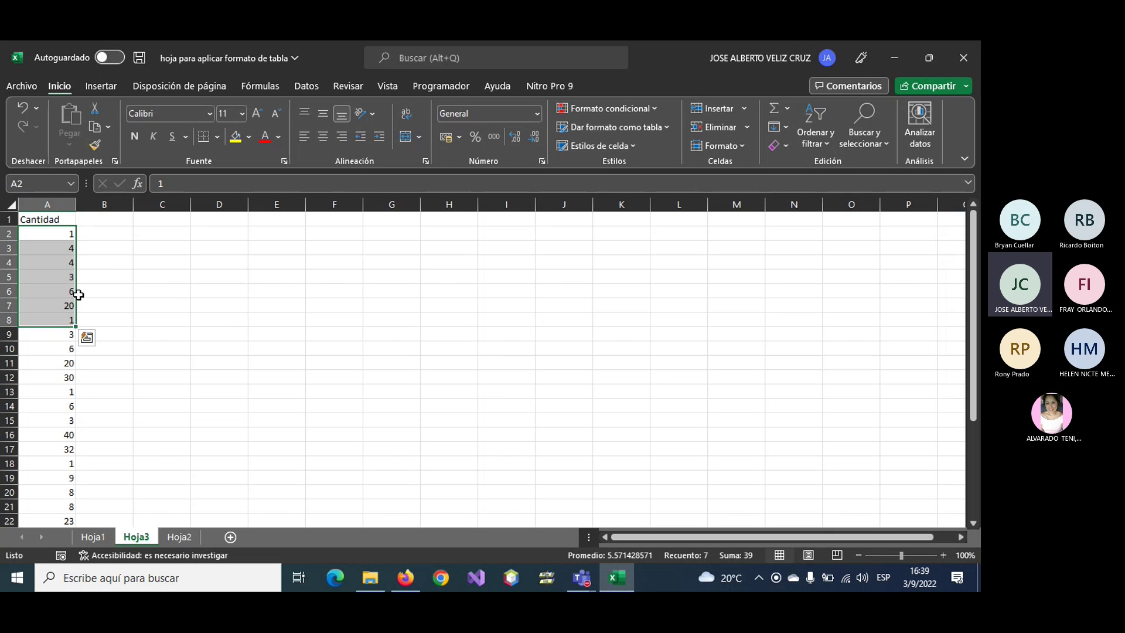
pyautogui.hotkey('ctrl', 'c')
pyautogui.click(164, 234)
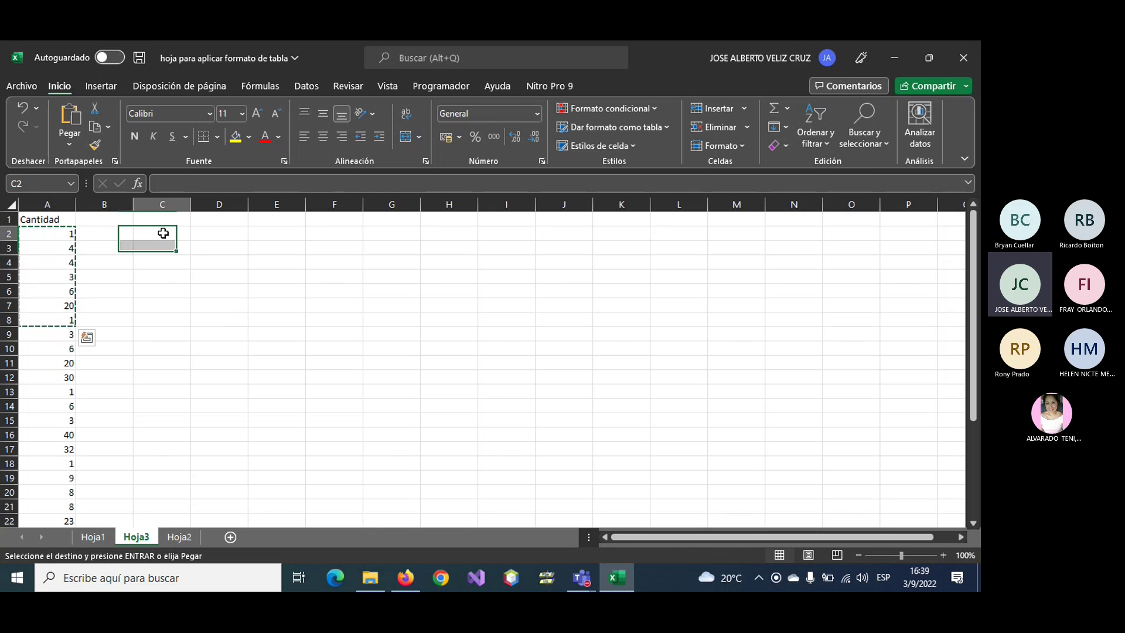
pyautogui.hotkey('ctrl', 'v')
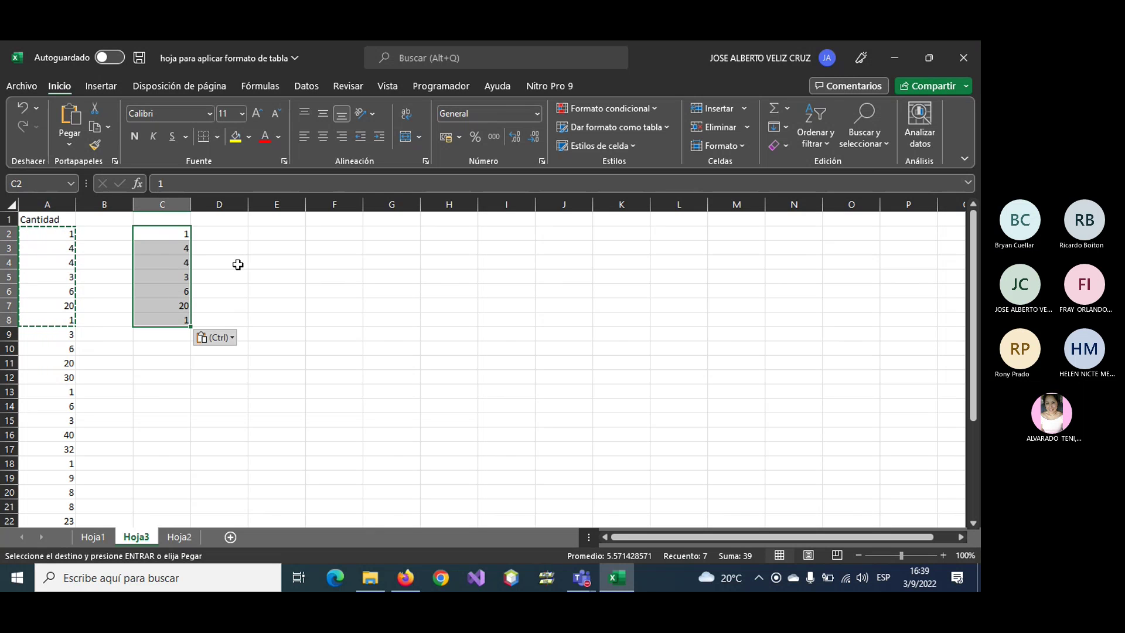
# - Total C2:C8 with AutoSum Suma, giving =SUMA(C2:C8) = 39 in C9
pyautogui.click(789, 109)
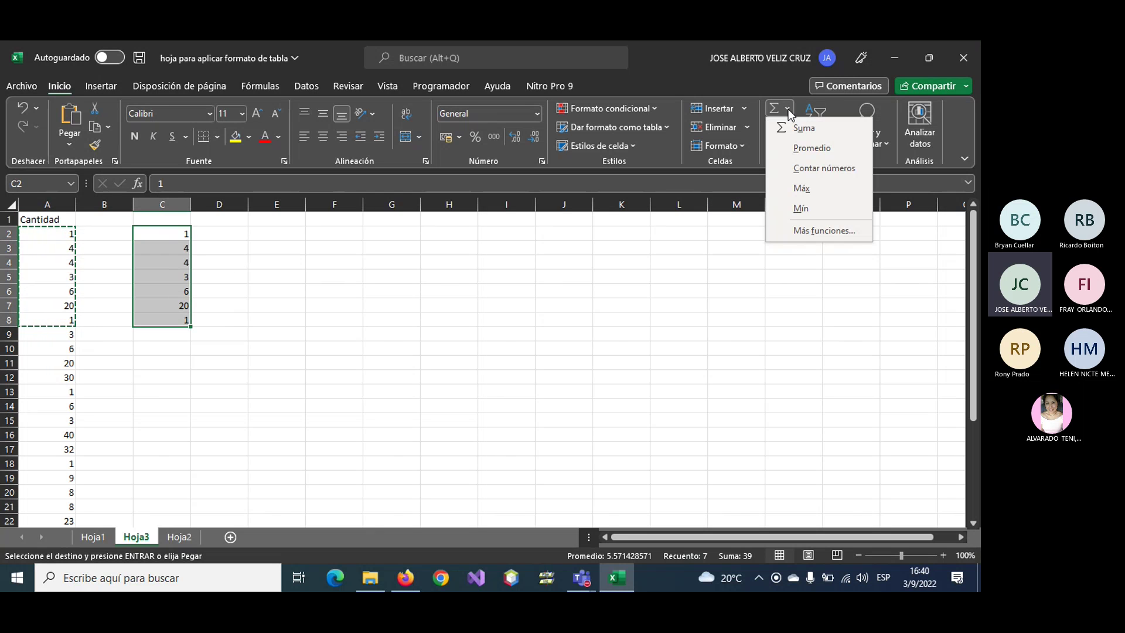
pyautogui.click(793, 129)
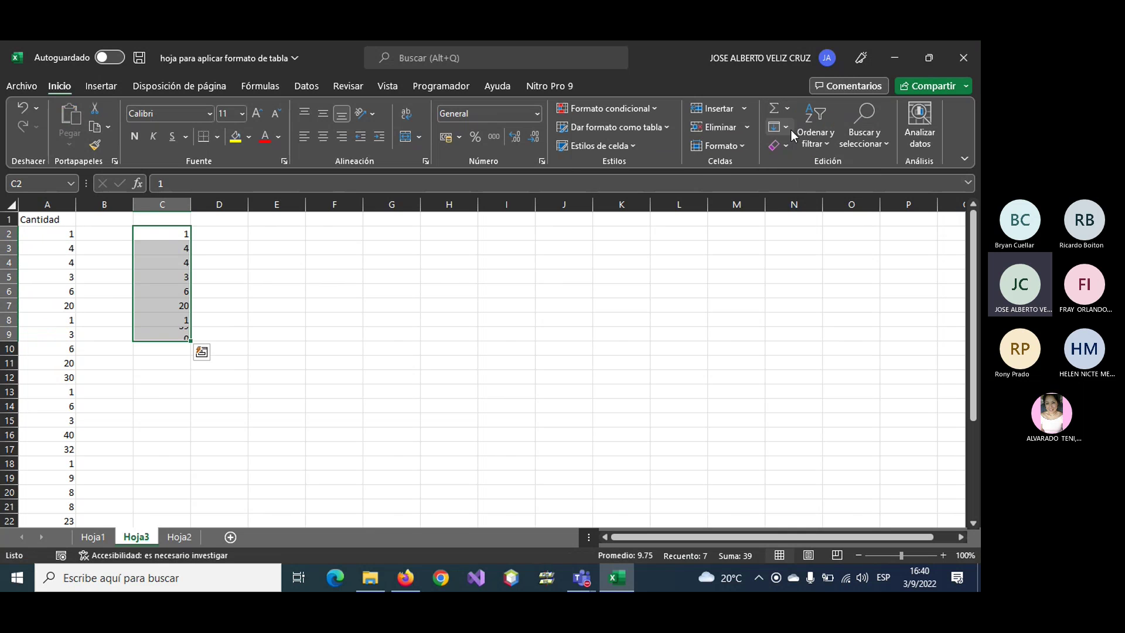
pyautogui.click(145, 336)
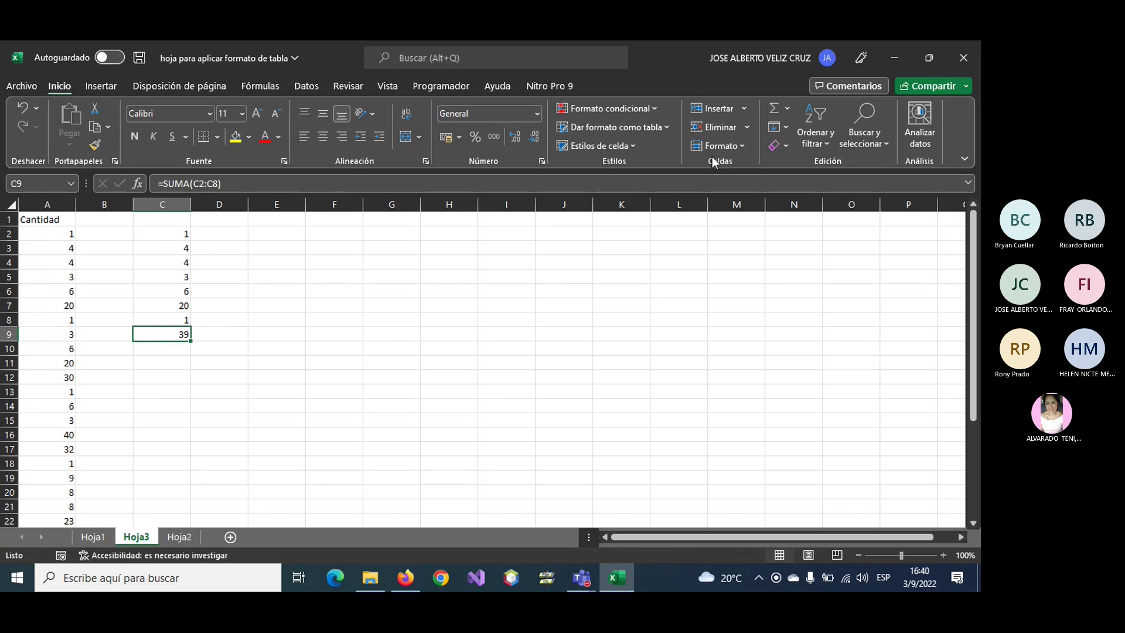
pyautogui.click(789, 112)
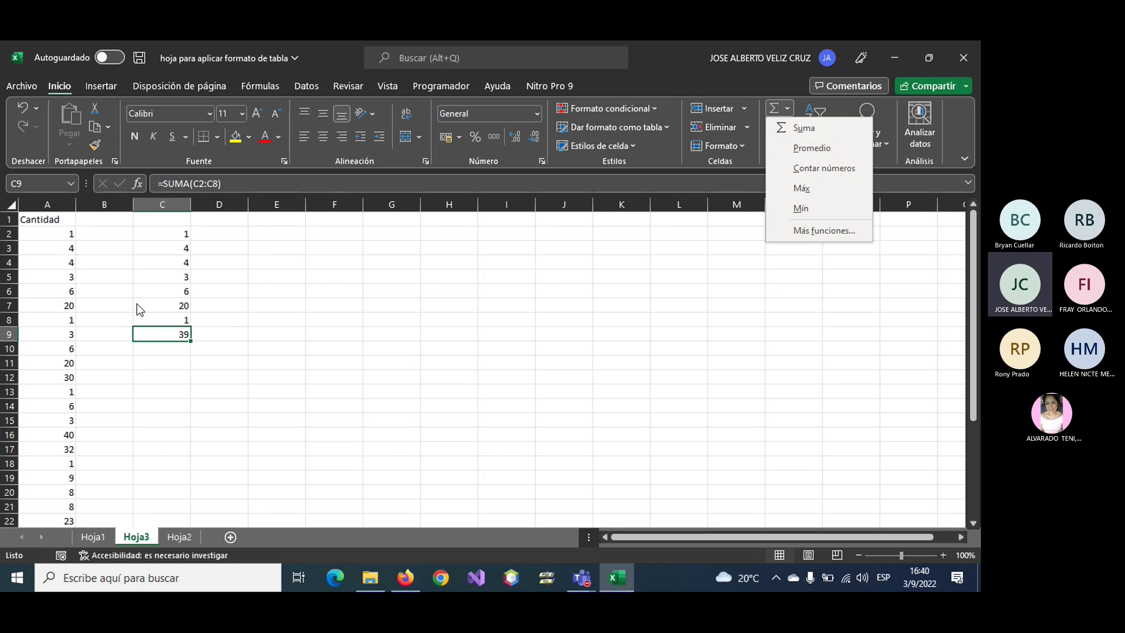
# - Add =PROMEDIO(C2:C8) in C10 via AutoSum Promedio, showing 5.57142857, and open it for editing
pyautogui.click(262, 328)
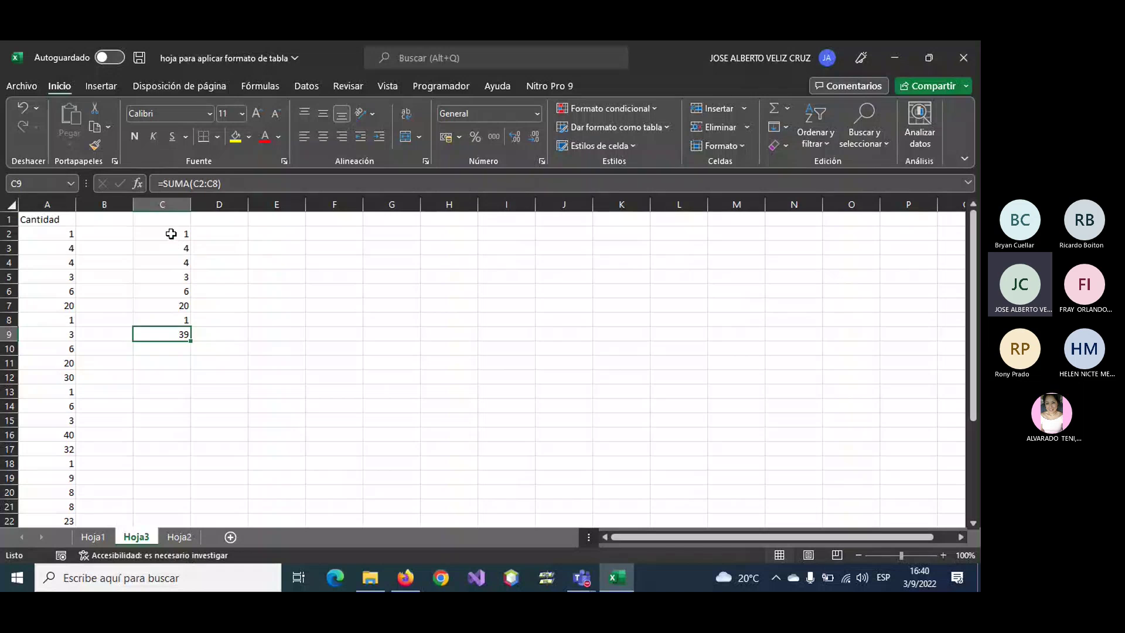
pyautogui.moveTo(171, 234); pyautogui.dragTo(162, 319)
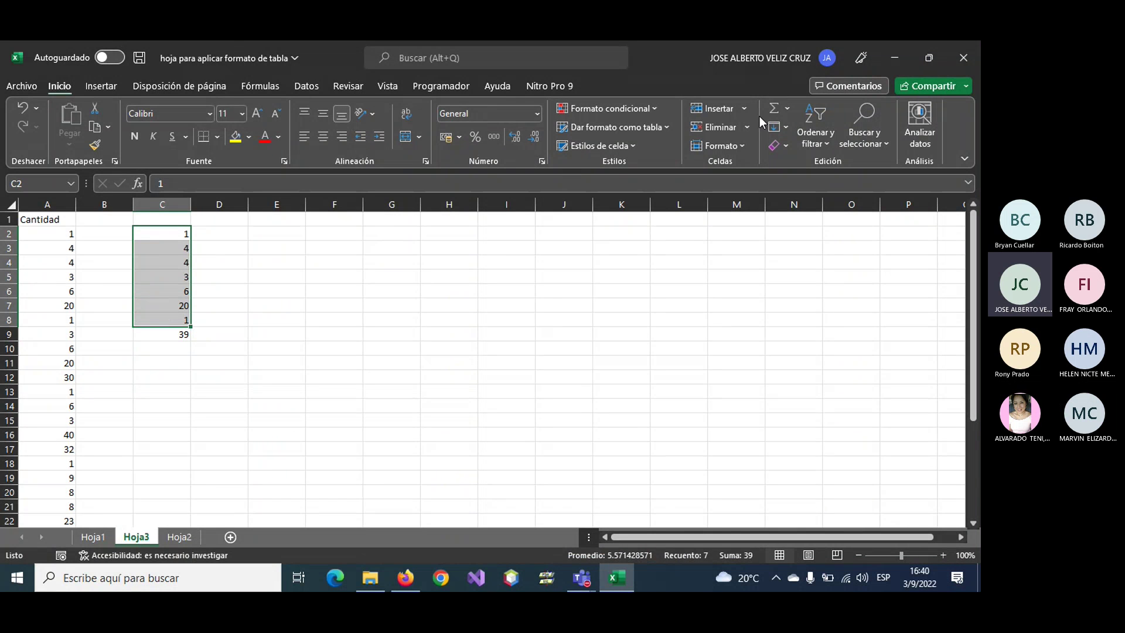
pyautogui.click(788, 109)
pyautogui.click(786, 145)
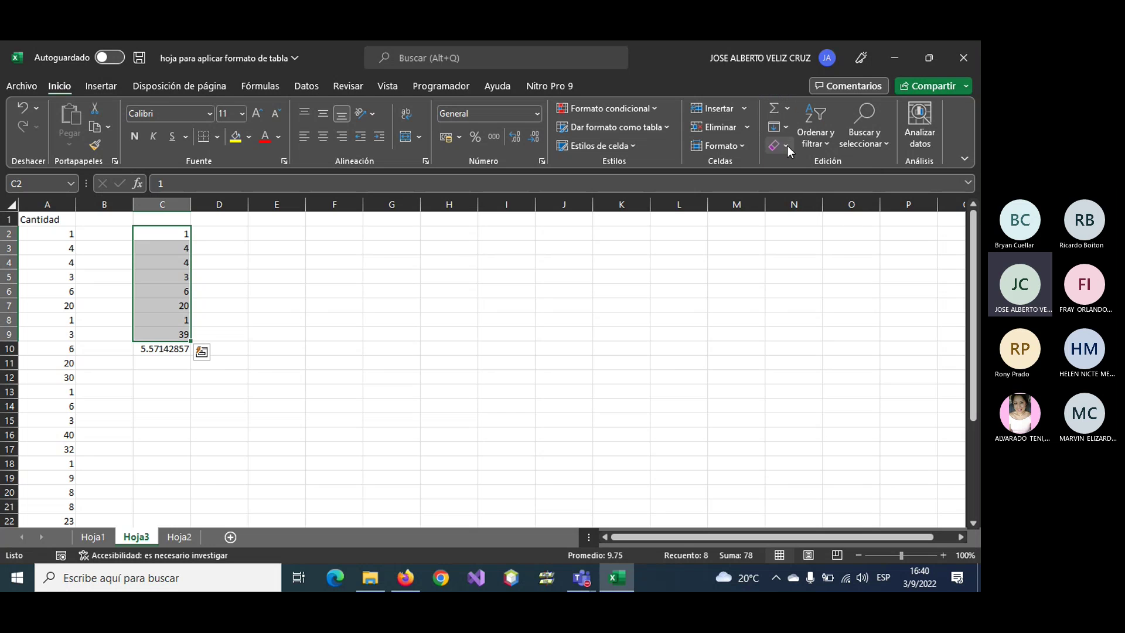
pyautogui.click(179, 350)
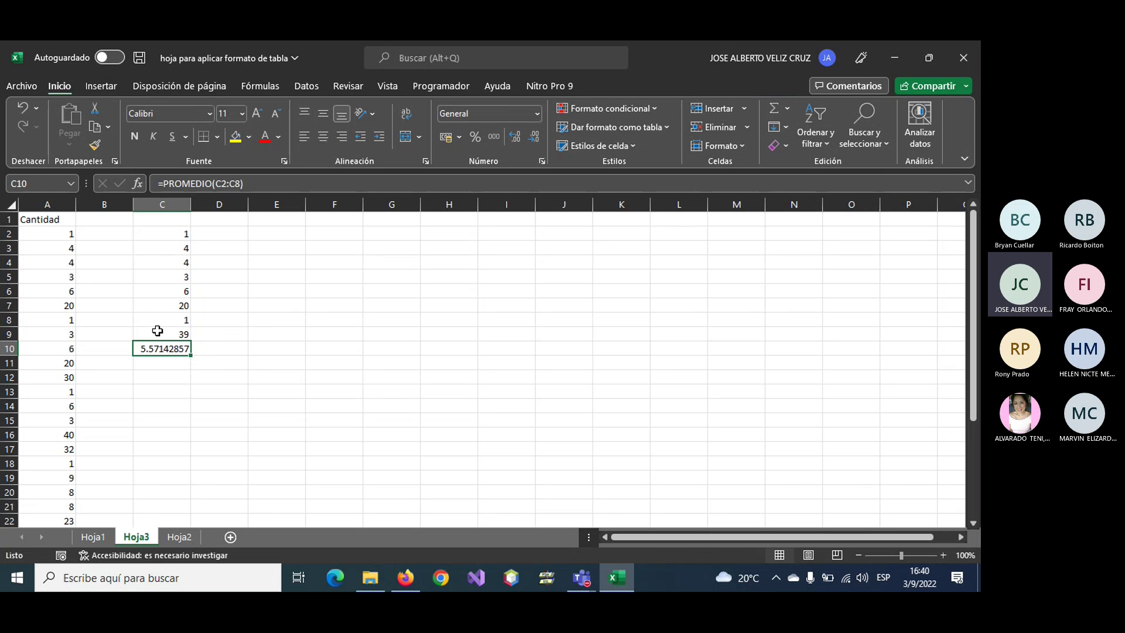
pyautogui.click(168, 334)
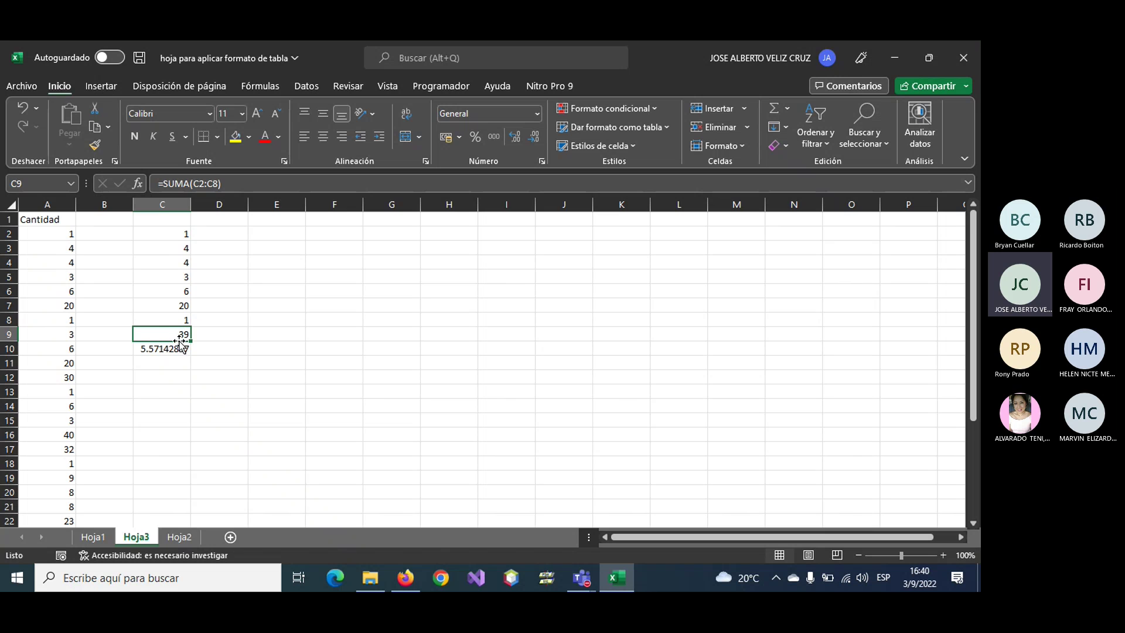
pyautogui.click(163, 350)
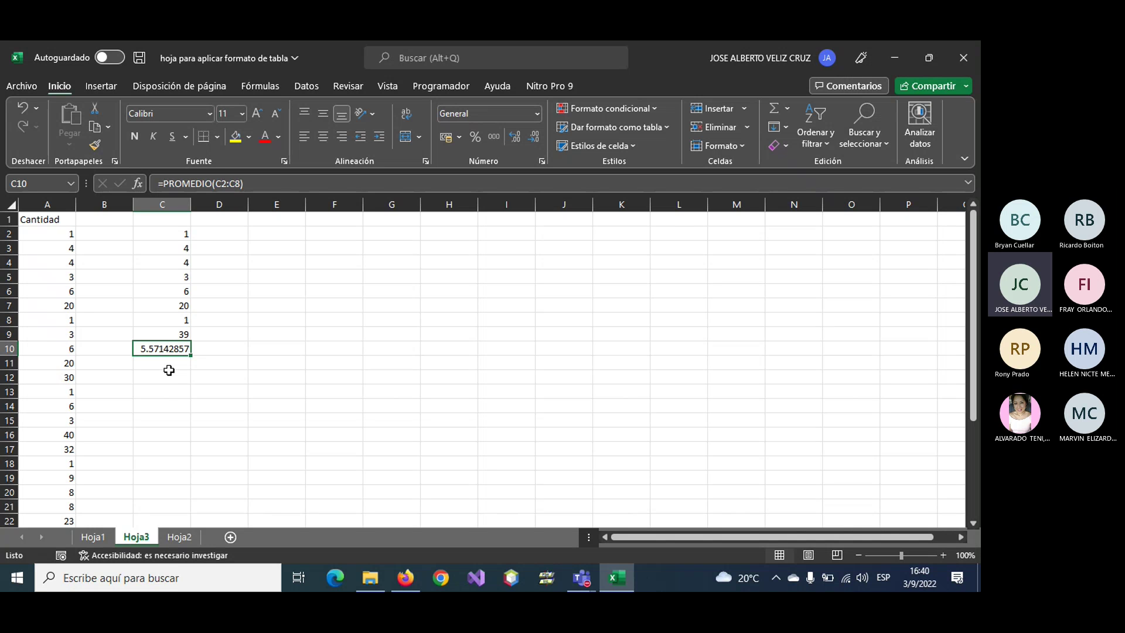
pyautogui.press('F2')
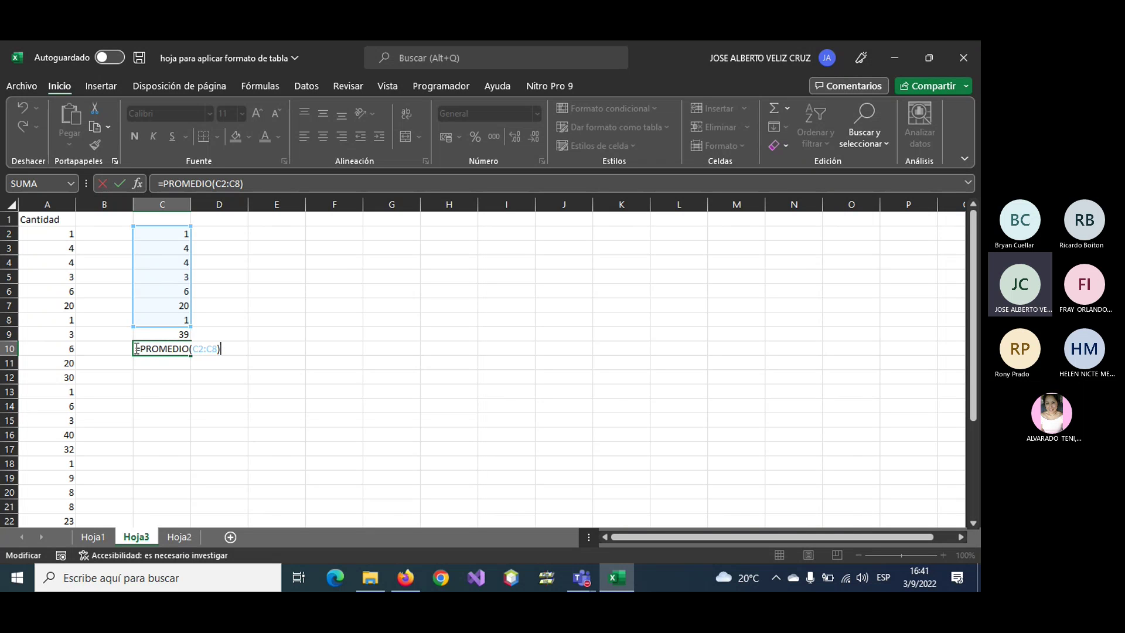
pyautogui.hotkey('ctrl', 'Return')
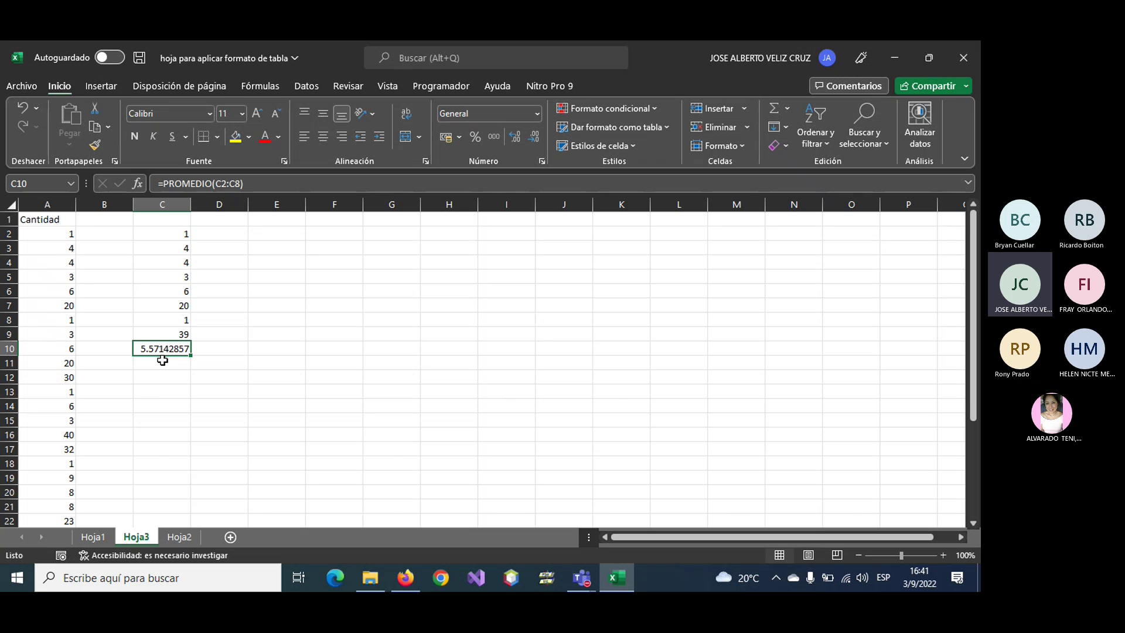
pyautogui.click(161, 366)
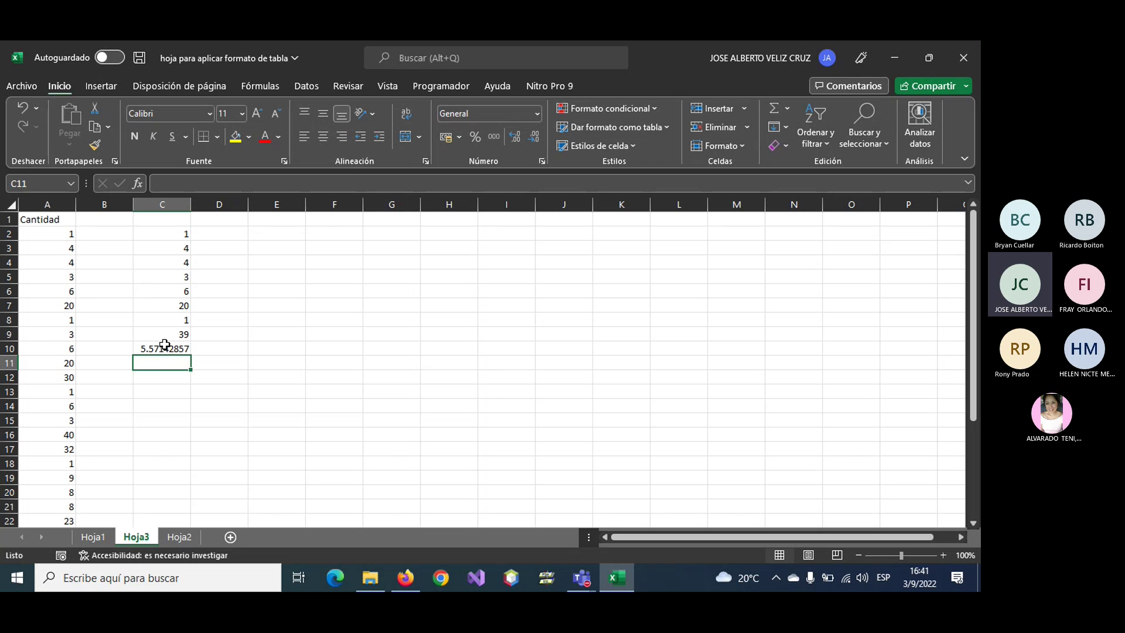
pyautogui.click(324, 233)
pyautogui.click(165, 250)
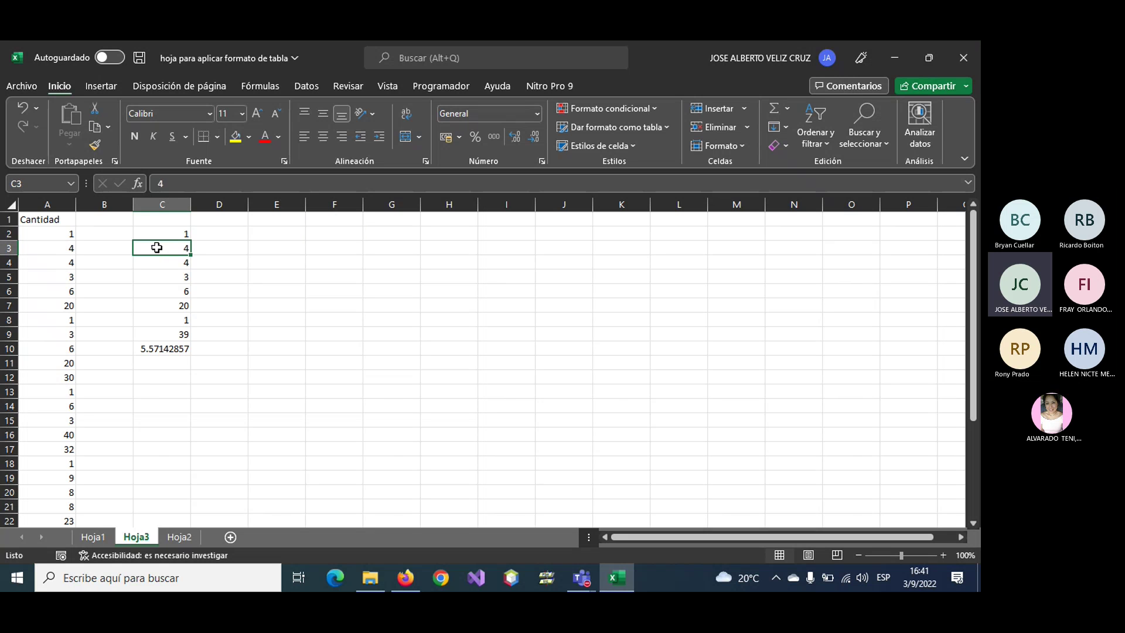
pyautogui.doubleClick(158, 248)
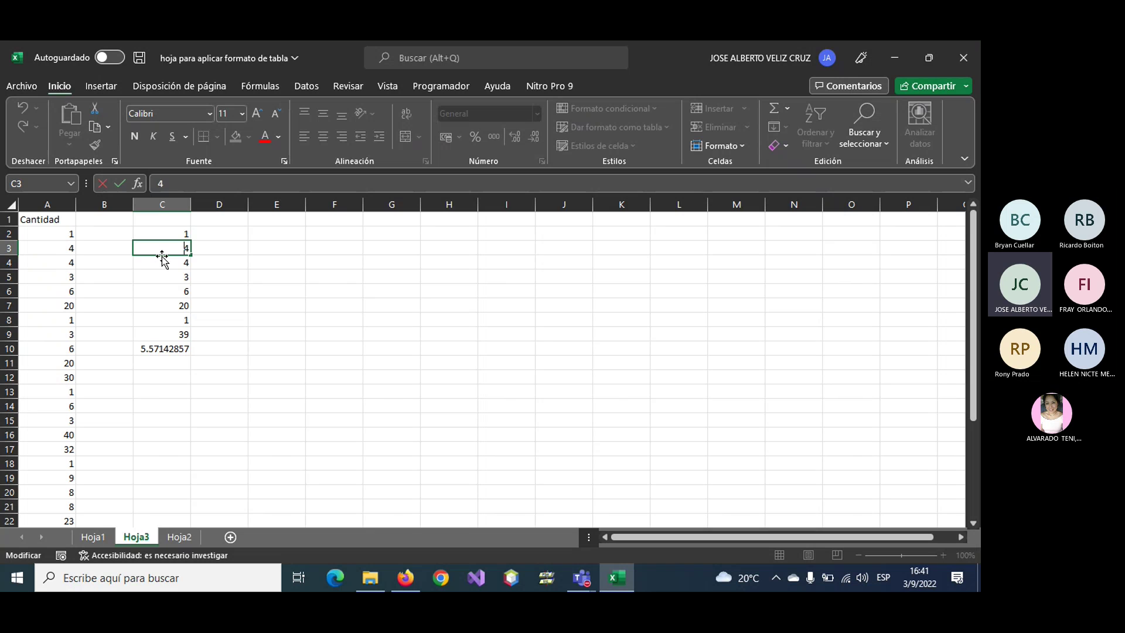
pyautogui.press('BackSpace')
pyautogui.press('Escape')
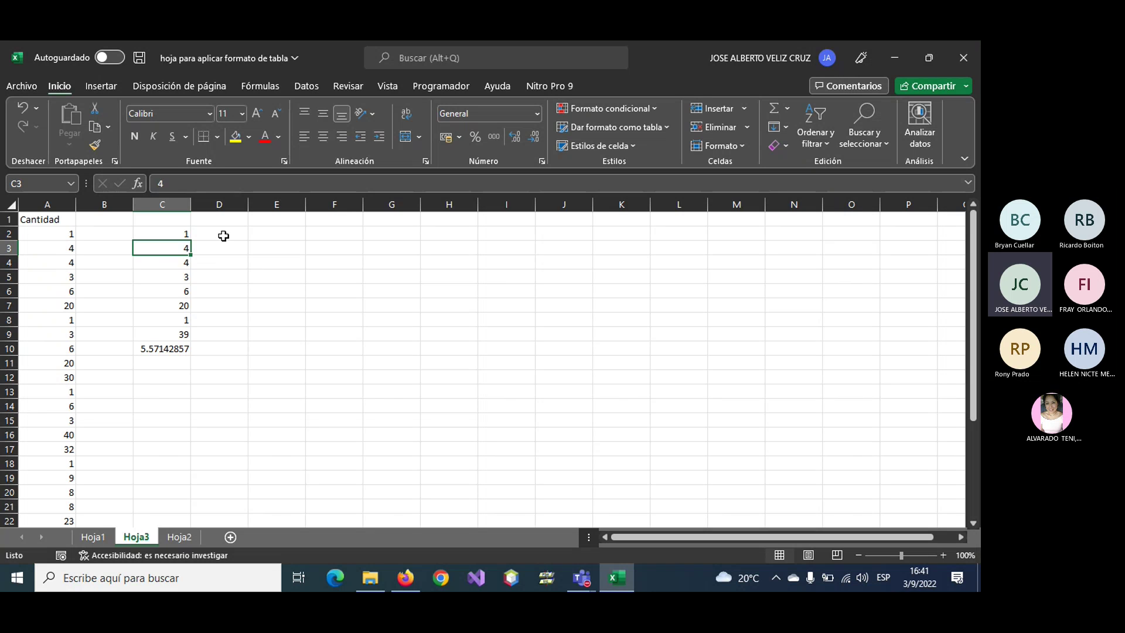
pyautogui.click(210, 292)
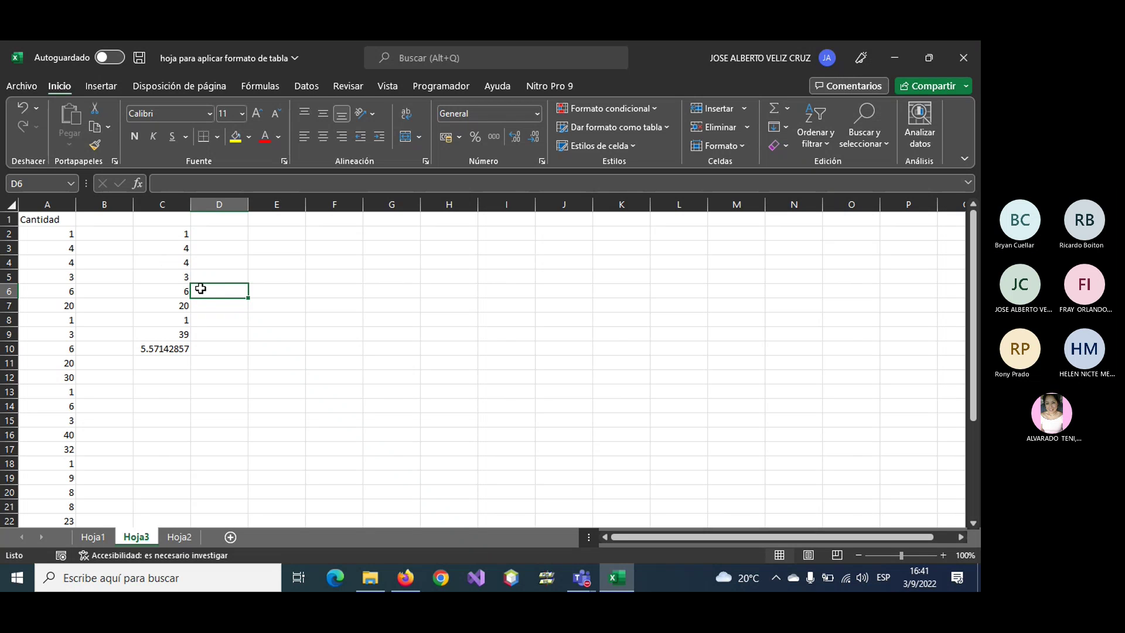
pyautogui.moveTo(170, 234); pyautogui.dragTo(169, 315)
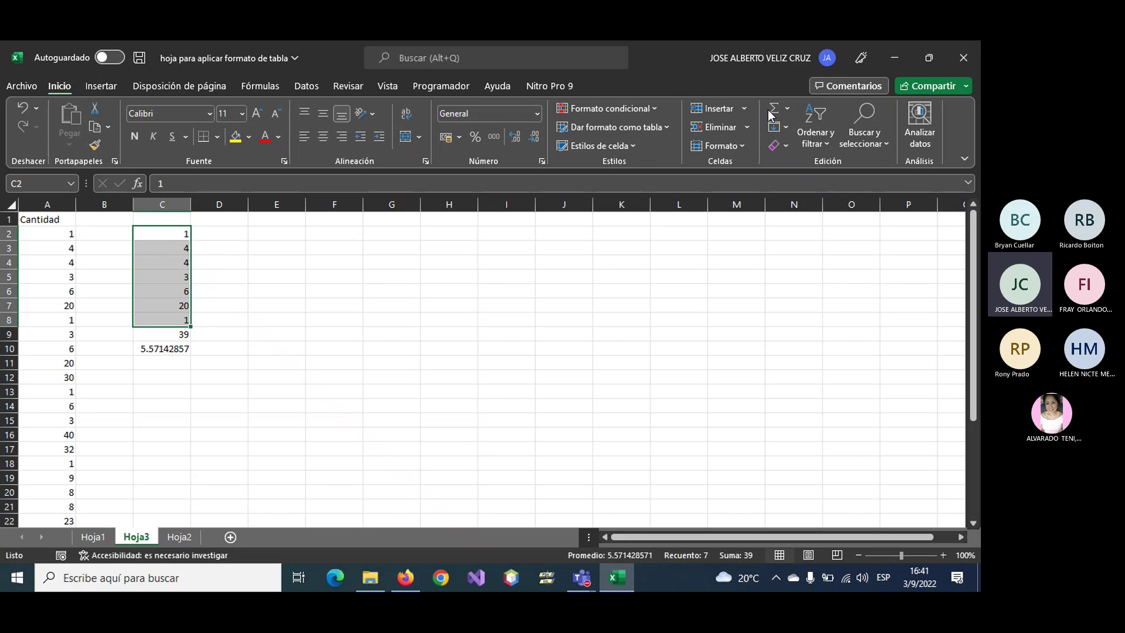
pyautogui.click(788, 108)
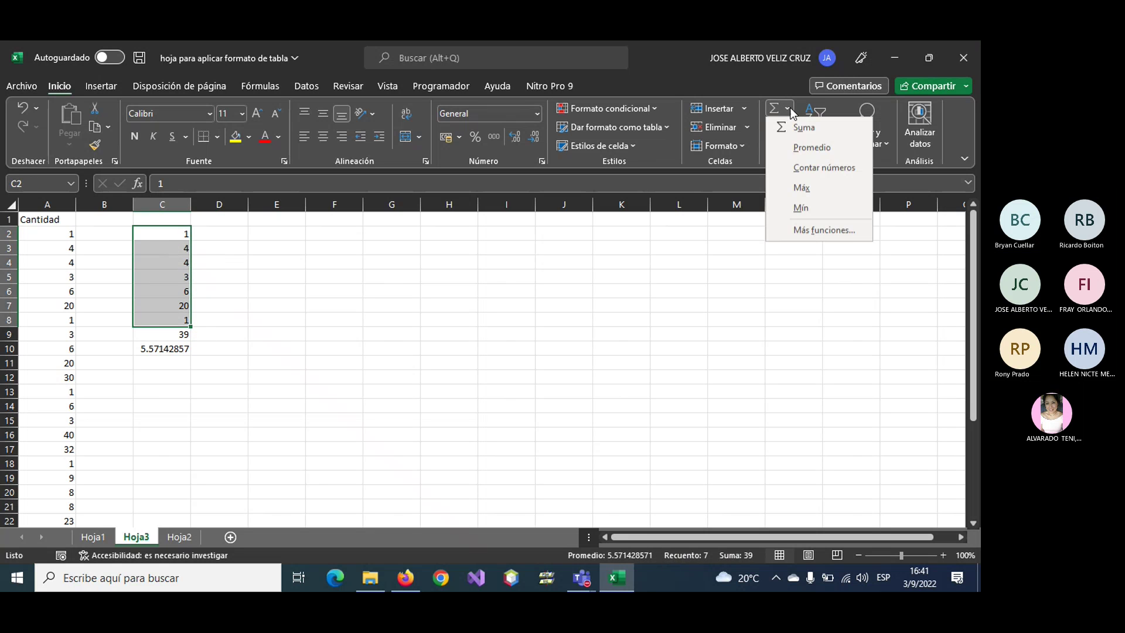
# - Add =CONTAR(C2:C8) giving 7 in C11 and the maximum, 20, in C12
pyautogui.click(811, 170)
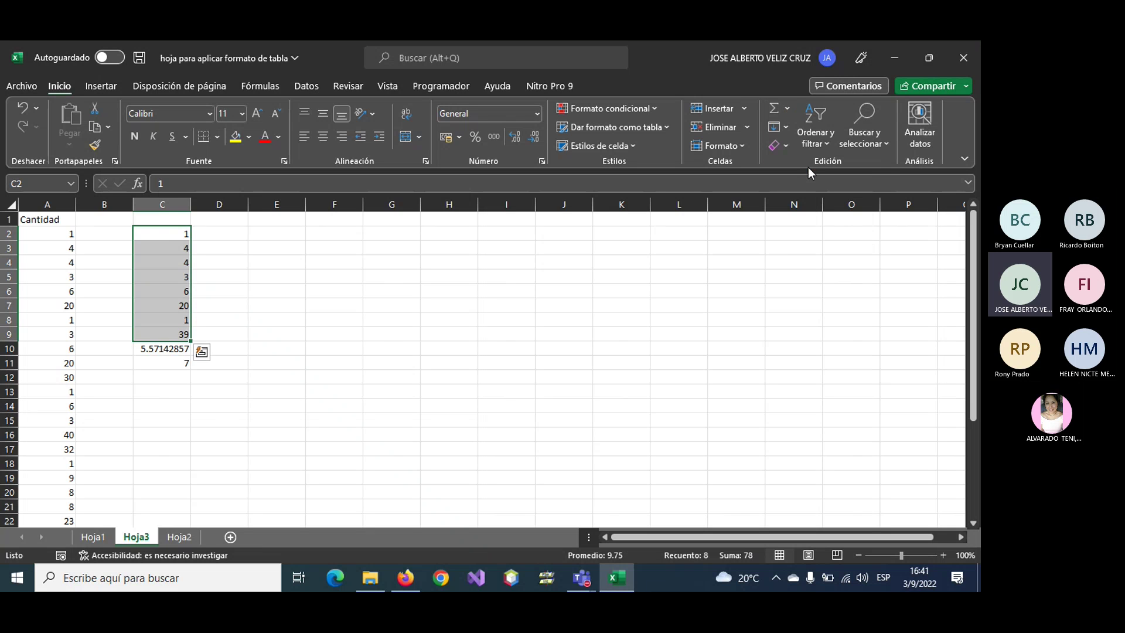
pyautogui.click(173, 359)
pyautogui.moveTo(176, 234); pyautogui.dragTo(173, 320)
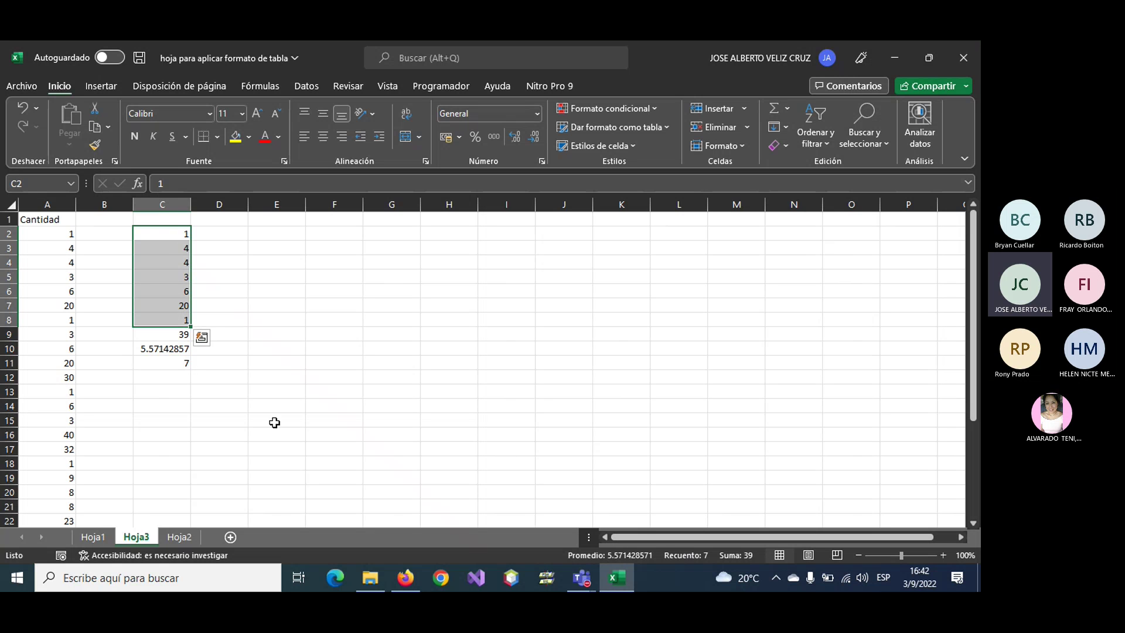
pyautogui.click(169, 360)
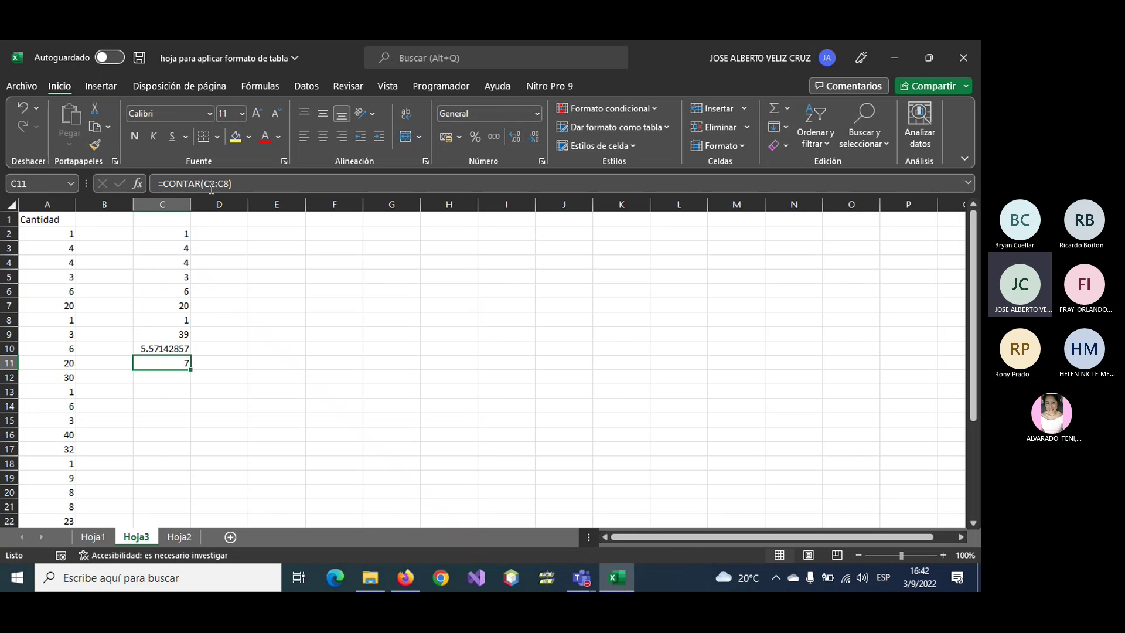
pyautogui.moveTo(180, 232); pyautogui.dragTo(175, 318)
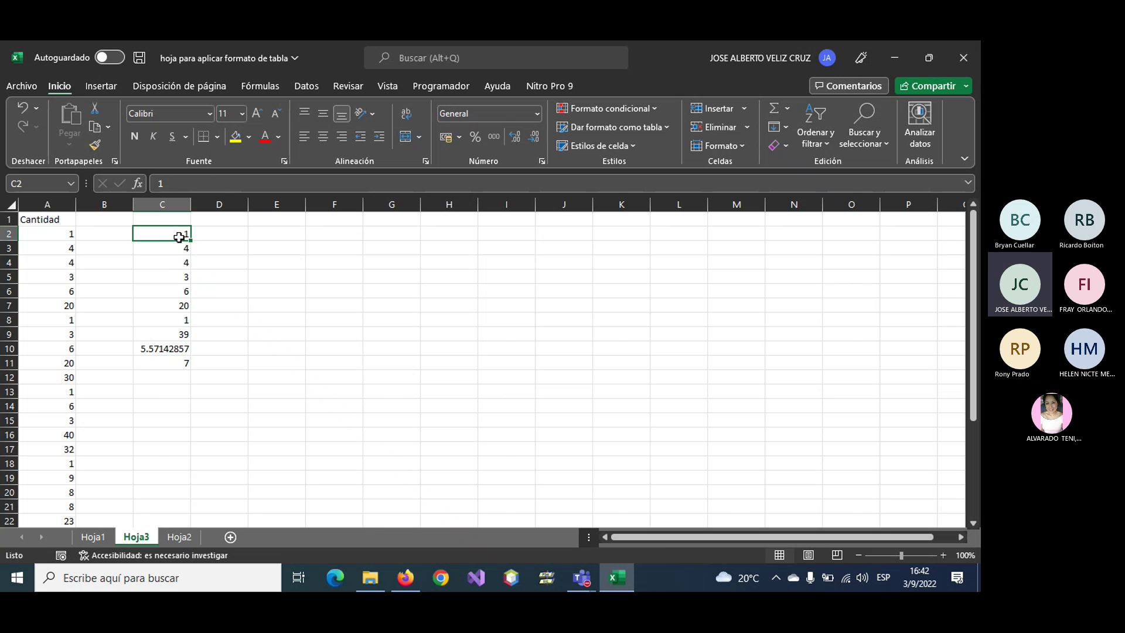
pyautogui.click(788, 108)
pyautogui.click(799, 189)
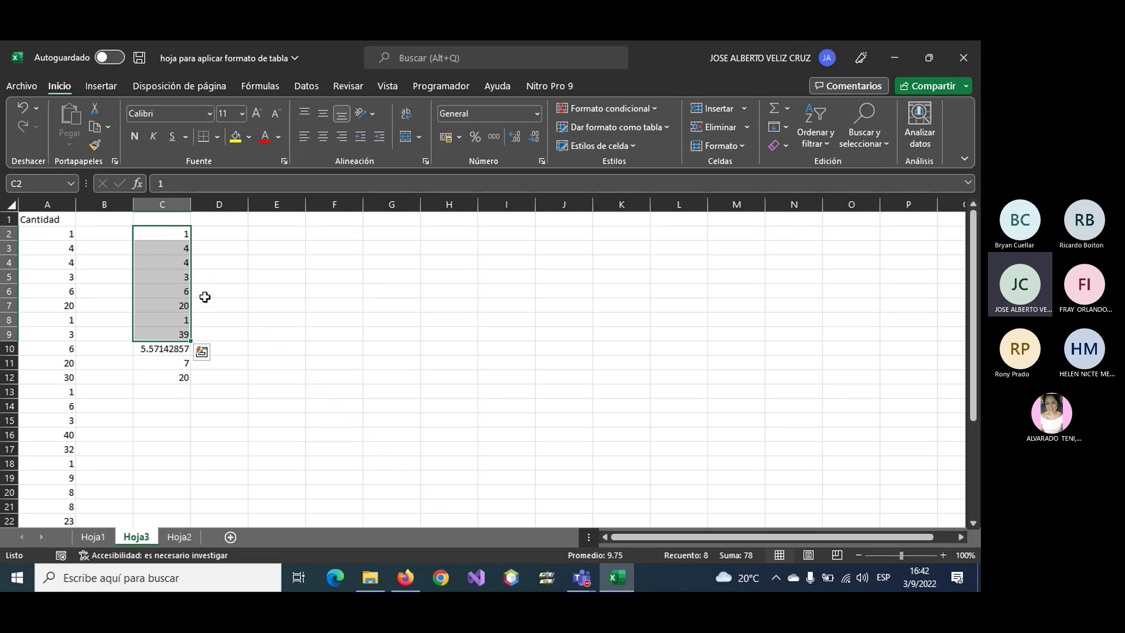
# - Add the minimum of the column C values, 1, in C13 with AutoSum Mín
pyautogui.click(788, 108)
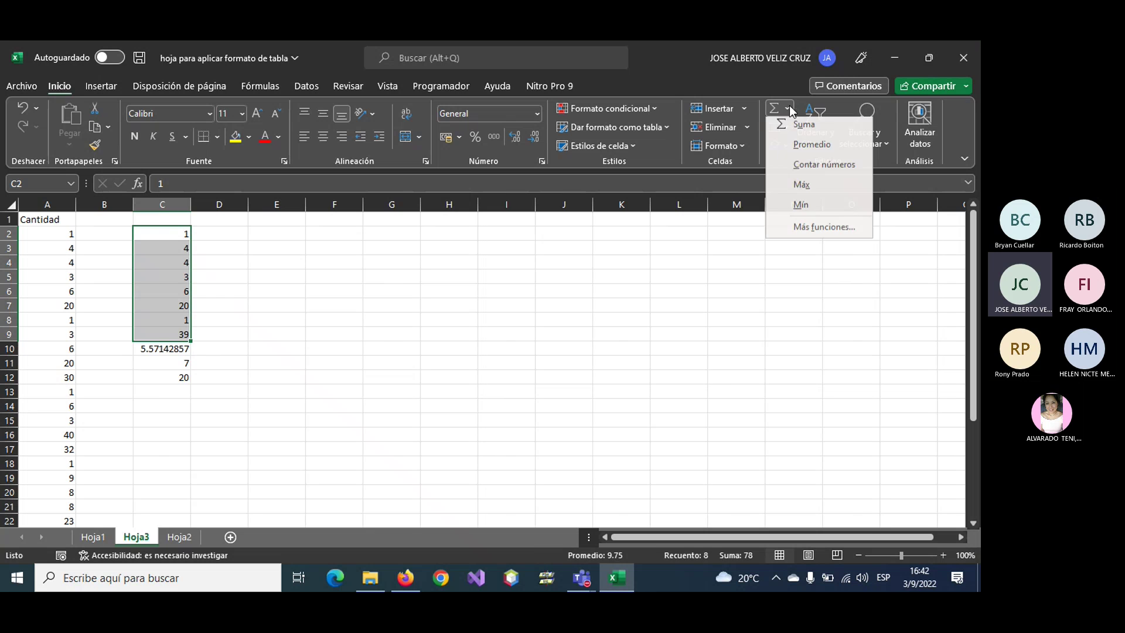
pyautogui.click(798, 208)
pyautogui.click(214, 391)
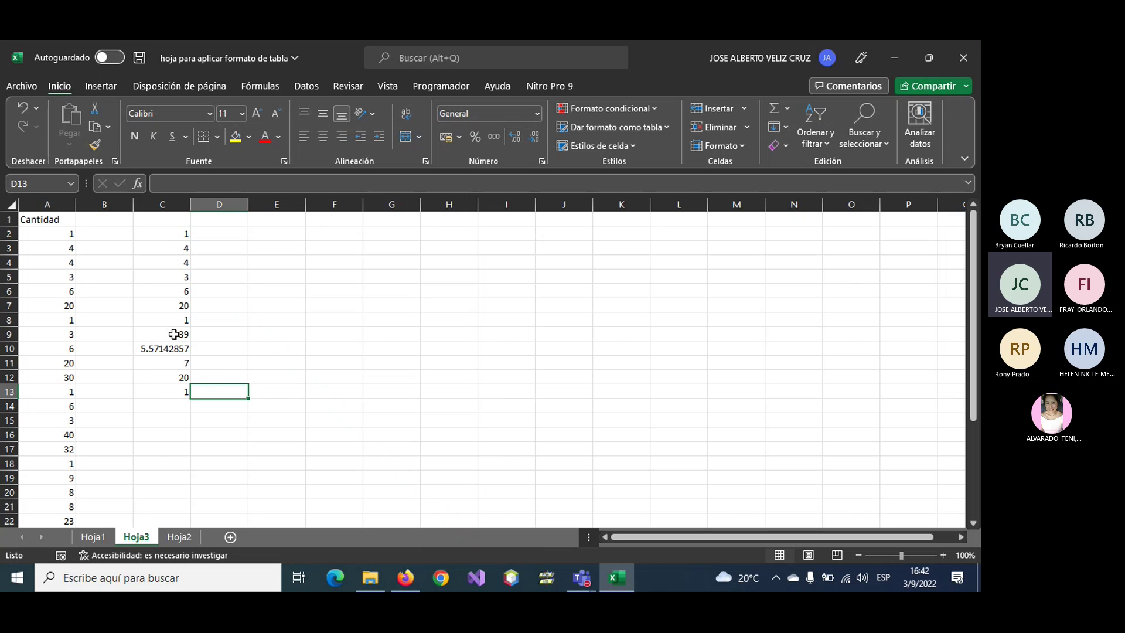
# - Review the sum, average, count, maximum and minimum formulas in C9 through C13
pyautogui.click(174, 363)
pyautogui.click(174, 334)
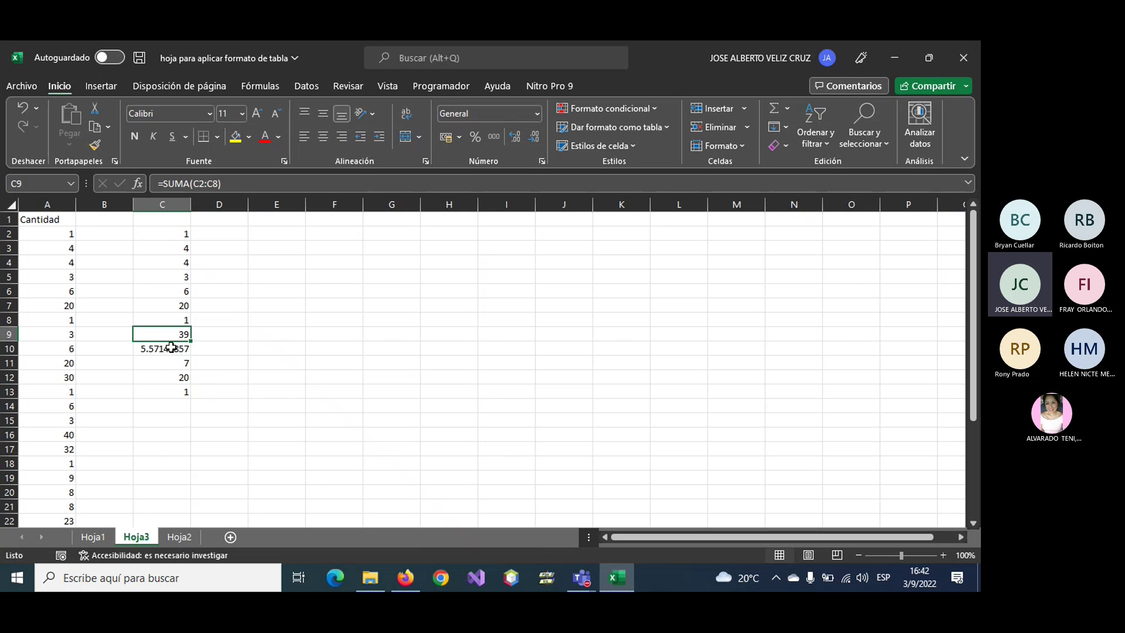
pyautogui.click(174, 349)
pyautogui.click(172, 363)
pyautogui.click(170, 381)
pyautogui.click(167, 392)
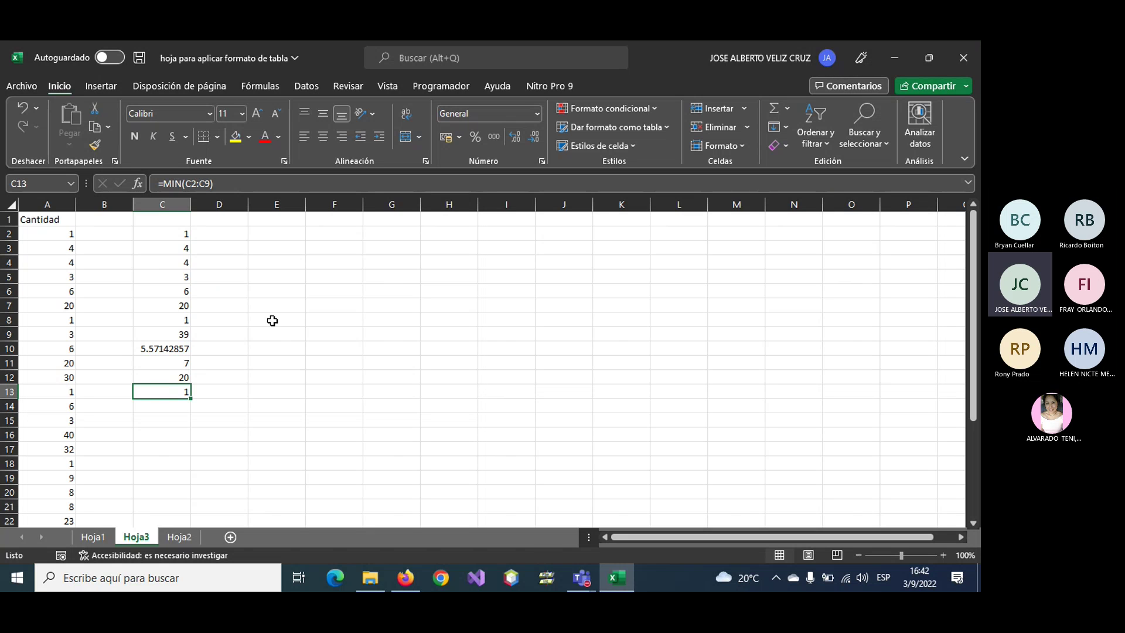
# - Insert MIN over C2:C9 into C13 through its Function Arguments dialog, giving 1
pyautogui.click(786, 109)
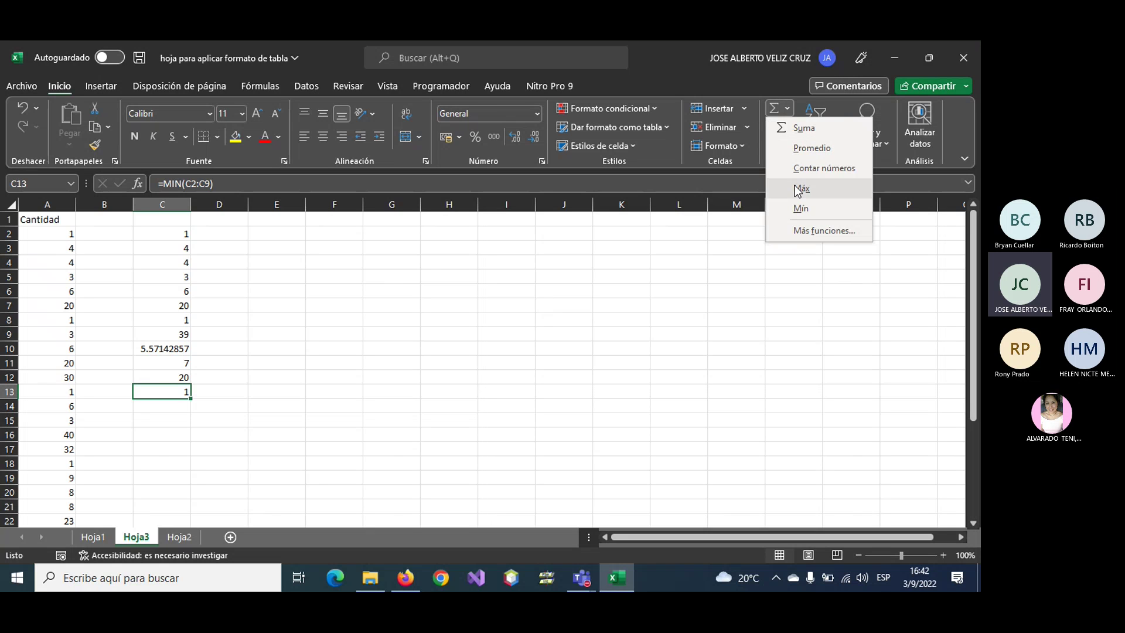
pyautogui.click(794, 232)
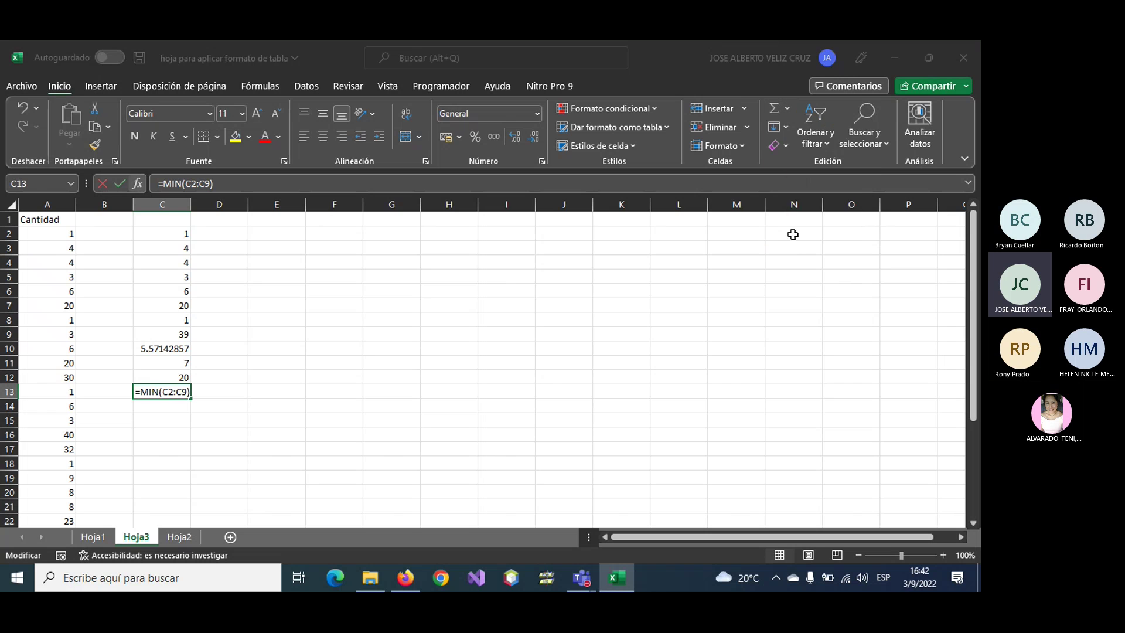
pyautogui.moveTo(734, 187); pyautogui.dragTo(440, 177)
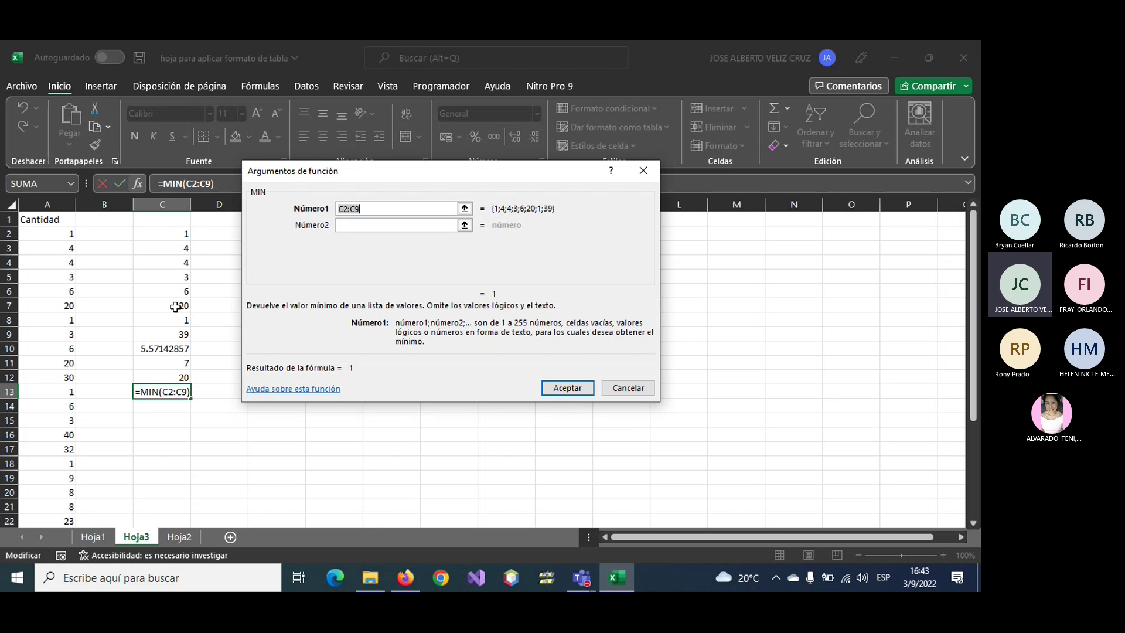
pyautogui.click(639, 394)
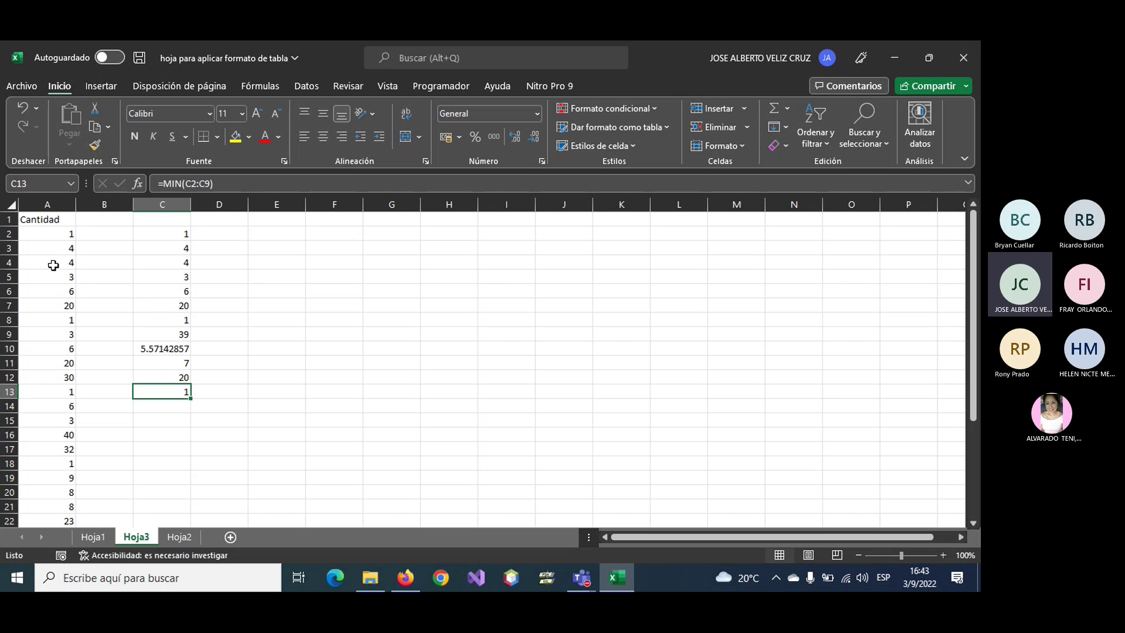
# - Clear the old results from C2:C13
pyautogui.moveTo(157, 235); pyautogui.dragTo(166, 395)
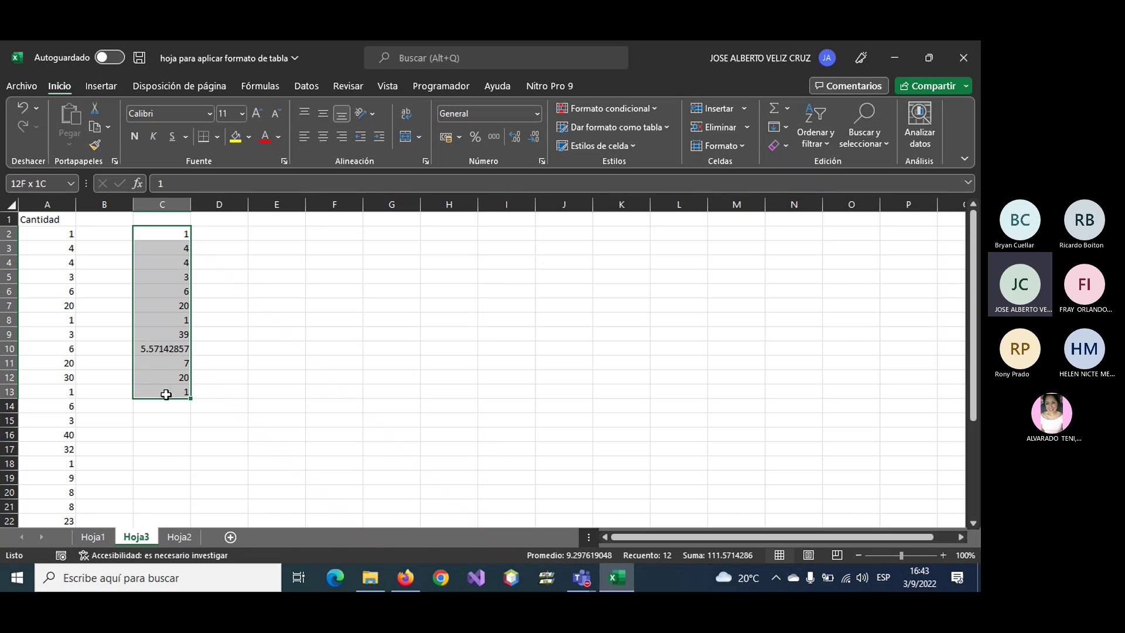
pyautogui.press('Delete')
pyautogui.click(256, 306)
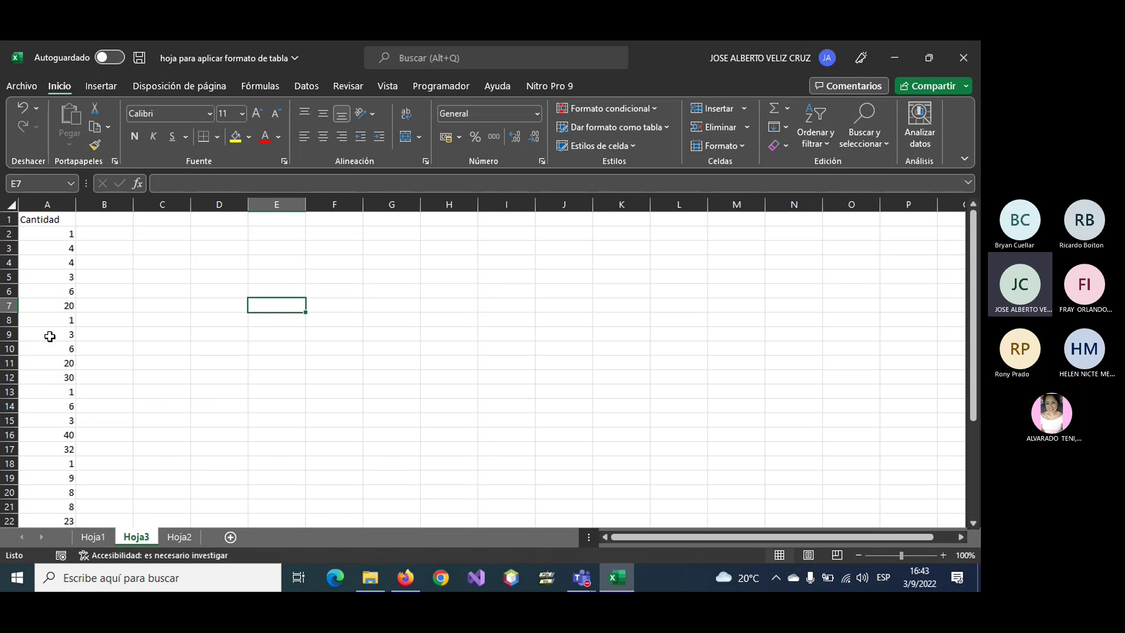
# - Move the values in A11:A20 into column B starting at B2
pyautogui.moveTo(54, 234); pyautogui.dragTo(64, 347)
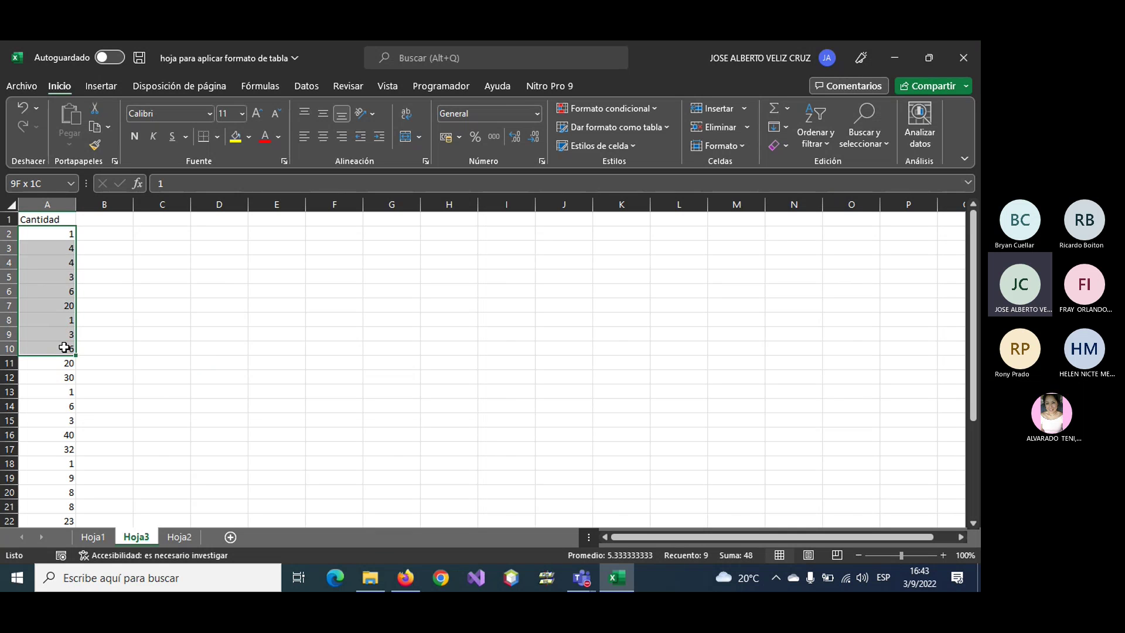
pyautogui.moveTo(62, 363); pyautogui.dragTo(70, 491)
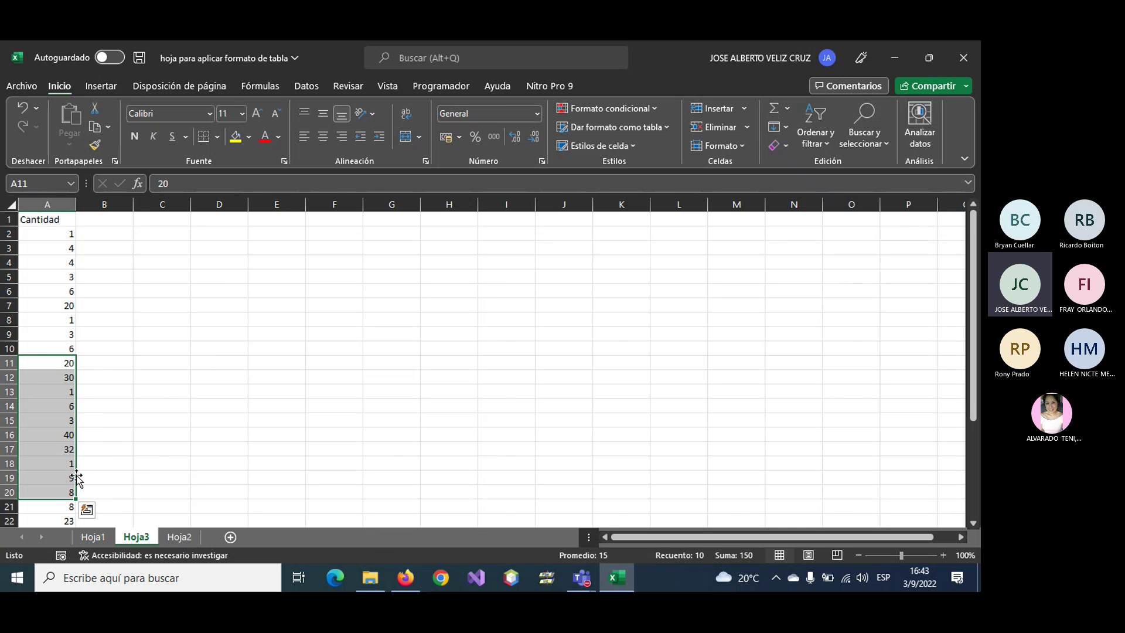
pyautogui.hotkey('ctrl', 'c')
pyautogui.click(108, 233)
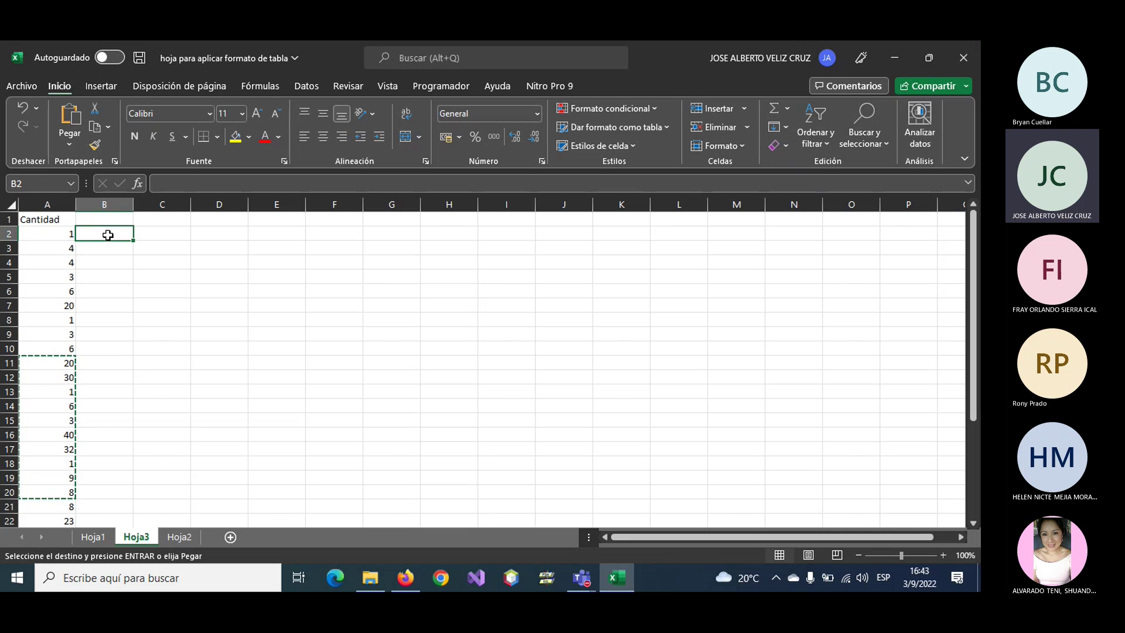
pyautogui.hotkey('ctrl', 'v')
# - Cut A21:A30 and paste it into column C starting at C2
pyautogui.scroll(-2, 69, 431)
pyautogui.scroll(-1, 68, 432)
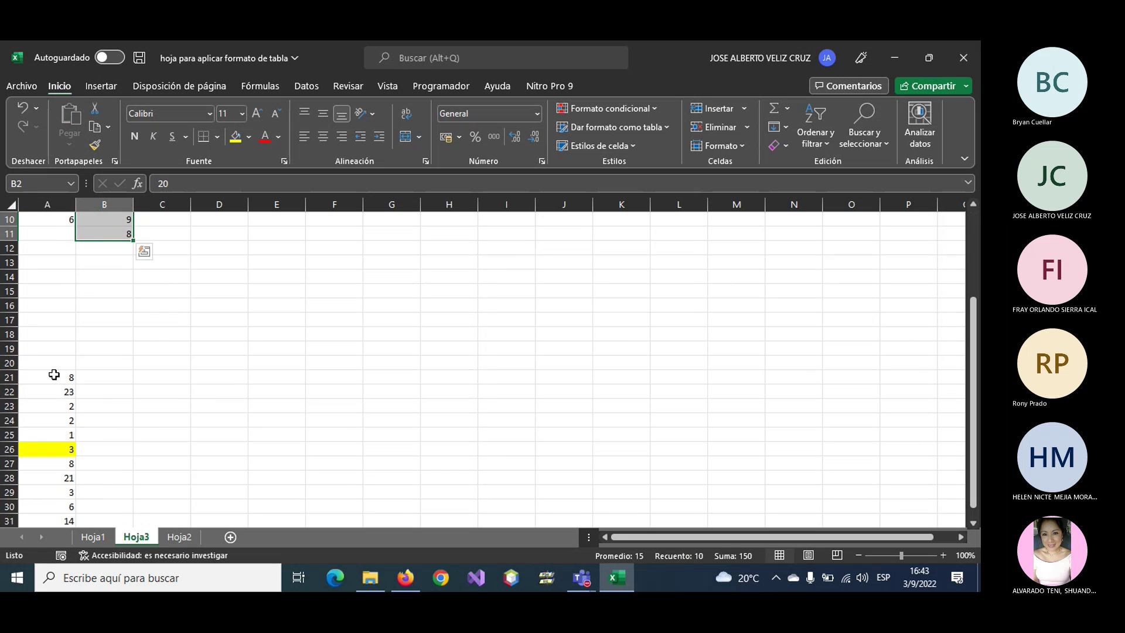
pyautogui.moveTo(52, 378); pyautogui.dragTo(59, 505)
pyautogui.hotkey('ctrl', 'x')
pyautogui.scroll(2, 176, 407)
pyautogui.scroll(1, 168, 256)
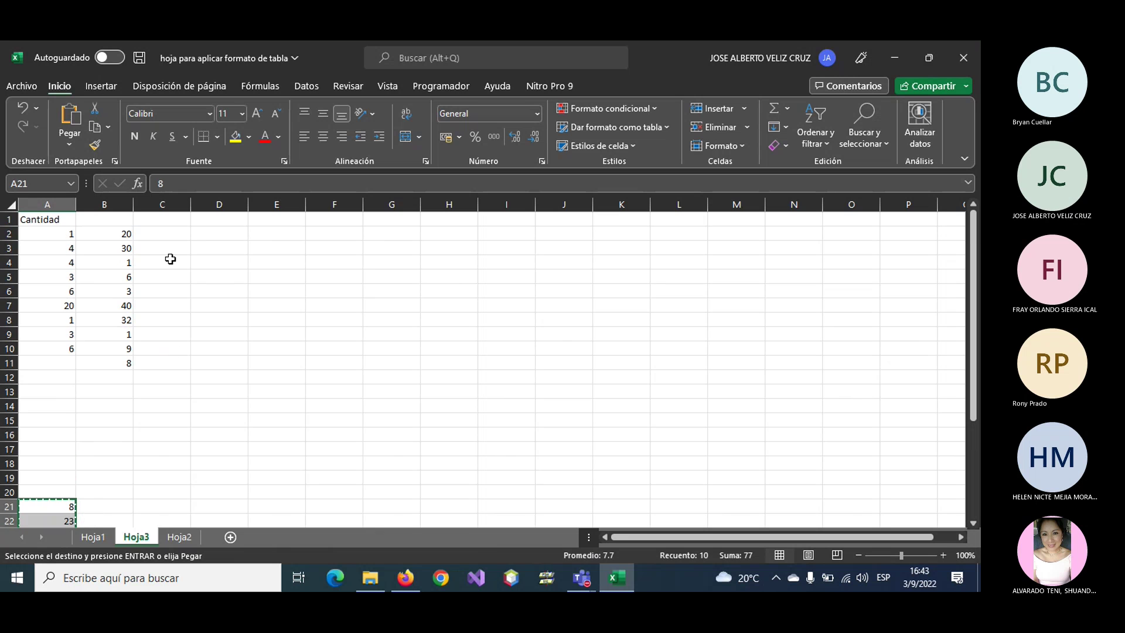
pyautogui.click(170, 235)
pyautogui.hotkey('ctrl', 'v')
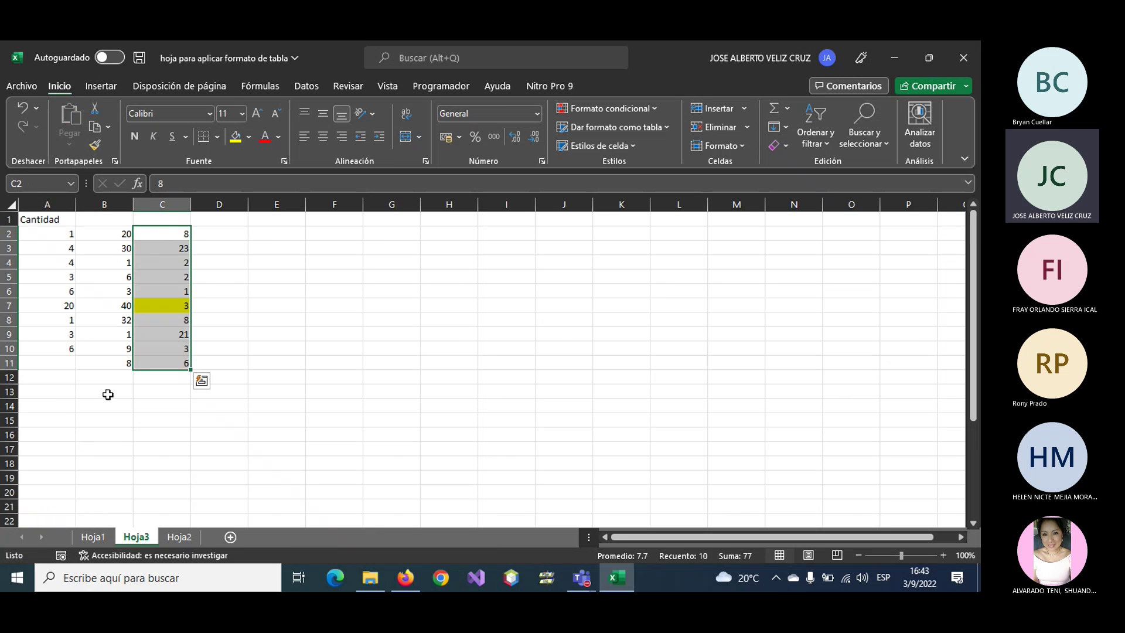
# - Delete the leftover 14 and 1 values below the data and select the block A2:C11
pyautogui.click(55, 361)
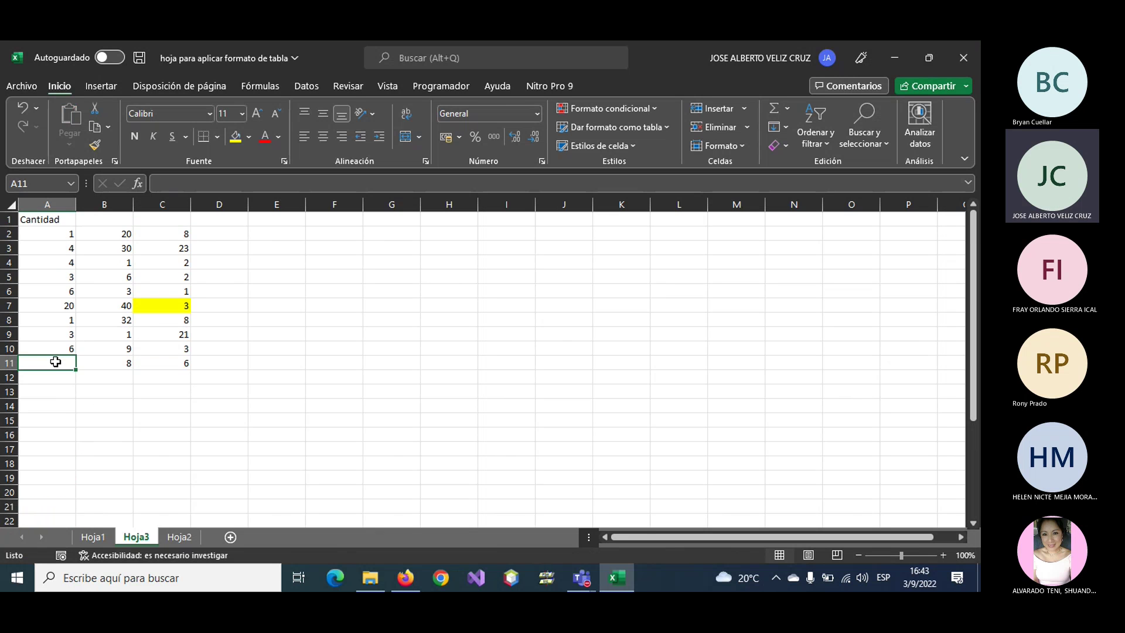
pyautogui.write('7')
pyautogui.click(267, 403)
pyautogui.scroll(-7, 61, 450)
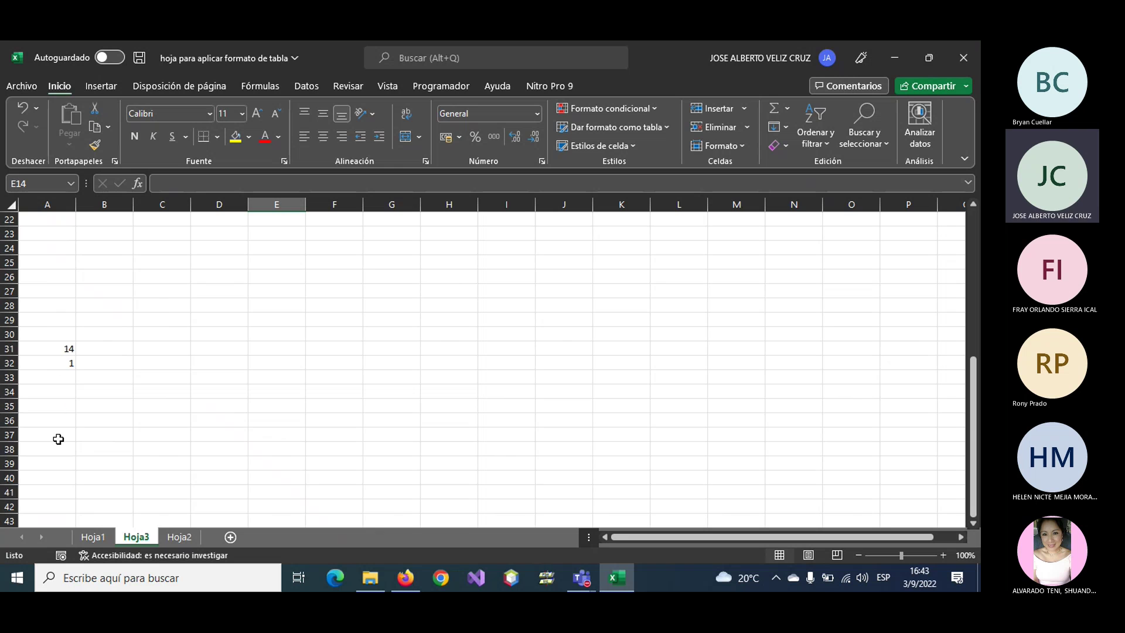
pyautogui.moveTo(50, 349); pyautogui.dragTo(50, 389)
pyautogui.press('Delete')
pyautogui.scroll(7, 246, 381)
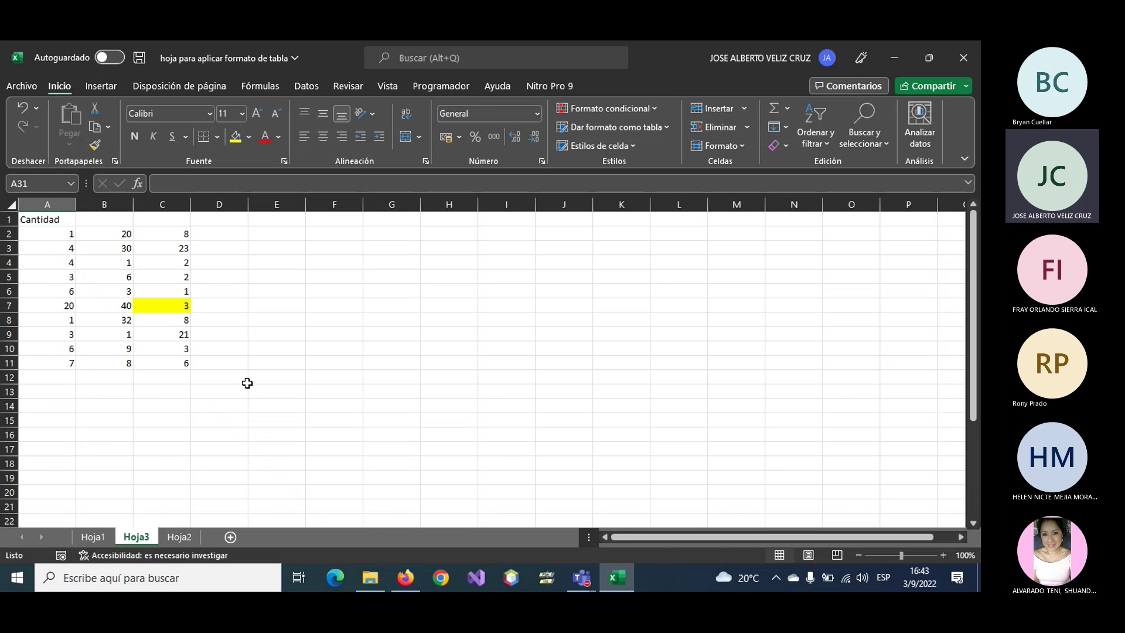
pyautogui.click(71, 237)
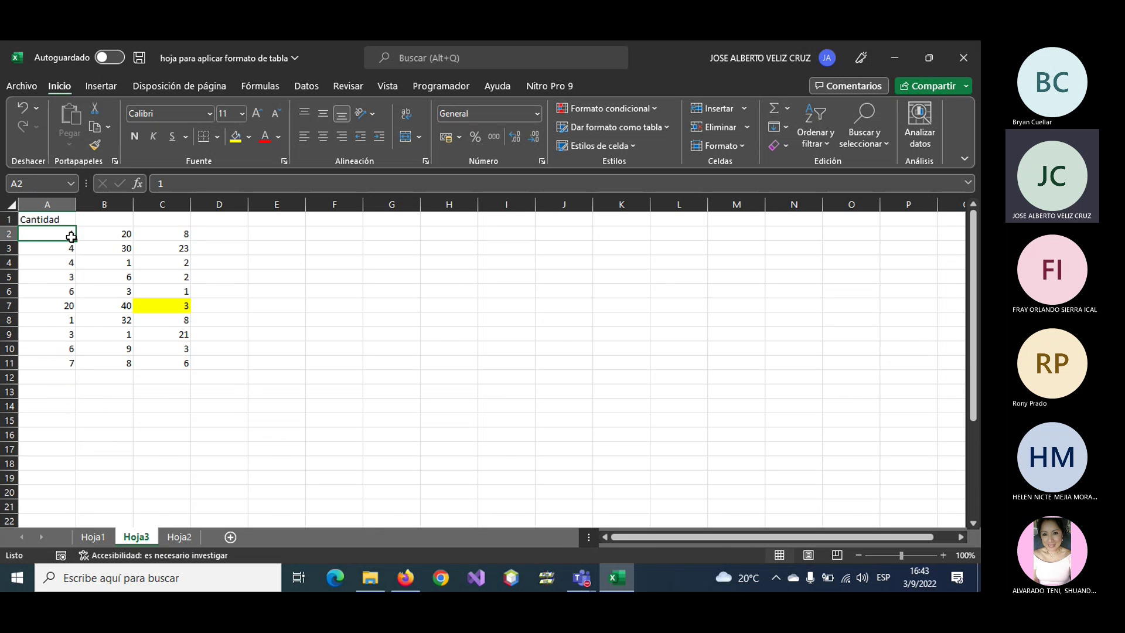
pyautogui.moveTo(71, 236); pyautogui.dragTo(170, 360)
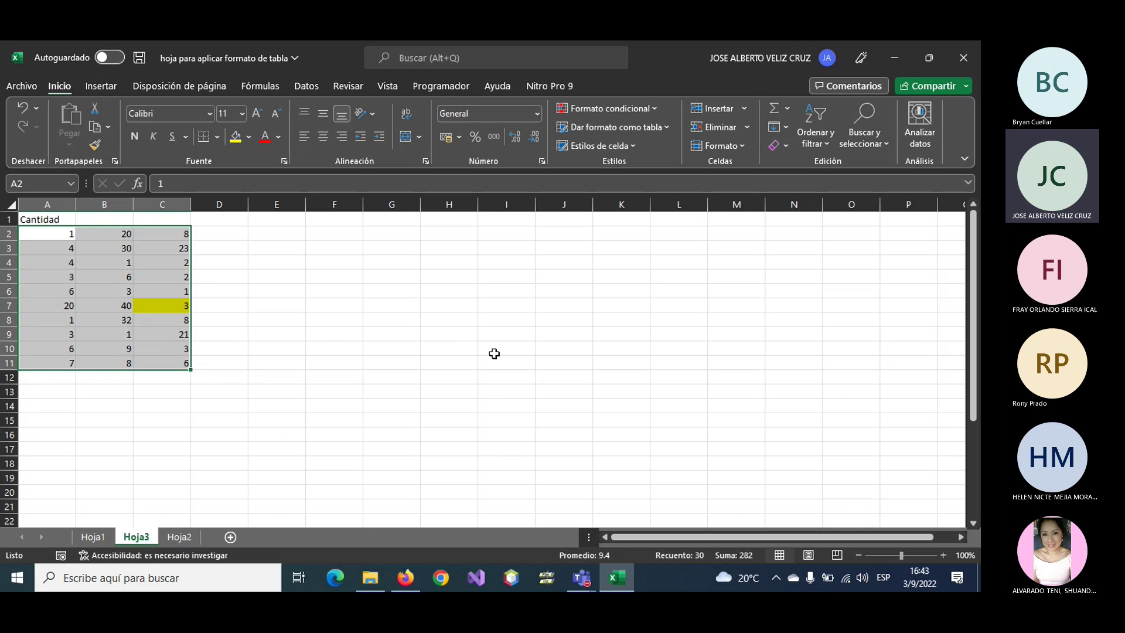
# - Label cell E2 as 'FORMULA DE SUMA'
pyautogui.click(272, 233)
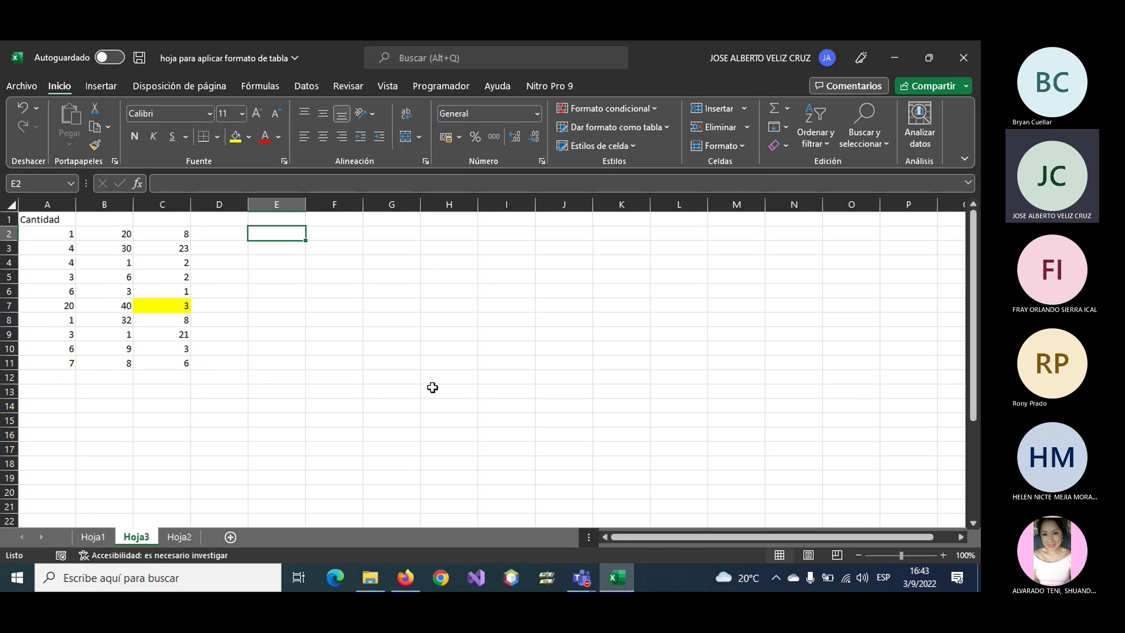
pyautogui.write('F')
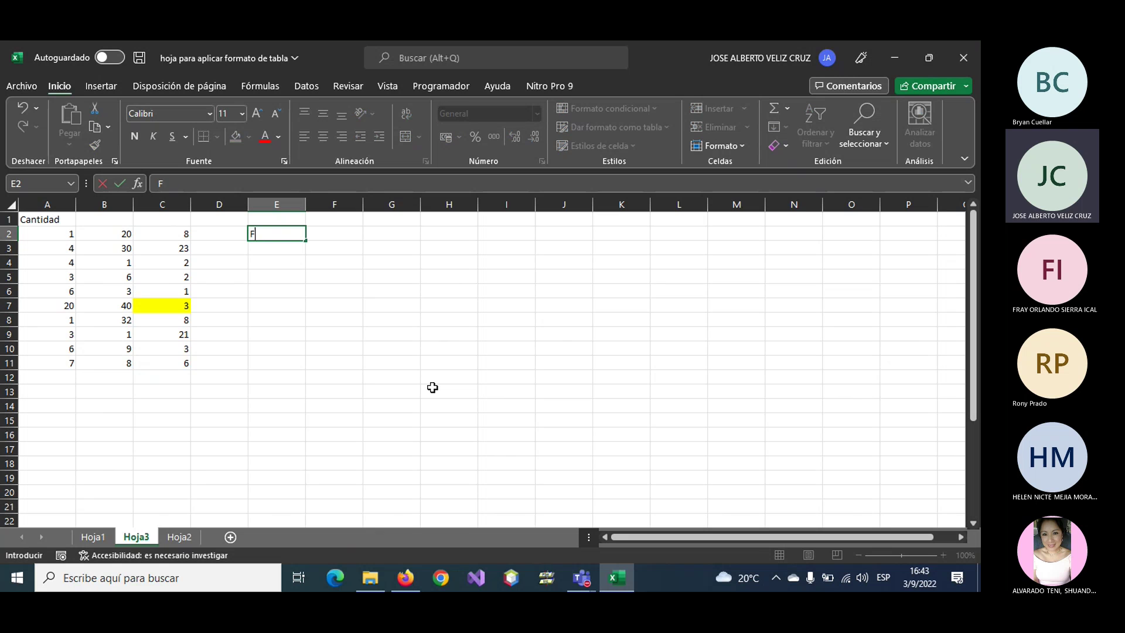
pyautogui.write('ORMULA DE SUMA')
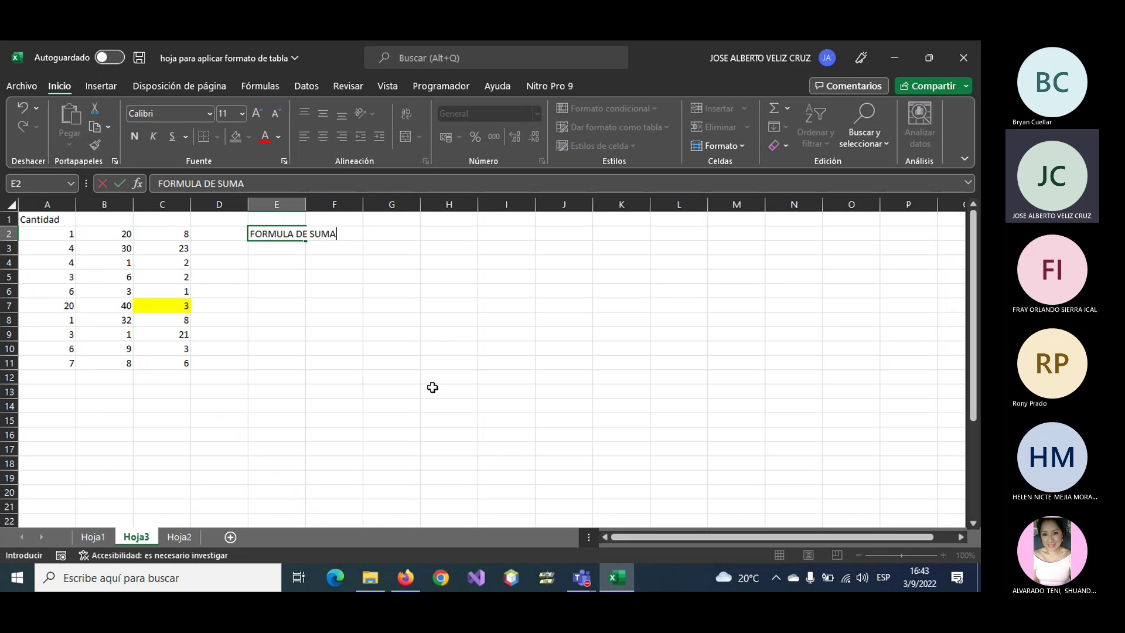
pyautogui.press('Return')
pyautogui.press('Return')
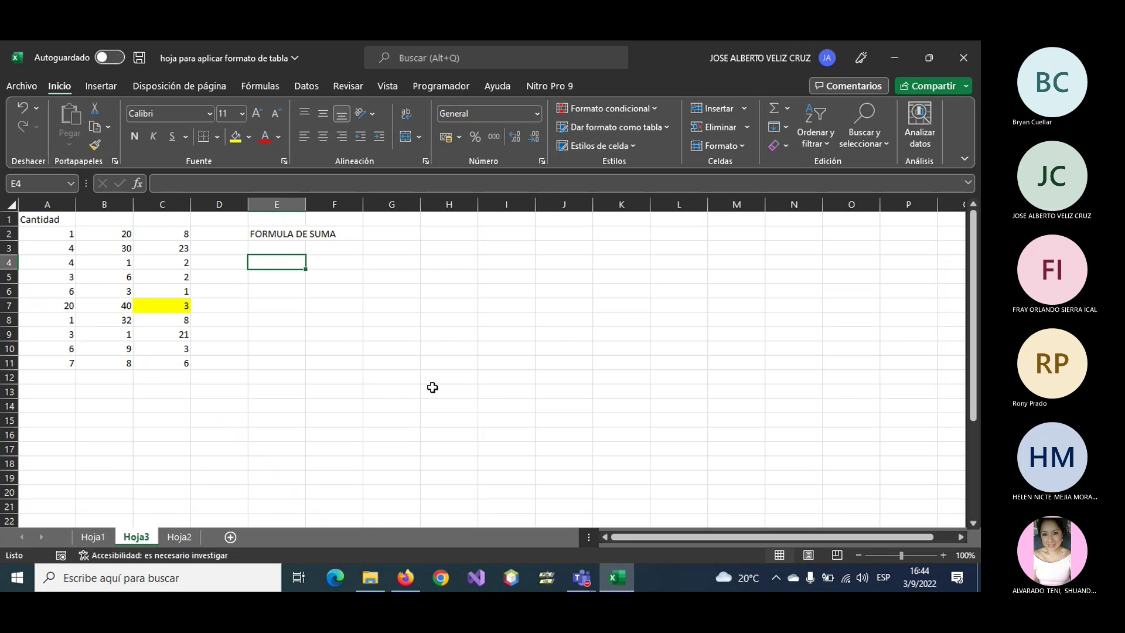
# - Open and close the AutoSum function list, then start a formula in E4
pyautogui.click(789, 108)
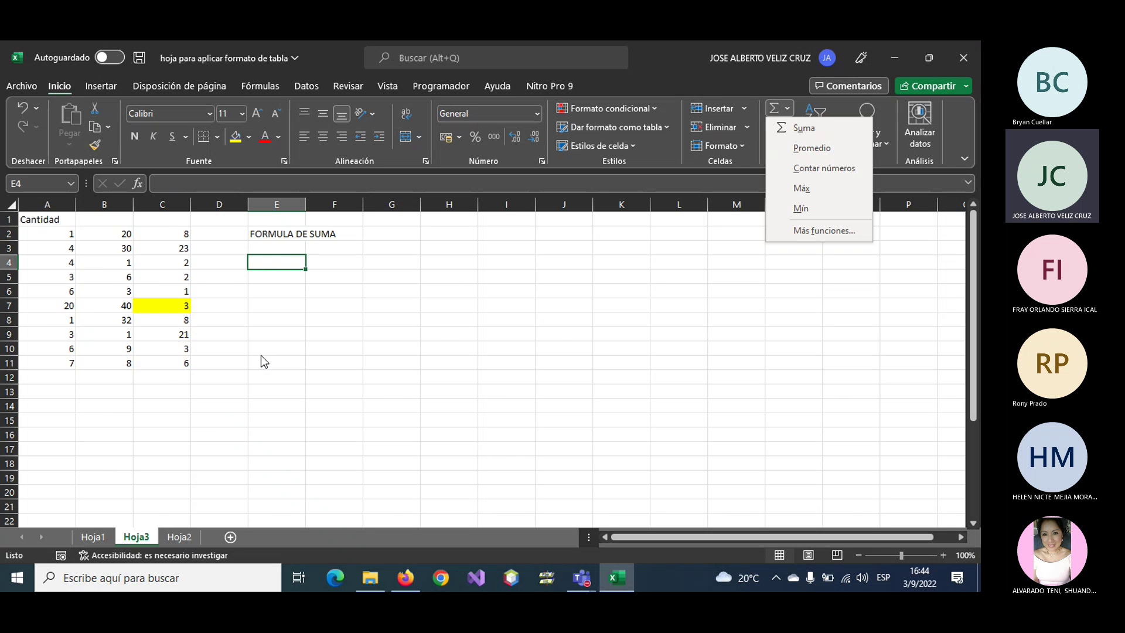
pyautogui.click(261, 355)
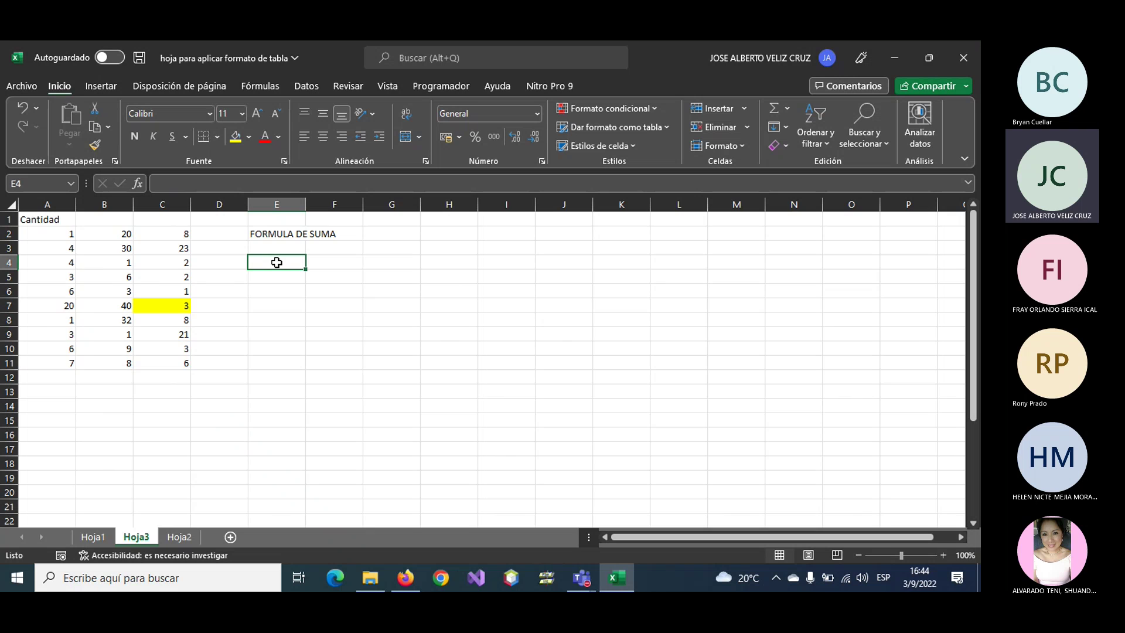
pyautogui.write('=')
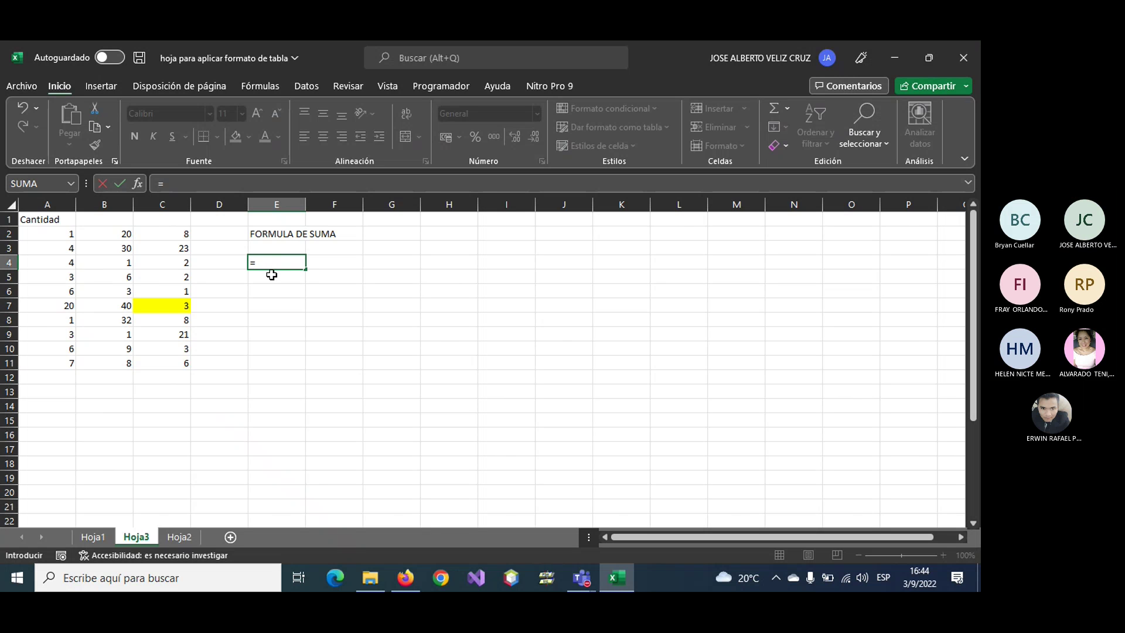
# - Enter =SUMA(A2:C11) in E4 to total the block as 282, then move to E6
pyautogui.write('SUMA')
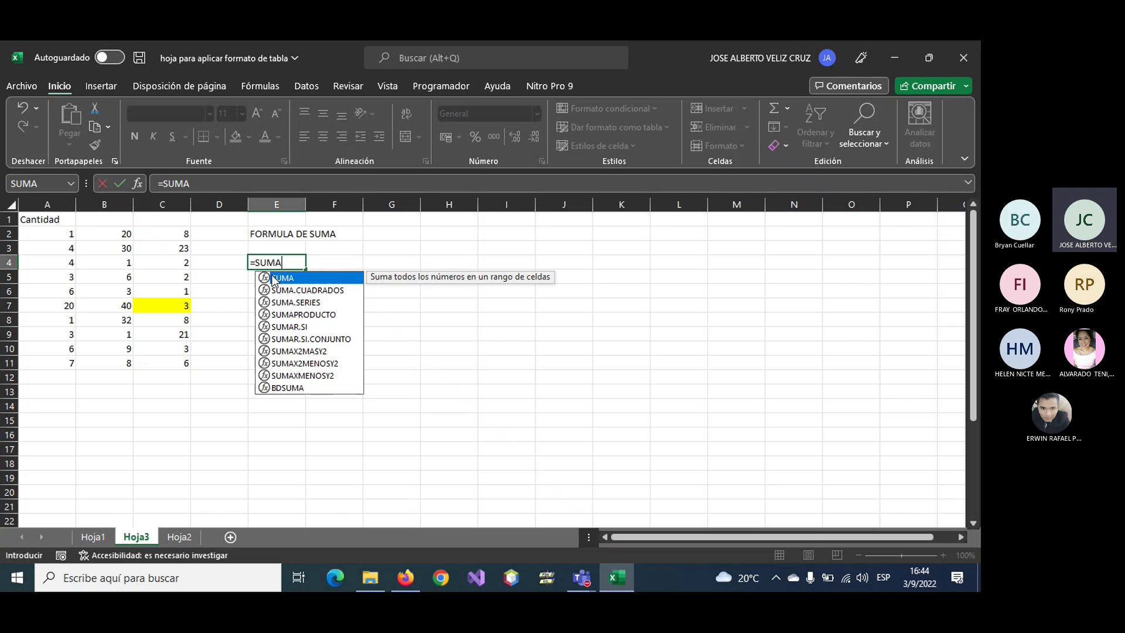
pyautogui.doubleClick(272, 279)
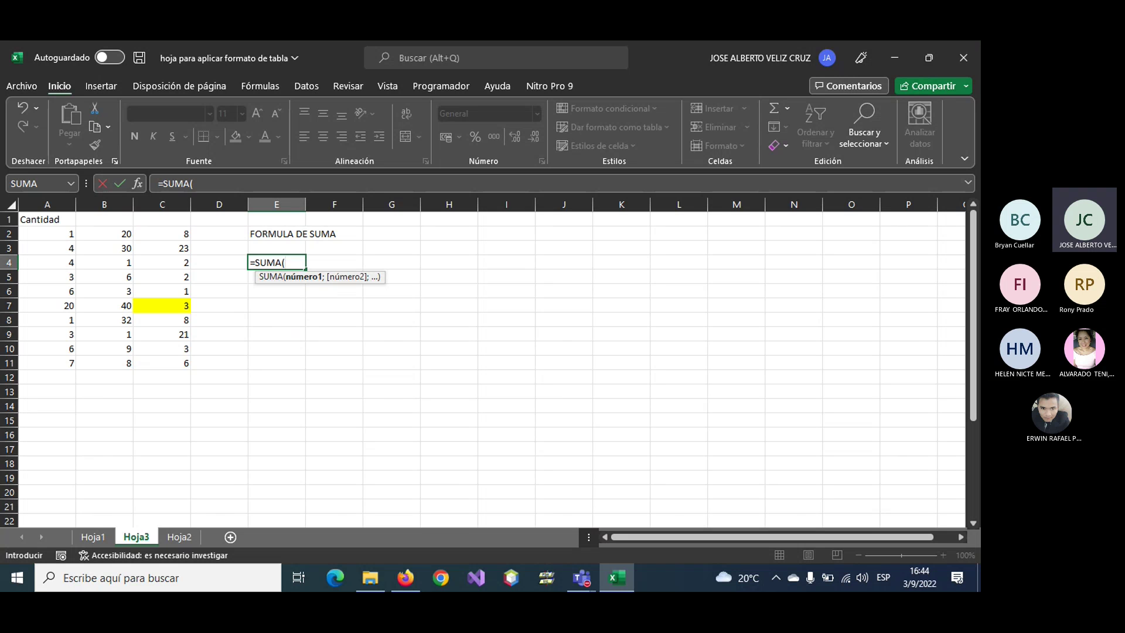
pyautogui.click(405, 578)
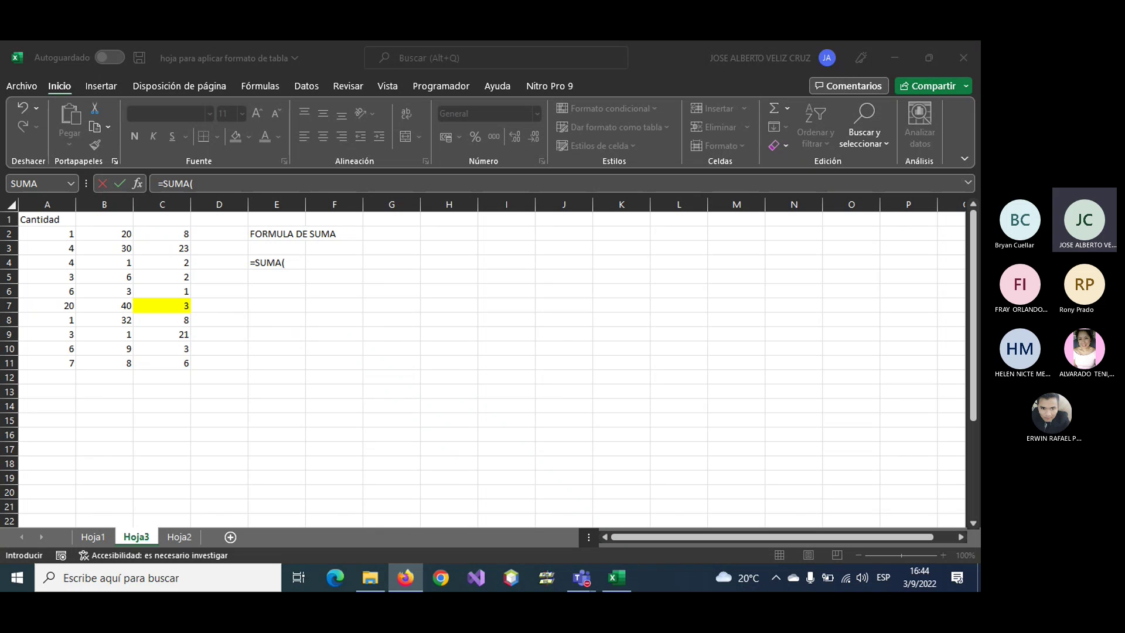
pyautogui.click(311, 279)
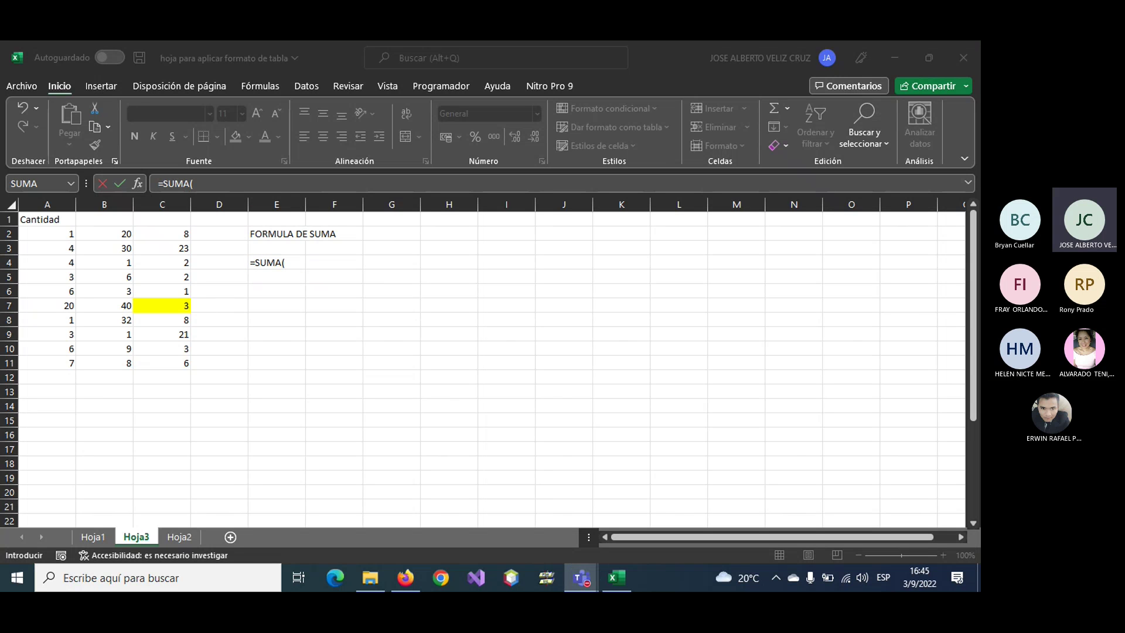
pyautogui.click(284, 262)
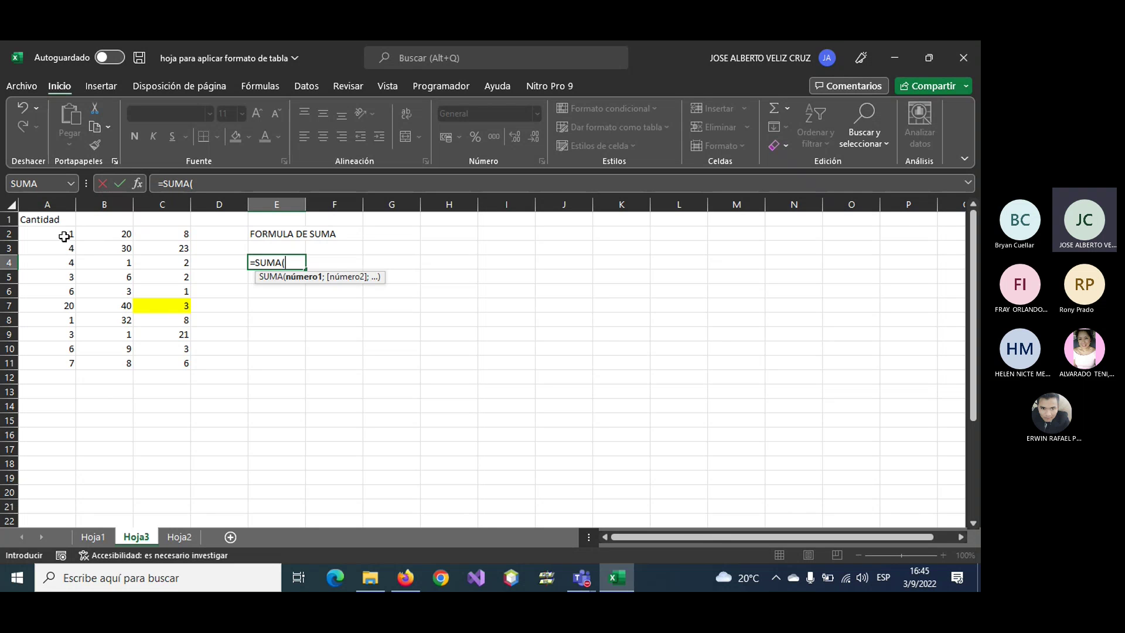
pyautogui.moveTo(63, 235)
pyautogui.mouseDown()
pyautogui.moveTo(112, 243)
pyautogui.moveTo(167, 363)
pyautogui.mouseUp()
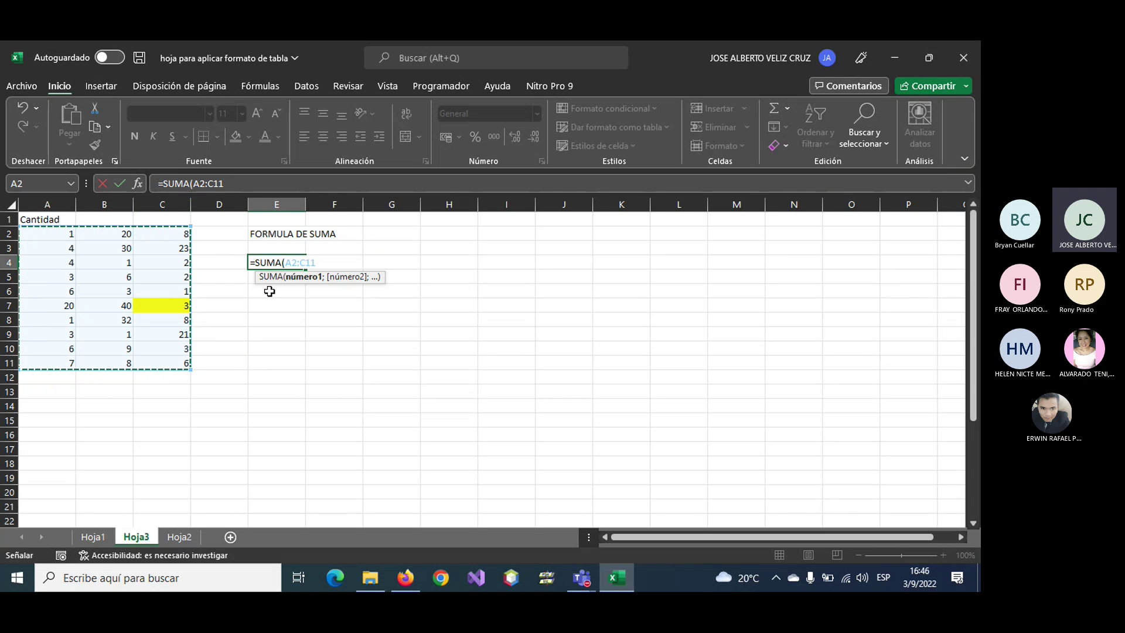
pyautogui.write(')')
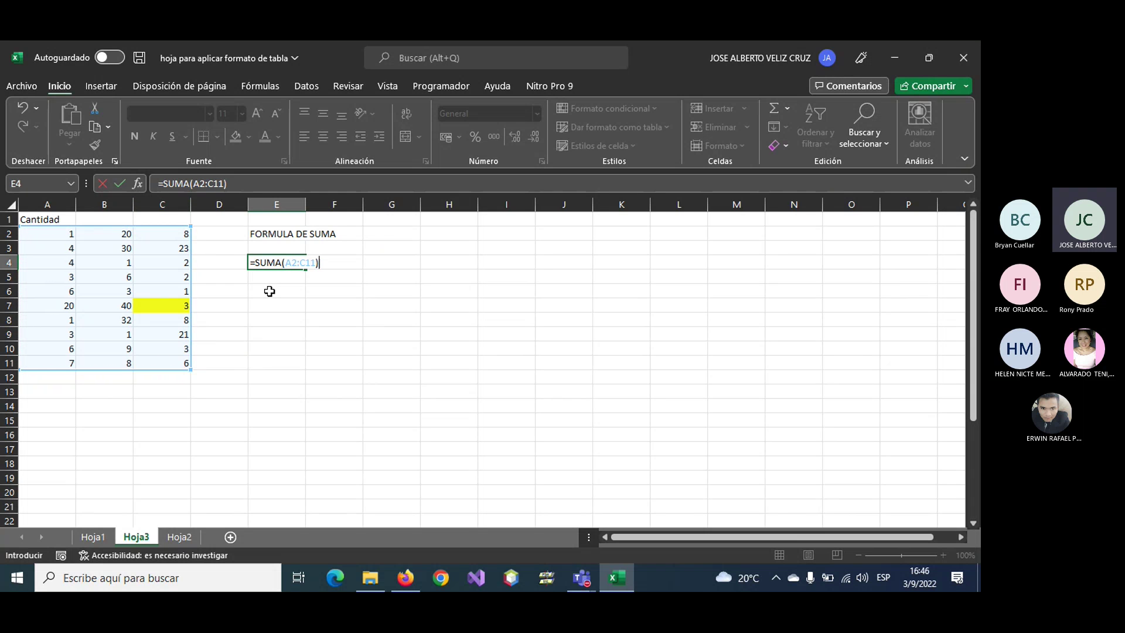
pyautogui.press('Return')
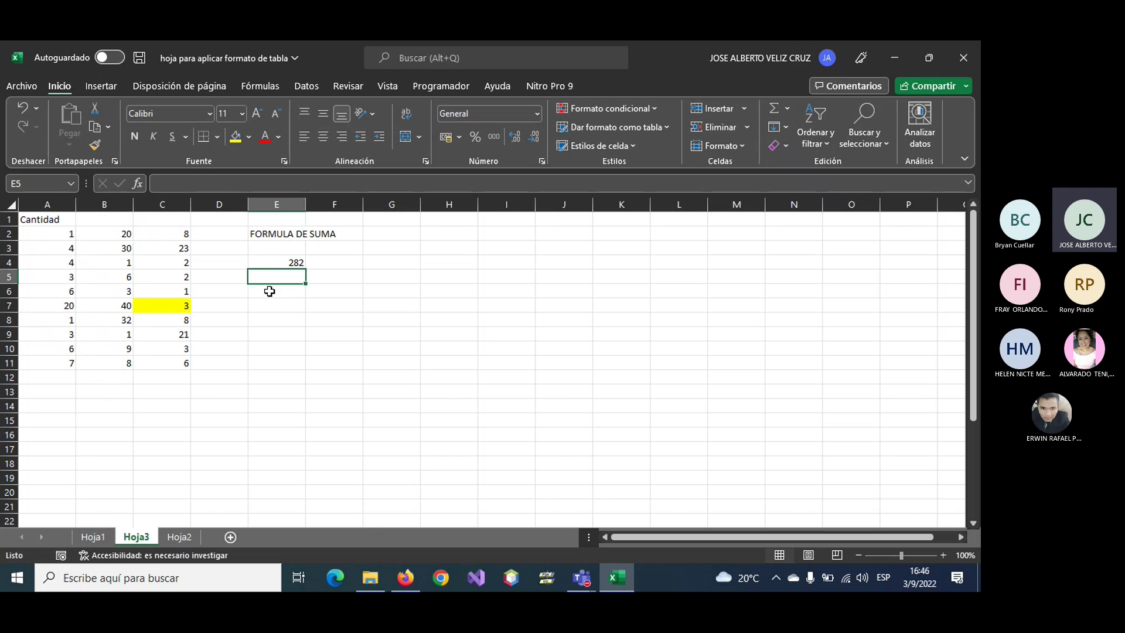
pyautogui.click(275, 261)
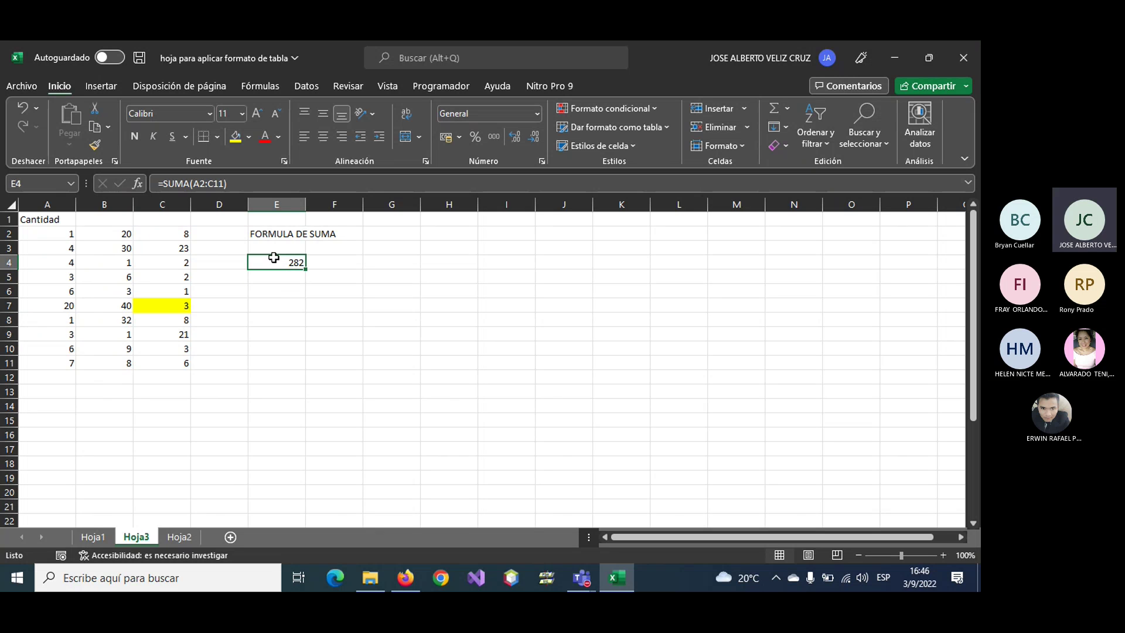
pyautogui.press('F2')
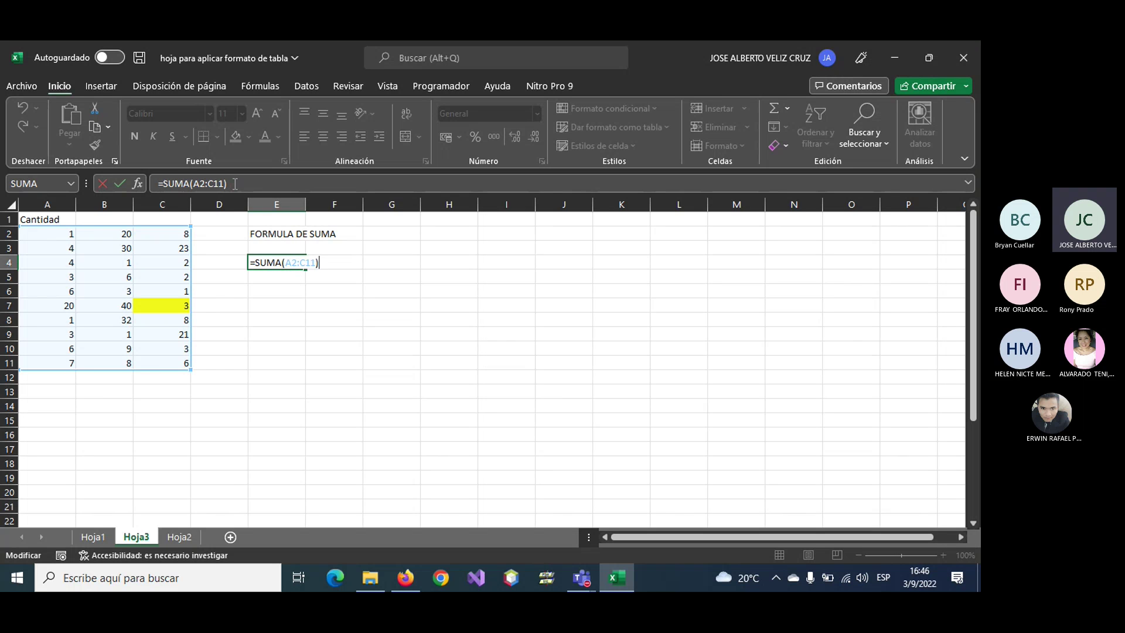
pyautogui.click(277, 291)
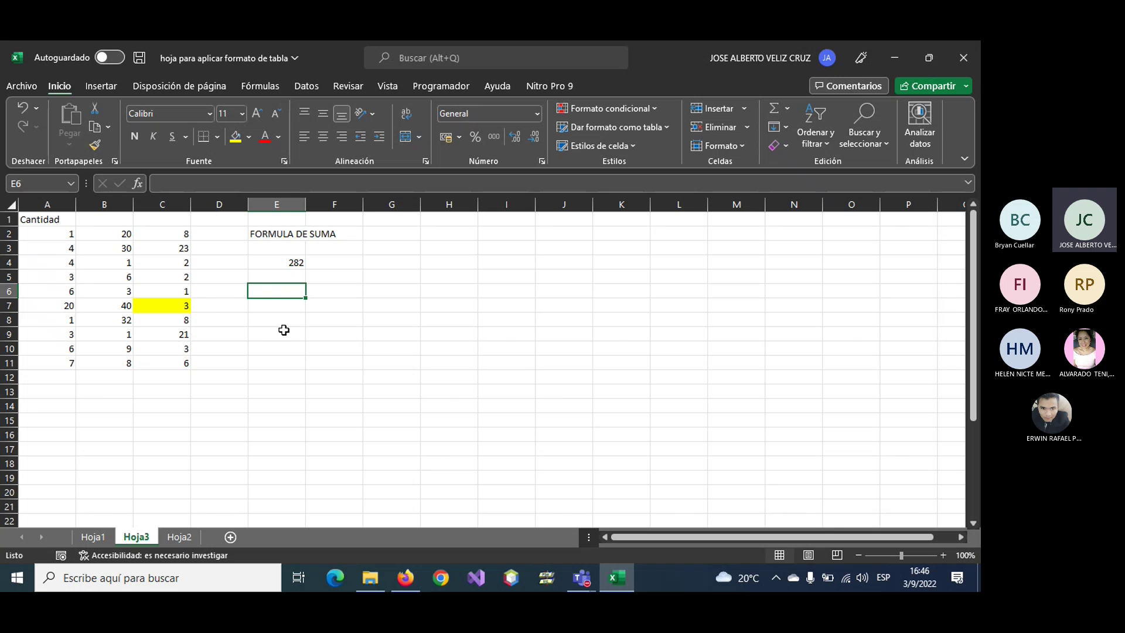
# - Try entering =SUMA(A2,B3) in E6, which Excel rejects as a problem formula
pyautogui.write('=')
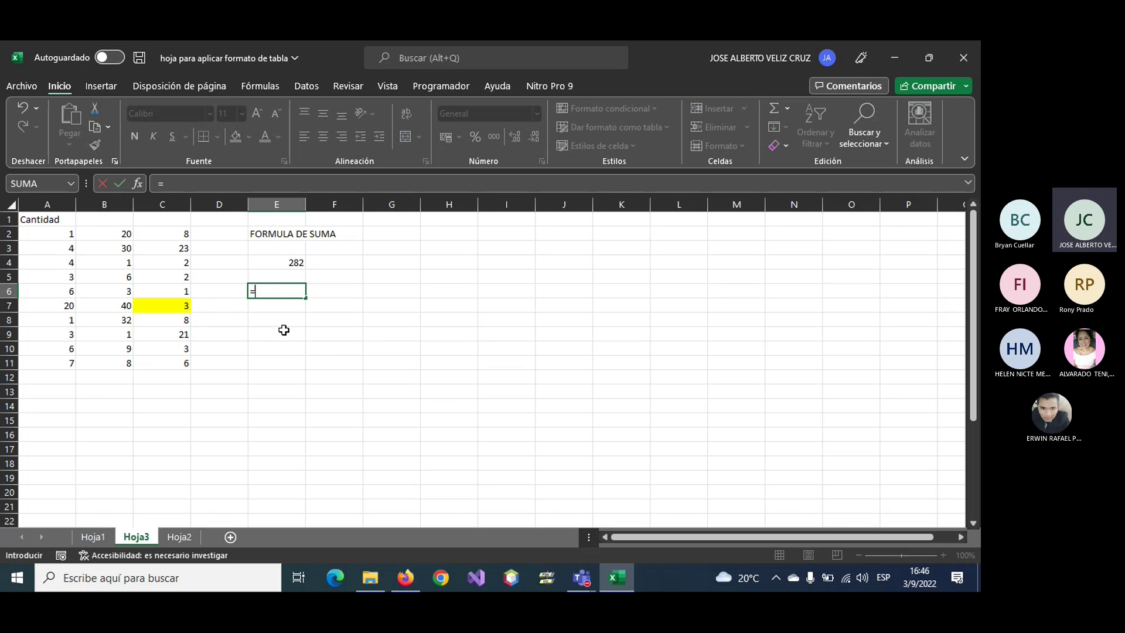
pyautogui.write('SUMA(')
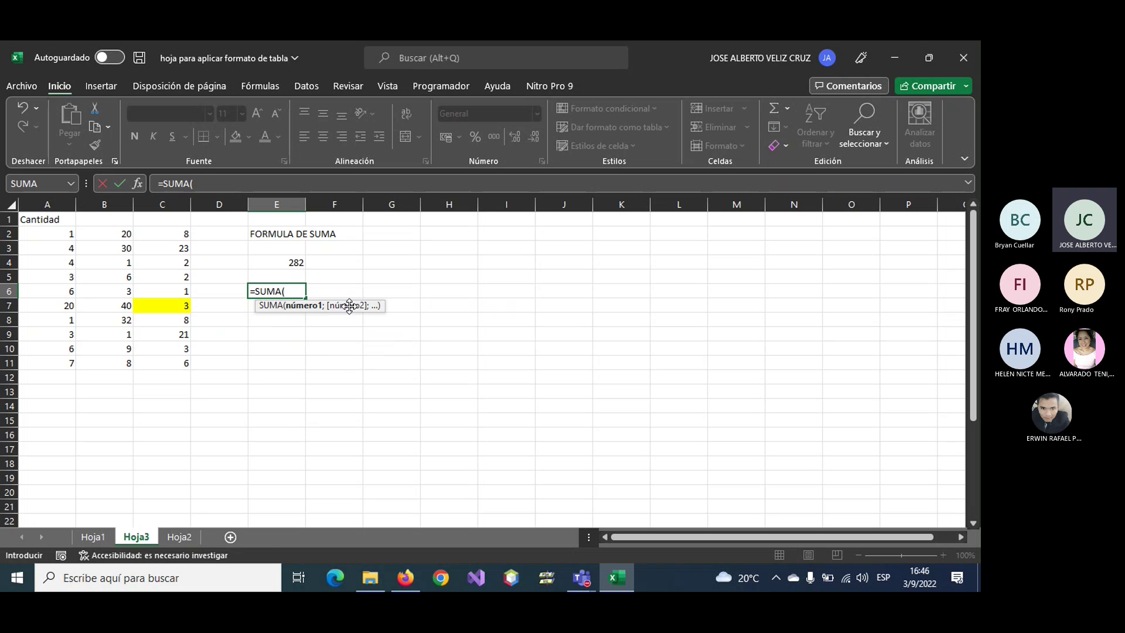
pyautogui.click(56, 236)
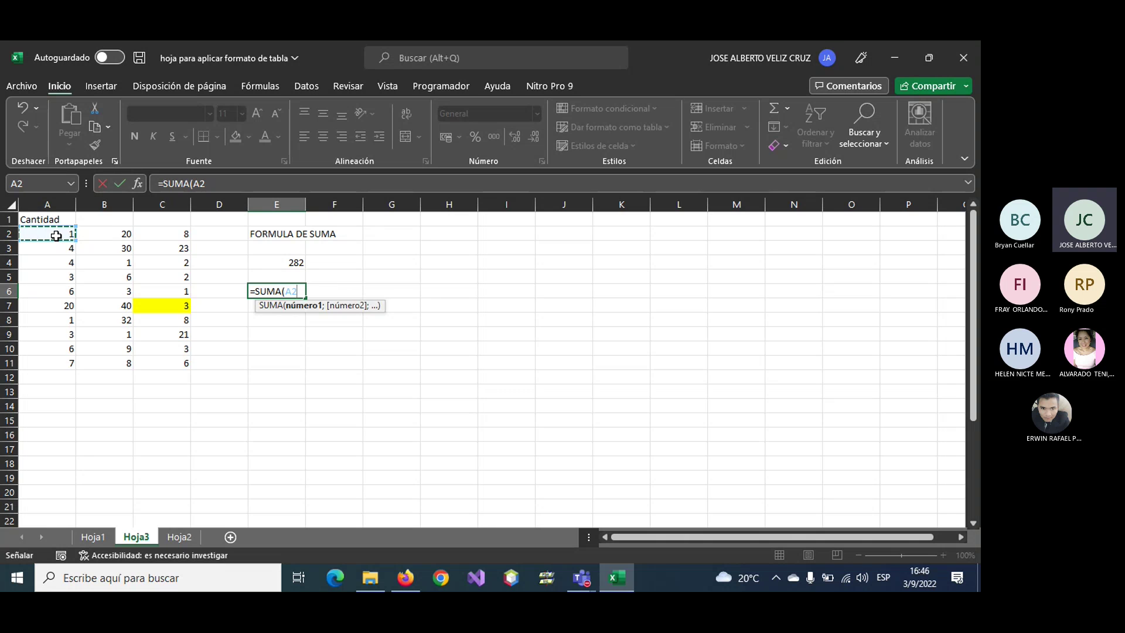
pyautogui.write(';')
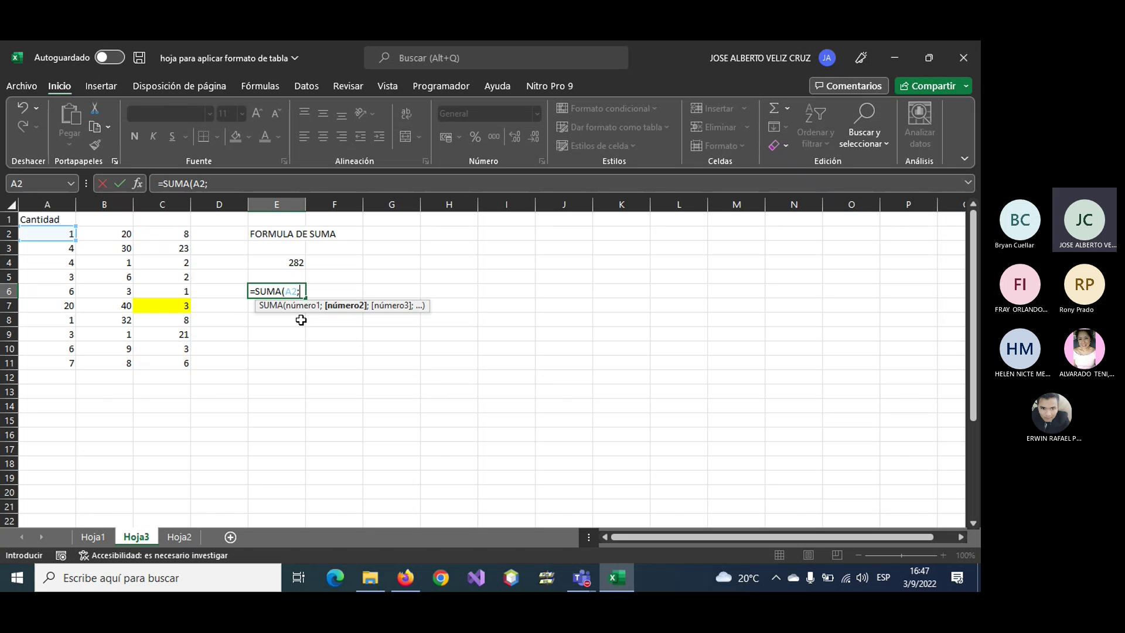
pyautogui.press('BackSpace')
pyautogui.write(',')
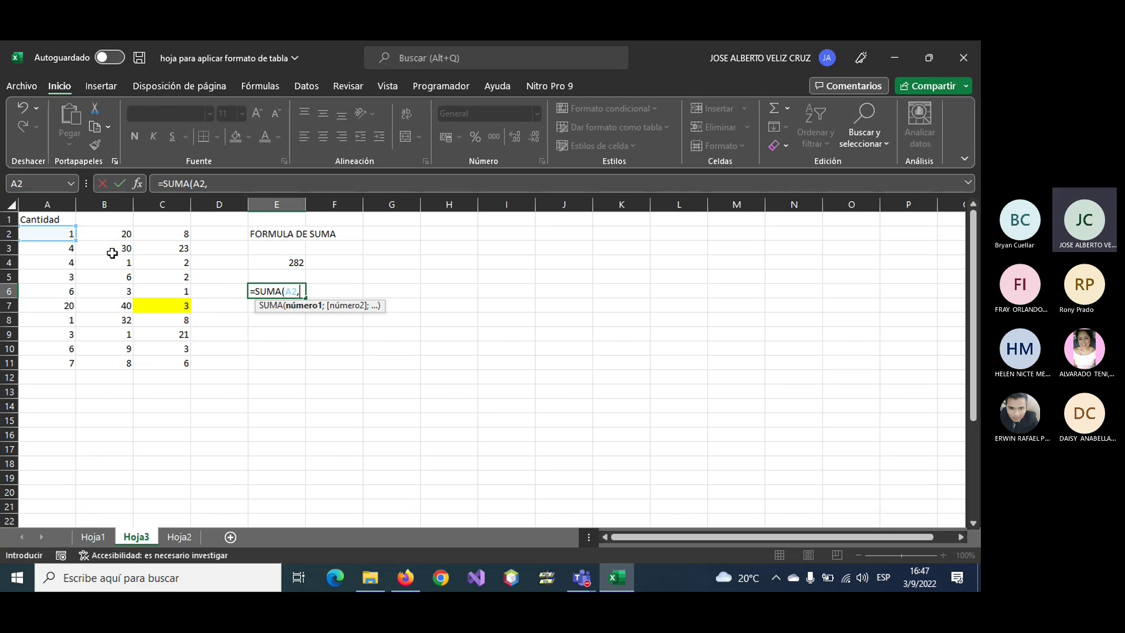
pyautogui.write('B')
pyautogui.write('3')
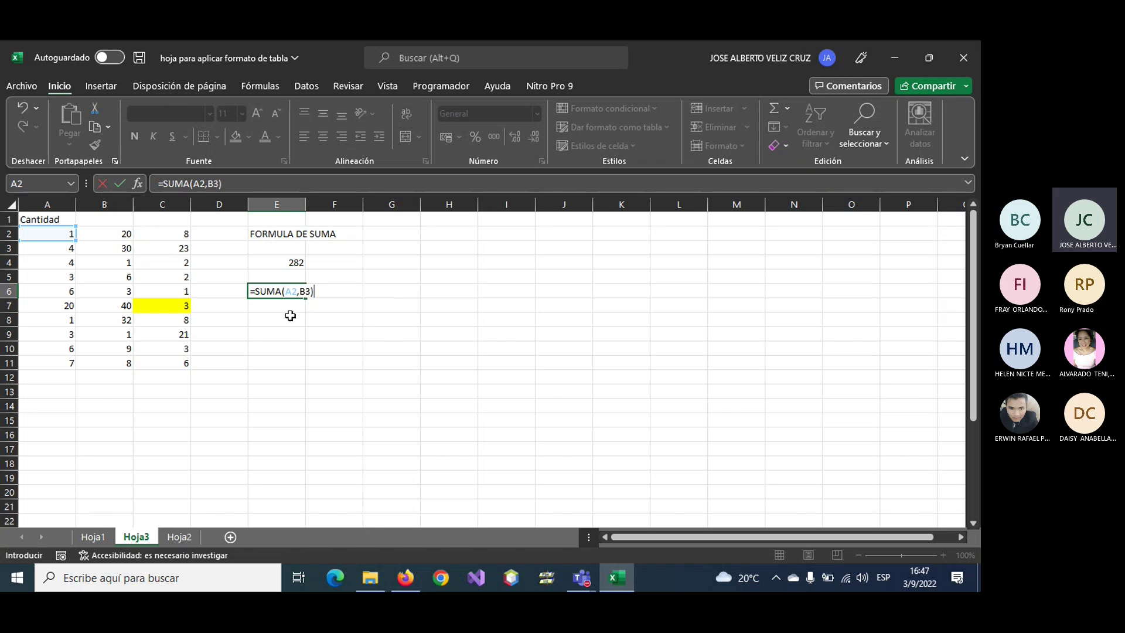
pyautogui.press('Return')
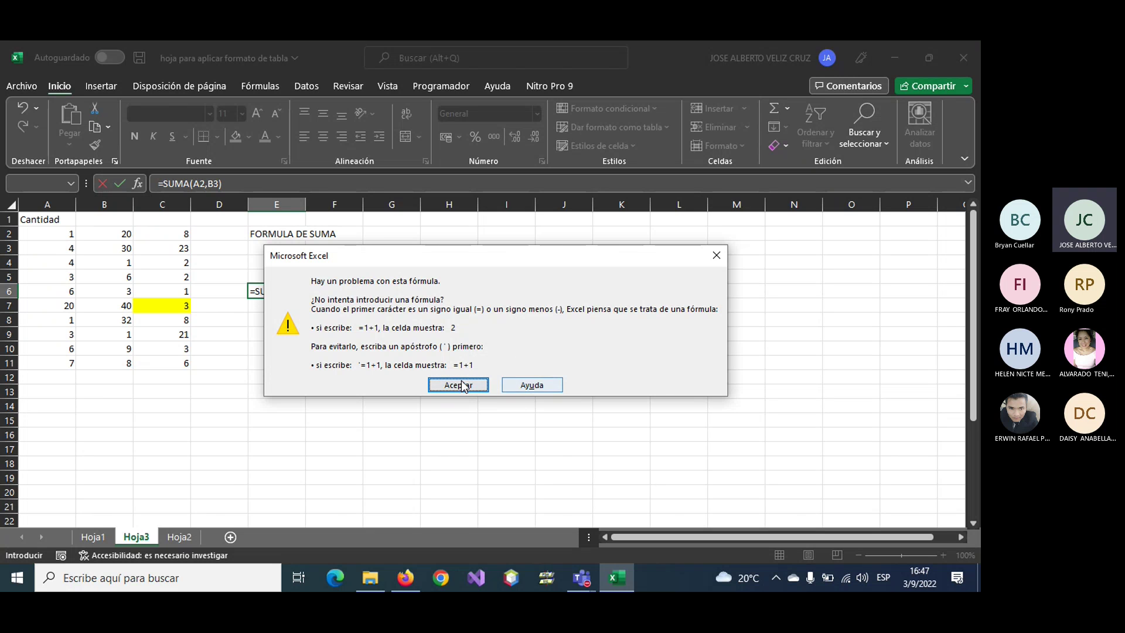
# - Dismiss the warning and rewrite E6 as =SUMA(A2;B3;B7;C9), giving 92
pyautogui.click(716, 255)
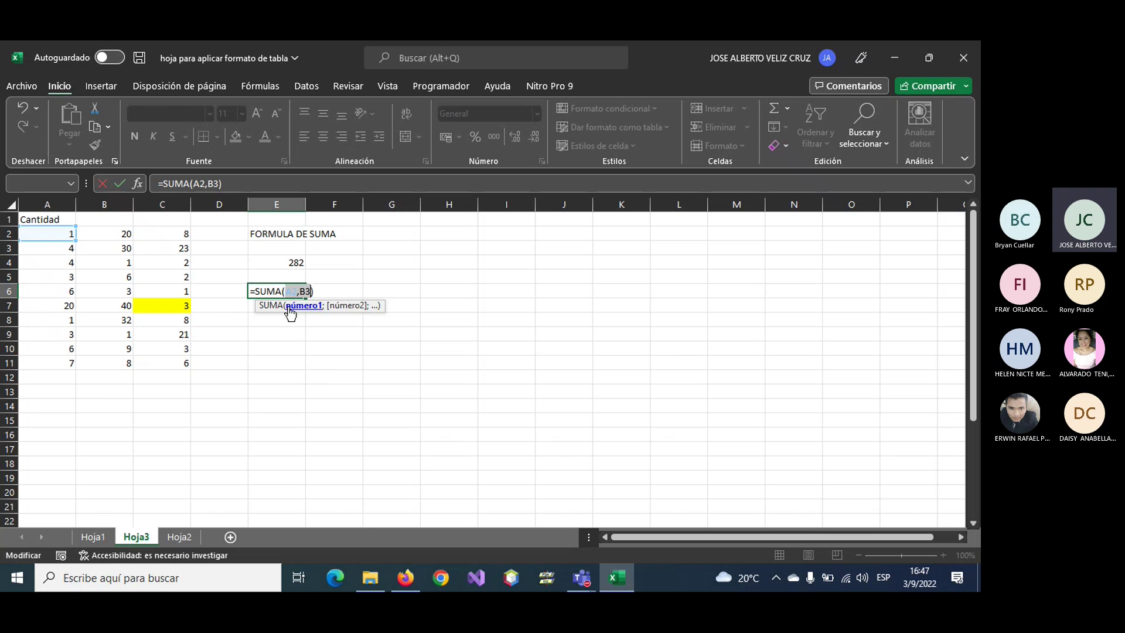
pyautogui.click(309, 291)
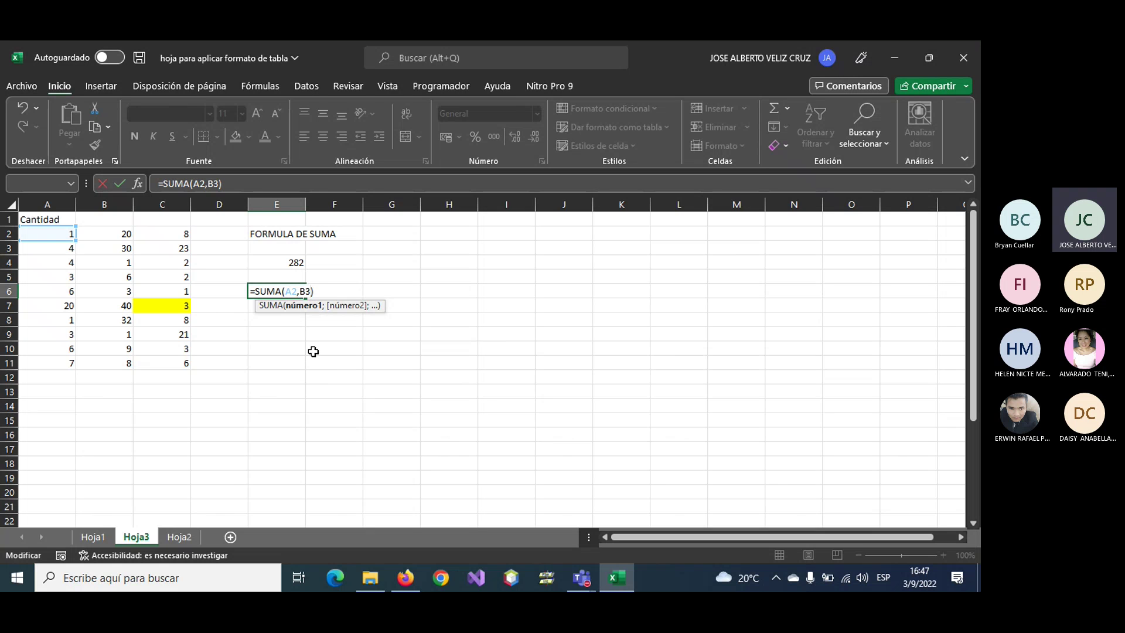
pyautogui.press('BackSpace')
pyautogui.press('BackSpace')
pyautogui.press('BackSpace')
pyautogui.write(';')
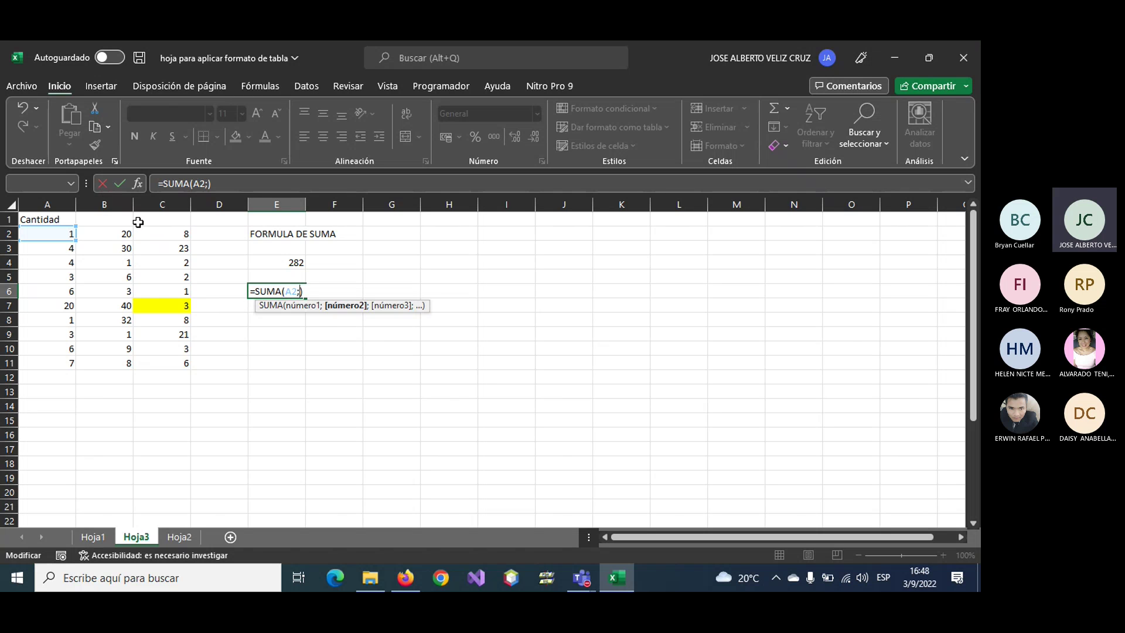
pyautogui.write('B3')
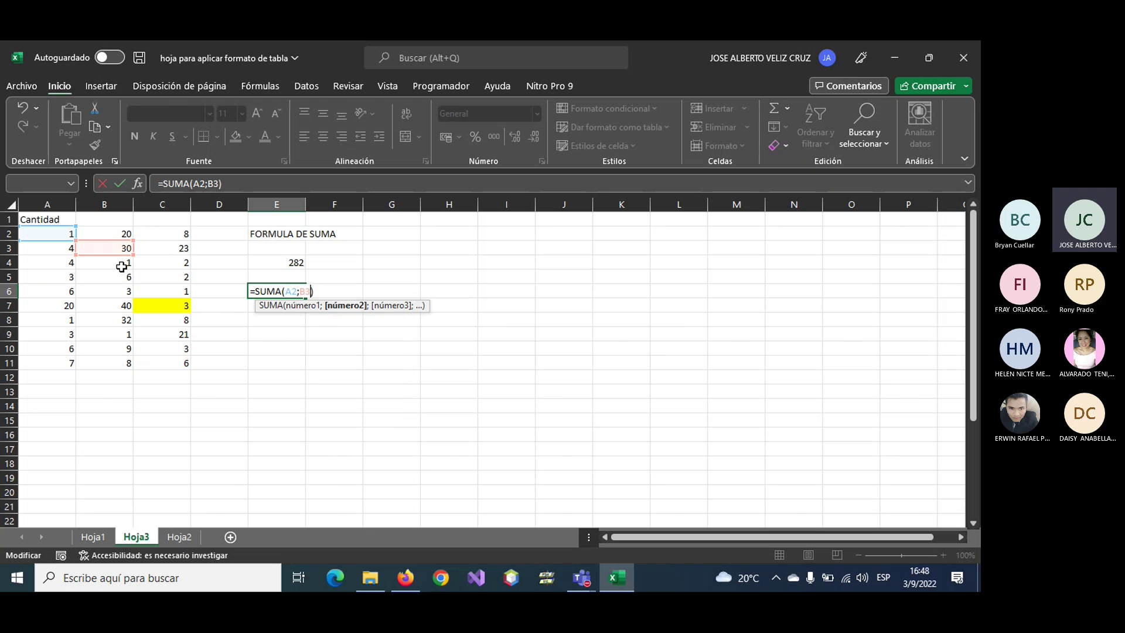
pyautogui.write(';')
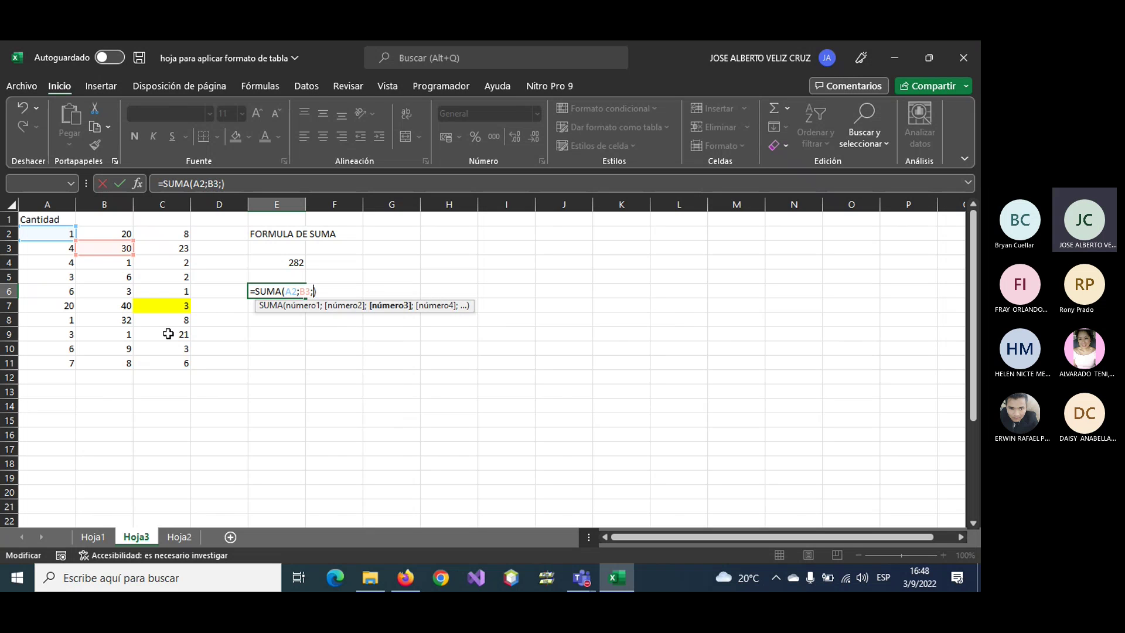
pyautogui.click(108, 305)
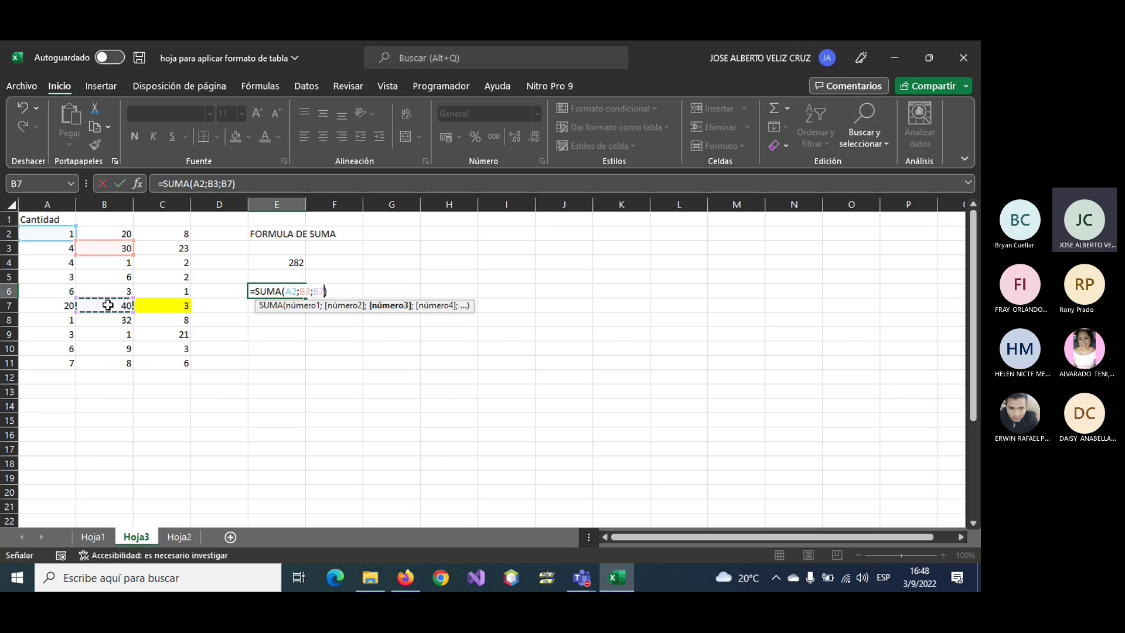
pyautogui.write(';')
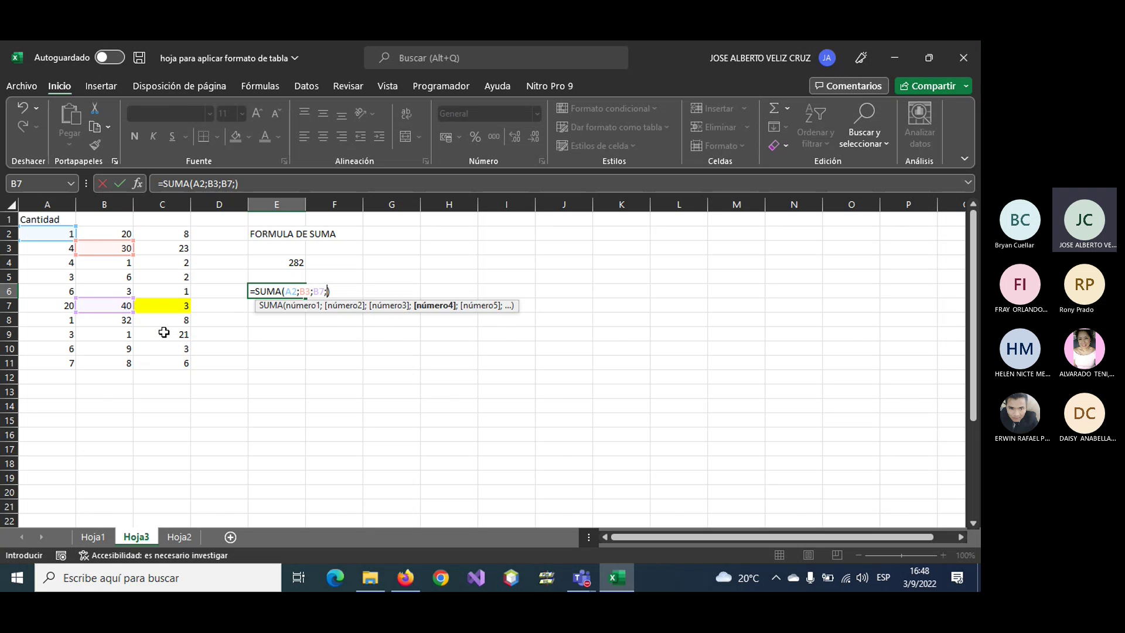
pyautogui.click(164, 333)
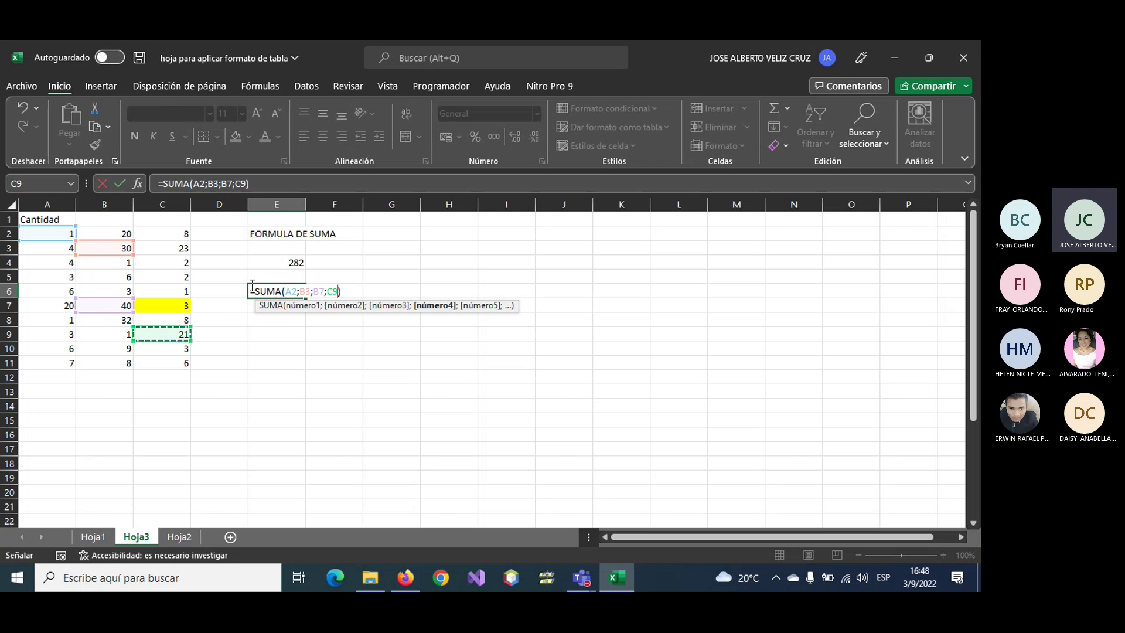
pyautogui.press('Return')
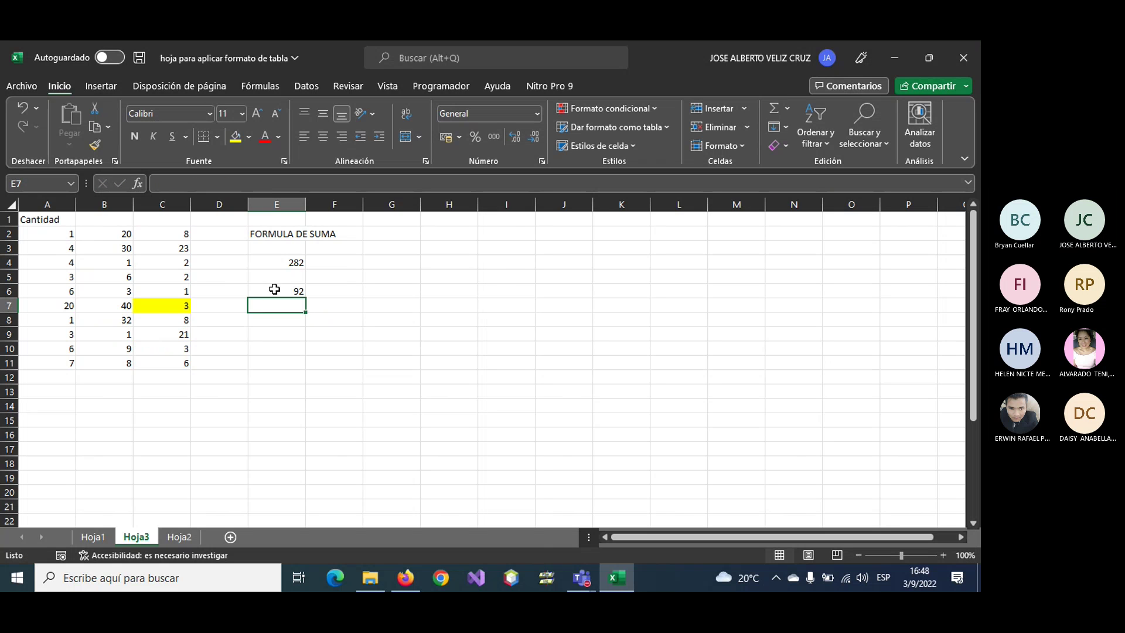
# - Review the existing formulas behind the 92 in E6 and the 282 in E4
pyautogui.click(274, 289)
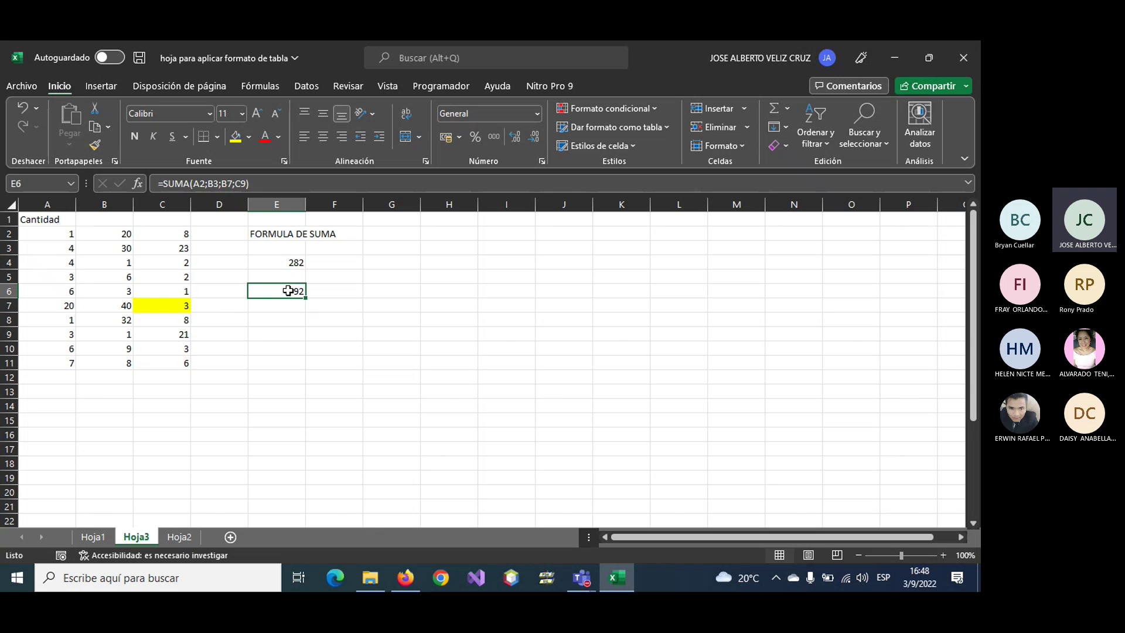
pyautogui.doubleClick(288, 291)
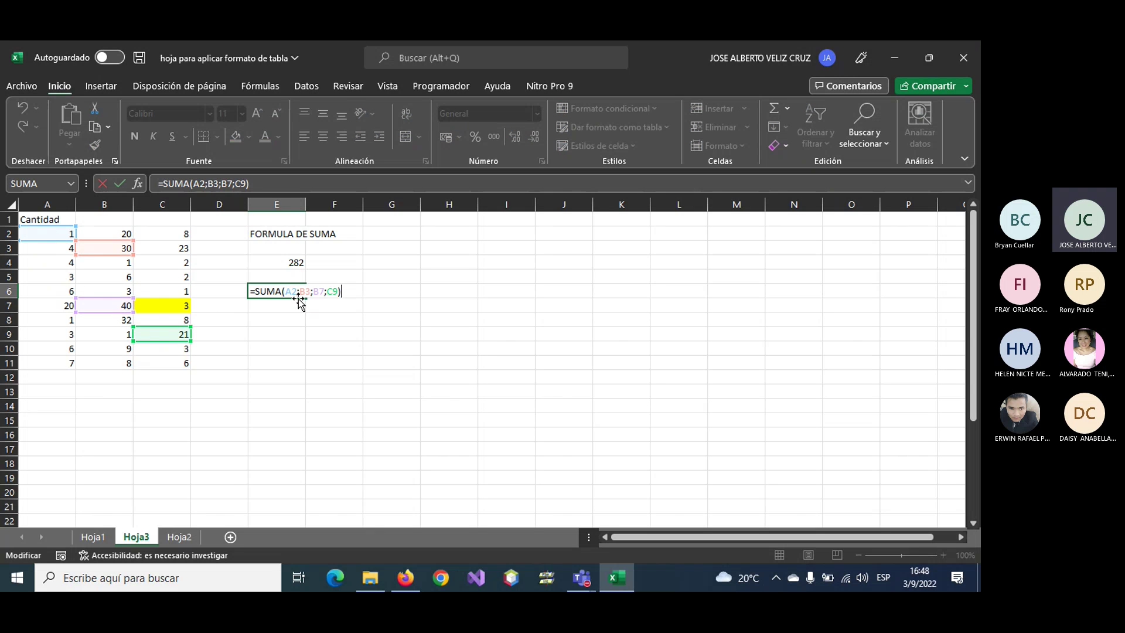
pyautogui.hotkey('ctrl', 'Return')
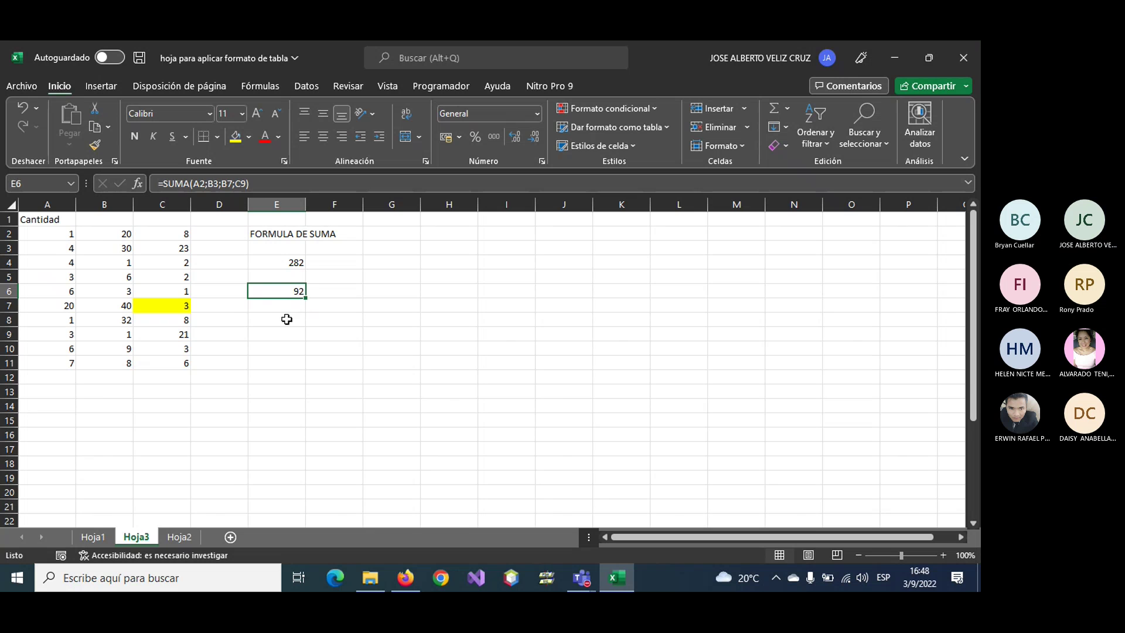
pyautogui.click(287, 321)
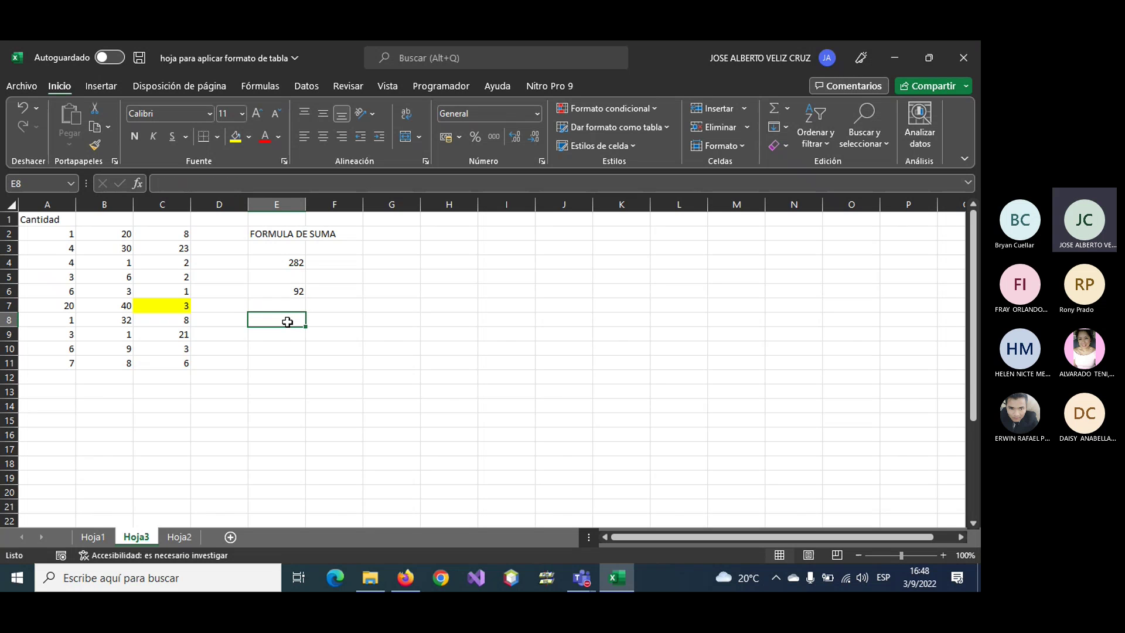
pyautogui.click(268, 261)
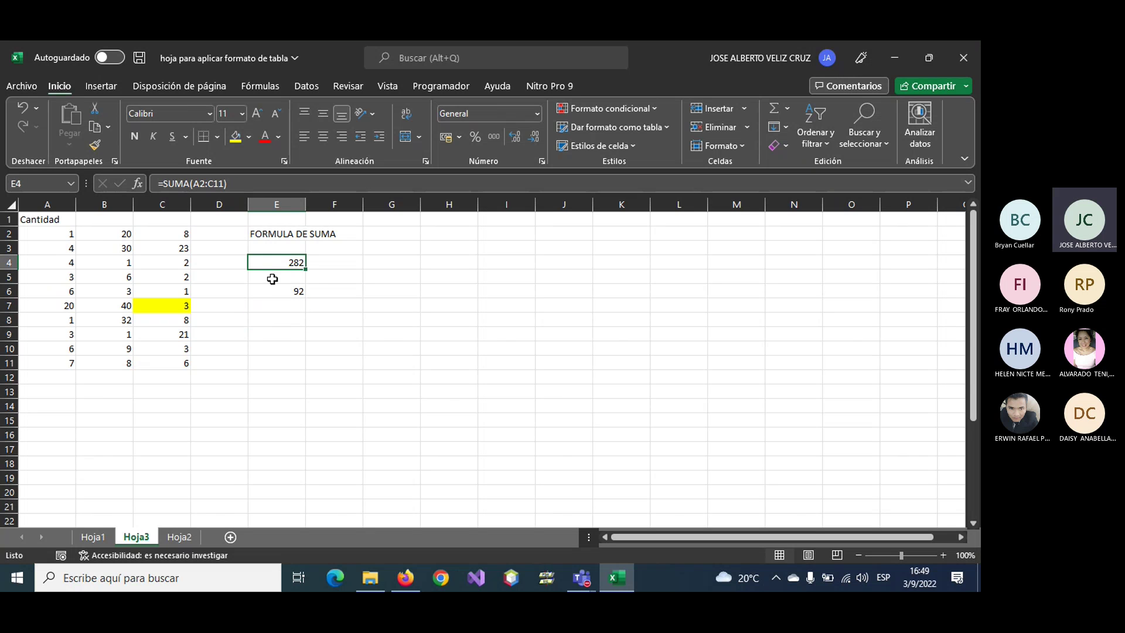
pyautogui.click(275, 293)
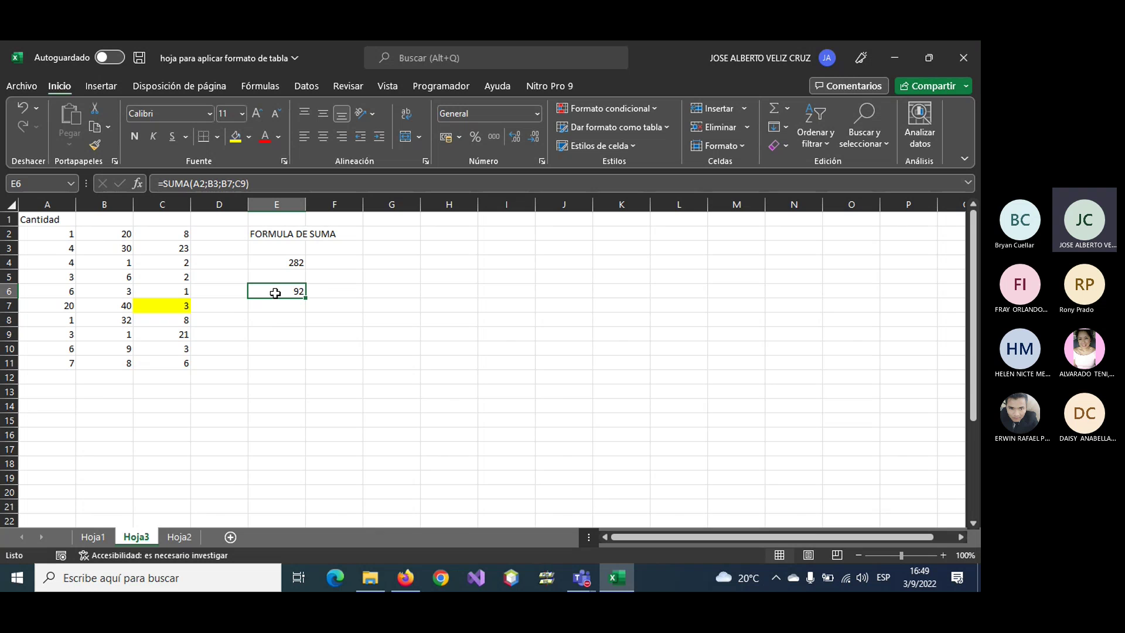
# - Build =A4+B6+B8+C9+C11 in E9 by clicking each cell, giving 66
pyautogui.click(275, 334)
pyautogui.write('=')
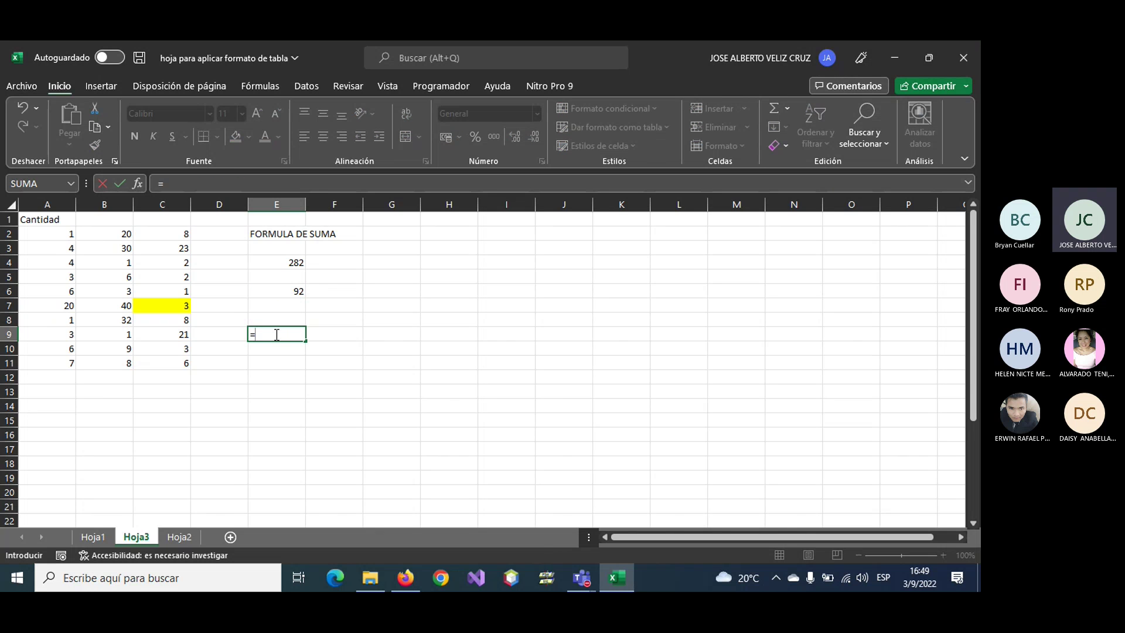
pyautogui.scroll(-1, 277, 335)
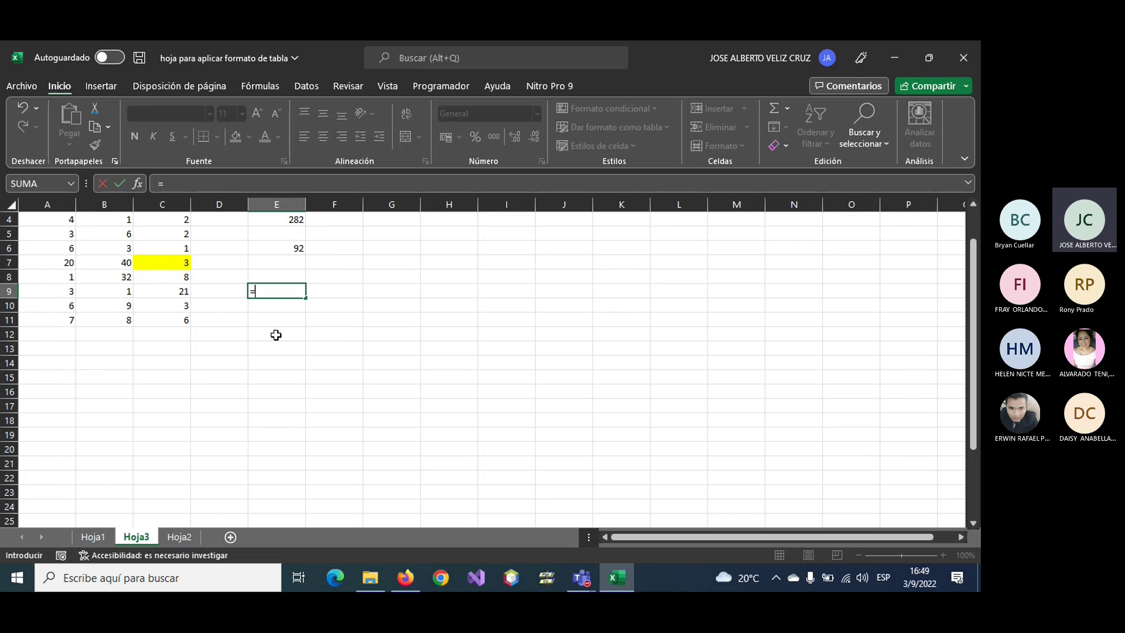
pyautogui.scroll(1, 277, 335)
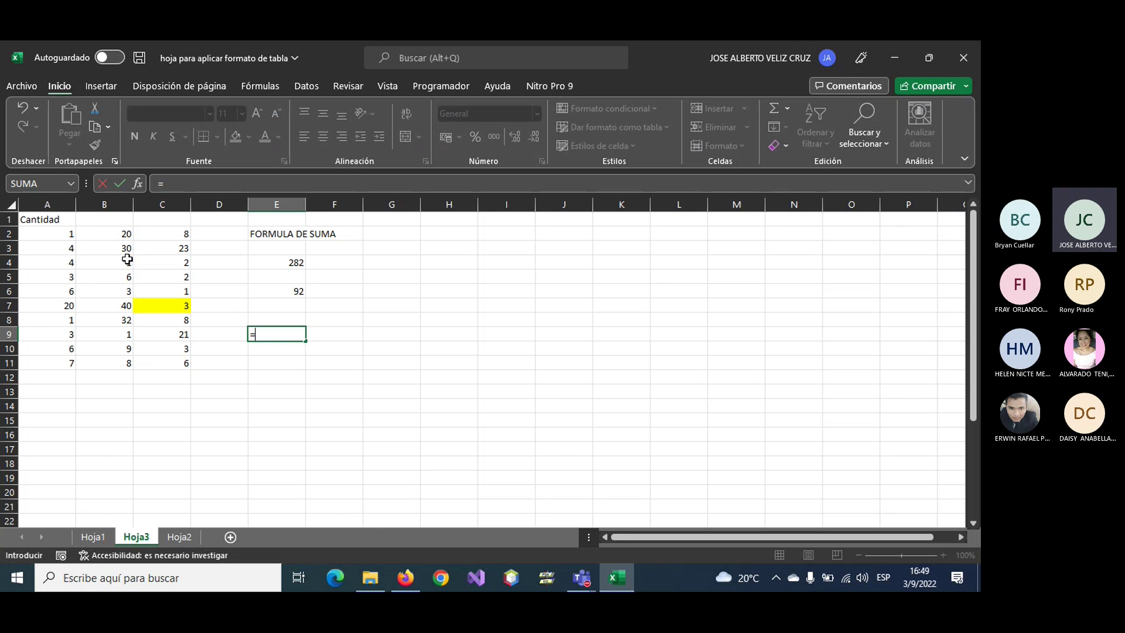
pyautogui.click(56, 261)
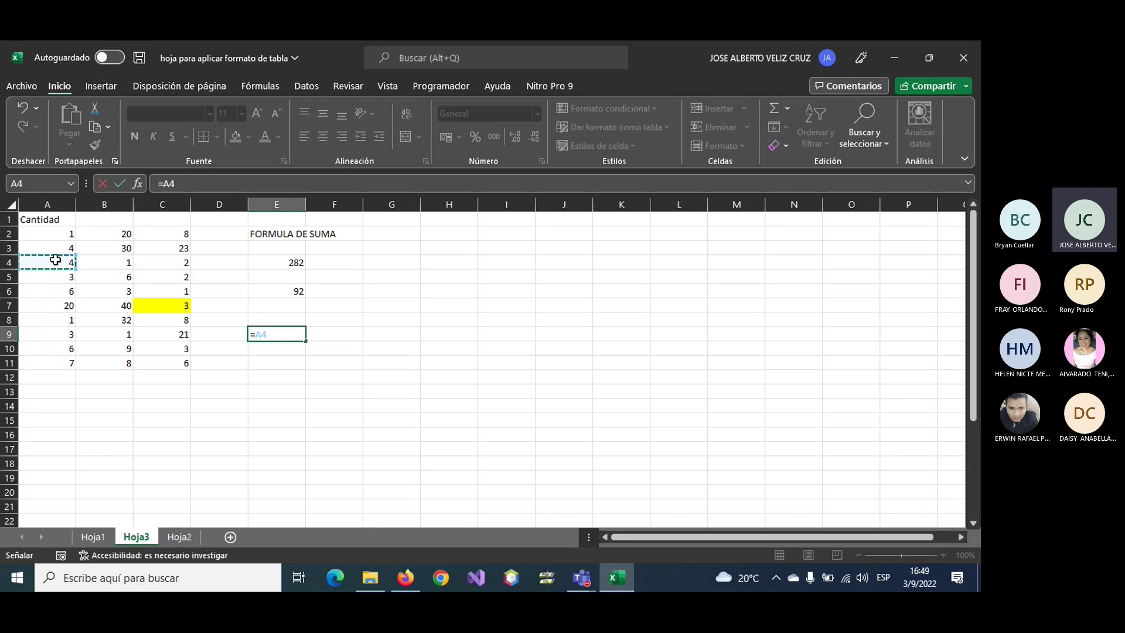
pyautogui.write('+')
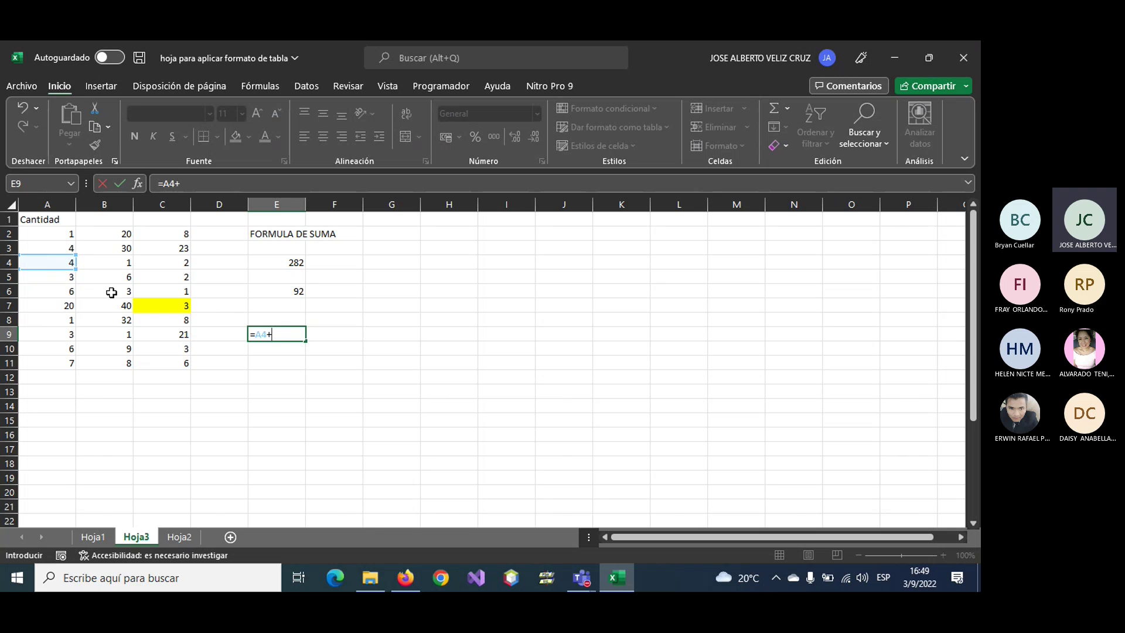
pyautogui.click(111, 291)
pyautogui.write('+')
pyautogui.click(114, 316)
pyautogui.write('+')
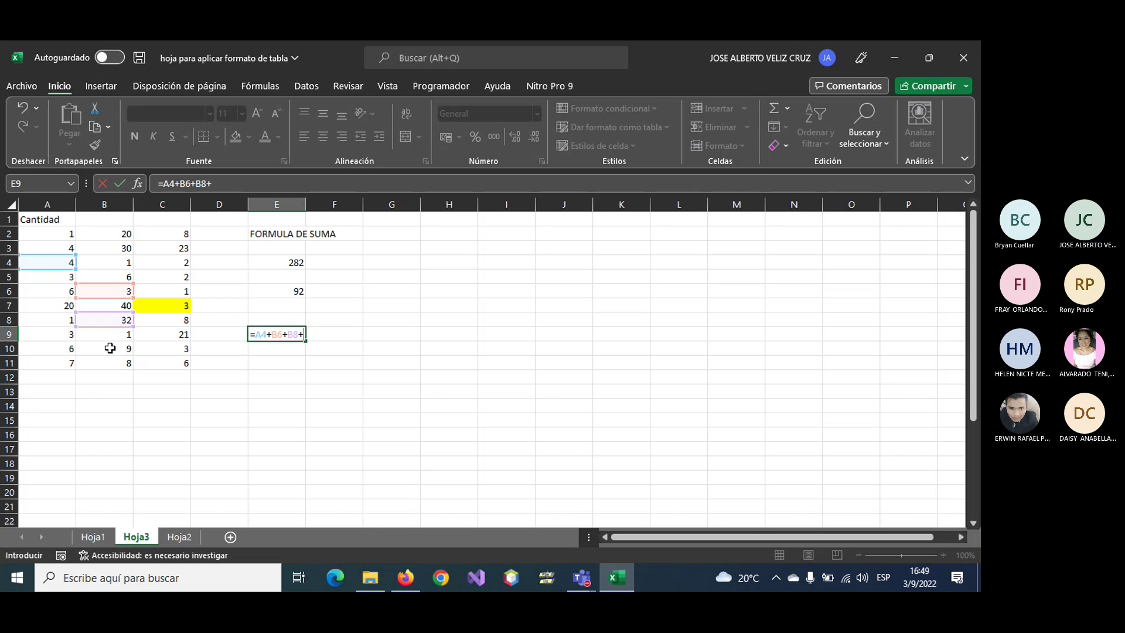
pyautogui.click(170, 334)
pyautogui.write('+')
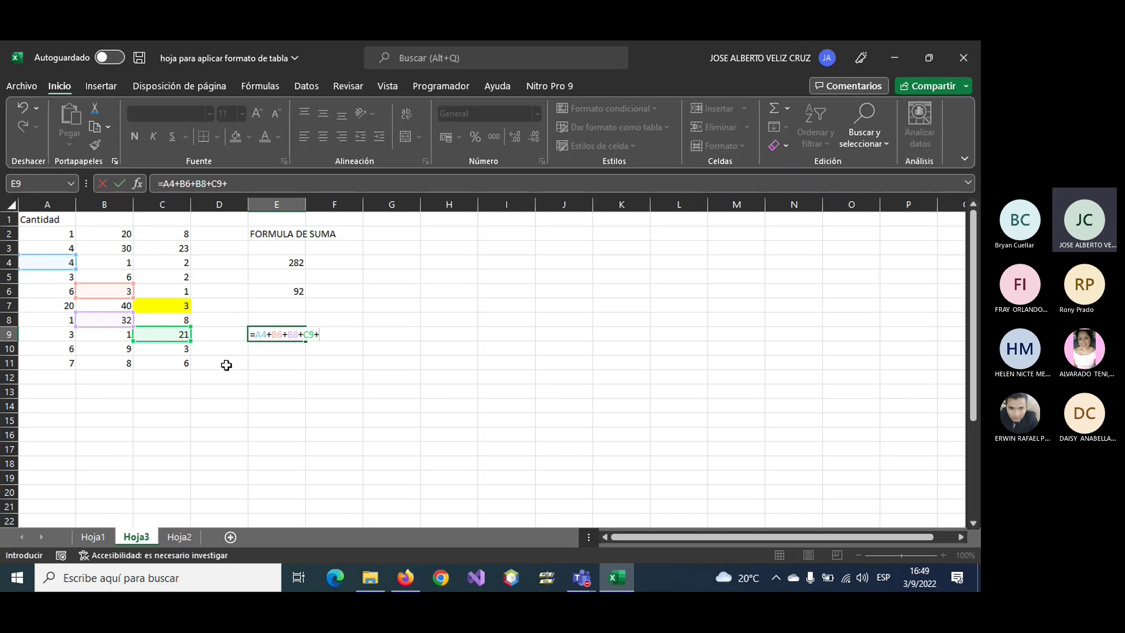
pyautogui.click(187, 364)
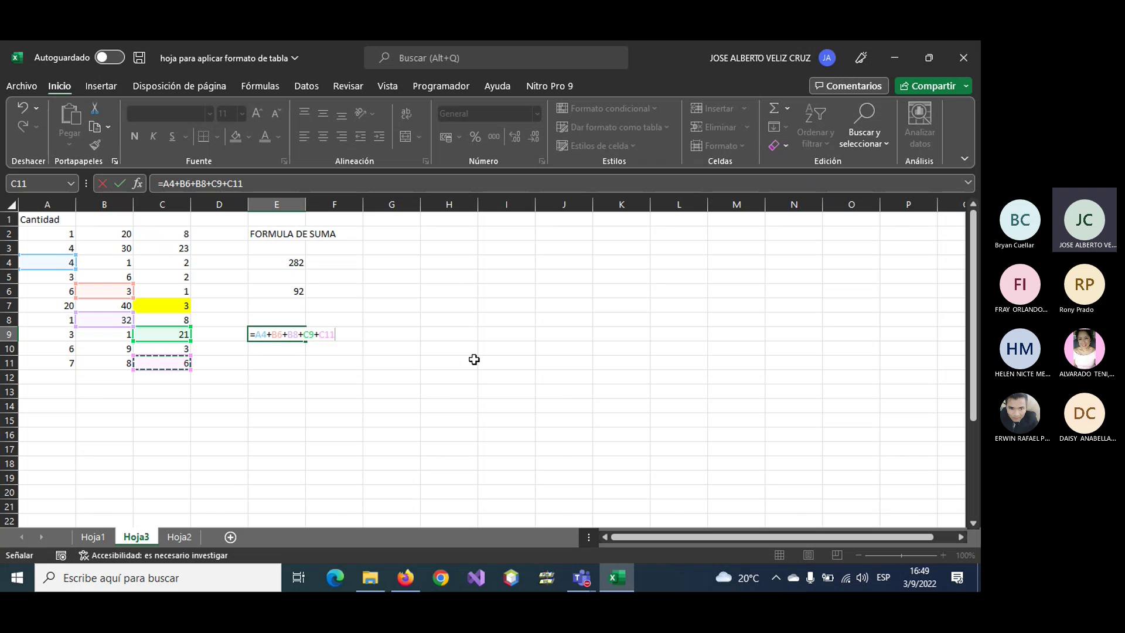
pyautogui.press('Return')
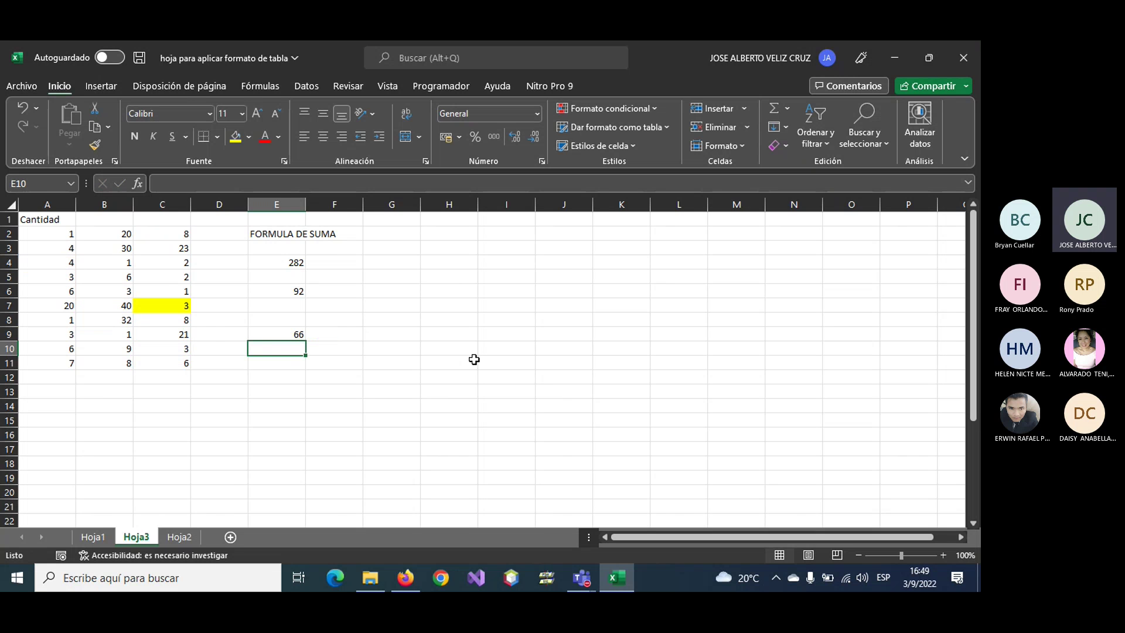
pyautogui.keyDown('ctrl'); pyautogui.scroll(2, 474, 359); pyautogui.keyUp('ctrl')
pyautogui.keyDown('ctrl'); pyautogui.scroll(1, 474, 359); pyautogui.keyUp('ctrl')
pyautogui.scroll(1, 527, 344)
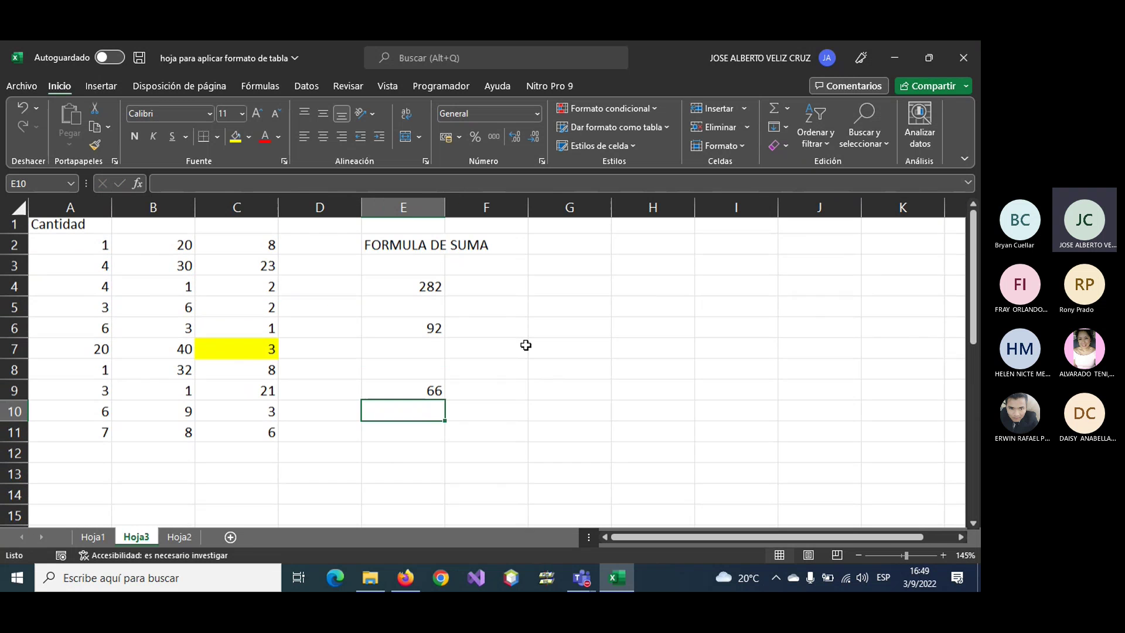
pyautogui.click(420, 392)
pyautogui.doubleClick(420, 395)
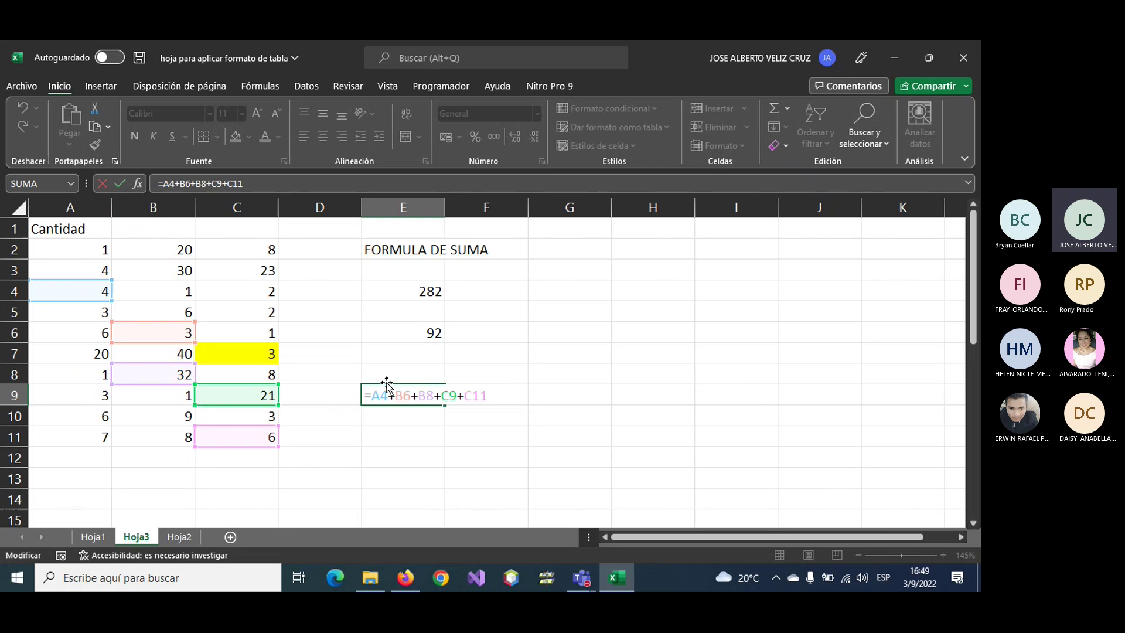
pyautogui.press('Escape')
pyautogui.click(399, 293)
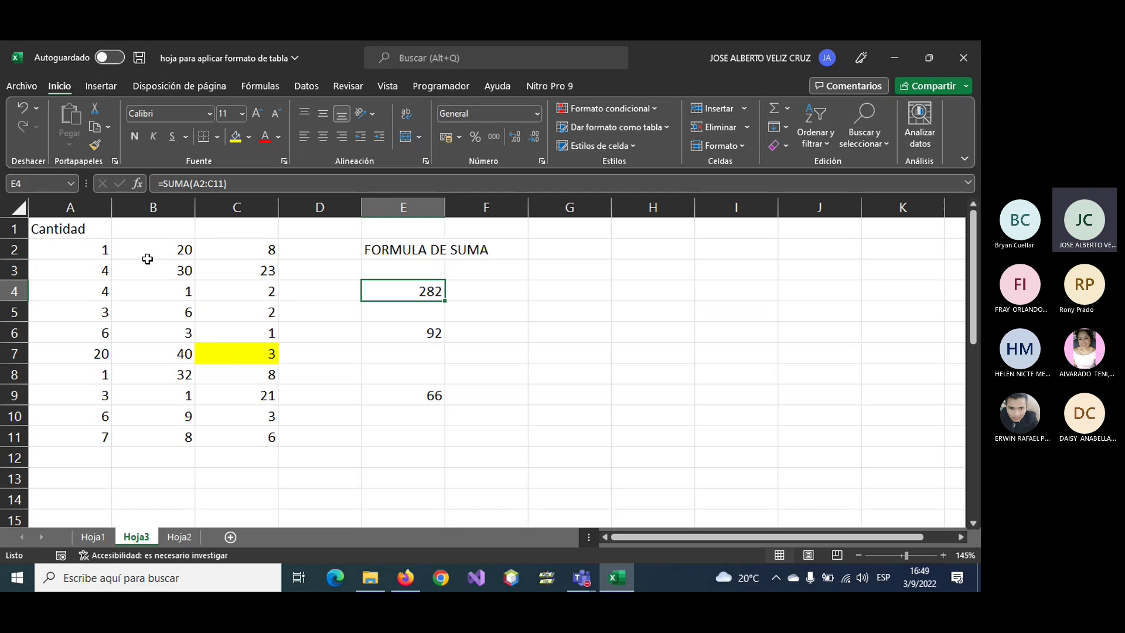
pyautogui.press('F2')
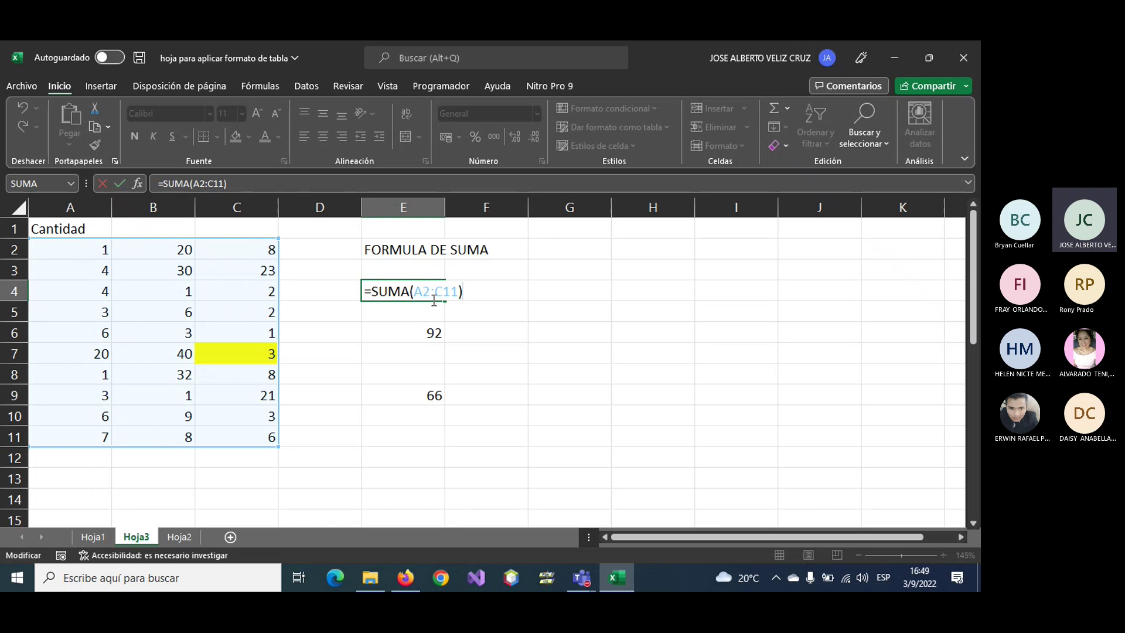
pyautogui.hotkey('ctrl', 'Return')
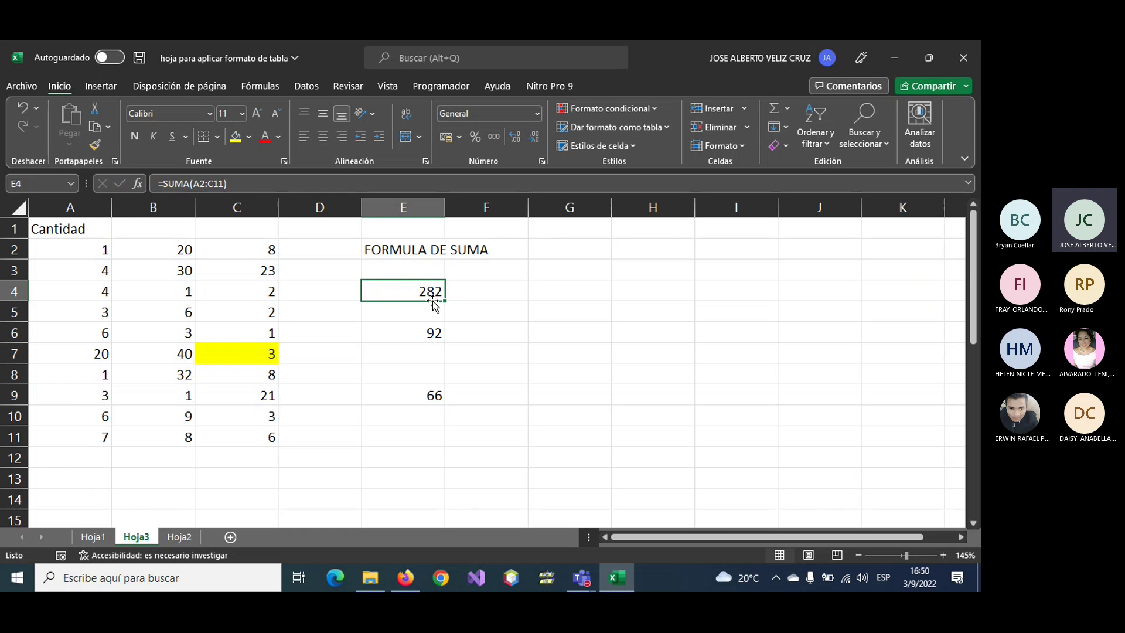
pyautogui.click(428, 333)
pyautogui.doubleClick(428, 333)
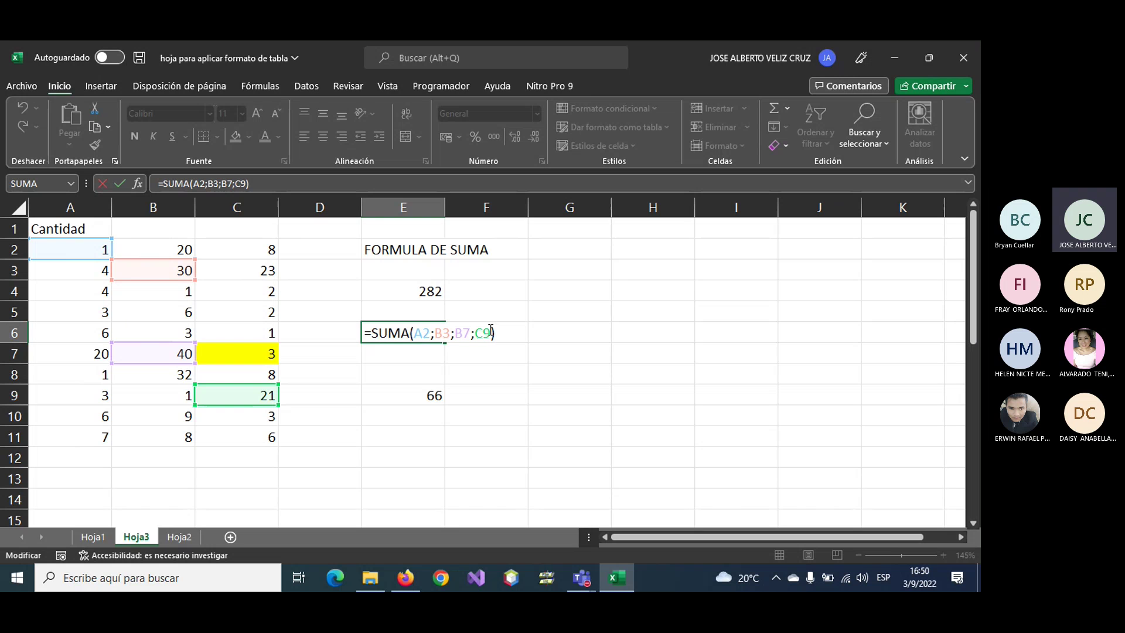
pyautogui.press('Return')
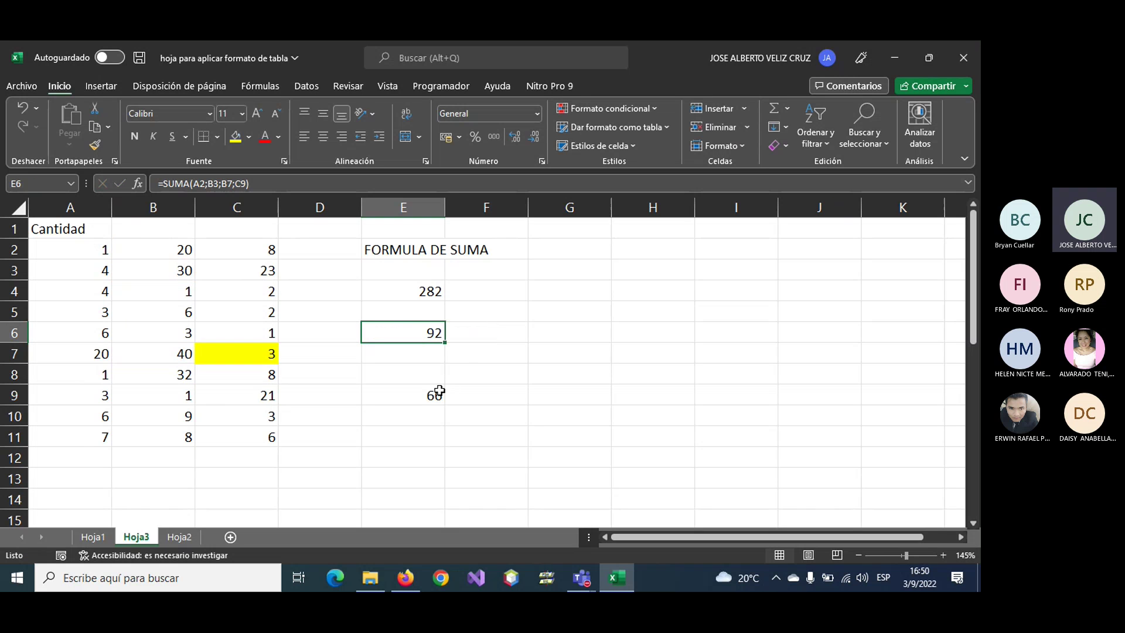
pyautogui.click(413, 391)
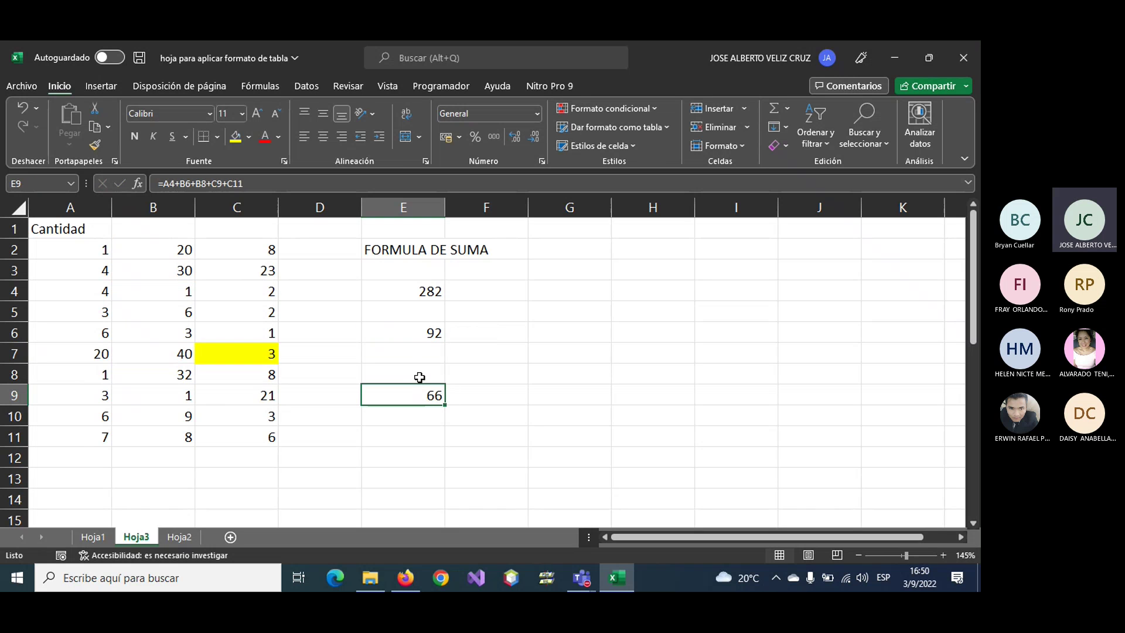
pyautogui.press('F2')
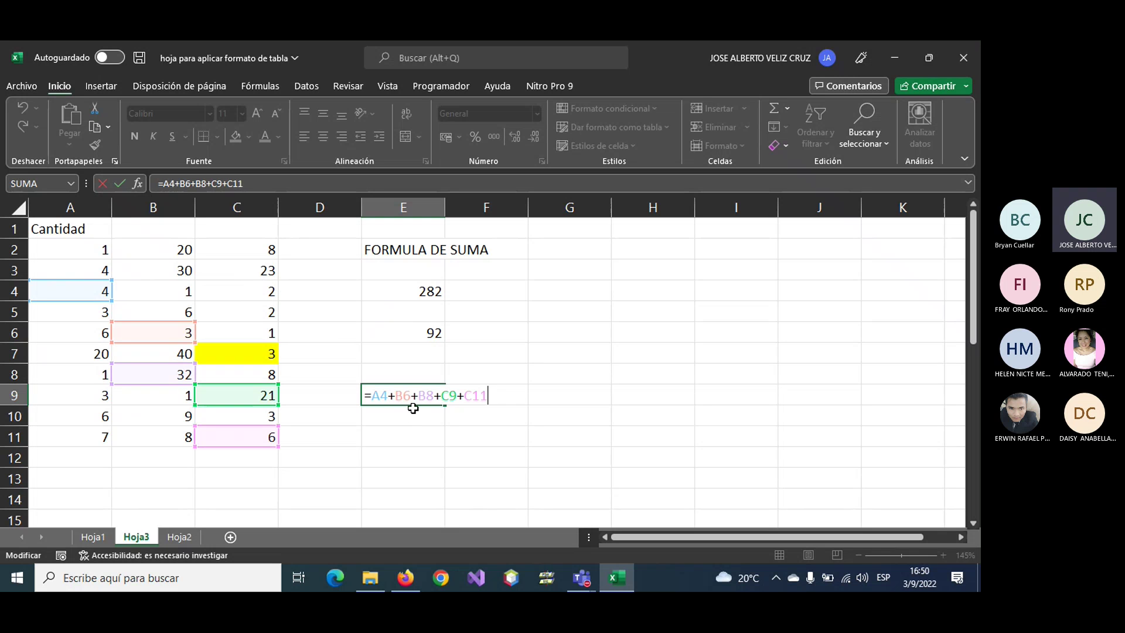
pyautogui.hotkey('ctrl', 'Return')
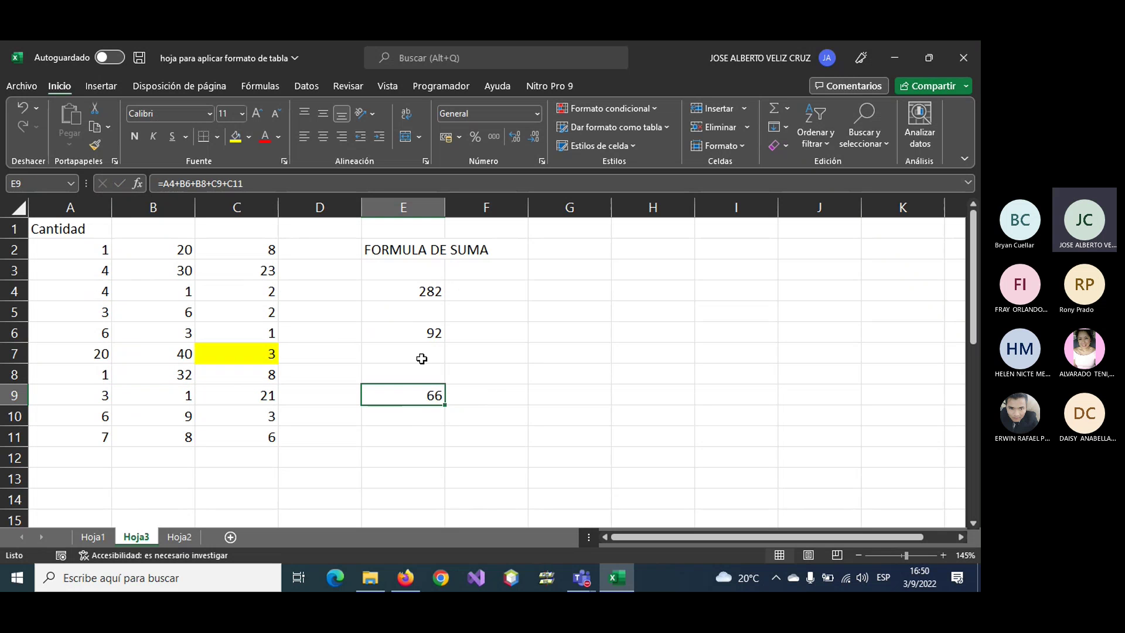
# - Enter =B7-C9 in E11, giving 19
pyautogui.click(407, 435)
pyautogui.write('=')
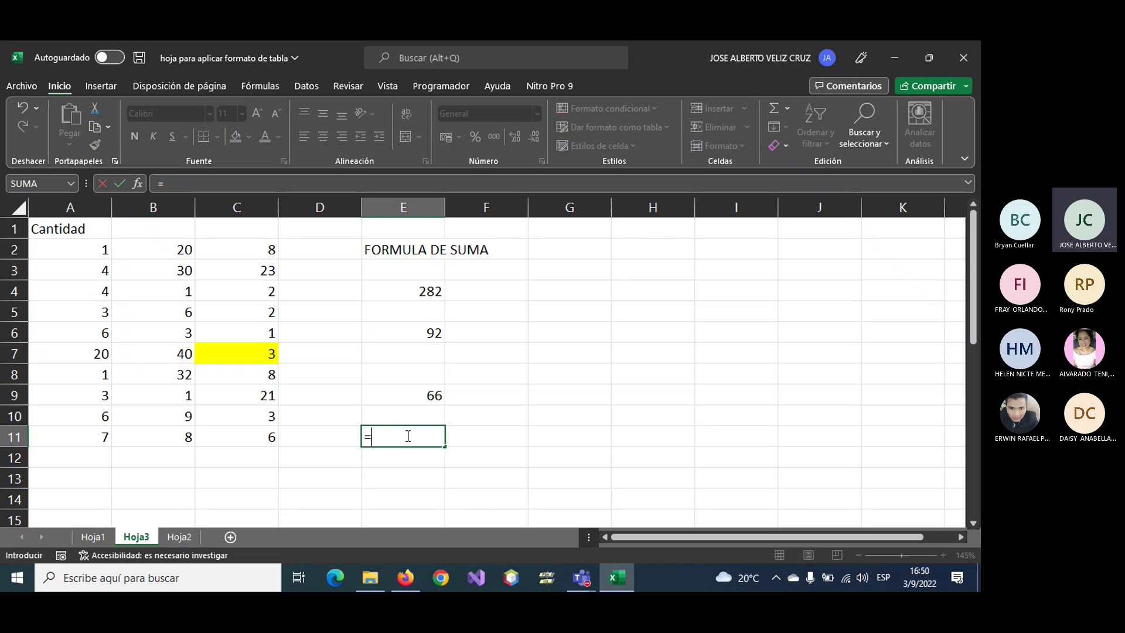
pyautogui.click(161, 355)
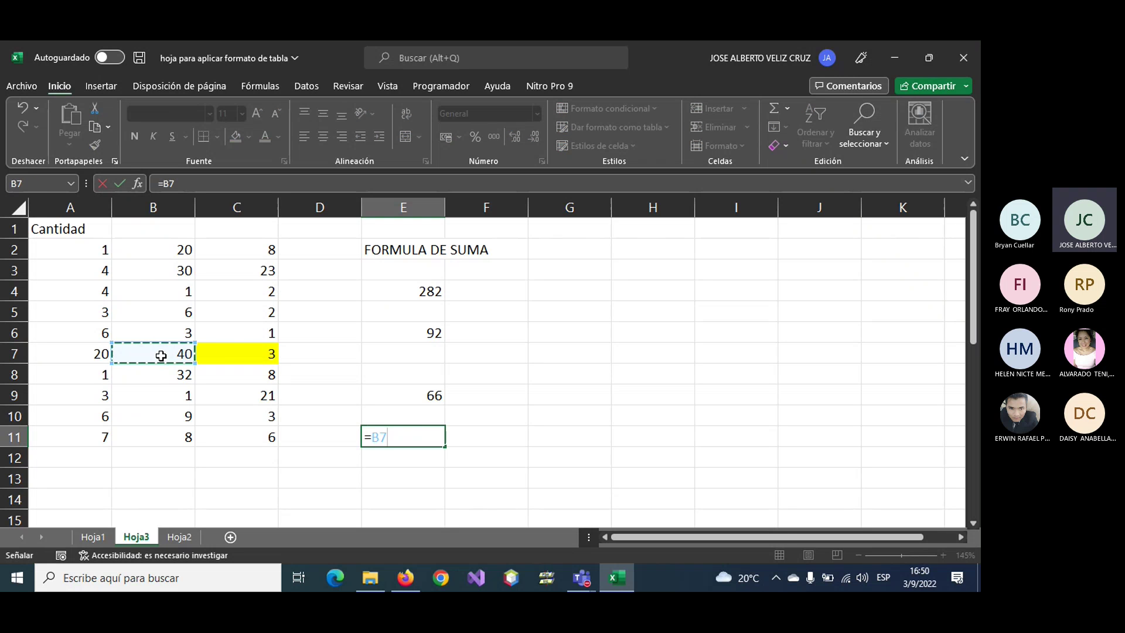
pyautogui.write('-')
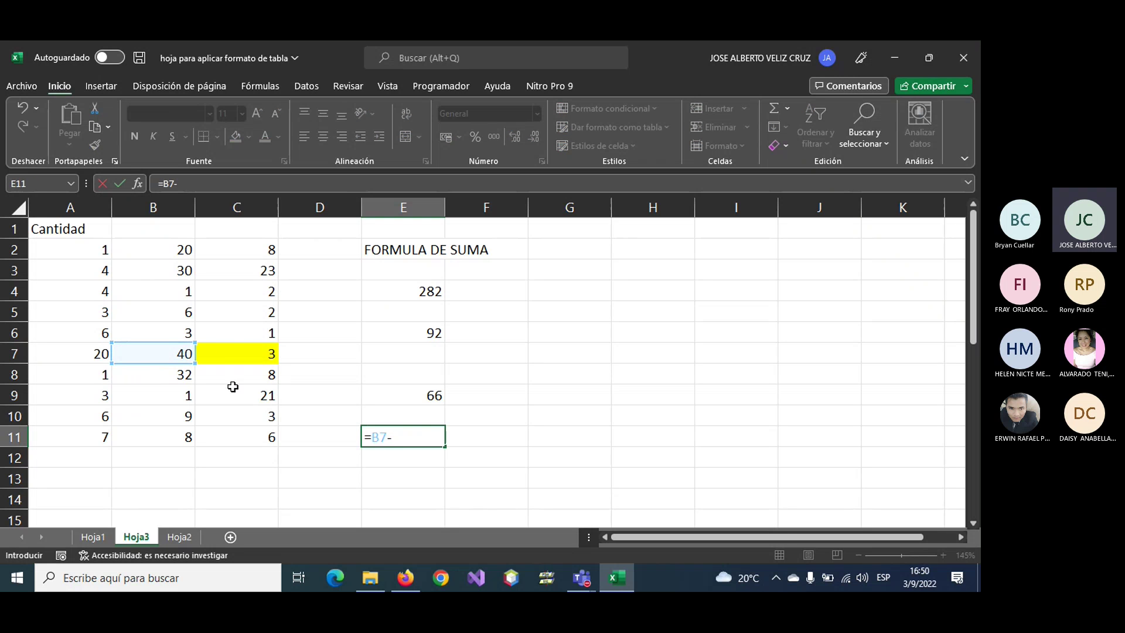
pyautogui.click(237, 391)
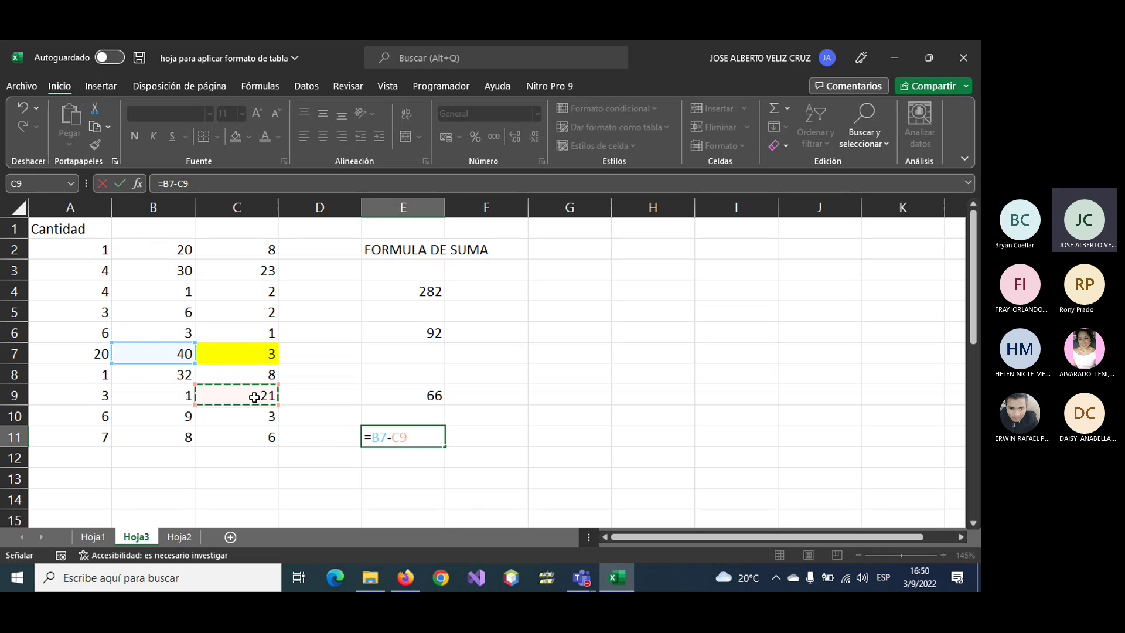
pyautogui.press('Return')
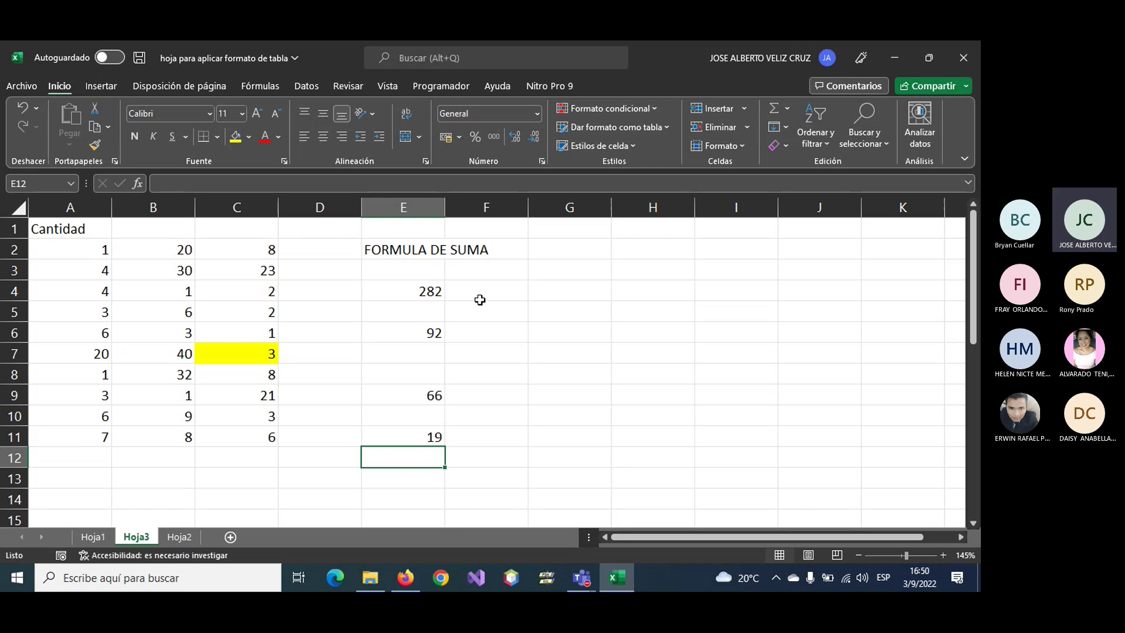
# - Label the 282 result in F4 as 'SUMA CON UN RANG O DE VALORES'
pyautogui.click(588, 289)
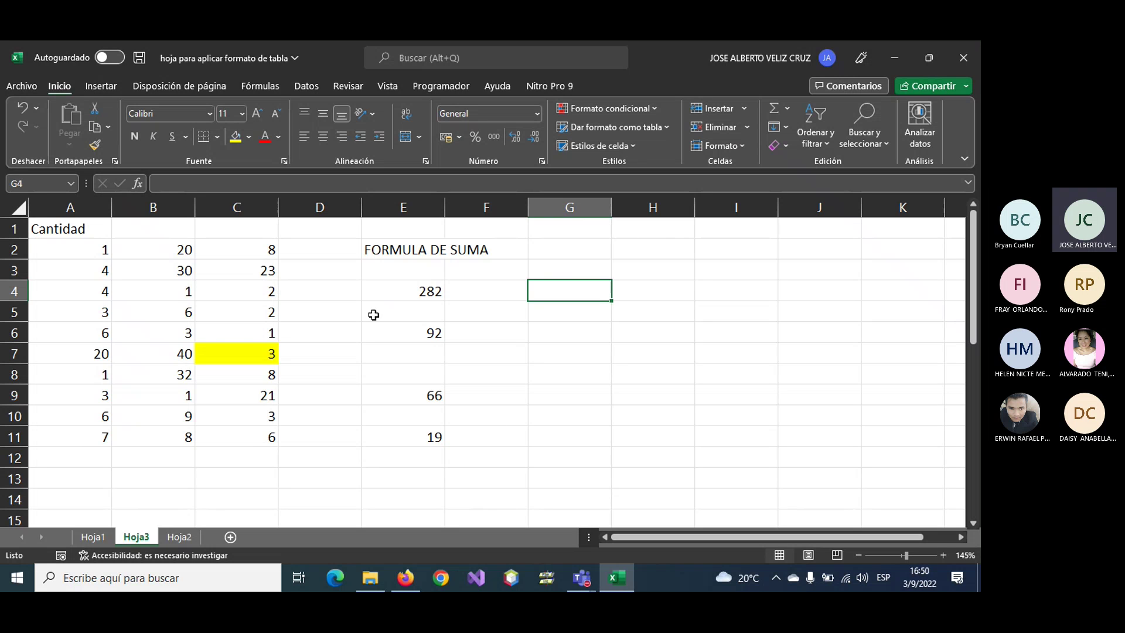
pyautogui.click(476, 291)
pyautogui.write('SUMA ')
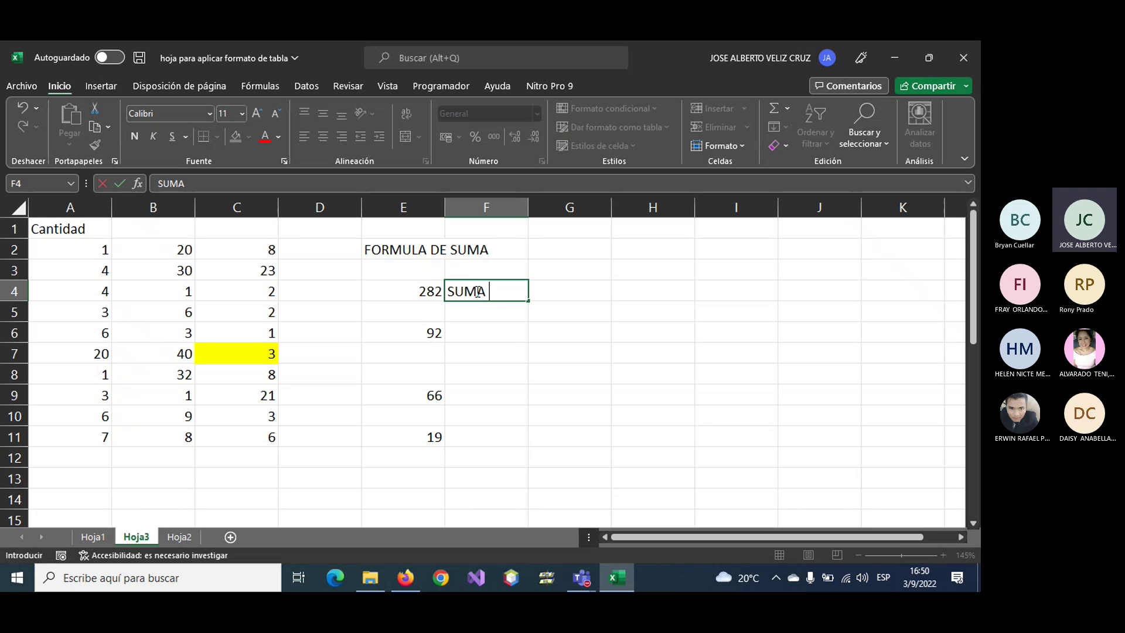
pyautogui.write('CON UN')
pyautogui.write(' RANG O DE V')
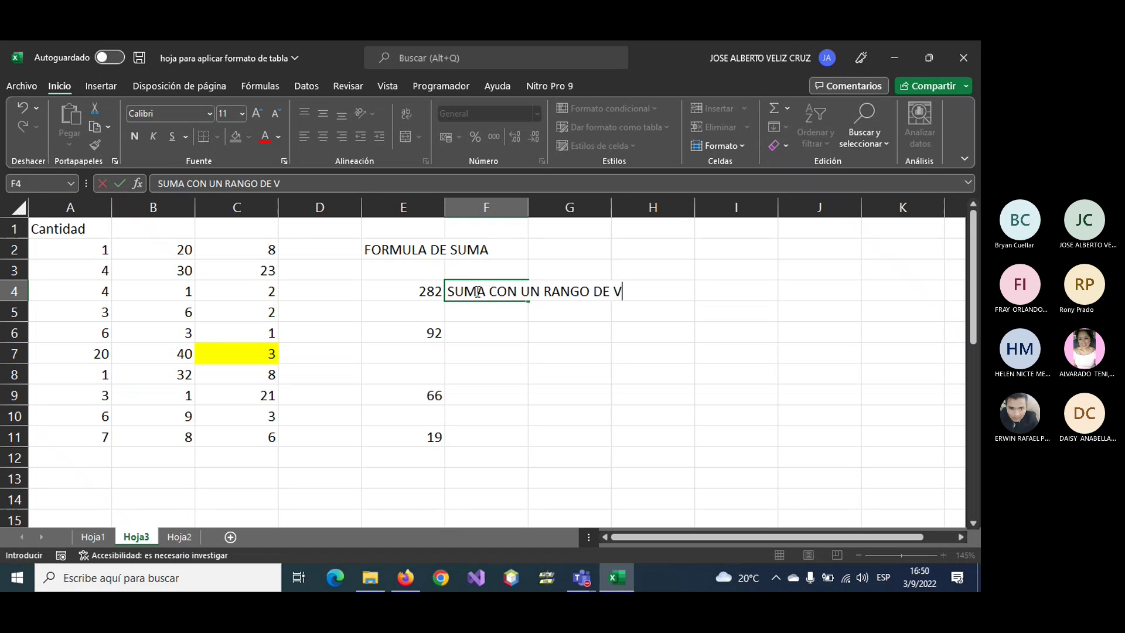
pyautogui.write('ALORES')
pyautogui.press('Return')
# - Label the 92 result in F6 as 'SUMA CON VALORES SELECCIONADOS'
pyautogui.press('Down')
pyautogui.press('Left')
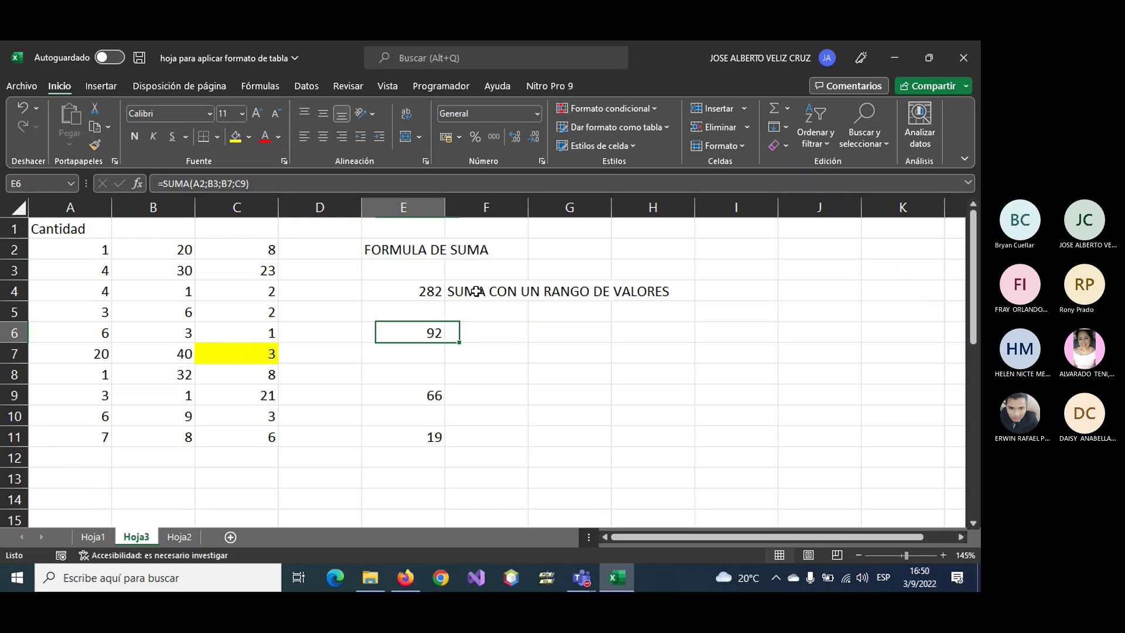
pyautogui.press('Right')
pyautogui.write('SUMA CO')
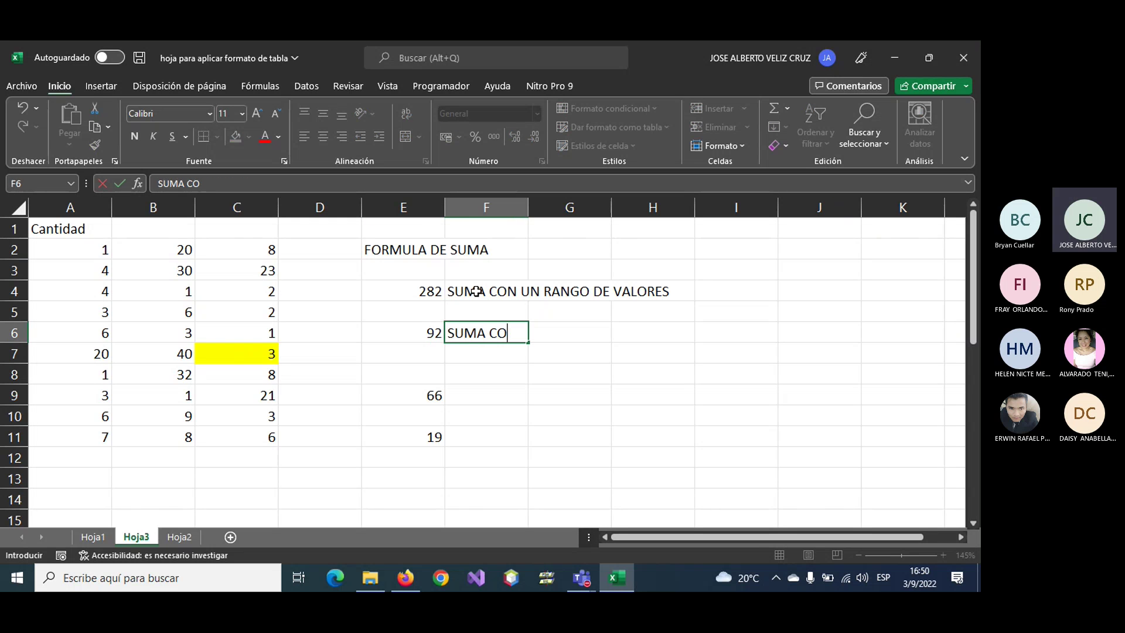
pyautogui.write('N VALORES')
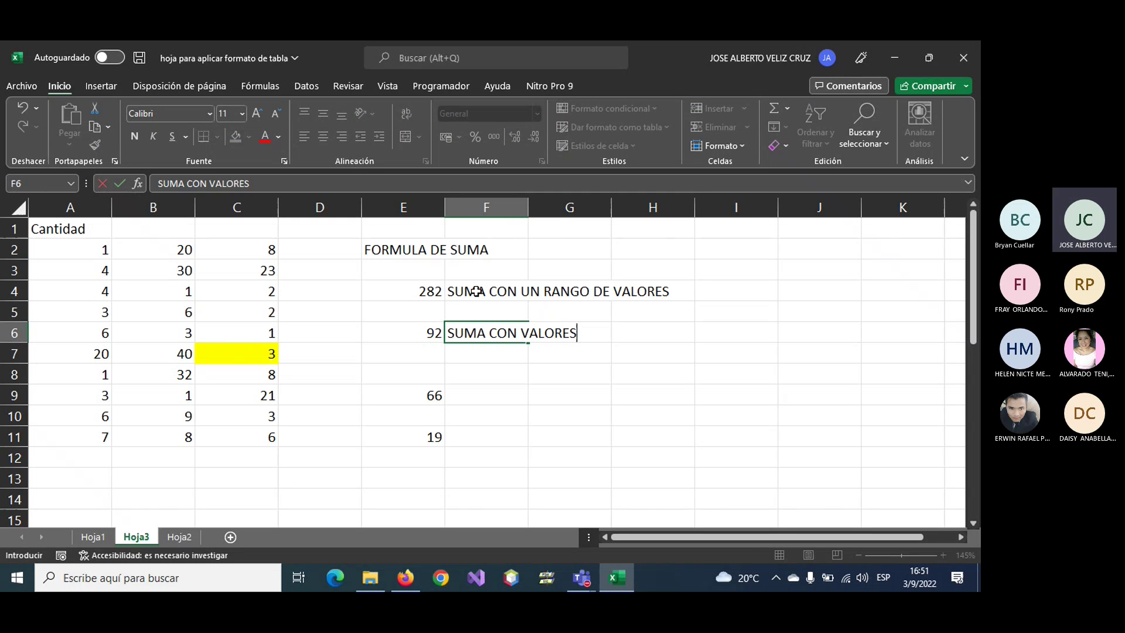
pyautogui.write(' INTERCALADOS')
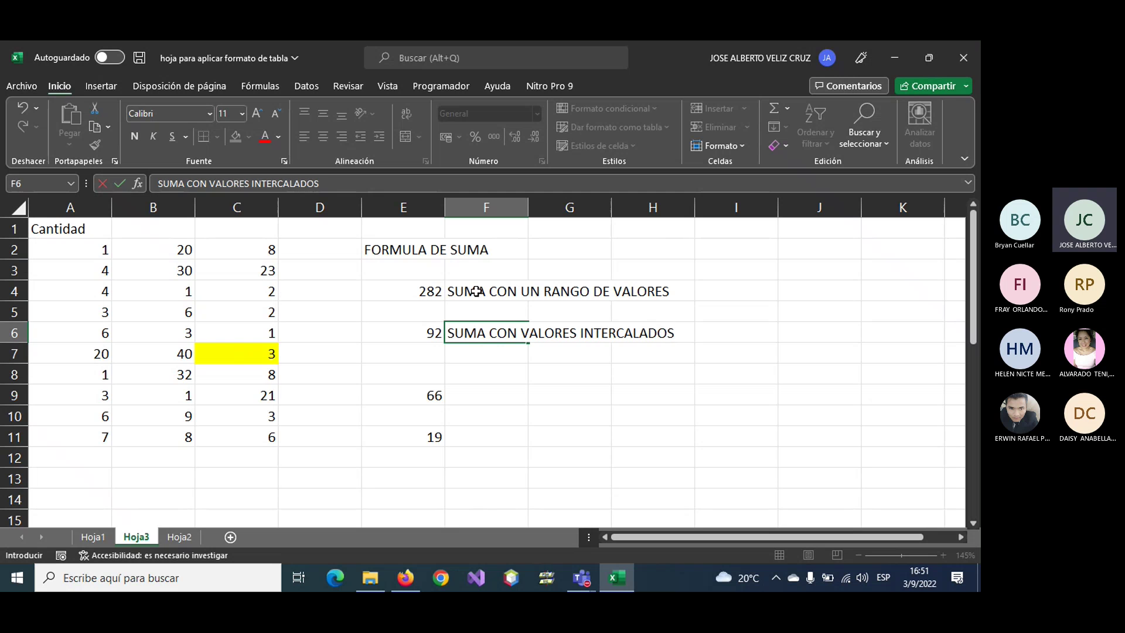
pyautogui.press('Return')
pyautogui.press('Up')
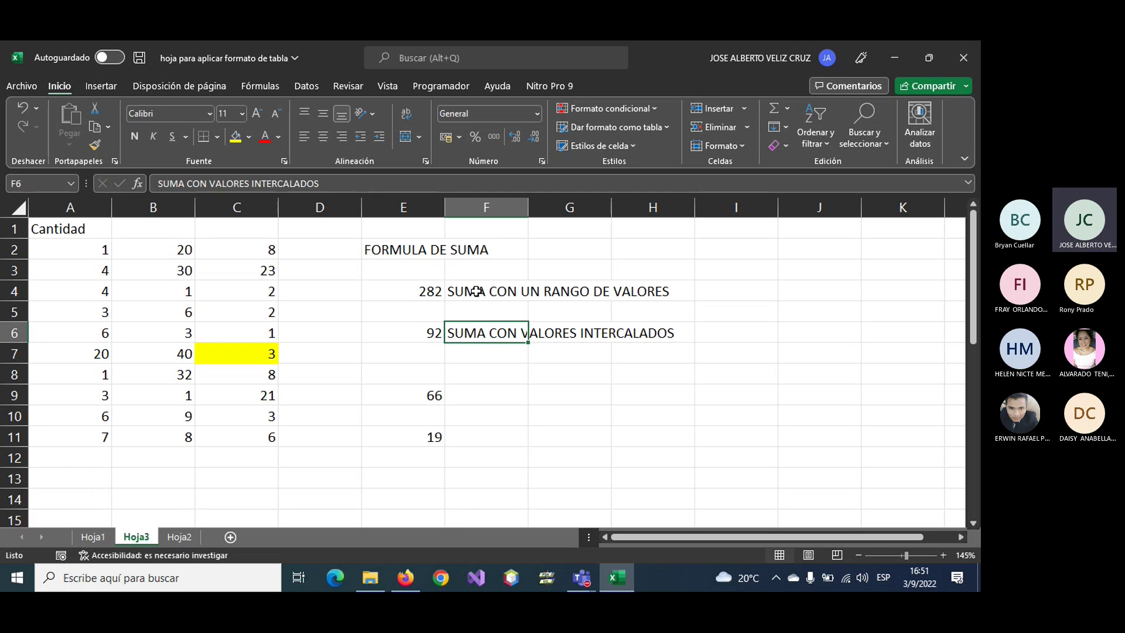
pyautogui.press('F2')
pyautogui.press('BackSpace')
pyautogui.press('BackSpace')
pyautogui.press('BackSpace')
pyautogui.press('BackSpace')
pyautogui.press('BackSpace')
pyautogui.press('BackSpace')
pyautogui.press('BackSpace')
pyautogui.press('BackSpace')
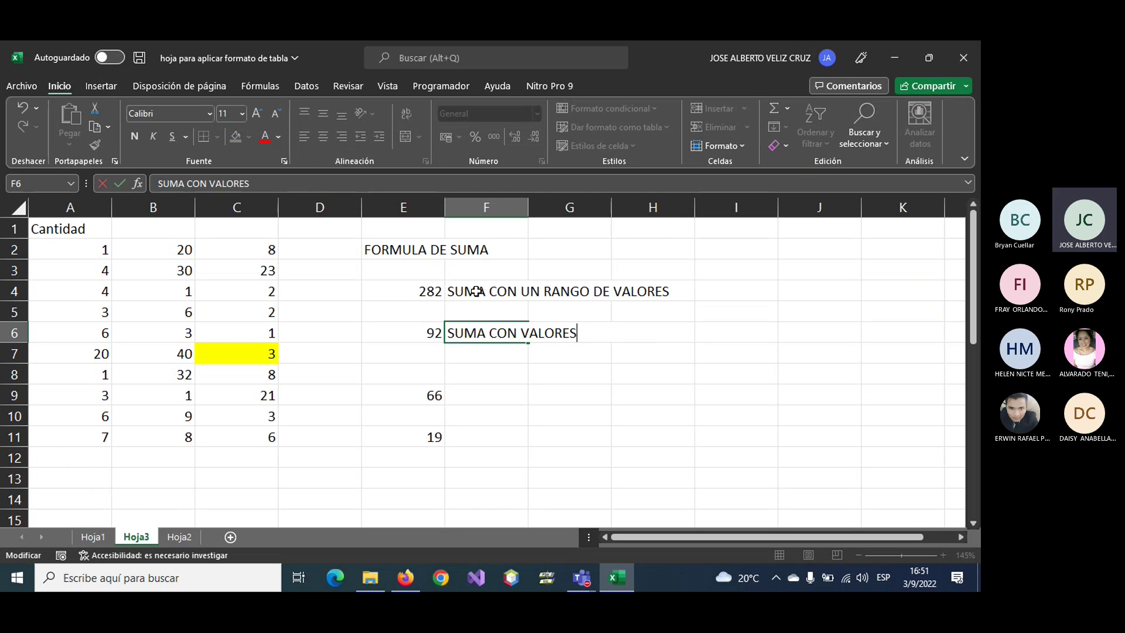
pyautogui.write('SELEC')
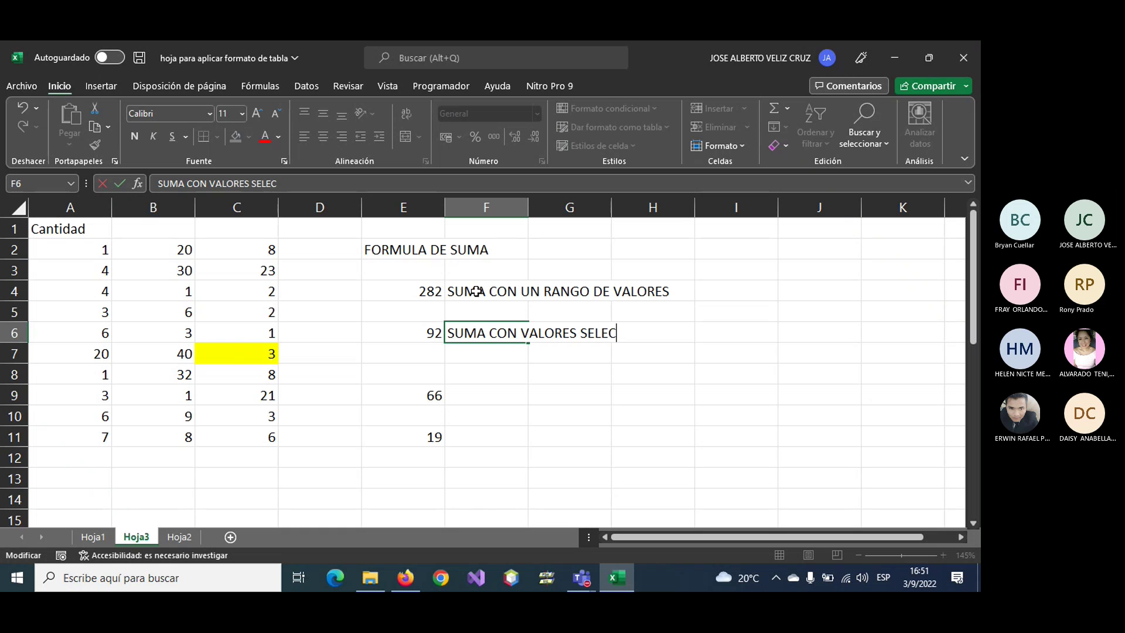
pyautogui.write('CIONADOS')
pyautogui.press('Return')
# - Label F9 'SUMA APLICANDO EL SIGNO MÁS' and review E9's formula
pyautogui.press('Down')
pyautogui.press('Down')
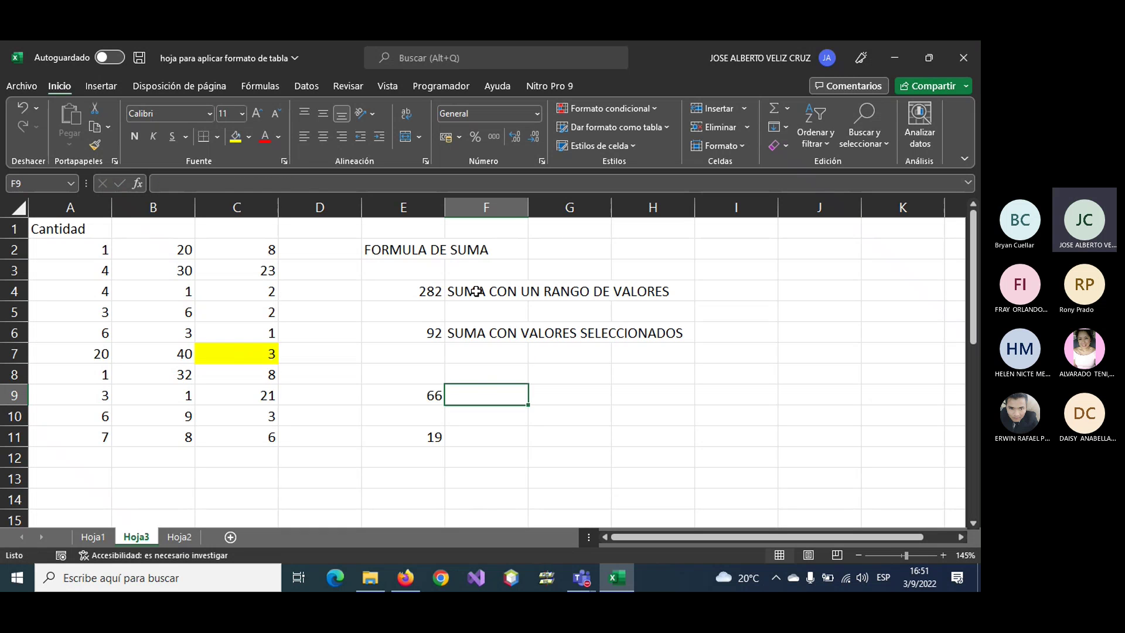
pyautogui.write('SUMA ')
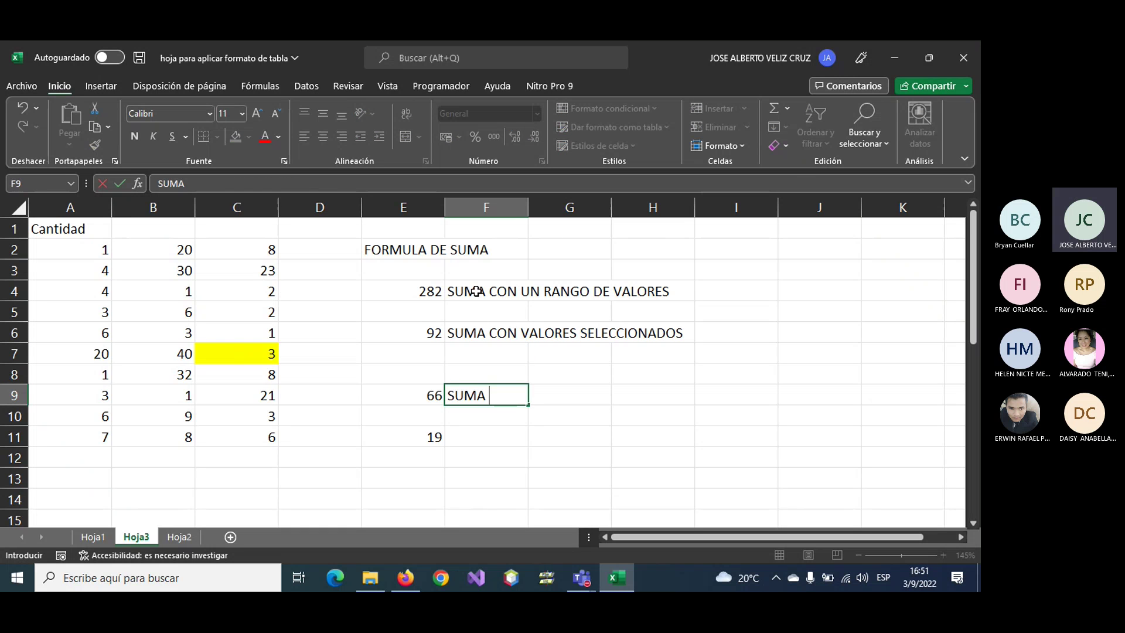
pyautogui.write('APLICANDO ')
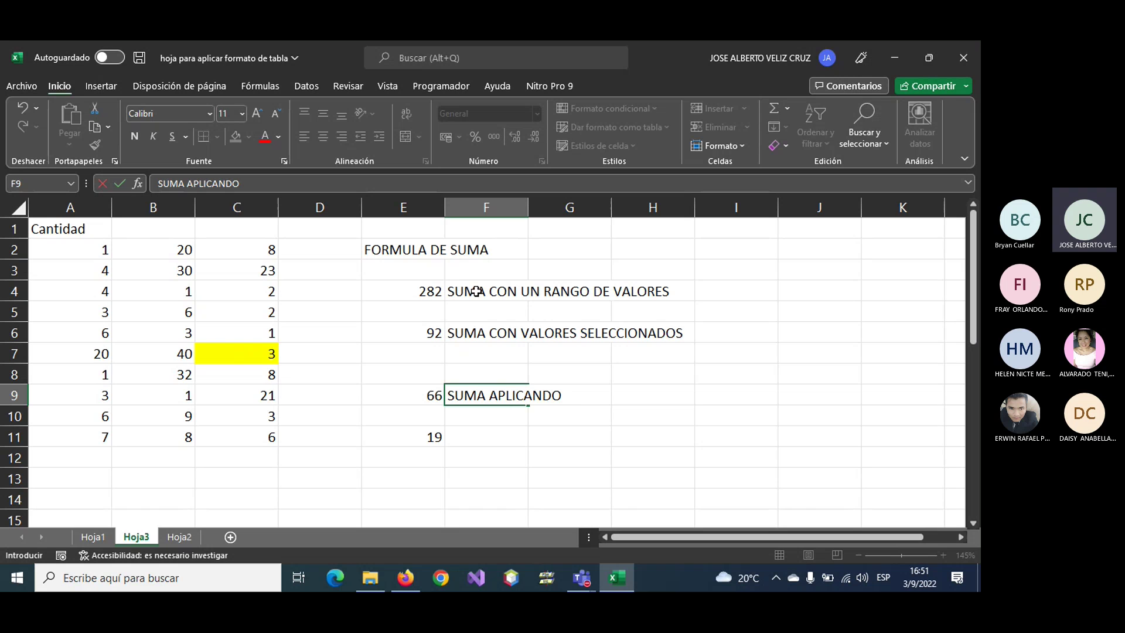
pyautogui.write('EL SIGNO ')
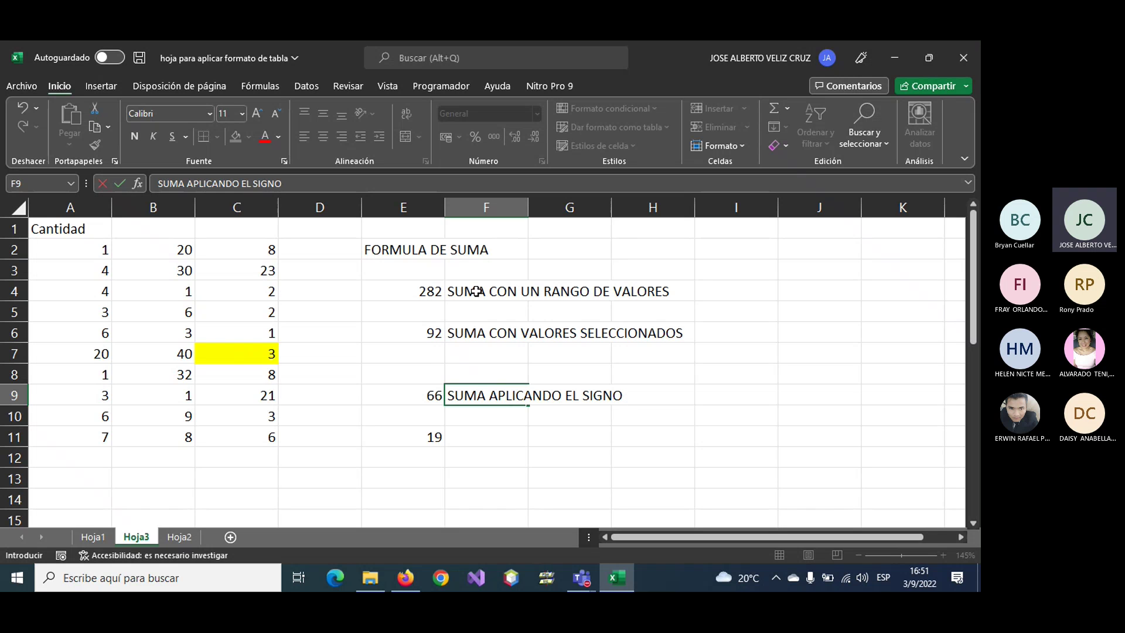
pyautogui.write('MÁS')
pyautogui.press('Return')
pyautogui.press('Up')
pyautogui.press('Left')
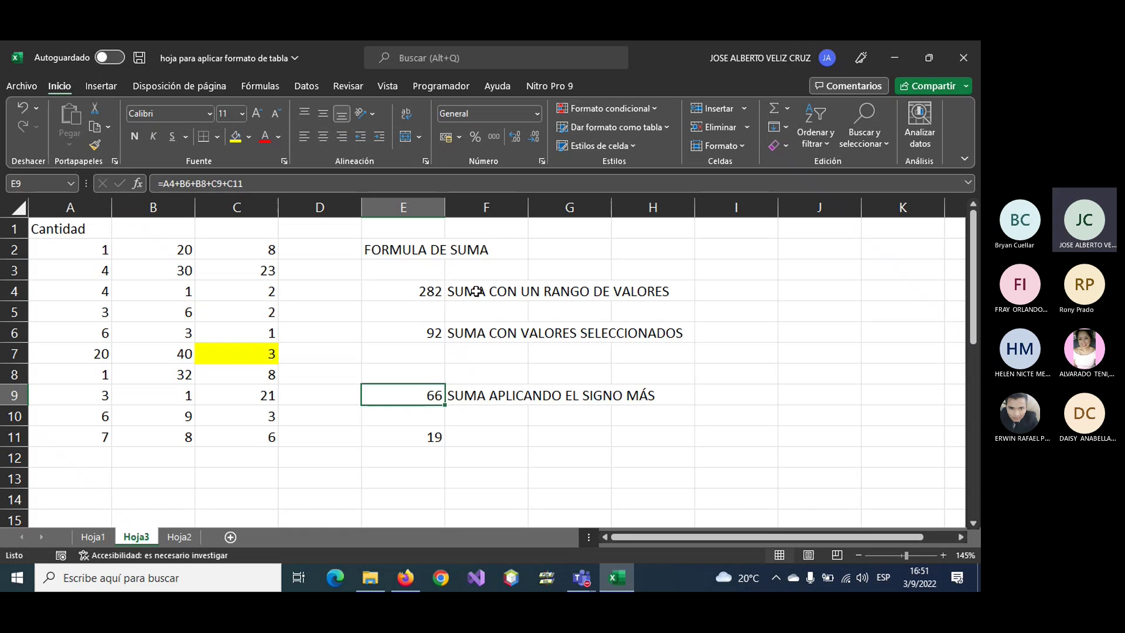
pyautogui.press('F2')
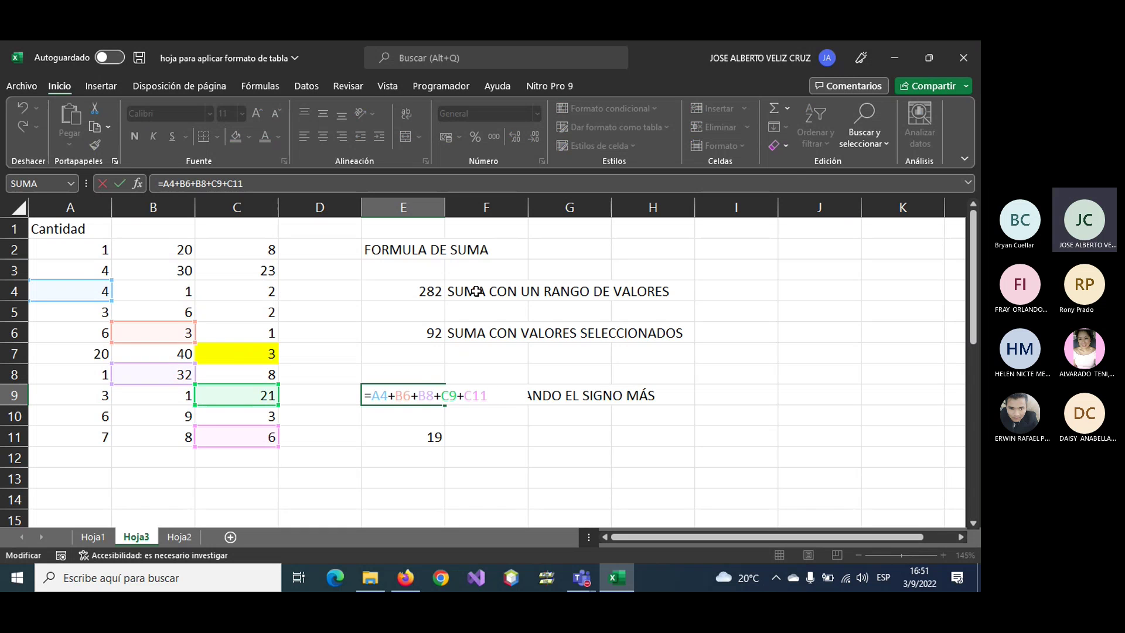
pyautogui.press('Return')
# - Label the 19 result in F11 as 'RESTA APLICANDO EL SIGNO MENOS'
pyautogui.press('Down')
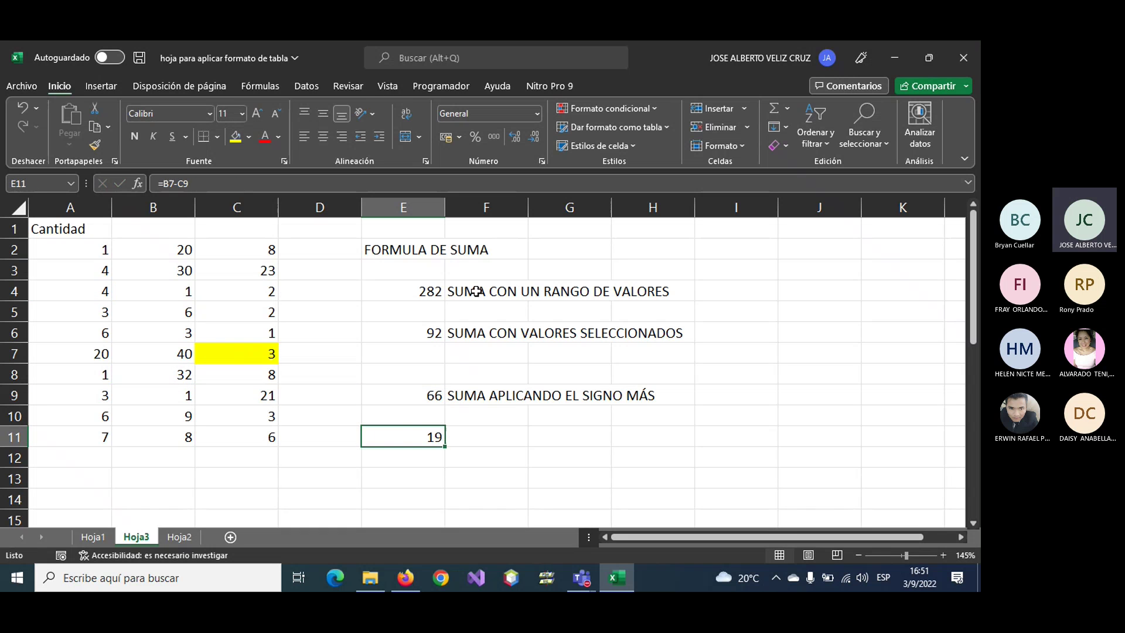
pyautogui.press('Right')
pyautogui.write('RE')
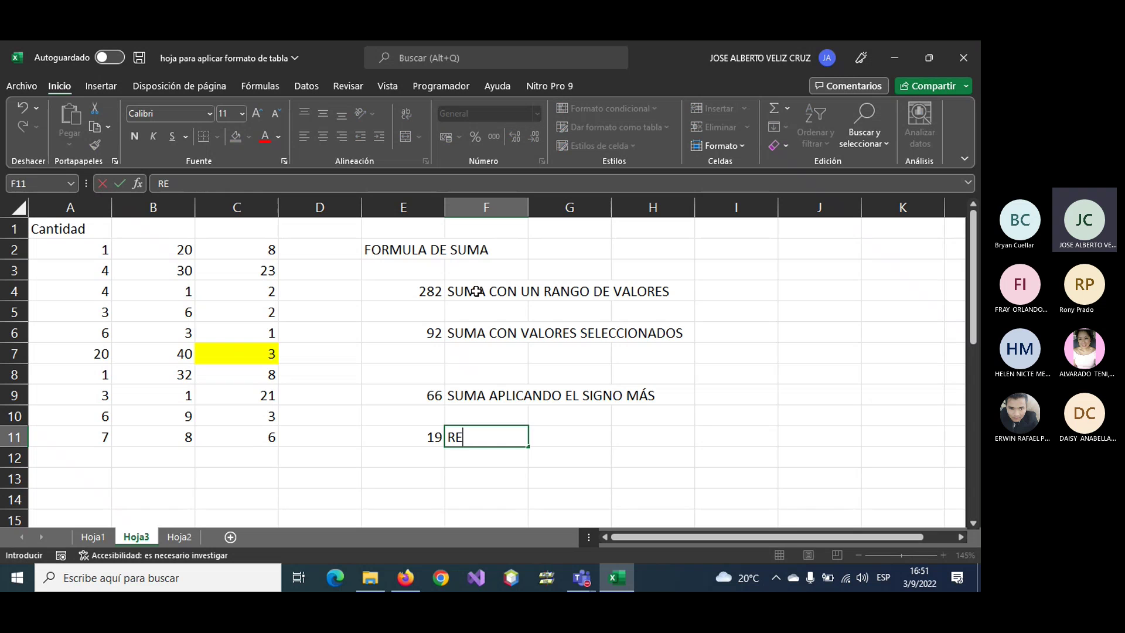
pyautogui.write('STA ')
pyautogui.write('APLICANDO EL ')
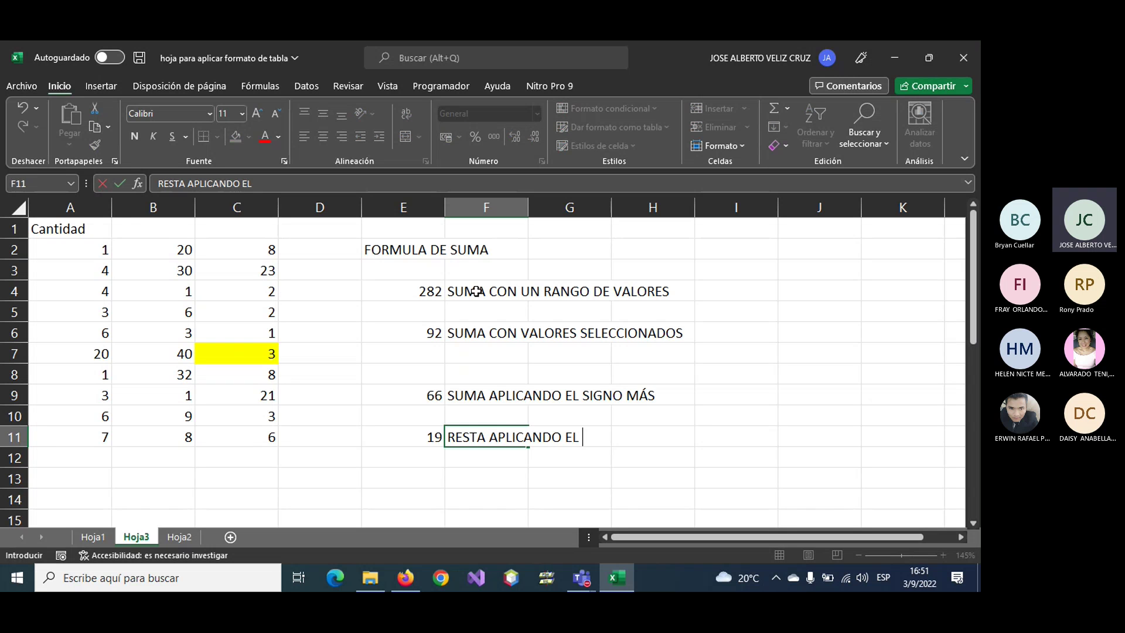
pyautogui.write('SIGNO MENOS')
pyautogui.press('Return')
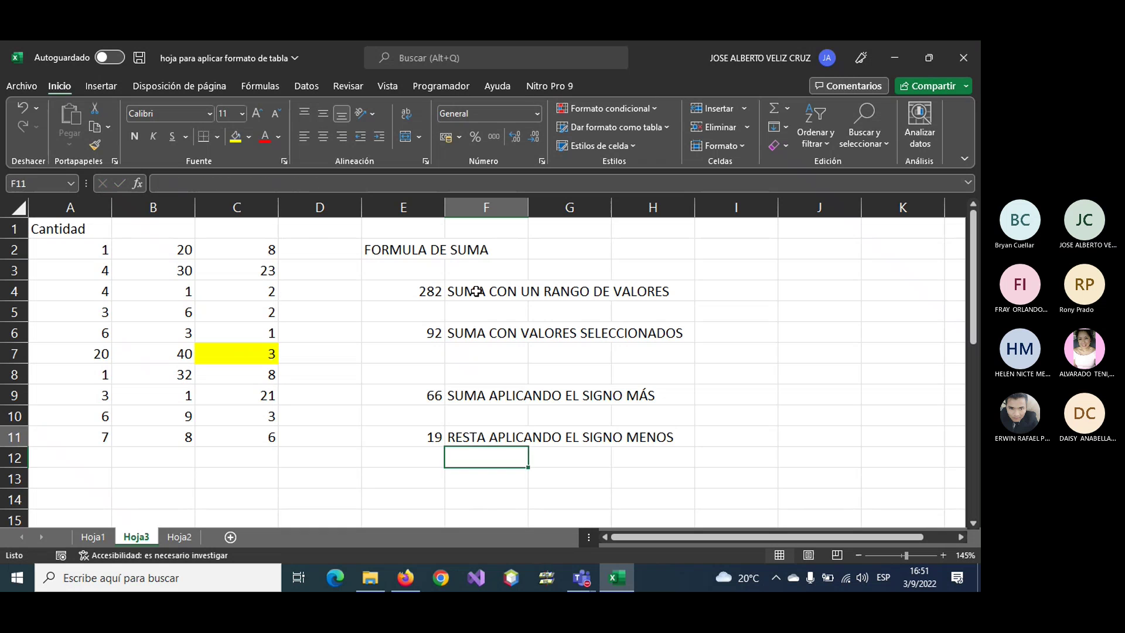
pyautogui.click(748, 291)
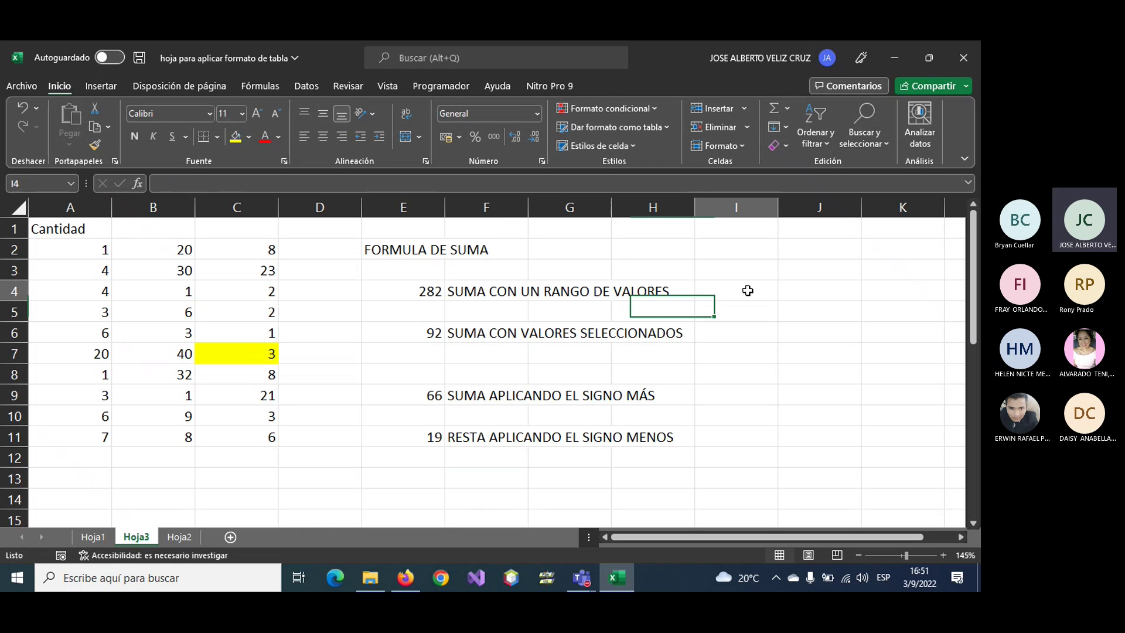
pyautogui.write('=')
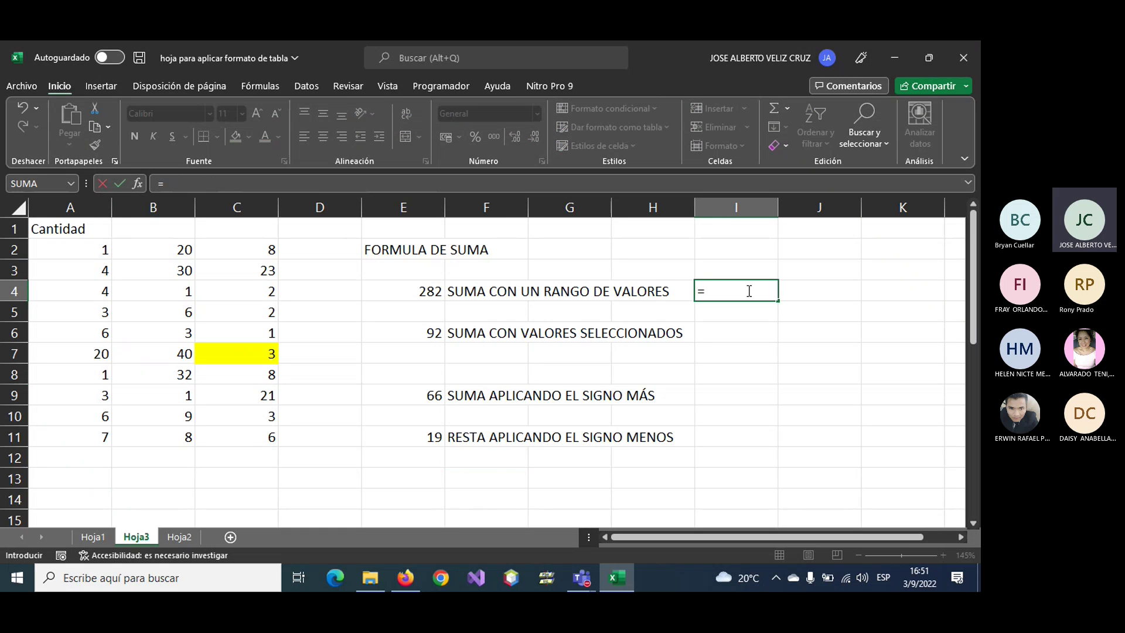
pyautogui.write('REST')
pyautogui.press('BackSpace')
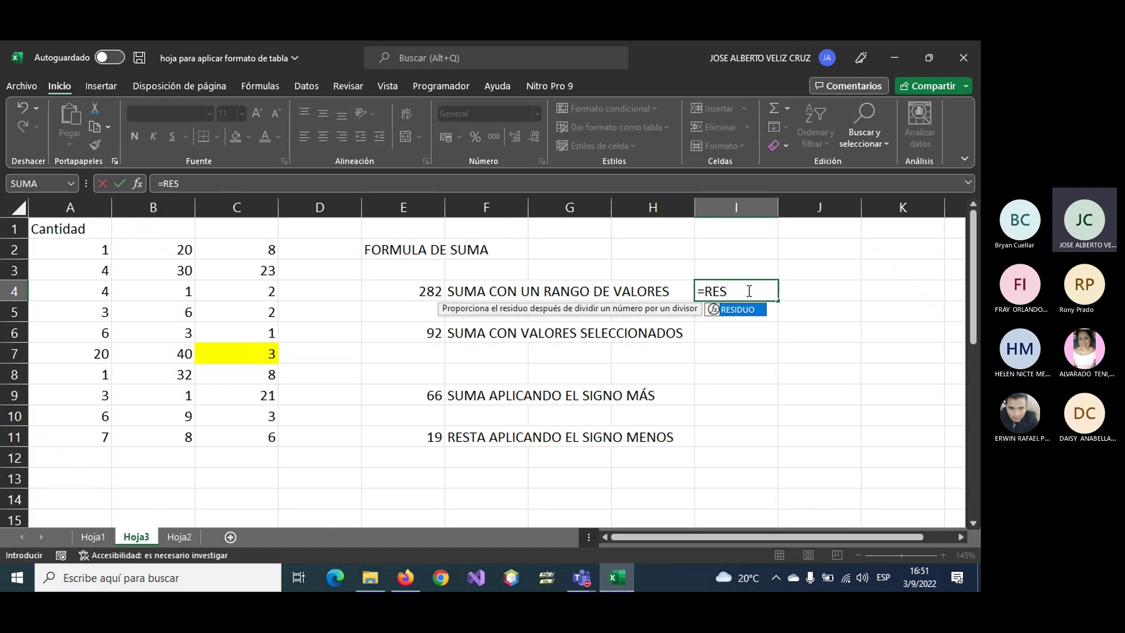
pyautogui.press('BackSpace')
pyautogui.press('BackSpace')
pyautogui.press('BackSpace')
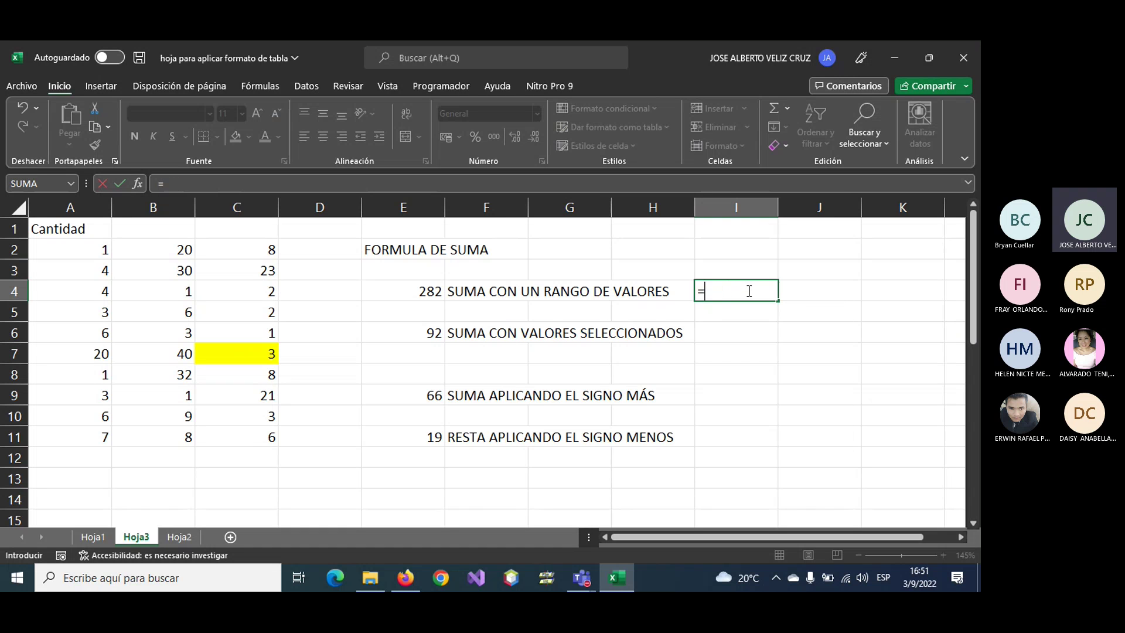
pyautogui.write('DIFE')
pyautogui.press('BackSpace')
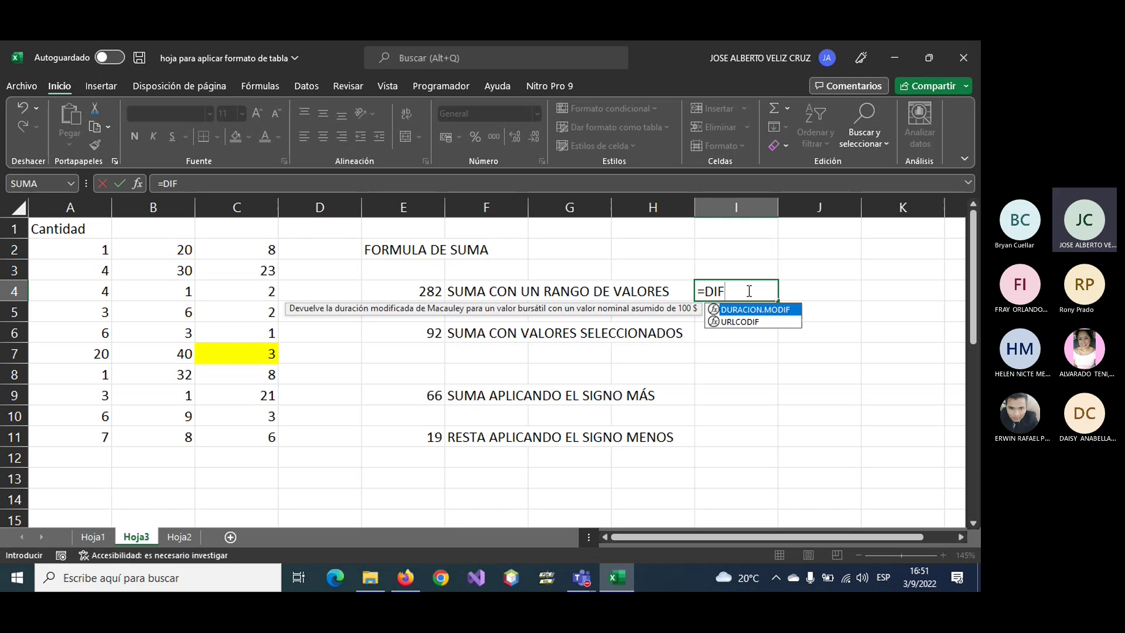
pyautogui.write('ERE')
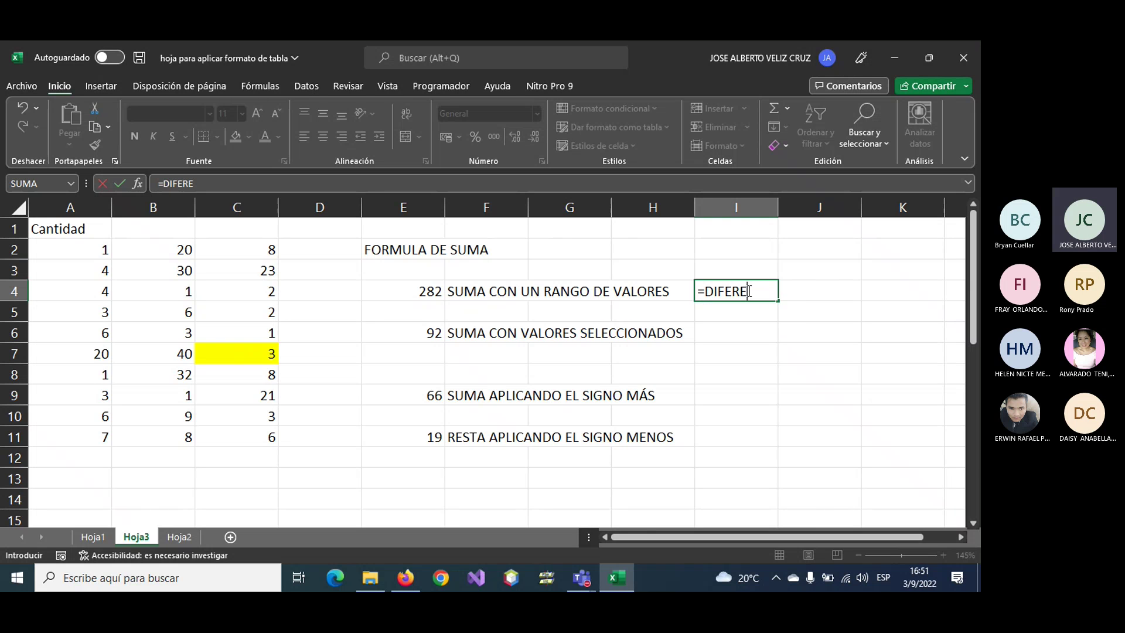
pyautogui.press('BackSpace')
pyautogui.press('BackSpace')
pyautogui.press('BackSpace')
pyautogui.press('BackSpace')
pyautogui.press('BackSpace')
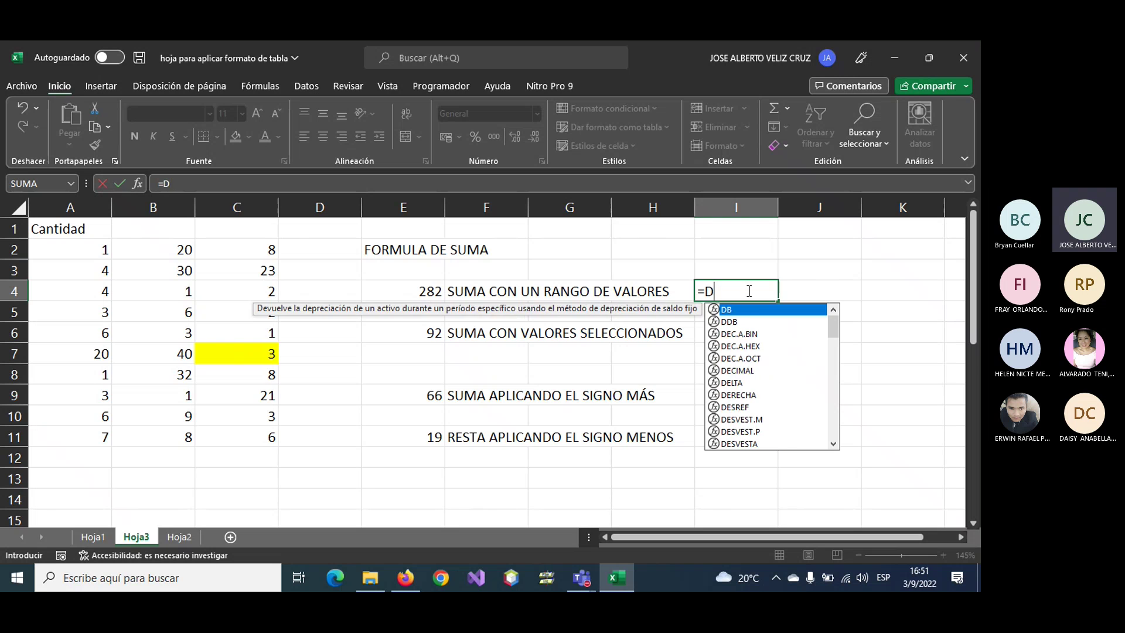
pyautogui.press('BackSpace')
pyautogui.press('BackSpace')
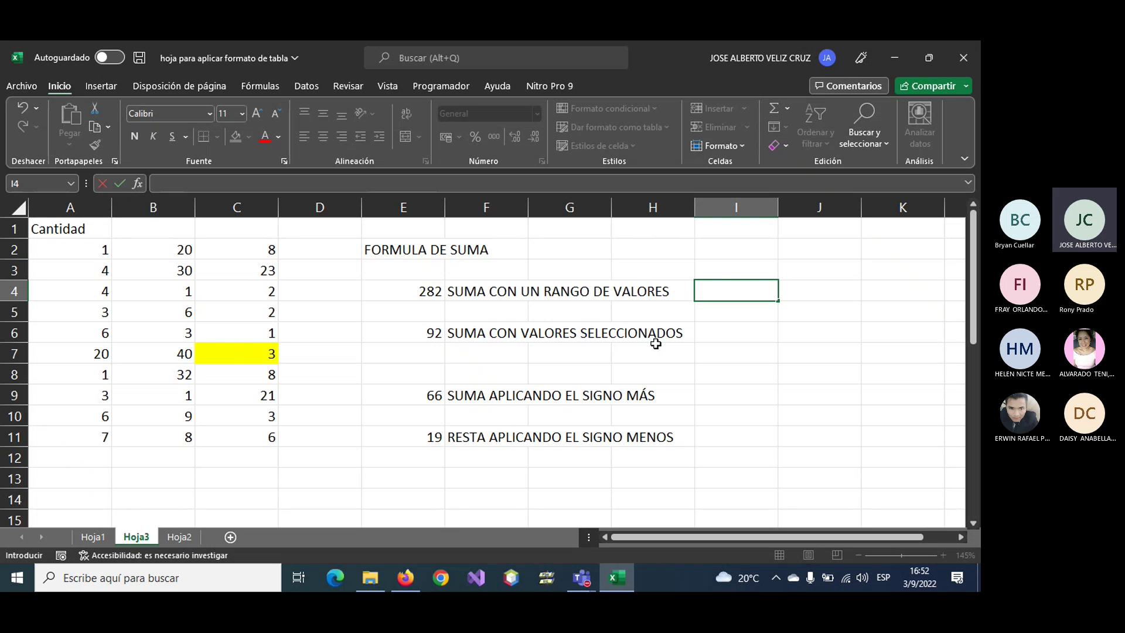
# - Enter =PRODUCTO(A2:C2) in I4, giving 160
pyautogui.write('=')
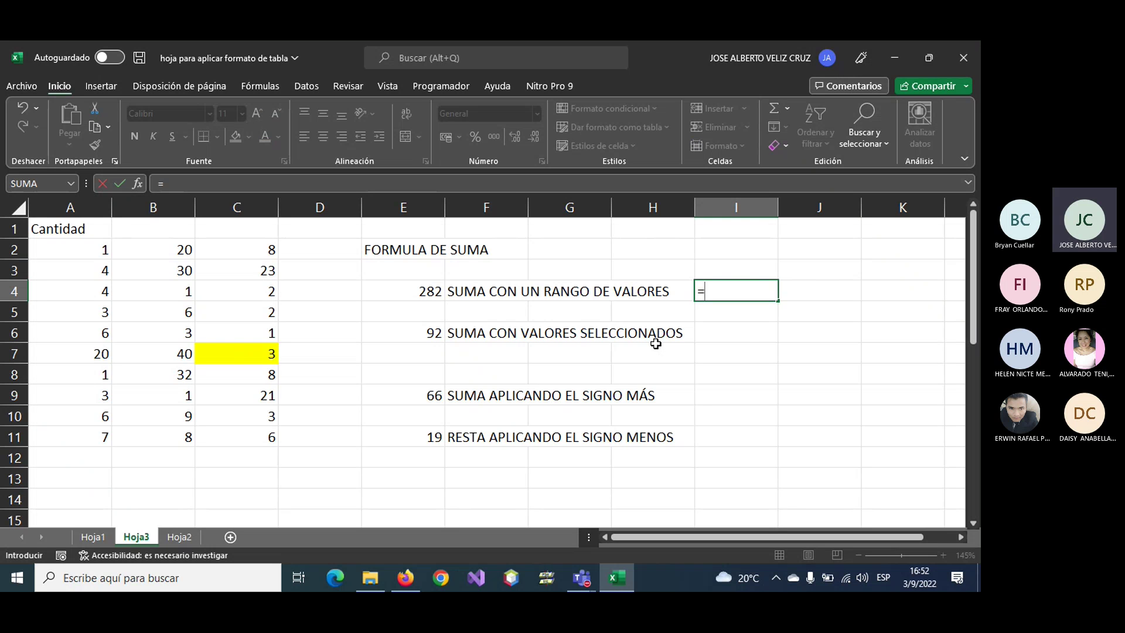
pyautogui.write('PRODUCTO')
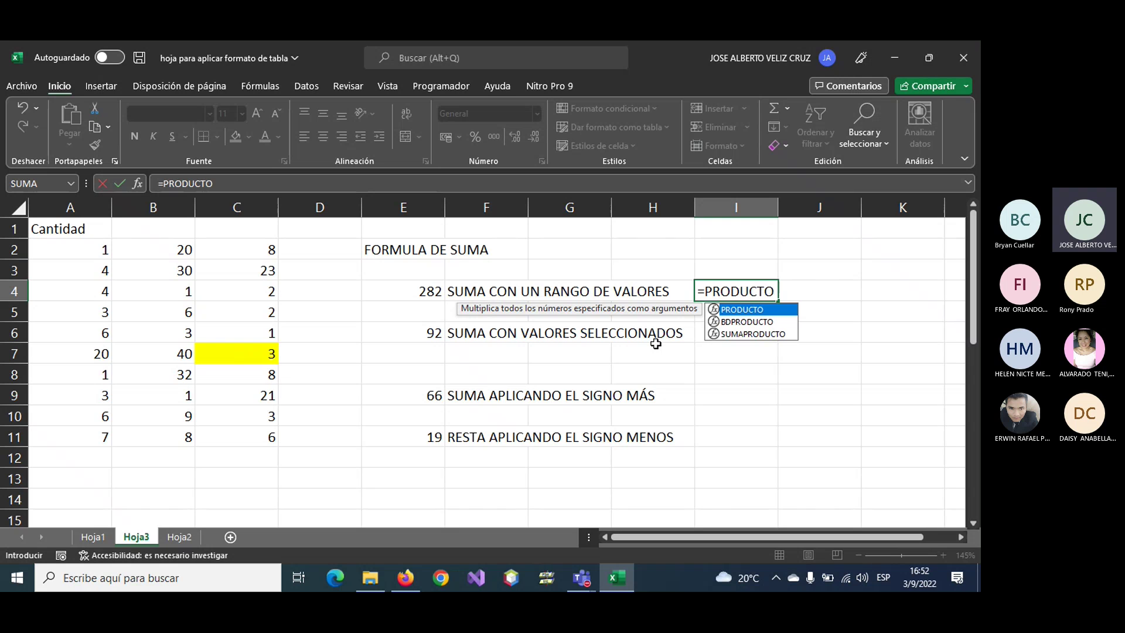
pyautogui.doubleClick(734, 314)
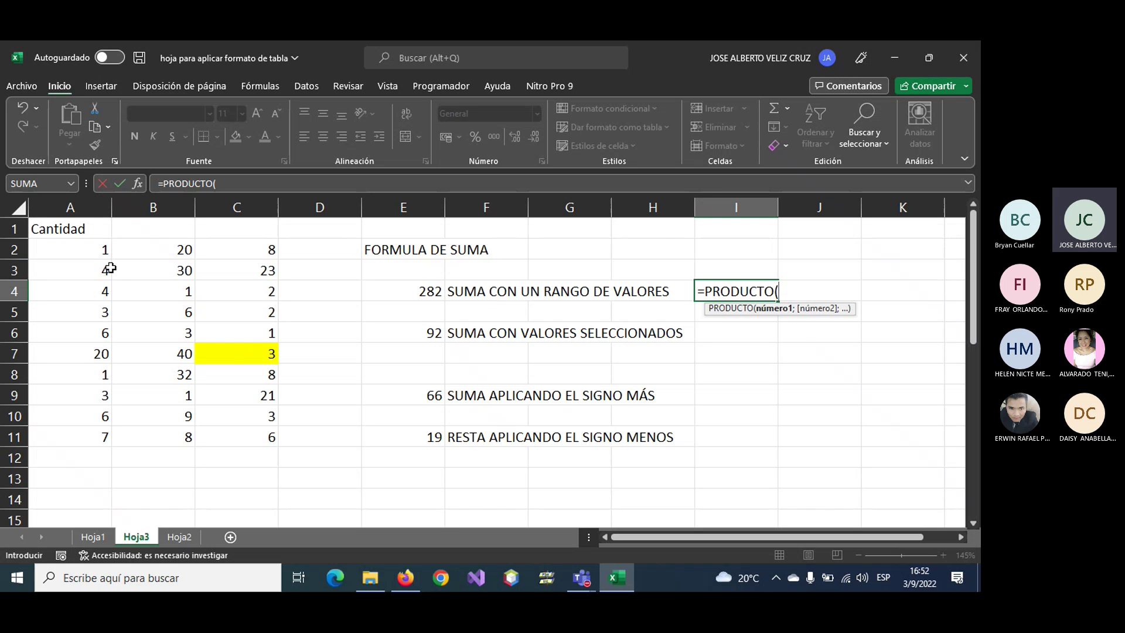
pyautogui.click(98, 251)
pyautogui.moveTo(97, 251); pyautogui.dragTo(219, 262)
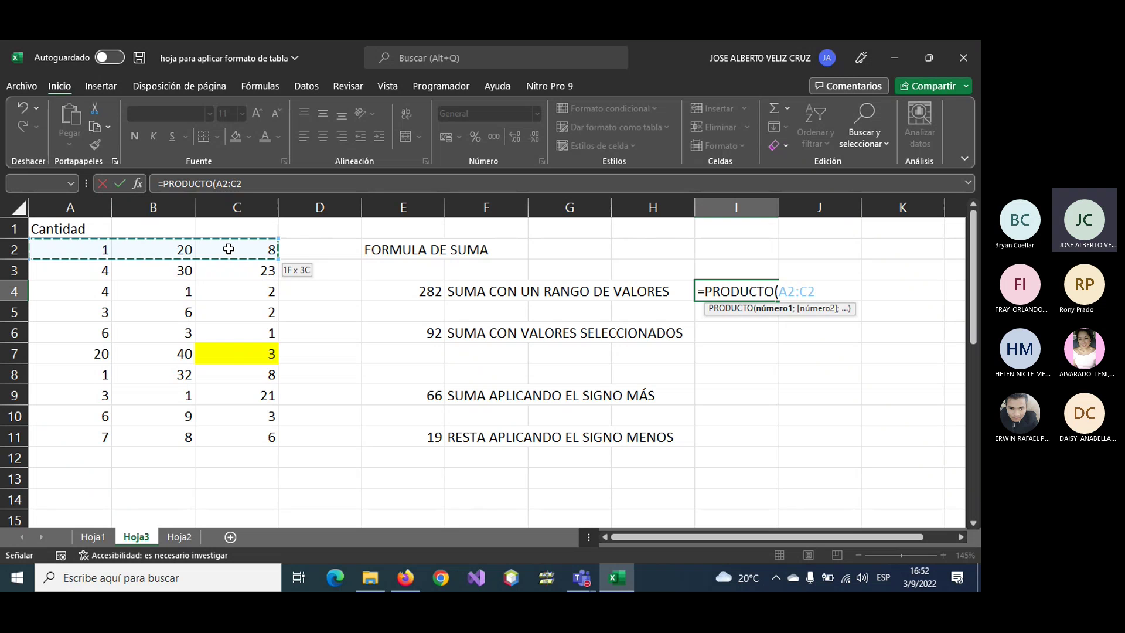
pyautogui.press('Return')
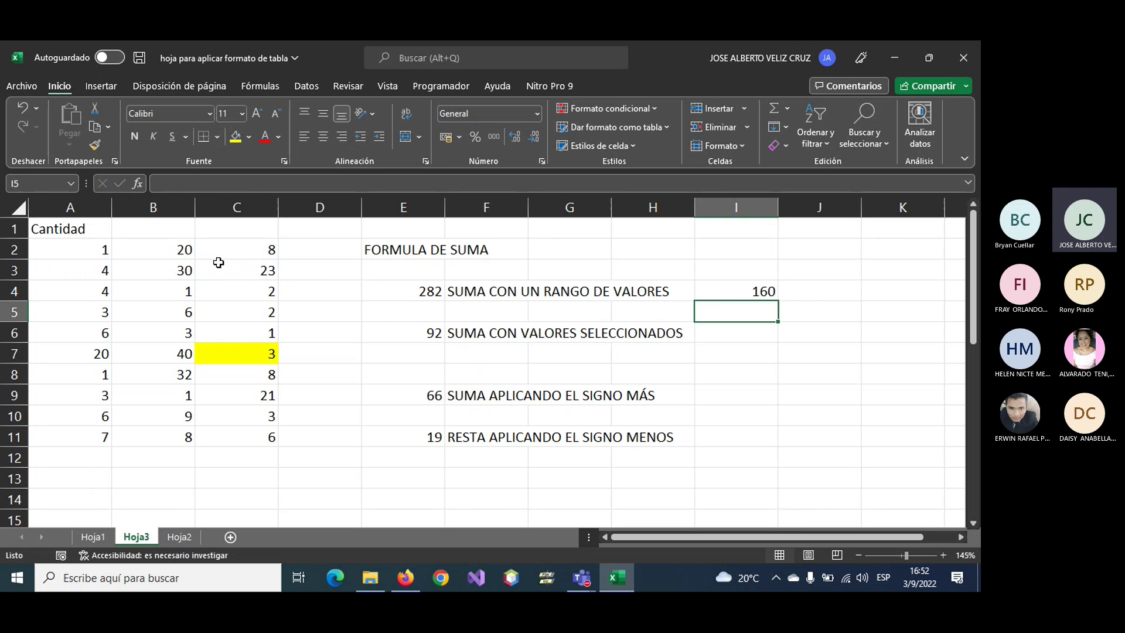
pyautogui.click(721, 293)
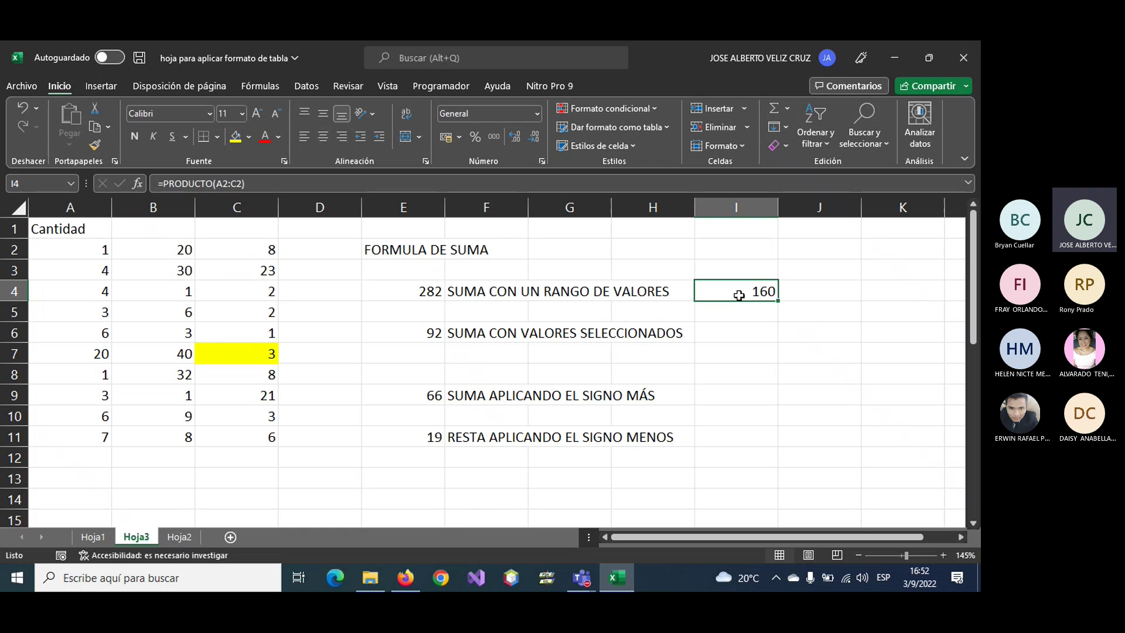
# - Label J4 as 'MULTIPLICACIÓN POR RANGO'
pyautogui.click(814, 295)
pyautogui.write('MULT')
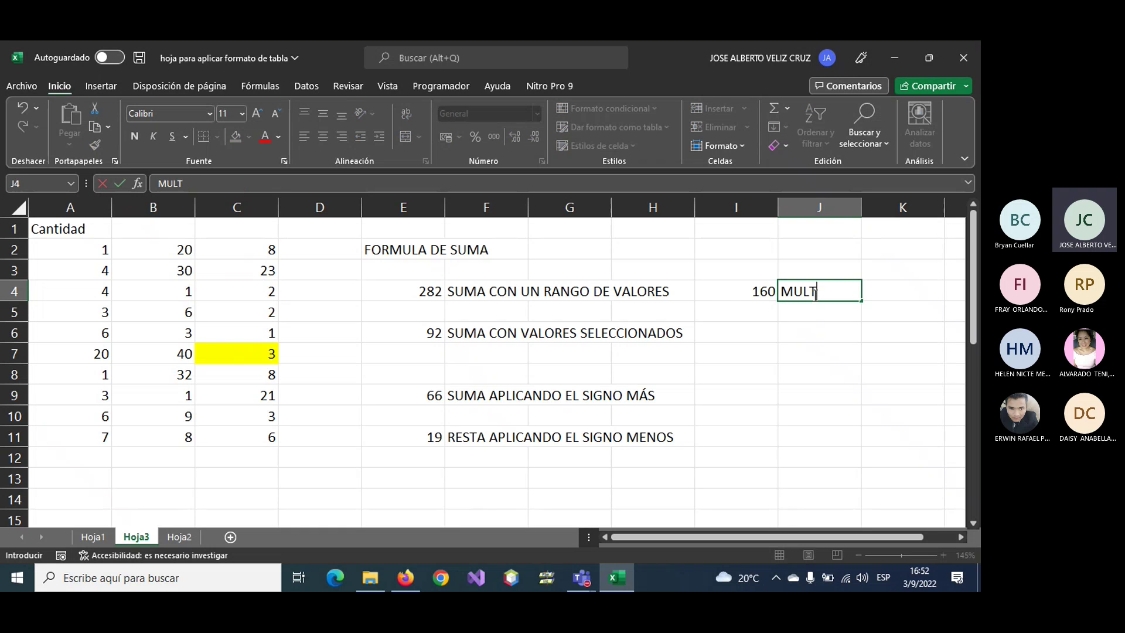
pyautogui.write('IPLICACIÓN POR')
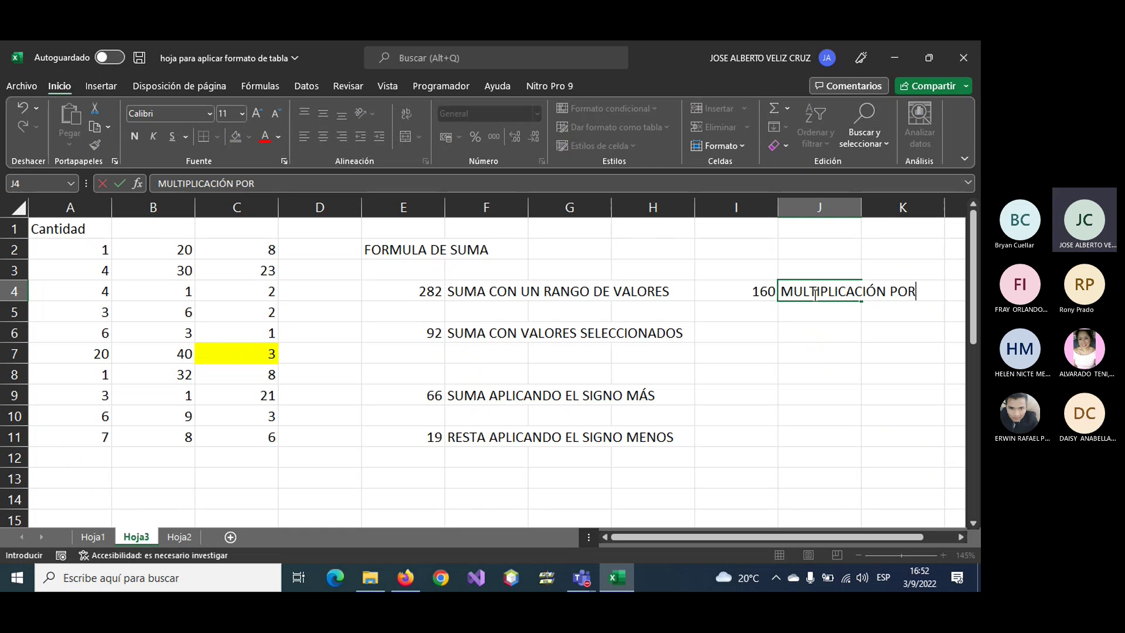
pyautogui.write(' RANGO')
pyautogui.press('Return')
# - Review the PRODUCTO formula in I4 without changing it
pyautogui.press('Left')
pyautogui.press('Up')
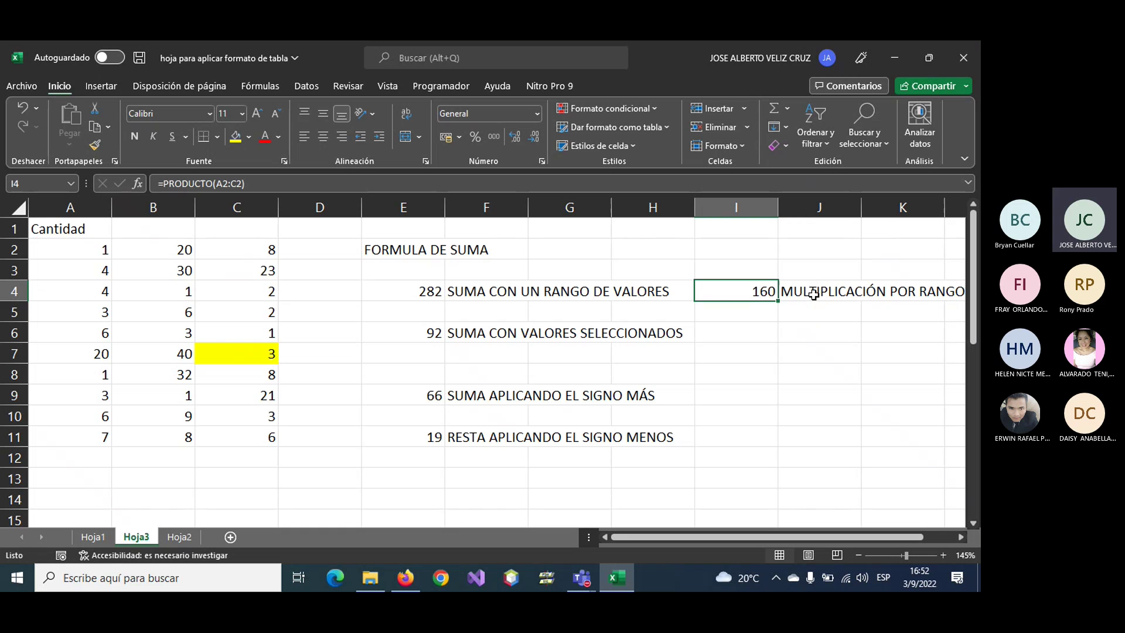
pyautogui.press('F2')
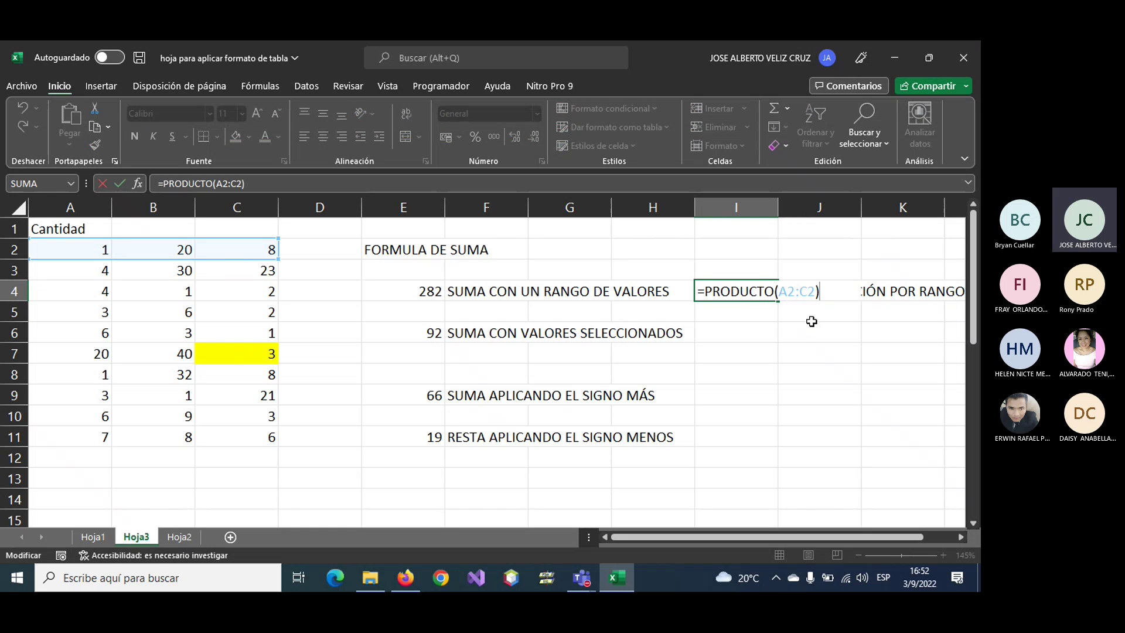
pyautogui.hotkey('ctrl', 'Return')
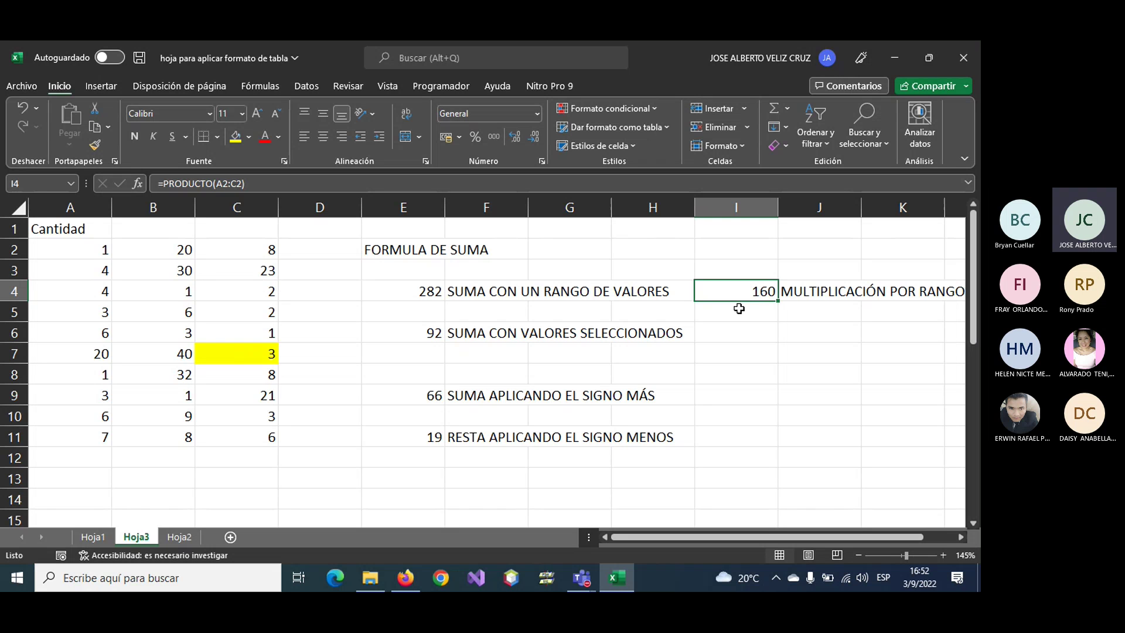
pyautogui.click(739, 308)
# - Copy the PRODUCTO formula from I4 into I6
pyautogui.click(734, 289)
pyautogui.hotkey('ctrl', 'c')
pyautogui.click(738, 320)
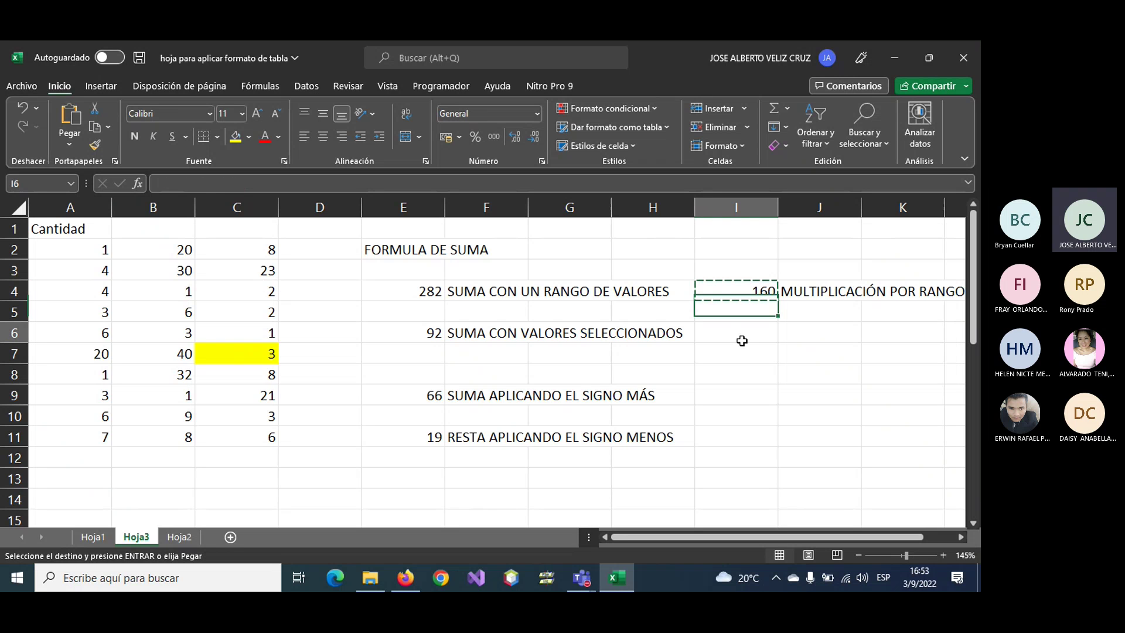
pyautogui.hotkey('ctrl', 'v')
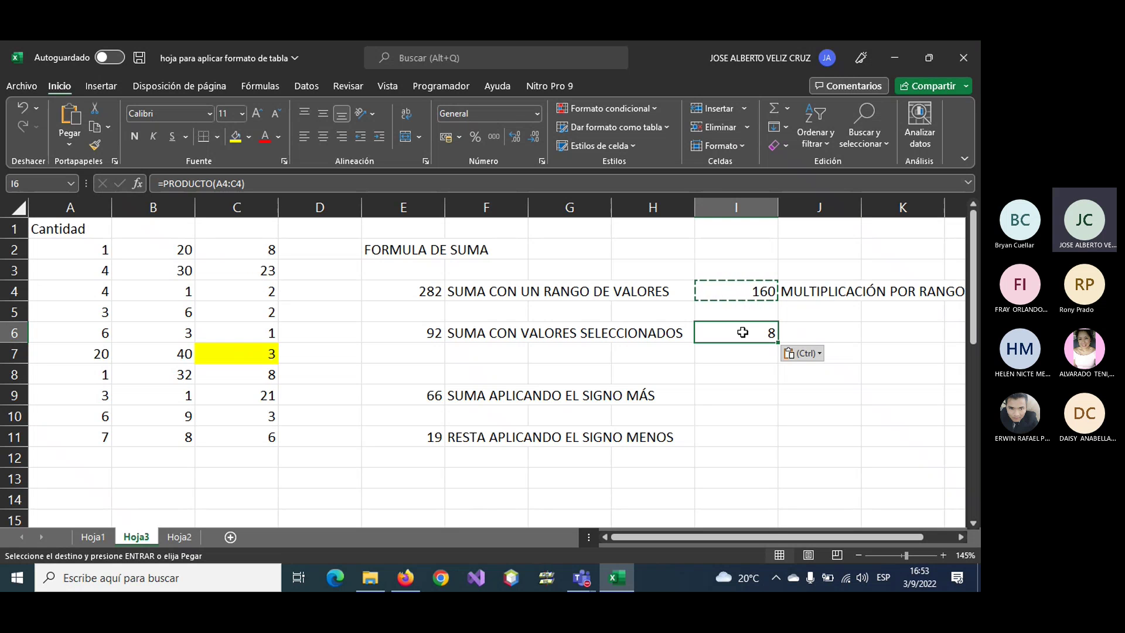
# - Compare I4's =PRODUCTO(A2:C2) with I6's =PRODUCTO(A4:C4), which shows 8
pyautogui.click(733, 288)
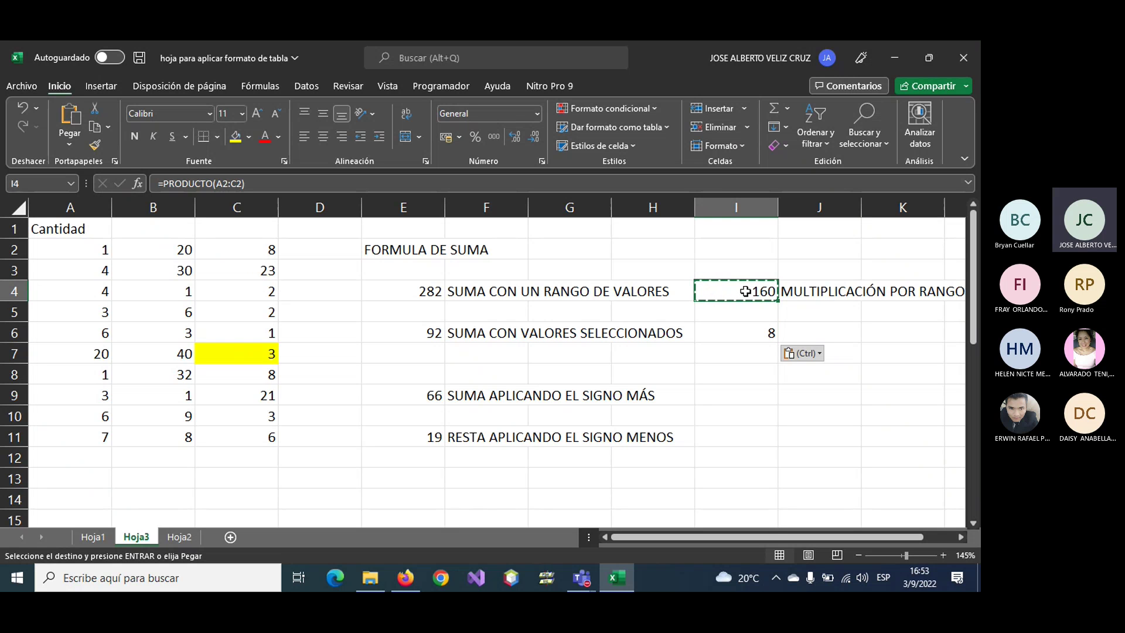
pyautogui.press('F2')
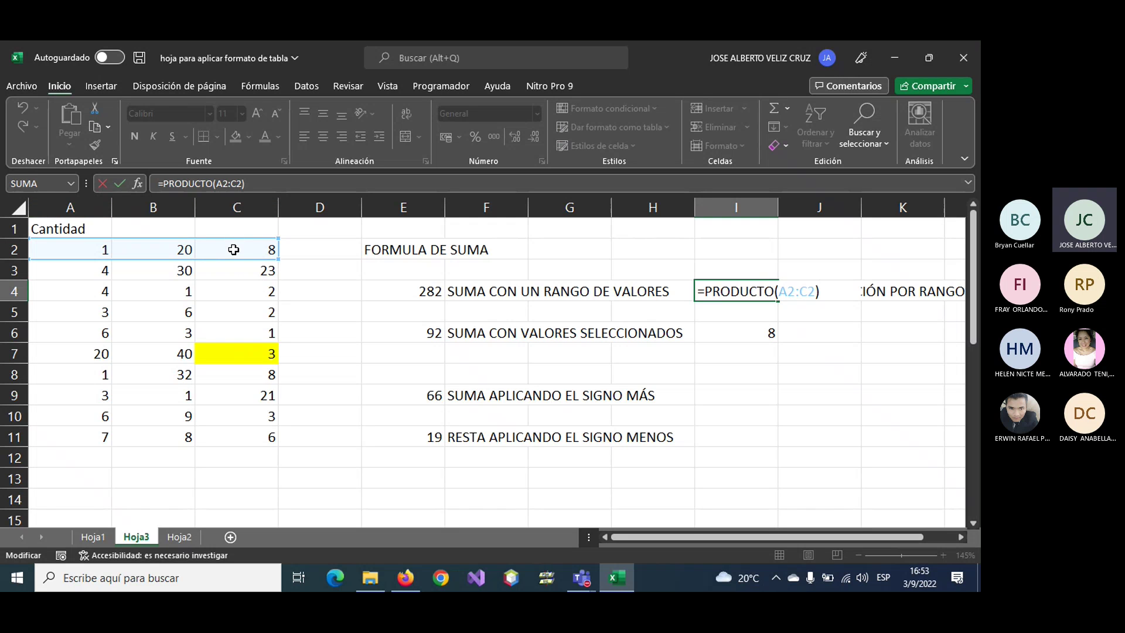
pyautogui.click(754, 337)
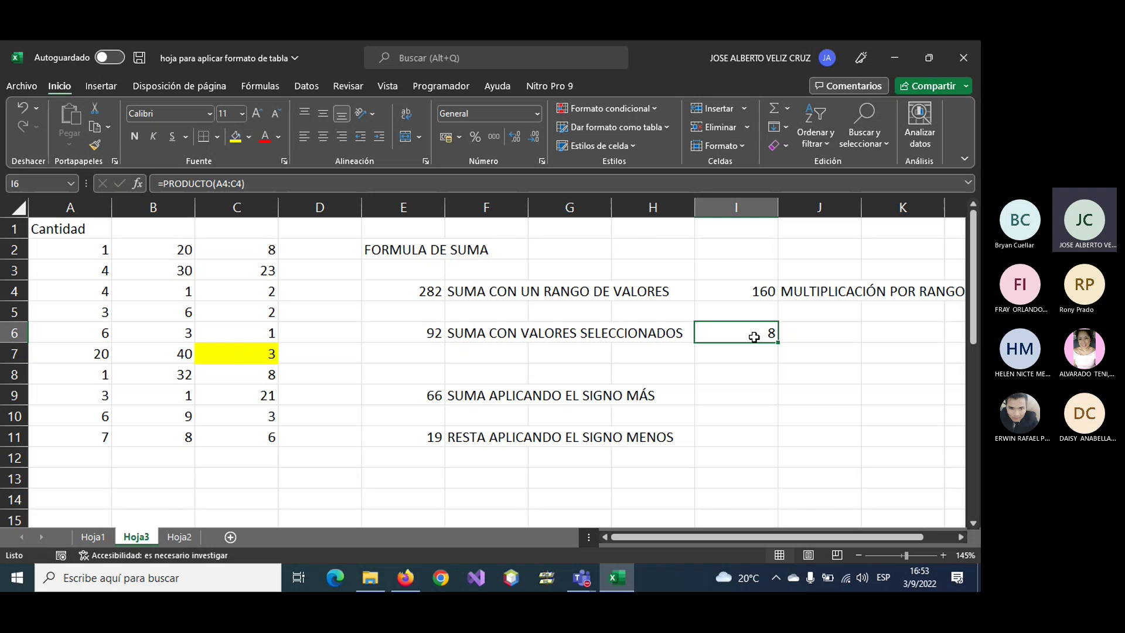
pyautogui.doubleClick(755, 337)
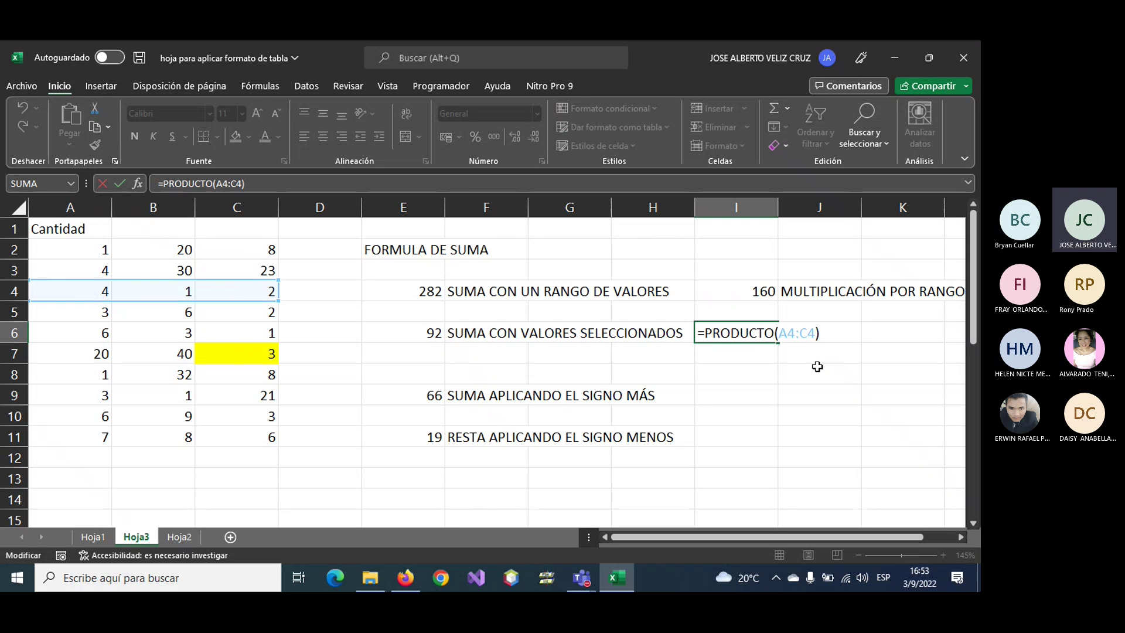
pyautogui.hotkey('ctrl', 'Return')
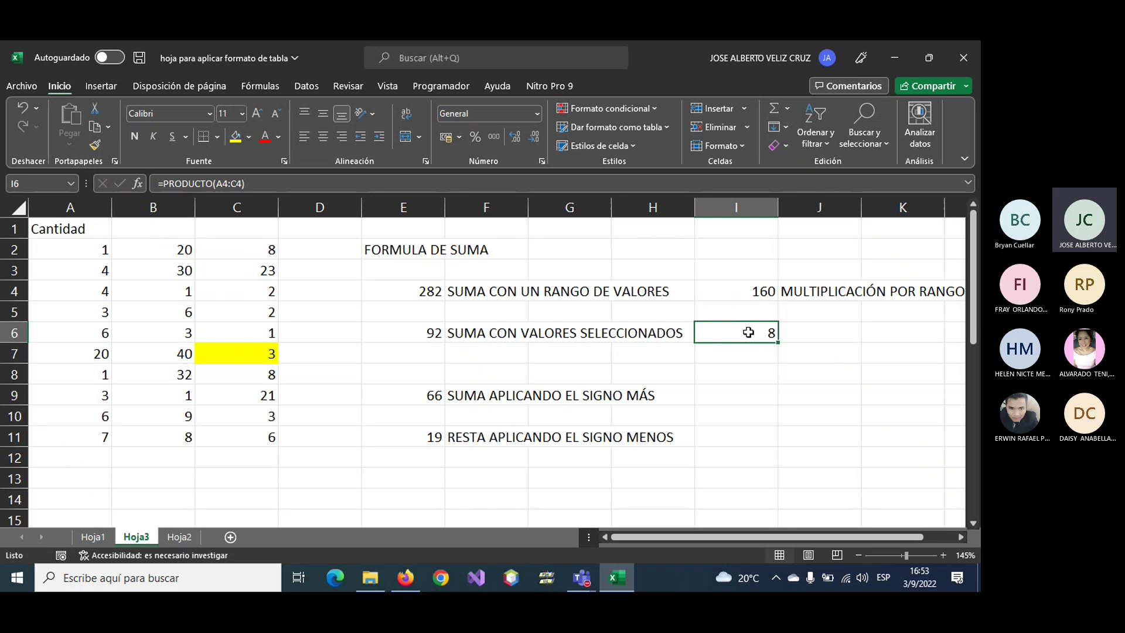
pyautogui.click(749, 293)
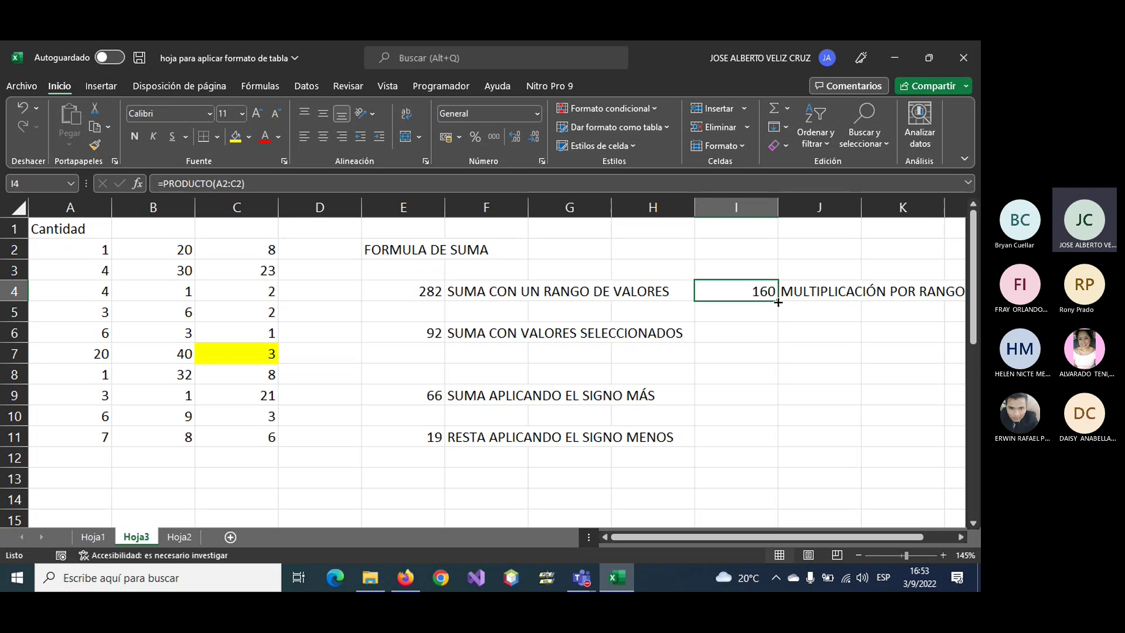
# - Fill the PRODUCTO formula from I4 down to I10, then check the copies in I4–I6
pyautogui.moveTo(778, 302); pyautogui.dragTo(764, 434)
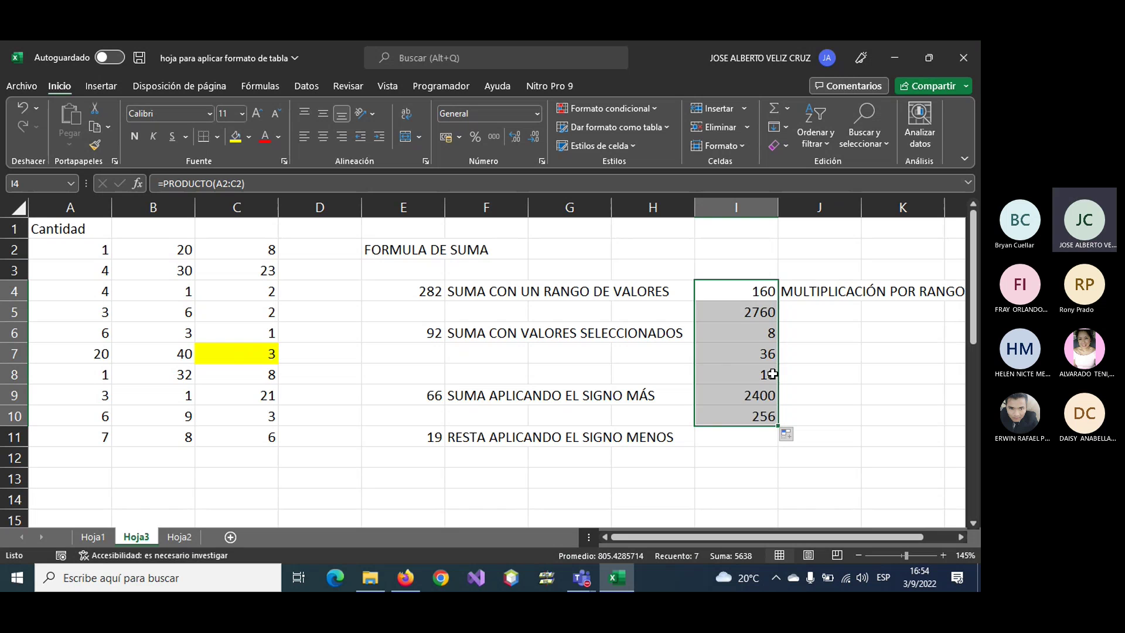
pyautogui.click(740, 309)
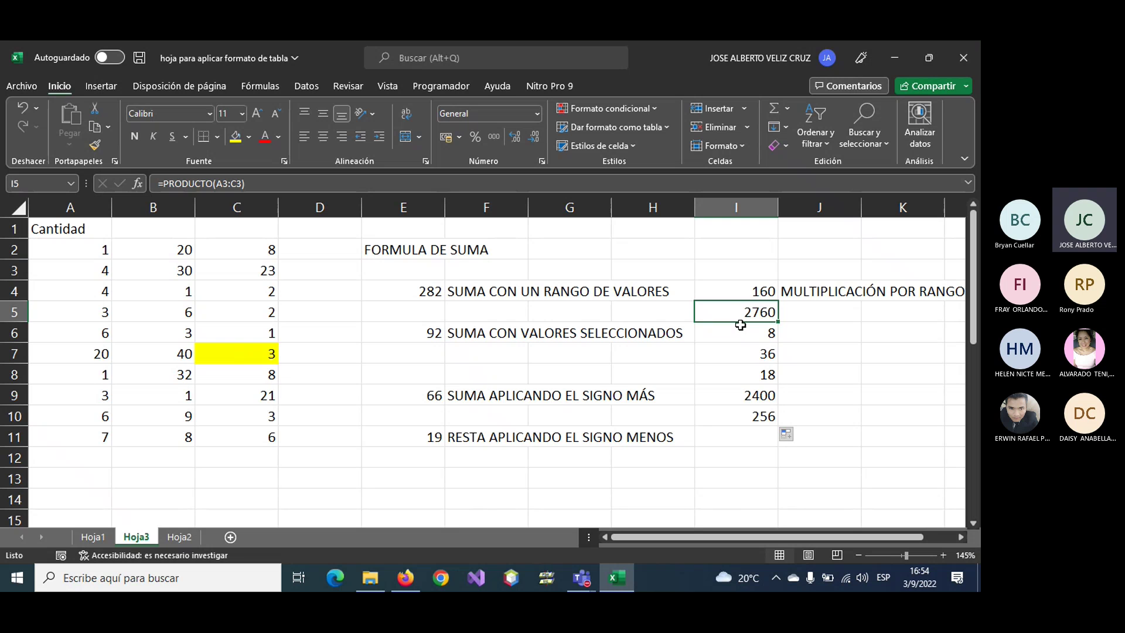
pyautogui.click(733, 290)
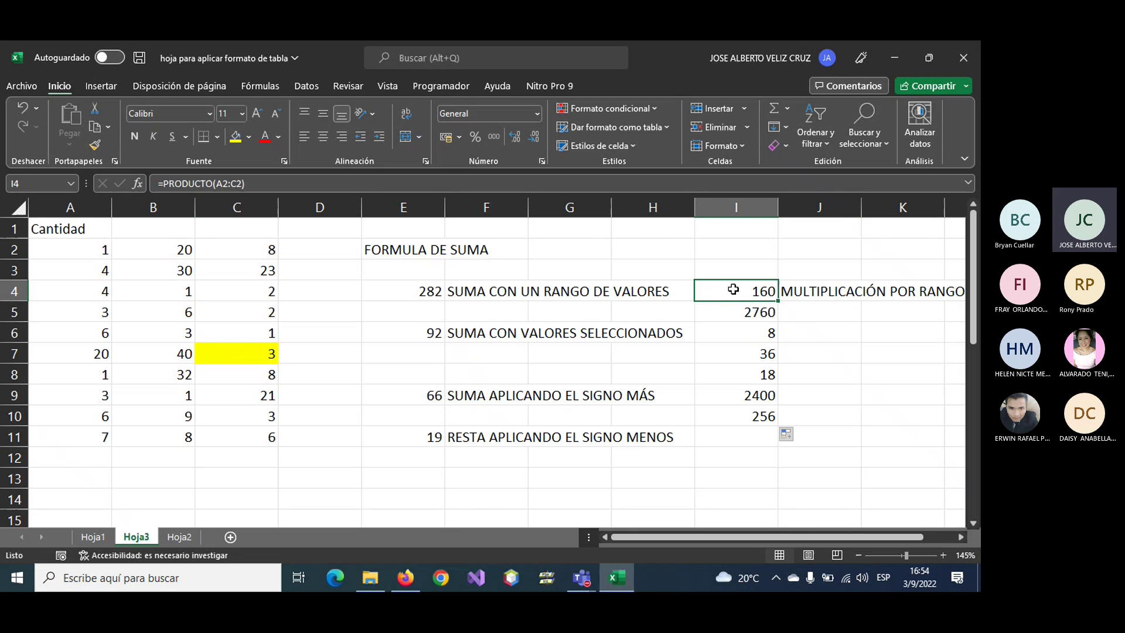
pyautogui.click(739, 313)
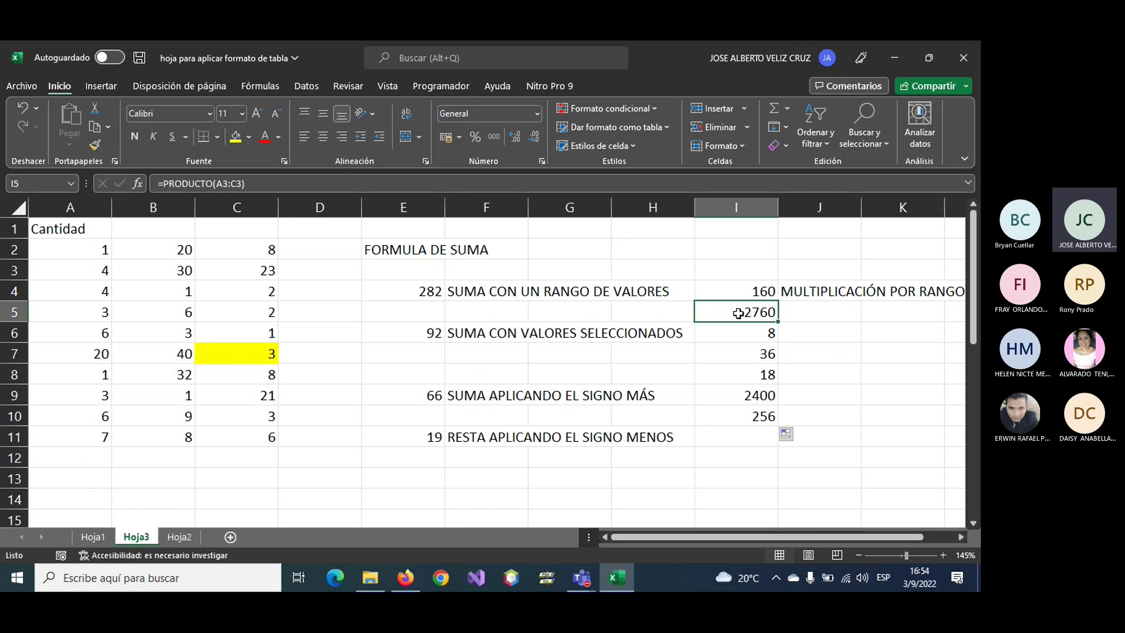
pyautogui.click(740, 329)
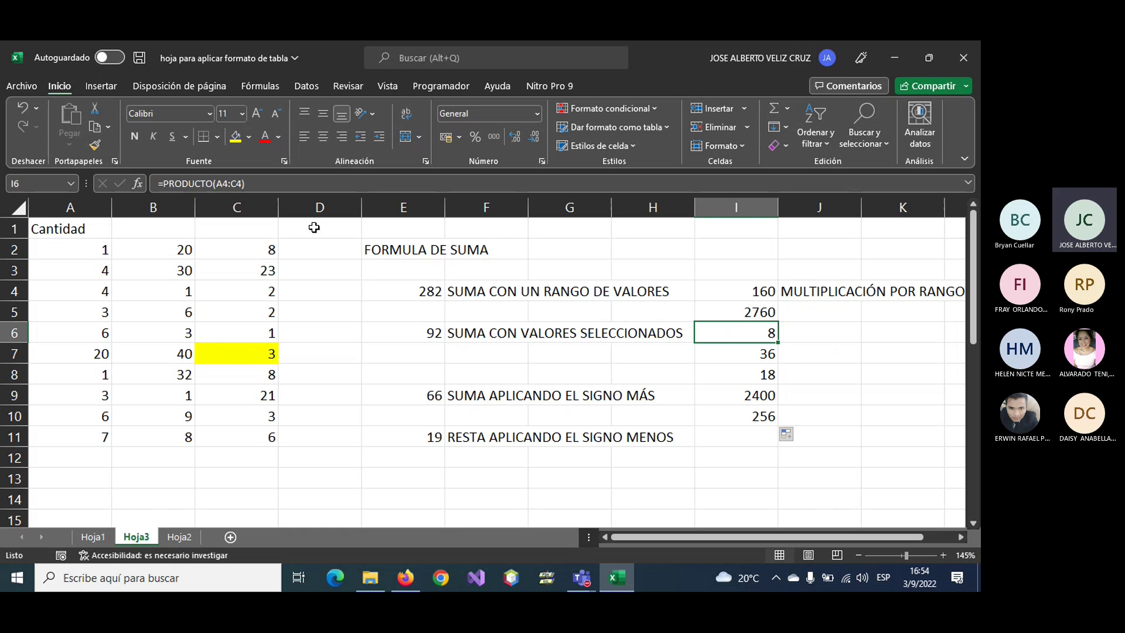
# - Inspect the I6 and I7 formulas, confirming I7 reads =PRODUCTO(A5:C5), then select A13
pyautogui.click(253, 183)
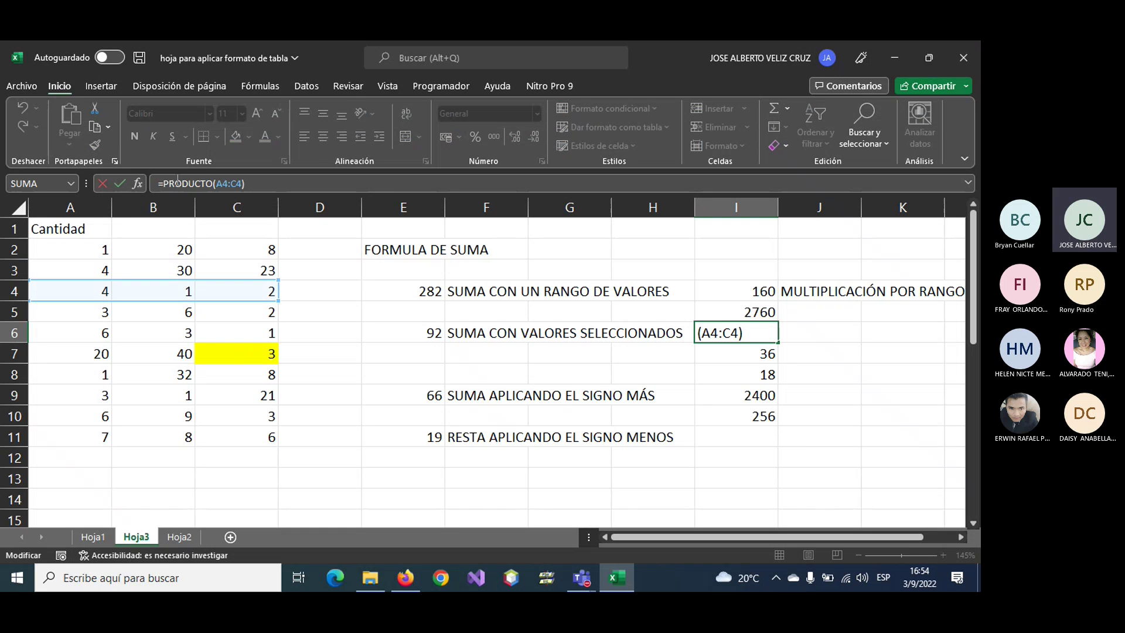
pyautogui.click(756, 358)
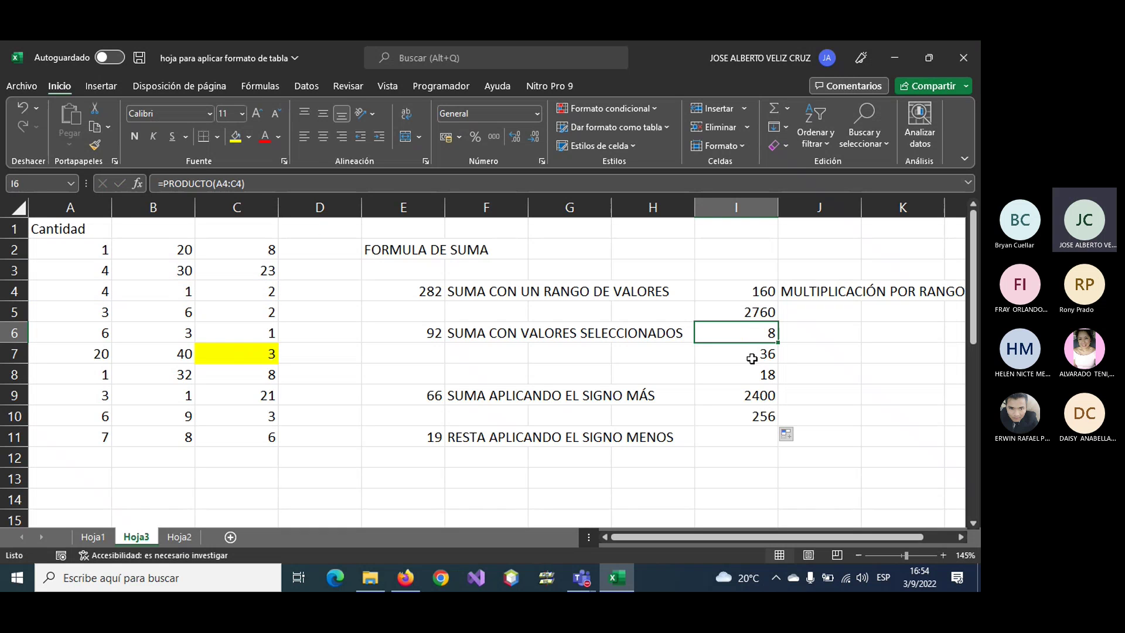
pyautogui.doubleClick(751, 358)
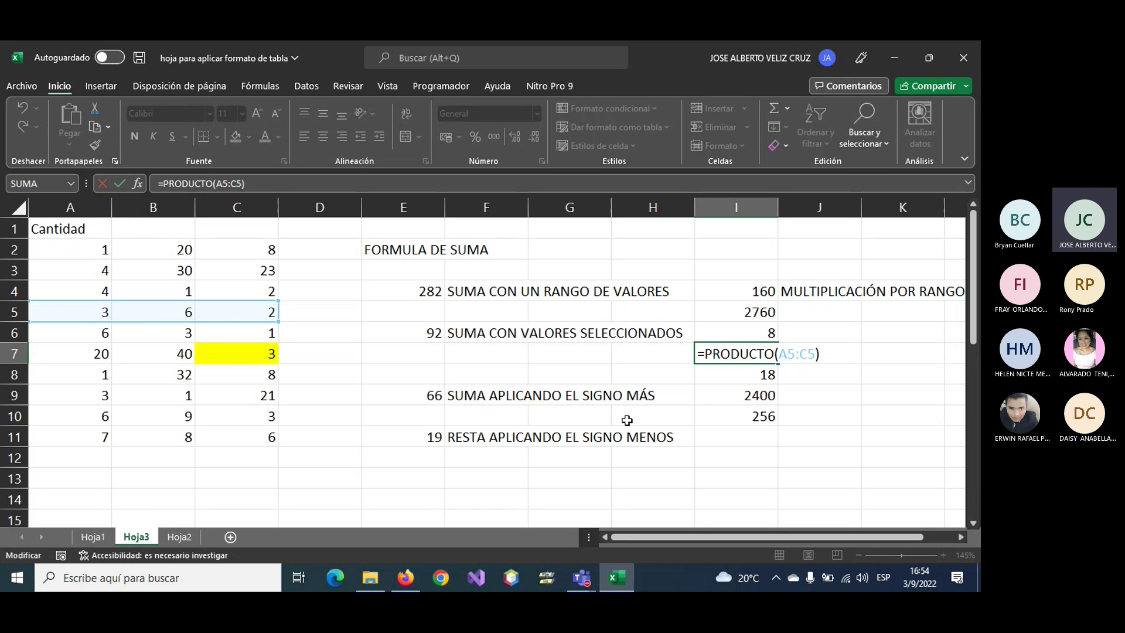
pyautogui.press('Escape')
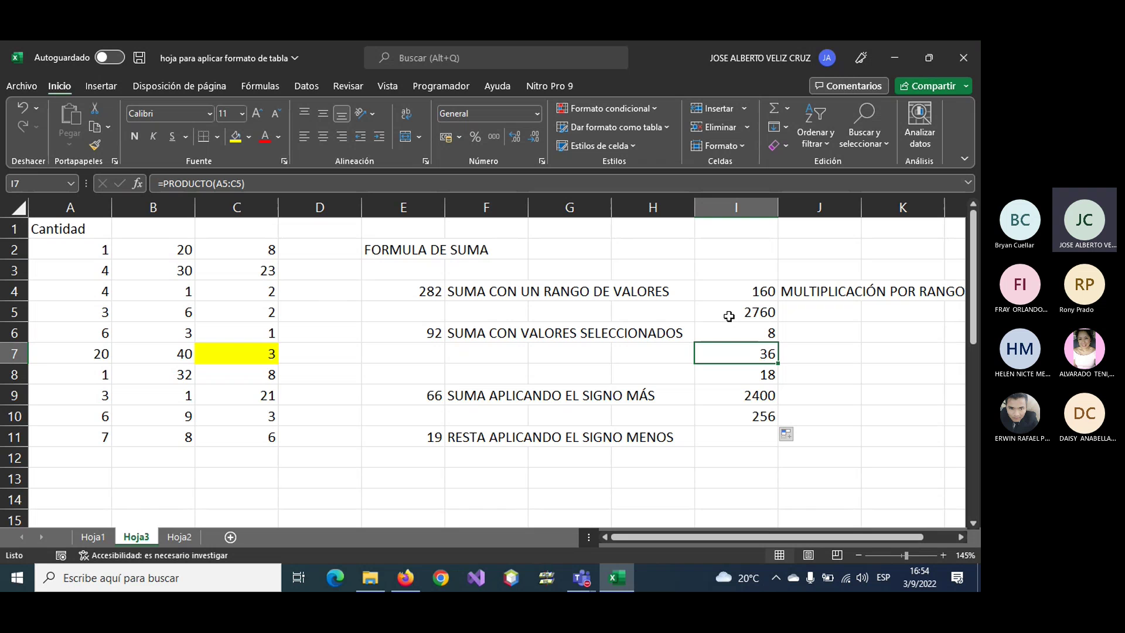
pyautogui.scroll(-1, 369, 375)
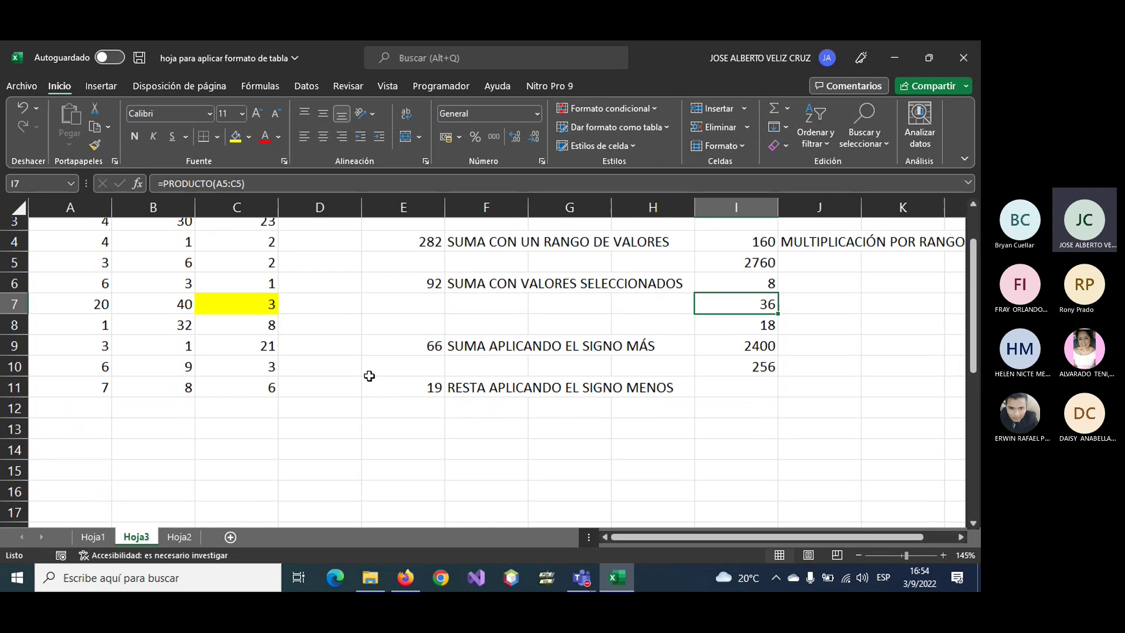
pyautogui.scroll(1, 370, 378)
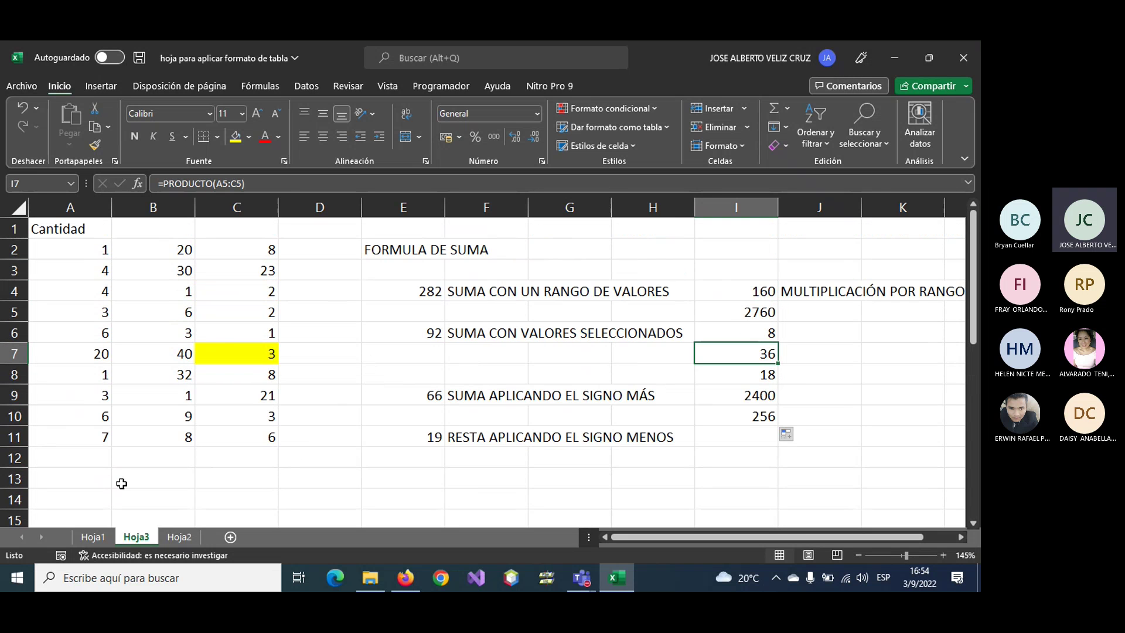
pyautogui.click(85, 479)
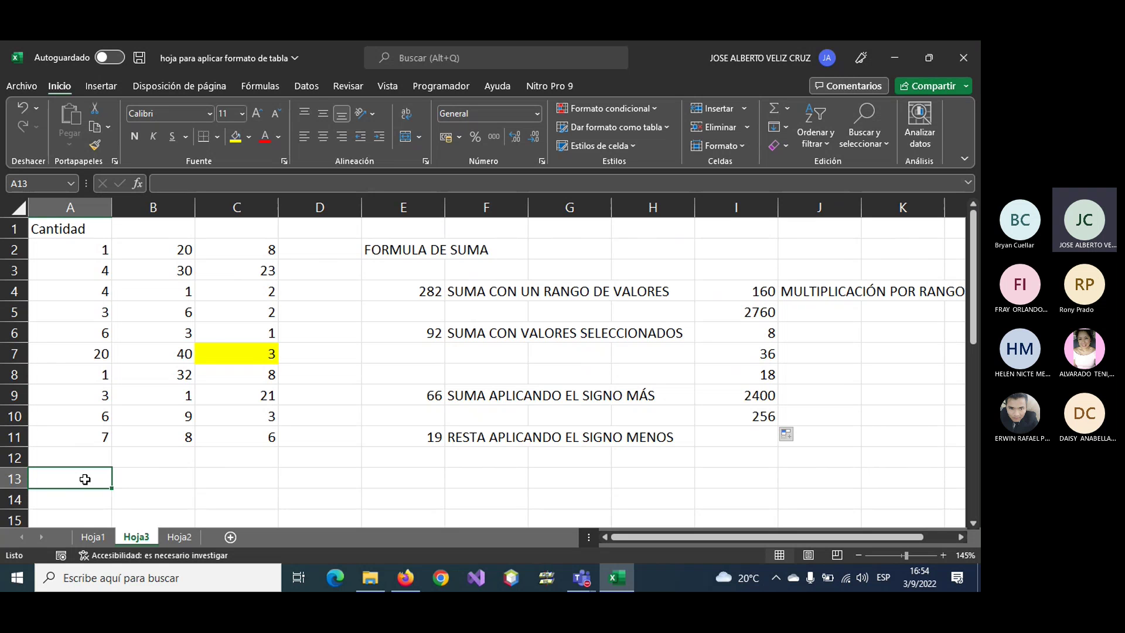
# - Label A13 'CANTIDAD DE DATOS' and start a =CONTAR( formula in C13
pyautogui.write('CANTIDAD DE ')
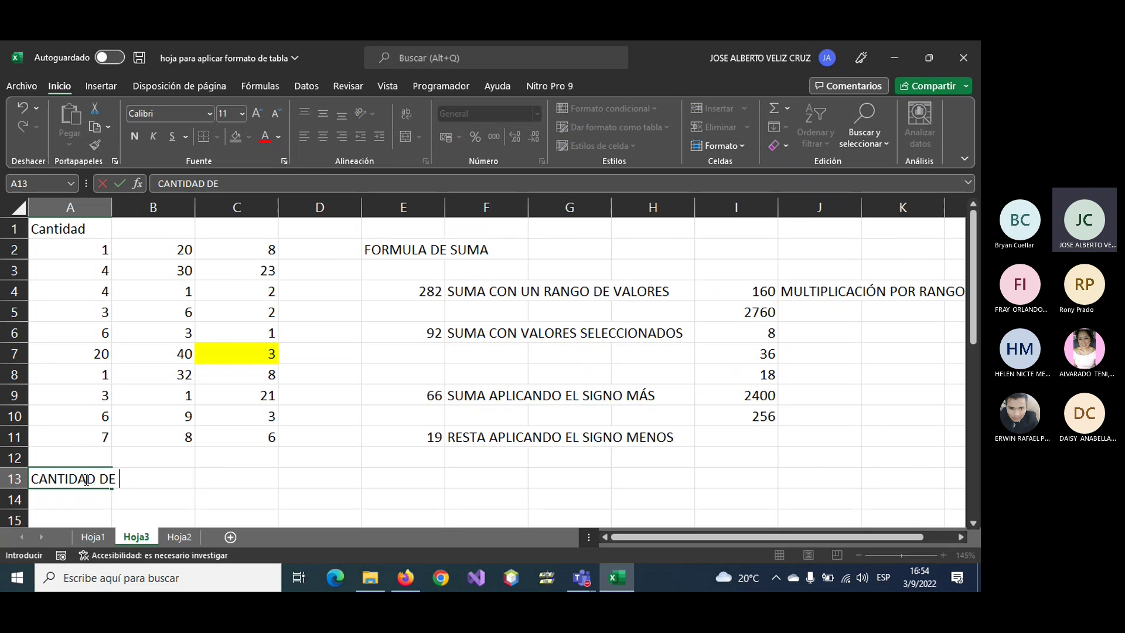
pyautogui.write('DATOS')
pyautogui.press('Right')
pyautogui.press('Right')
pyautogui.press('Right')
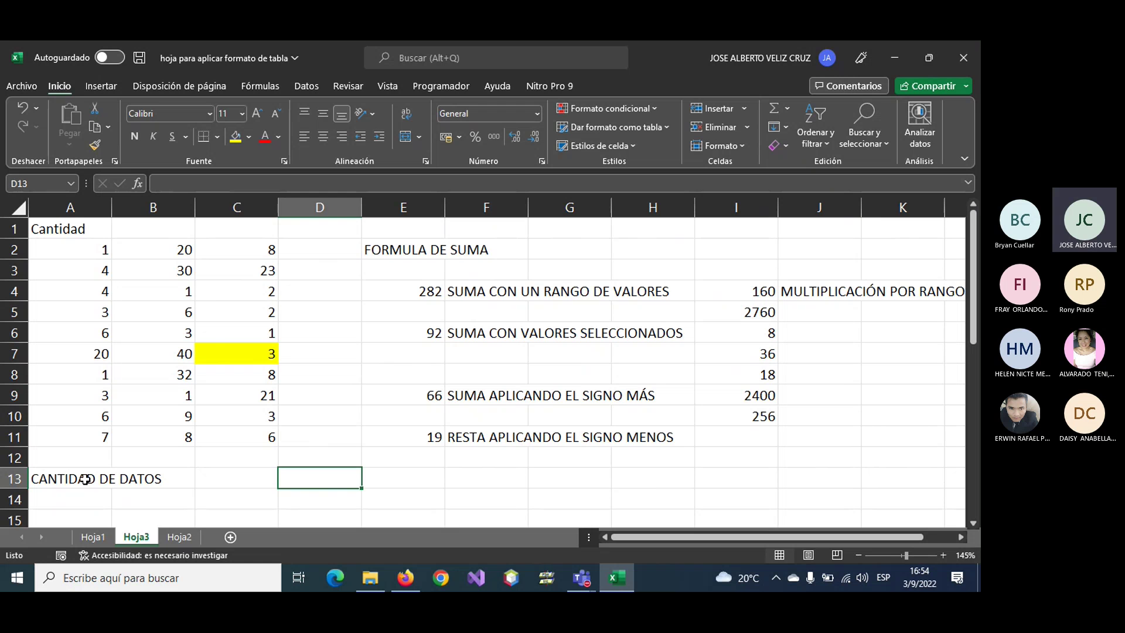
pyautogui.press('Left')
pyautogui.write('=CONTAR')
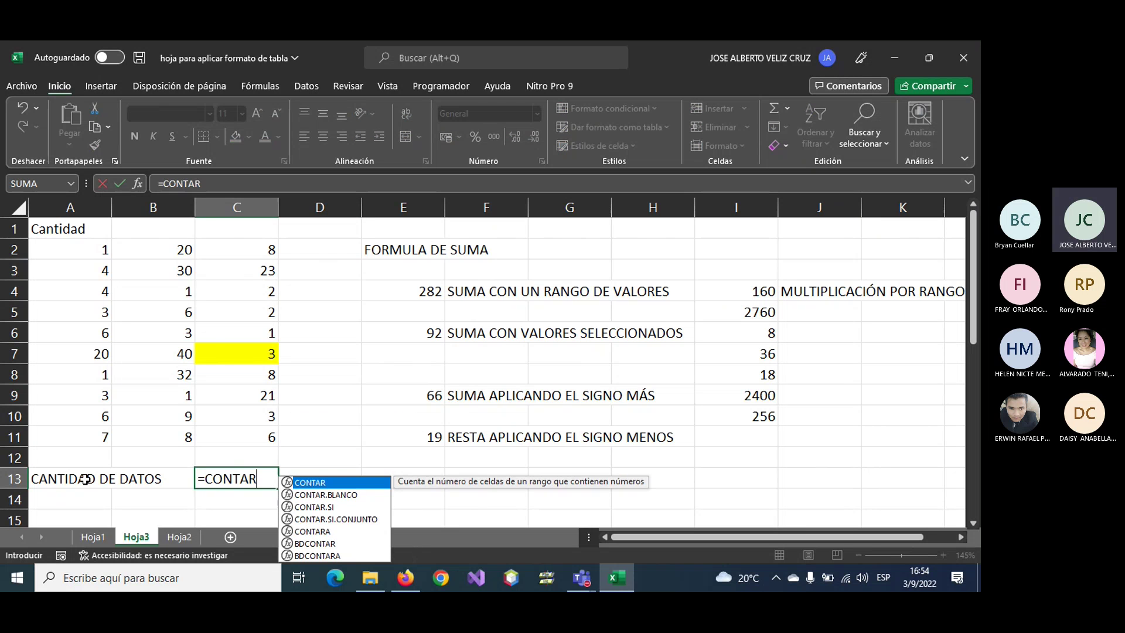
pyautogui.write('(')
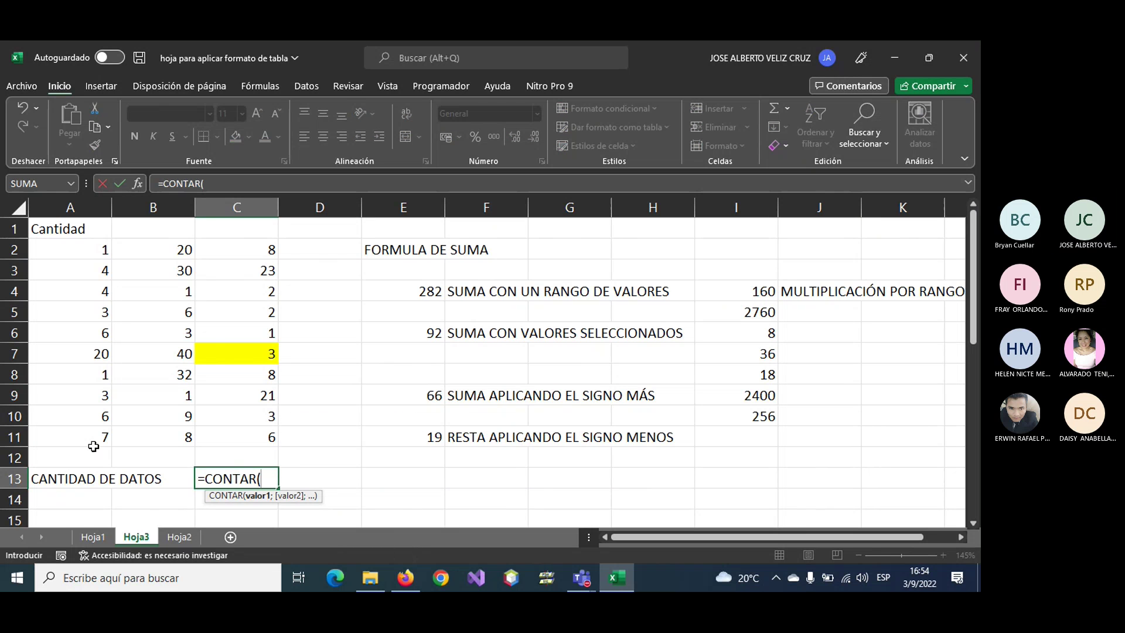
pyautogui.click(100, 249)
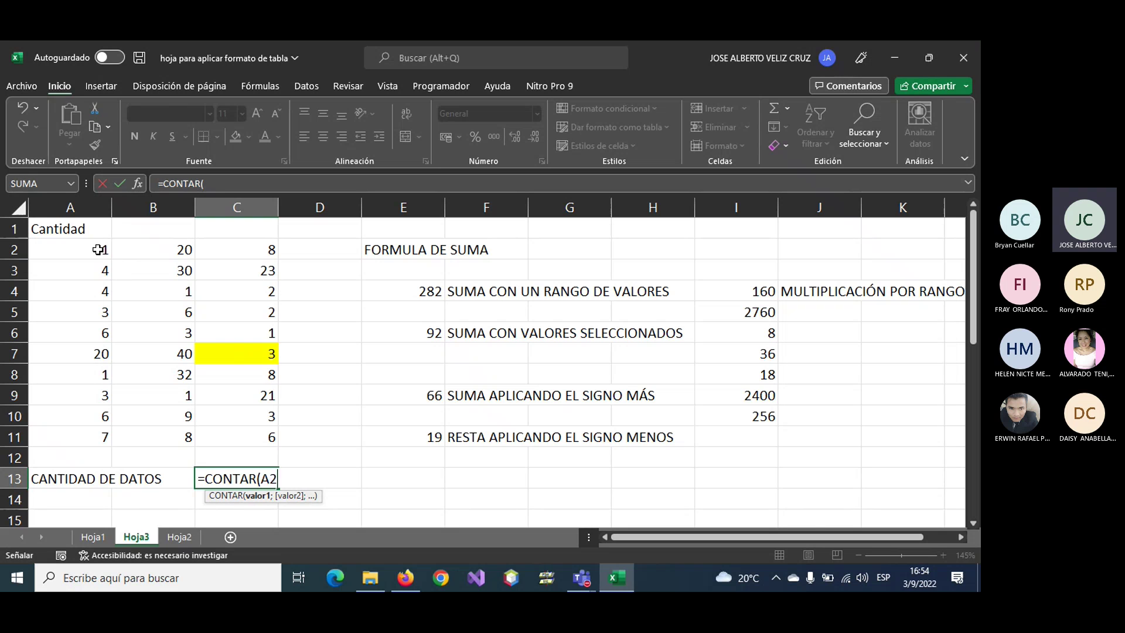
pyautogui.click(186, 288)
pyautogui.click(216, 330)
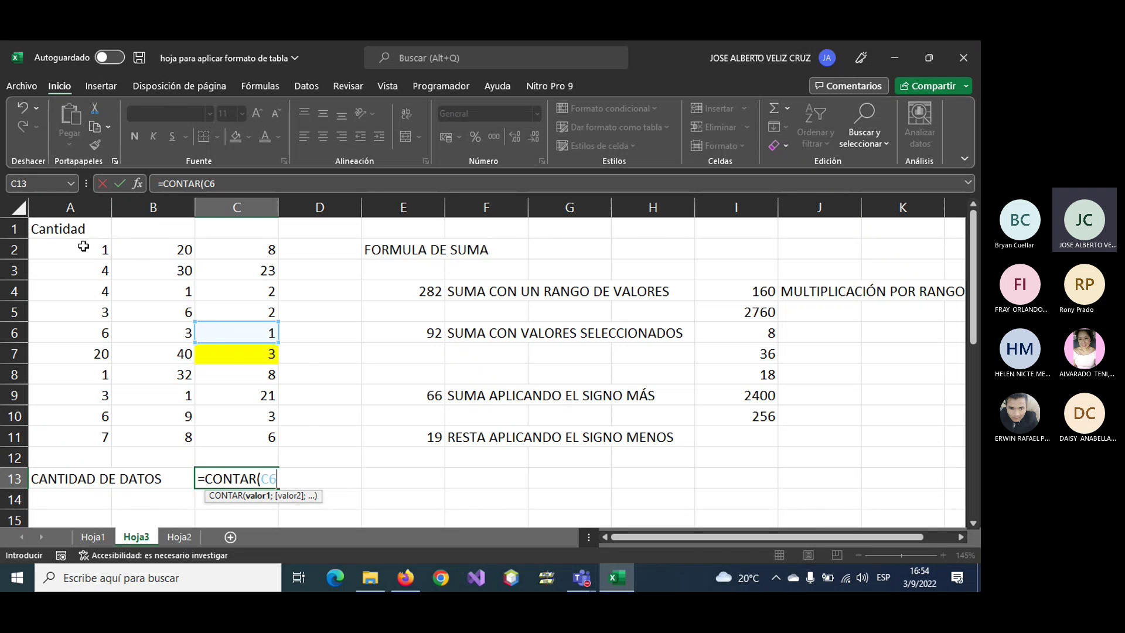
# - Set the CONTAR range to A2:C11 so C13 shows a count of 30
pyautogui.moveTo(85, 246)
pyautogui.mouseDown()
pyautogui.moveTo(143, 276)
pyautogui.moveTo(235, 437)
pyautogui.mouseUp()
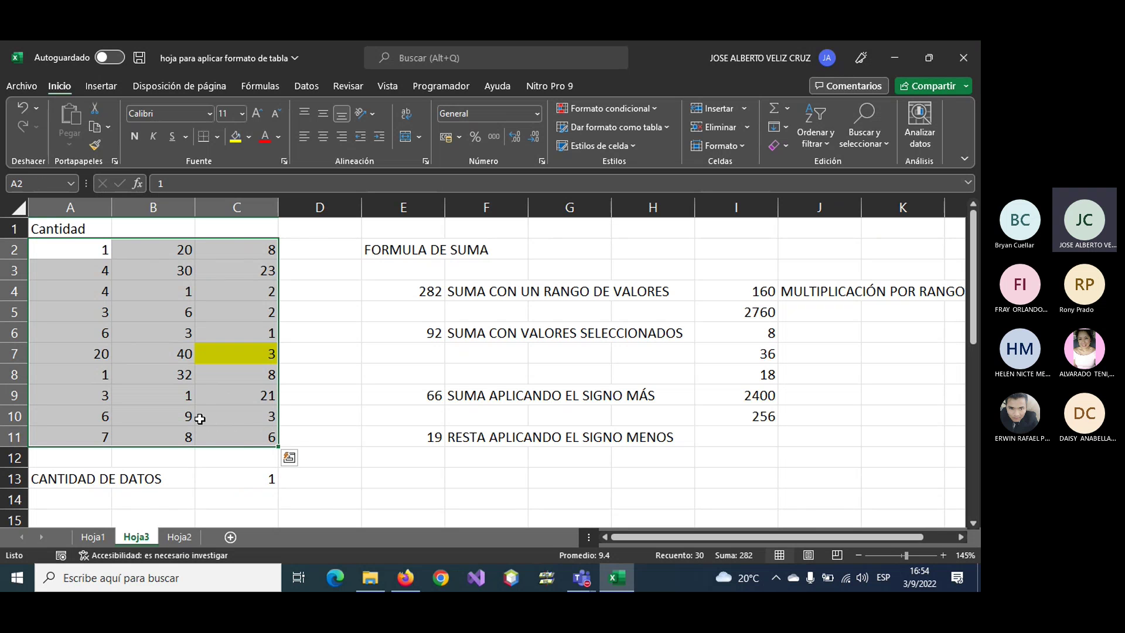
pyautogui.click(242, 481)
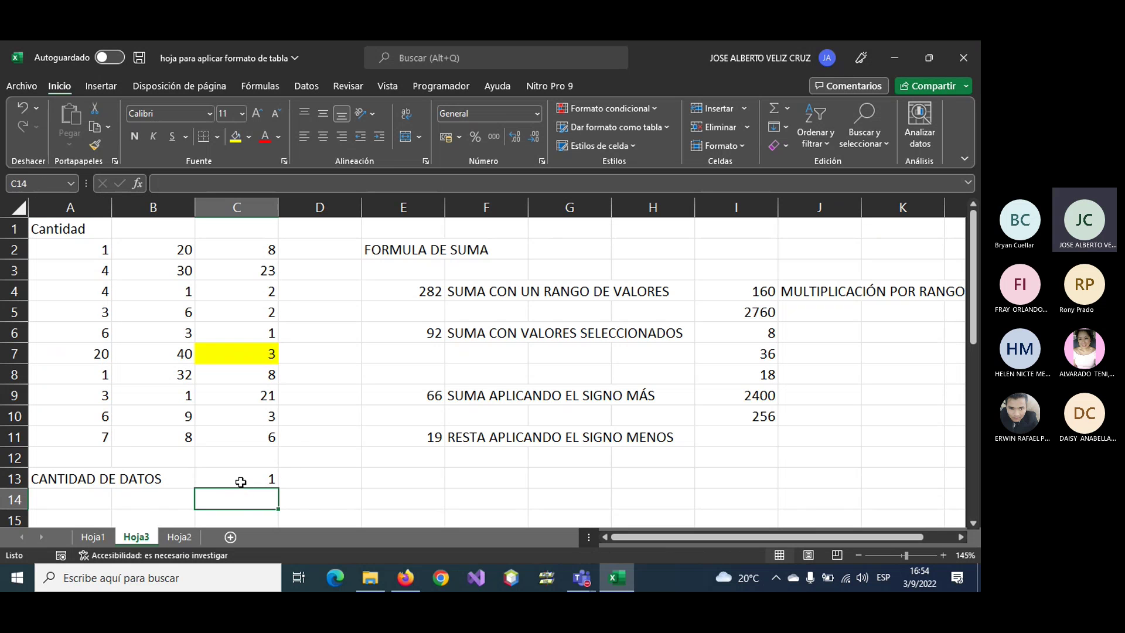
pyautogui.doubleClick(242, 481)
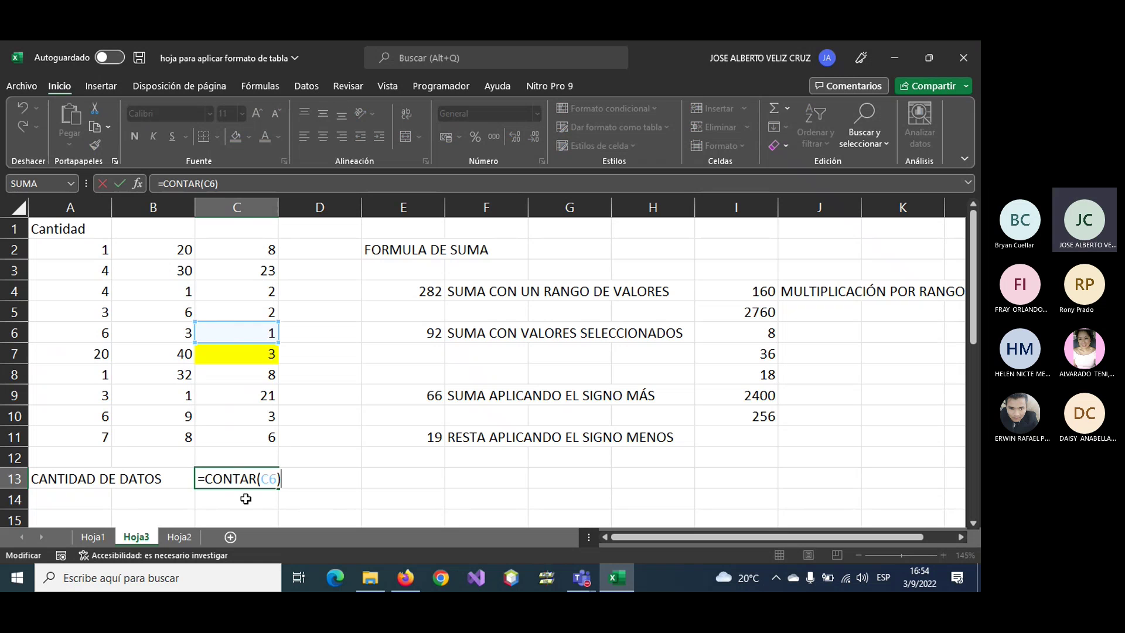
pyautogui.press('BackSpace')
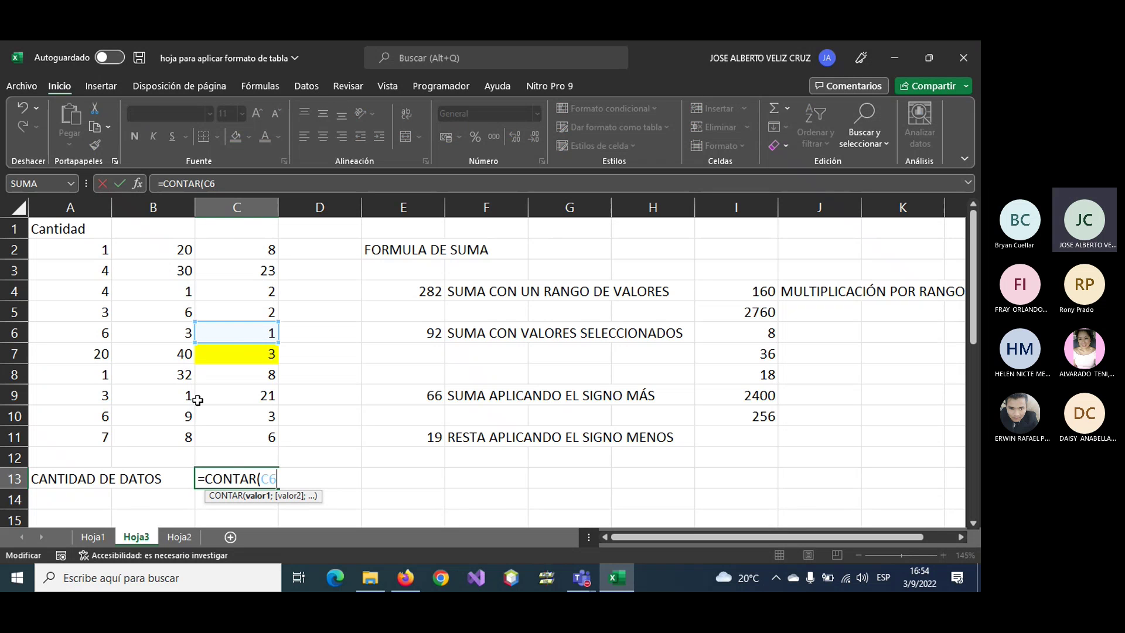
pyautogui.moveTo(96, 251); pyautogui.dragTo(228, 434)
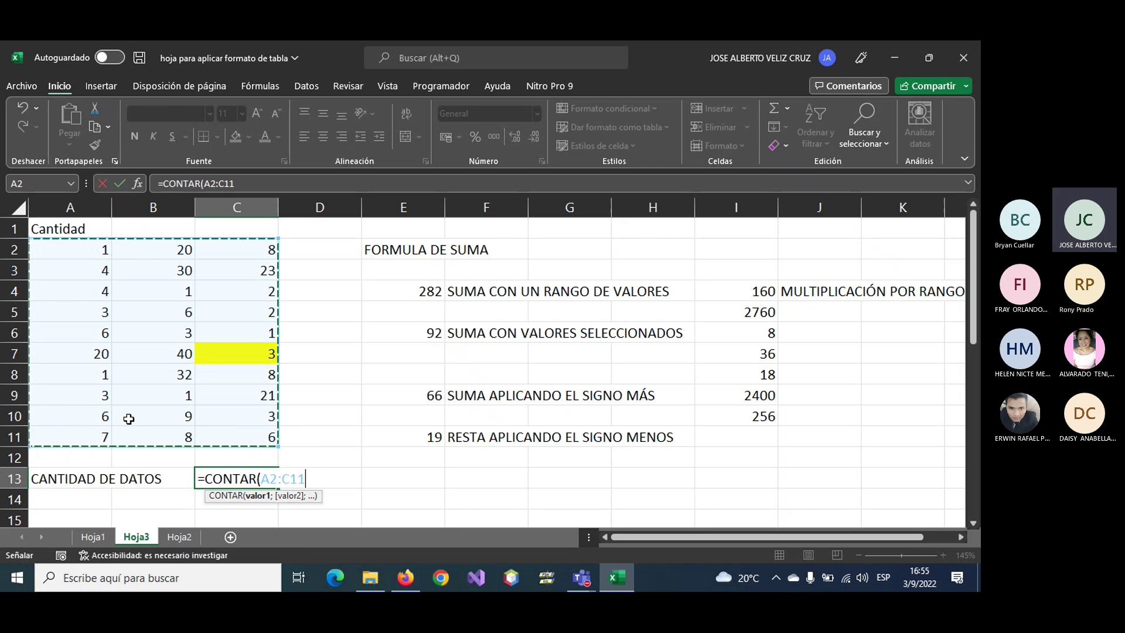
pyautogui.write(')')
pyautogui.press('BackSpace')
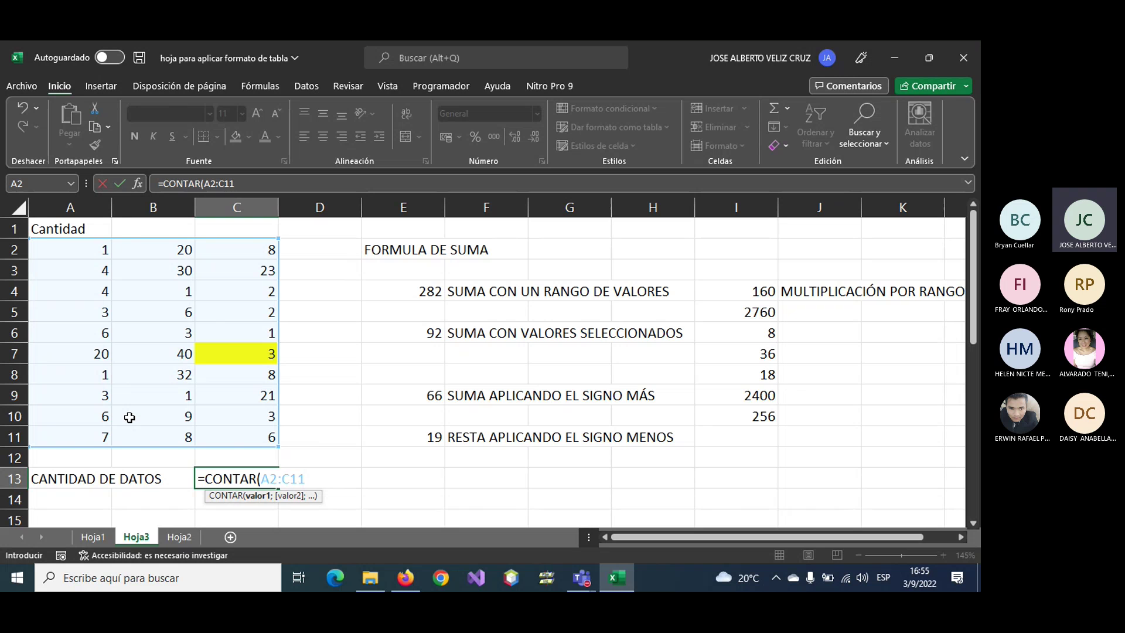
pyautogui.press('Return')
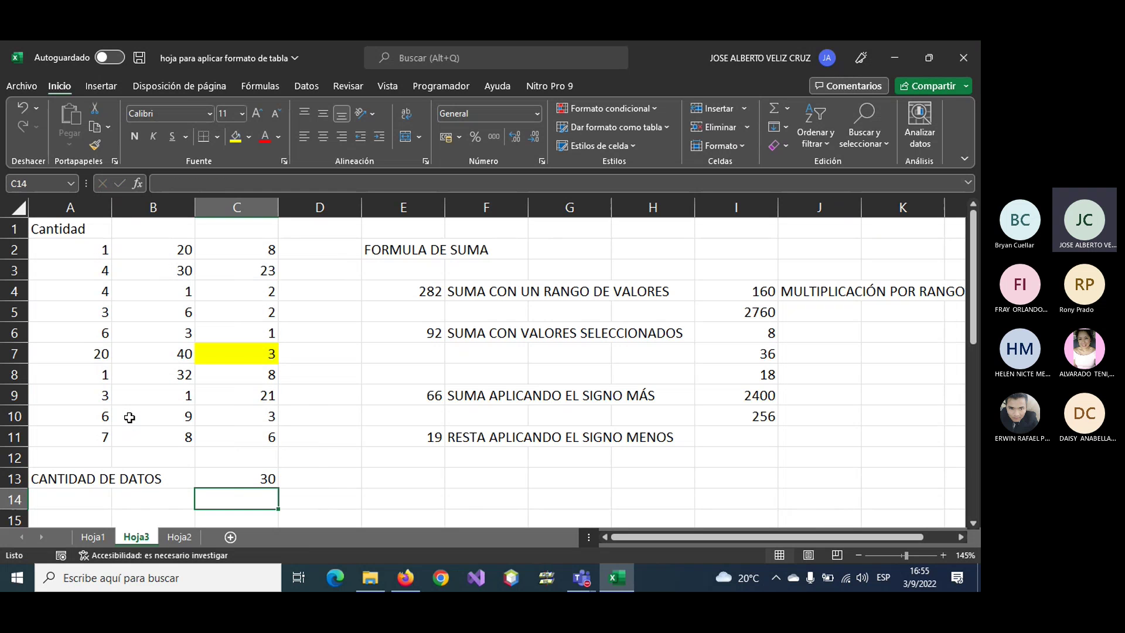
pyautogui.click(234, 484)
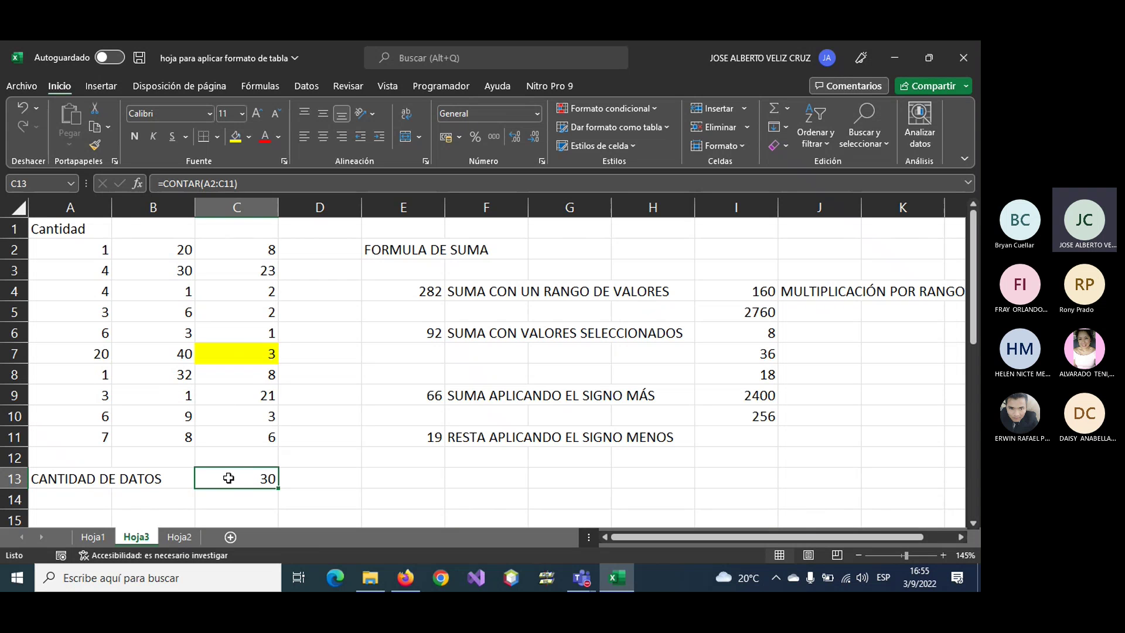
pyautogui.click(63, 504)
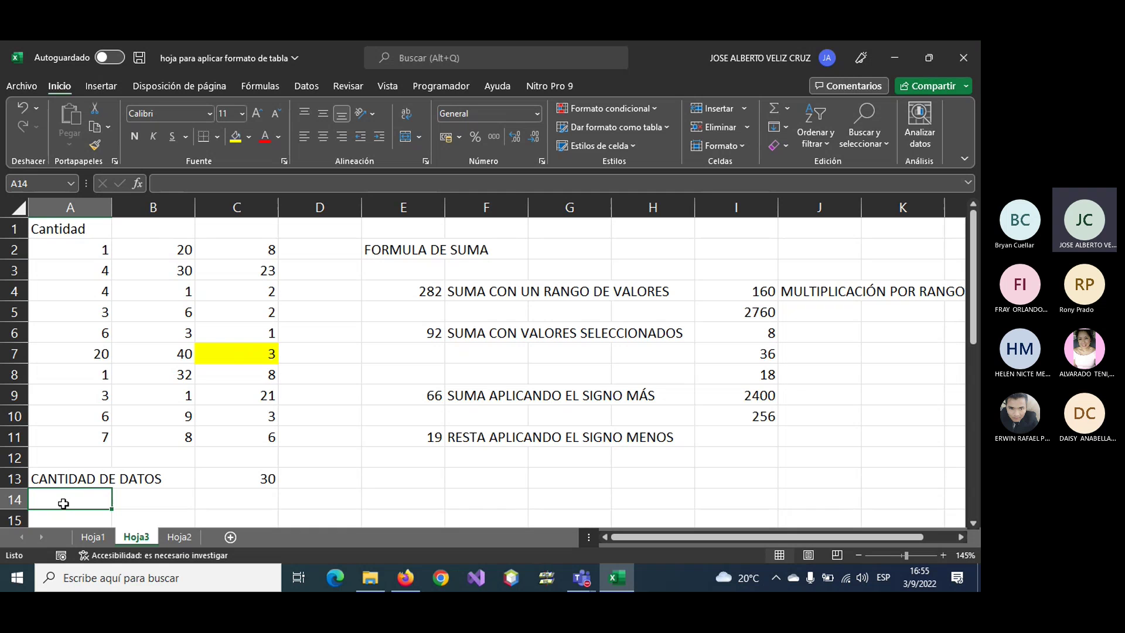
# - Label A14 'EL VALOR MÁS PEQUEÑO'
pyautogui.write('EL VALOR M')
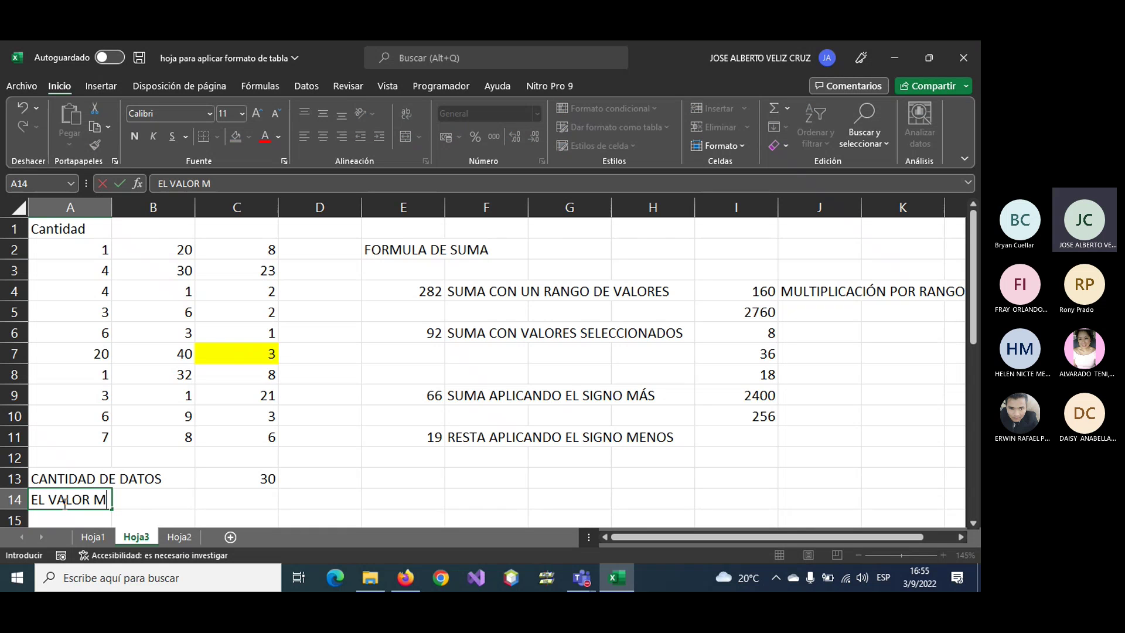
pyautogui.write('AS')
pyautogui.press('BackSpace')
pyautogui.press('BackSpace')
pyautogui.write('ÁS ')
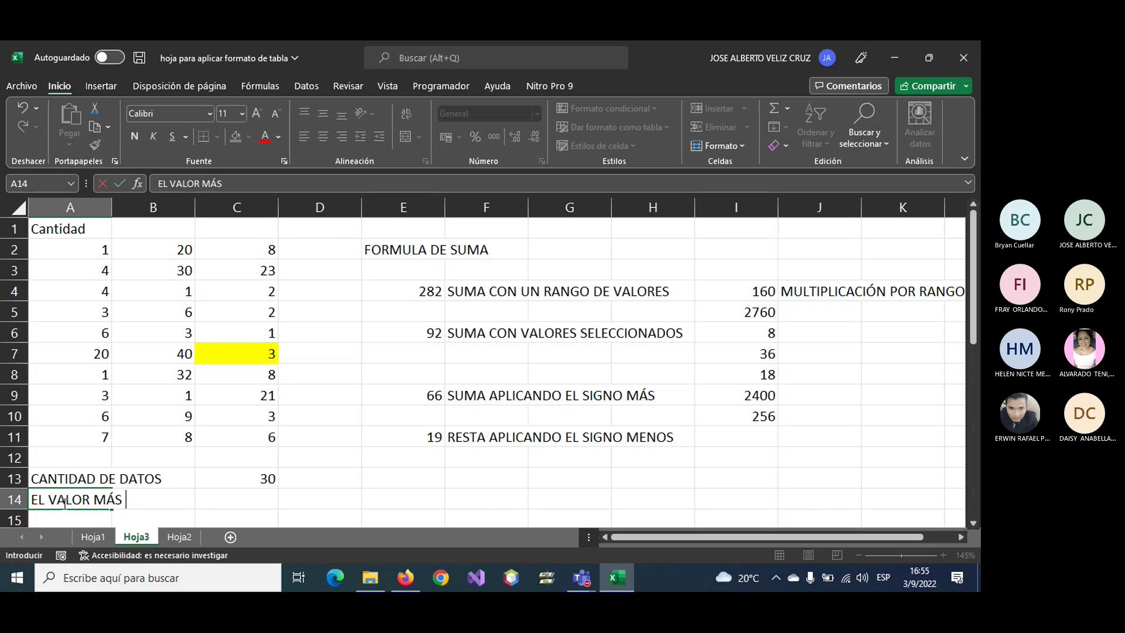
pyautogui.write('PEQUEÑO')
pyautogui.press('Tab')
pyautogui.press('Tab')
pyautogui.press('Tab')
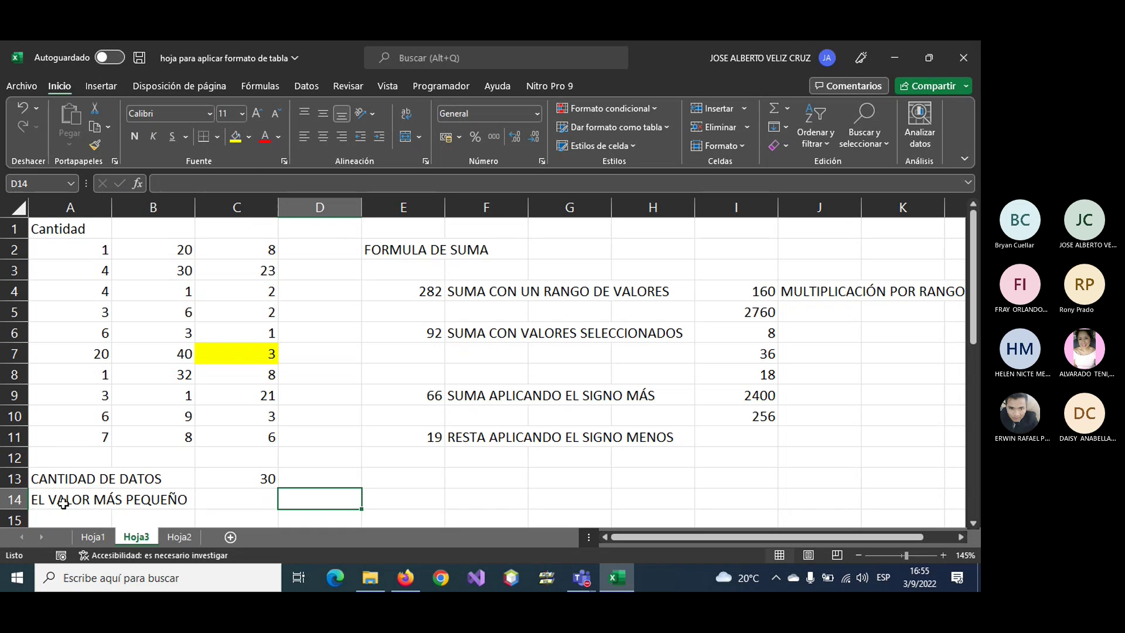
pyautogui.press('Left')
# - Enter =MIN(A2:C11) in C14, showing the minimum value 1
pyautogui.write('=MIN')
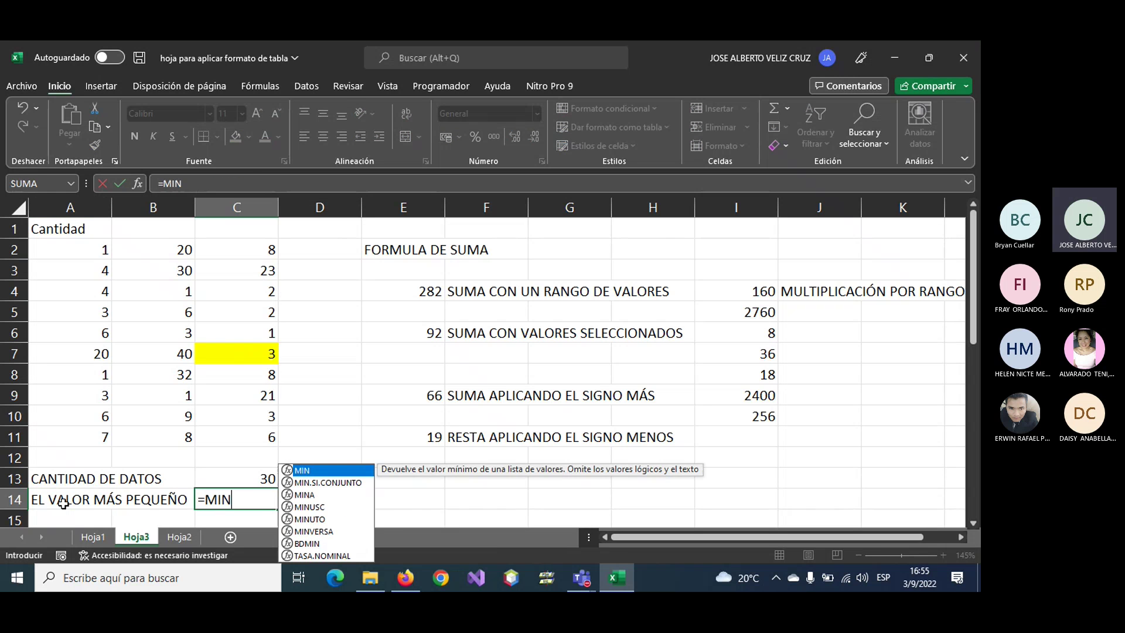
pyautogui.write('(')
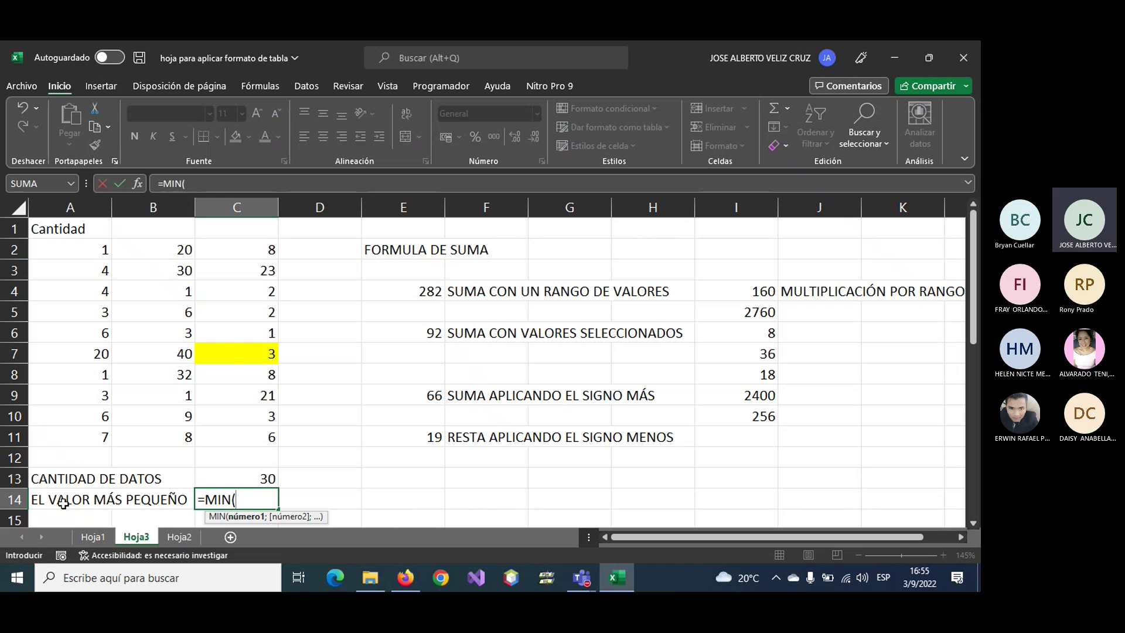
pyautogui.moveTo(88, 248); pyautogui.dragTo(242, 431)
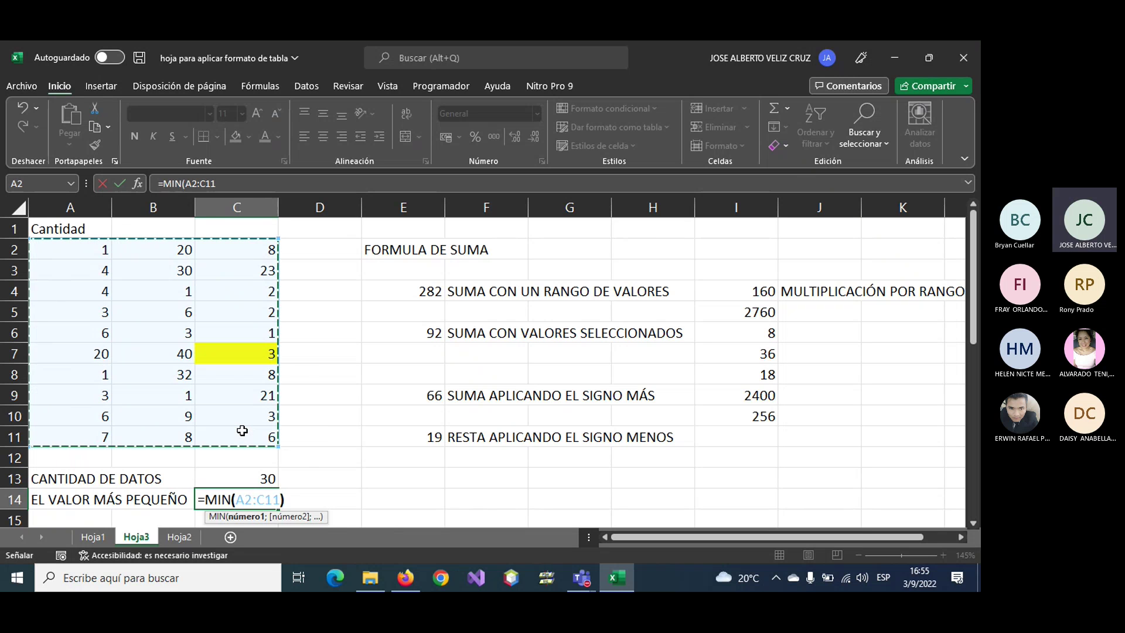
pyautogui.write(')')
pyautogui.hotkey('ctrl', 'Return')
pyautogui.press('Return')
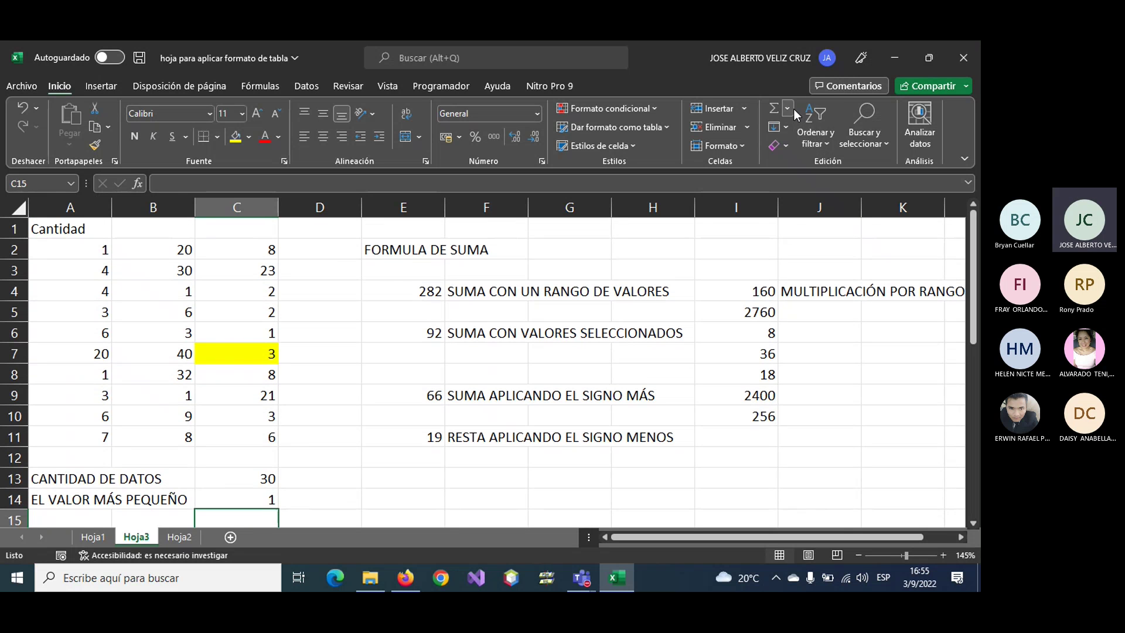
# - Try AutoSum's Mín in C15, then cancel it
pyautogui.click(788, 108)
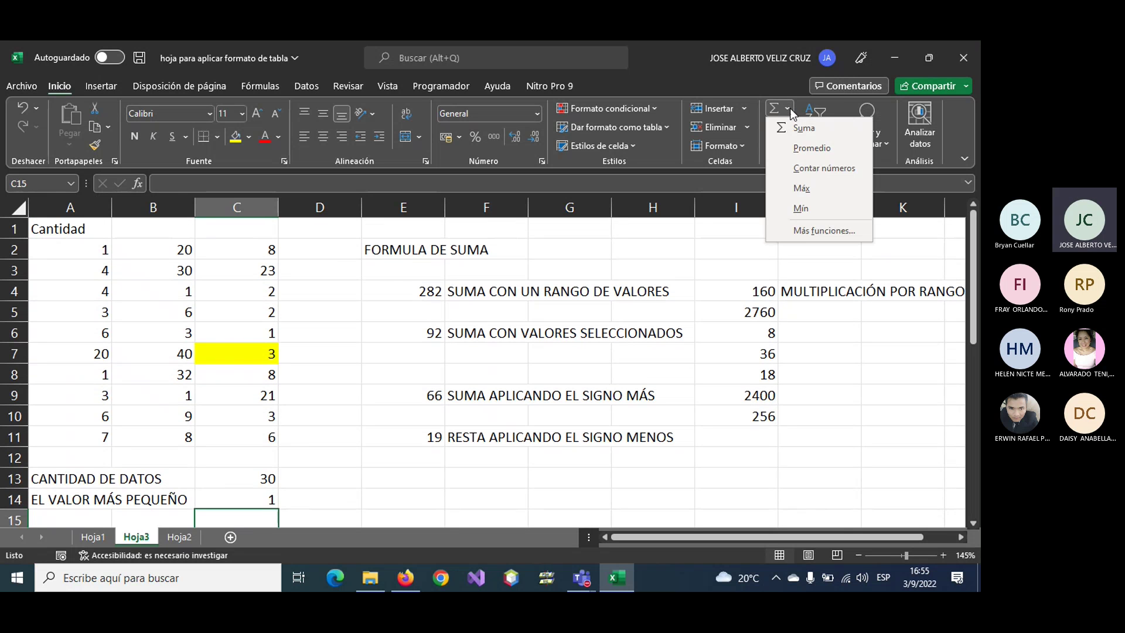
pyautogui.click(792, 210)
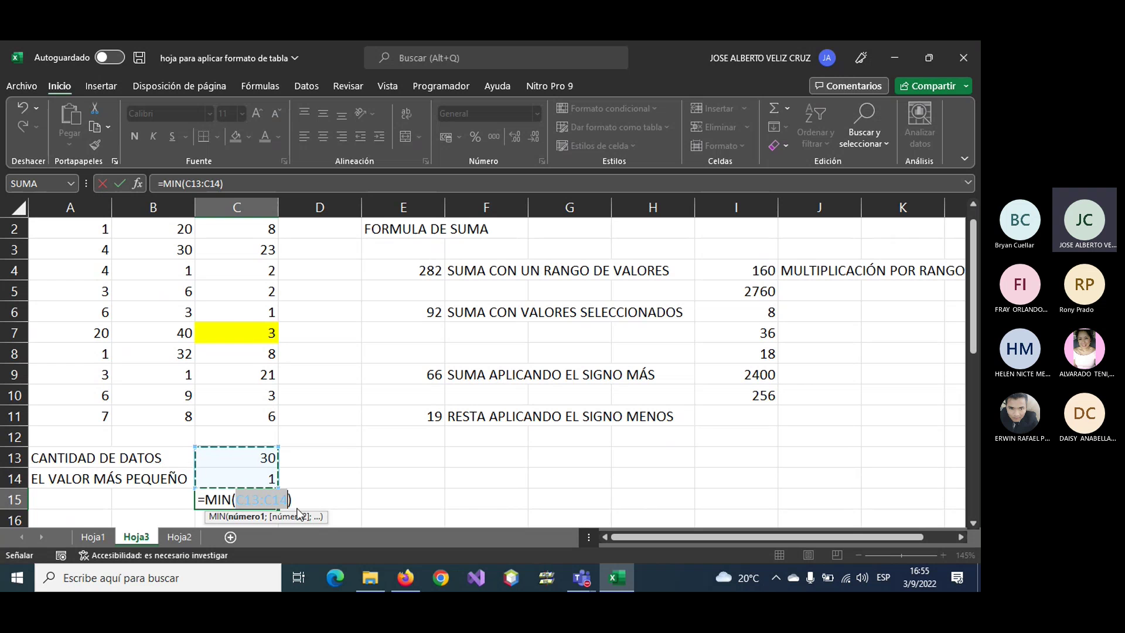
pyautogui.press('Escape')
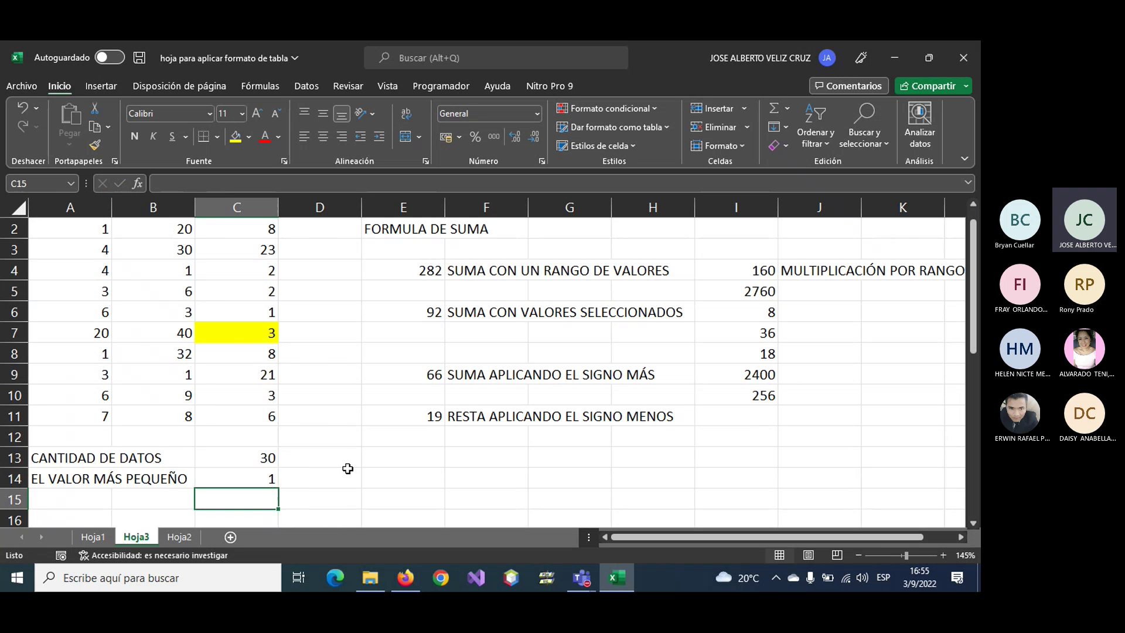
pyautogui.click(311, 478)
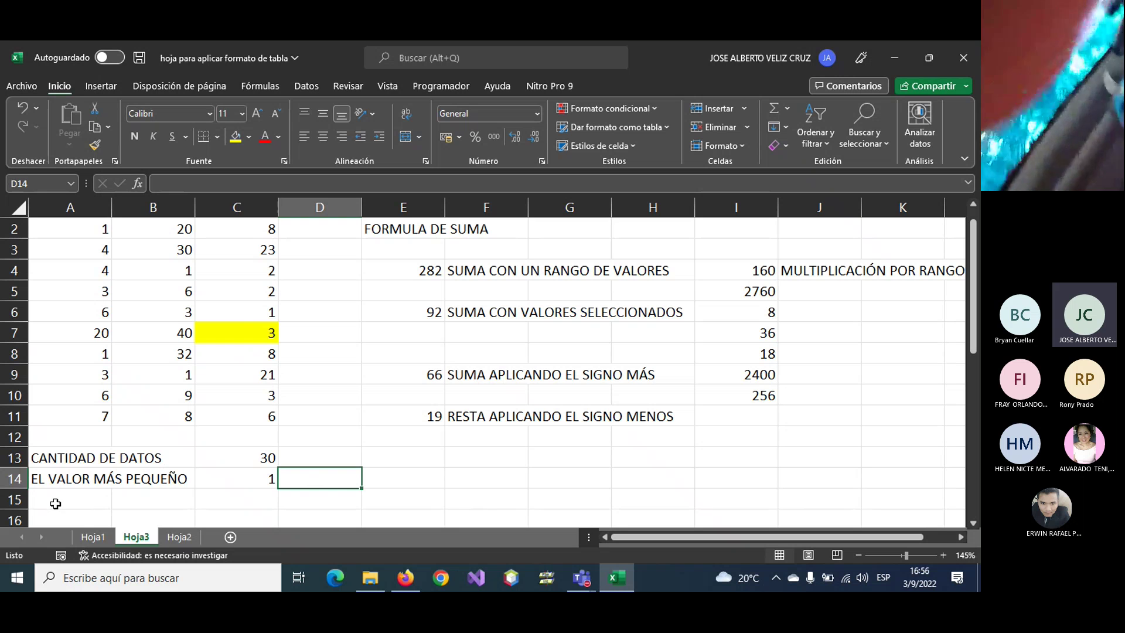
# - Label A15 'EL VALOR MÁS GRANDE' and enter =MAX(A2:C11) in C15, showing 40
pyautogui.click(56, 502)
pyautogui.write('EL VA')
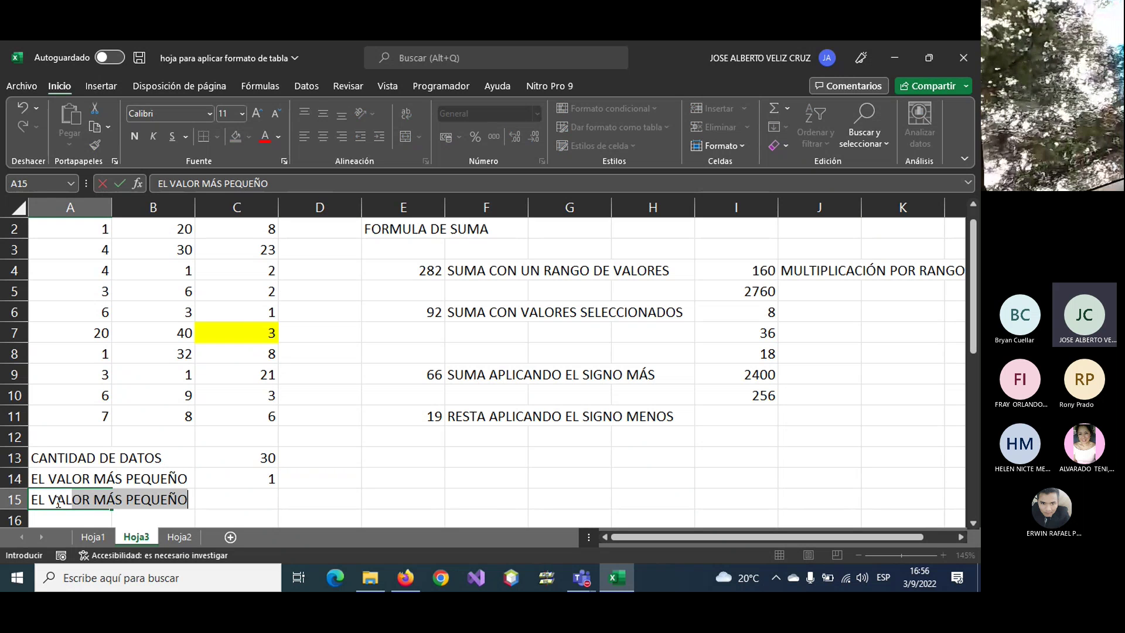
pyautogui.write('LOR MÁS GRAND')
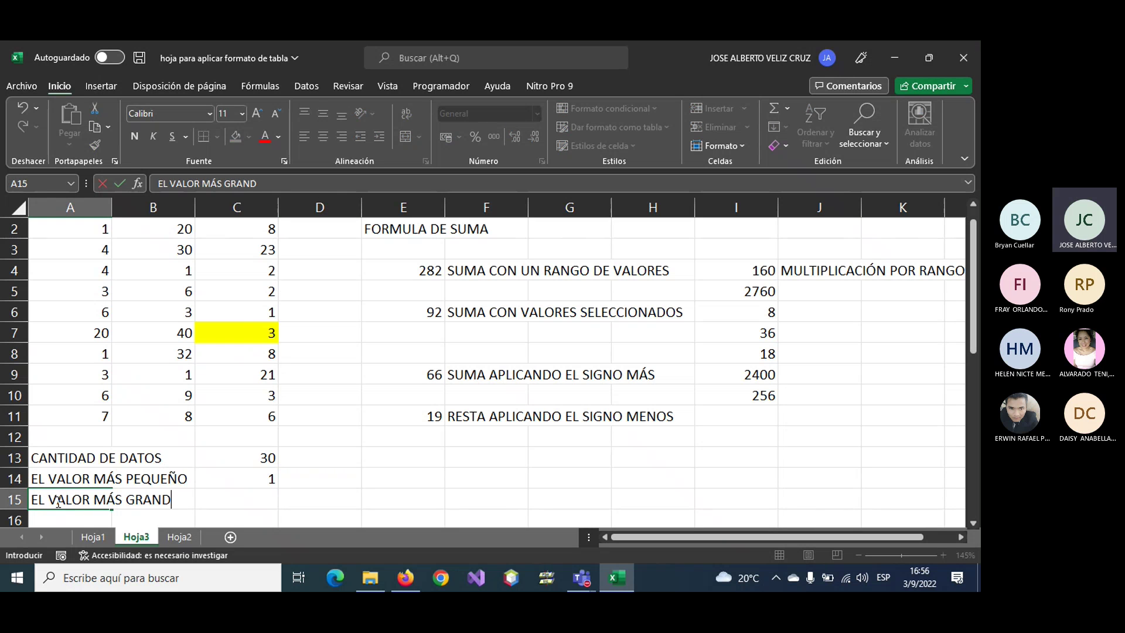
pyautogui.write('E')
pyautogui.press('Tab')
pyautogui.press('Tab')
pyautogui.write('=')
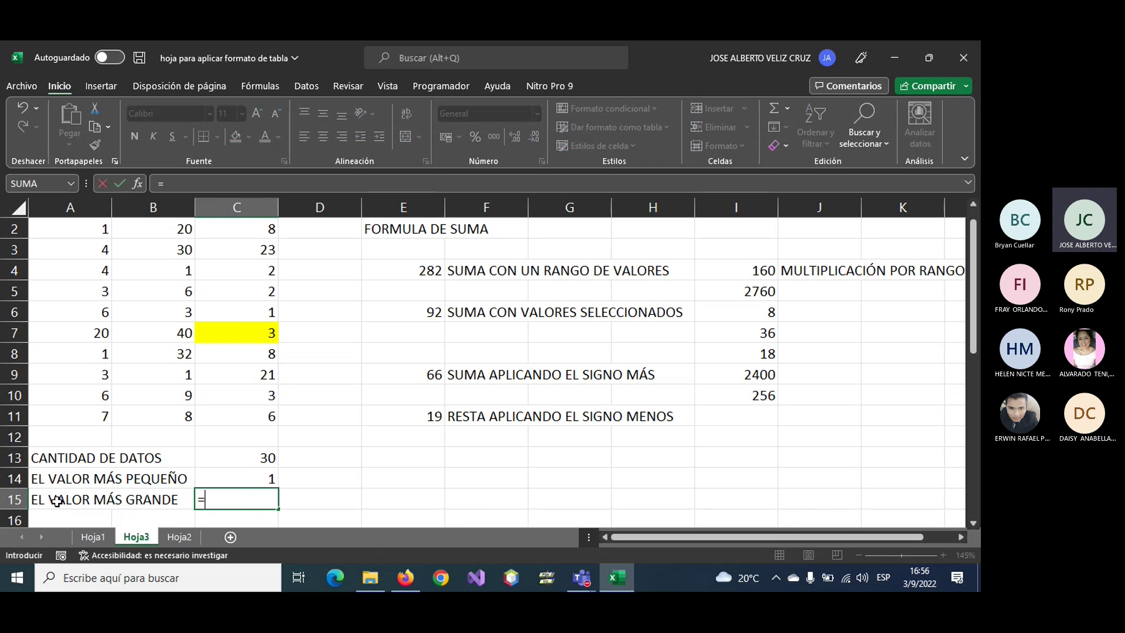
pyautogui.write('MAX(')
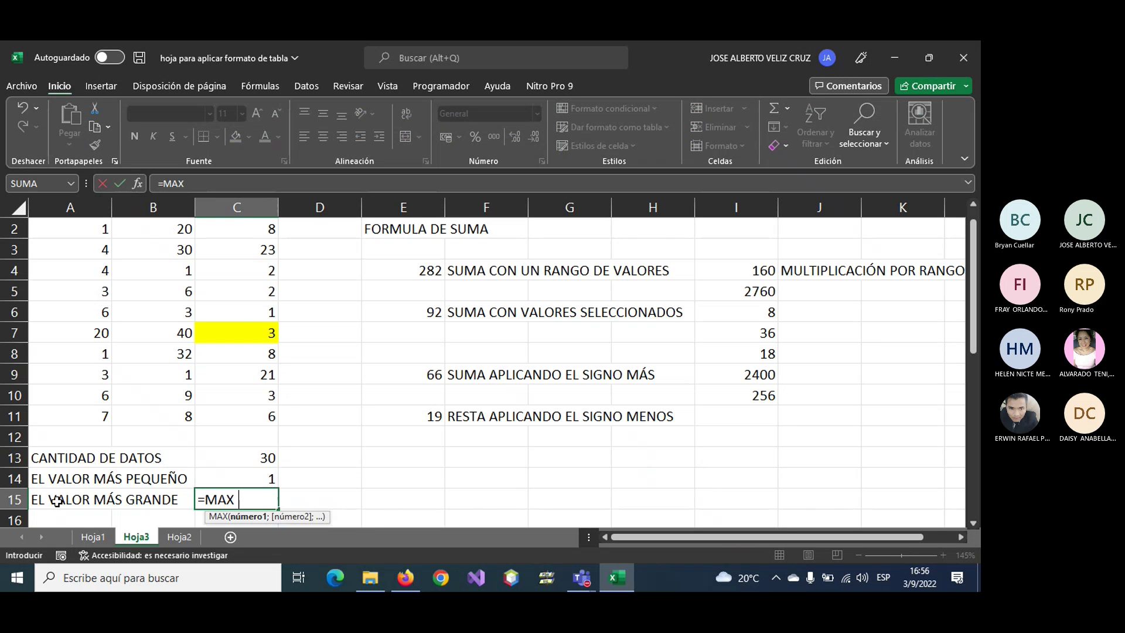
pyautogui.click(79, 235)
pyautogui.moveTo(79, 234); pyautogui.dragTo(228, 415)
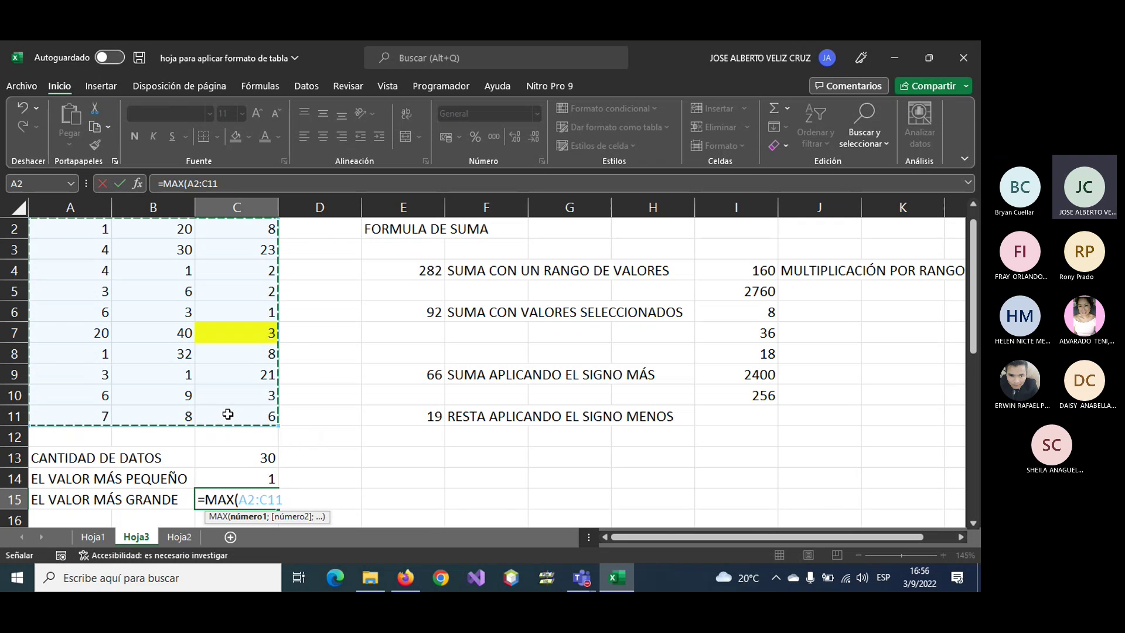
pyautogui.write(')')
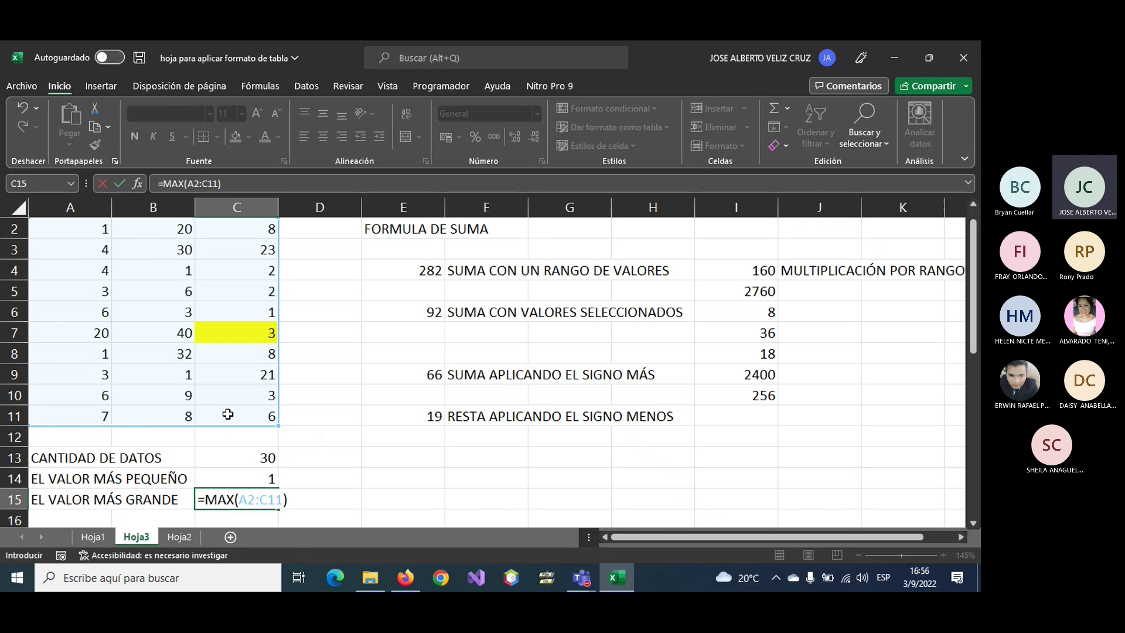
pyautogui.press('Return')
pyautogui.scroll(1, 468, 463)
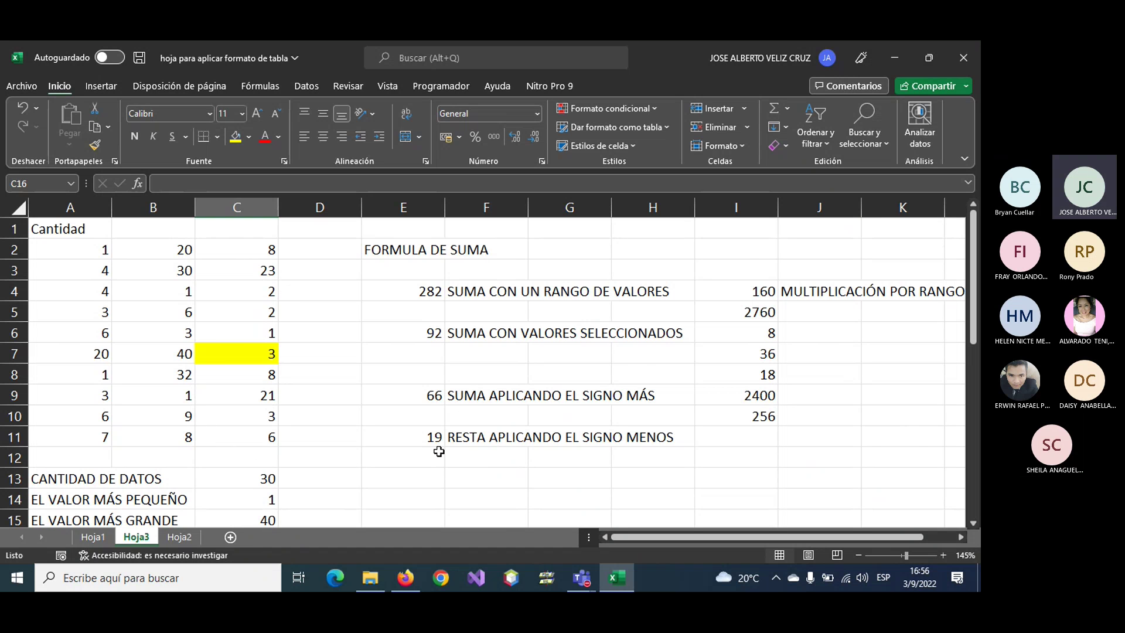
pyautogui.scroll(-1, 372, 464)
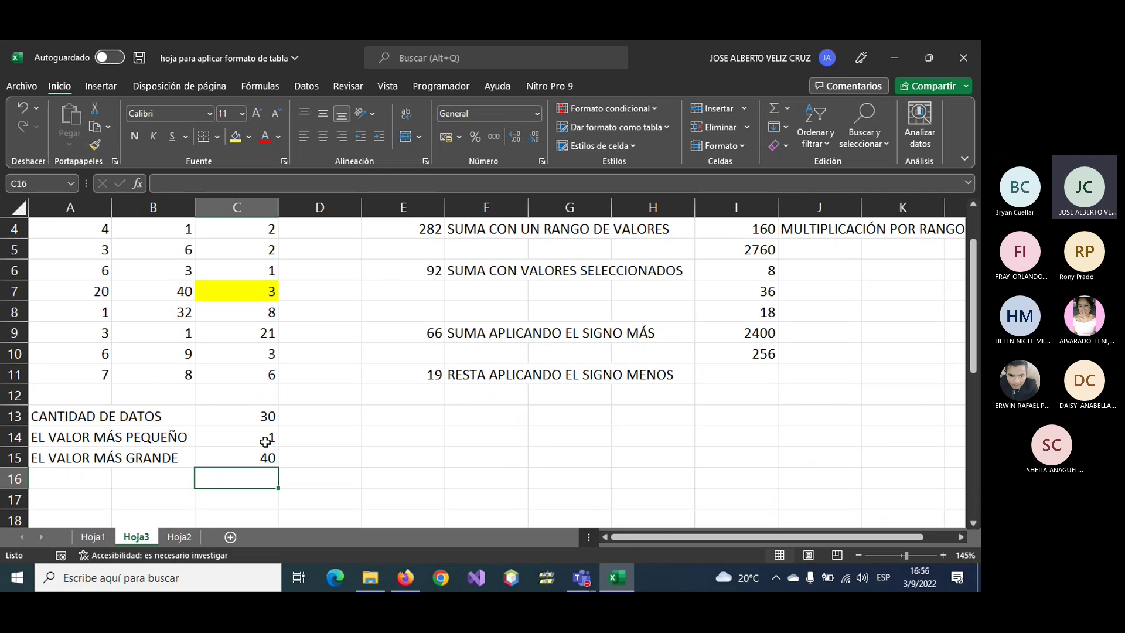
pyautogui.scroll(1, 265, 441)
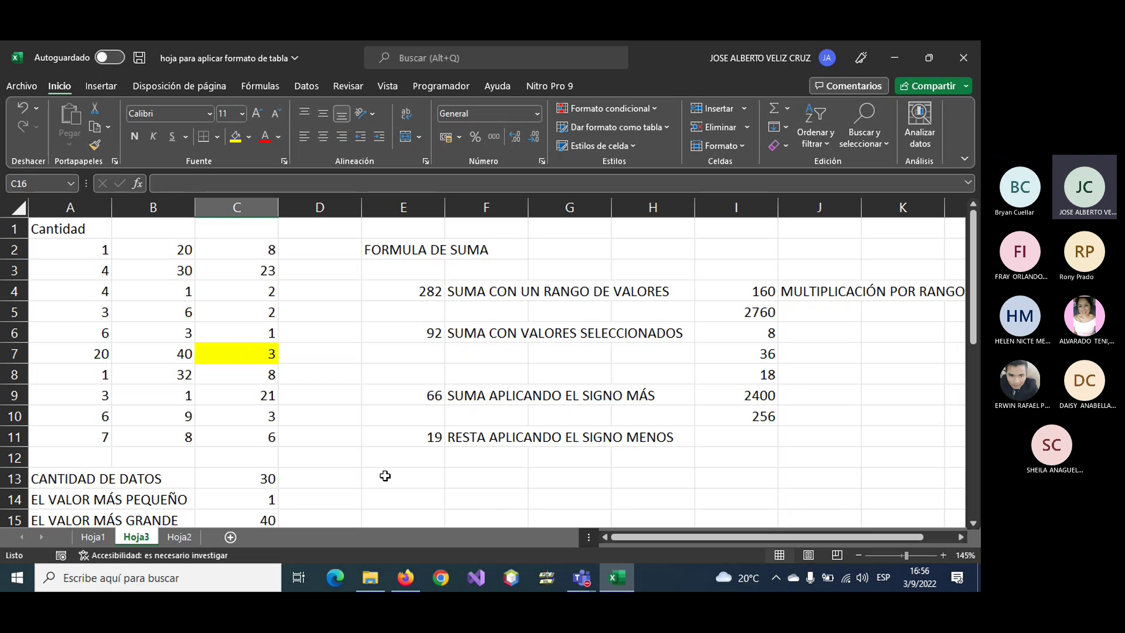
# - Enter the incomplete formula =DIVI in E13, which returns #¿NOMBRE?
pyautogui.click(385, 476)
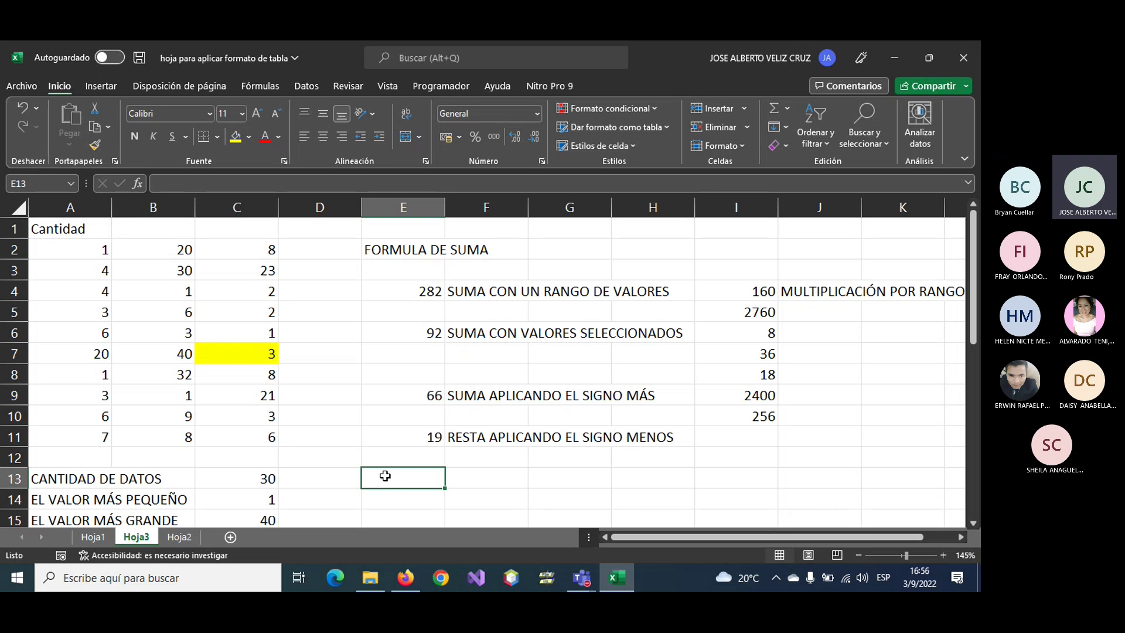
pyautogui.write('=DIVI')
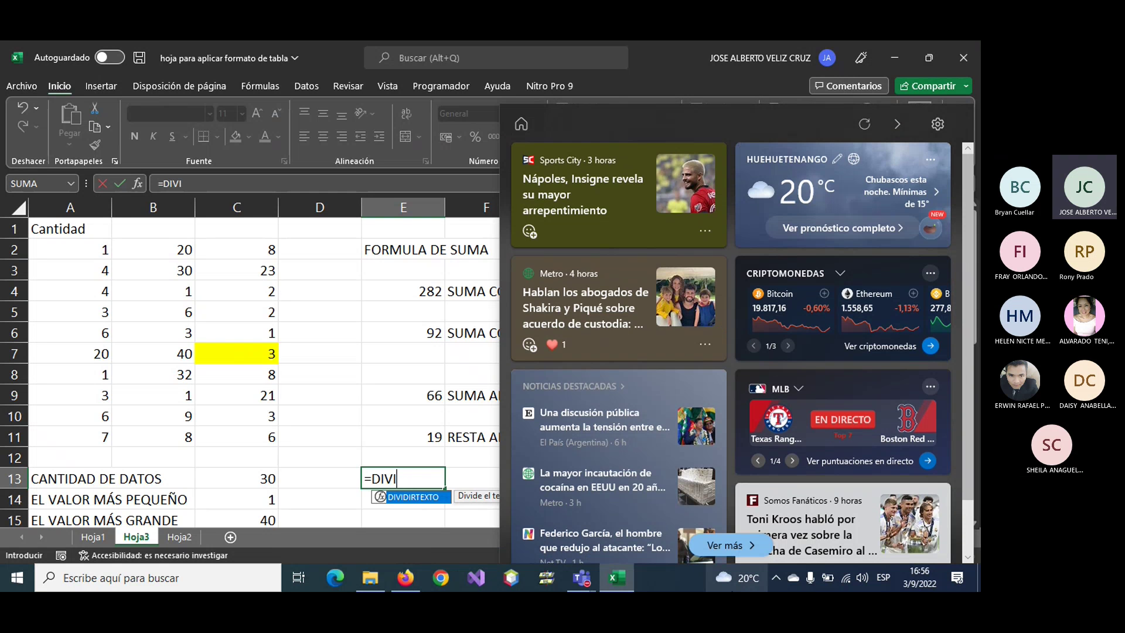
pyautogui.click(389, 421)
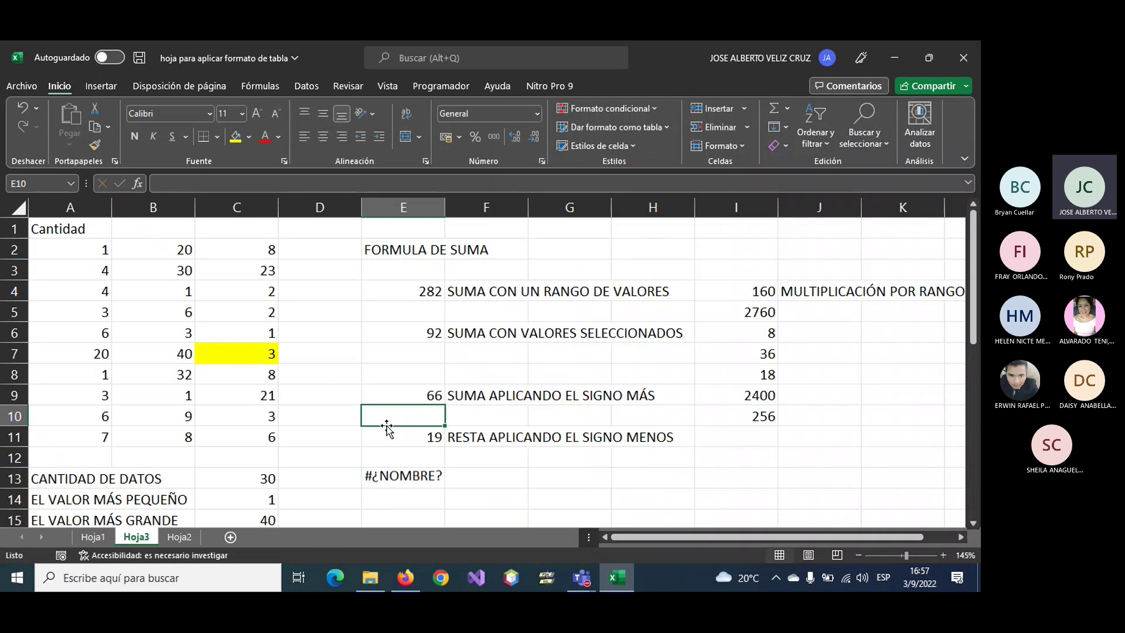
pyautogui.click(403, 480)
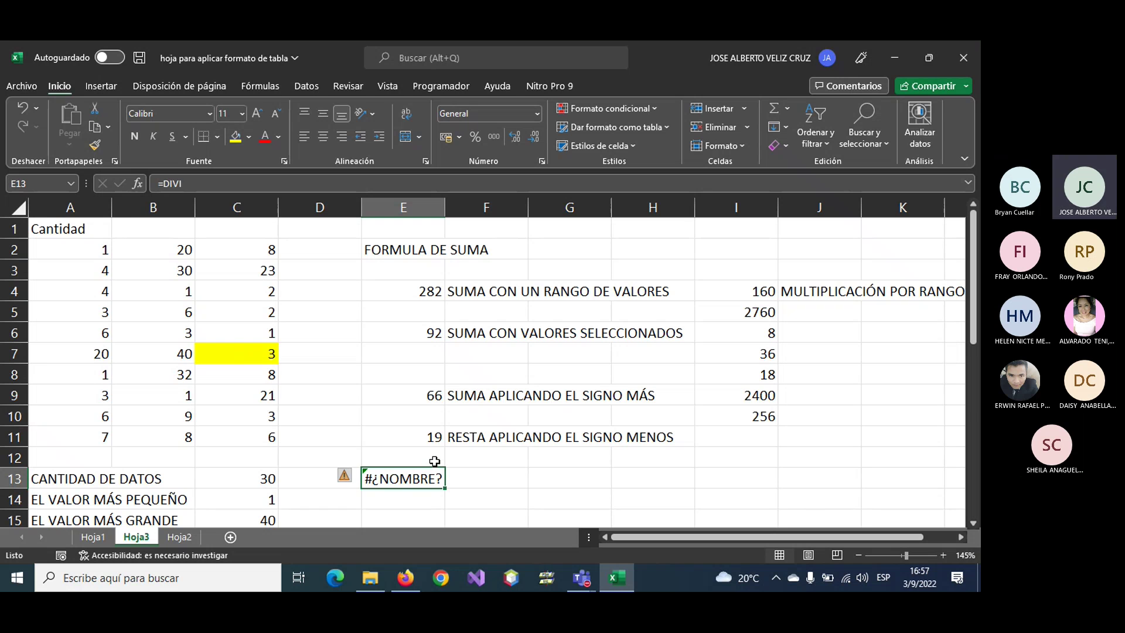
# - Replace the broken formula in E13 with =C10/C11
pyautogui.press('Delete')
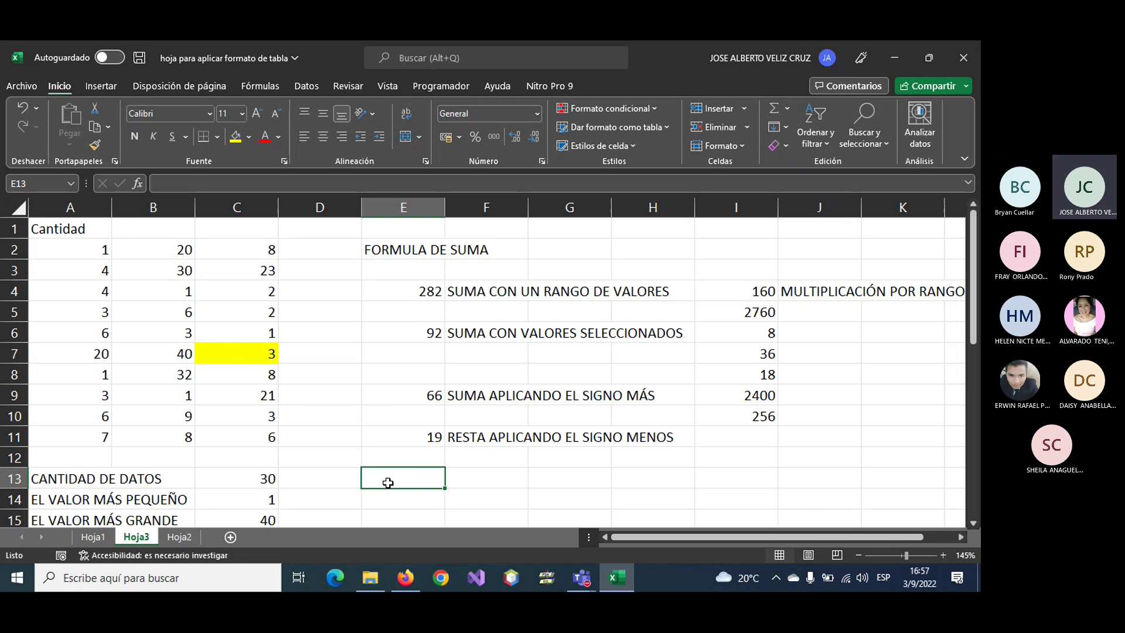
pyautogui.write('=')
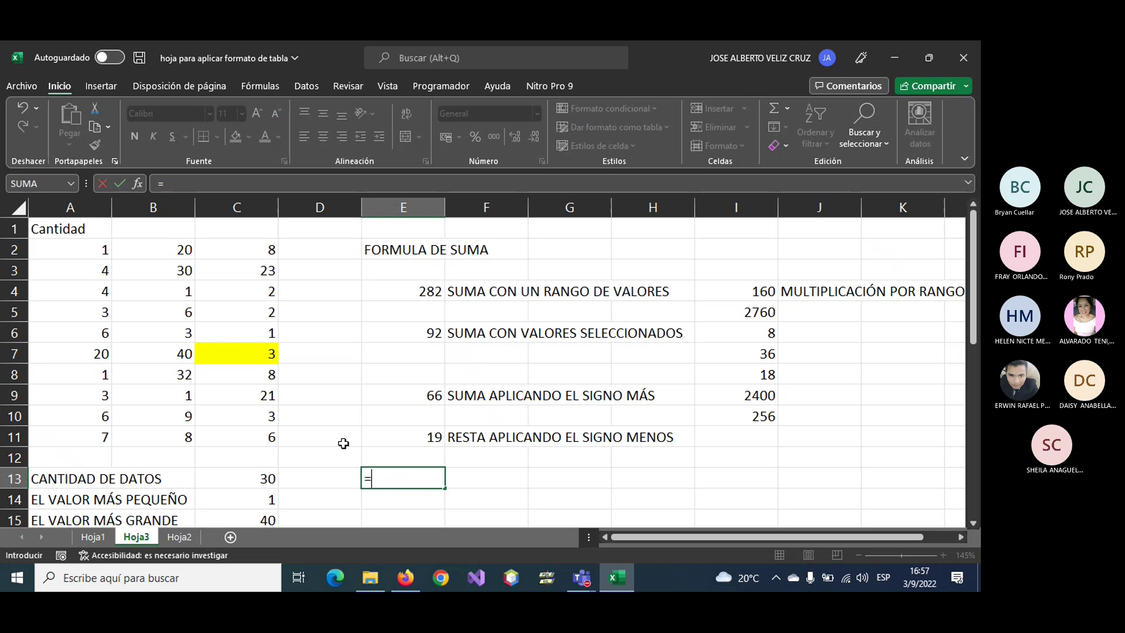
pyautogui.click(259, 412)
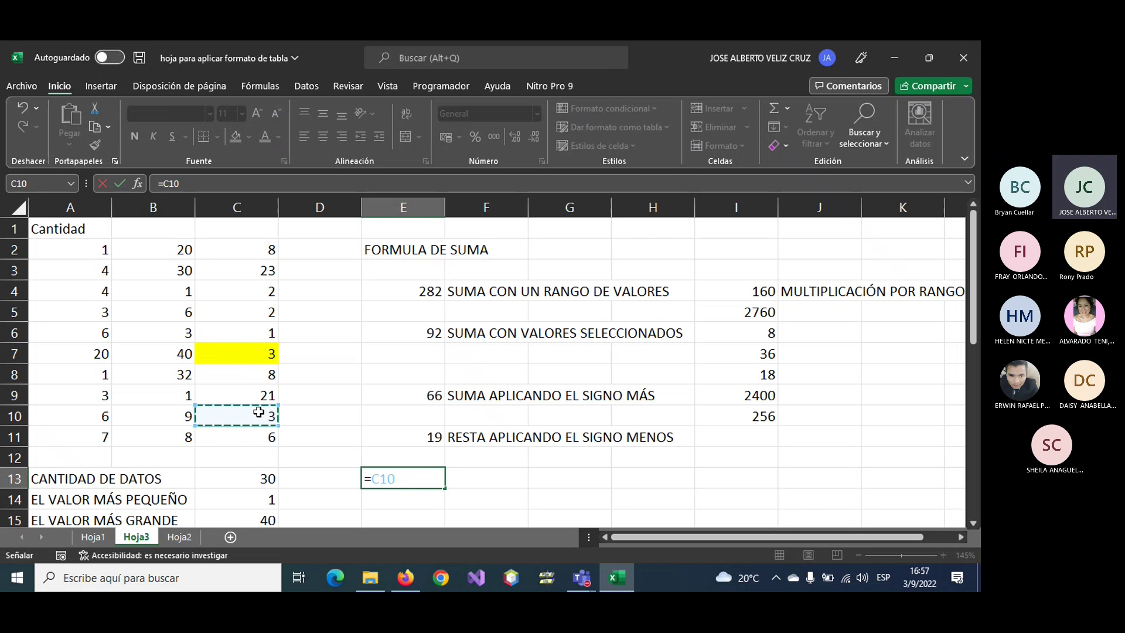
pyautogui.write('/')
pyautogui.click(267, 437)
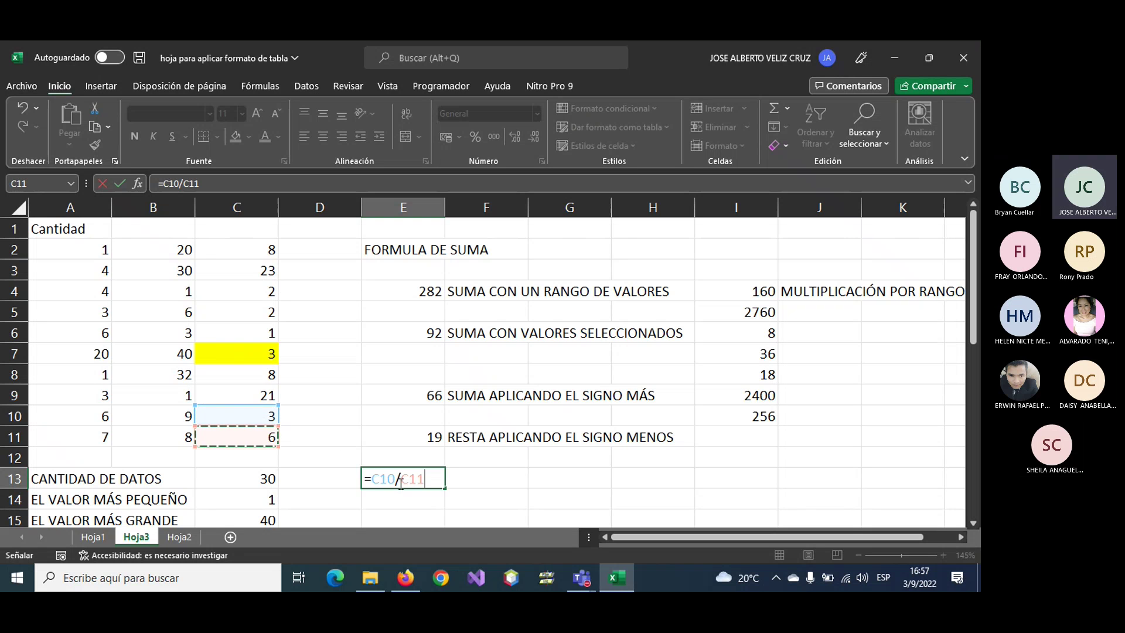
pyautogui.press('Return')
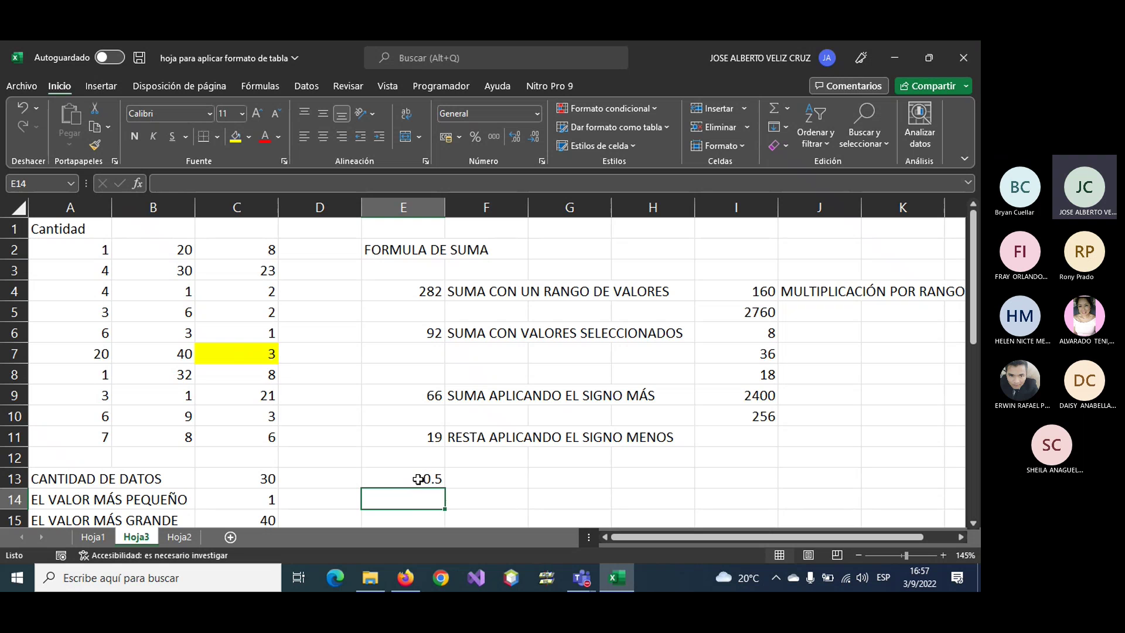
# - Copy the E13 formula down into E14 and check both formulas with F2
pyautogui.click(418, 480)
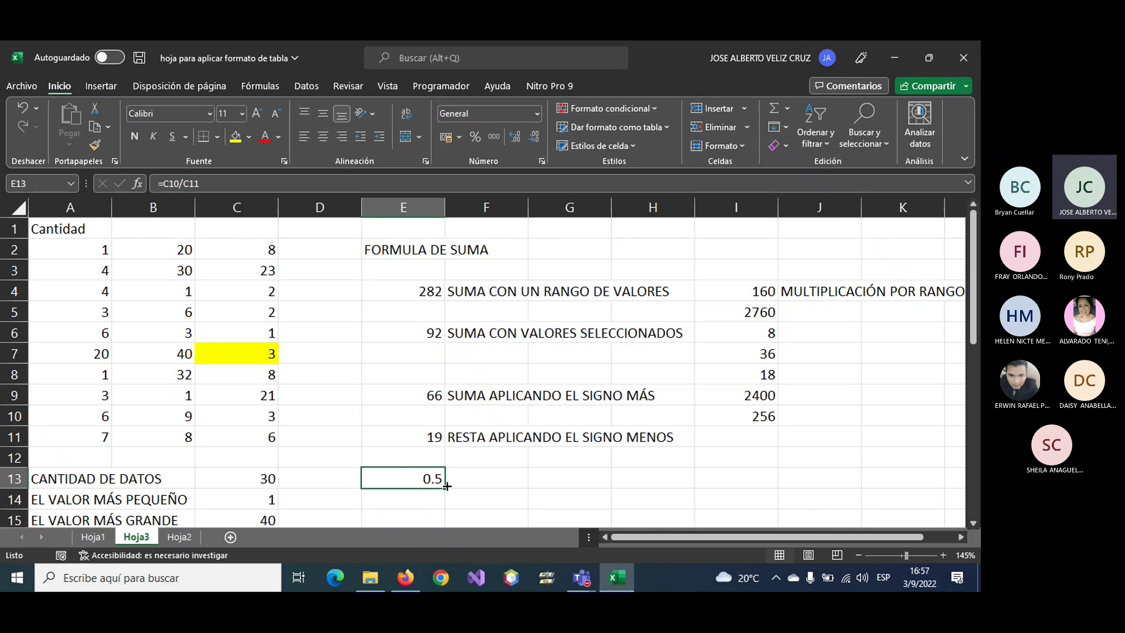
pyautogui.moveTo(445, 488); pyautogui.dragTo(449, 508)
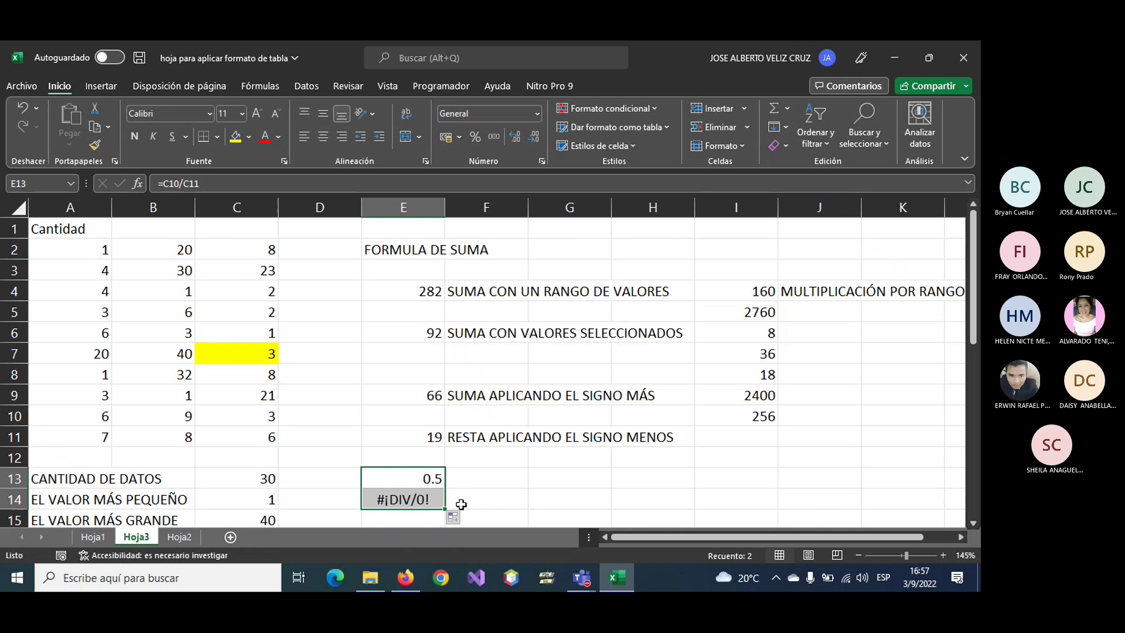
pyautogui.click(419, 503)
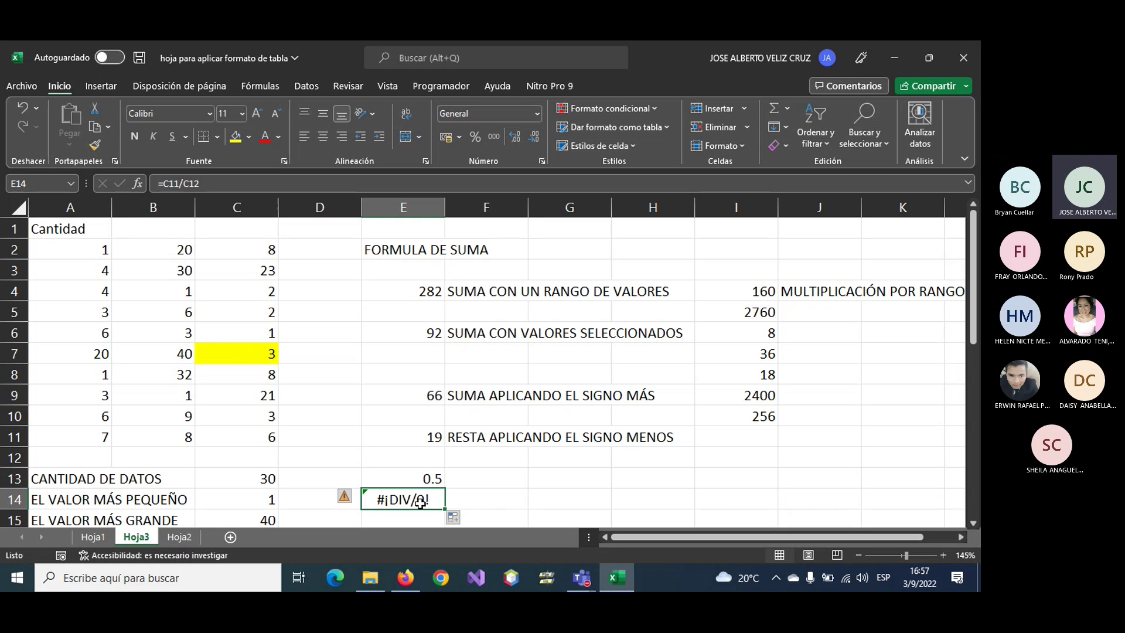
pyautogui.click(411, 477)
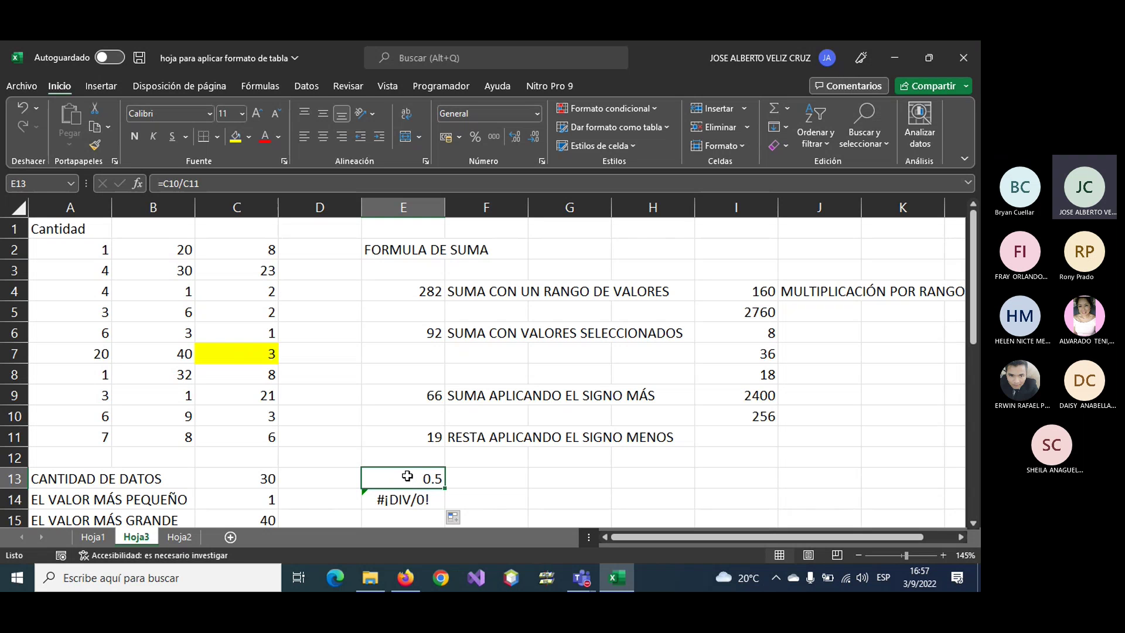
pyautogui.press('F2')
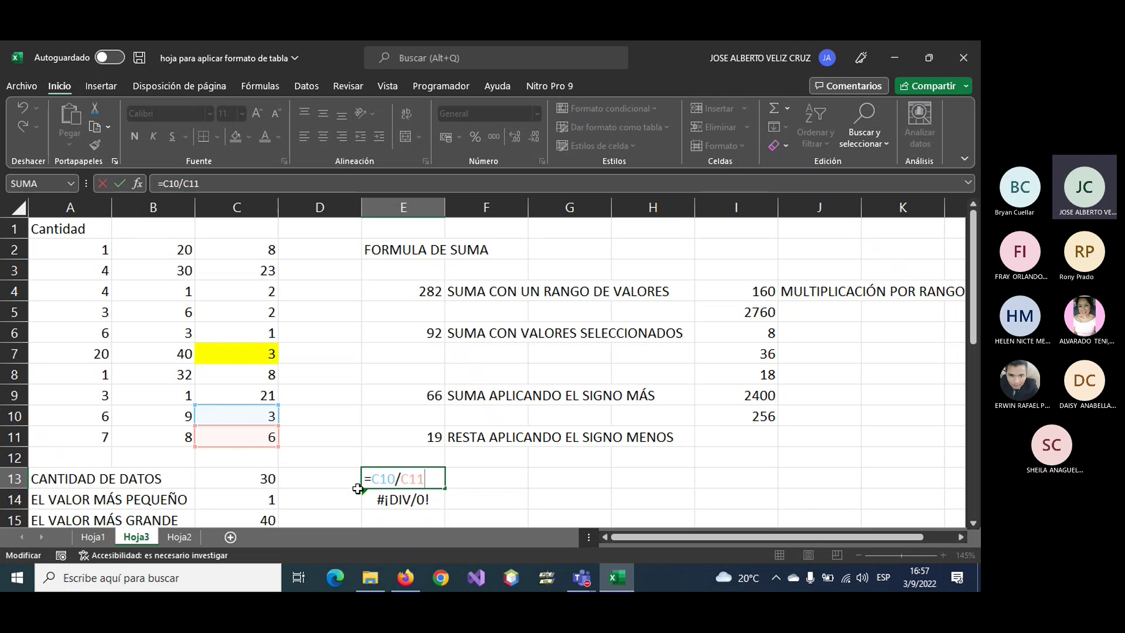
pyautogui.press('Return')
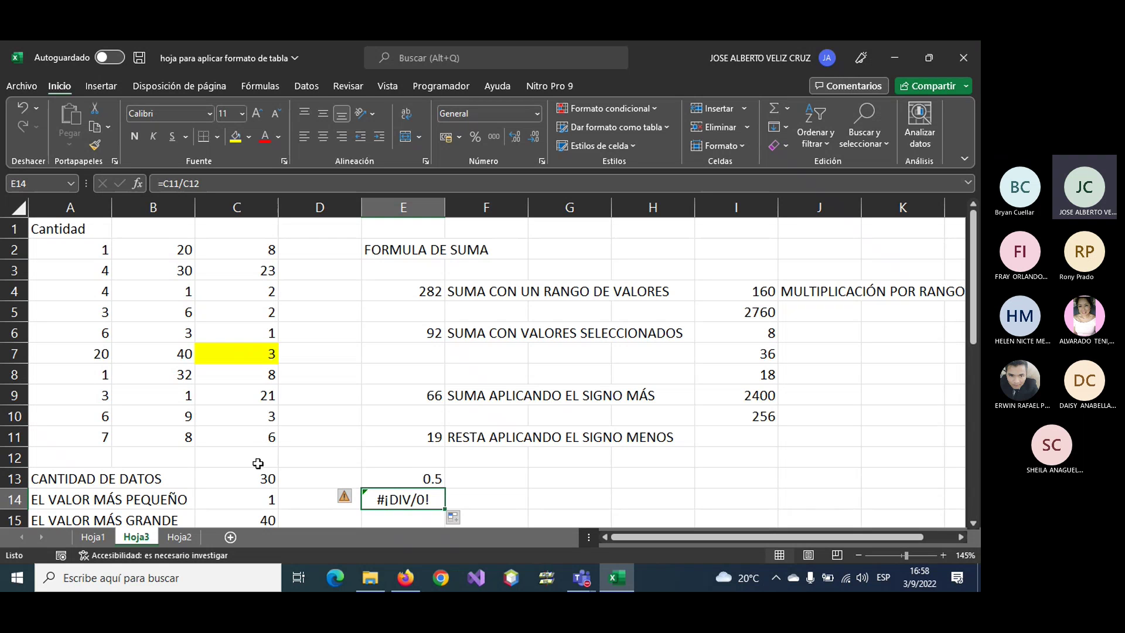
pyautogui.press('F2')
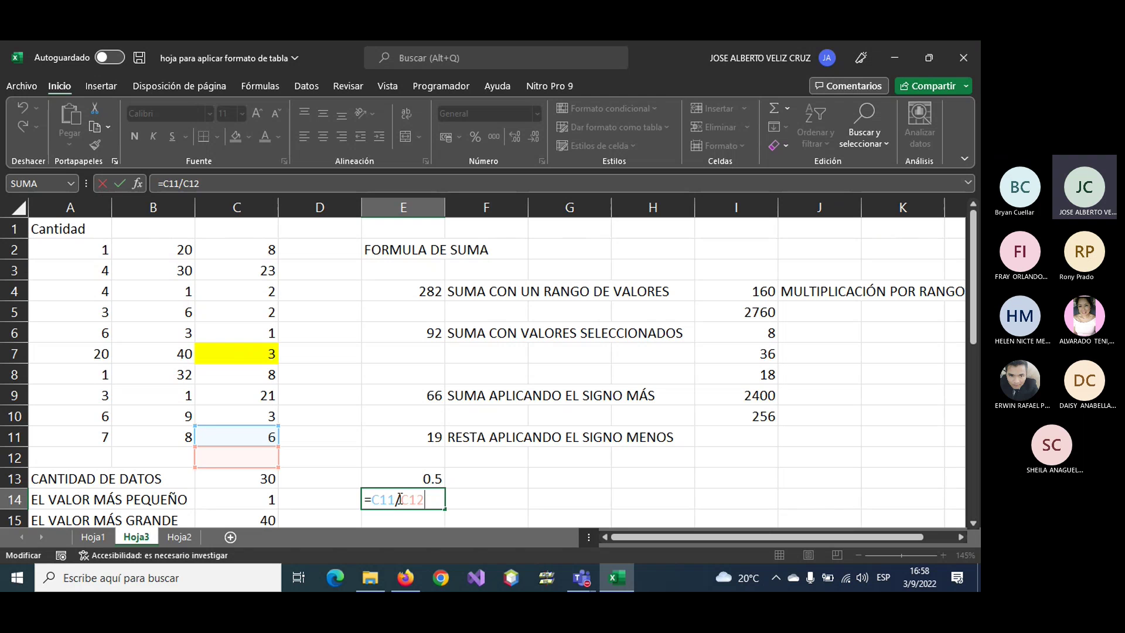
pyautogui.hotkey('ctrl', 'Return')
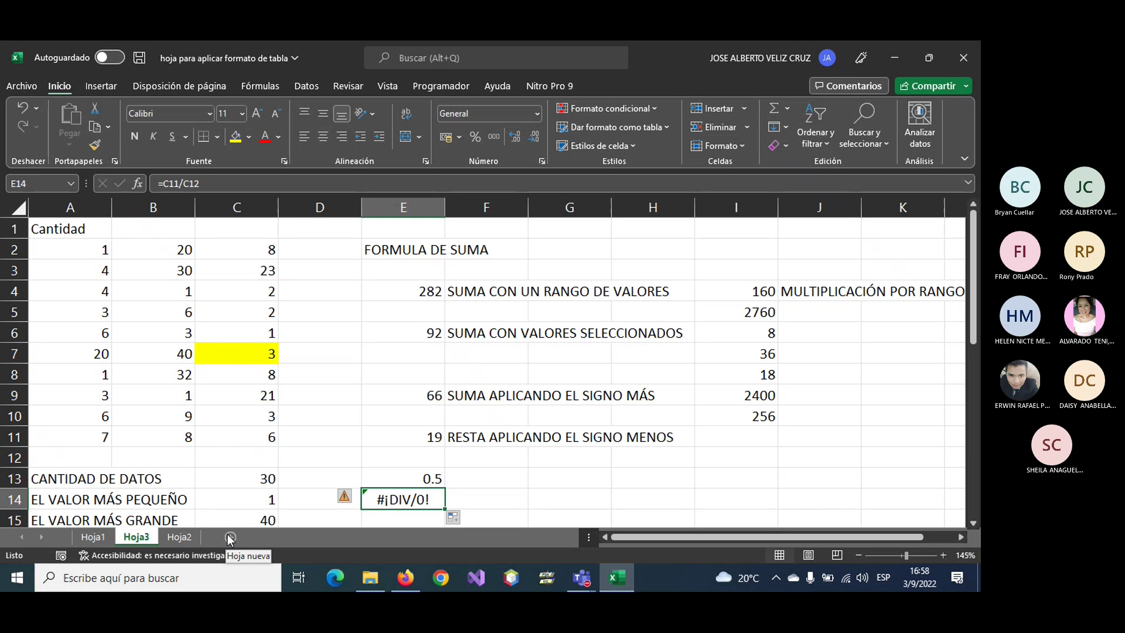
# - Add a new sheet titled 'LA EMPRESA XYZ' in A1 and 'VENTAS POR MES' in A2
pyautogui.click(229, 537)
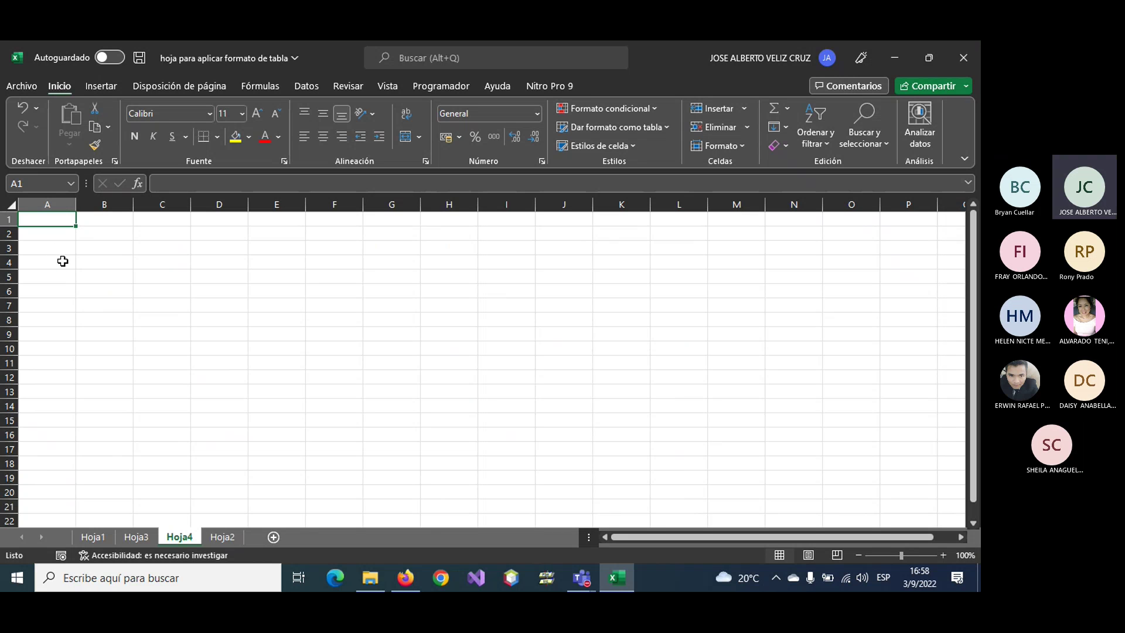
pyautogui.write('LA EMPRESA')
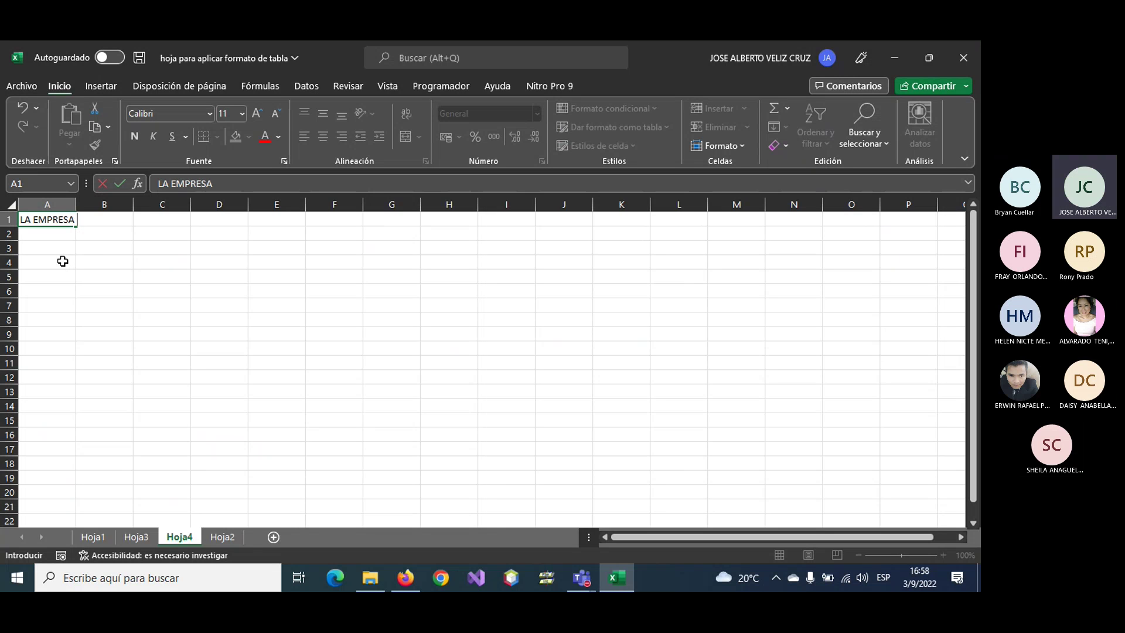
pyautogui.write(' XYZ')
pyautogui.press('Return')
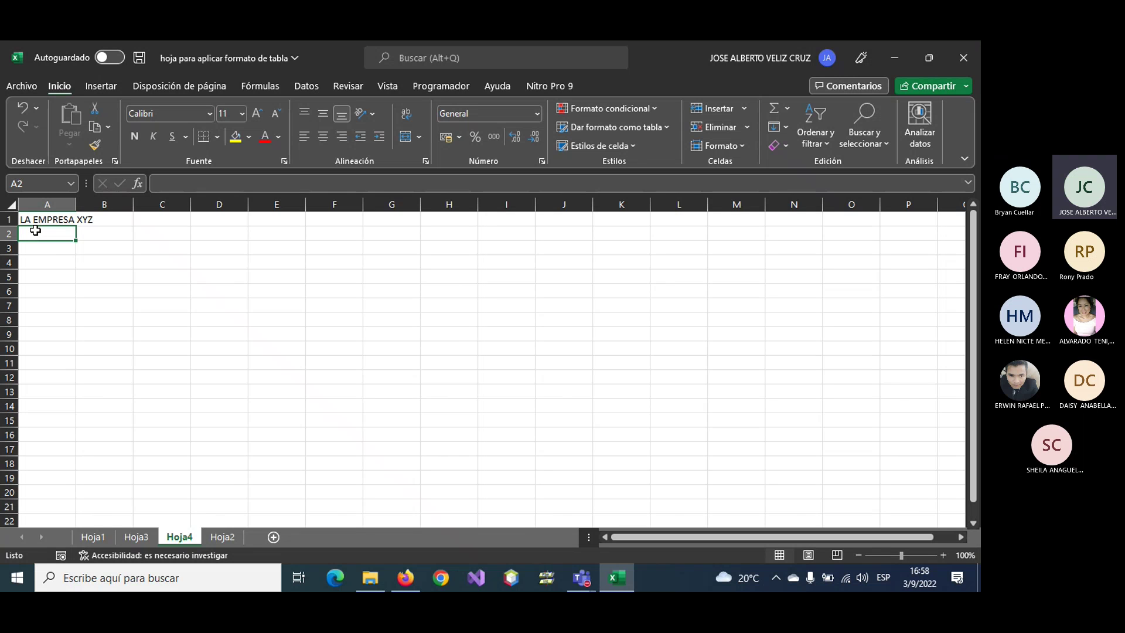
pyautogui.write('VENTAS')
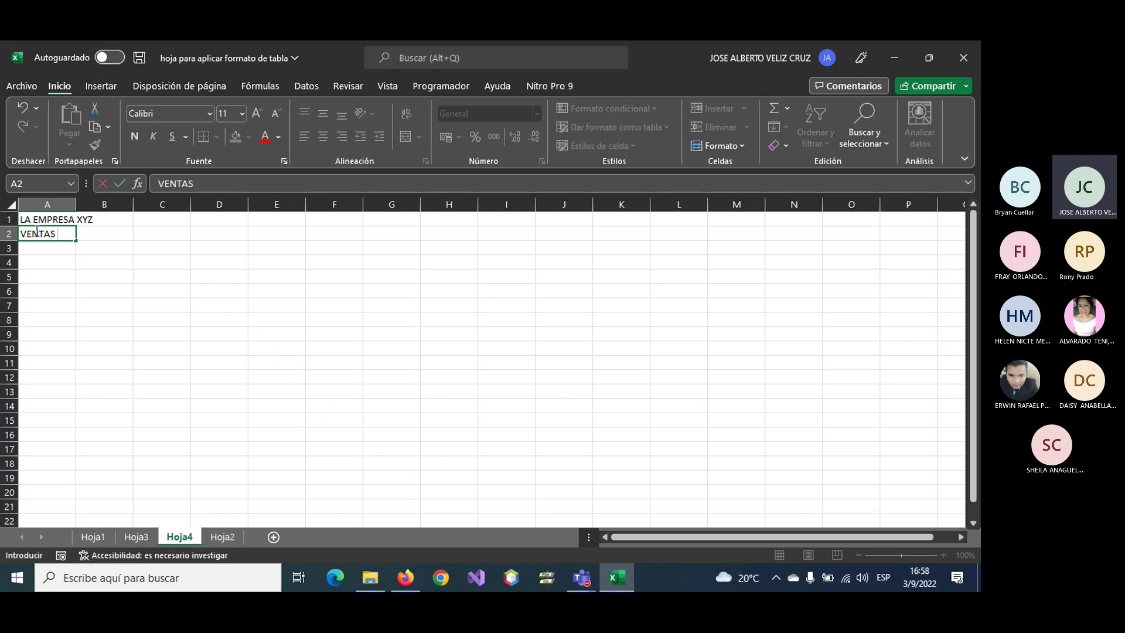
pyautogui.write(' POR MES')
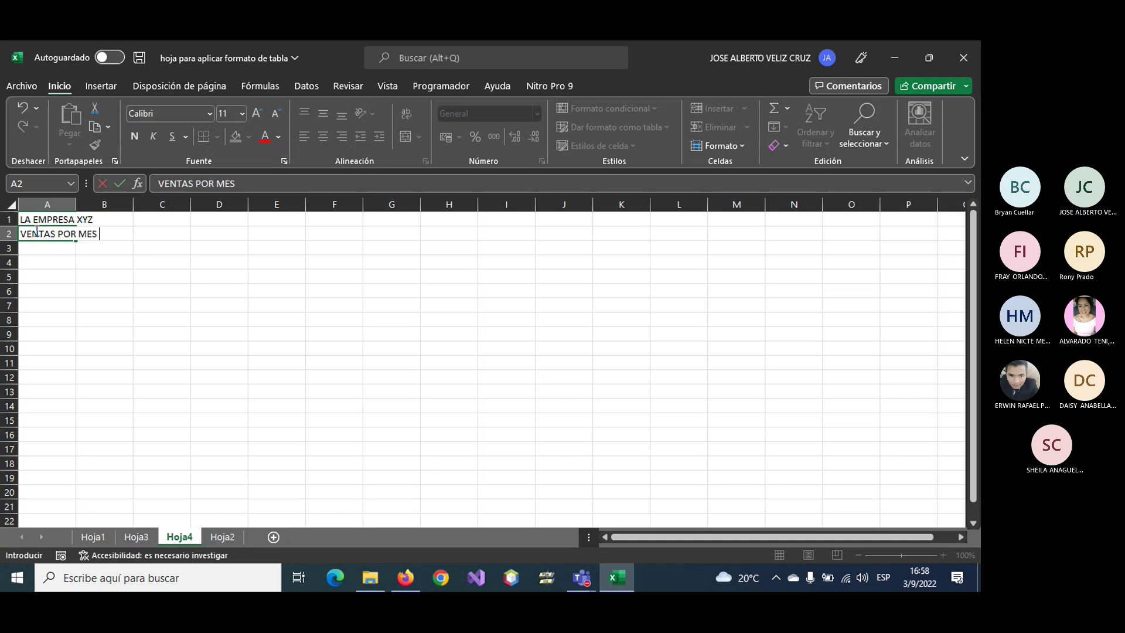
pyautogui.press('Return')
pyautogui.press('Return')
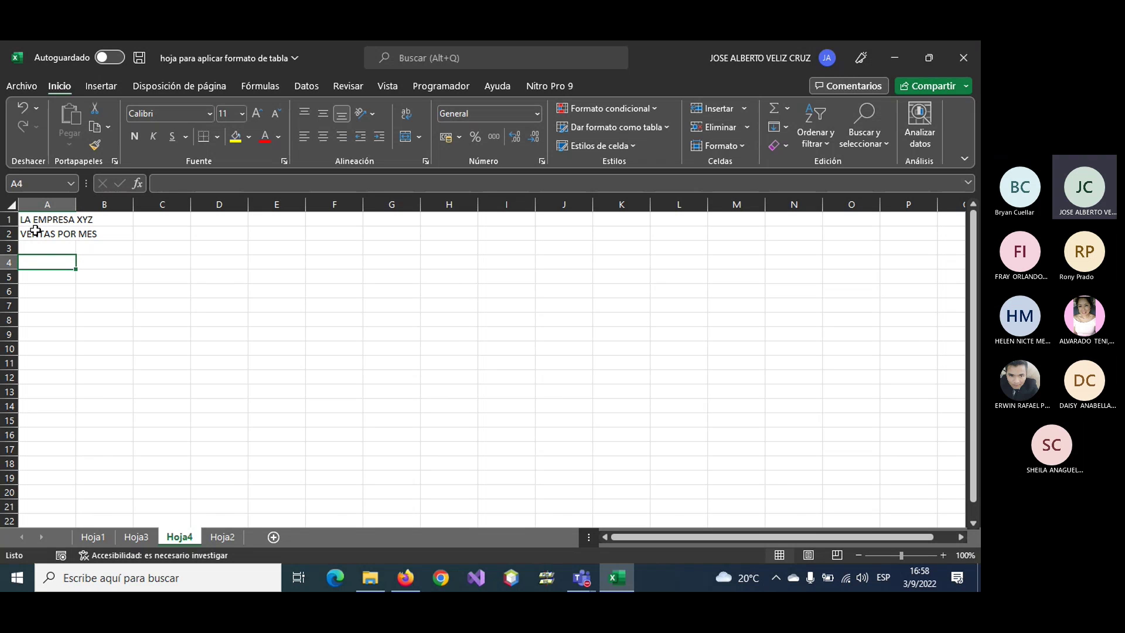
# - Enter headers PRODUCTOS, ENERO, FEBRERO, MARZO across row 4
pyautogui.write('P')
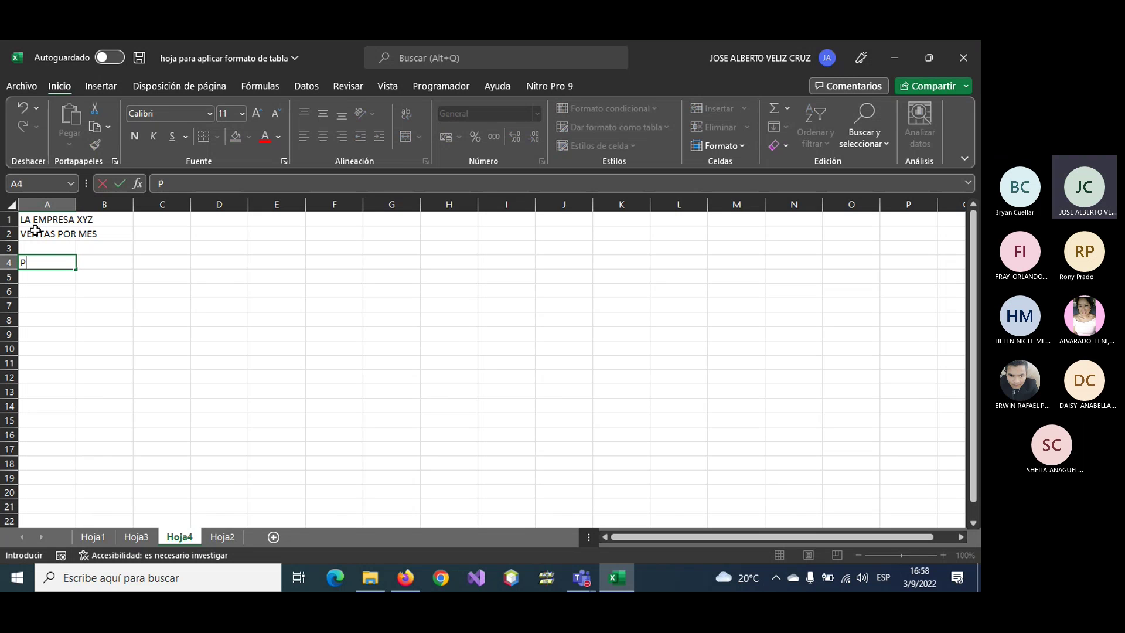
pyautogui.write('RODUCTOS ')
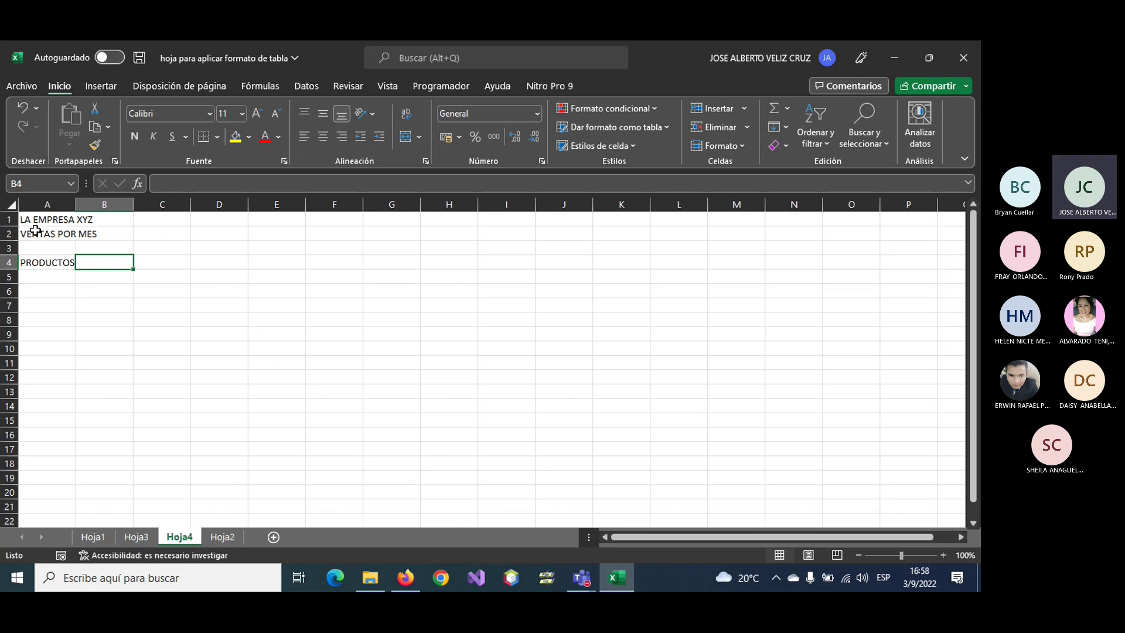
pyautogui.write('ENE')
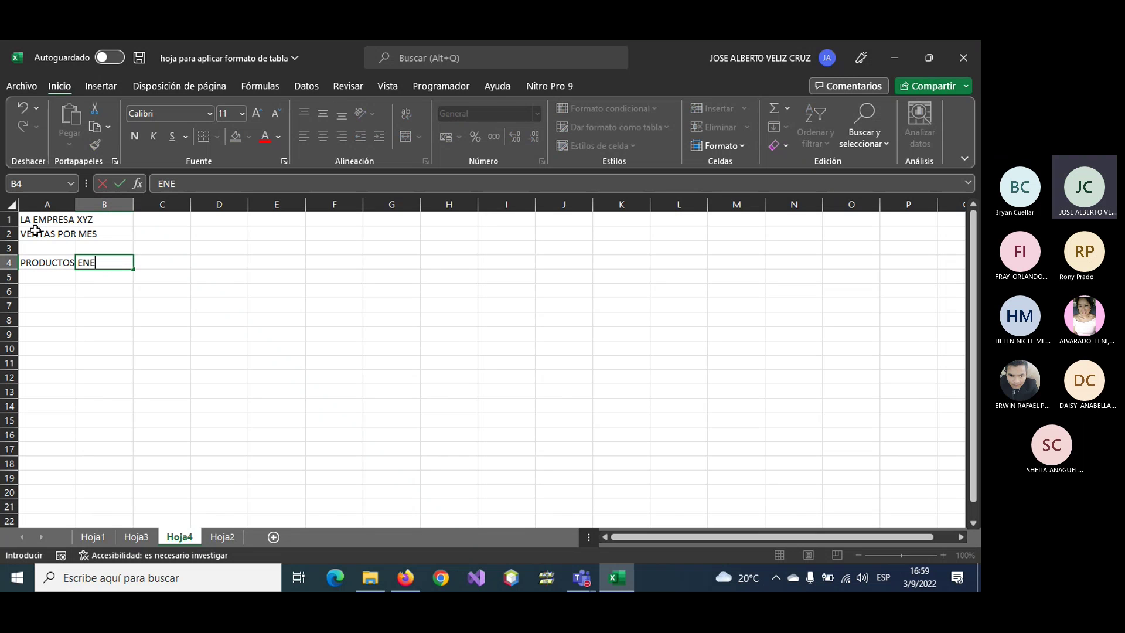
pyautogui.write('RO')
pyautogui.press('Tab')
pyautogui.write('FEBR')
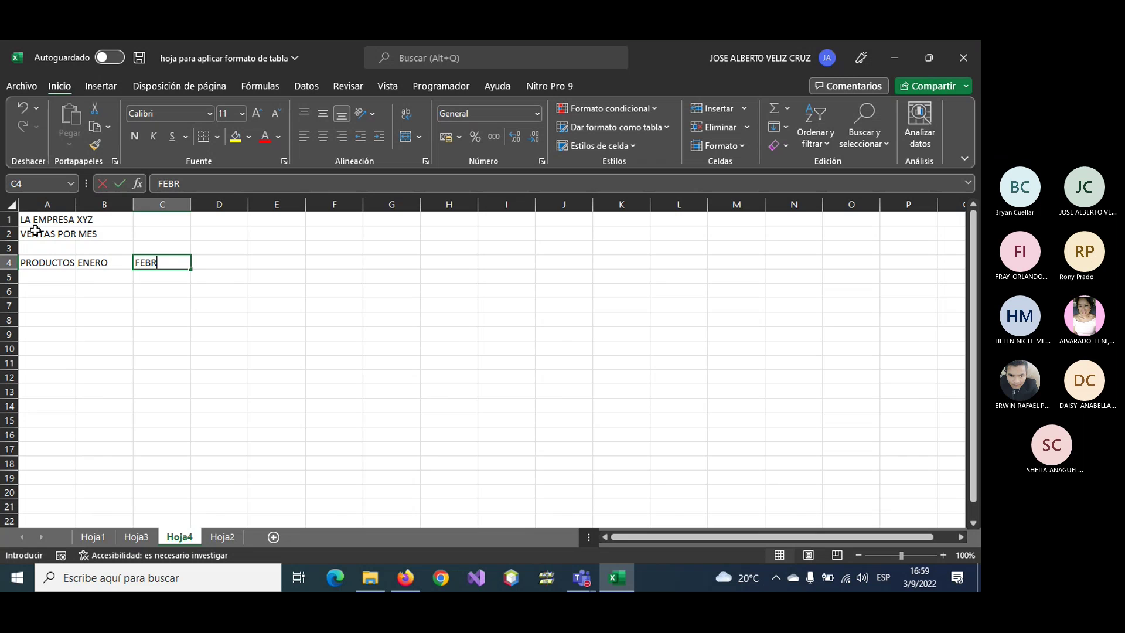
pyautogui.write('ERO')
pyautogui.press('Tab')
pyautogui.write('M')
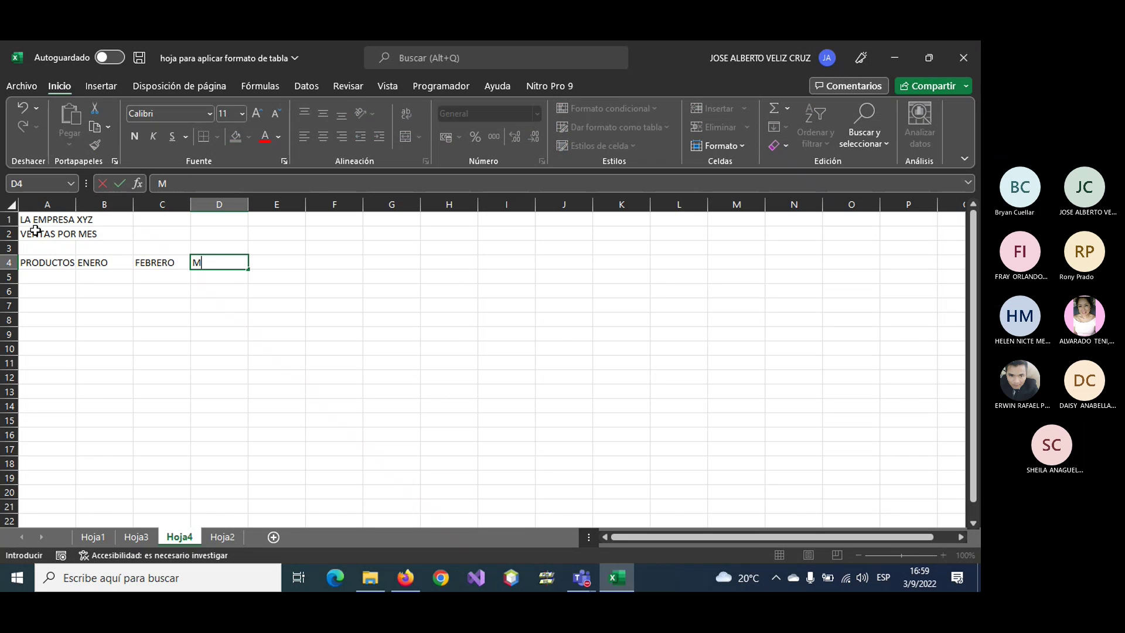
pyautogui.write('ARZO')
pyautogui.press('Tab')
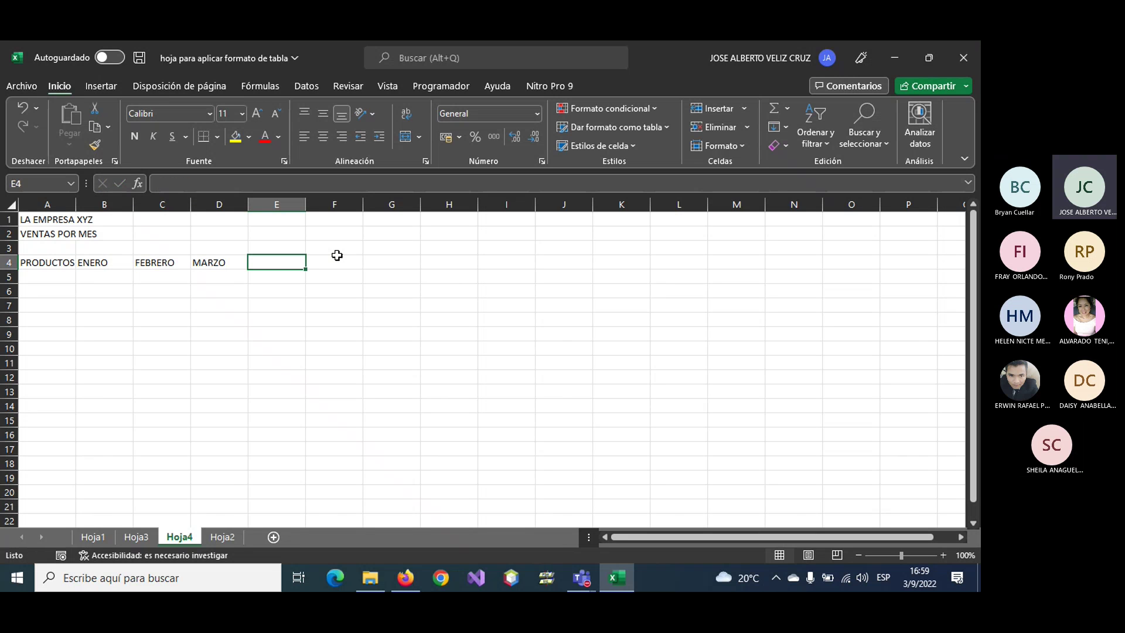
# - Extend the month headers from MARZO through DICIEMBRE in row 4
pyautogui.moveTo(112, 265); pyautogui.dragTo(200, 269)
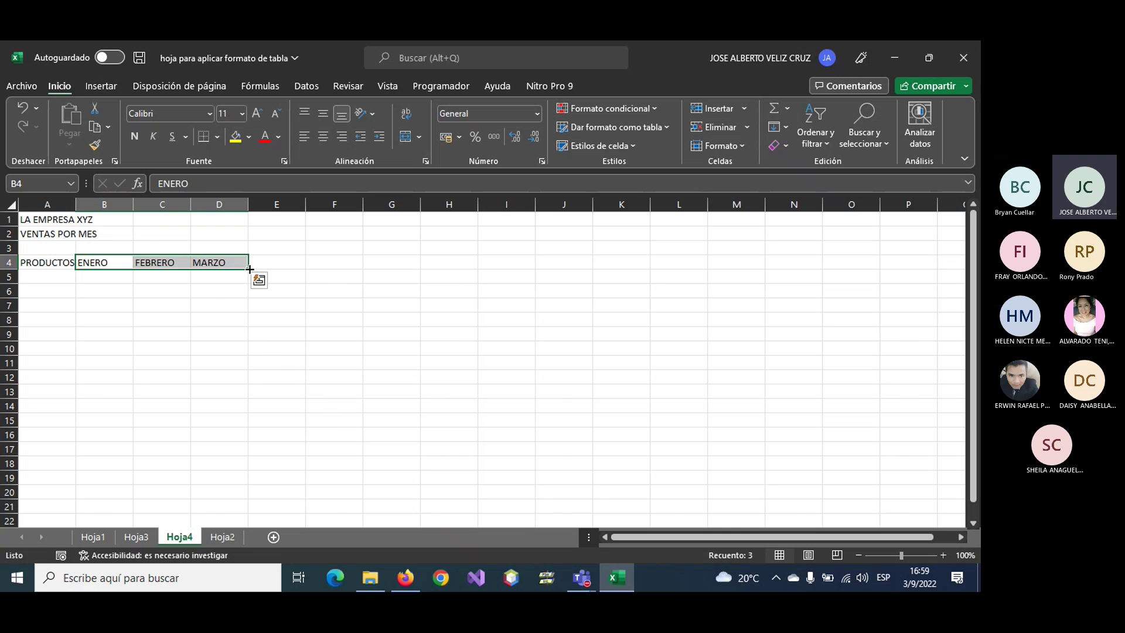
pyautogui.moveTo(250, 269); pyautogui.dragTo(748, 270)
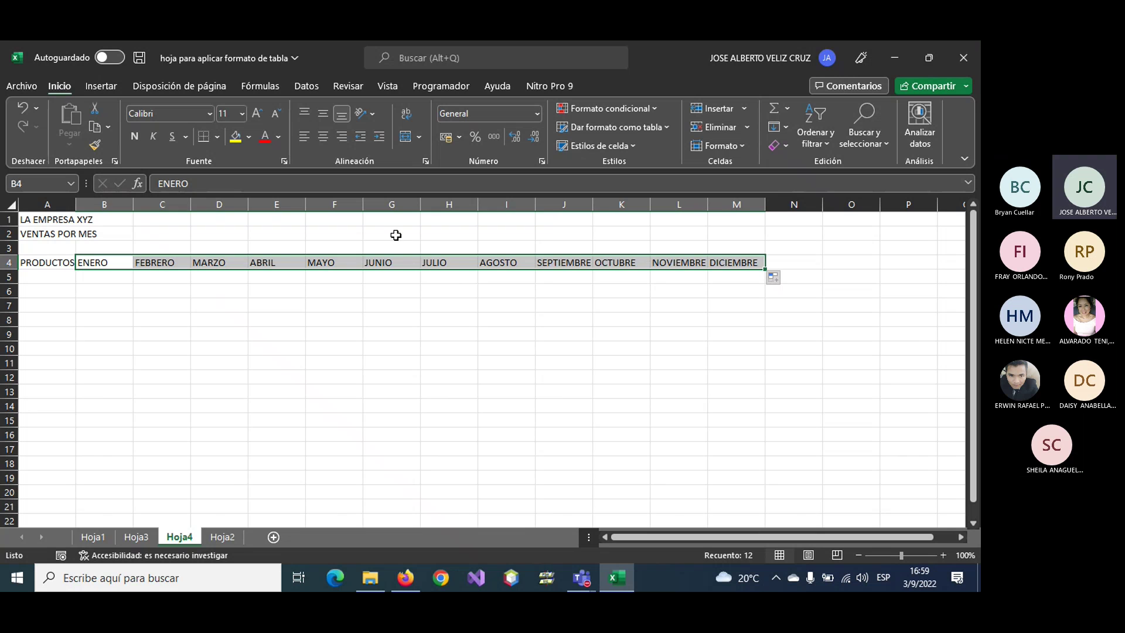
pyautogui.moveTo(49, 262)
pyautogui.mouseDown()
pyautogui.moveTo(597, 263)
pyautogui.moveTo(733, 276)
pyautogui.mouseUp()
pyautogui.hotkey('shift', 'Up')
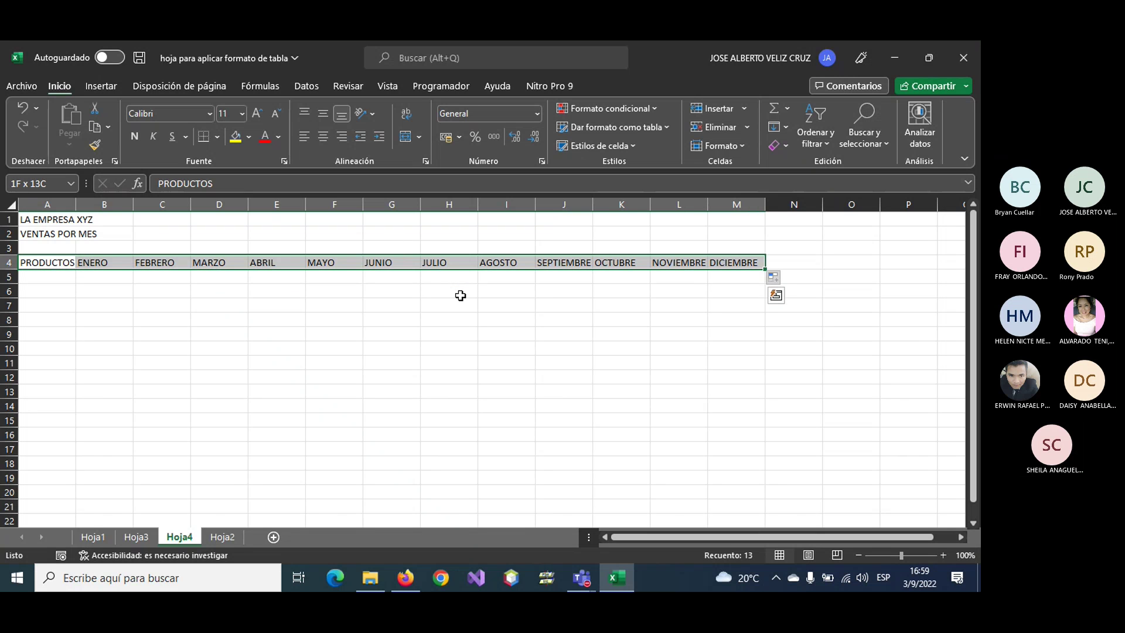
# - Centre the A4:M4 headers horizontally and vertically, and autofit column A
pyautogui.click(322, 137)
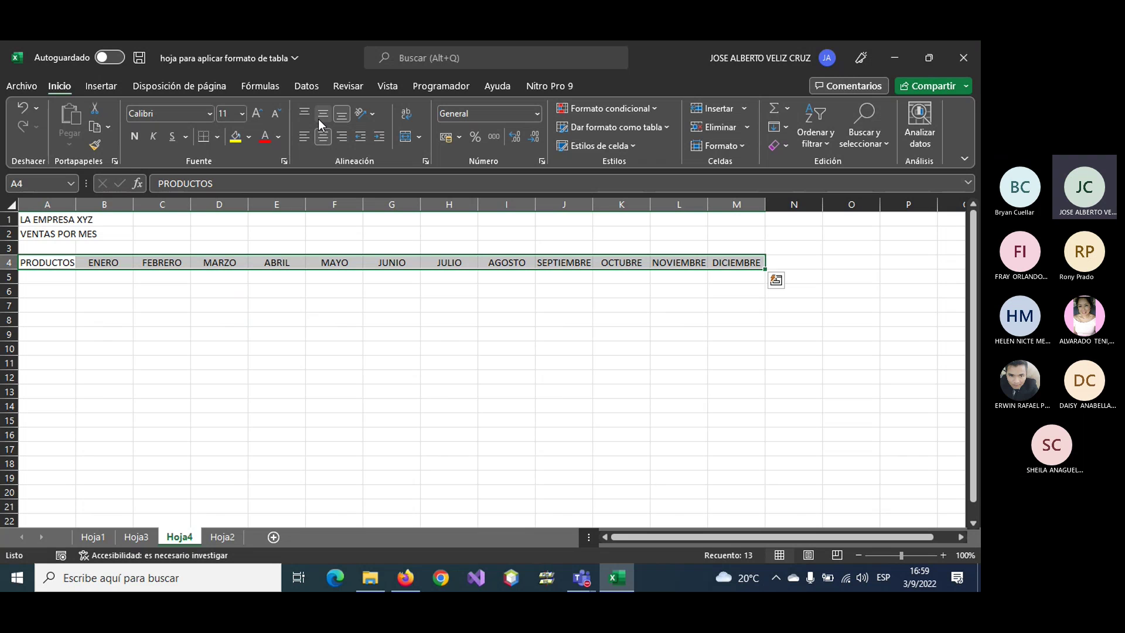
pyautogui.click(318, 119)
pyautogui.doubleClick(76, 204)
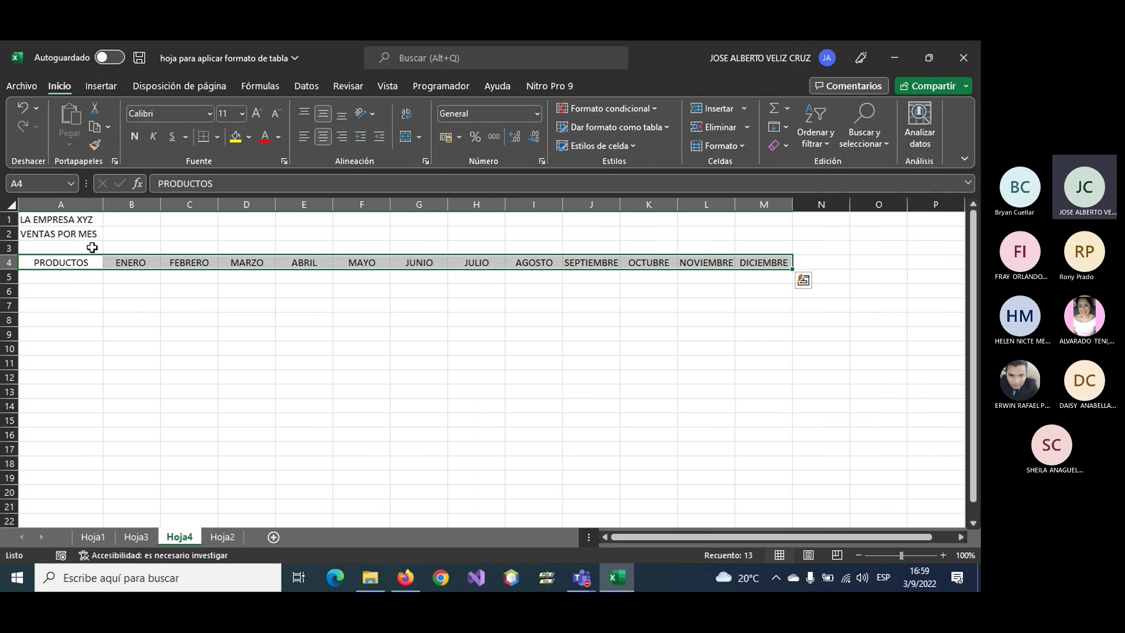
pyautogui.click(188, 302)
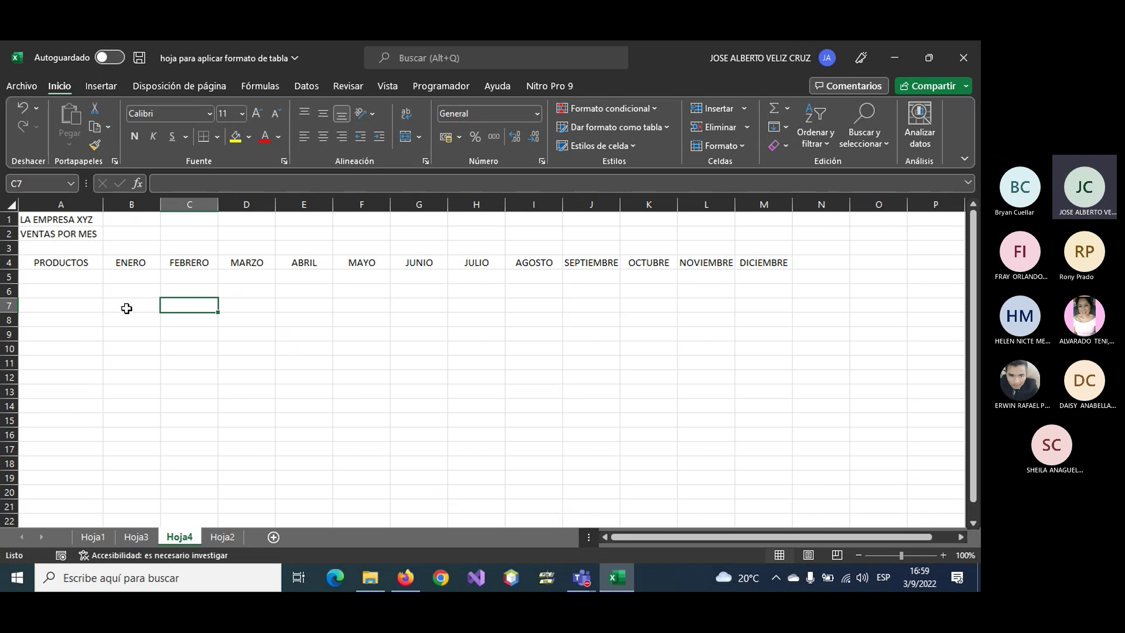
# - Copy the product names C2:C16 from Hoja1
pyautogui.click(129, 539)
pyautogui.click(94, 538)
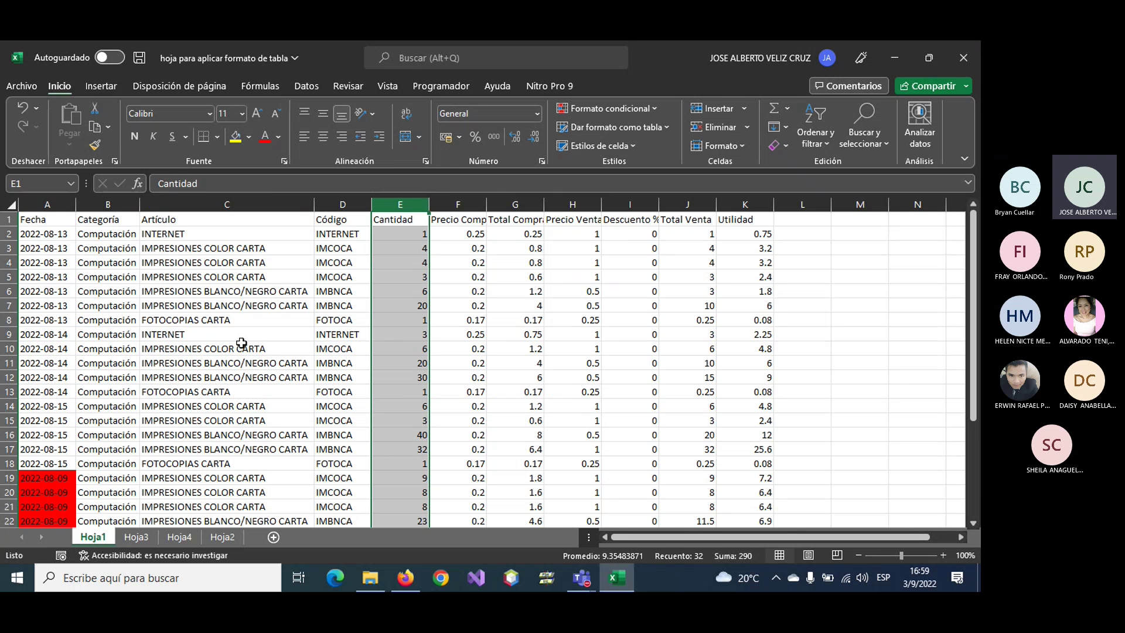
pyautogui.click(194, 236)
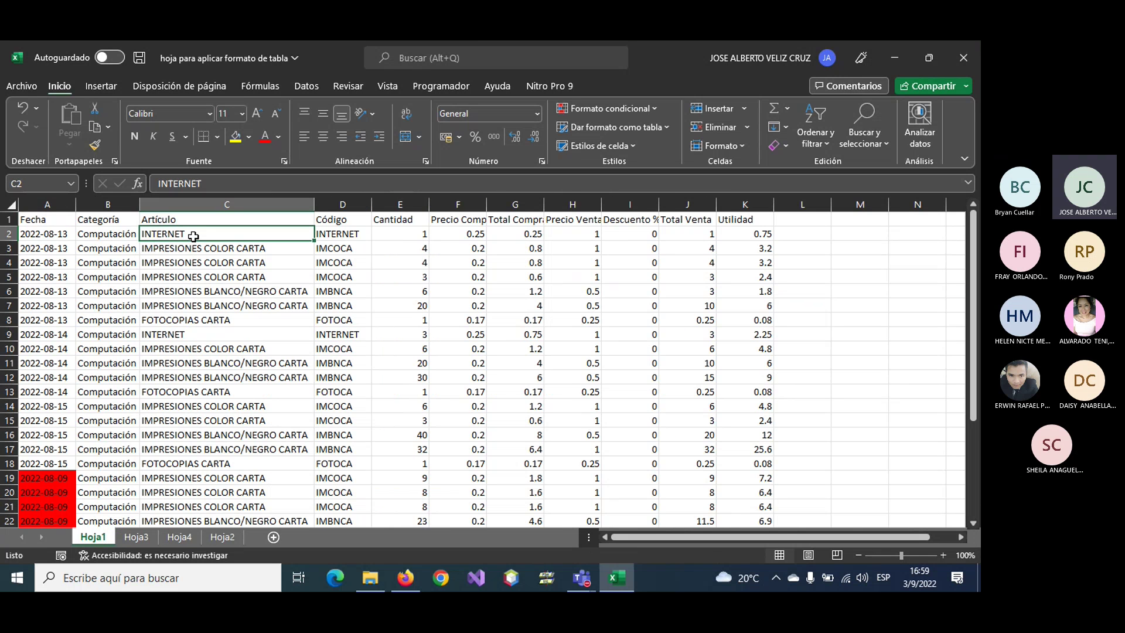
pyautogui.moveTo(194, 237); pyautogui.dragTo(213, 446)
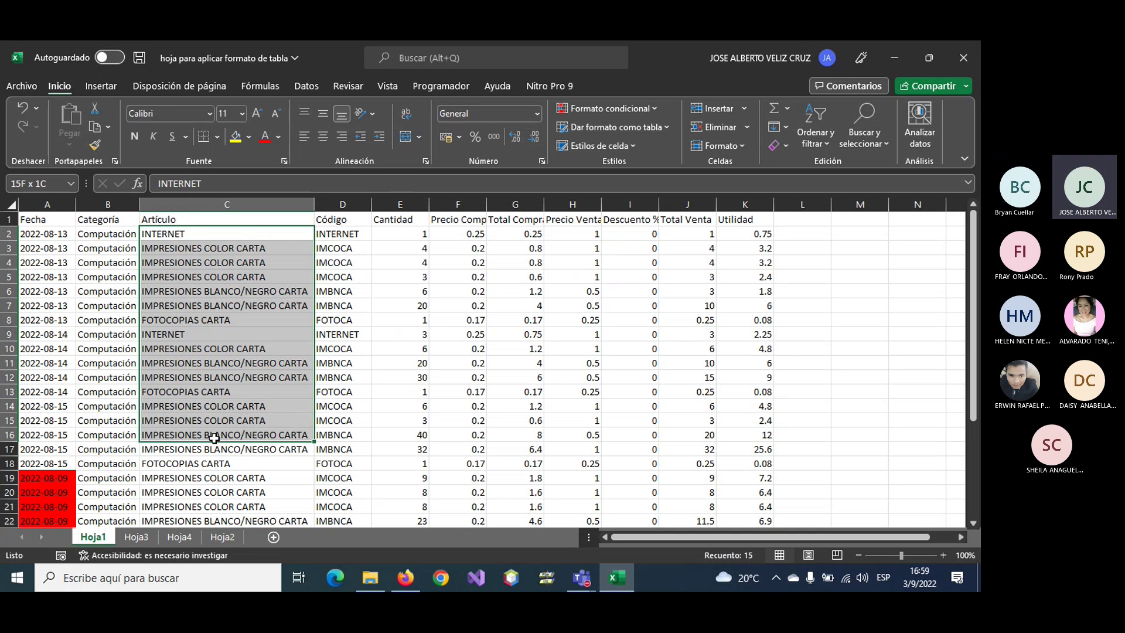
pyautogui.moveTo(213, 447); pyautogui.dragTo(203, 436)
pyautogui.hotkey('ctrl', 'c')
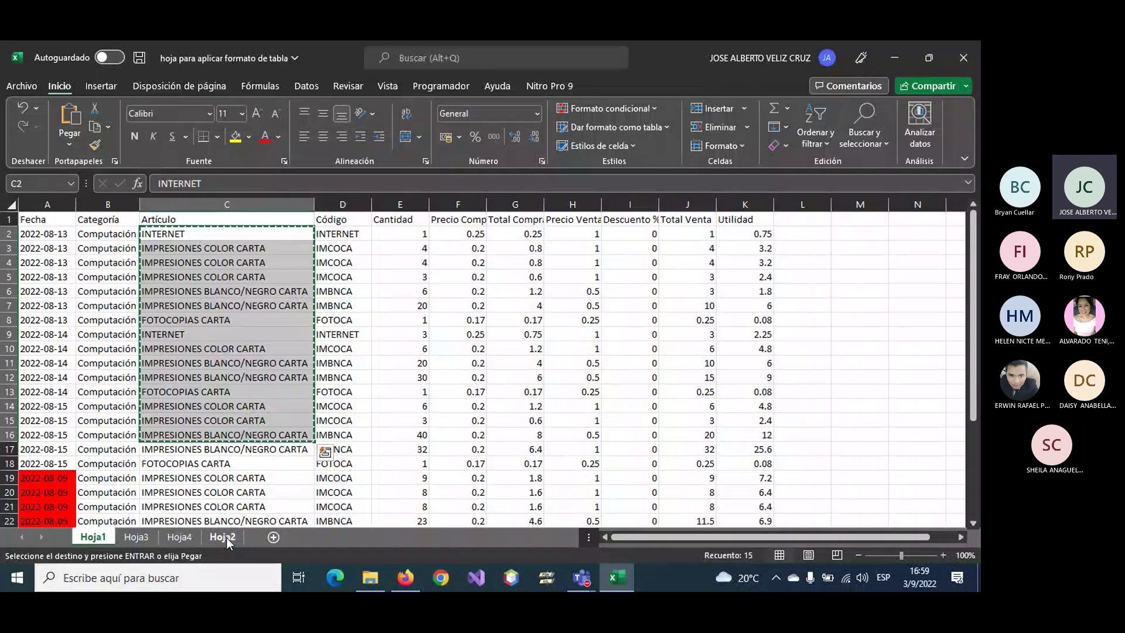
# - Paste the product names into Hoja4 starting at A5 and autofit column A
pyautogui.click(225, 537)
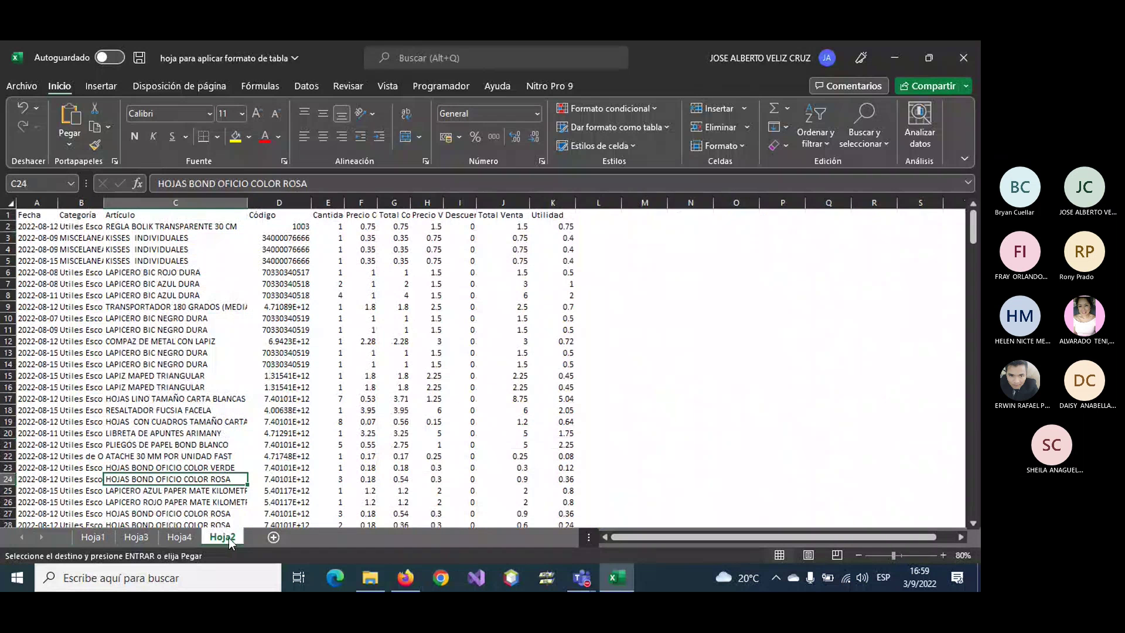
pyautogui.click(136, 537)
pyautogui.click(180, 537)
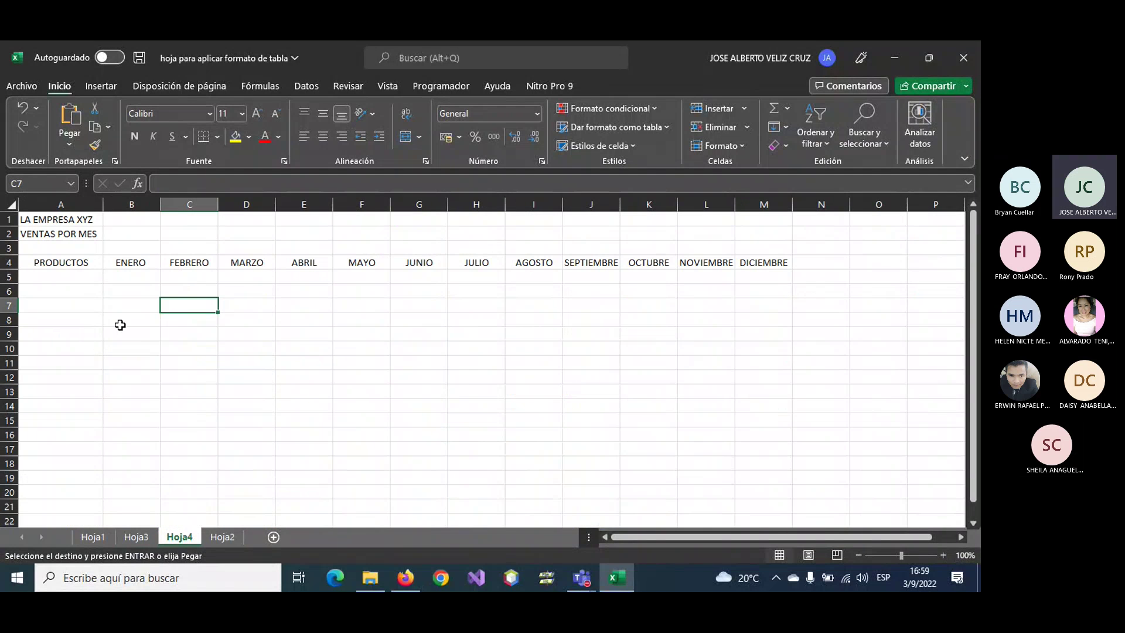
pyautogui.click(60, 279)
pyautogui.hotkey('ctrl', 'v')
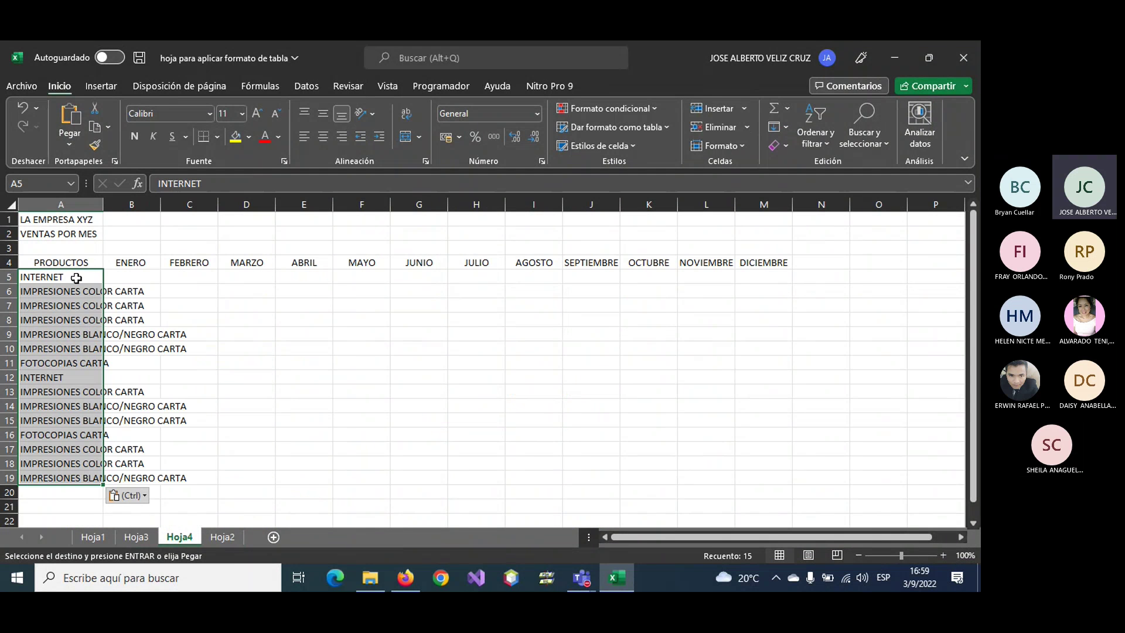
pyautogui.doubleClick(102, 207)
pyautogui.click(221, 278)
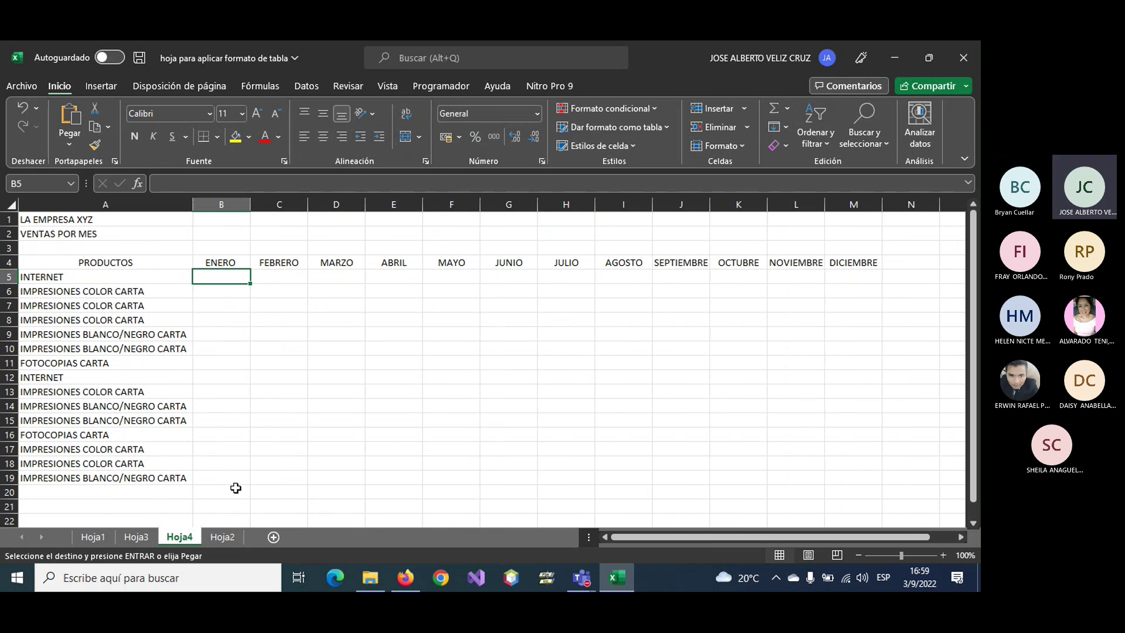
# - Copy the Total Venta values J2:J16 from Hoja1
pyautogui.click(136, 536)
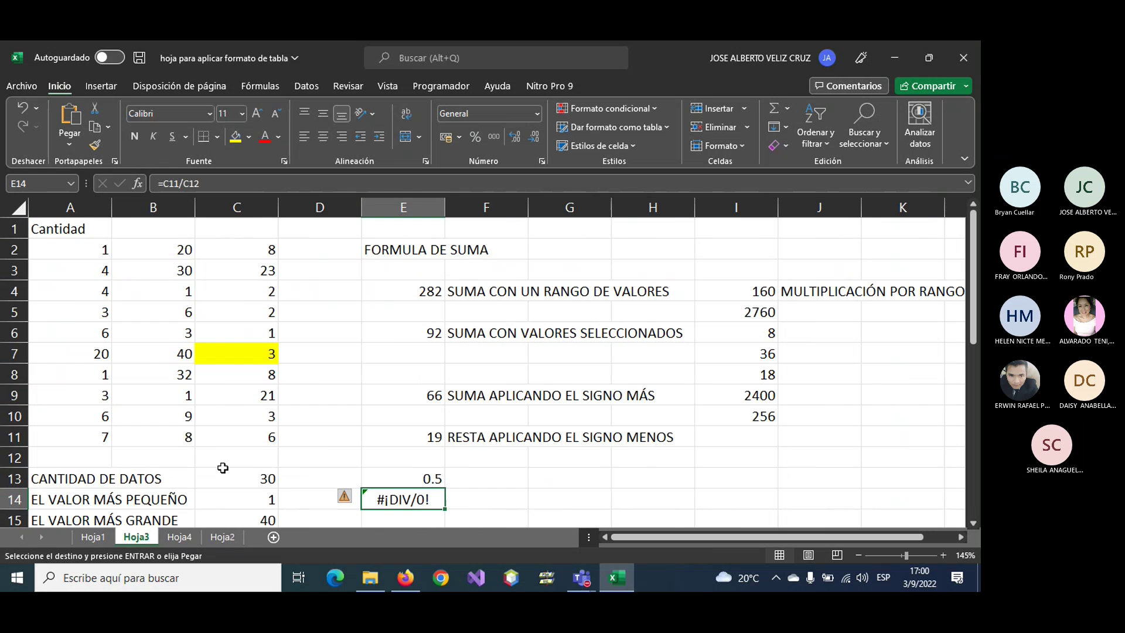
pyautogui.click(103, 538)
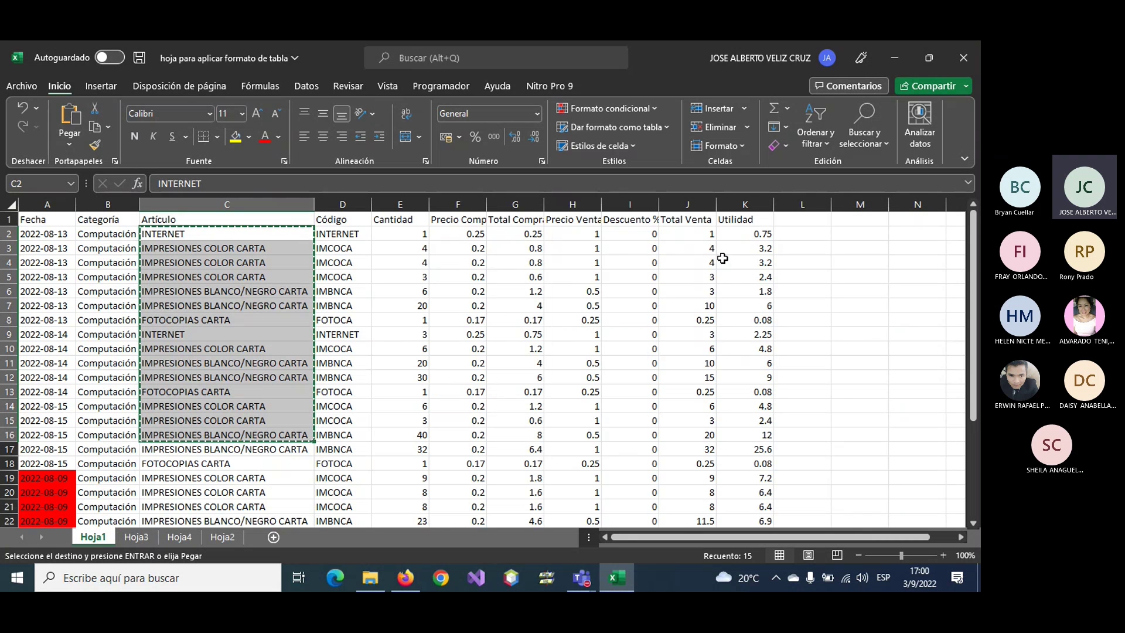
pyautogui.moveTo(700, 234); pyautogui.dragTo(695, 418)
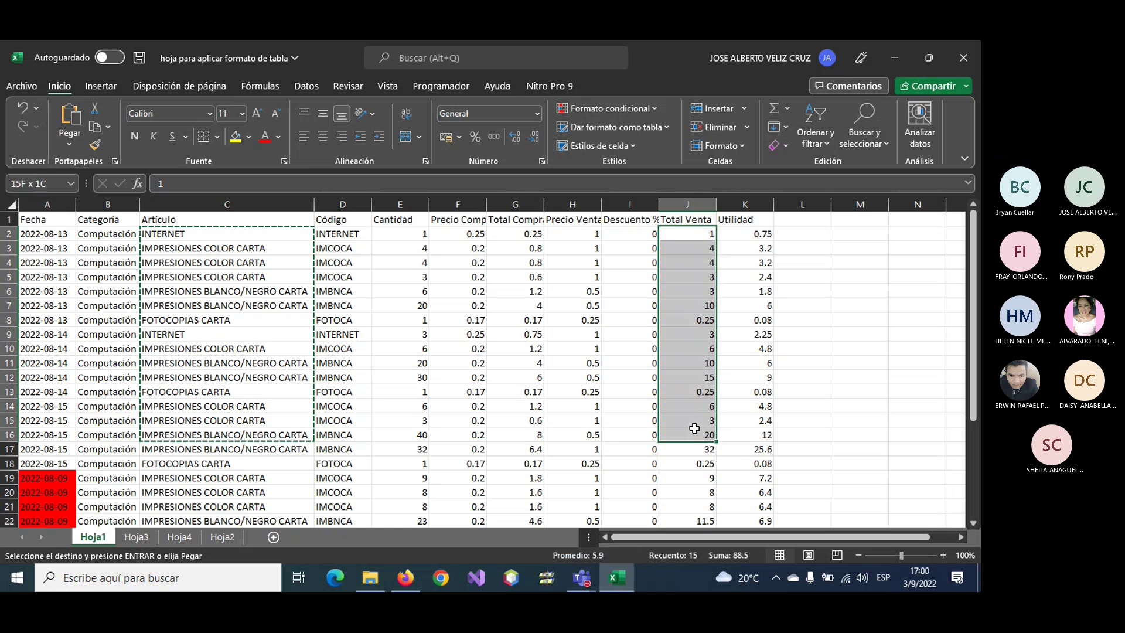
pyautogui.moveTo(695, 418); pyautogui.dragTo(691, 425)
pyautogui.hotkey('ctrl', 'c')
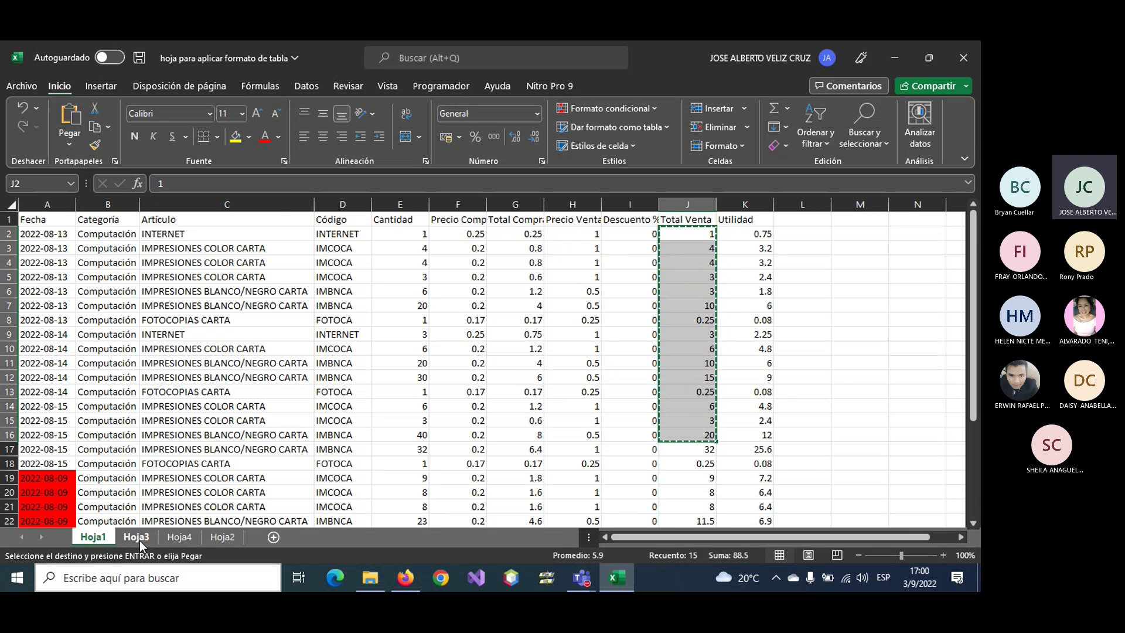
# - Paste the Total Venta values into Hoja4 at B5 under ENERO, then return to Hoja1
pyautogui.click(180, 537)
pyautogui.click(222, 277)
pyautogui.hotkey('ctrl', 'v')
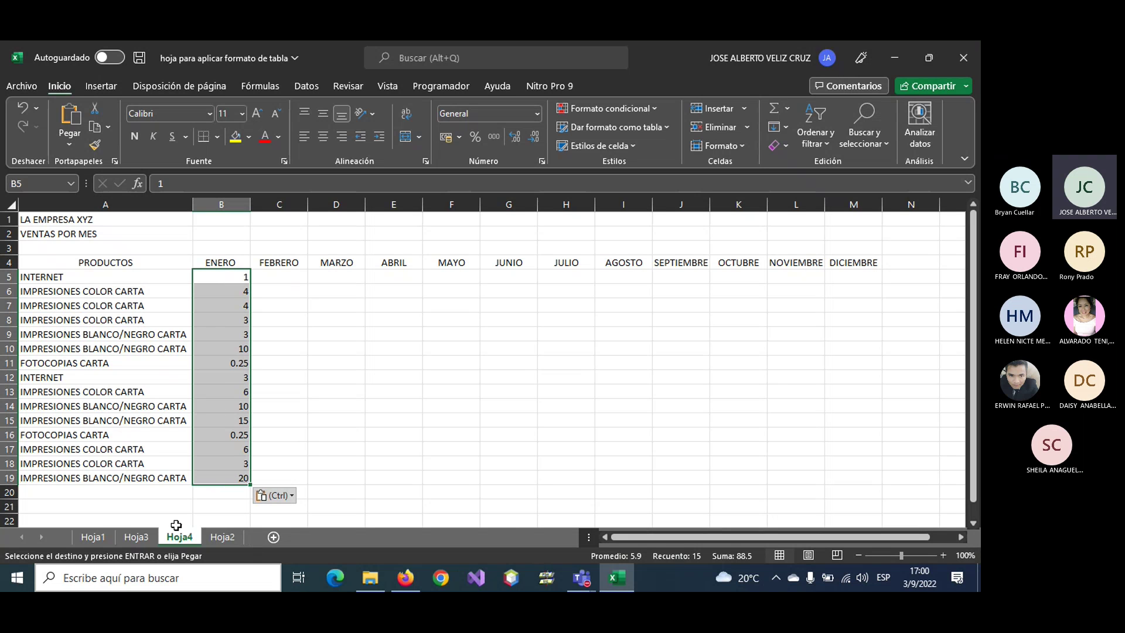
pyautogui.click(227, 283)
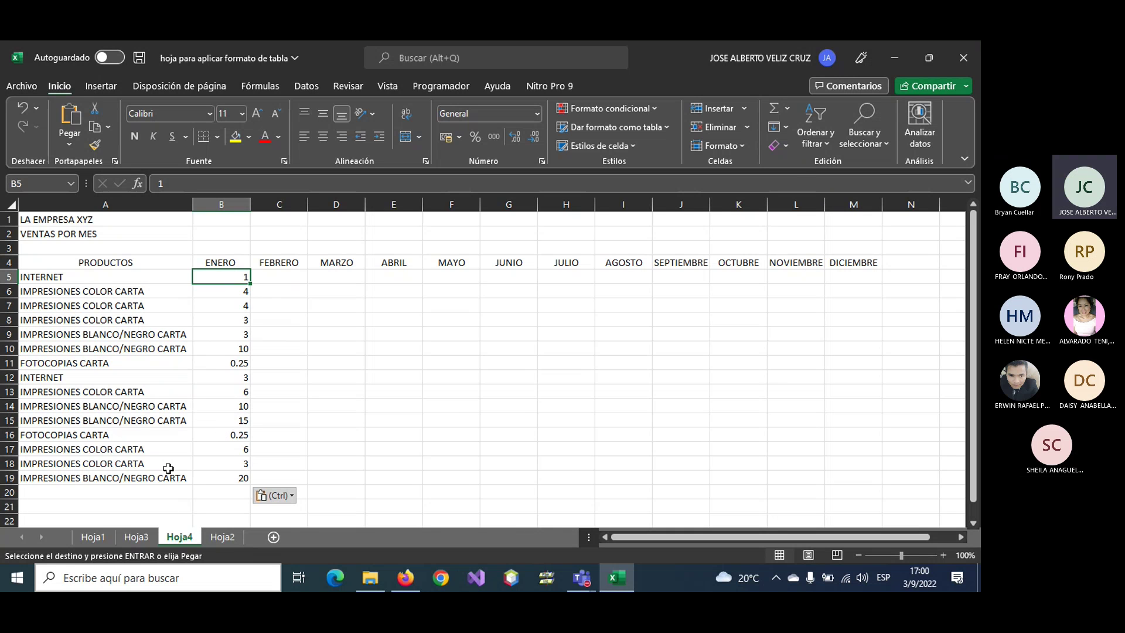
pyautogui.click(140, 536)
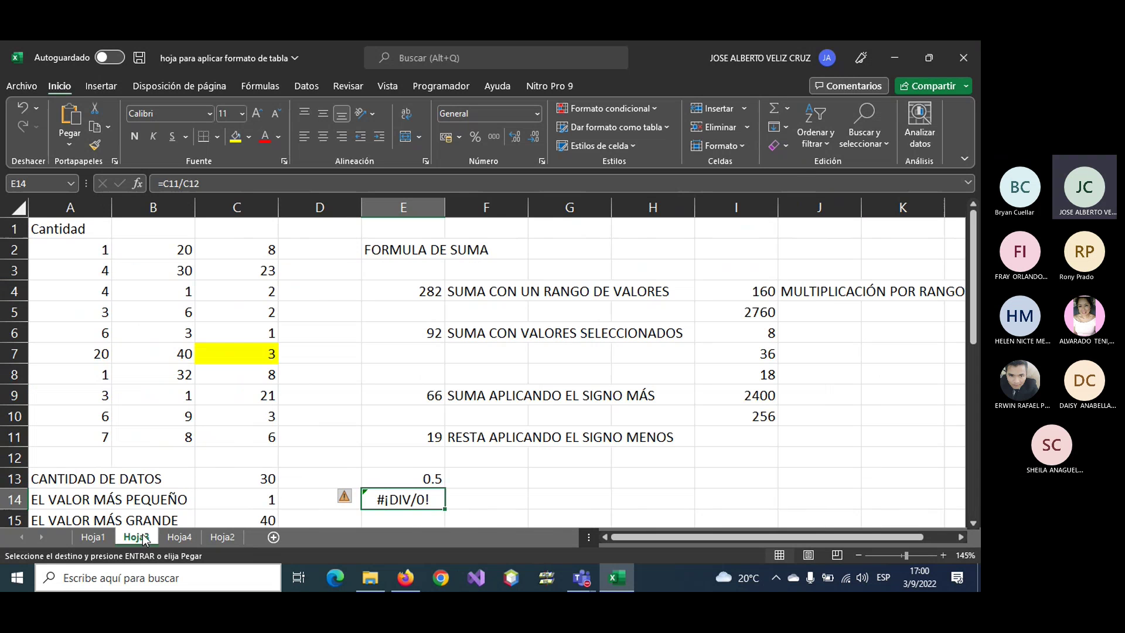
pyautogui.click(97, 537)
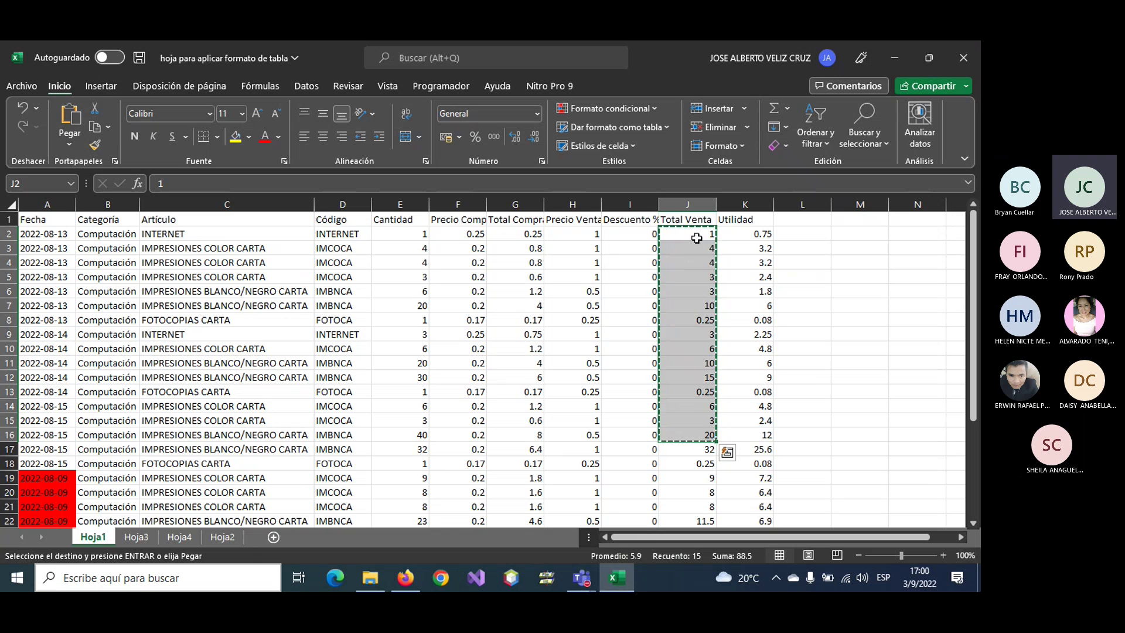
# - Enter the formula =E2*100 in cell M2 of Hoja1
pyautogui.moveTo(413, 234); pyautogui.dragTo(680, 435)
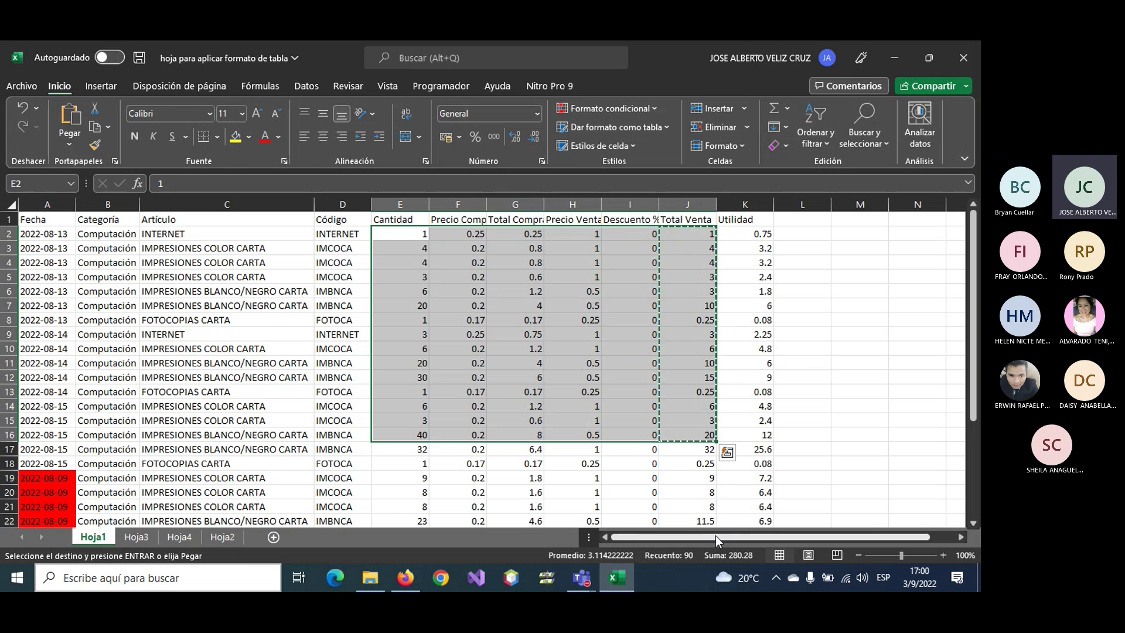
pyautogui.moveTo(716, 539); pyautogui.dragTo(812, 540)
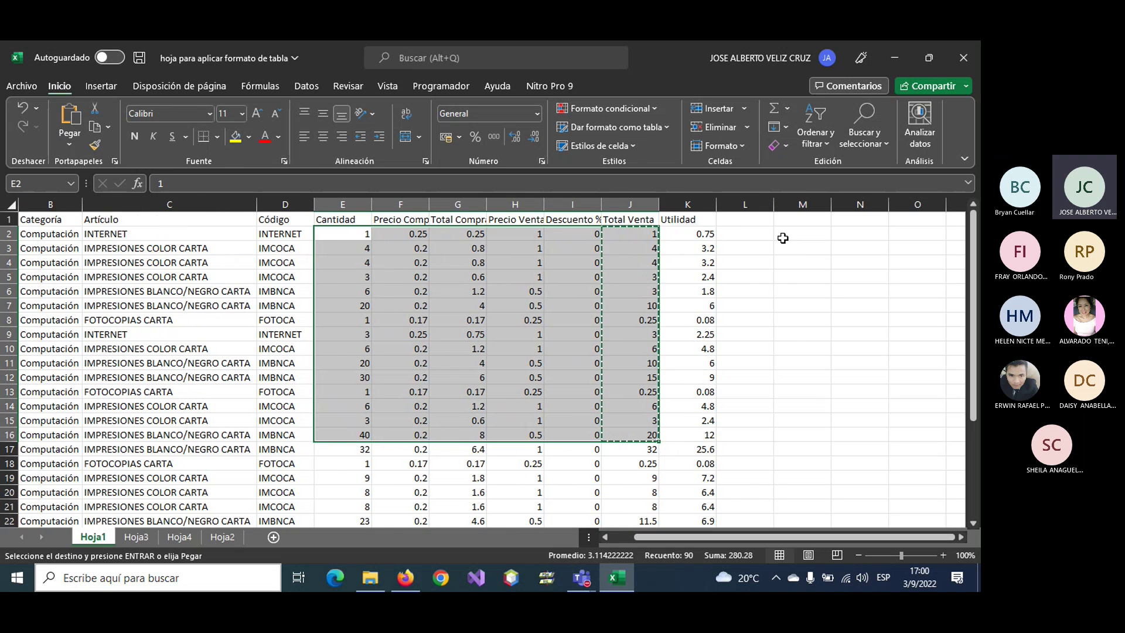
pyautogui.click(781, 236)
pyautogui.write('=')
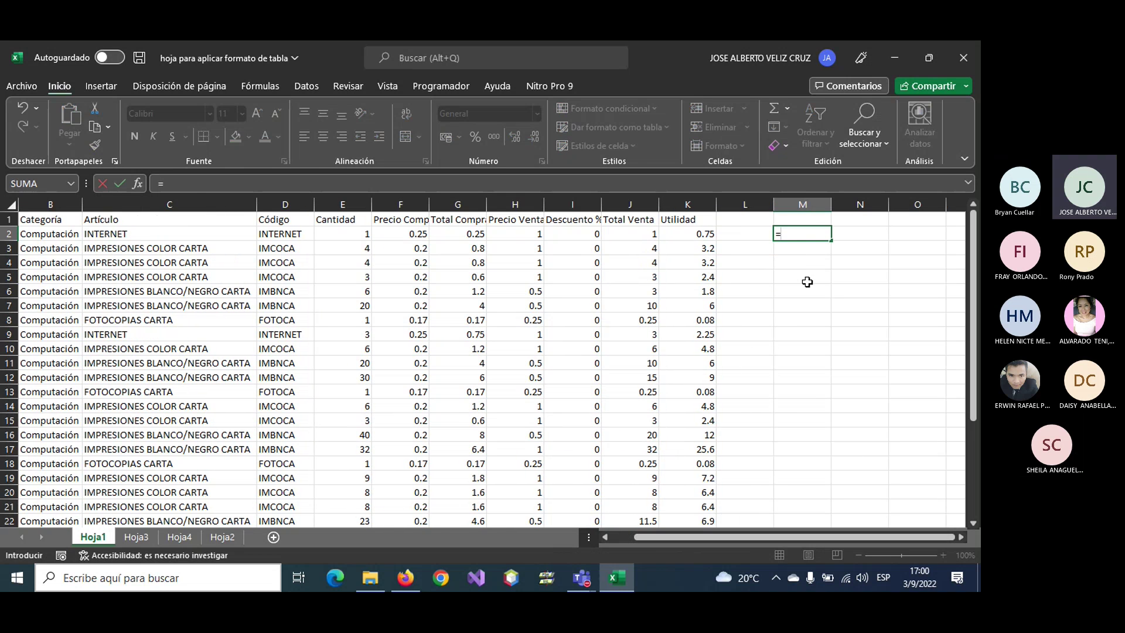
pyautogui.click(341, 234)
pyautogui.write('*')
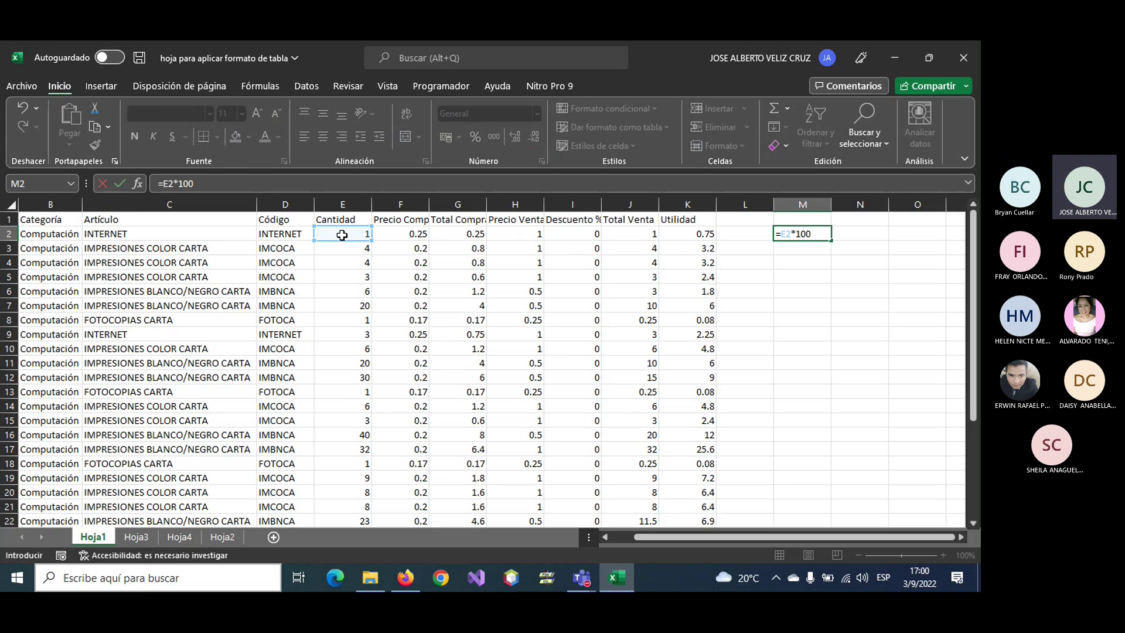
pyautogui.press('Return')
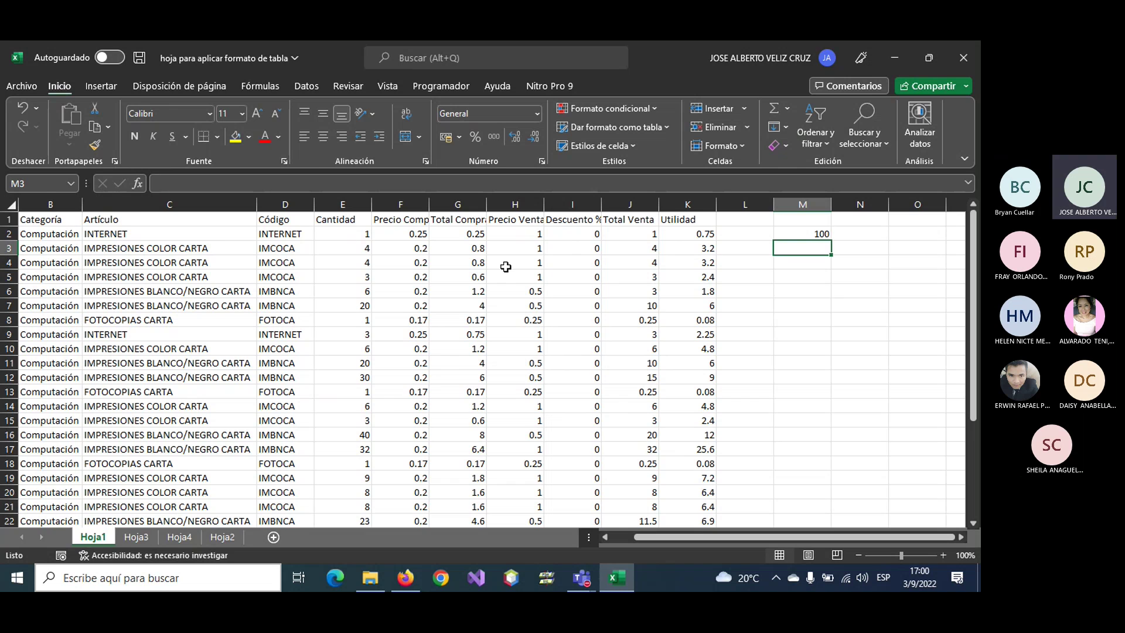
# - Fill the =E2*100 formula down from M2 to M16
pyautogui.click(796, 230)
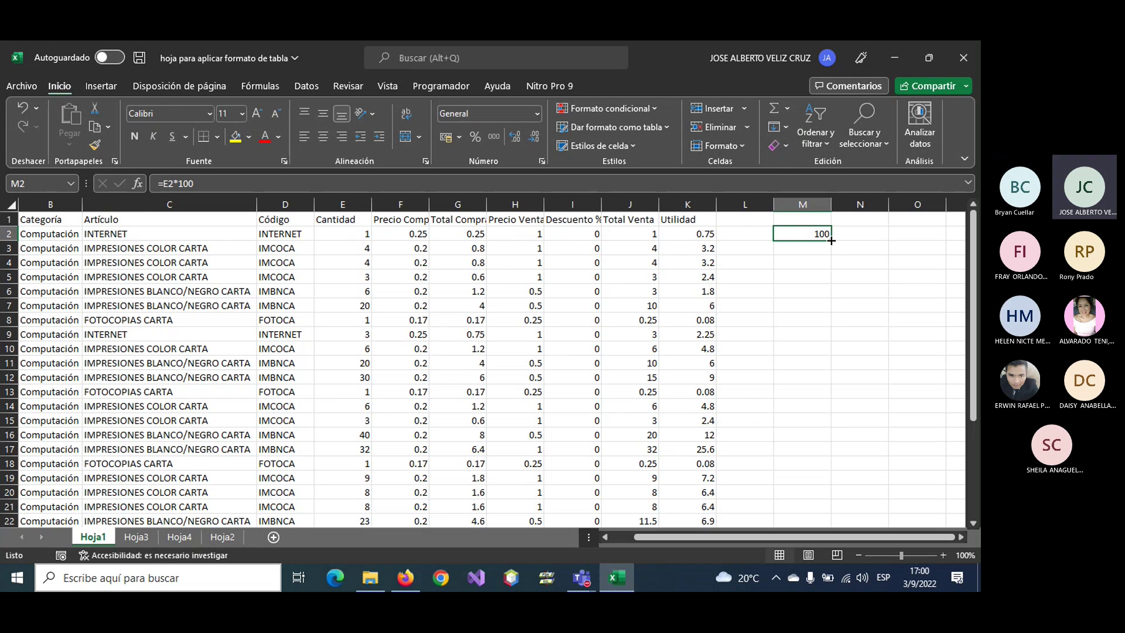
pyautogui.moveTo(831, 240)
pyautogui.mouseDown()
pyautogui.moveTo(848, 409)
pyautogui.moveTo(838, 437)
pyautogui.mouseUp()
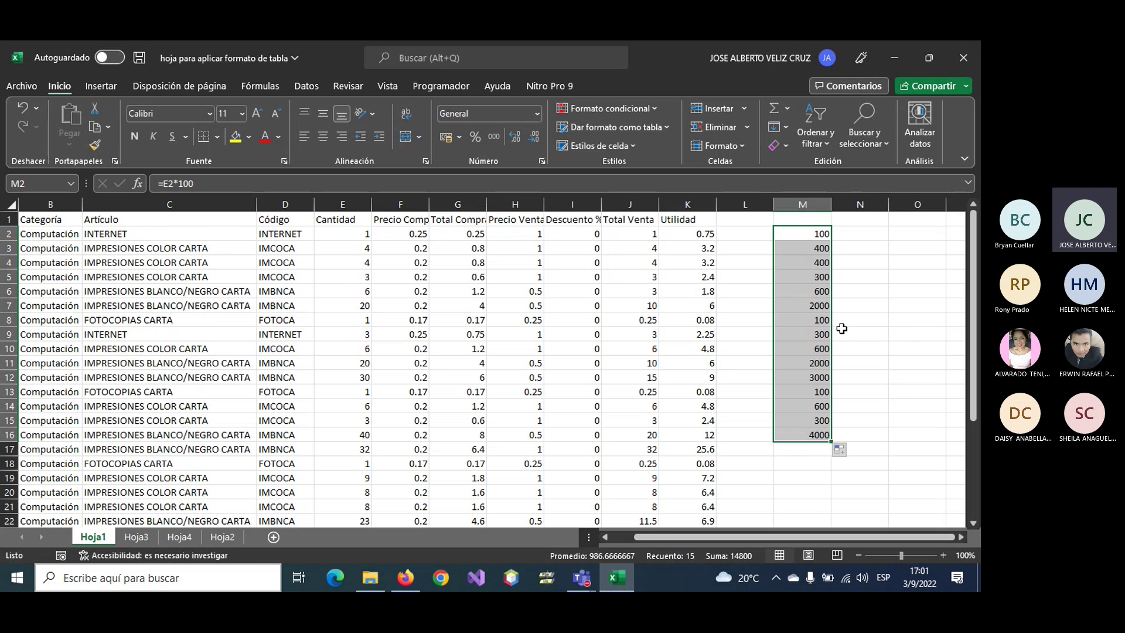
pyautogui.hotkey('shift', 'Right')
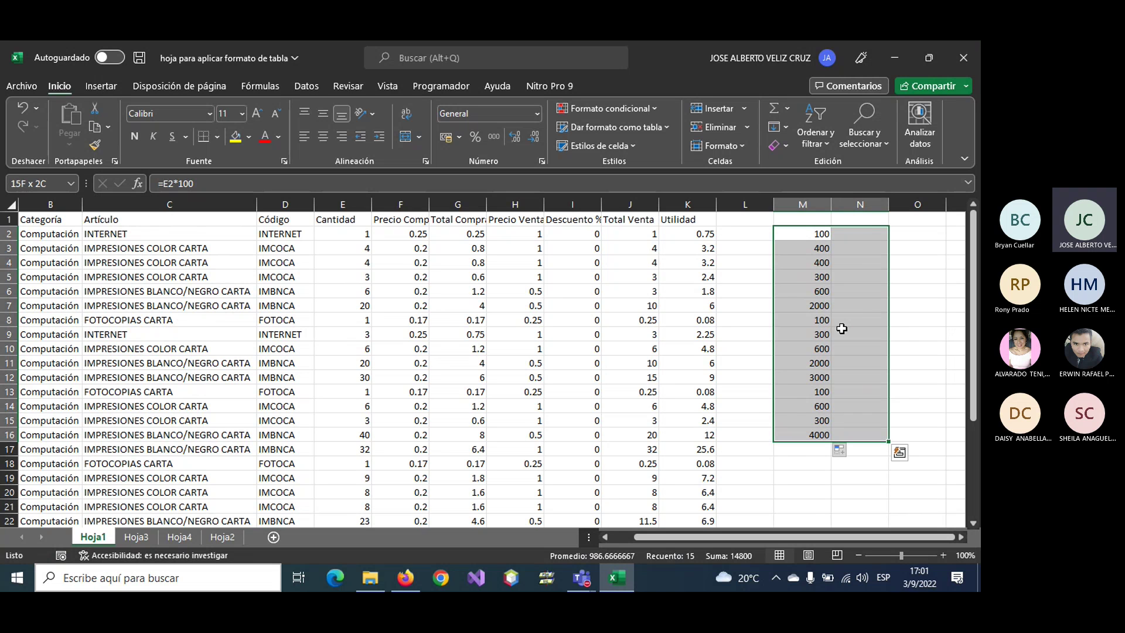
# - Fill the ×100 formulas right across M2:S16 with Ctrl+R
pyautogui.hotkey('shift', 'Right')
pyautogui.hotkey('shift', 'Right')
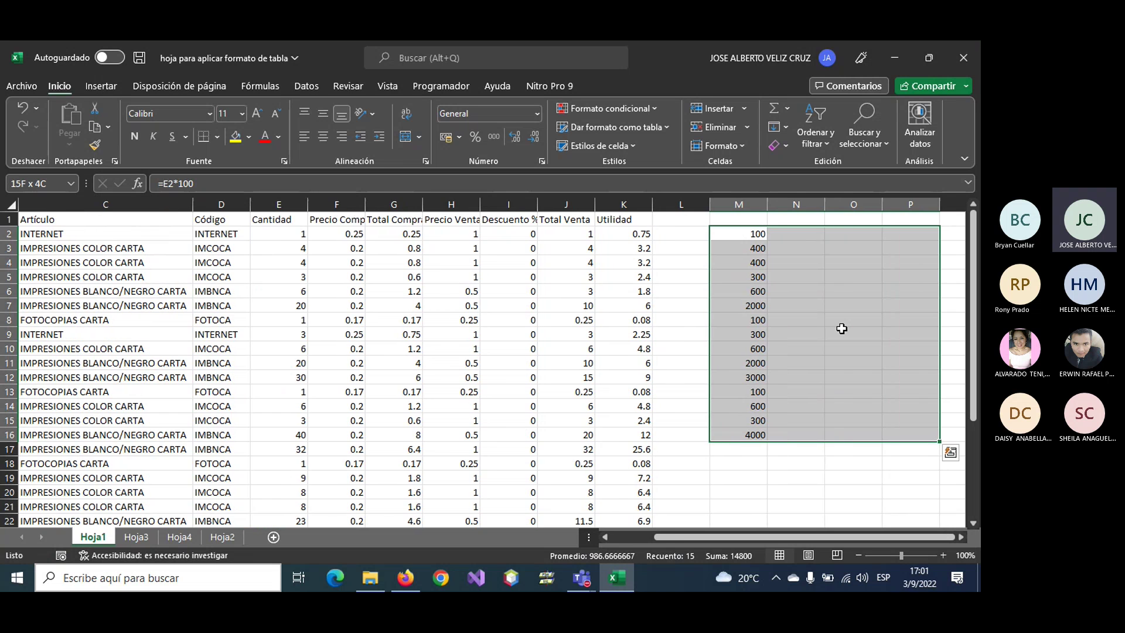
pyautogui.hotkey('shift', 'Right')
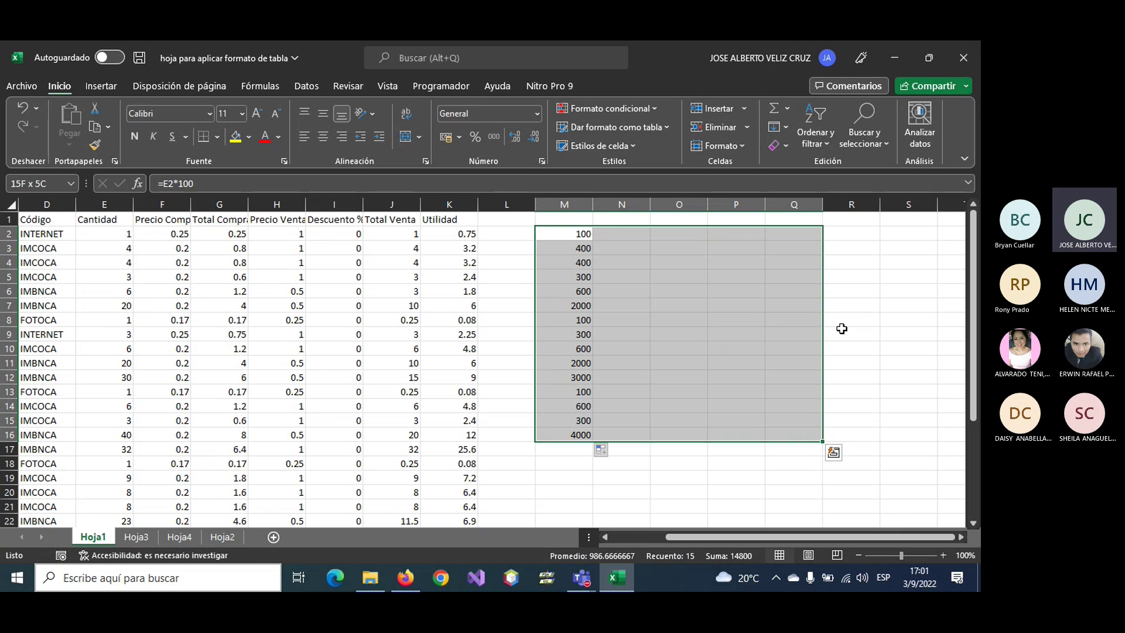
pyautogui.hotkey('shift', 'Right')
pyautogui.hotkey('shift', 'Right')
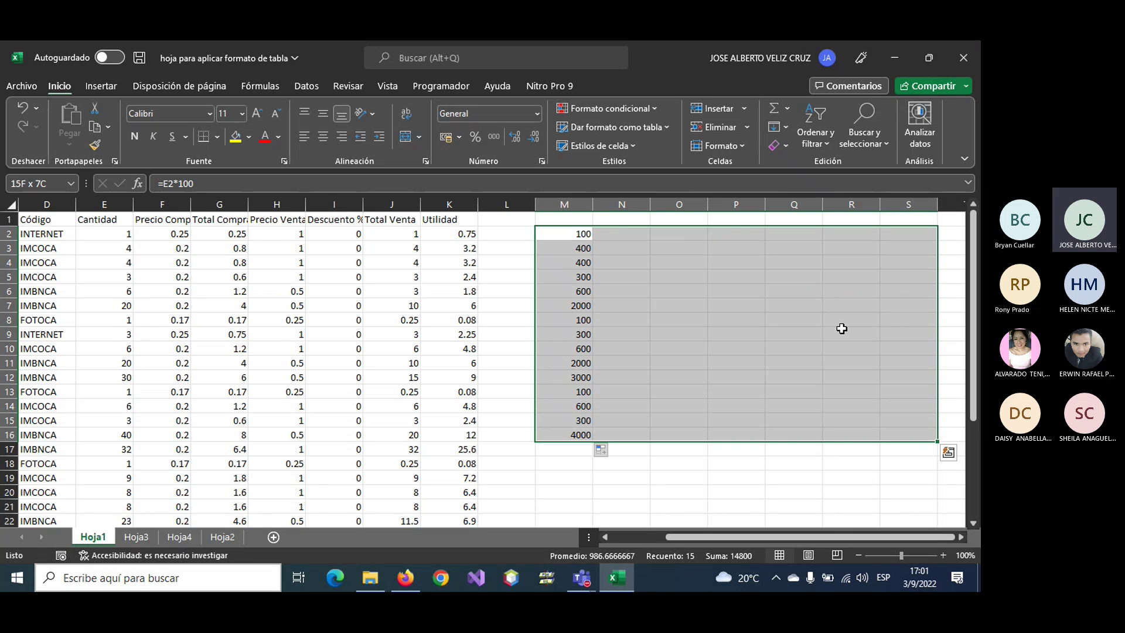
pyautogui.hotkey('ctrl', 'q')
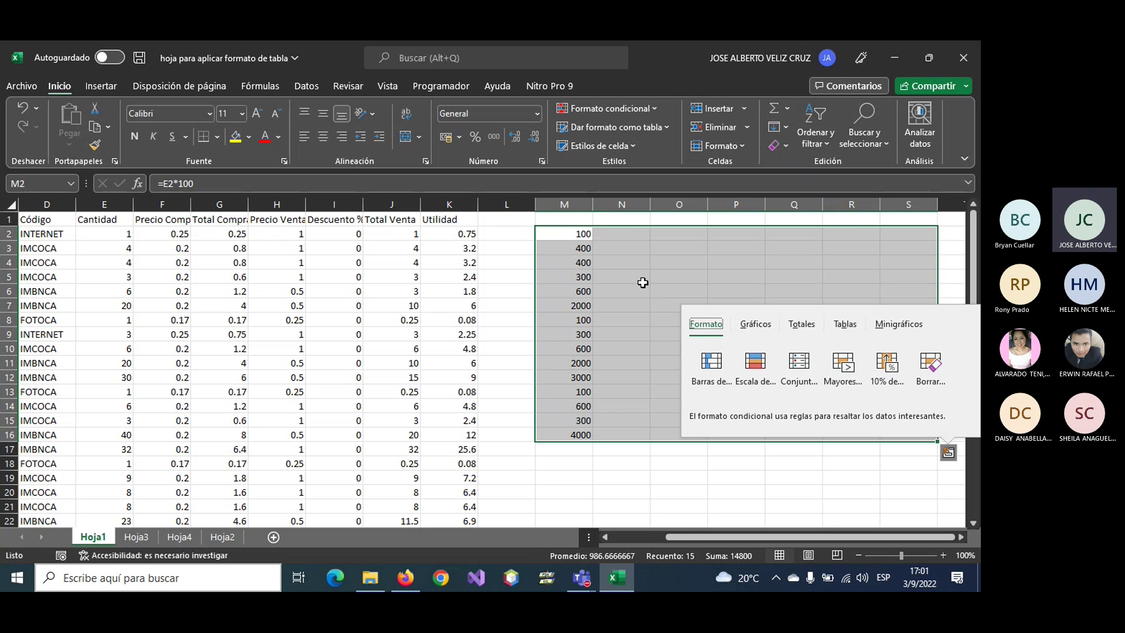
pyautogui.click(576, 233)
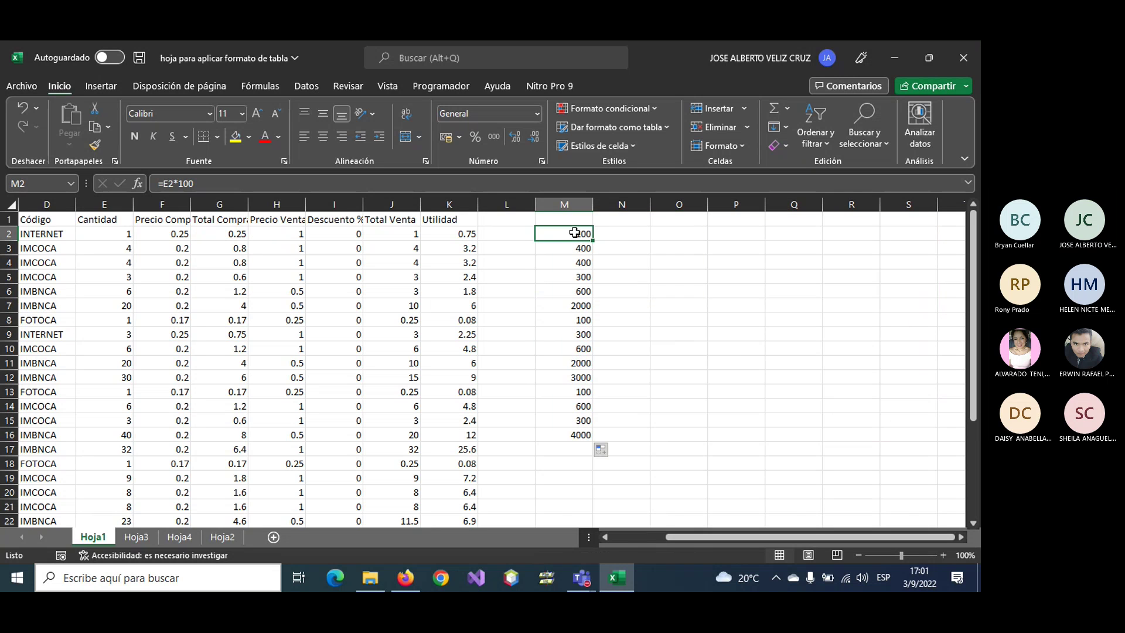
pyautogui.moveTo(576, 232); pyautogui.dragTo(884, 432)
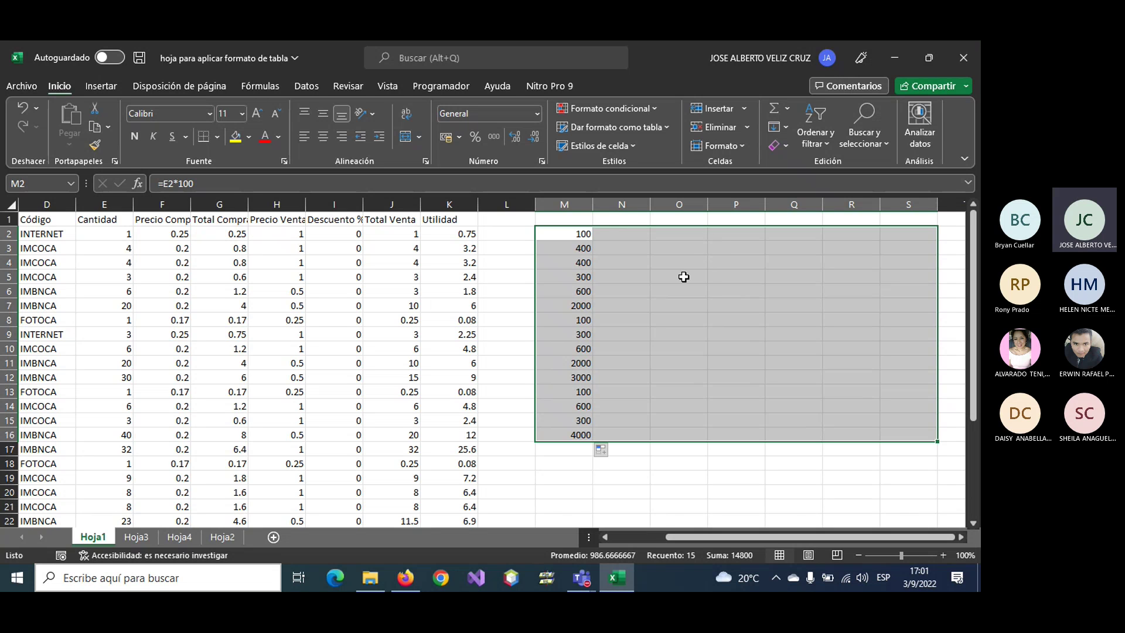
pyautogui.hotkey('ctrl', 'r')
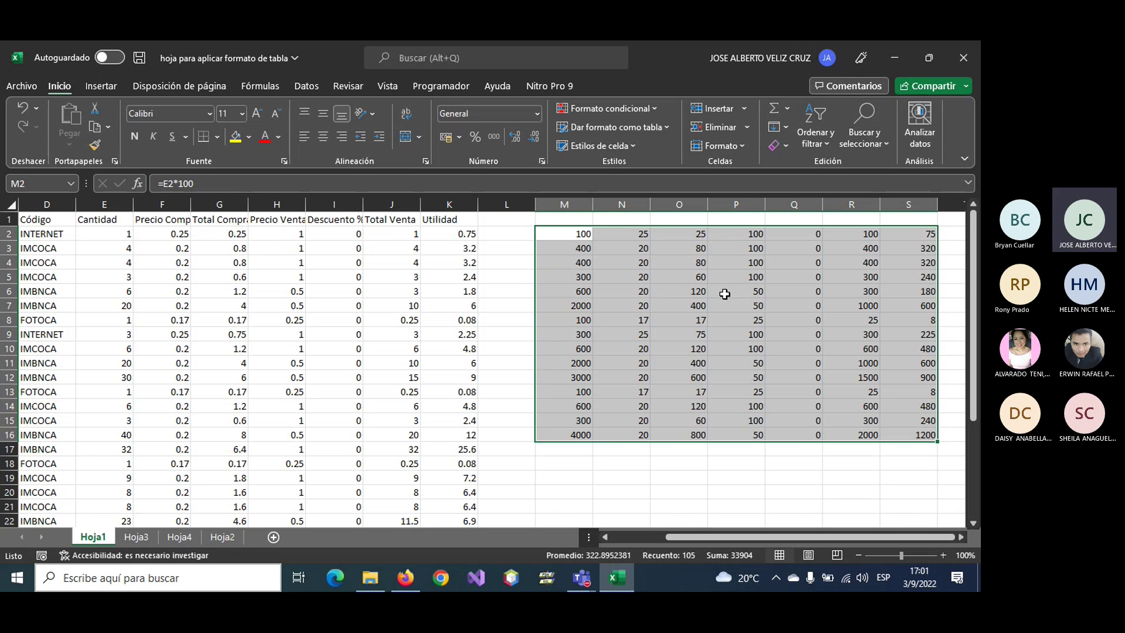
pyautogui.click(816, 405)
# - Move the last two value columns one column left over the zero column, replacing it
pyautogui.moveTo(856, 233)
pyautogui.mouseDown()
pyautogui.moveTo(912, 332)
pyautogui.moveTo(919, 432)
pyautogui.mouseUp()
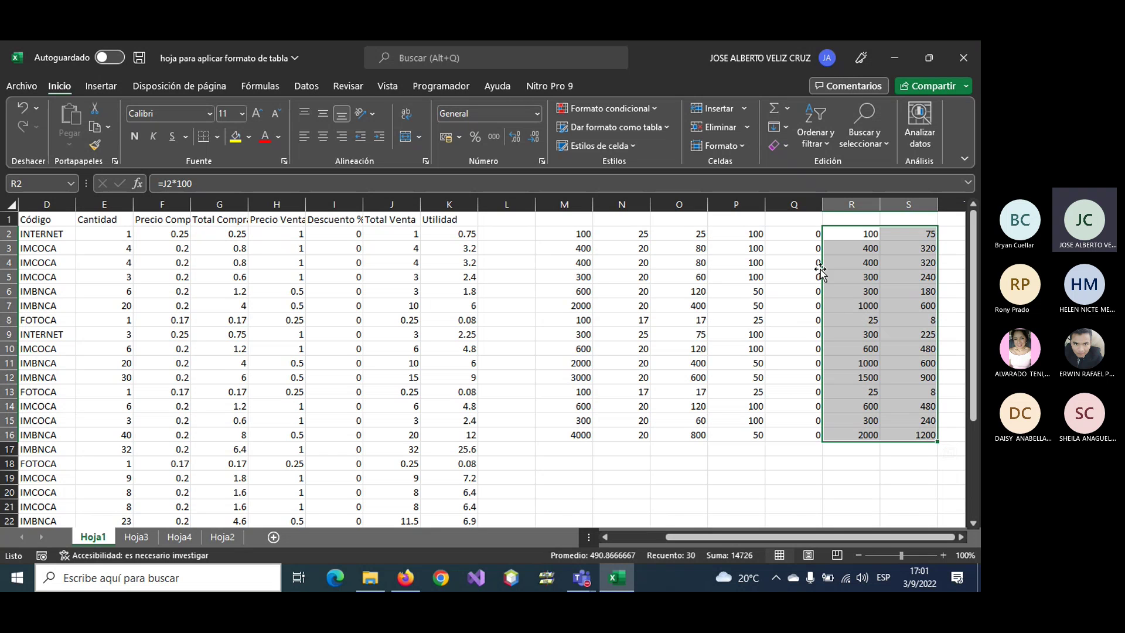
pyautogui.moveTo(822, 266); pyautogui.dragTo(812, 270)
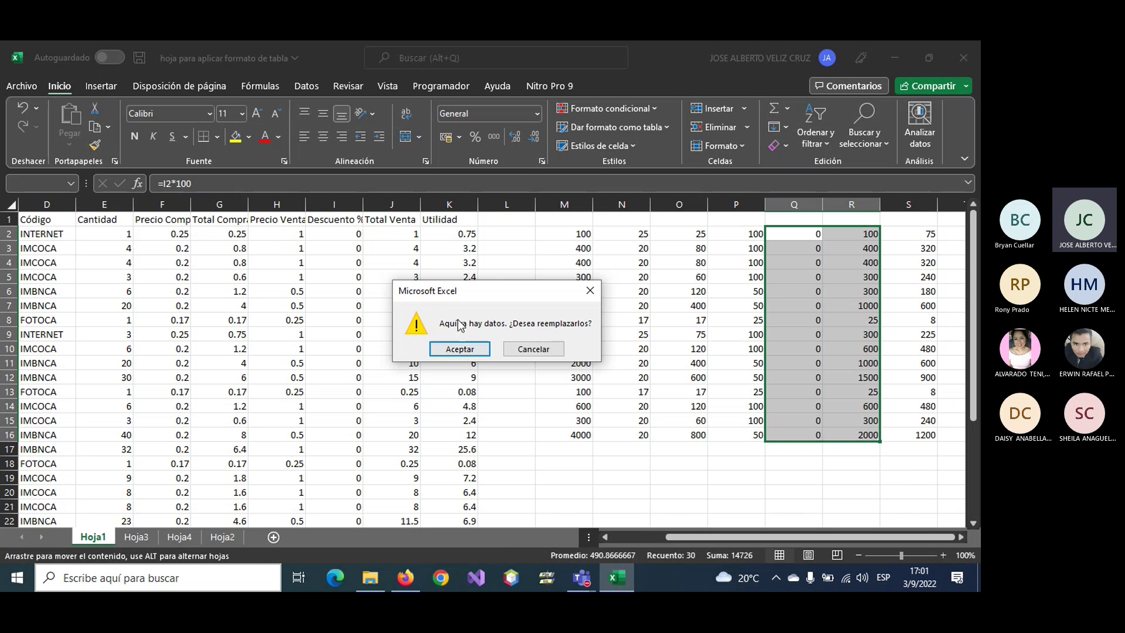
pyautogui.click(469, 352)
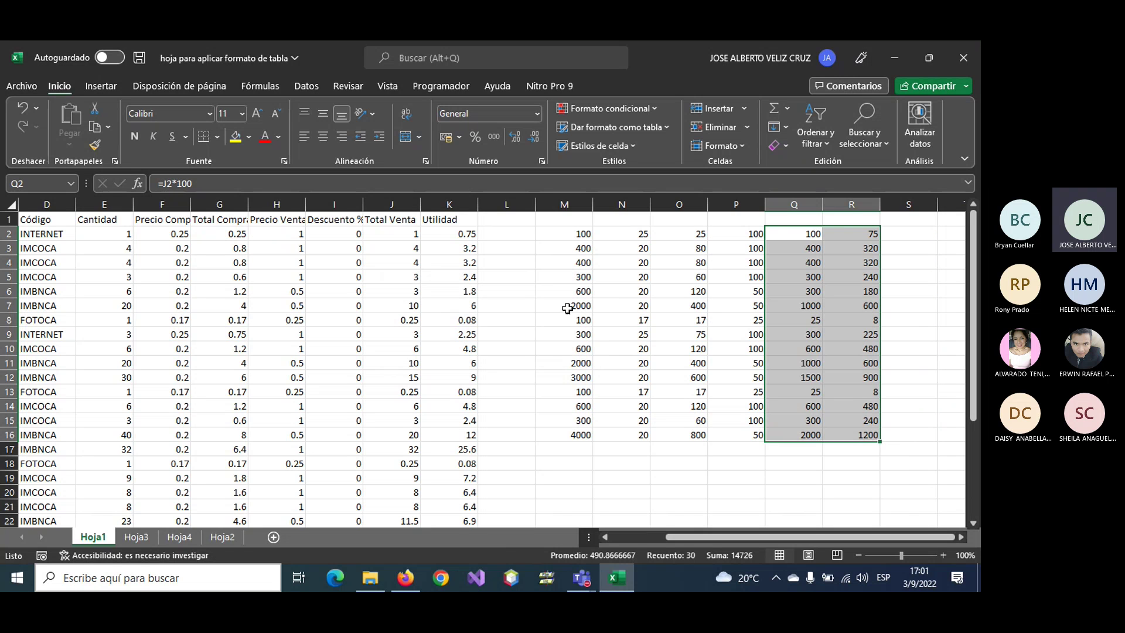
# - Copy the six-column block M2:R16
pyautogui.click(570, 234)
pyautogui.moveTo(586, 235); pyautogui.dragTo(867, 433)
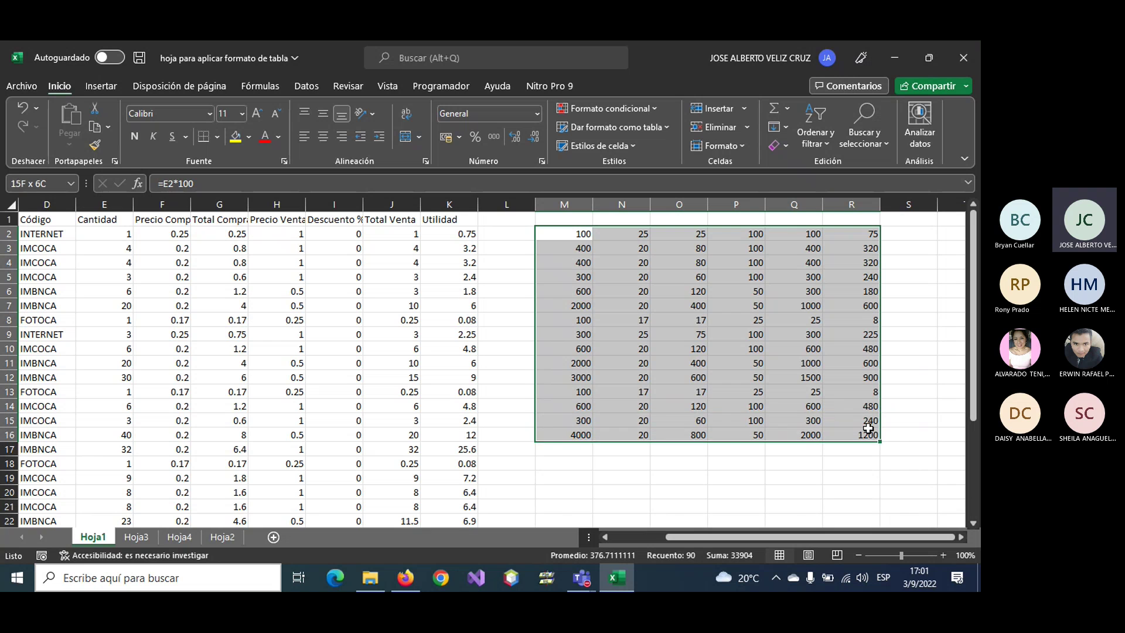
pyautogui.hotkey('ctrl', 'c')
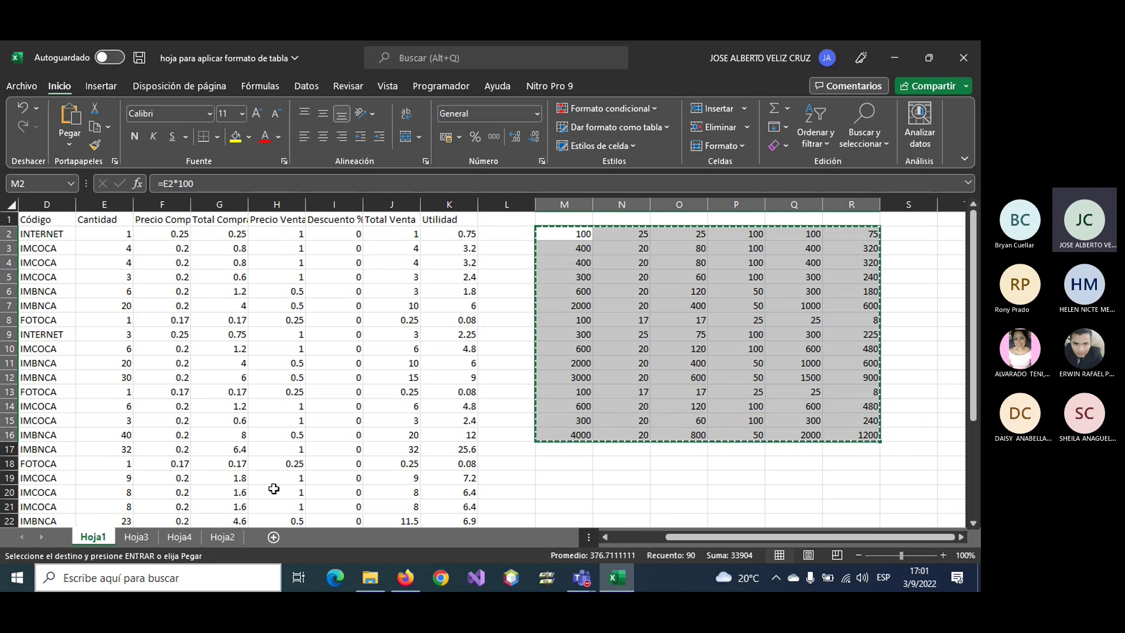
# - Paste the block into Hoja4 at B5, inspect the #¡REF! formulas, then return to Hoja1
pyautogui.click(179, 537)
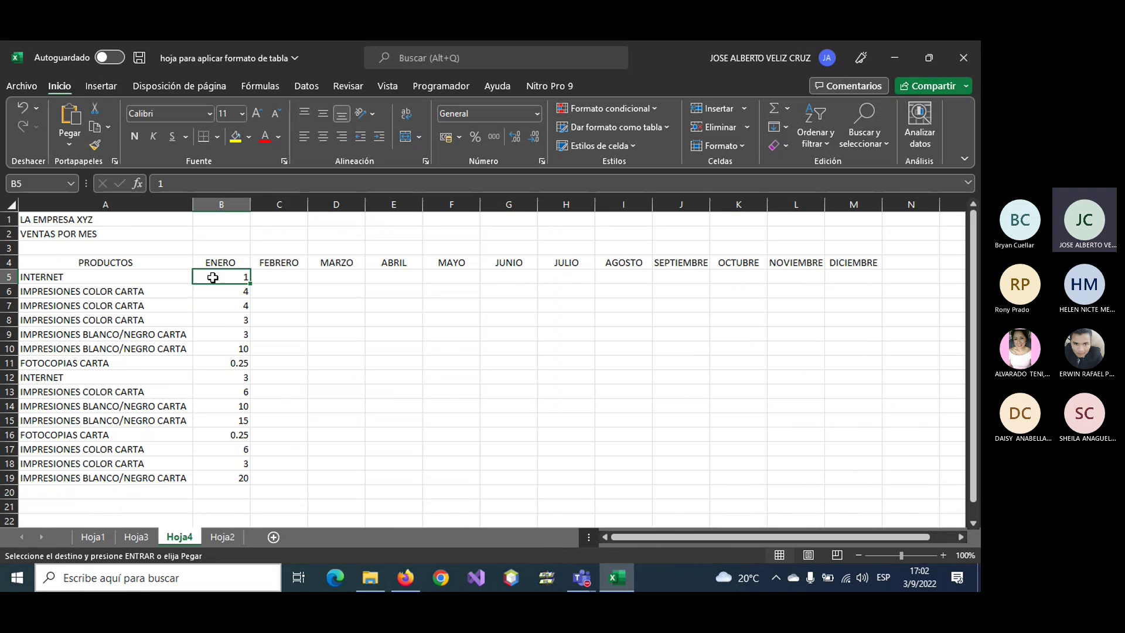
pyautogui.hotkey('ctrl', 'v')
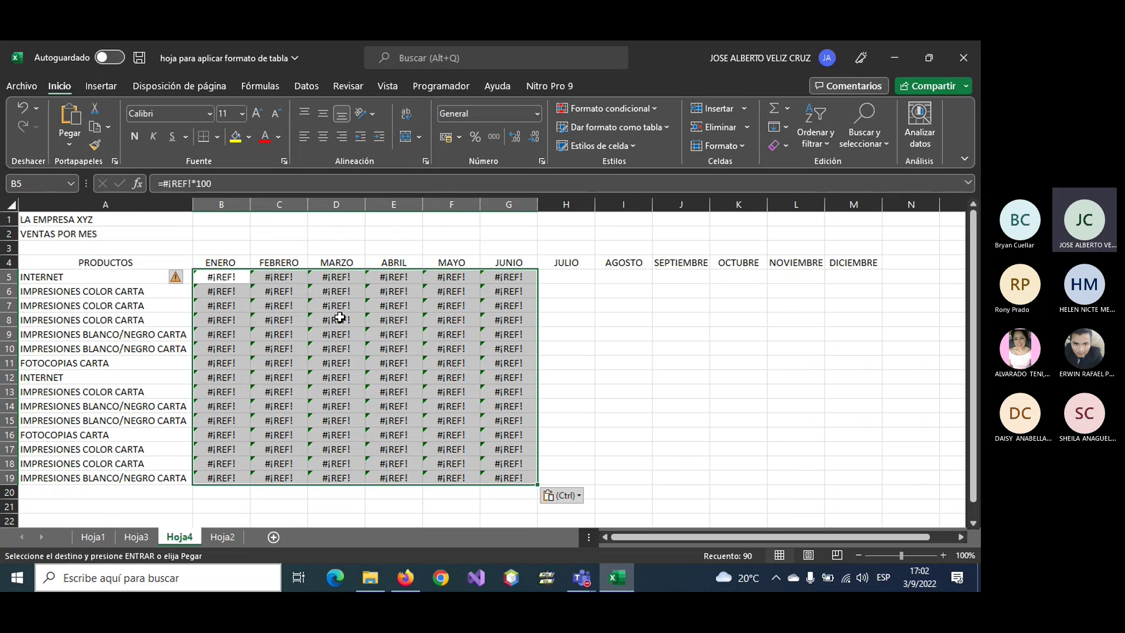
pyautogui.click(220, 278)
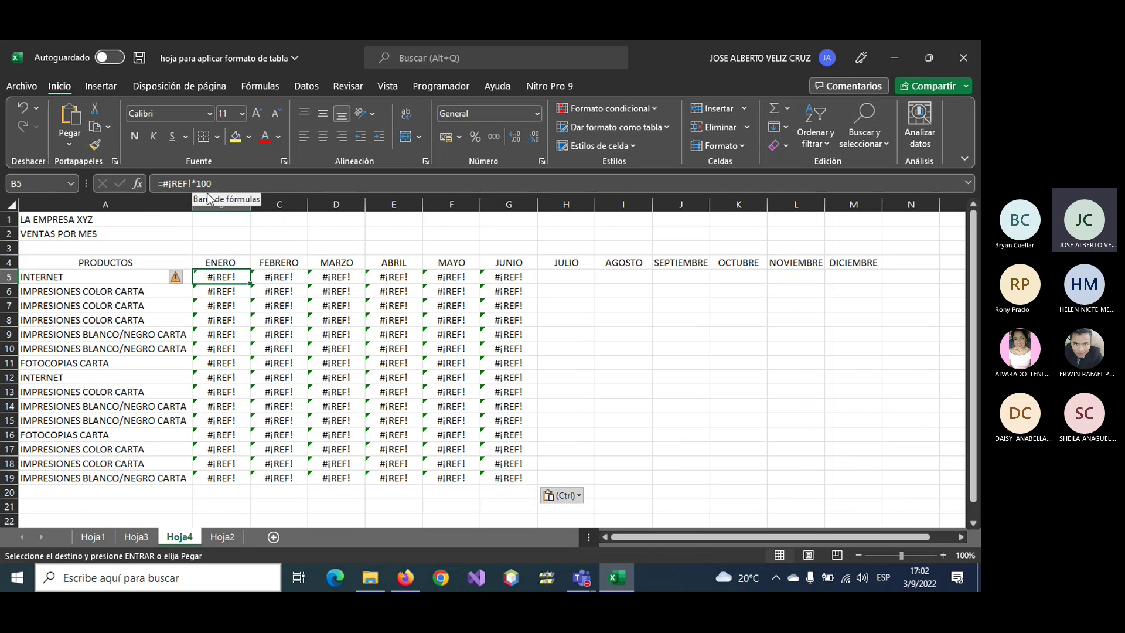
pyautogui.click(271, 274)
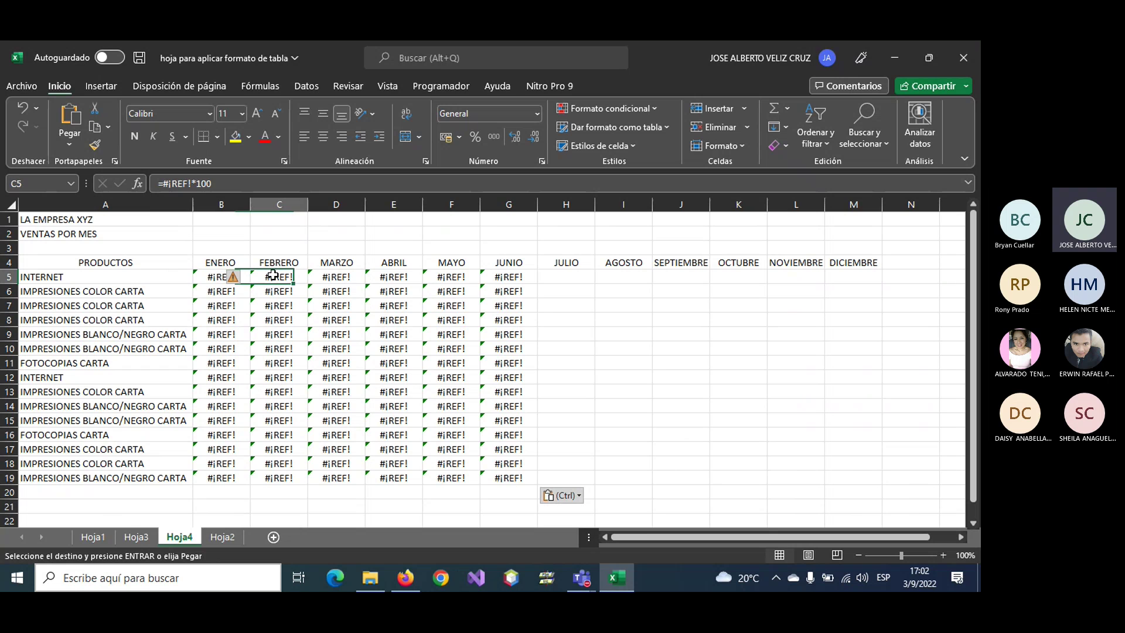
pyautogui.click(214, 273)
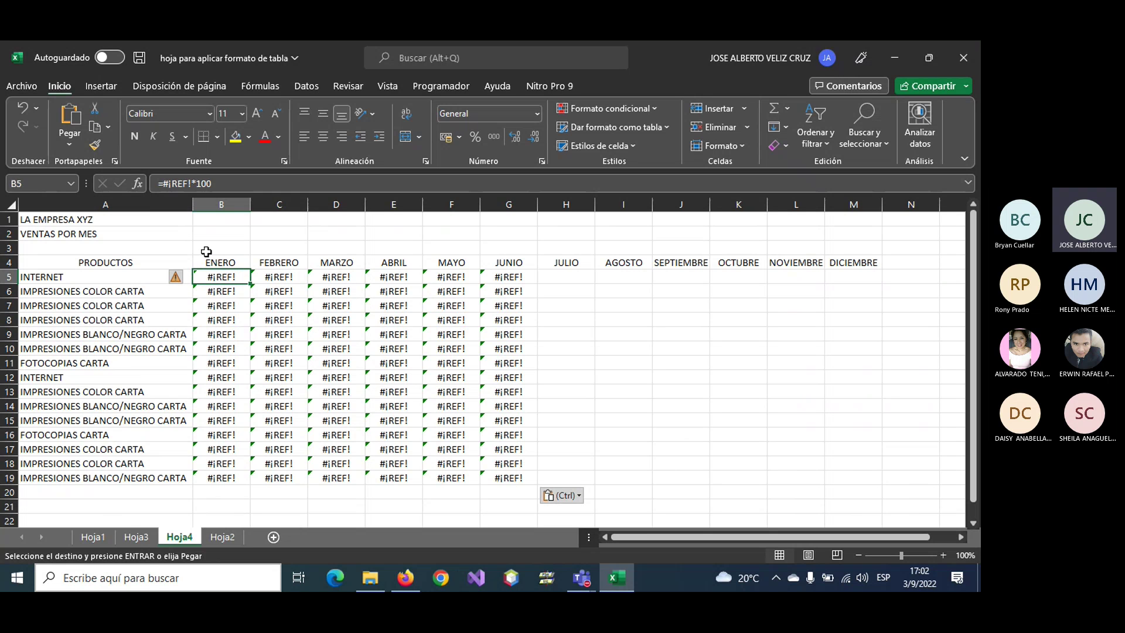
pyautogui.click(142, 539)
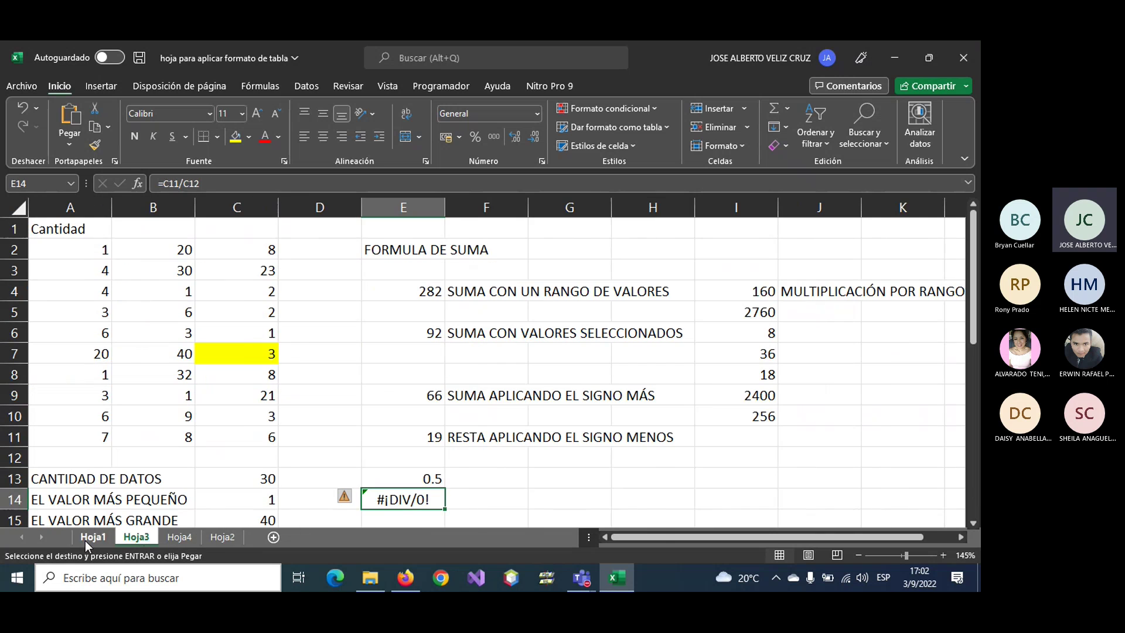
pyautogui.click(84, 539)
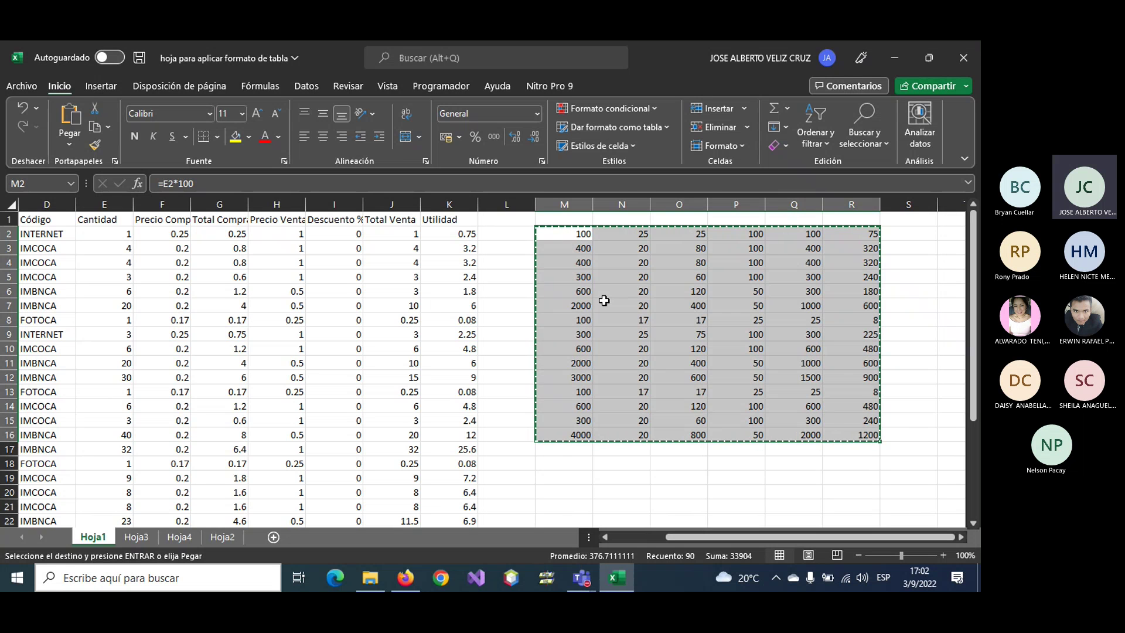
# - Paste the copied block into Hoja4 B5 as plain values
pyautogui.click(195, 536)
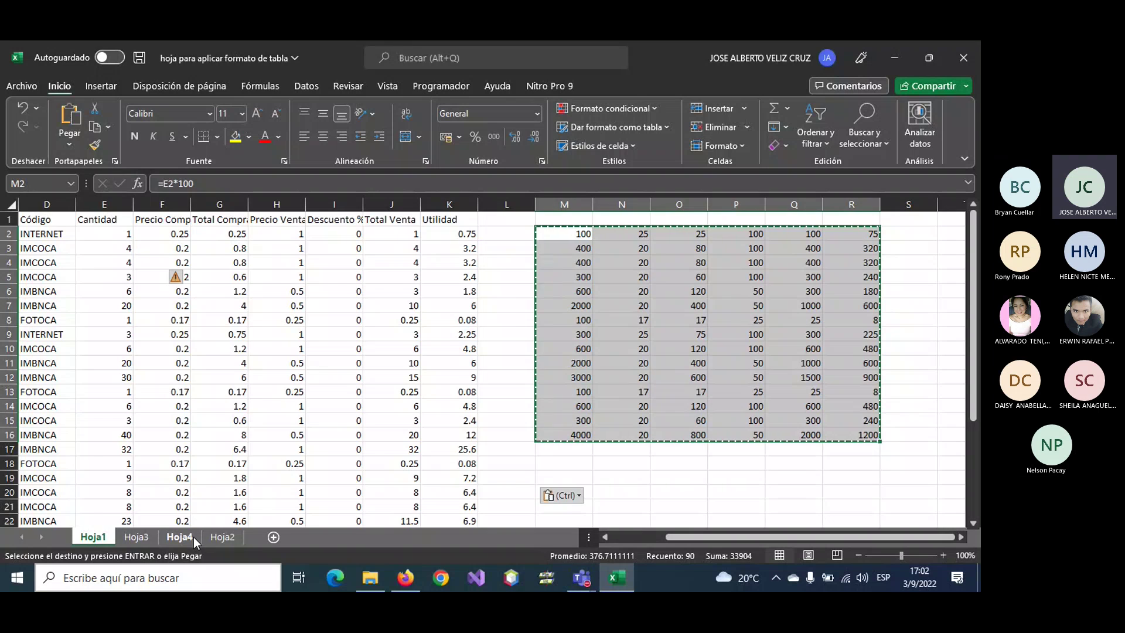
pyautogui.rightClick(222, 276)
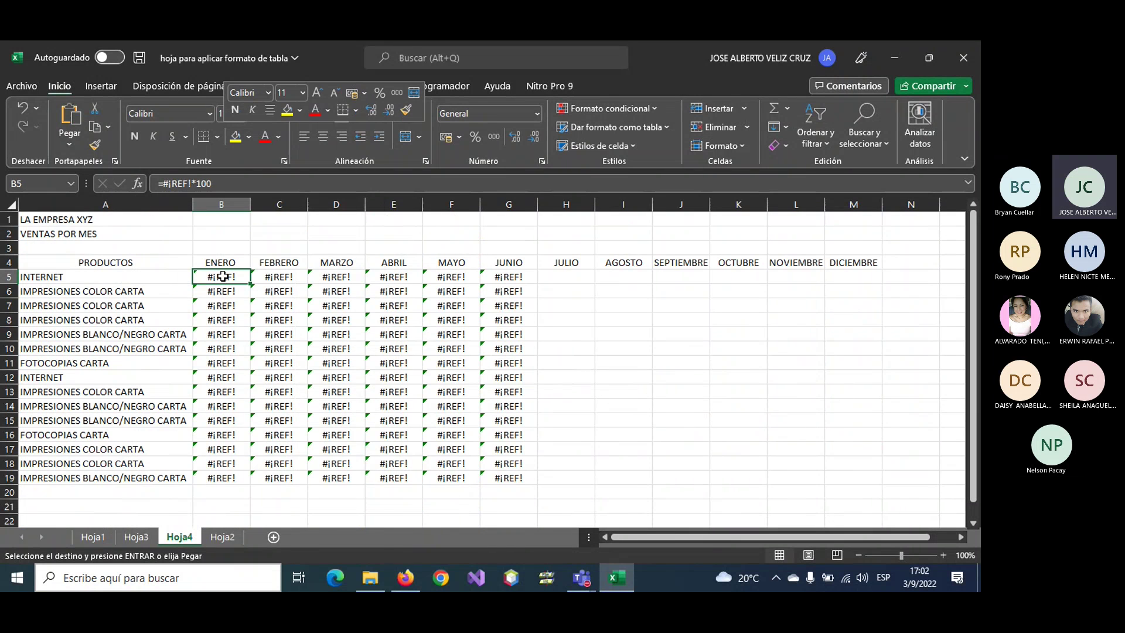
pyautogui.click(277, 238)
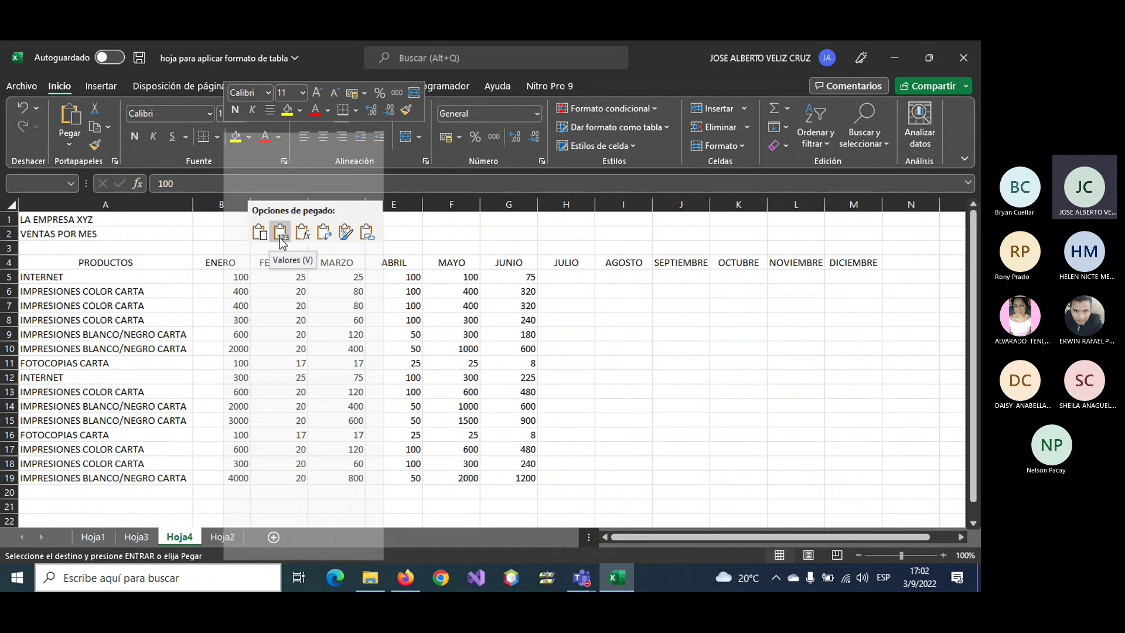
pyautogui.click(597, 381)
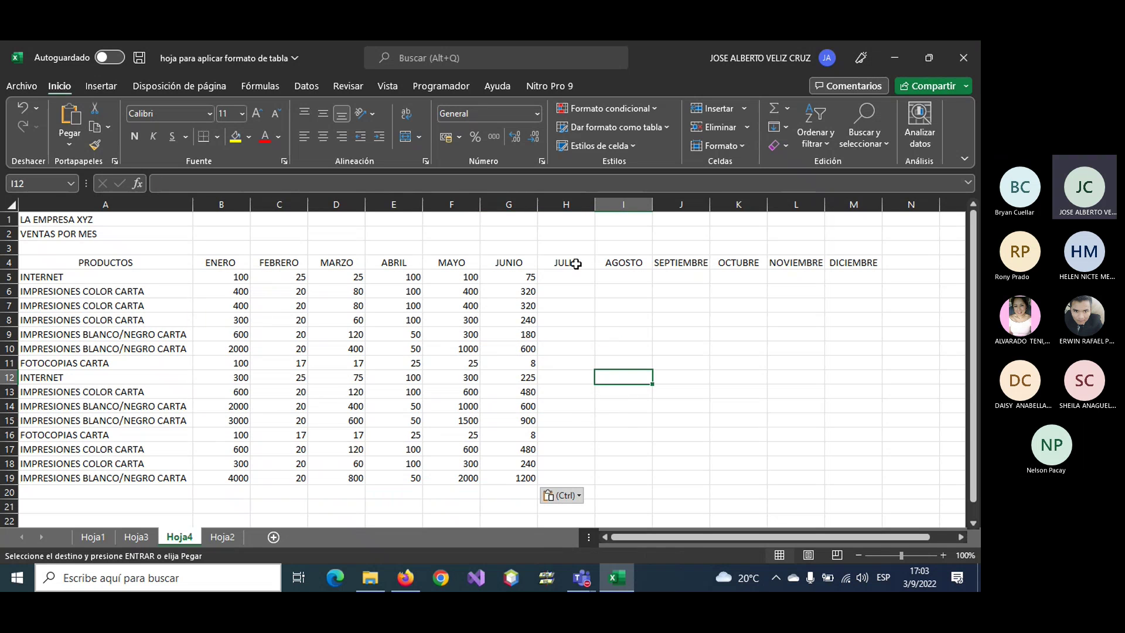
# - Clear the JULIO through DICIEMBRE headers from H4:M4
pyautogui.moveTo(567, 262)
pyautogui.mouseDown()
pyautogui.moveTo(856, 288)
pyautogui.moveTo(873, 274)
pyautogui.mouseUp()
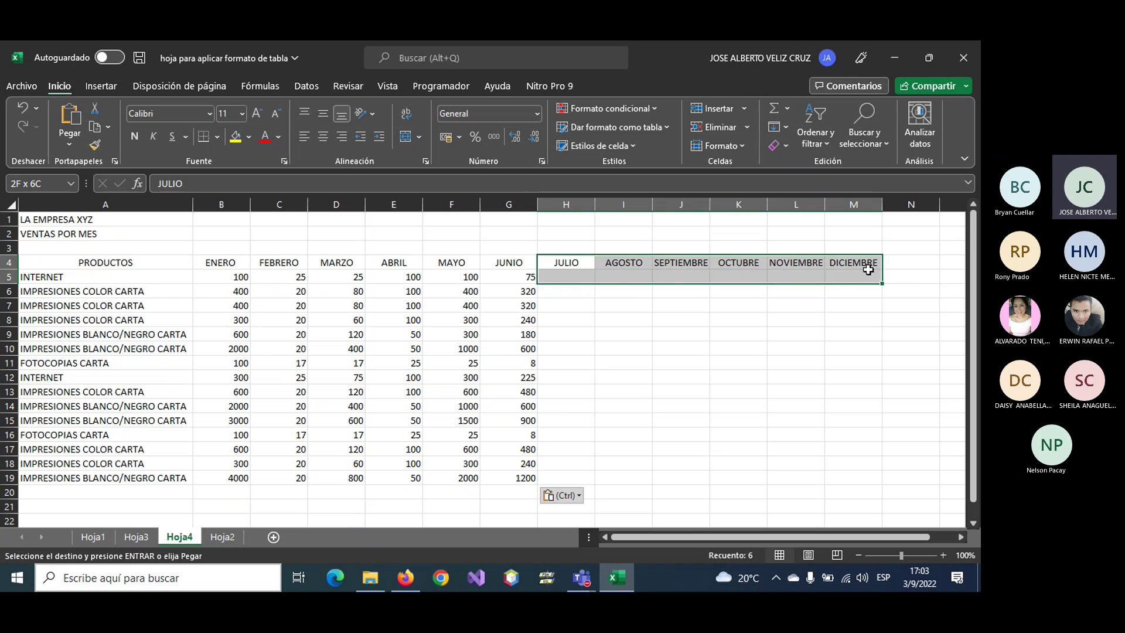
pyautogui.hotkey('ctrl', 'z')
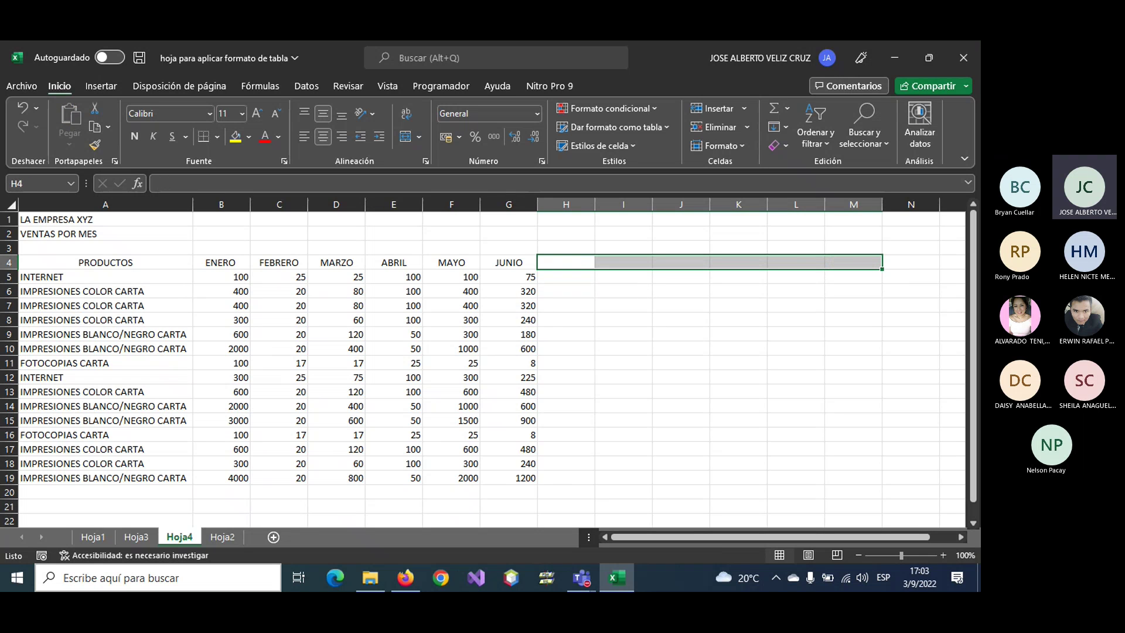
pyautogui.hotkey('alt', 'Tab')
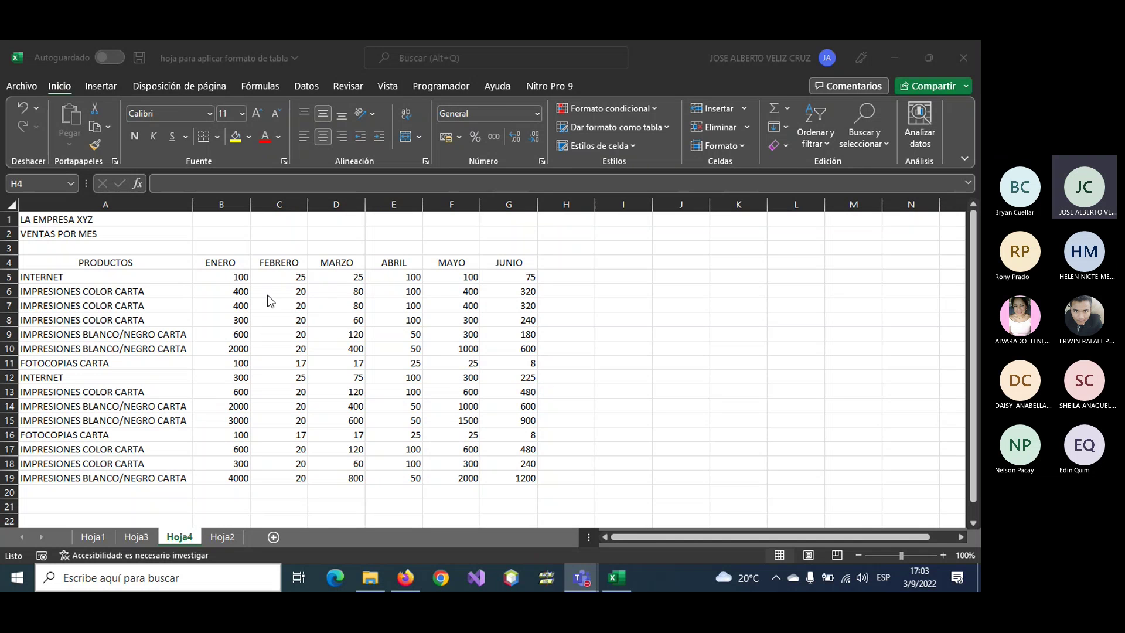
# - Enter the heading 'PROMEDIO POR PRODUCTO' in H4
pyautogui.moveTo(579, 267); pyautogui.dragTo(854, 262)
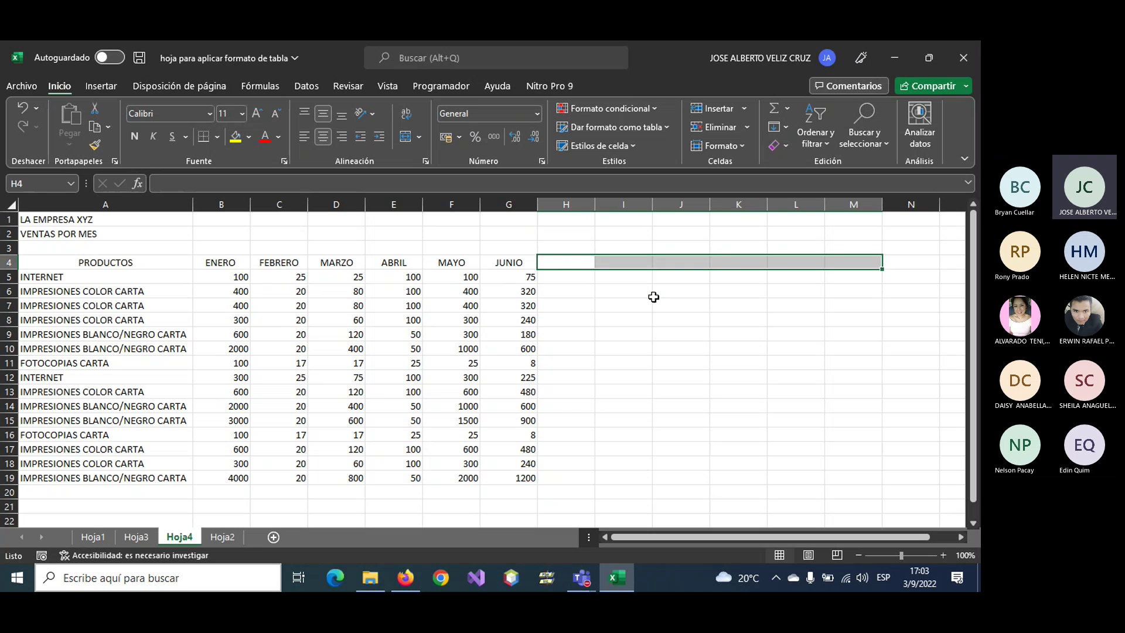
pyautogui.press('Left')
pyautogui.press('Right')
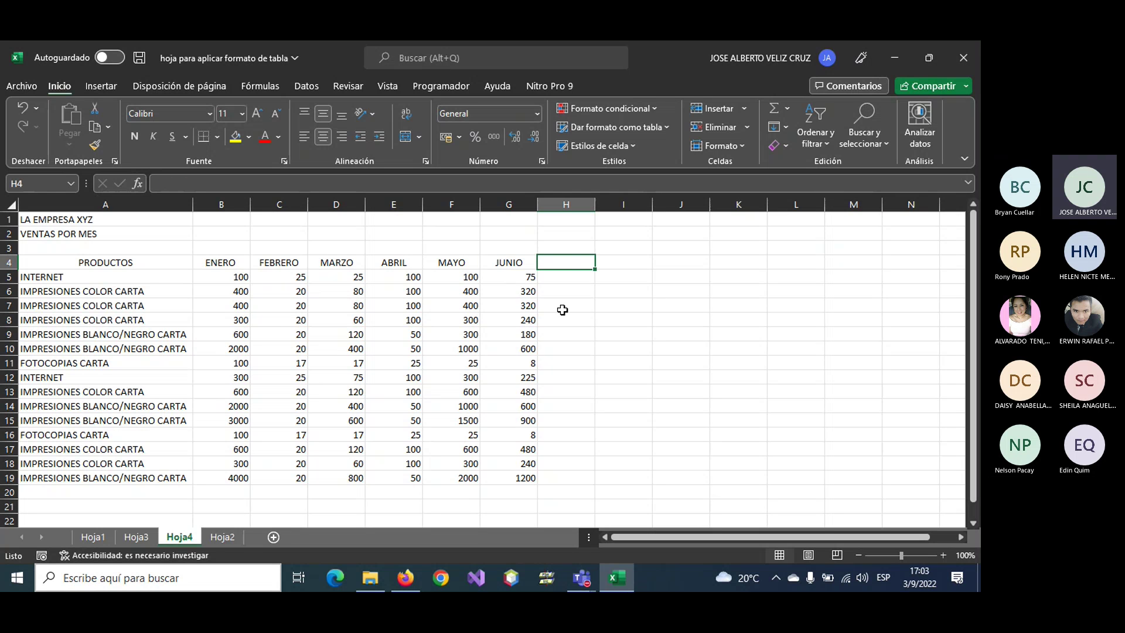
pyautogui.write('PROMEDIO')
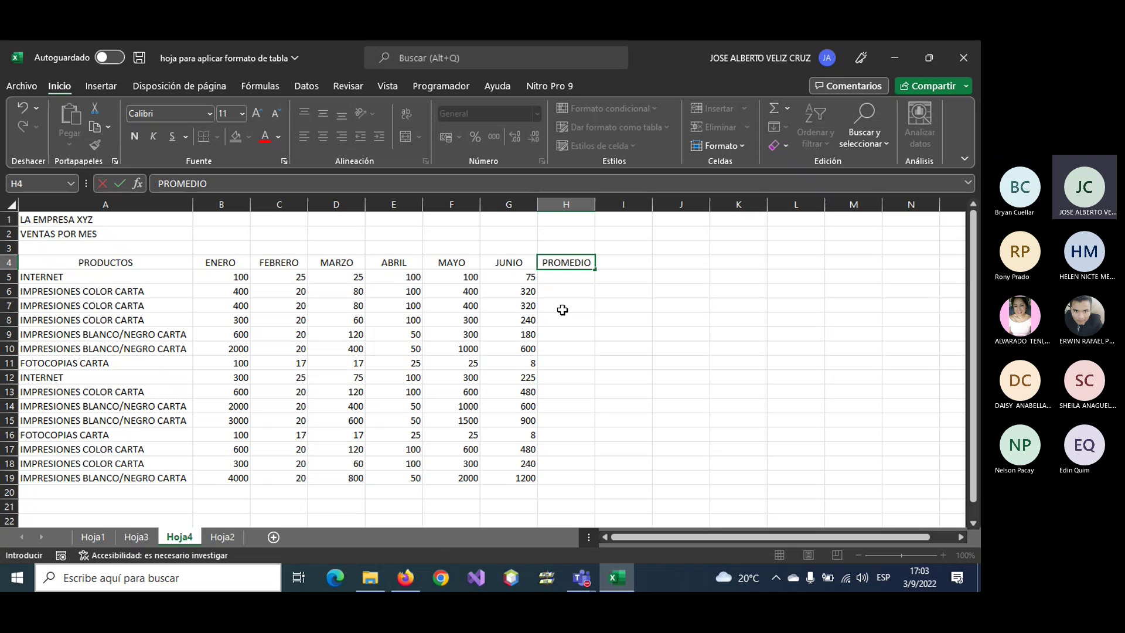
pyautogui.press('Return')
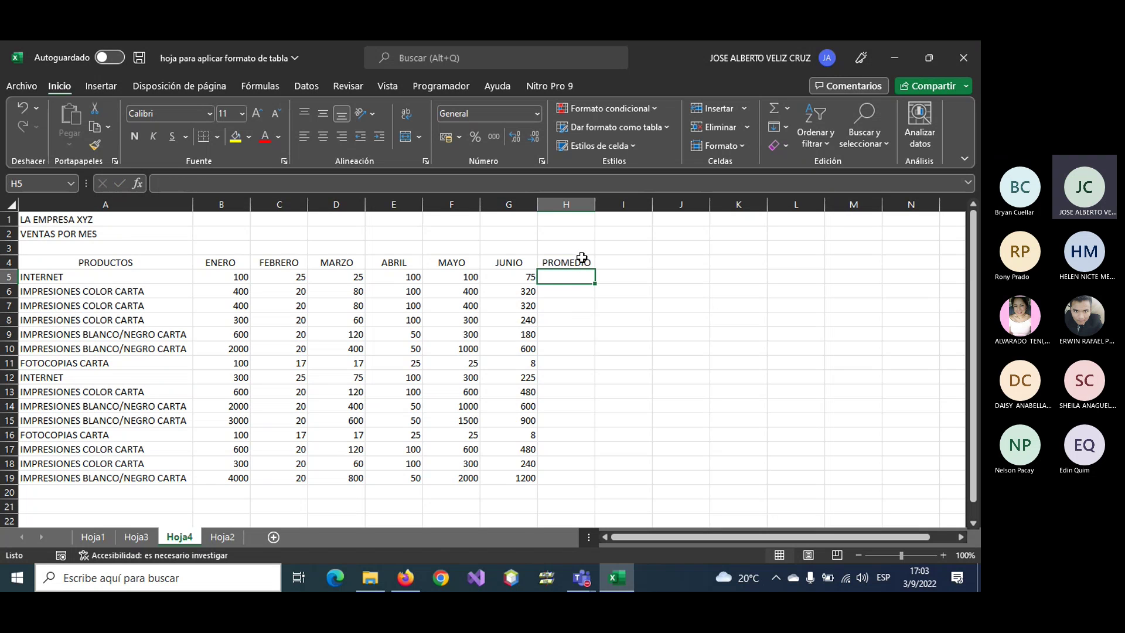
pyautogui.click(577, 259)
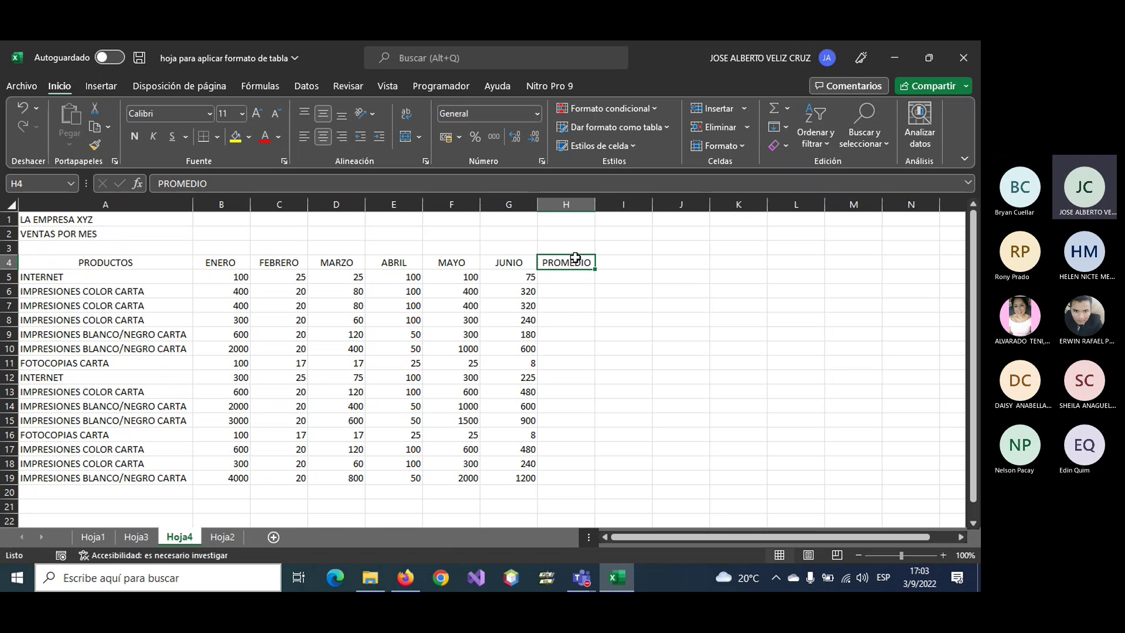
pyautogui.doubleClick(575, 258)
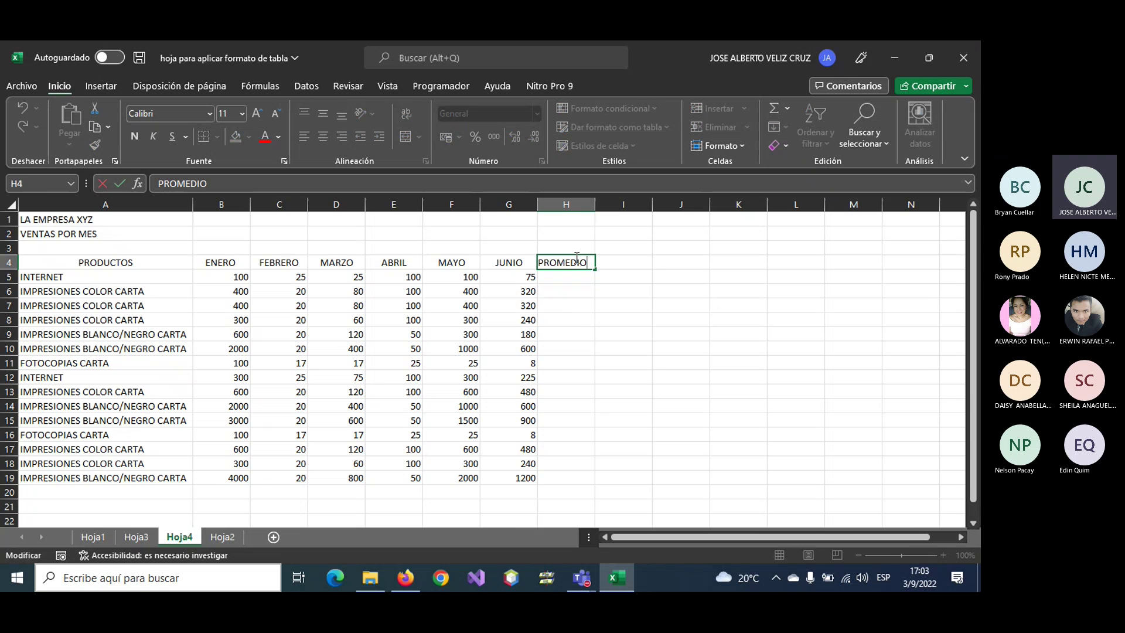
pyautogui.write(' POR ME')
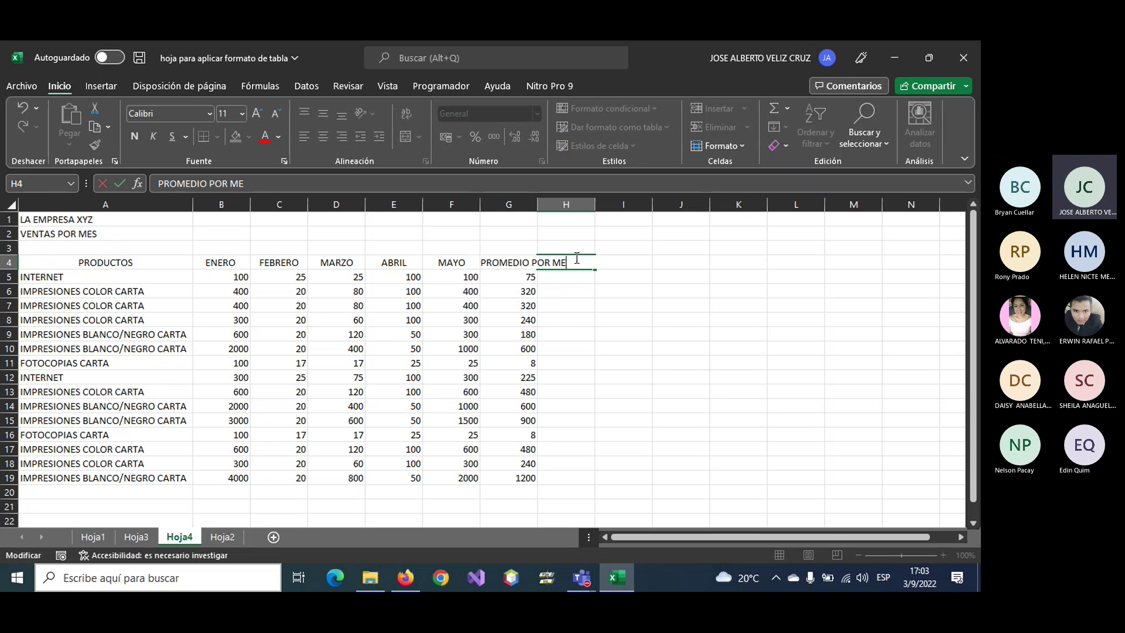
pyautogui.press('BackSpace')
pyautogui.press('BackSpace')
pyautogui.write('PRODUC')
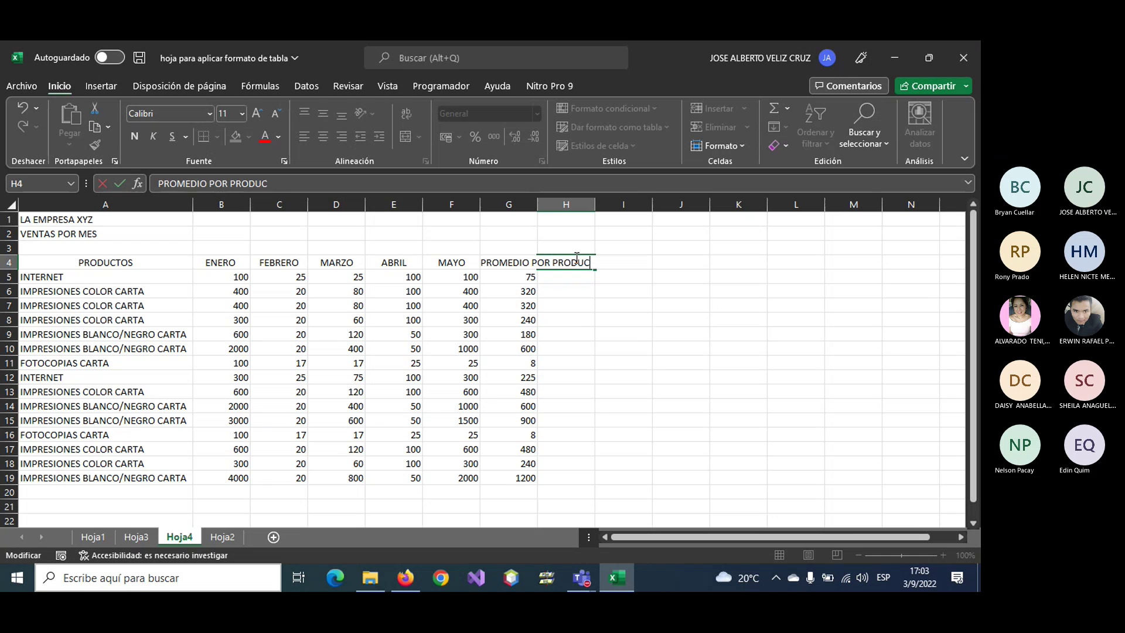
pyautogui.write('TO')
pyautogui.press('Return')
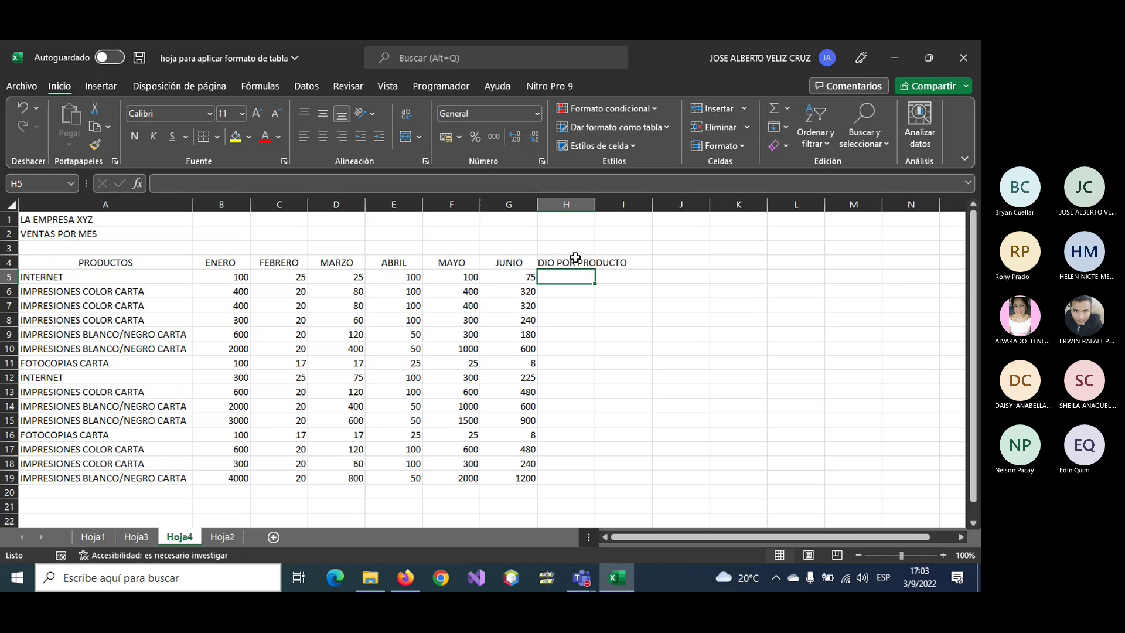
# - Wrap the H4 heading text and select H5 for the first average
pyautogui.click(575, 258)
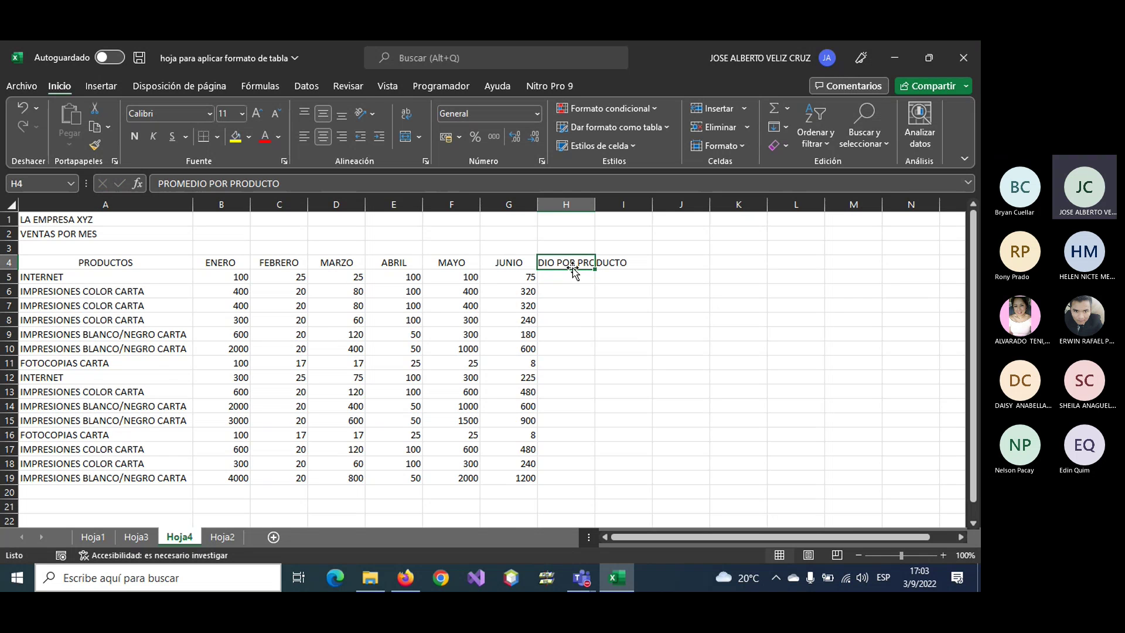
pyautogui.click(406, 114)
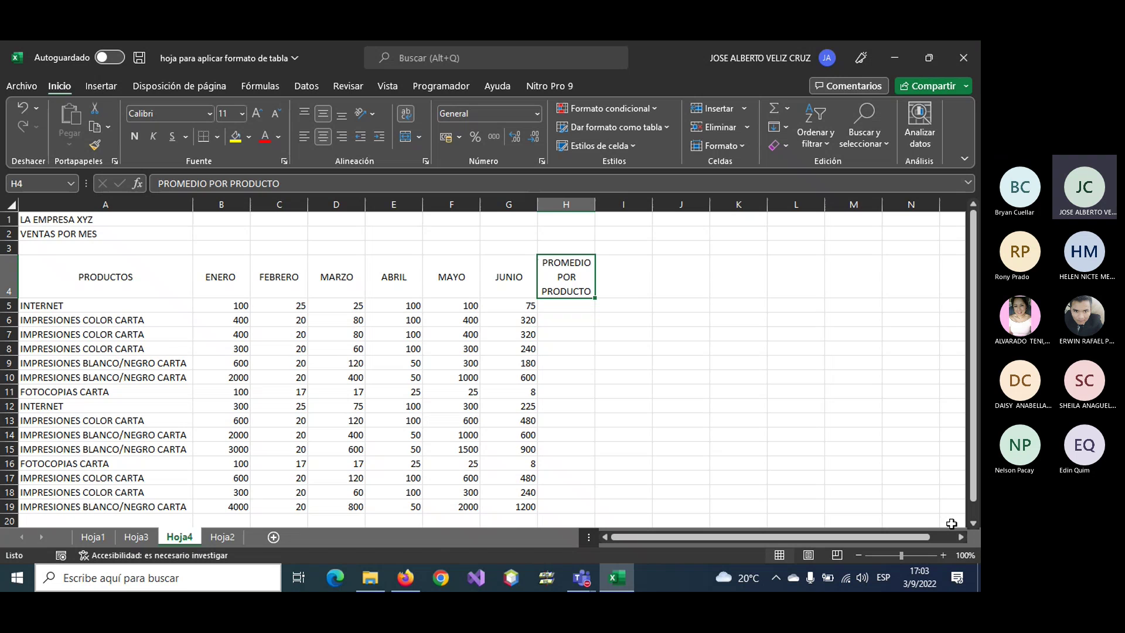
pyautogui.scroll(-1, 572, 291)
pyautogui.click(572, 292)
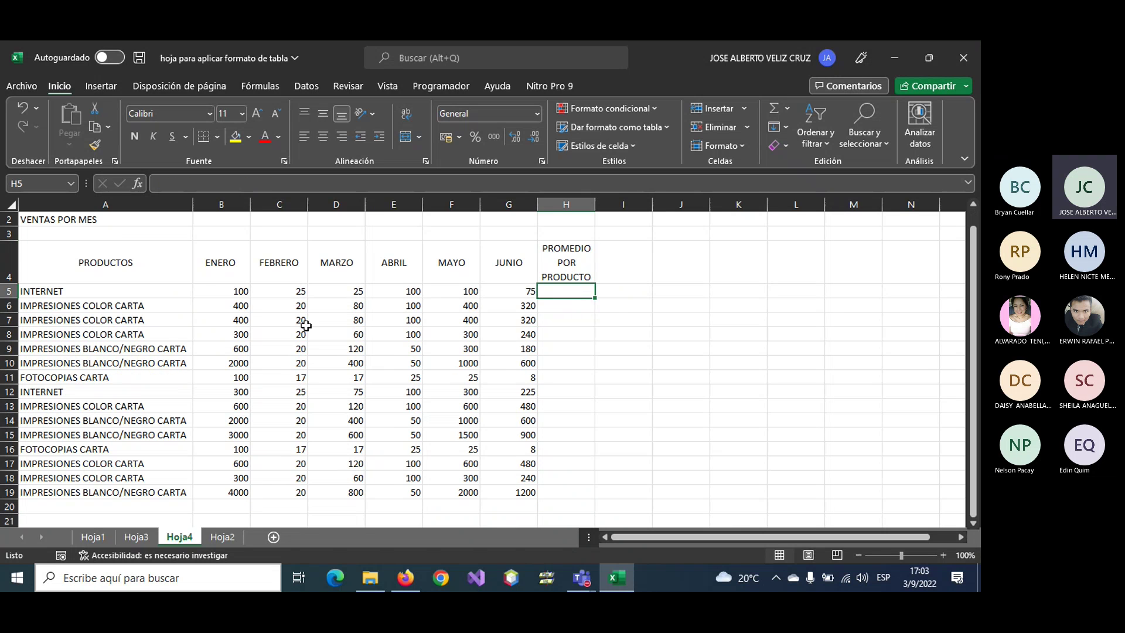
# - Enter =PROMEDIO(B5:G5) in H5 and fill it down through H19 for every product
pyautogui.write('=')
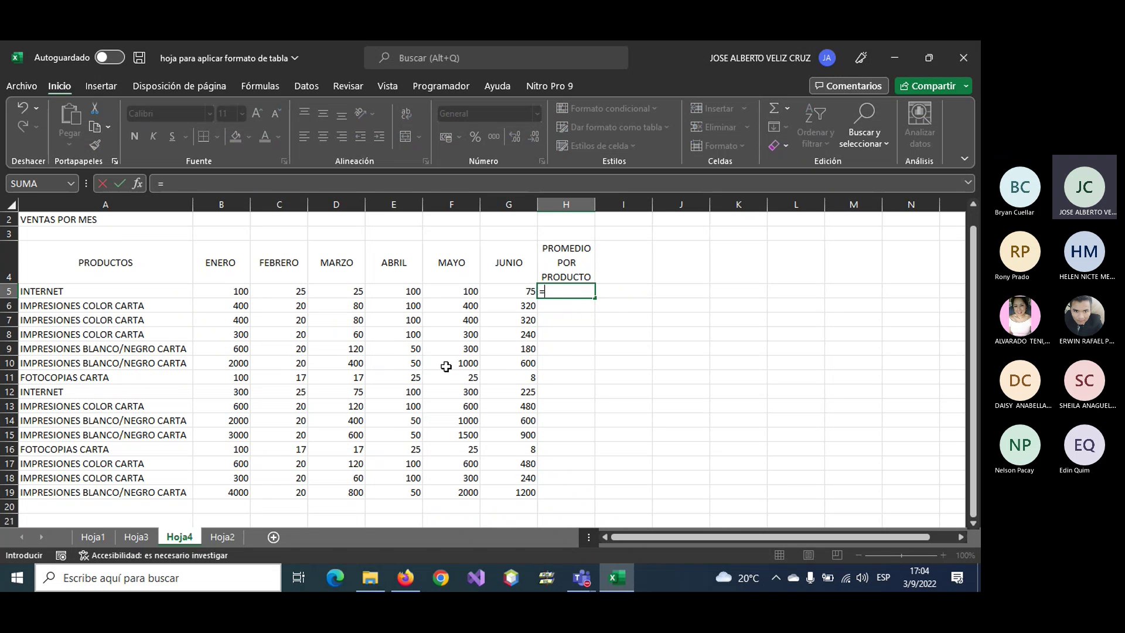
pyautogui.write('PROMEDI')
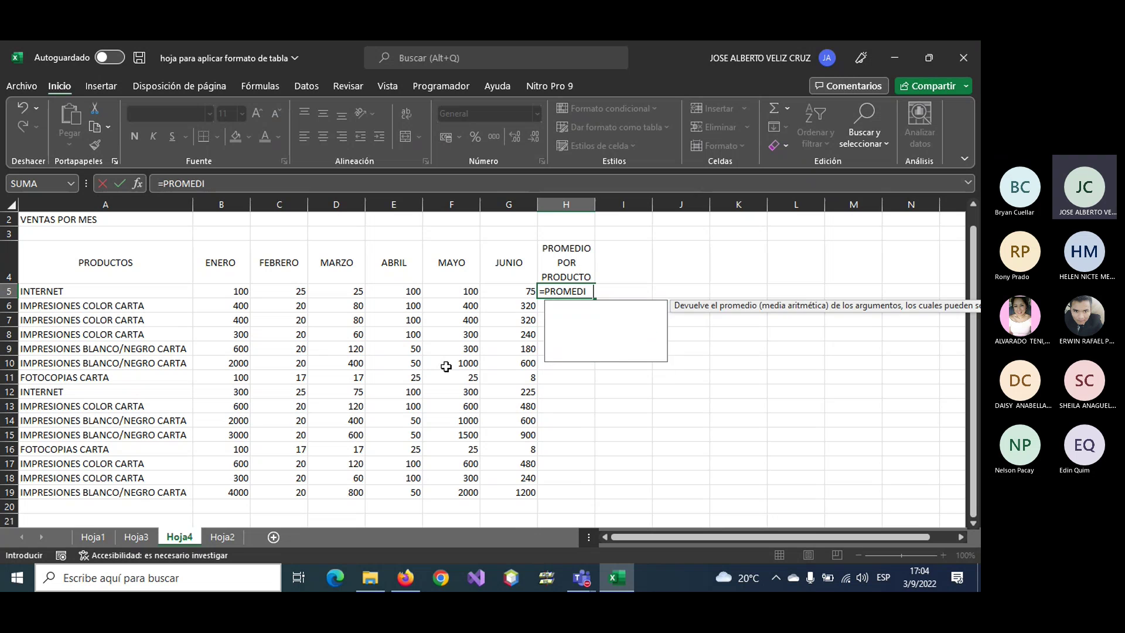
pyautogui.write('O(')
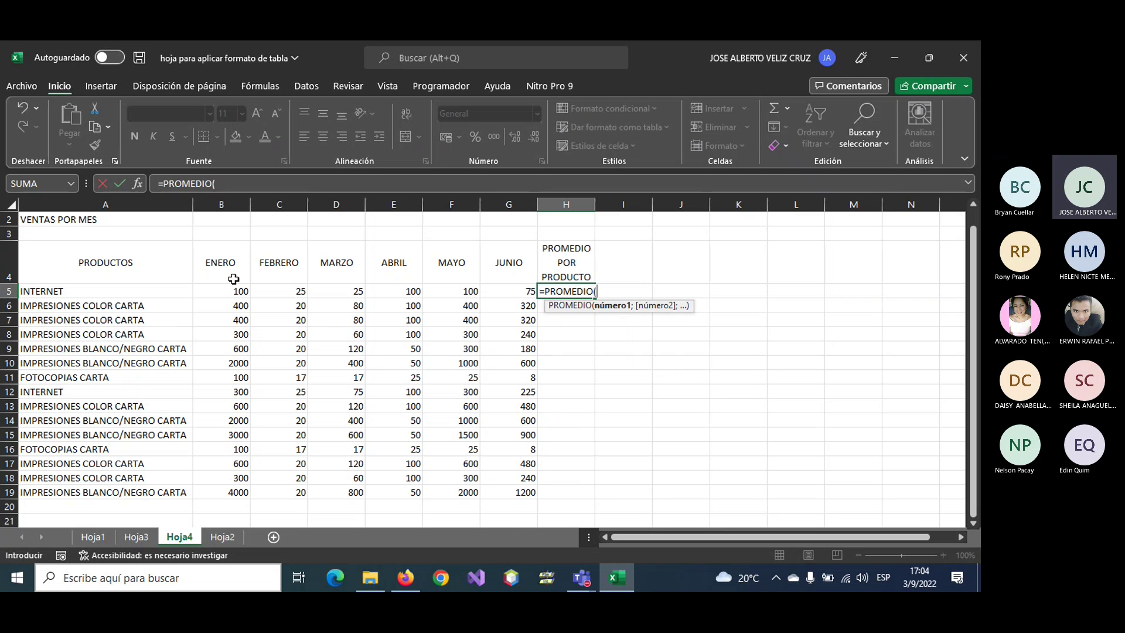
pyautogui.moveTo(231, 288); pyautogui.dragTo(487, 289)
pyautogui.write(')')
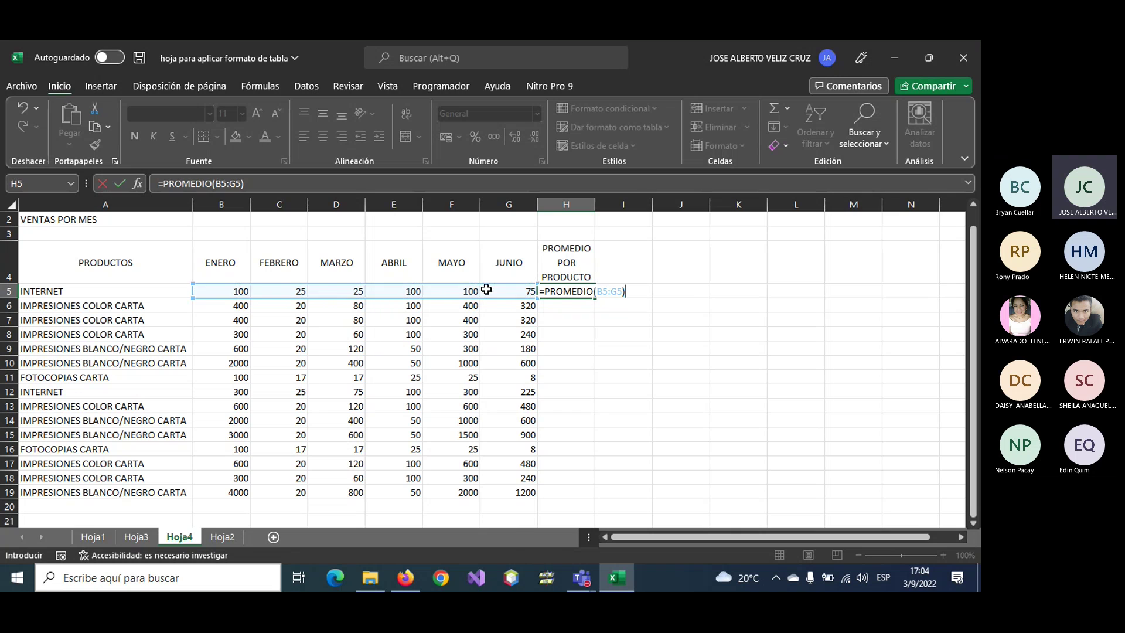
pyautogui.press('Return')
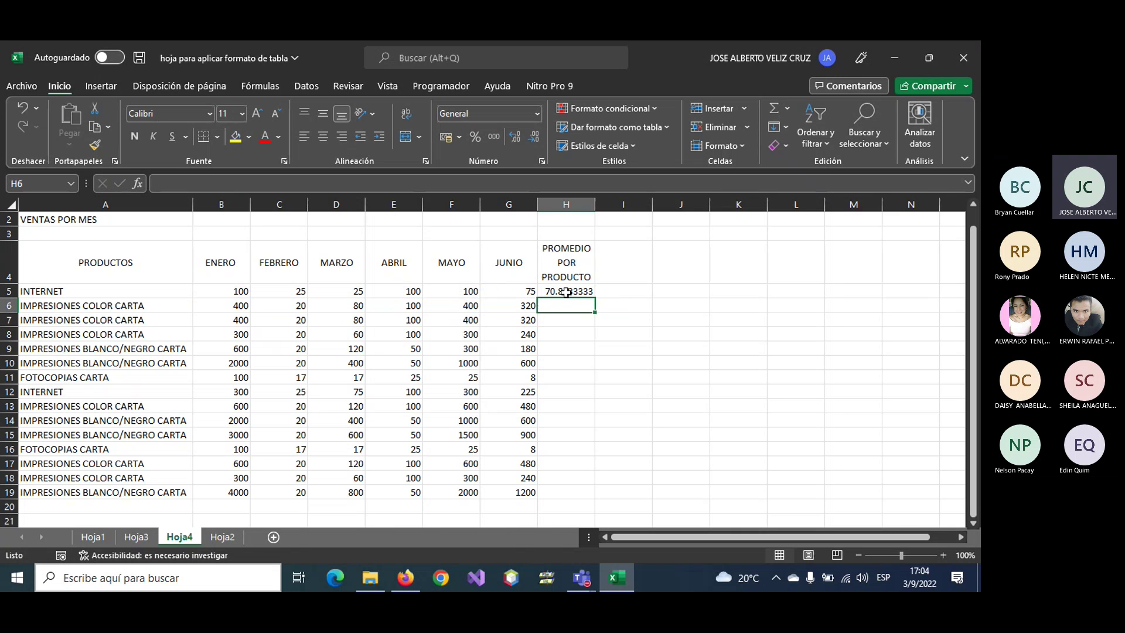
pyautogui.click(566, 292)
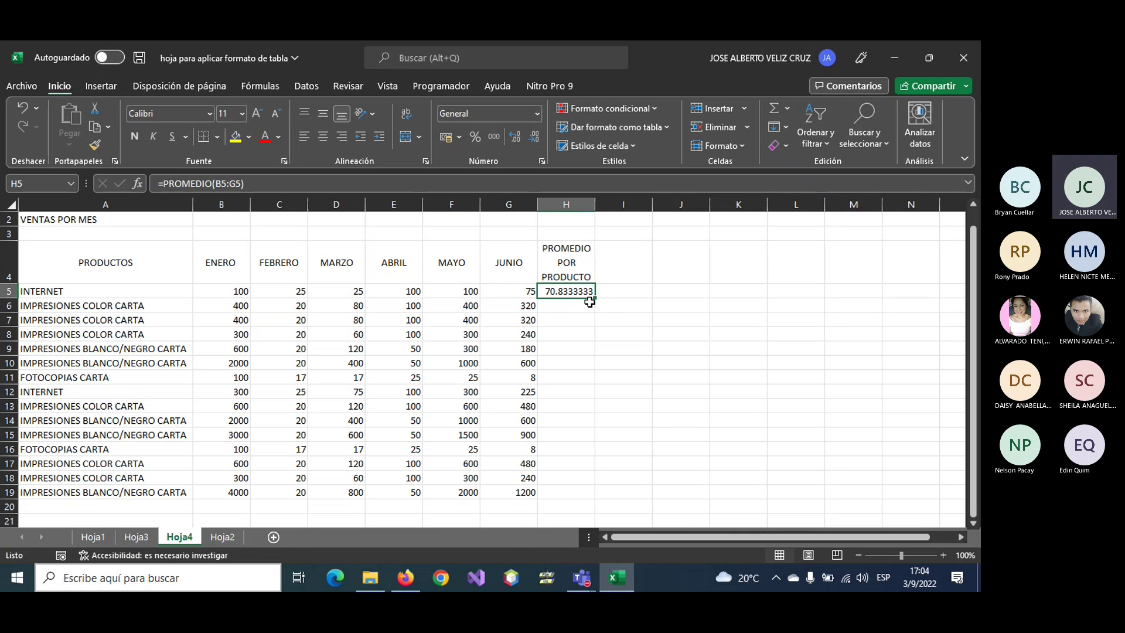
pyautogui.moveTo(589, 301); pyautogui.dragTo(566, 492)
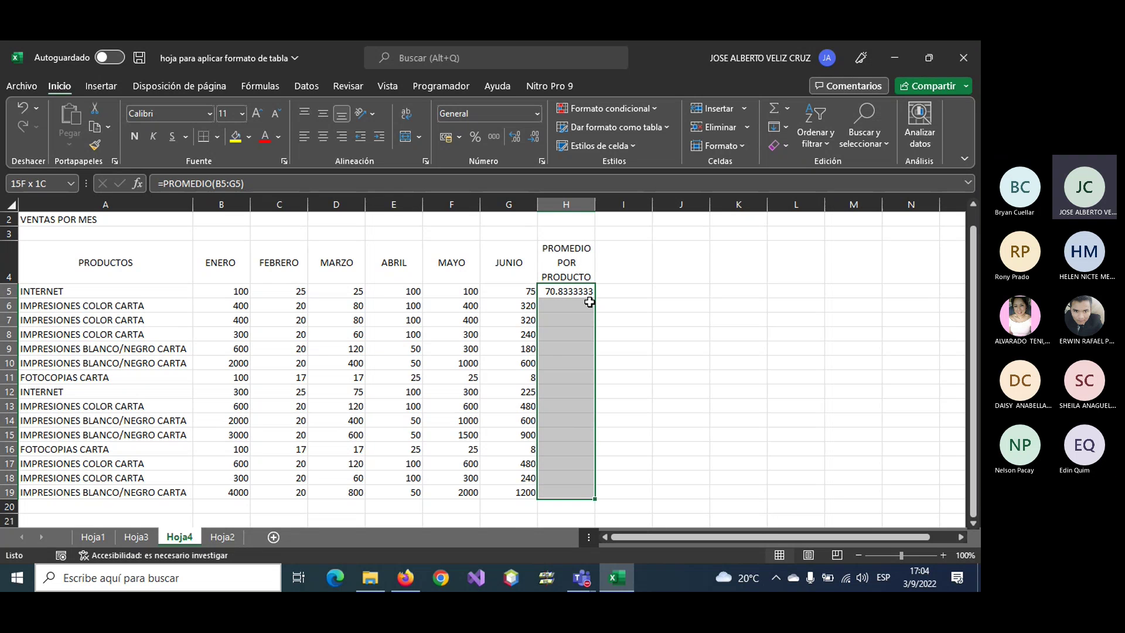
pyautogui.hotkey('ctrl', 'd')
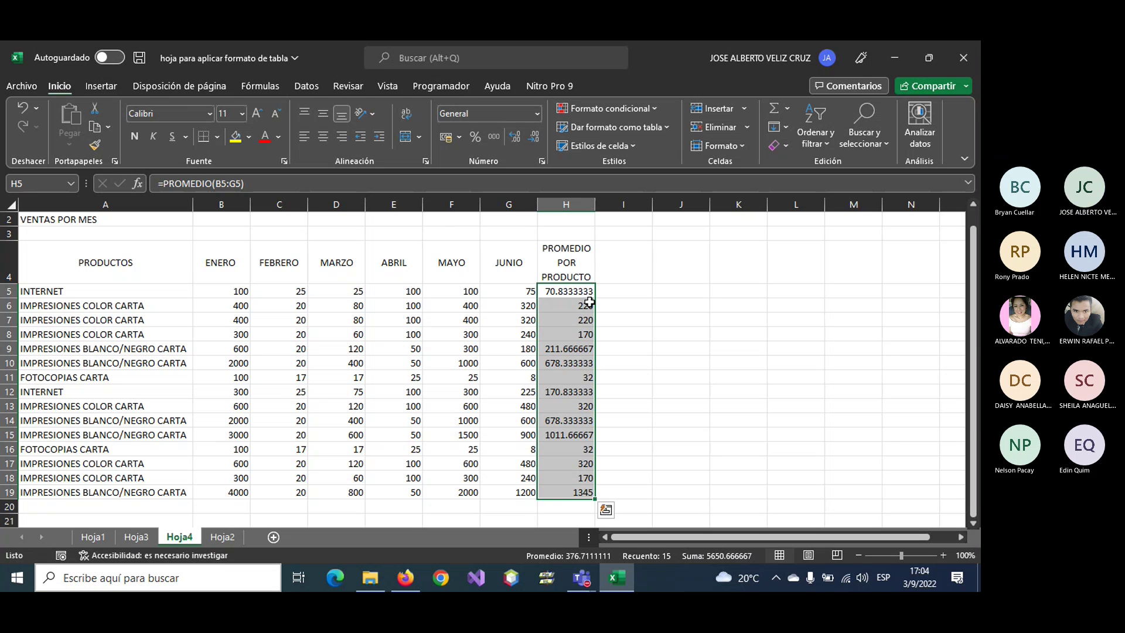
pyautogui.click(619, 342)
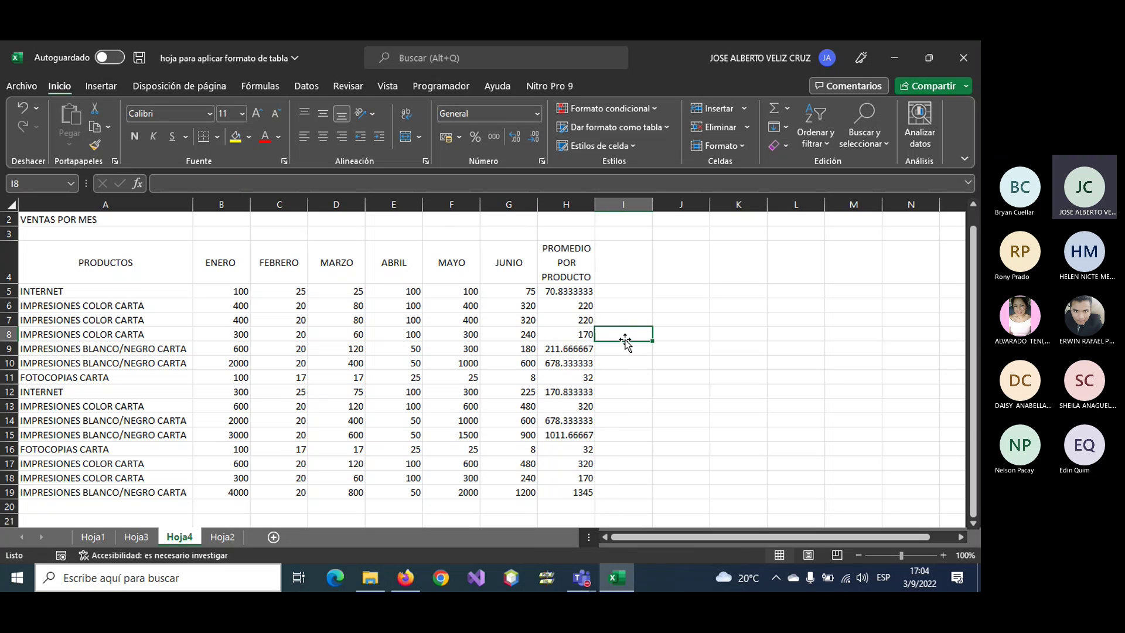
# - Format the averages in H5:H19 as Número with two decimal places
pyautogui.moveTo(551, 292); pyautogui.dragTo(566, 489)
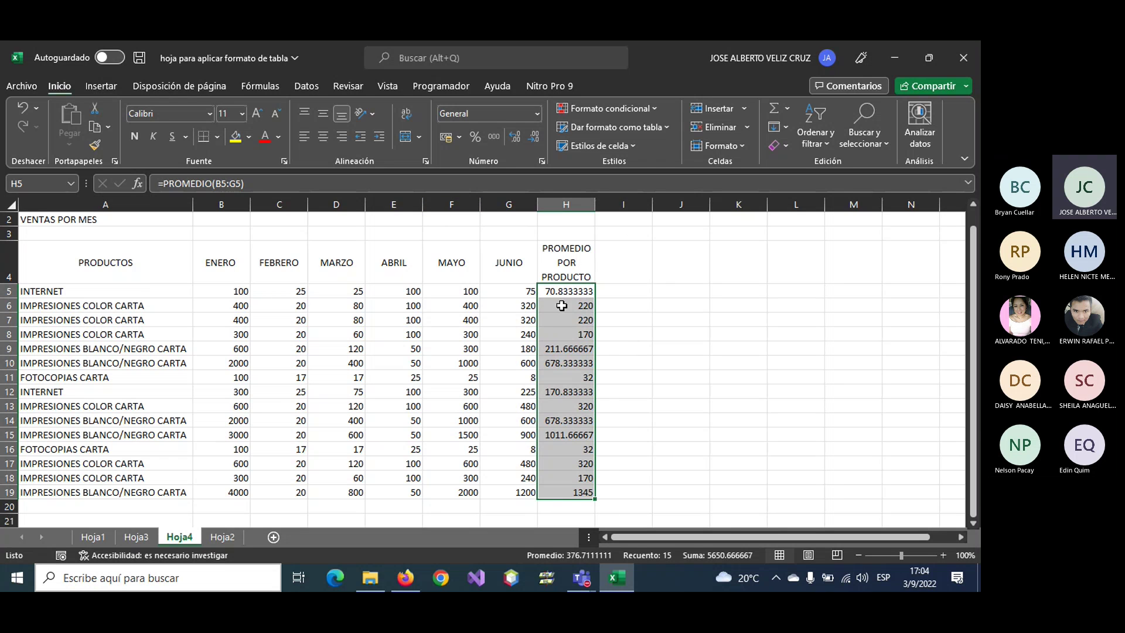
pyautogui.click(532, 139)
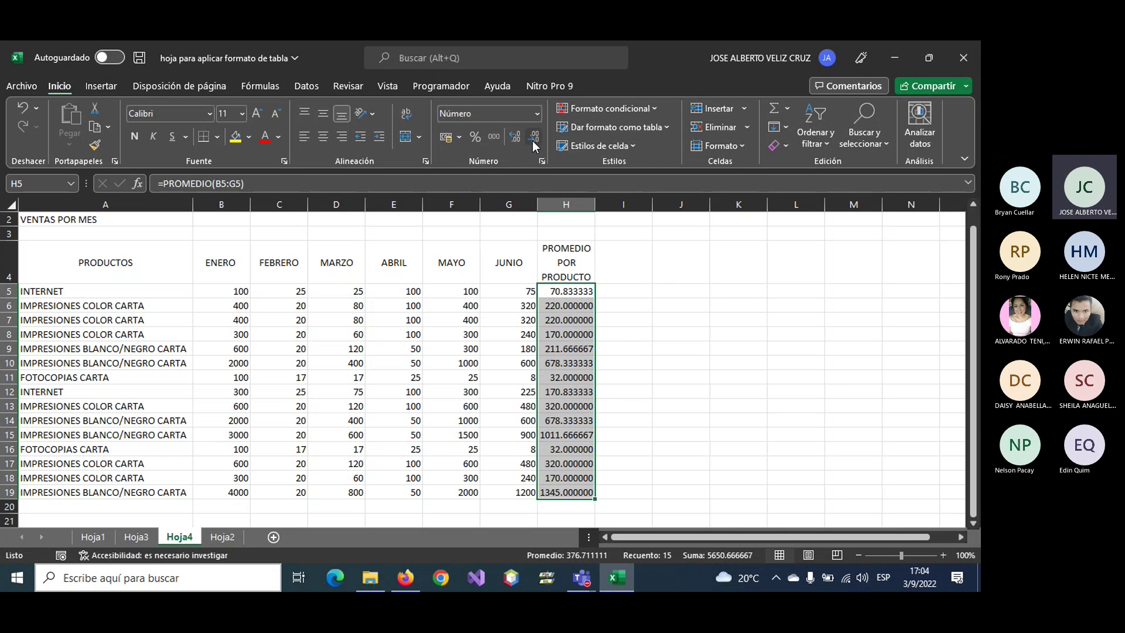
pyautogui.click(532, 139)
pyautogui.click(532, 139)
pyautogui.click(532, 140)
pyautogui.click(532, 139)
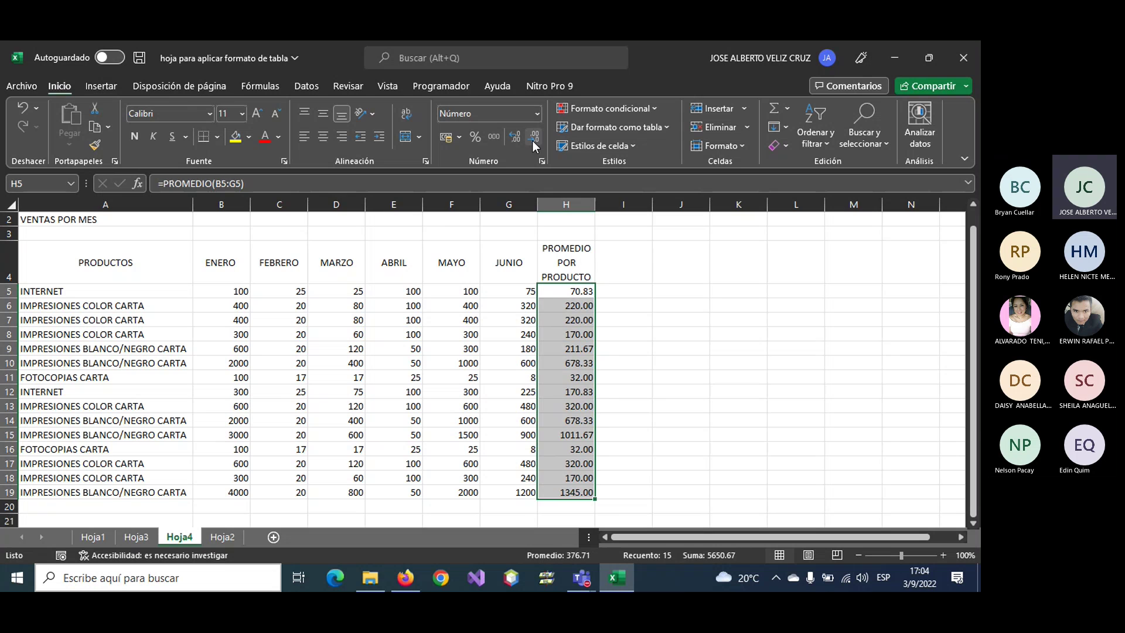
pyautogui.click(616, 345)
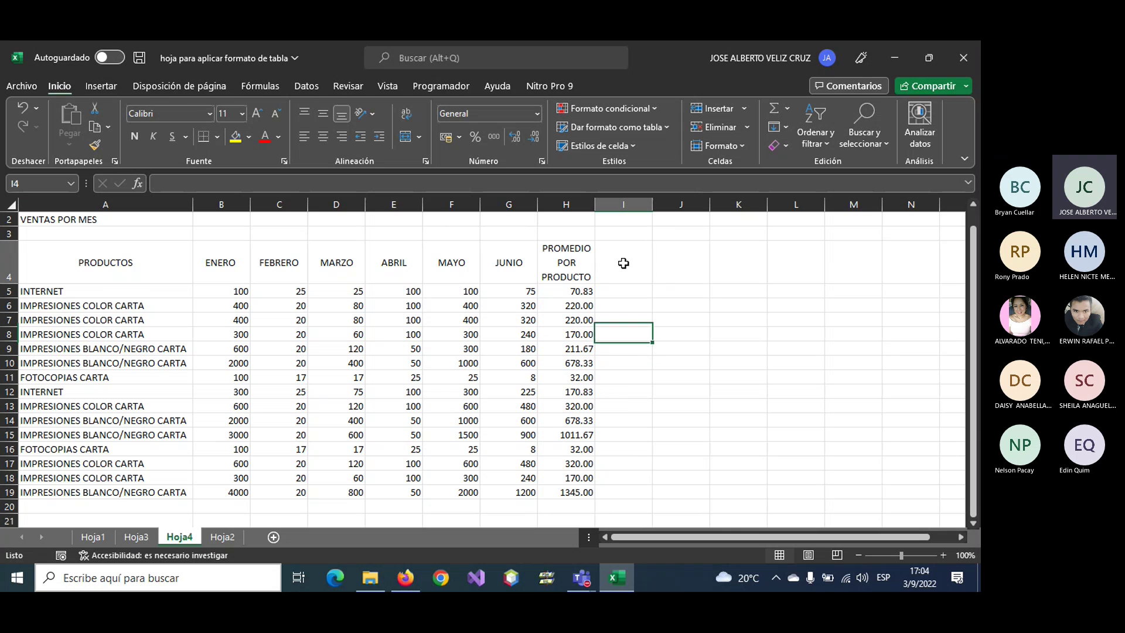
# - Type the heading TOTAL DE VENTAS POR PRODUCTO in cell I4
pyautogui.click(623, 266)
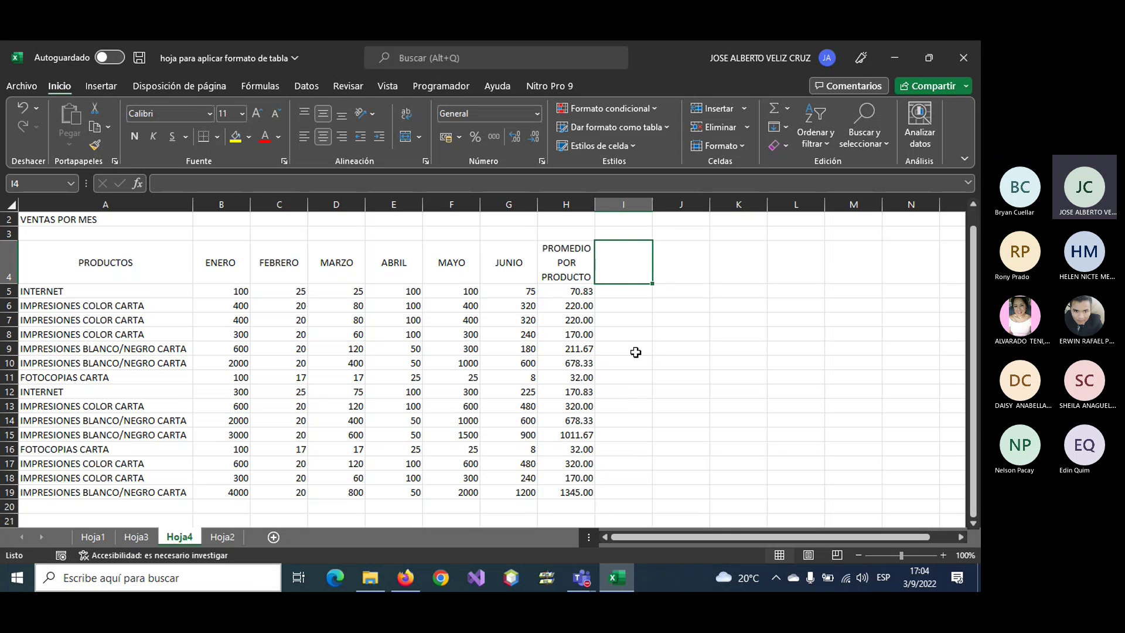
pyautogui.write('TOTAL DE')
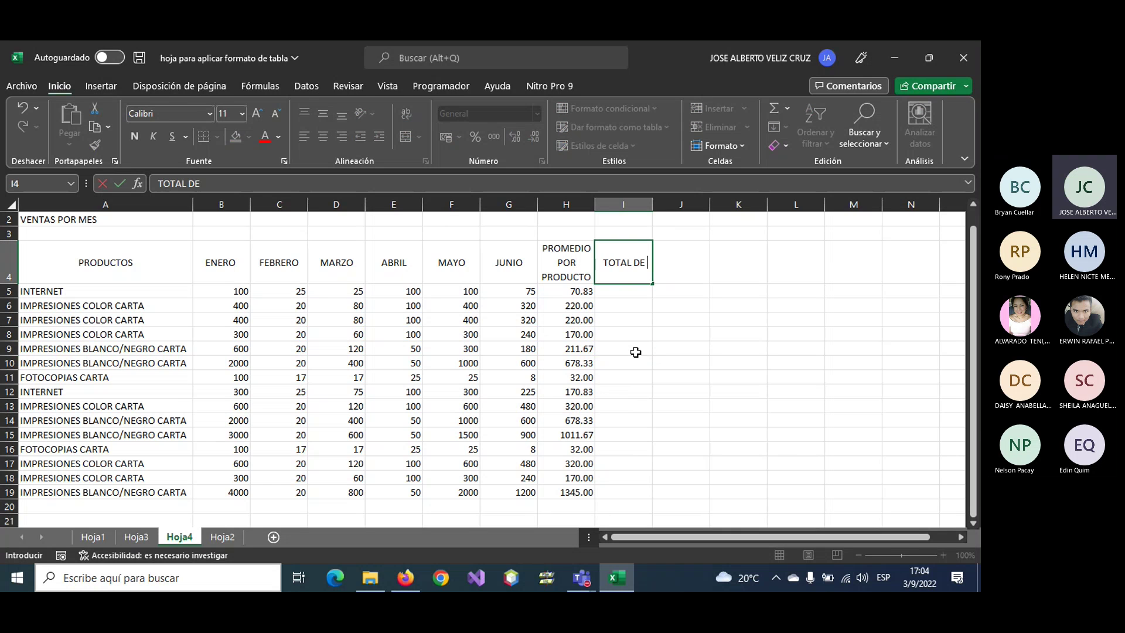
pyautogui.write(' VENTAS POR')
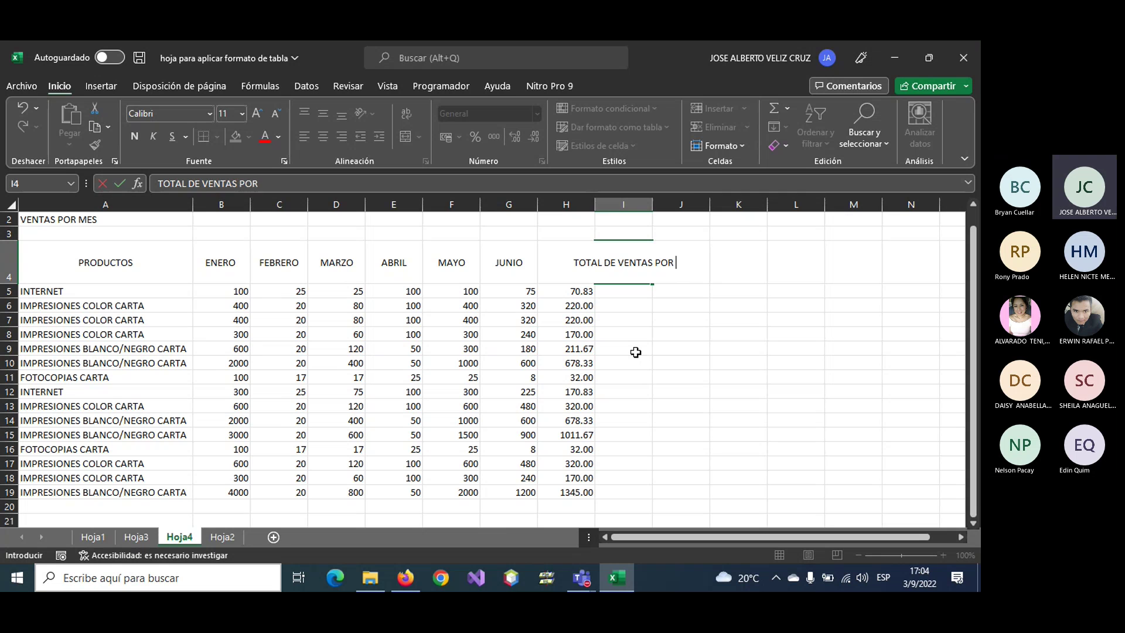
pyautogui.write(' PRODUCTO')
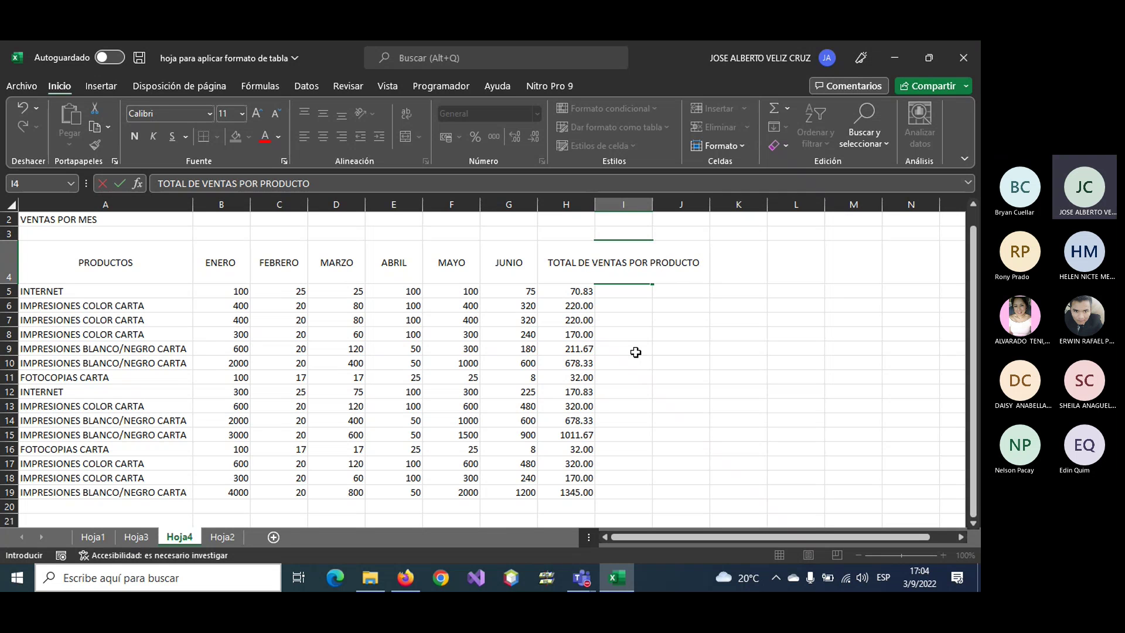
pyautogui.press('Return')
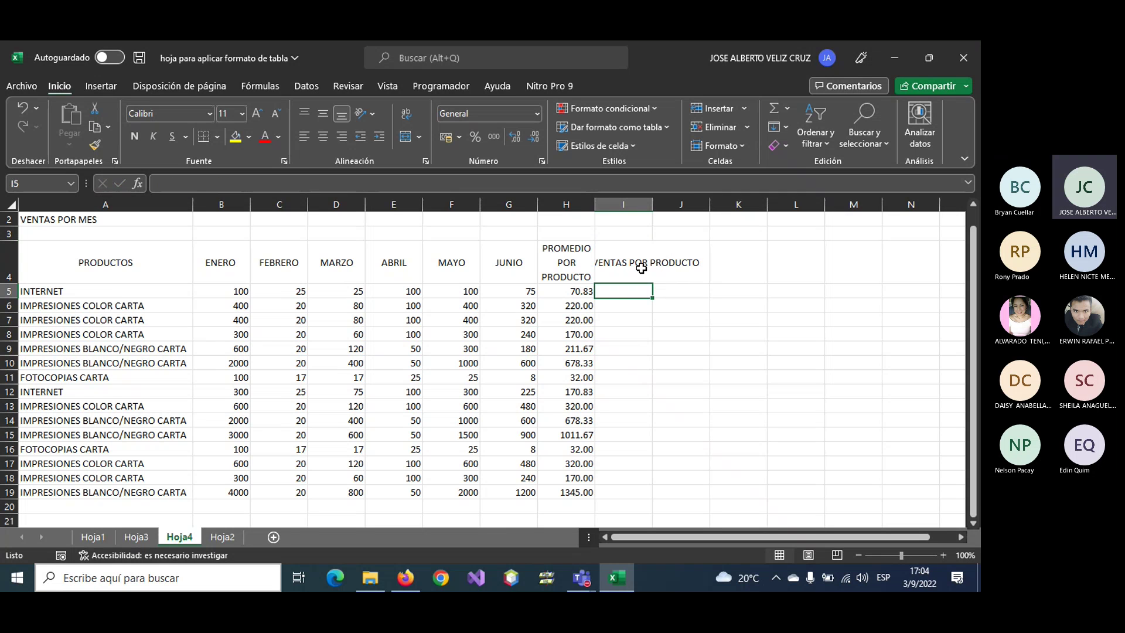
# - Change the heading to TOTAL DE VENTAS/PRODUCTO and wrap its text in the cell
pyautogui.click(641, 267)
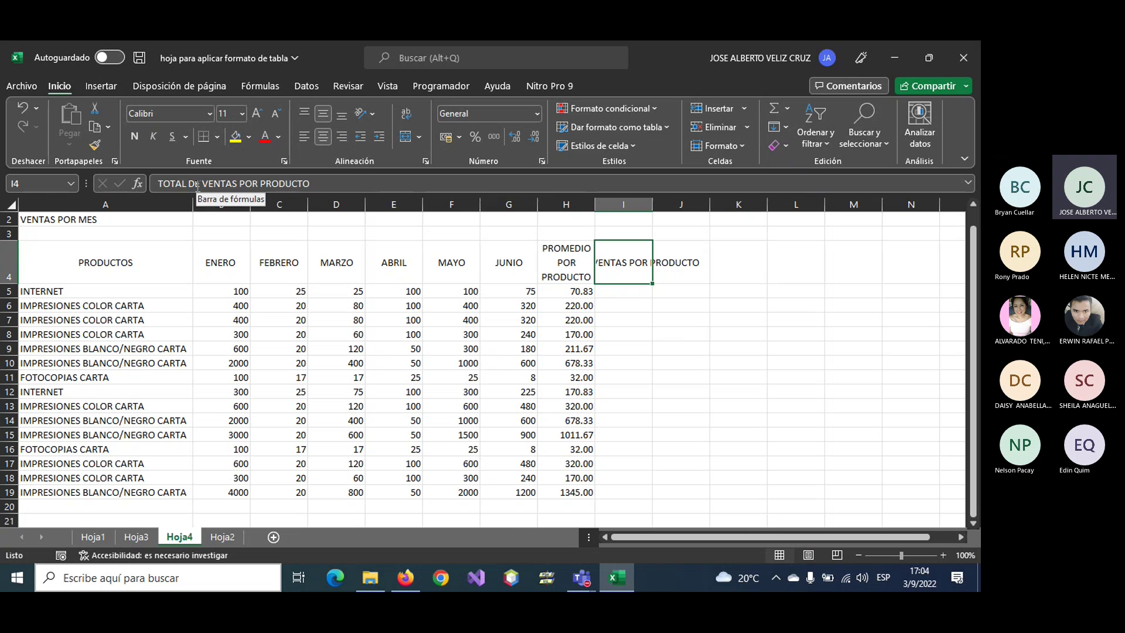
pyautogui.click(261, 184)
pyautogui.press('BackSpace')
pyautogui.press('BackSpace')
pyautogui.press('BackSpace')
pyautogui.press('BackSpace')
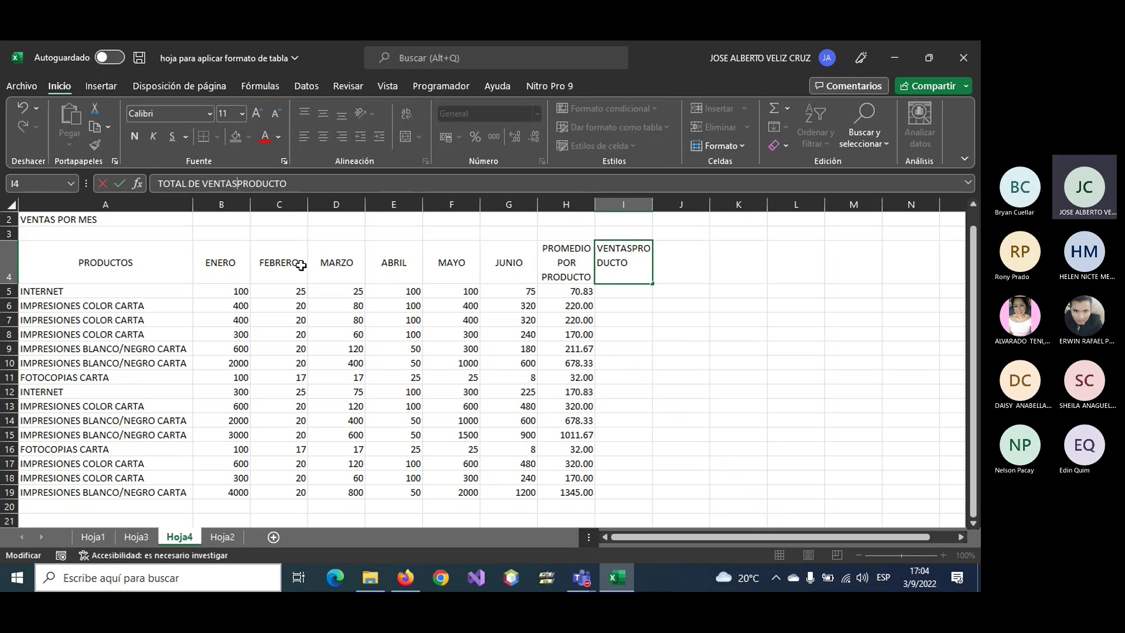
pyautogui.write('/')
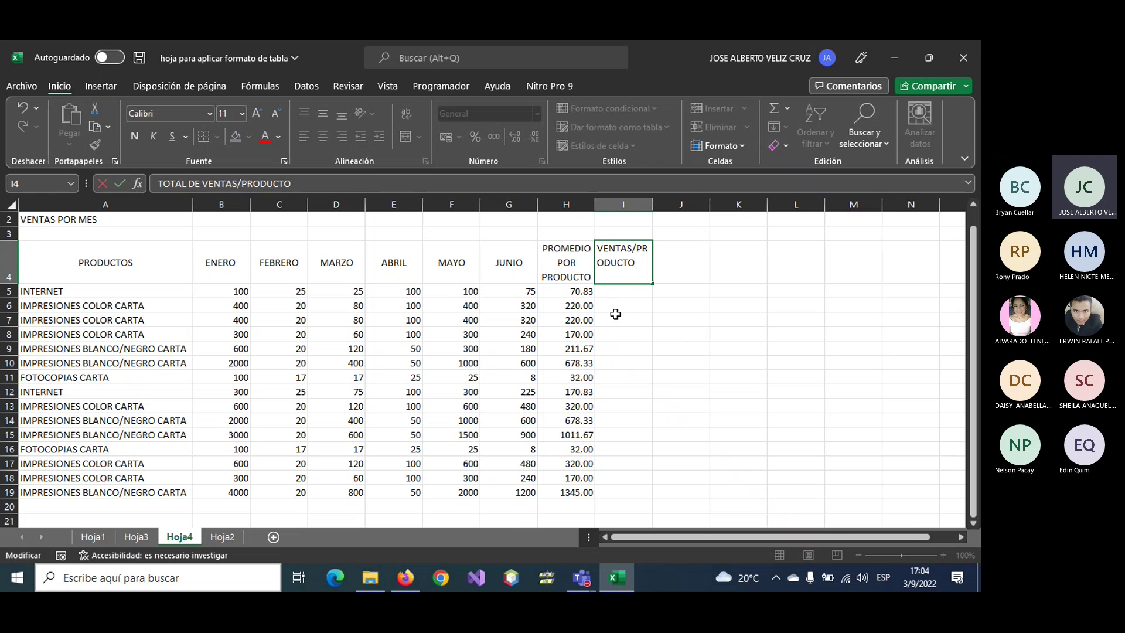
pyautogui.click(621, 262)
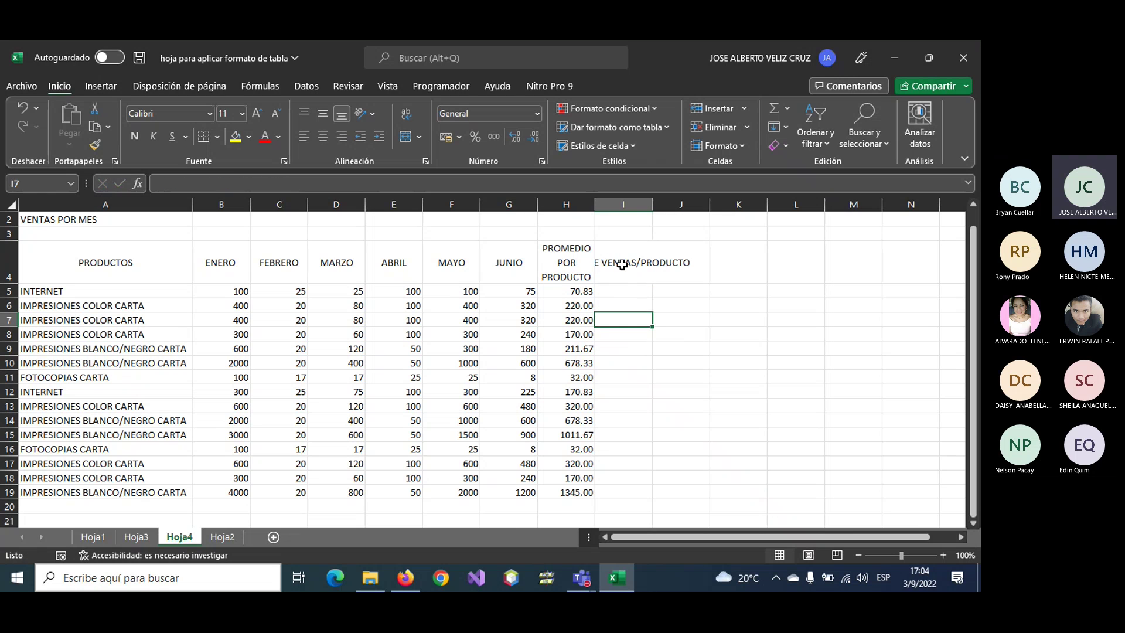
pyautogui.click(410, 110)
pyautogui.click(628, 292)
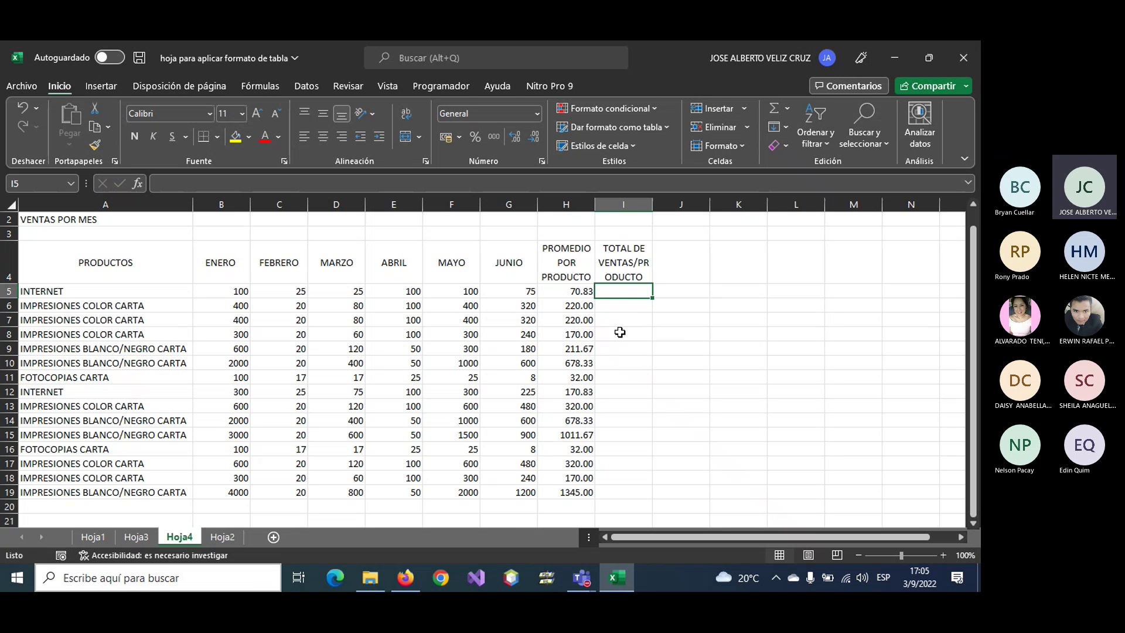
pyautogui.write('=SUMA')
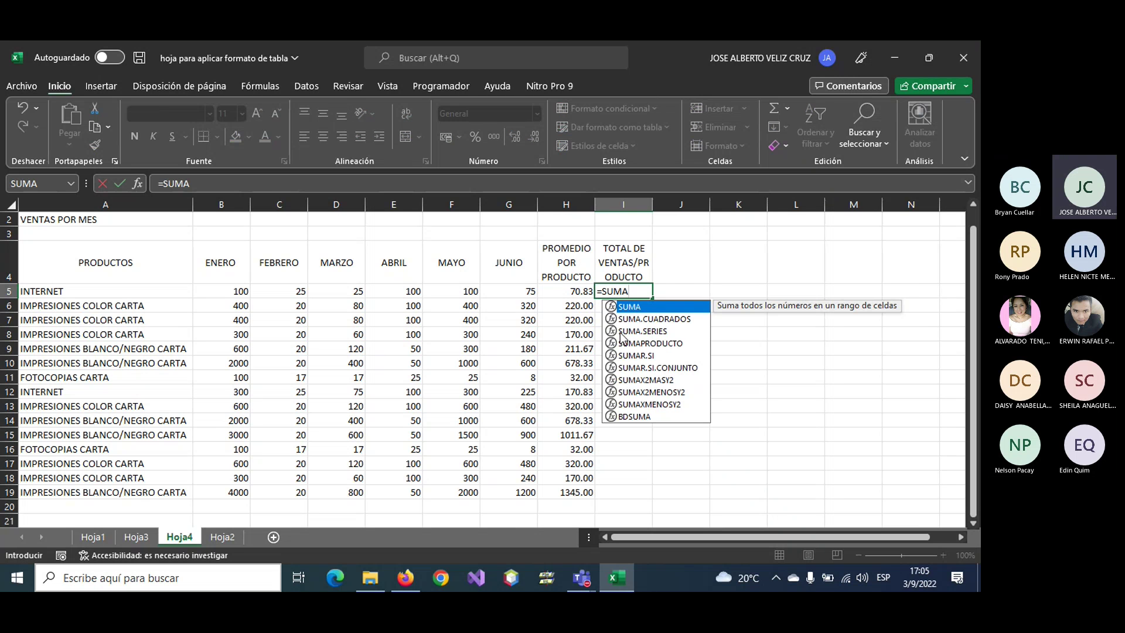
pyautogui.write('(')
pyautogui.moveTo(229, 292); pyautogui.dragTo(495, 298)
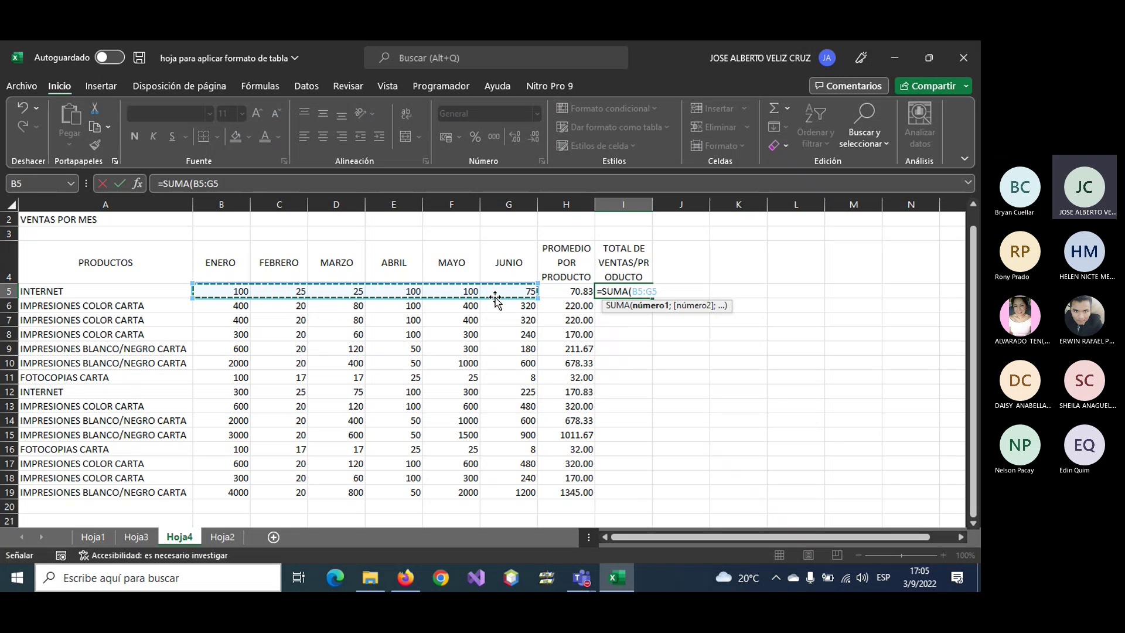
pyautogui.press('Return')
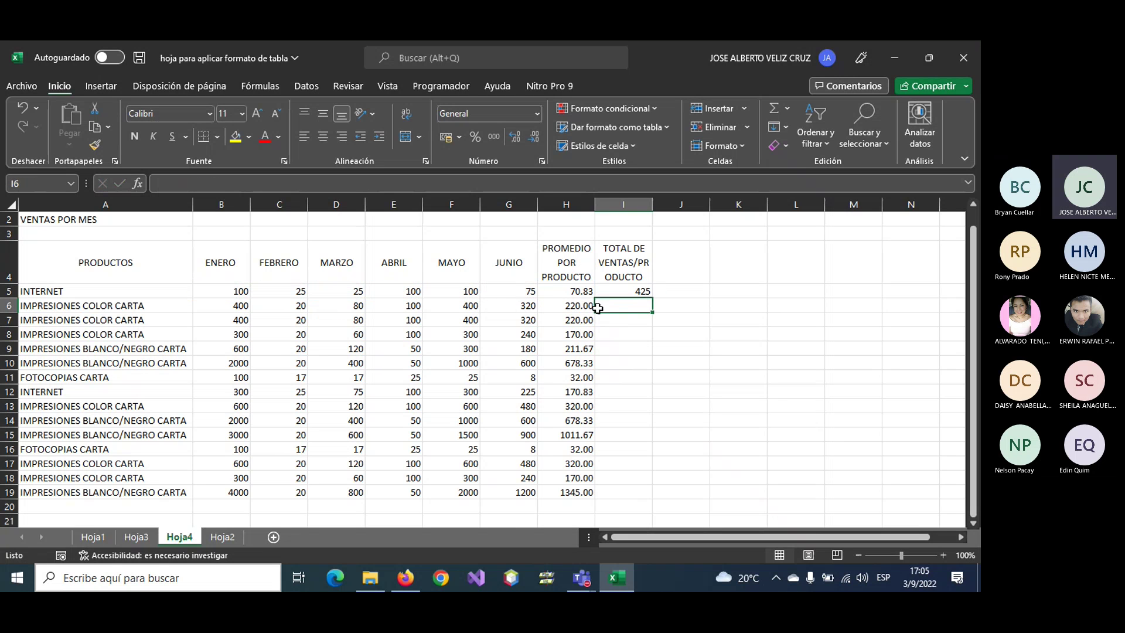
pyautogui.click(626, 293)
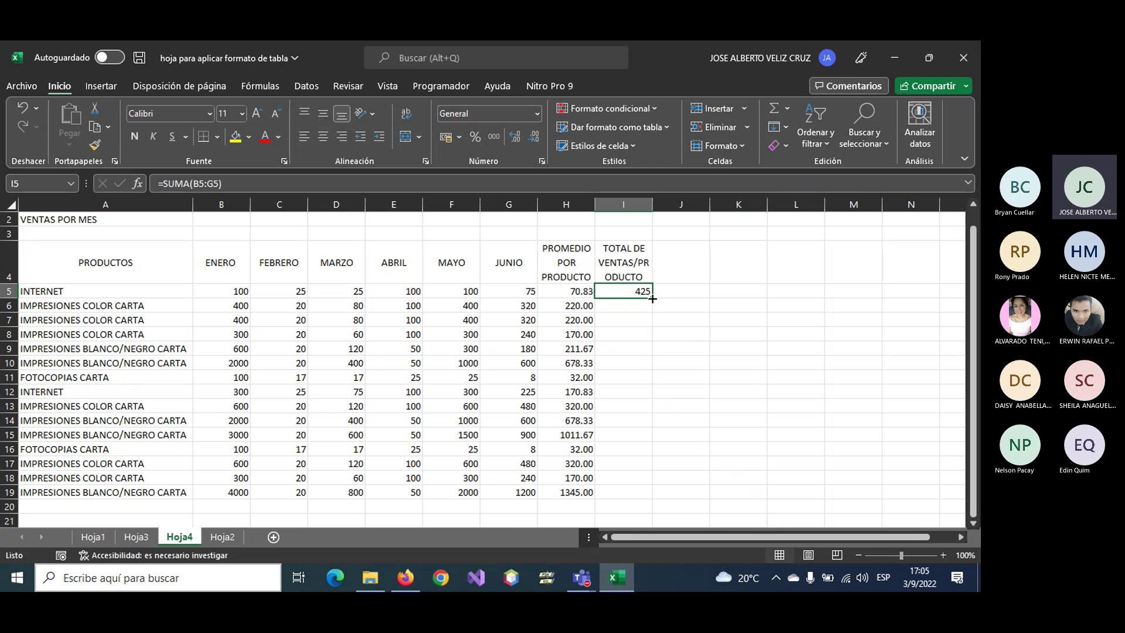
pyautogui.moveTo(652, 298); pyautogui.dragTo(642, 498)
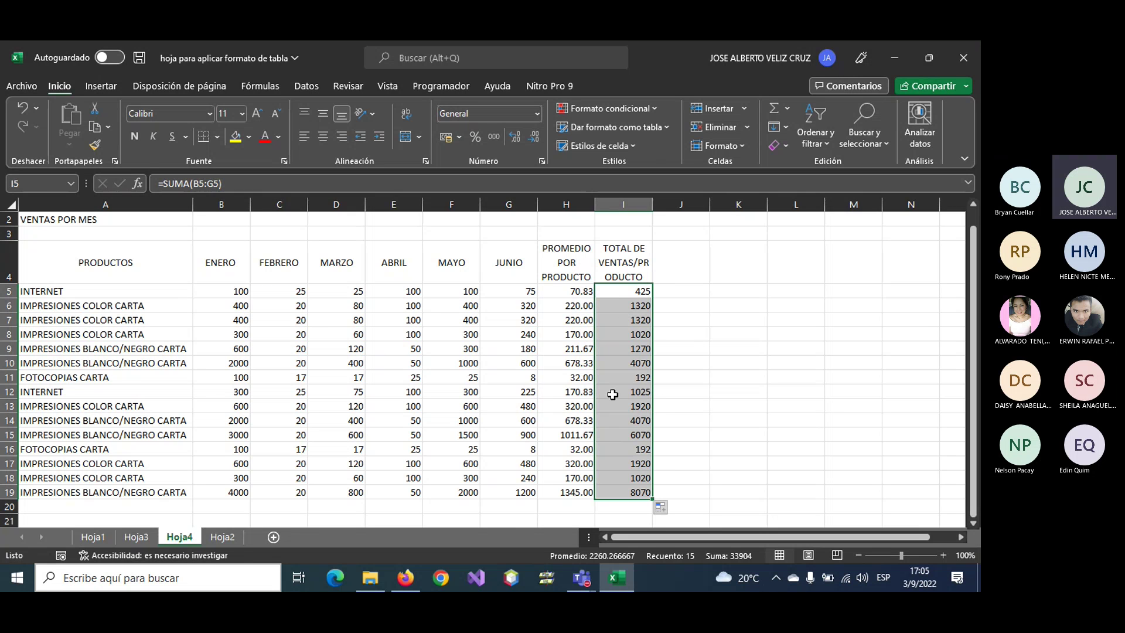
pyautogui.click(628, 291)
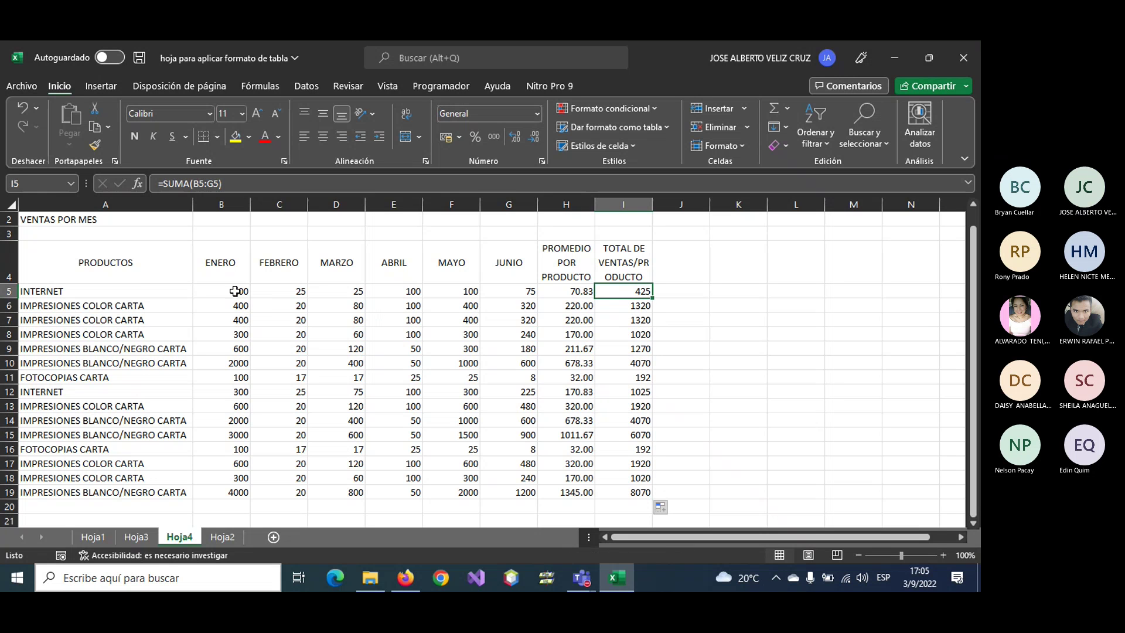
pyautogui.scroll(-1, 542, 407)
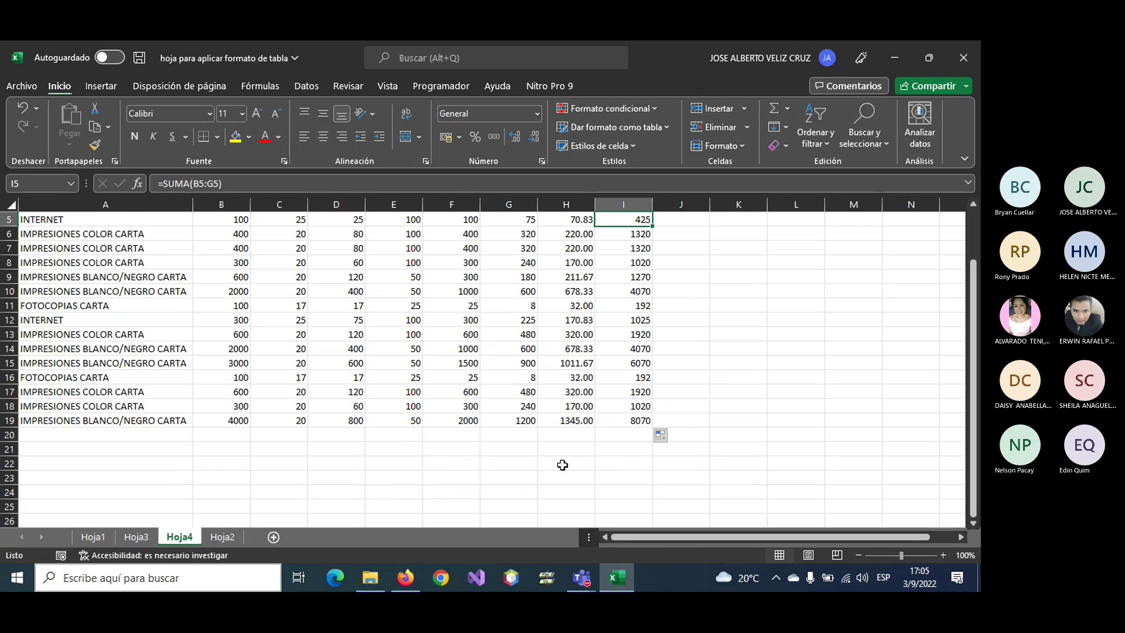
pyautogui.click(563, 434)
pyautogui.scroll(1, 563, 435)
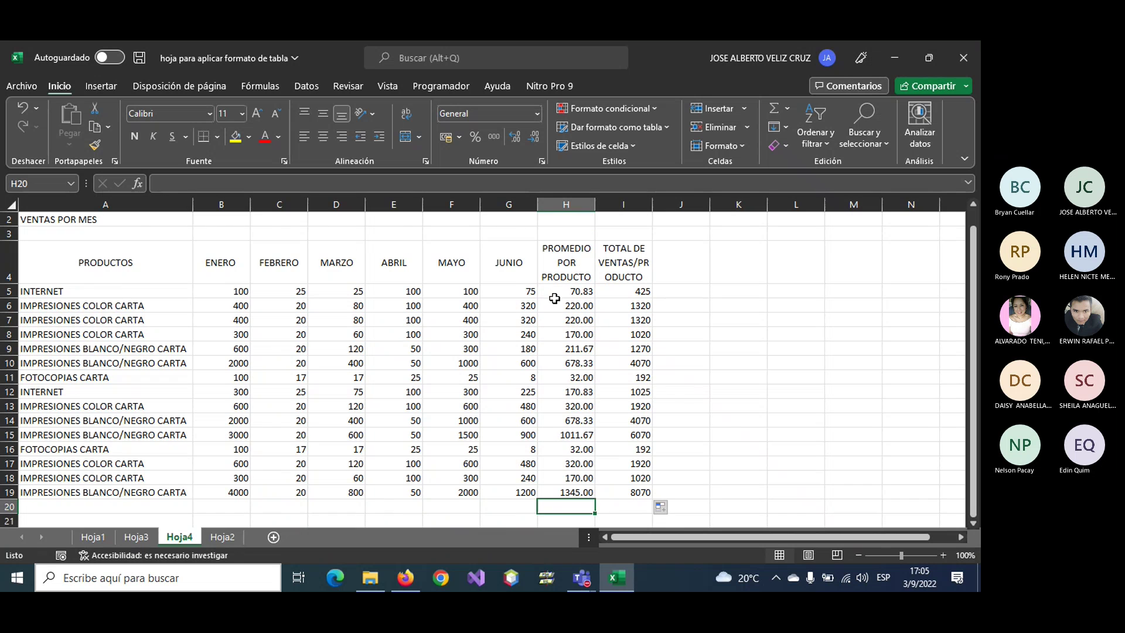
pyautogui.scroll(-1, 567, 469)
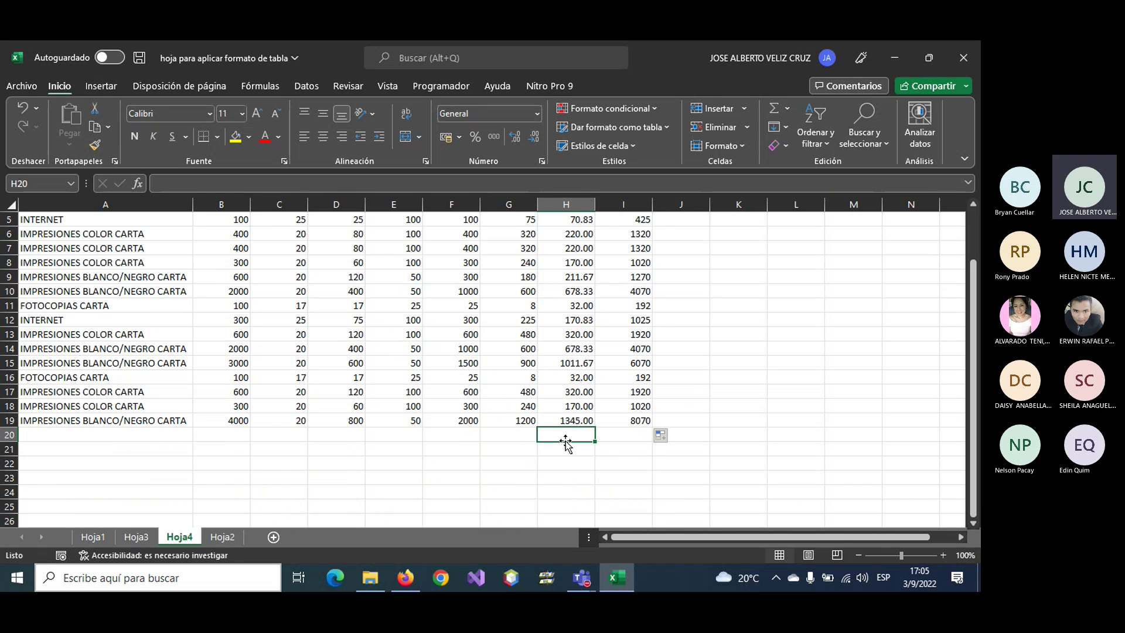
pyautogui.scroll(1, 566, 439)
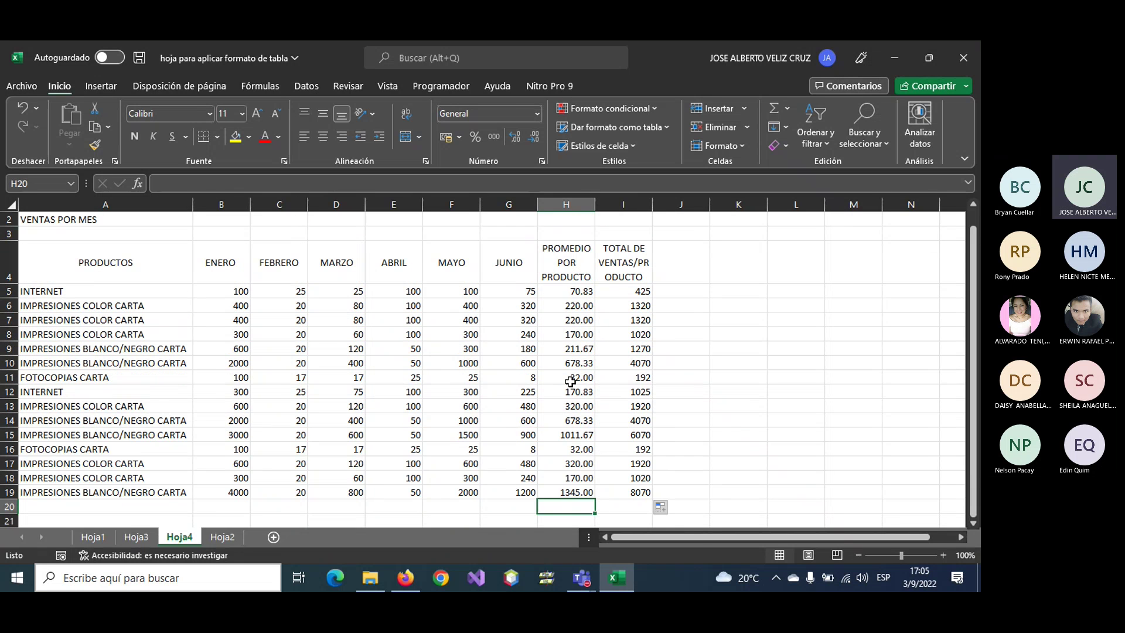
pyautogui.click(566, 293)
pyautogui.moveTo(566, 293); pyautogui.dragTo(567, 491)
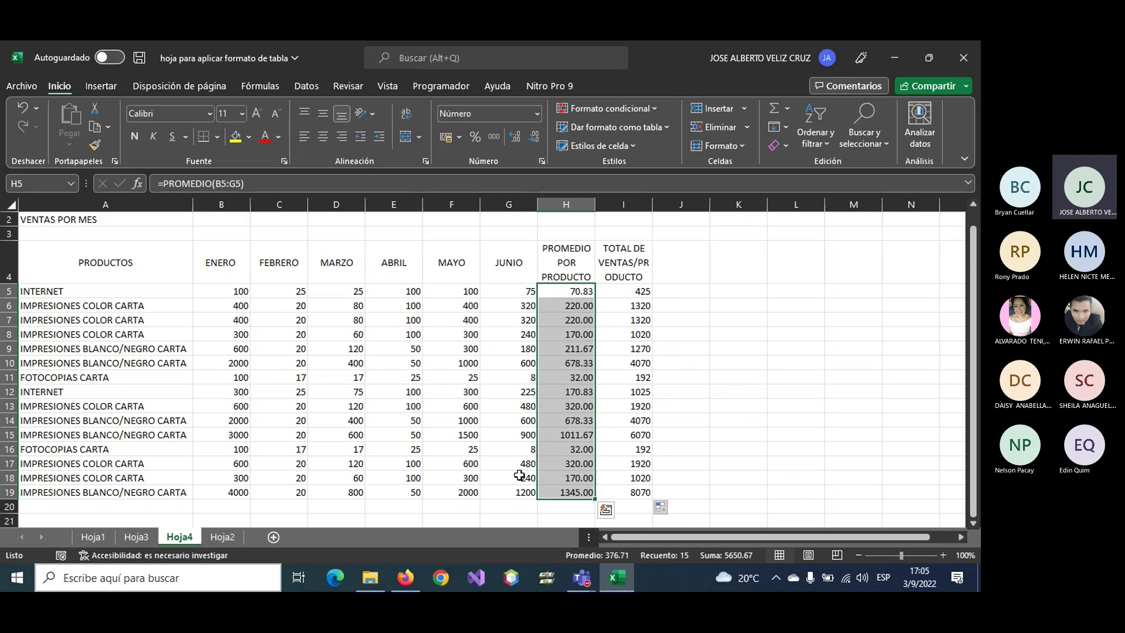
pyautogui.scroll(-1, 528, 468)
pyautogui.click(550, 436)
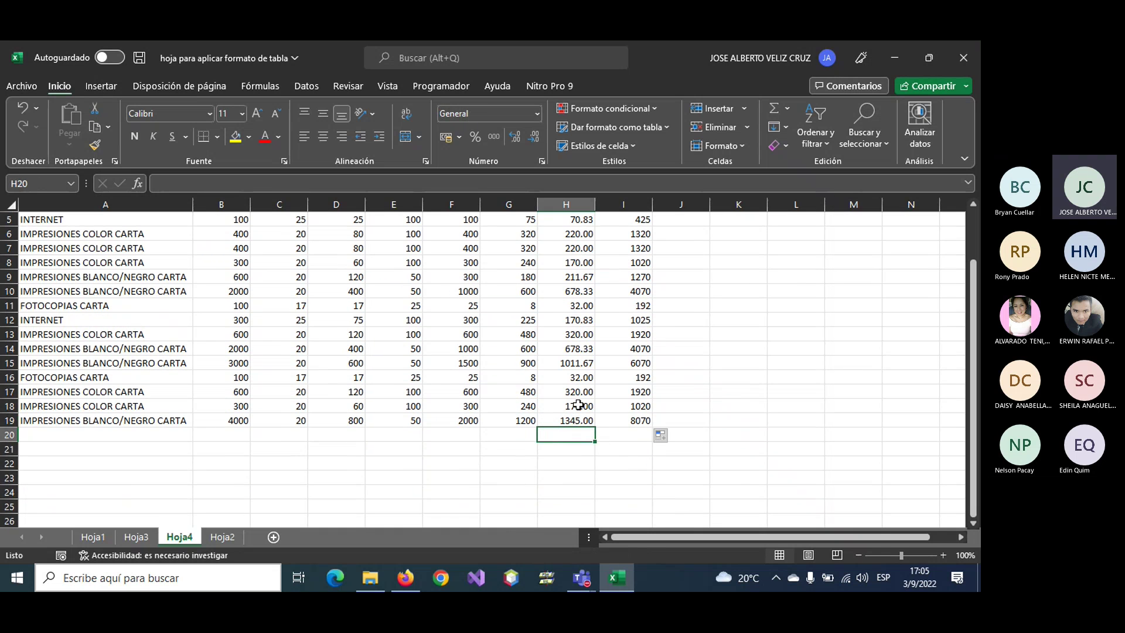
# - Enter =PROMEDIO(H5:H19) in H20, giving 376.71, and make it bold with yellow fill
pyautogui.write('=P')
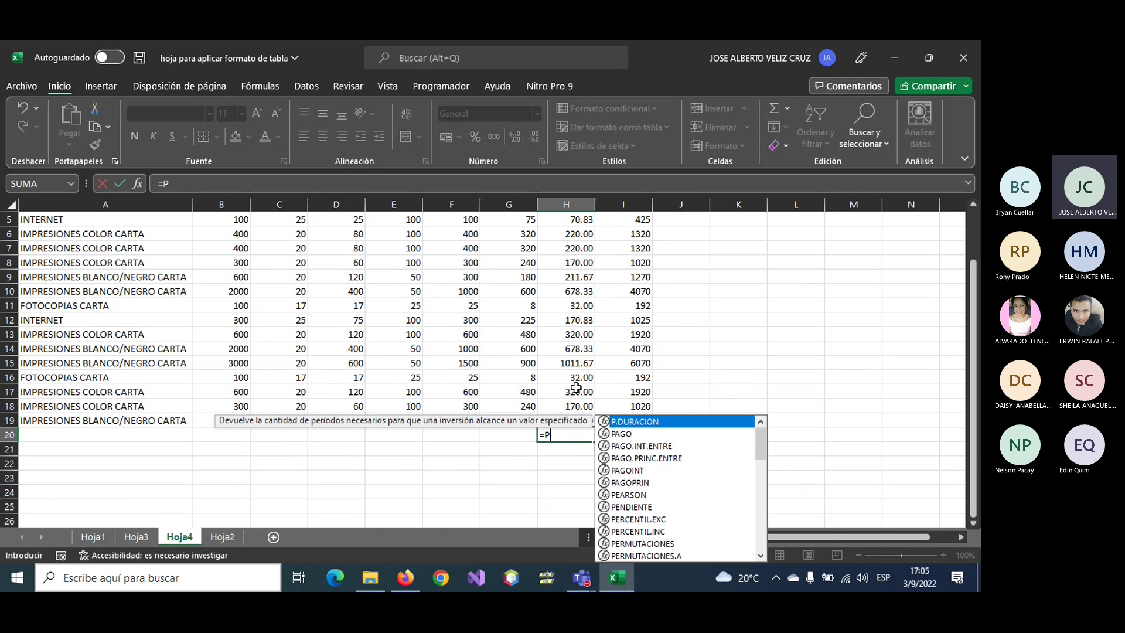
pyautogui.write('ROMEDIO')
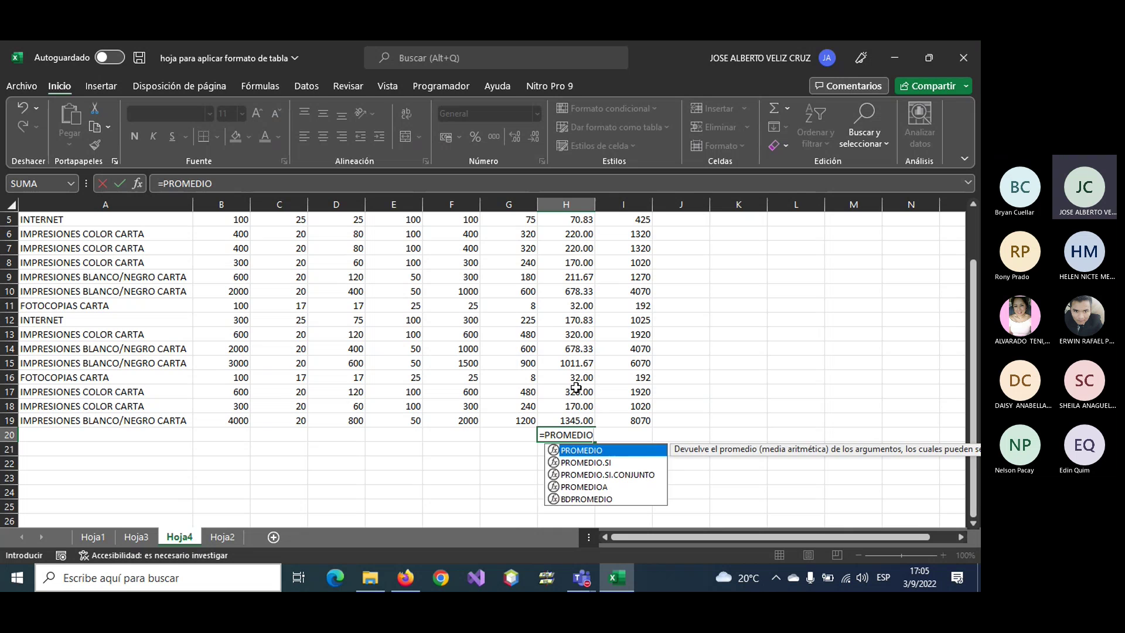
pyautogui.write('(')
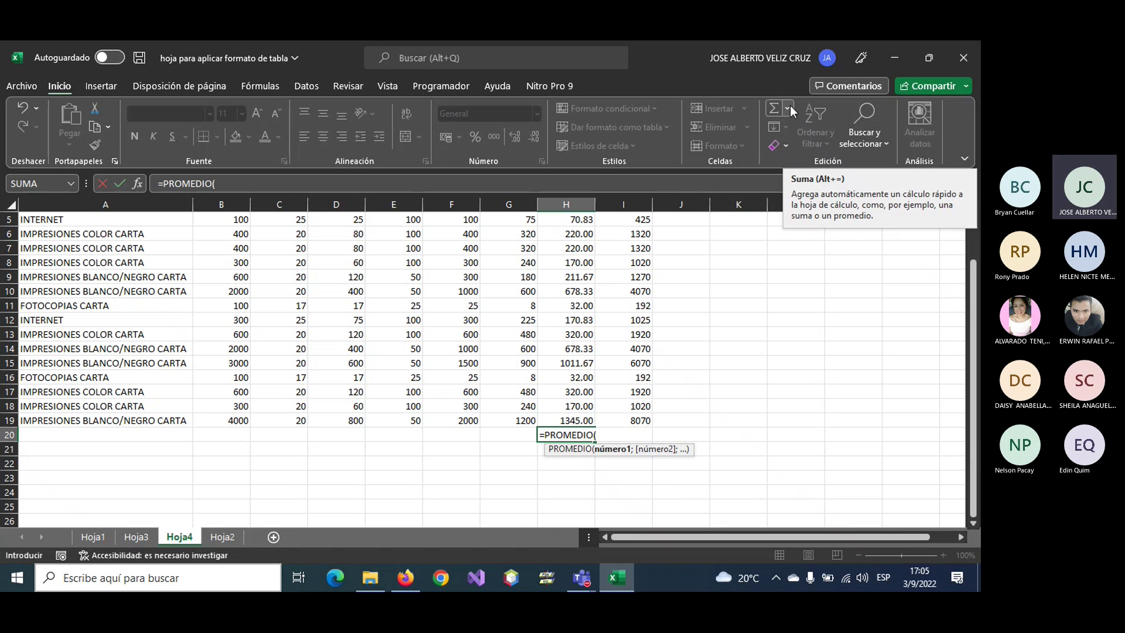
pyautogui.scroll(1, 574, 352)
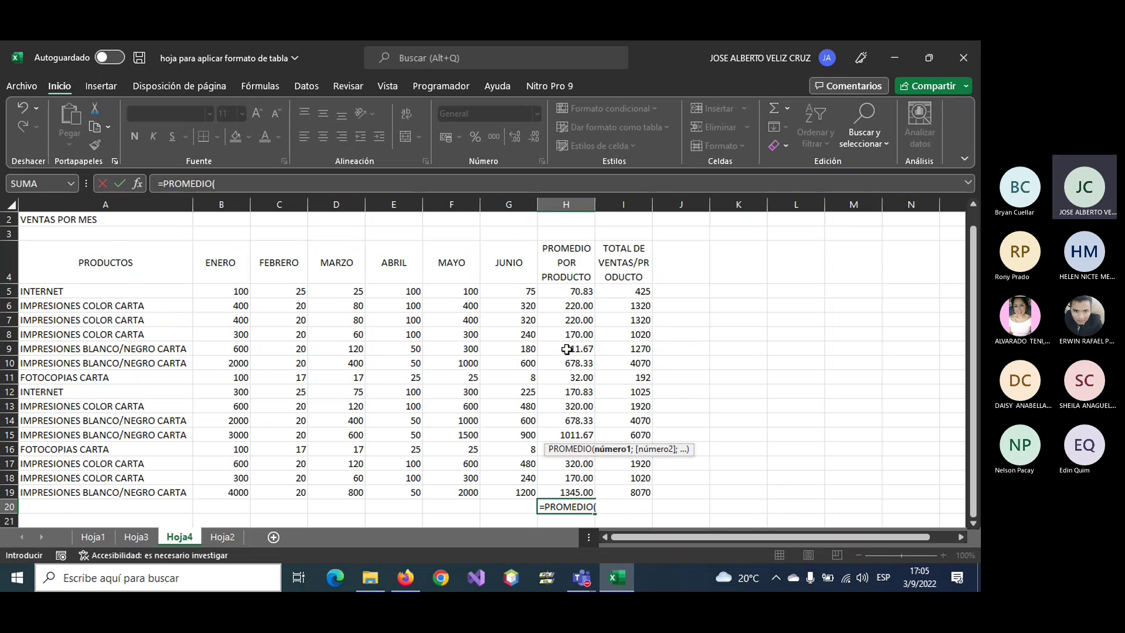
pyautogui.moveTo(566, 291); pyautogui.dragTo(568, 492)
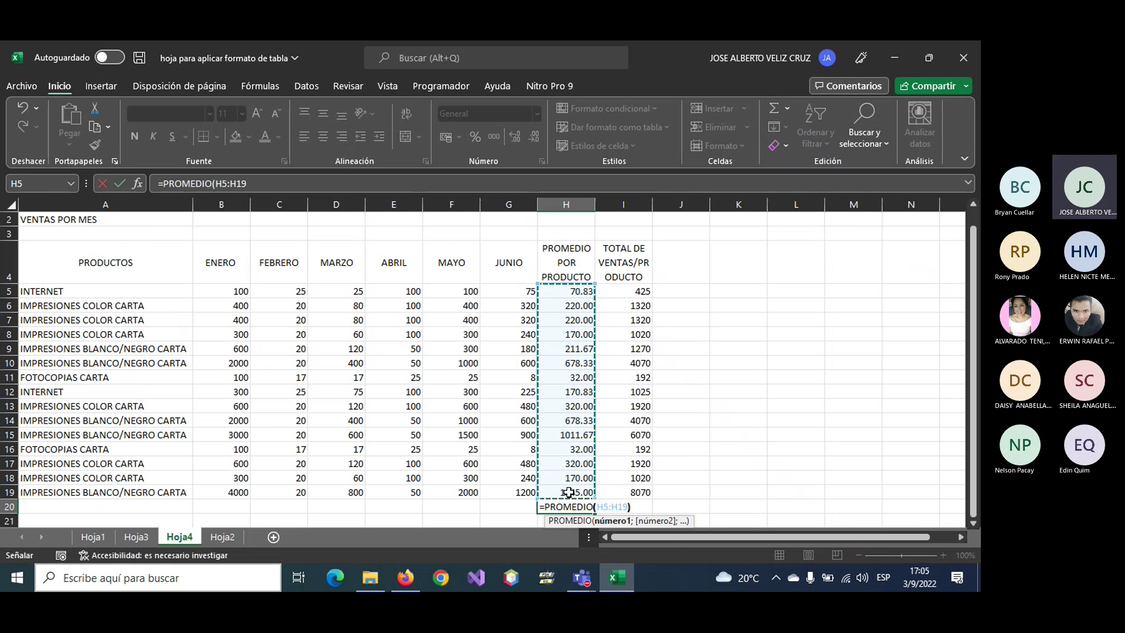
pyautogui.write(')')
pyautogui.press('Return')
pyautogui.click(557, 508)
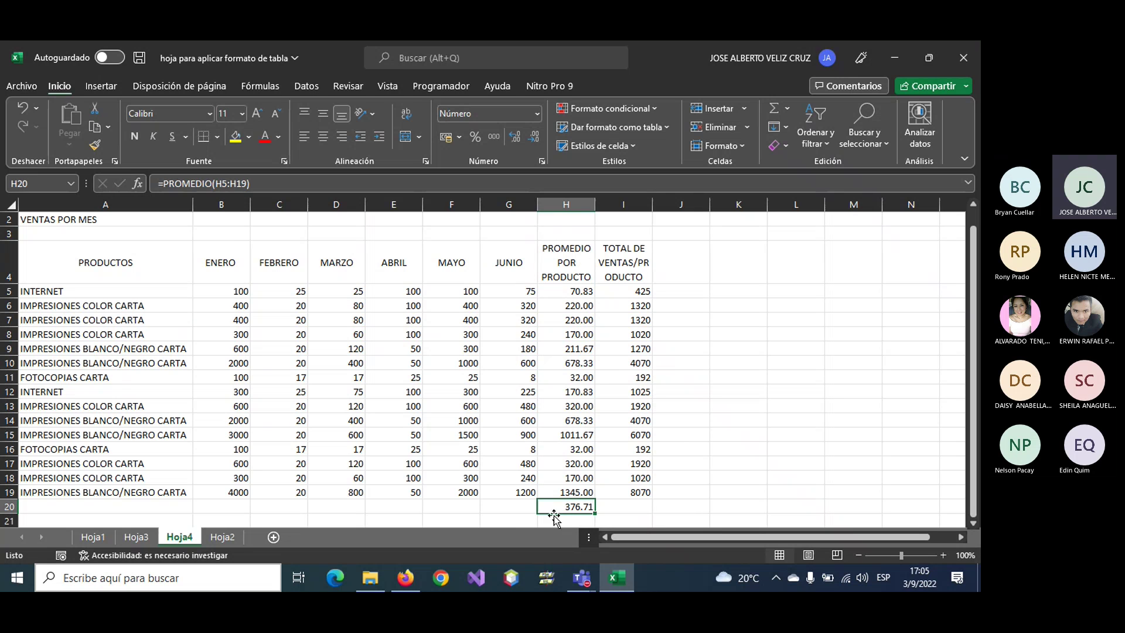
pyautogui.click(236, 136)
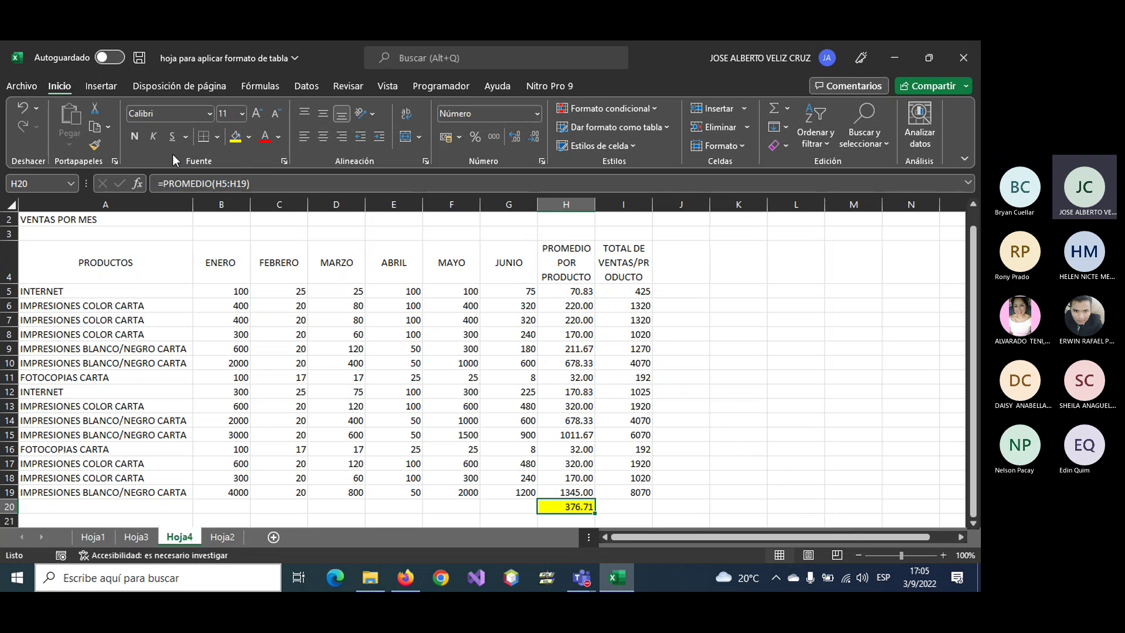
pyautogui.click(134, 136)
pyautogui.moveTo(633, 294); pyautogui.dragTo(641, 493)
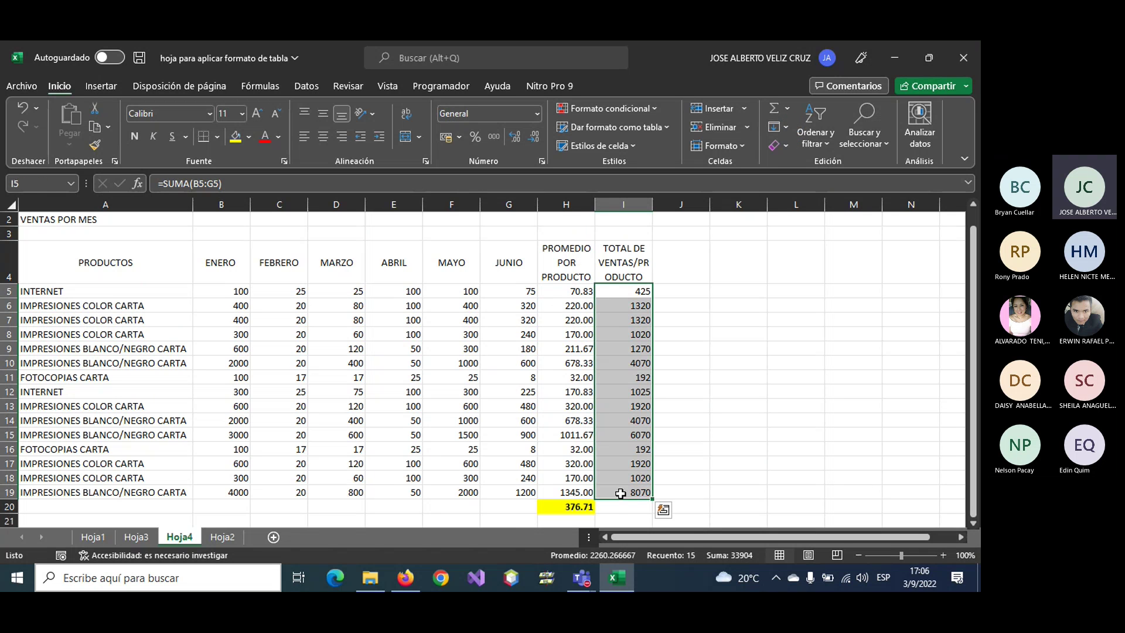
pyautogui.click(786, 108)
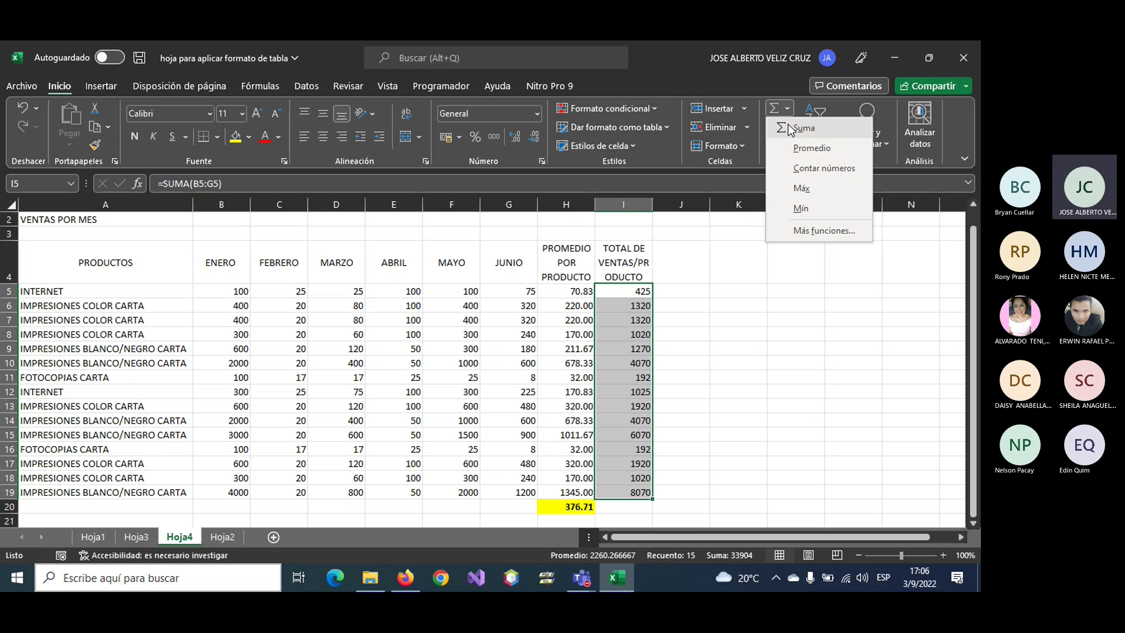
pyautogui.click(794, 127)
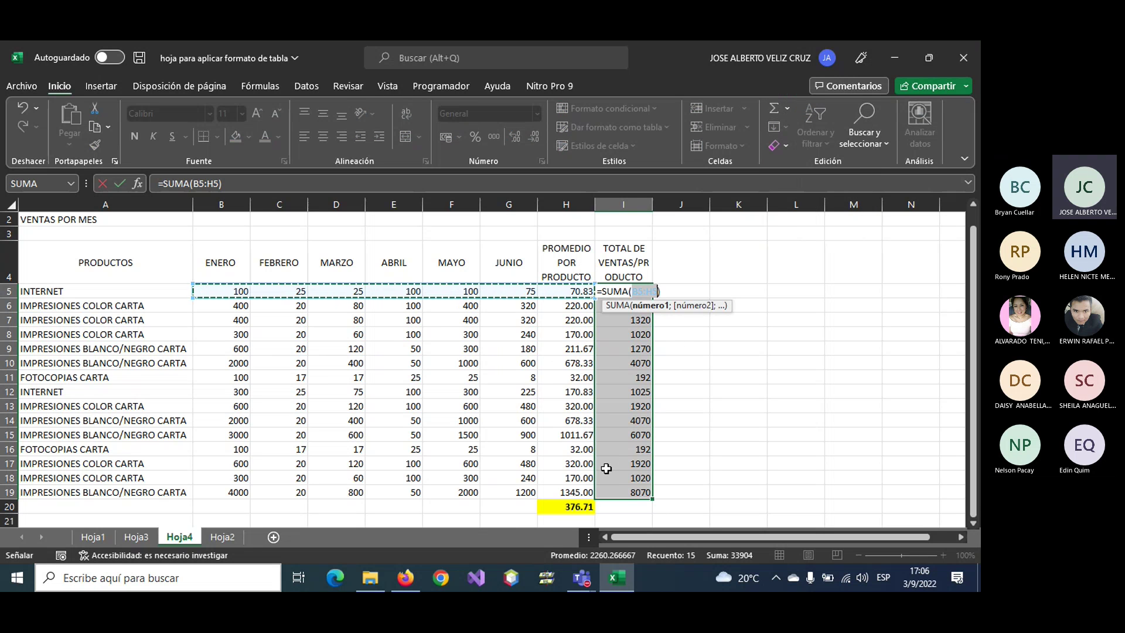
pyautogui.hotkey('shift', 'Left')
pyautogui.press('Return')
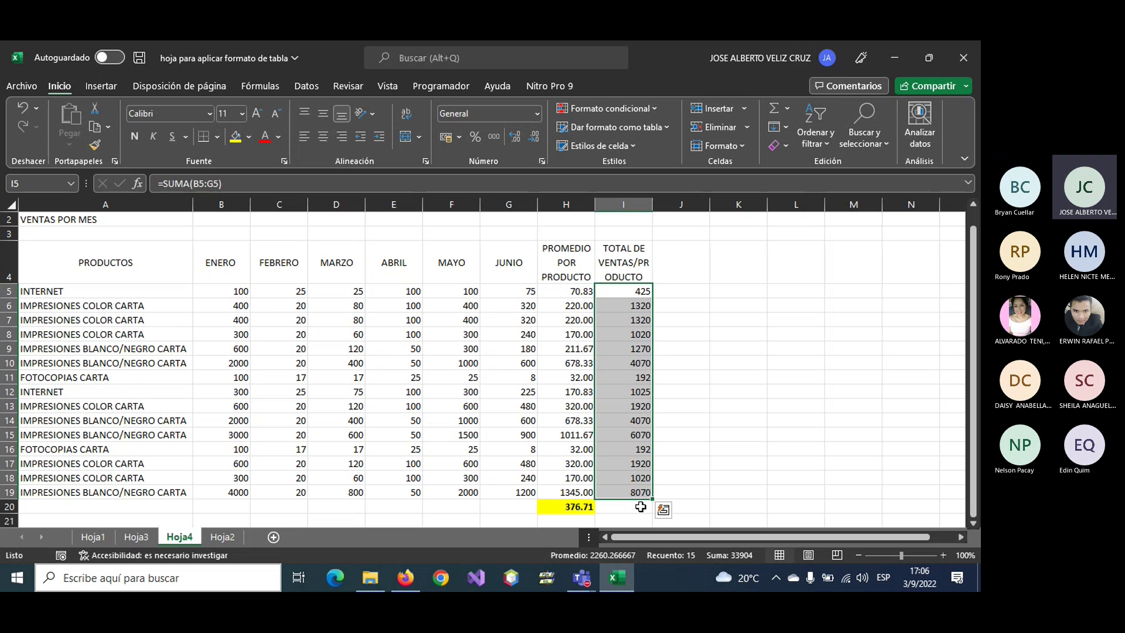
pyautogui.click(622, 294)
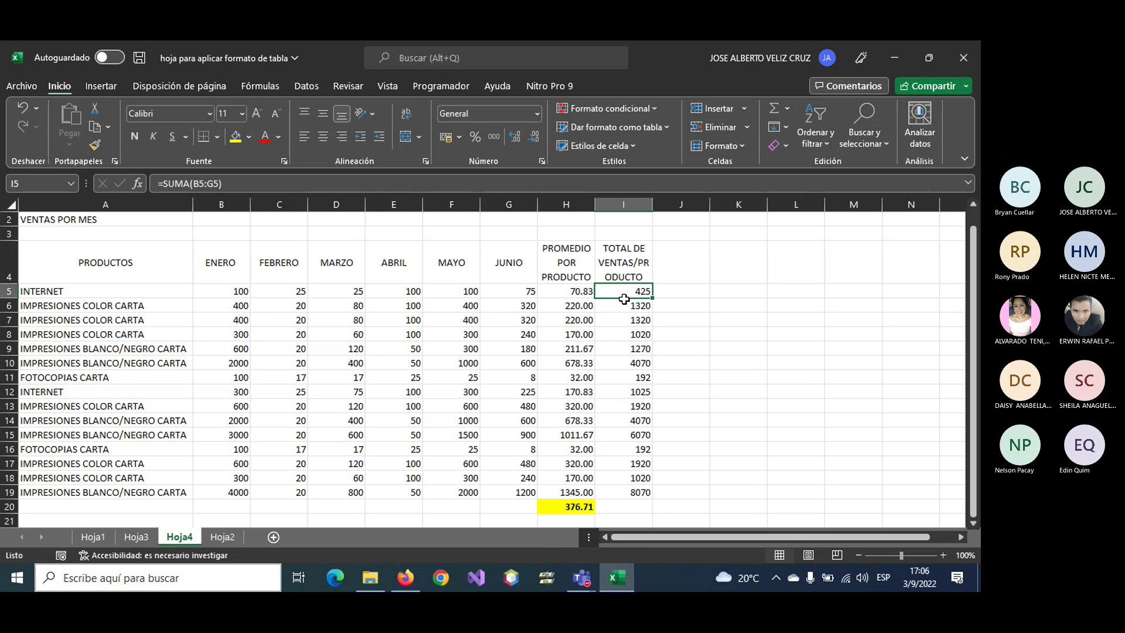
pyautogui.moveTo(624, 298); pyautogui.dragTo(624, 492)
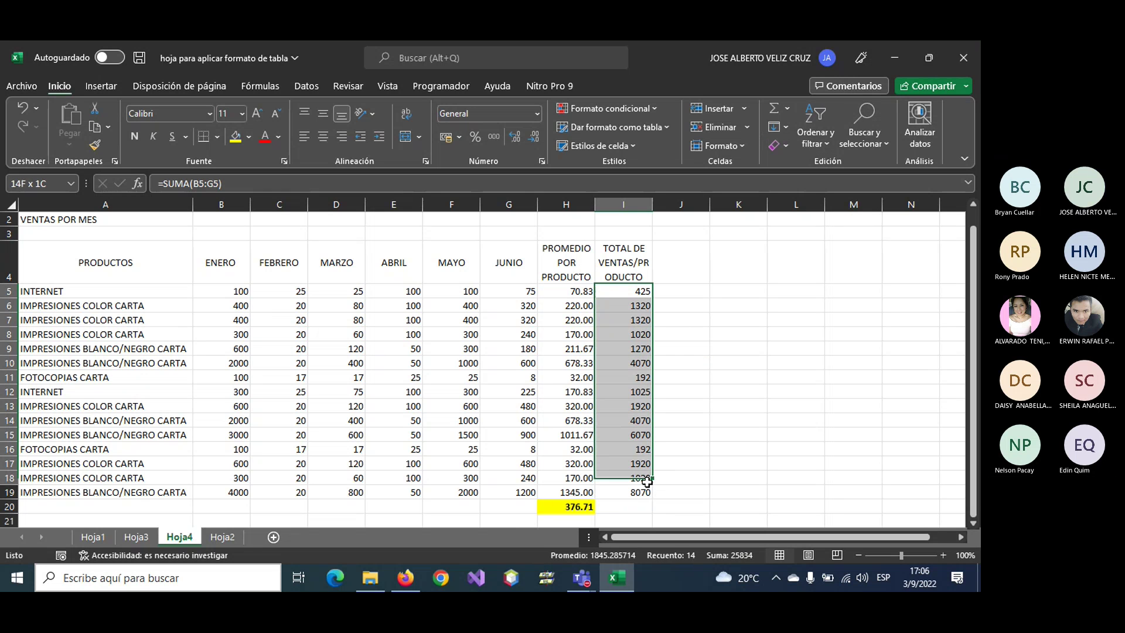
pyautogui.click(787, 111)
pyautogui.click(788, 125)
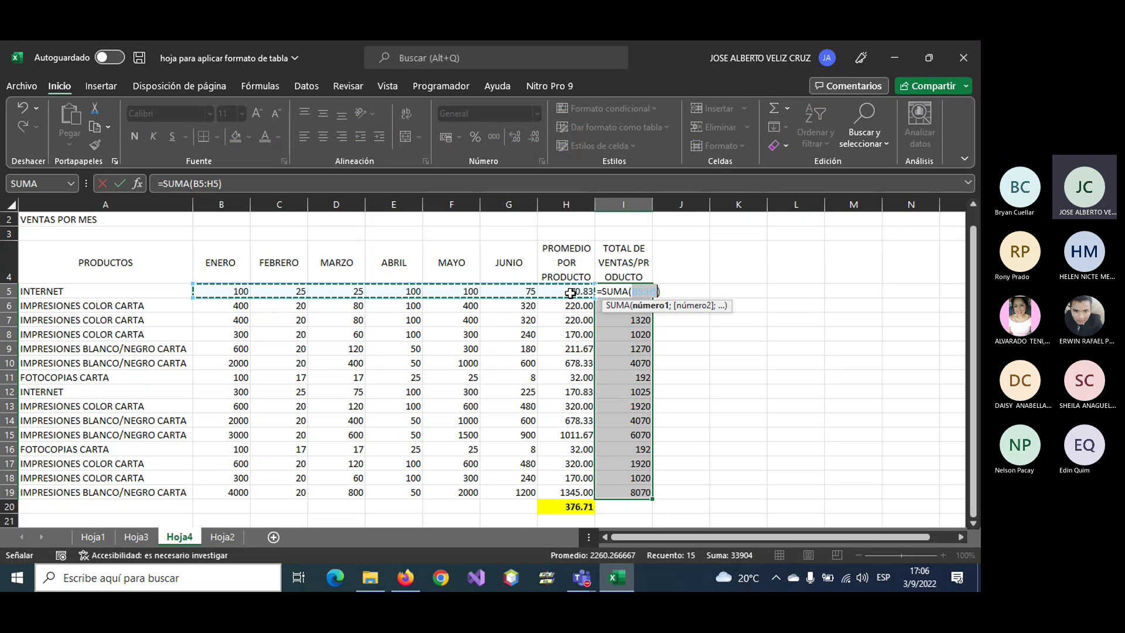
pyautogui.hotkey('shift', 'Left')
pyautogui.hotkey('ctrl', 'Return')
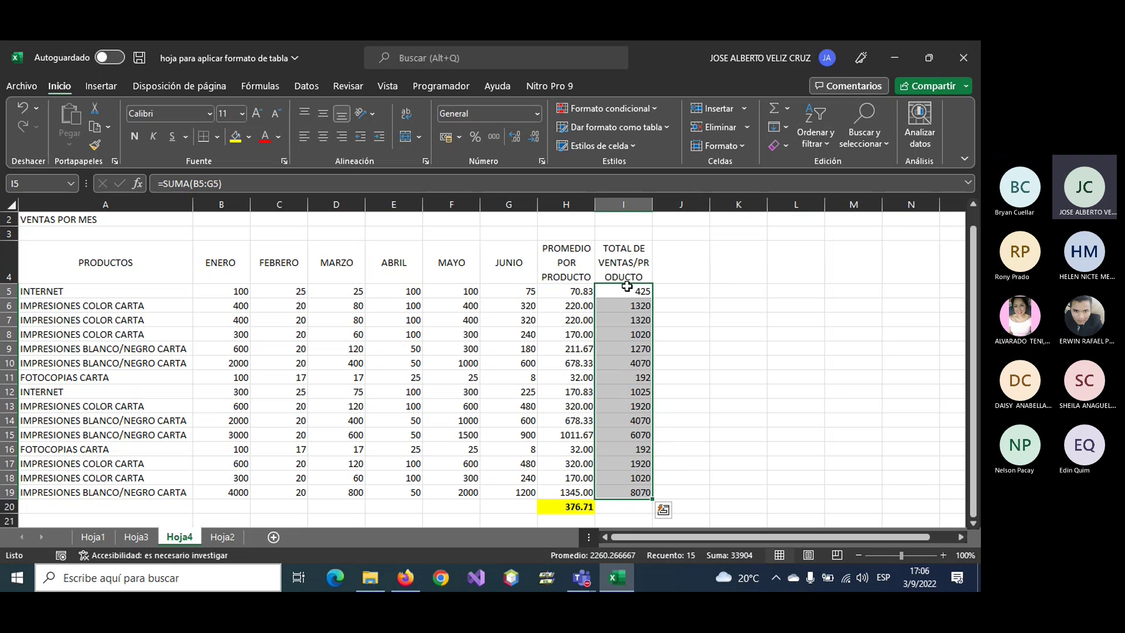
pyautogui.click(624, 304)
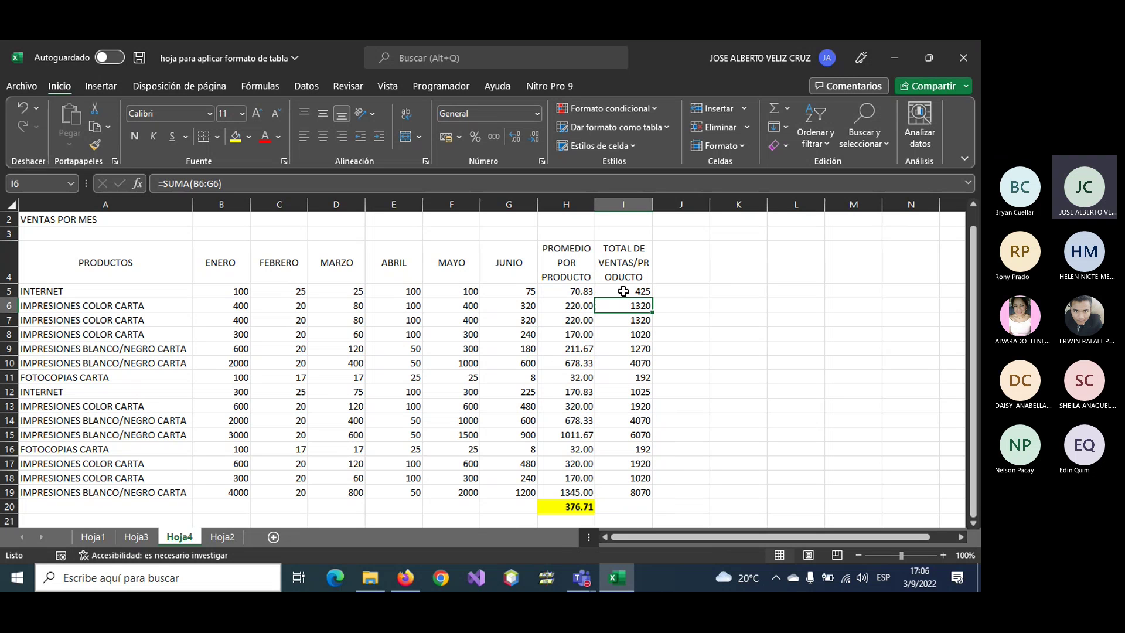
pyautogui.click(635, 507)
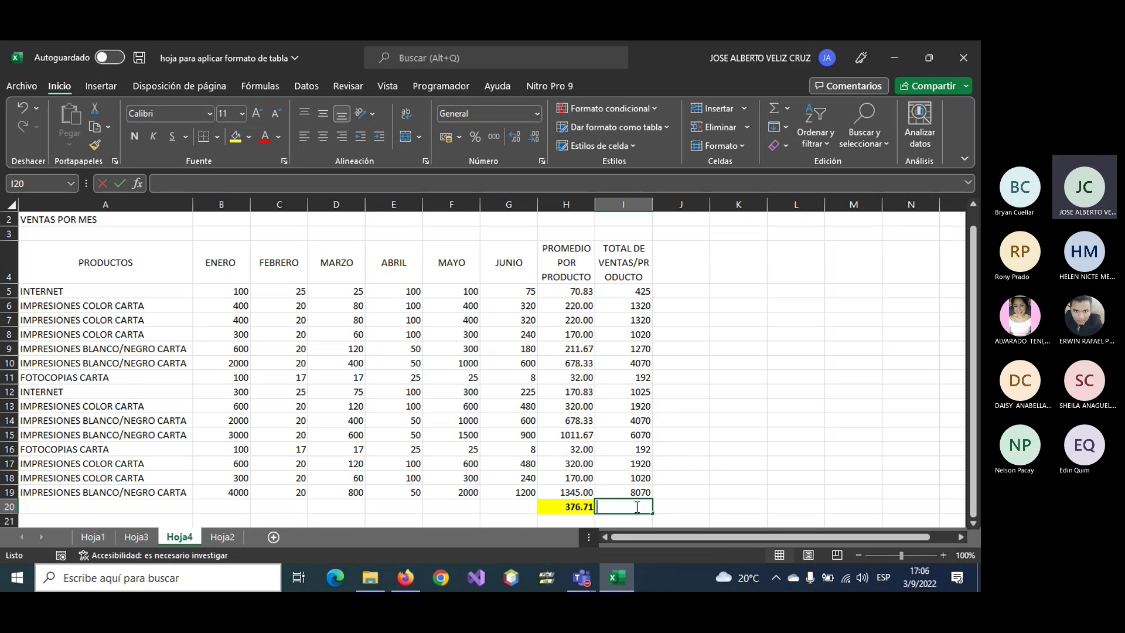
# - Enter =SUMA(I5:I19) in I20 to get the grand total 33904.00
pyautogui.write('=suma')
pyautogui.press('Tab')
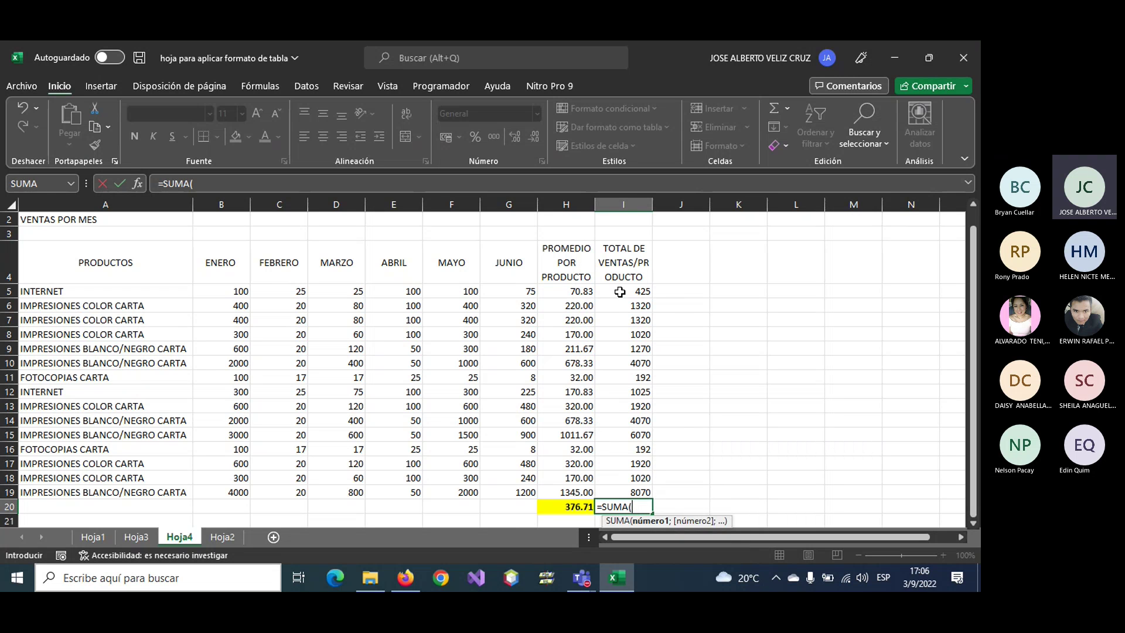
pyautogui.moveTo(621, 291); pyautogui.dragTo(622, 497)
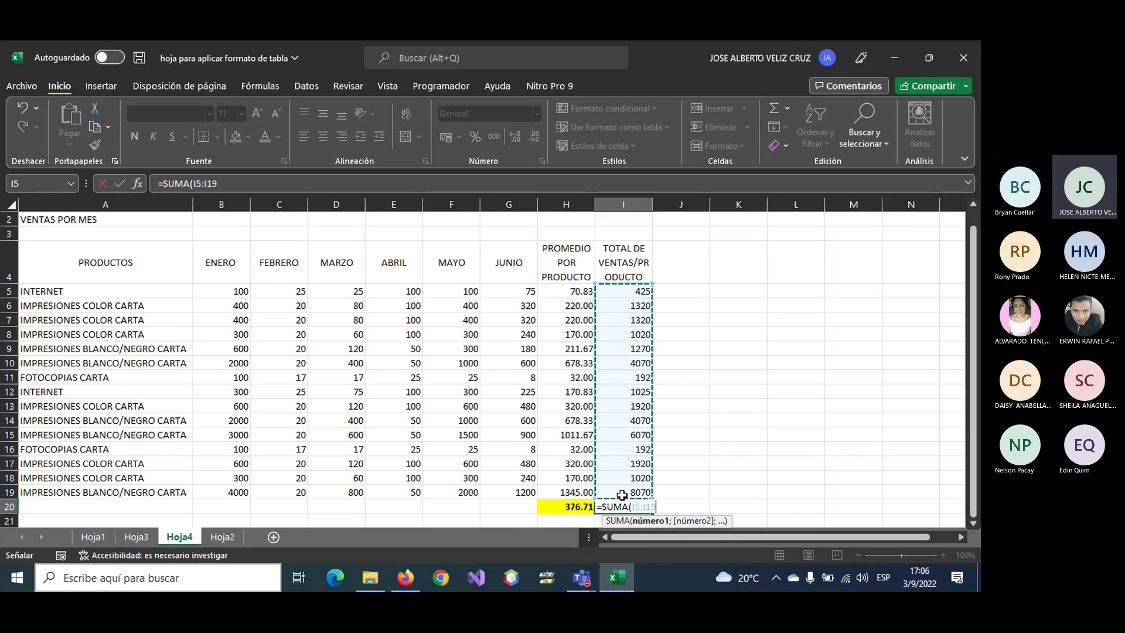
pyautogui.write(')')
pyautogui.press('Return')
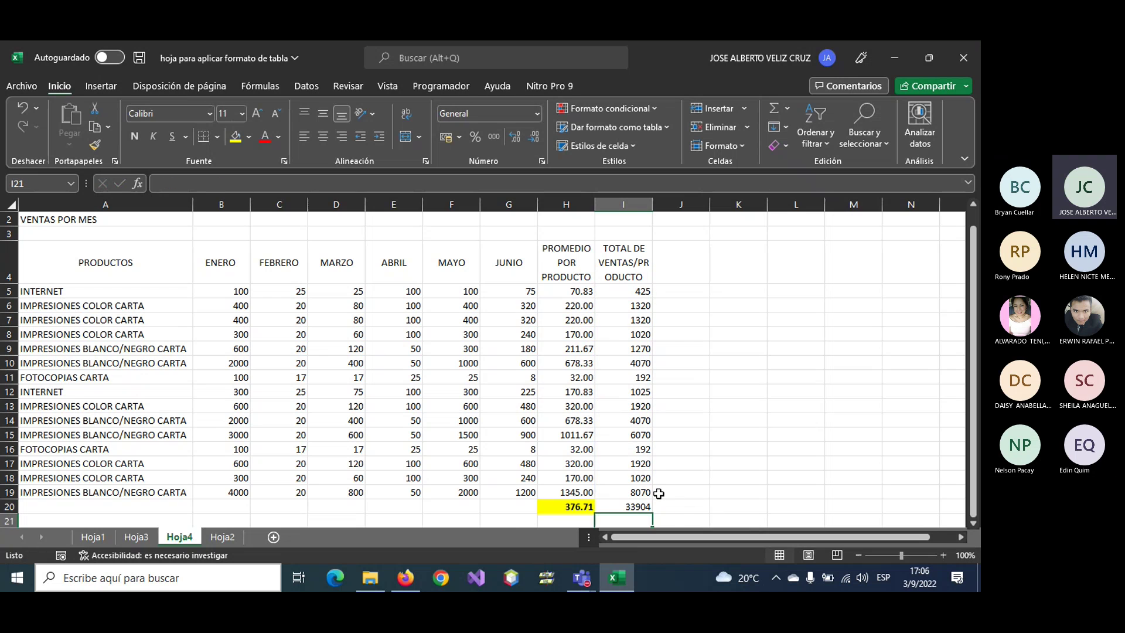
# - Copy the yellow bold formatting from H20 to I20 with Format Painter
pyautogui.click(645, 505)
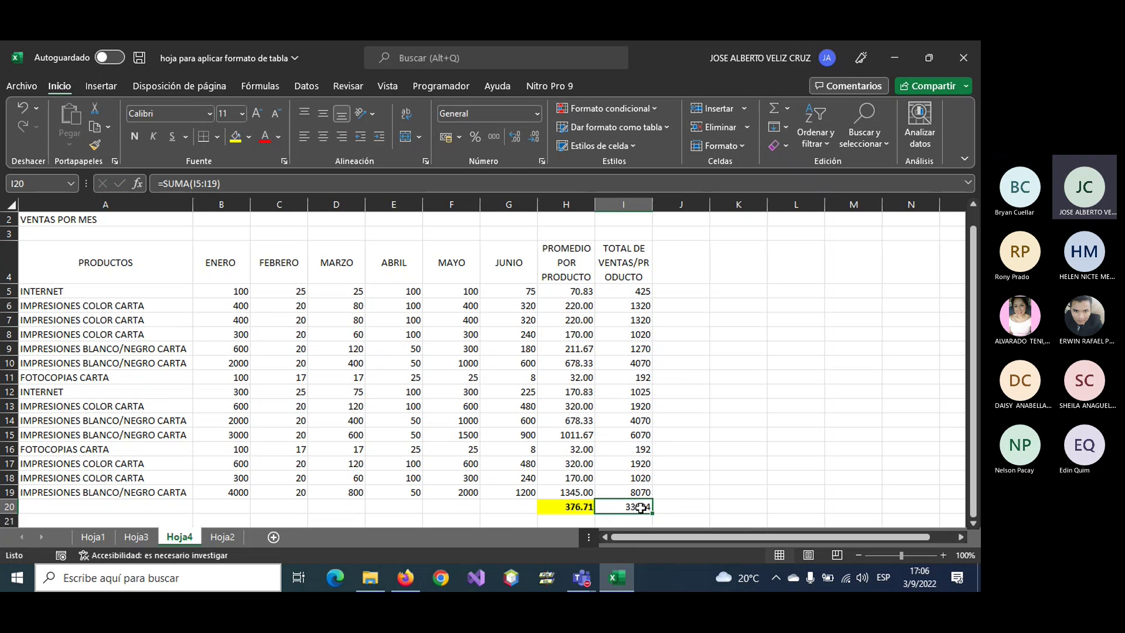
pyautogui.click(581, 507)
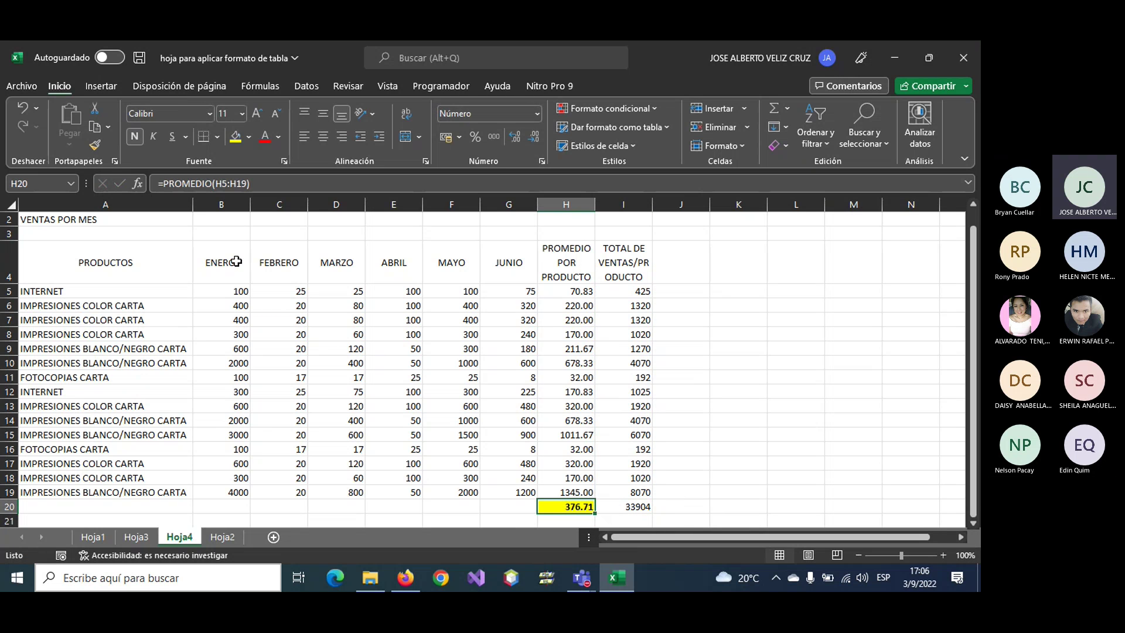
pyautogui.click(93, 145)
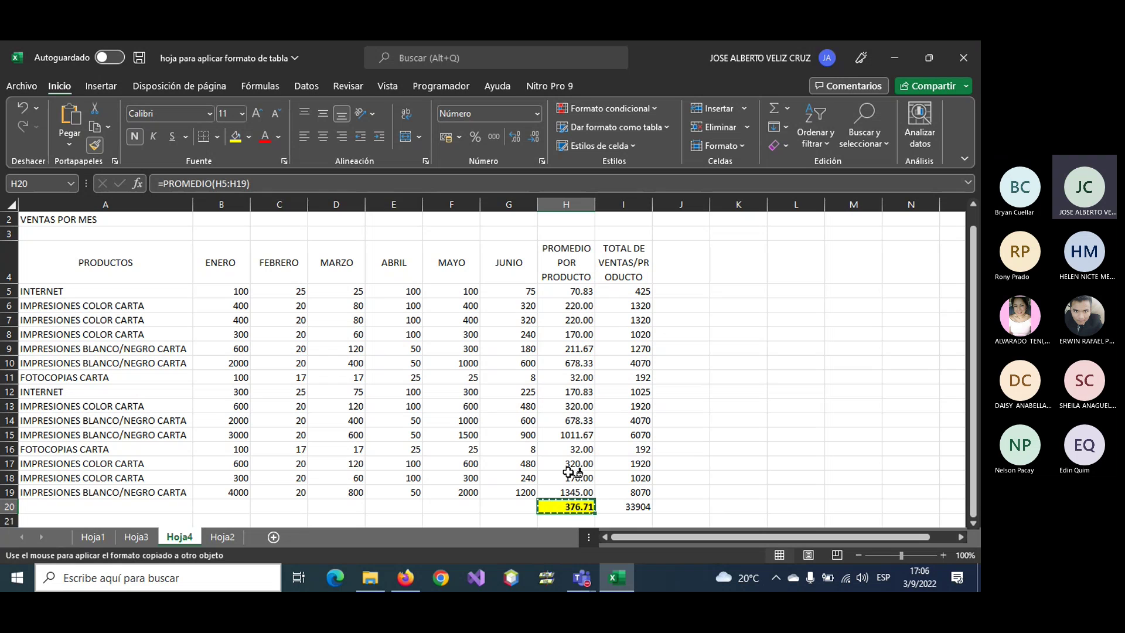
pyautogui.click(605, 507)
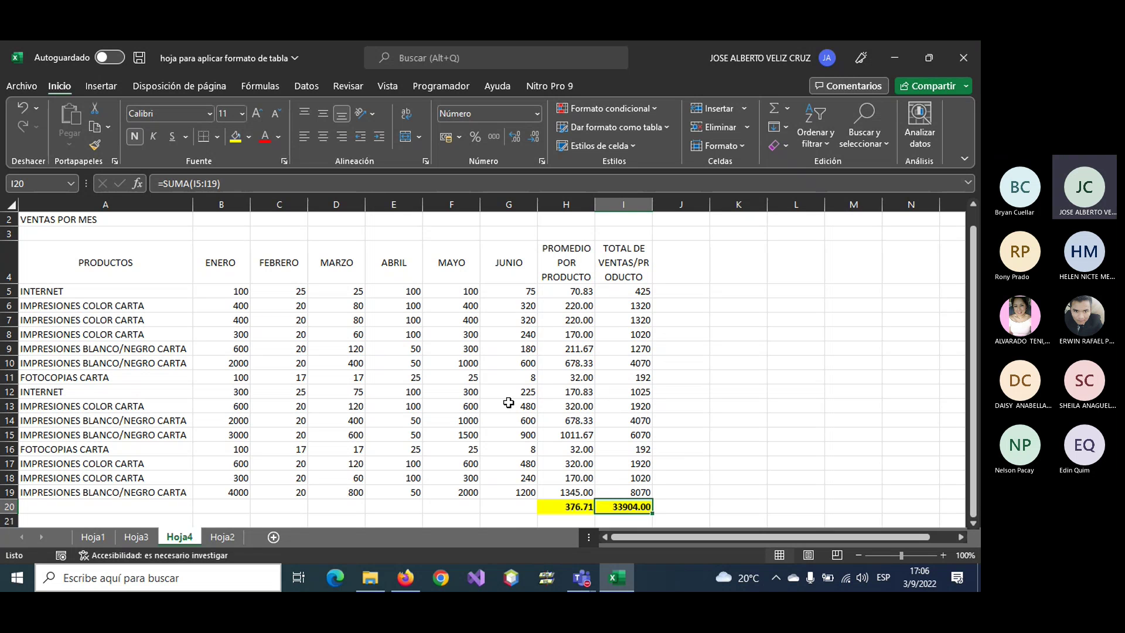
# - Format the sales figures B5:I20 as Guatemalan quetzal currency
pyautogui.moveTo(234, 292)
pyautogui.mouseDown()
pyautogui.moveTo(549, 363)
pyautogui.moveTo(627, 507)
pyautogui.mouseUp()
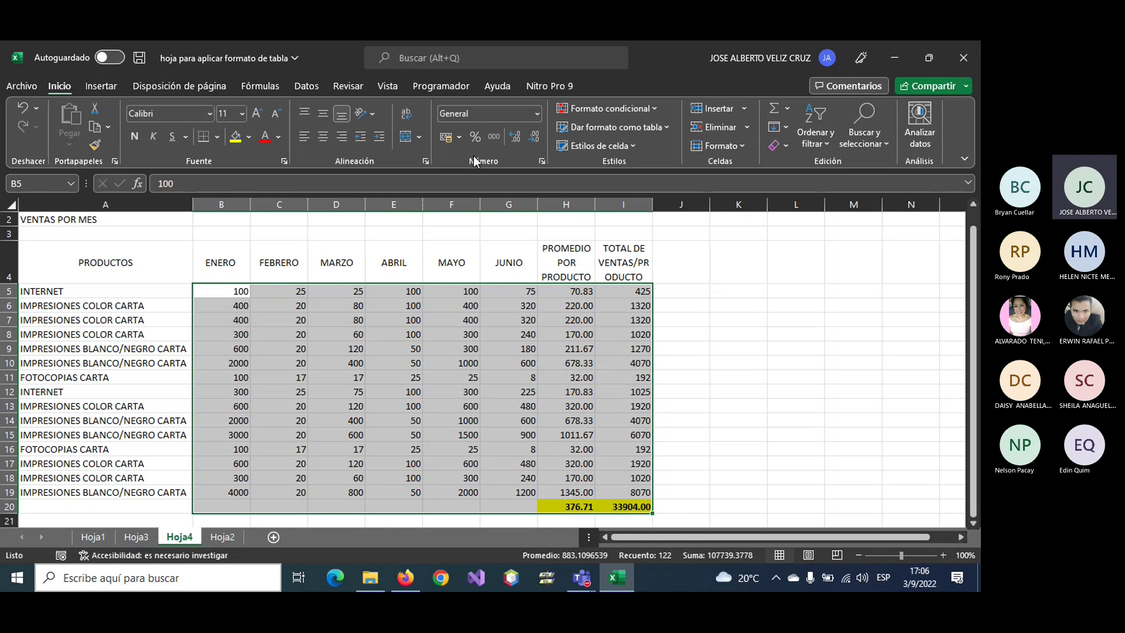
pyautogui.click(461, 136)
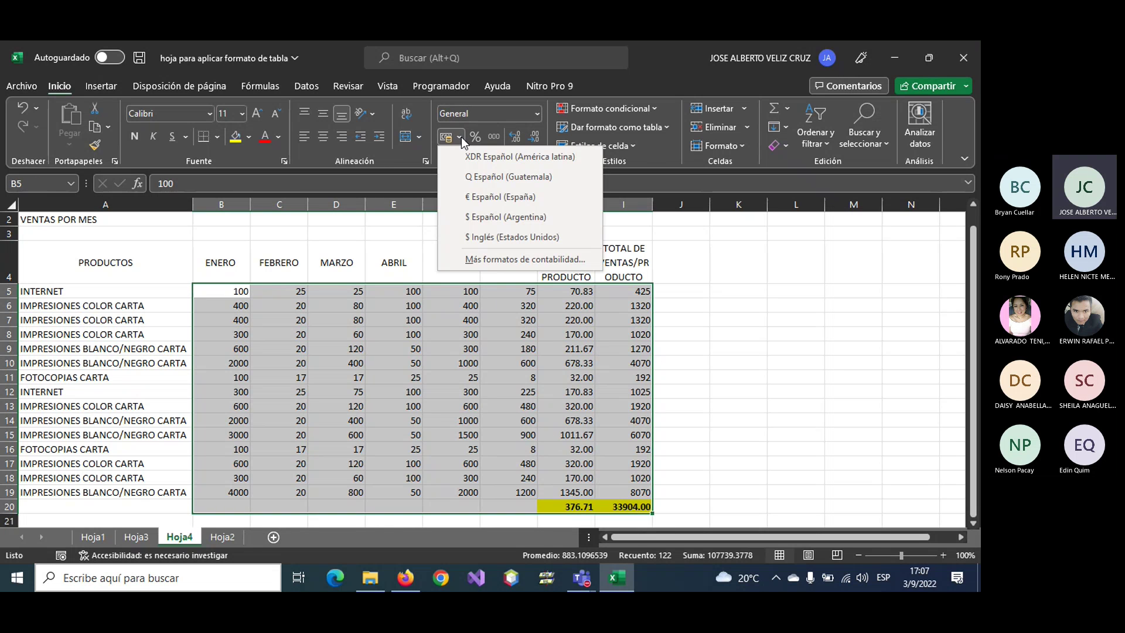
pyautogui.click(495, 177)
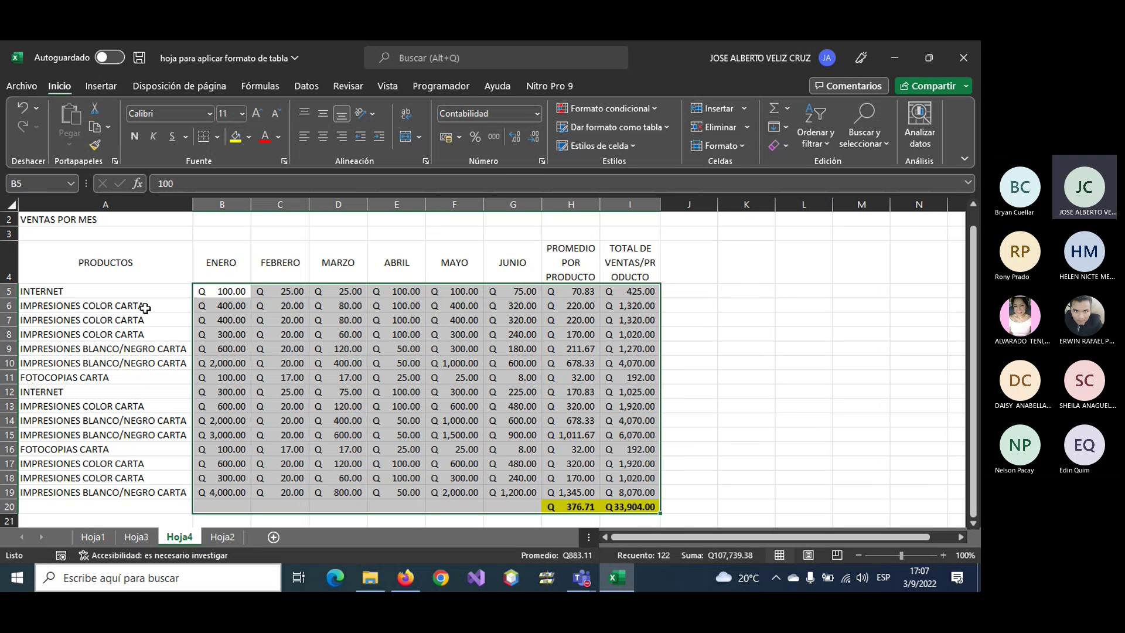
# - Center-align the whole table B4:I20, including the ENERO–JUNIO header row
pyautogui.moveTo(239, 275); pyautogui.dragTo(655, 507)
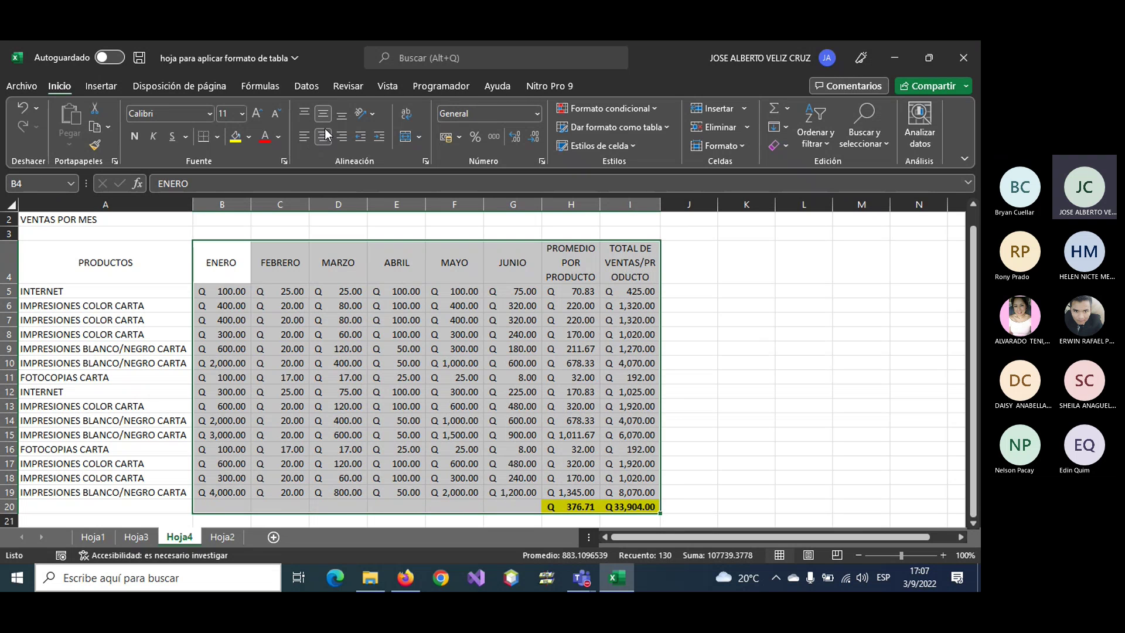
pyautogui.click(342, 136)
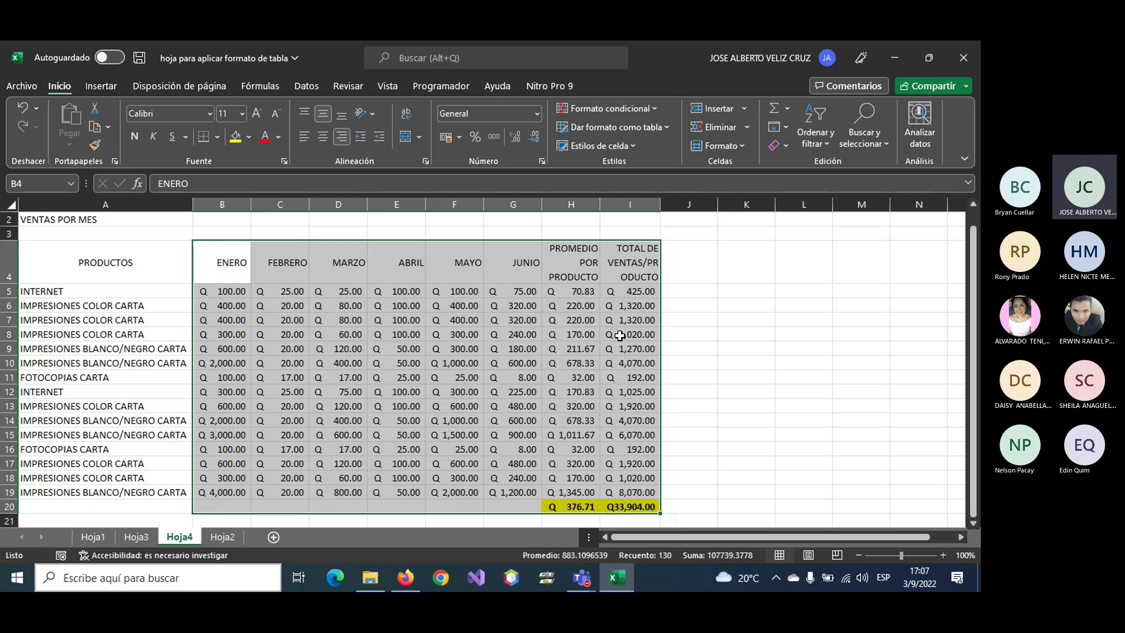
pyautogui.click(322, 143)
pyautogui.click(513, 363)
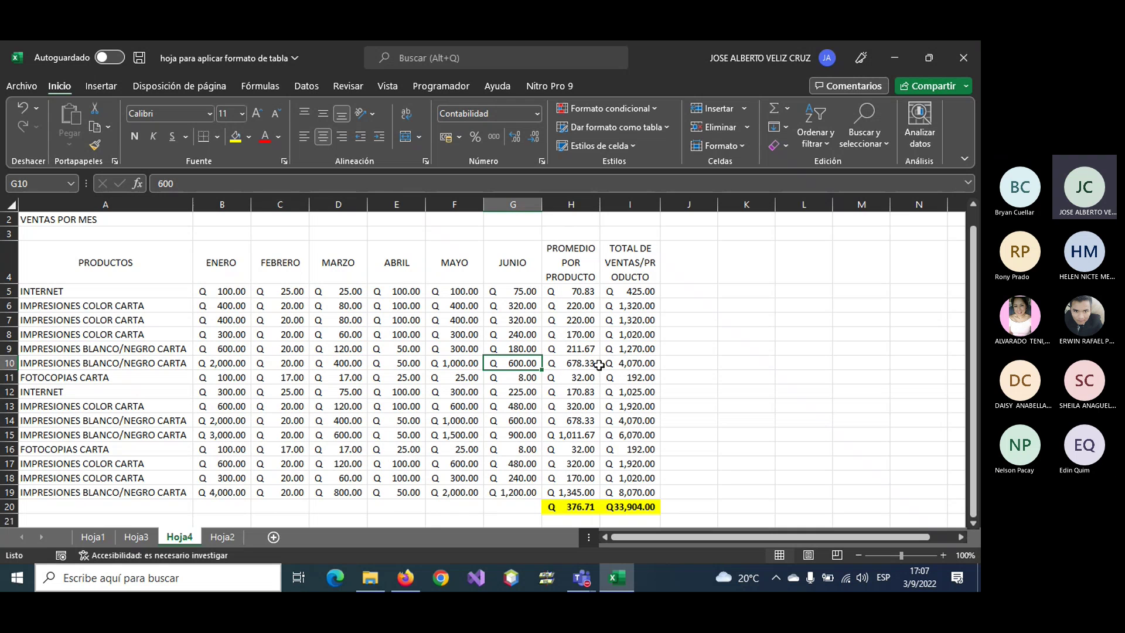
pyautogui.scroll(-1, 586, 365)
pyautogui.scroll(1, 599, 365)
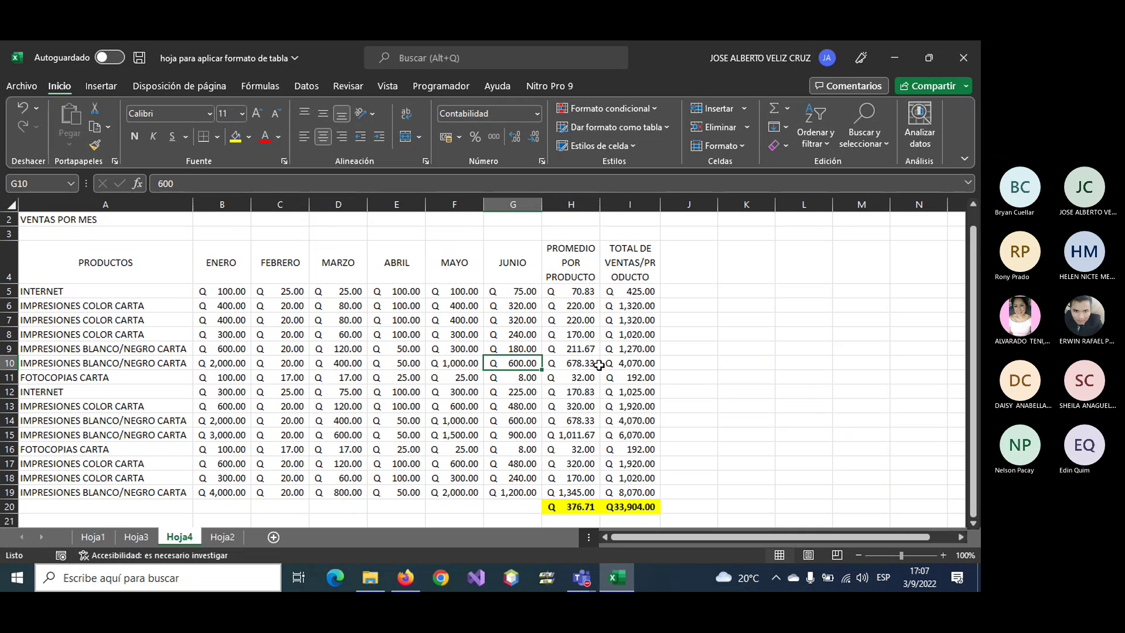
pyautogui.moveTo(695, 540); pyautogui.dragTo(691, 536)
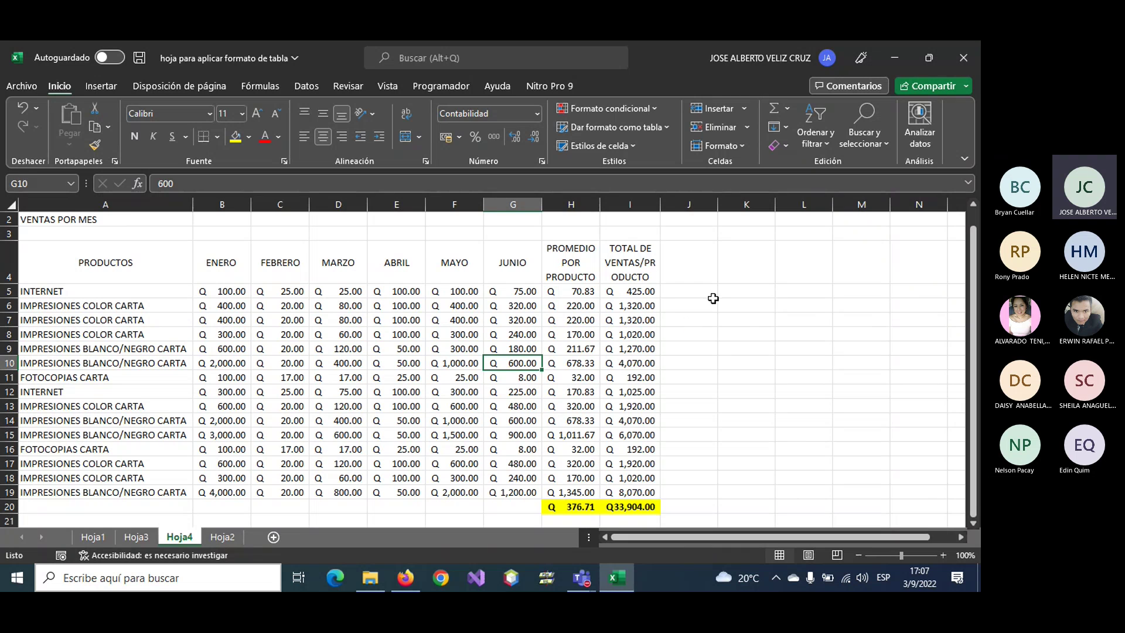
pyautogui.click(734, 296)
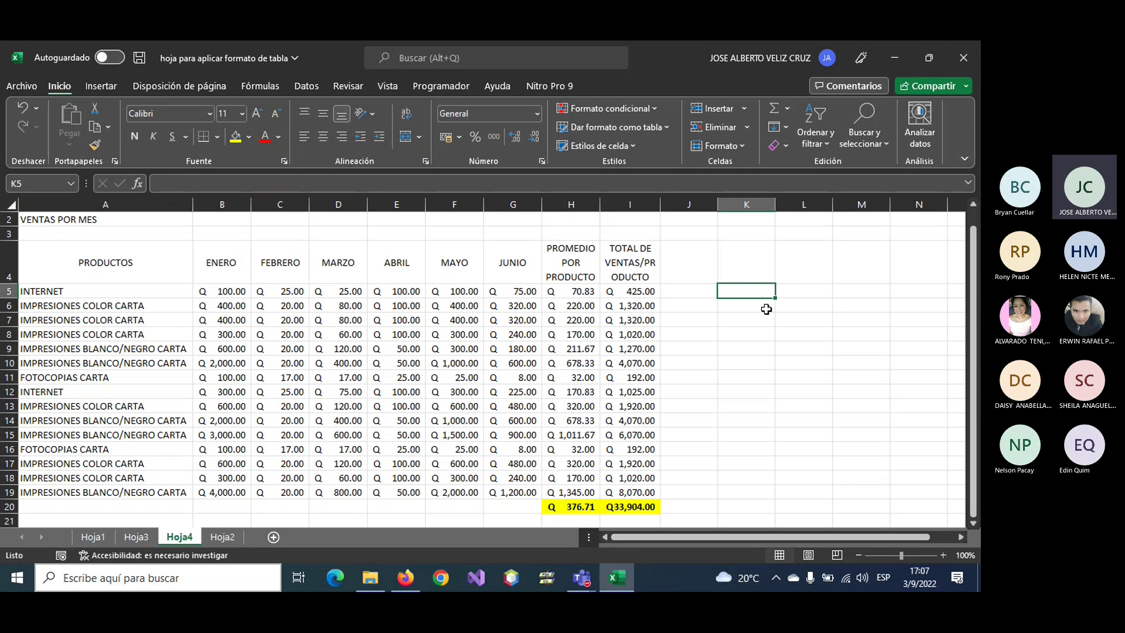
# - Label K5 MEDIA and enter =PROMEDIO(B5:G19) in L5, giving Q 376.71
pyautogui.write('MEDIA')
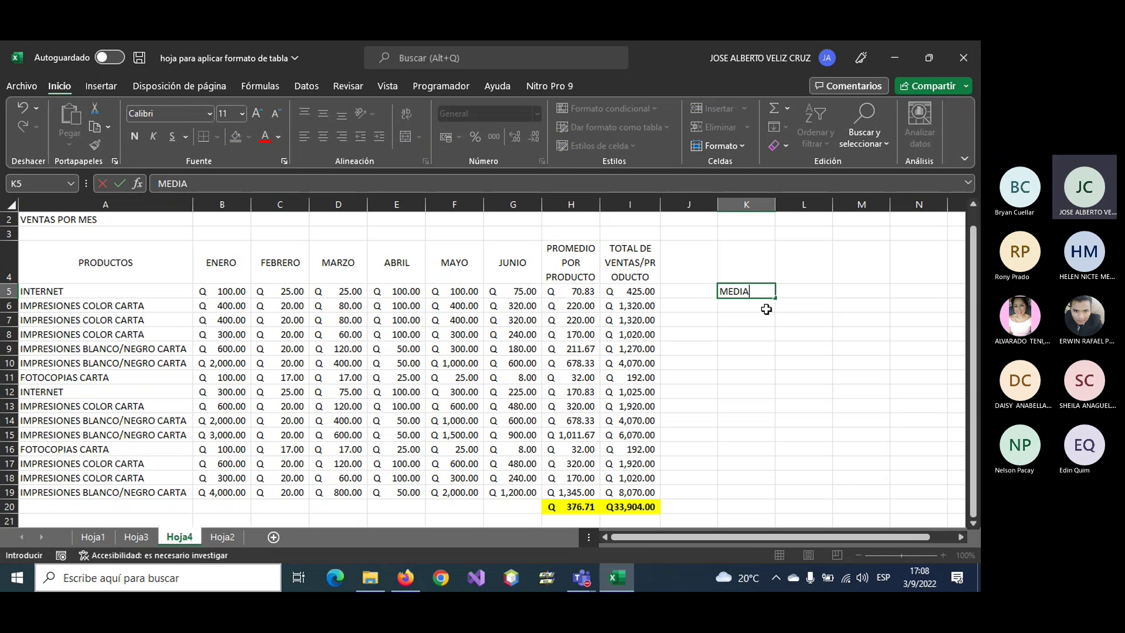
pyautogui.press('Tab')
pyautogui.write('=')
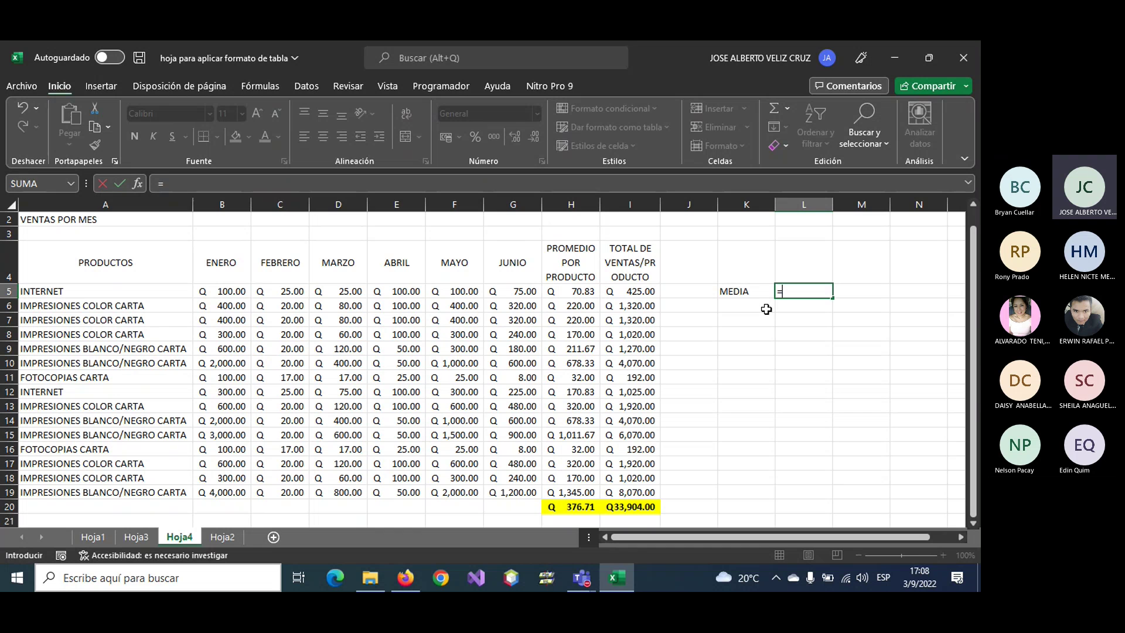
pyautogui.write('PROMEDIO')
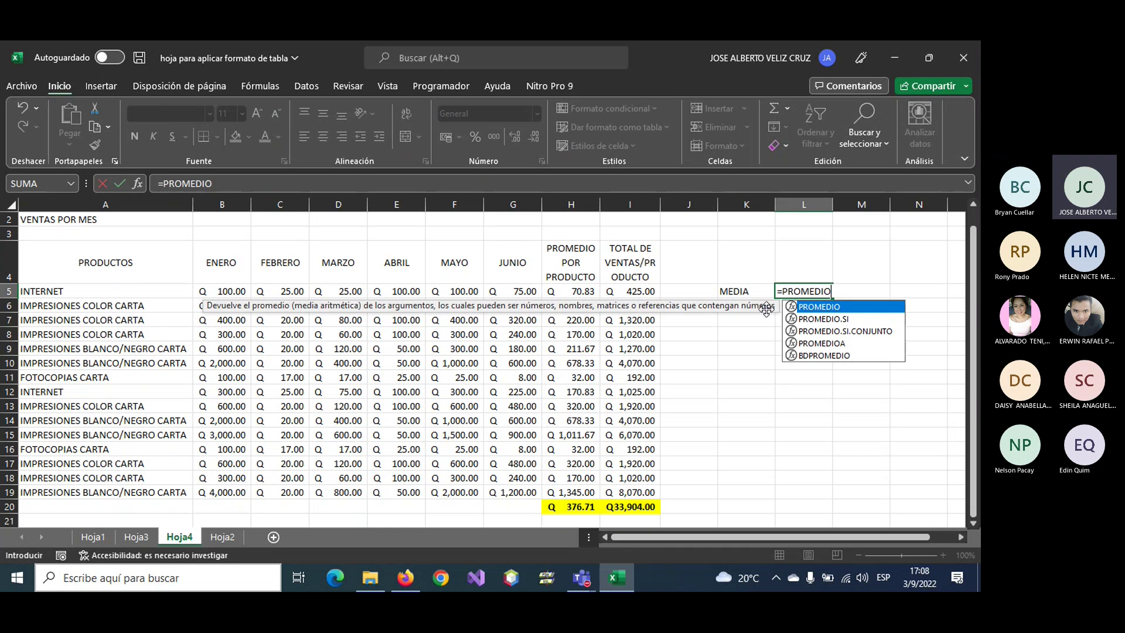
pyautogui.write('(')
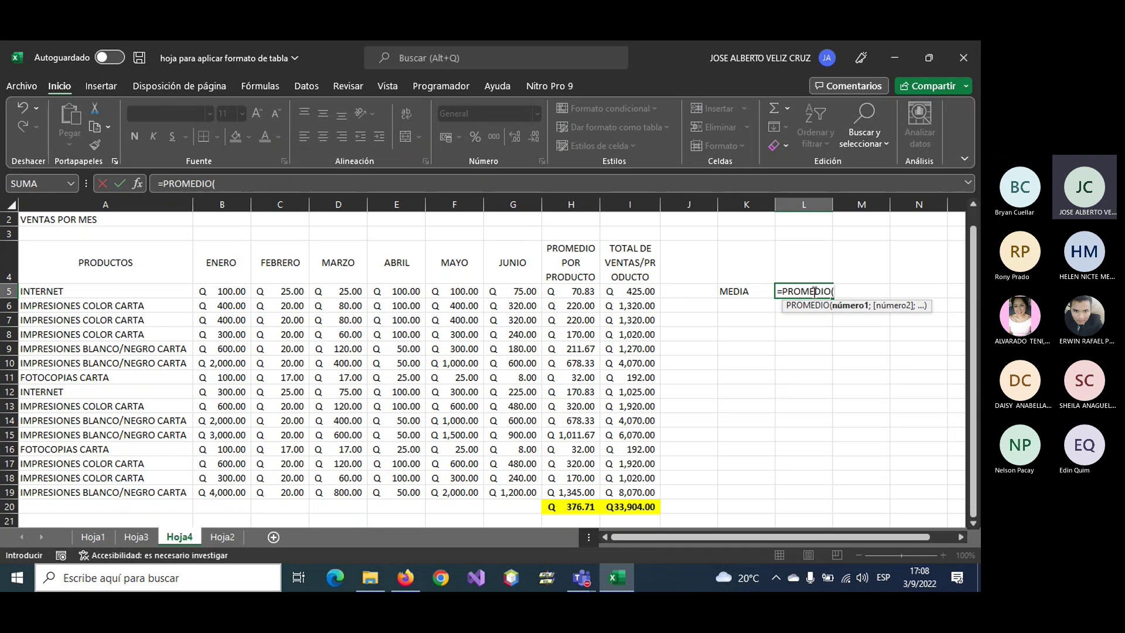
pyautogui.moveTo(232, 292)
pyautogui.mouseDown()
pyautogui.moveTo(457, 382)
pyautogui.moveTo(502, 492)
pyautogui.mouseUp()
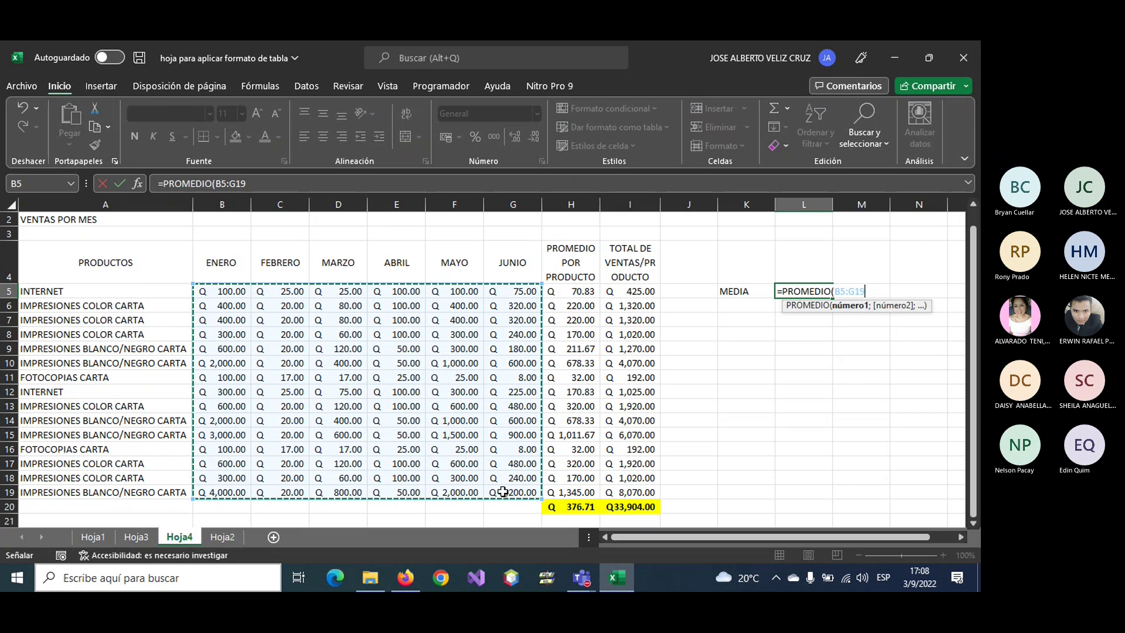
pyautogui.write(')')
pyautogui.press('Return')
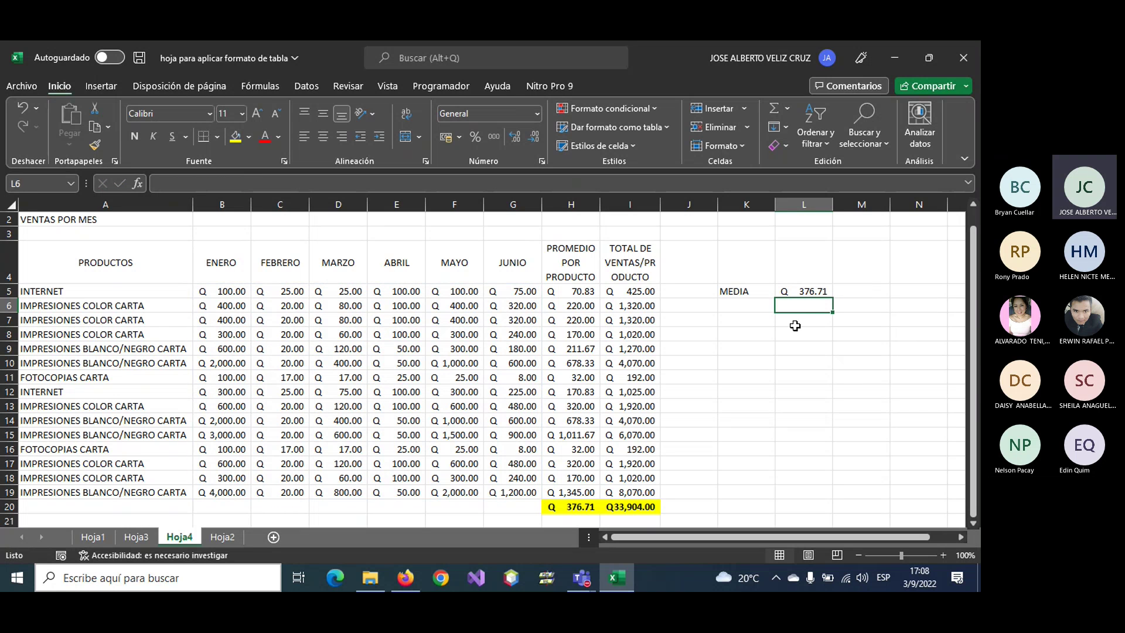
pyautogui.click(802, 293)
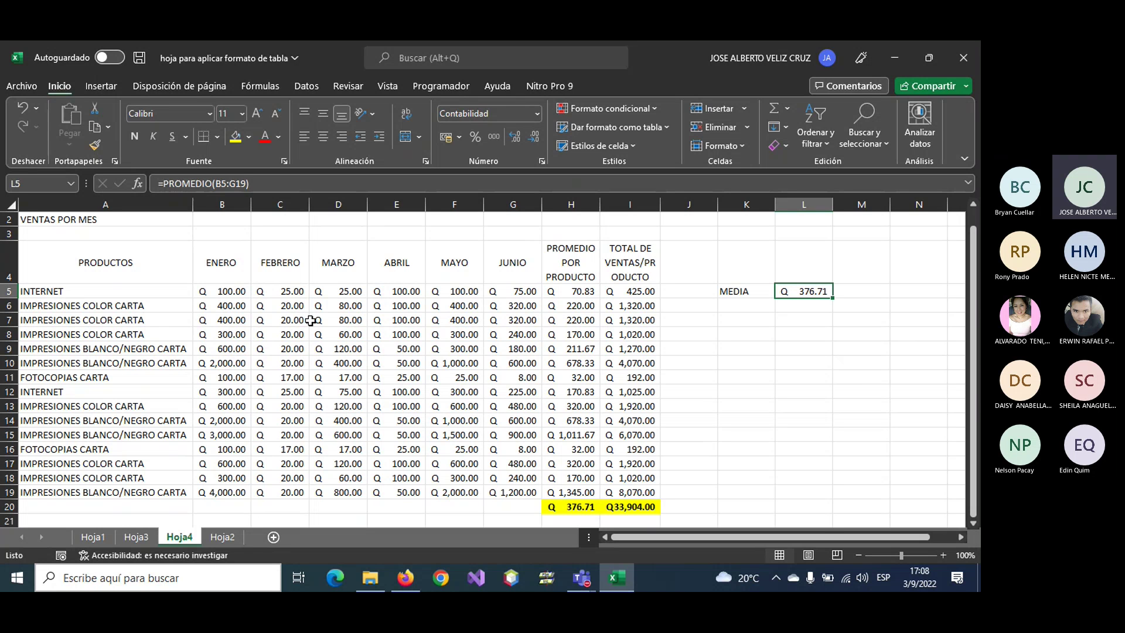
pyautogui.click(739, 310)
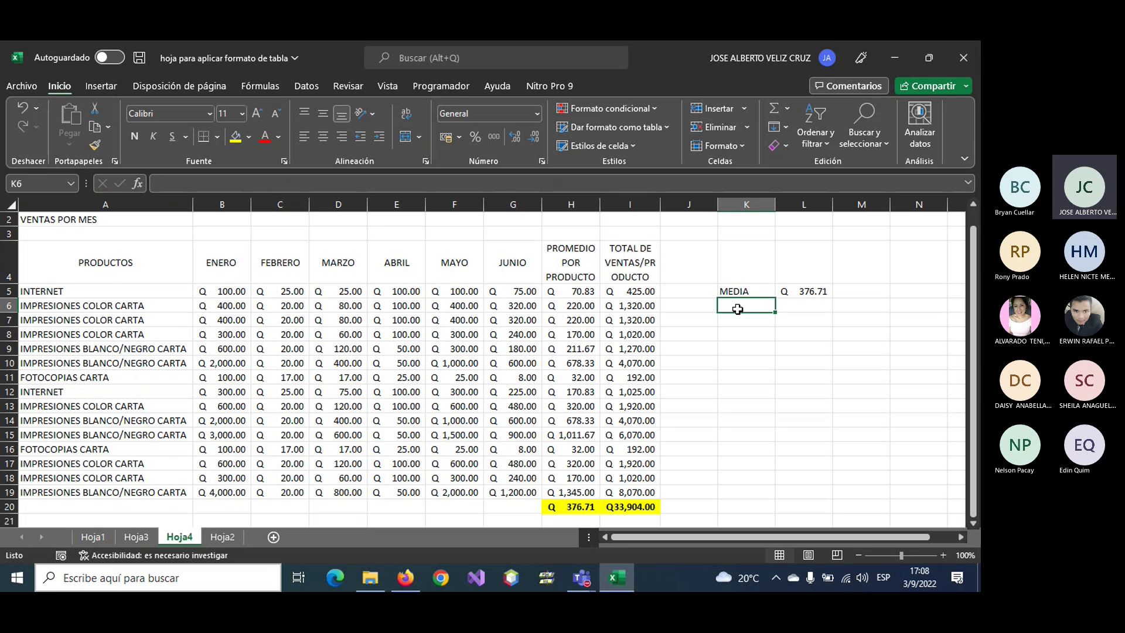
# - Type the label DESVIACIÓN in K6 and start =DESV in L6
pyautogui.write('DESVIACIÓN')
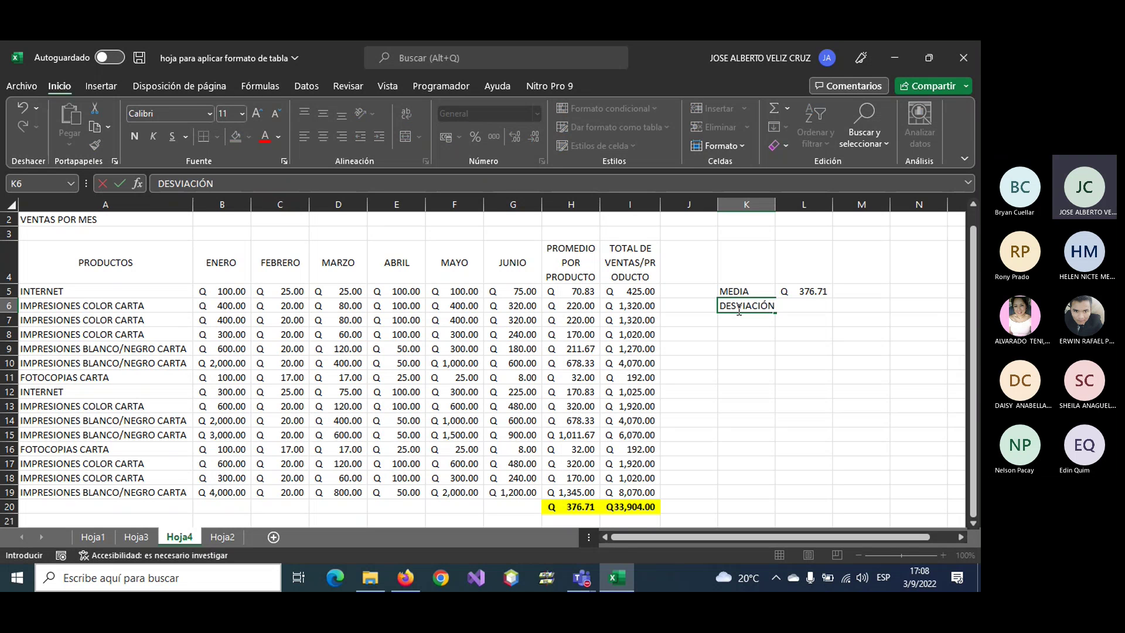
pyautogui.press('Return')
pyautogui.press('Up')
pyautogui.press('Right')
pyautogui.write('=')
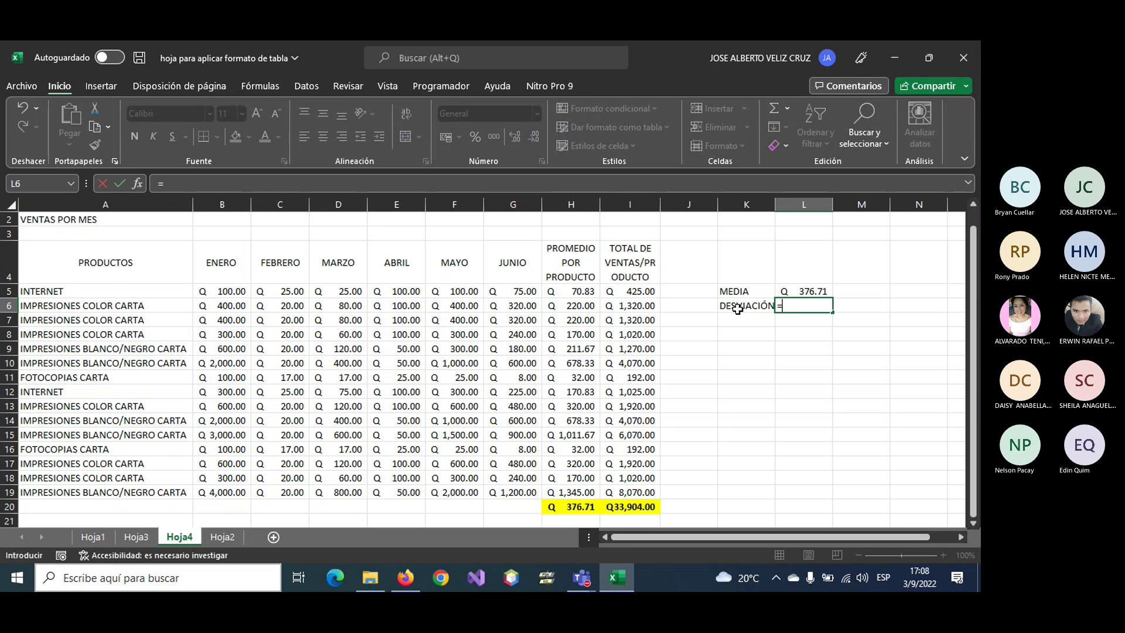
pyautogui.write('DESV')
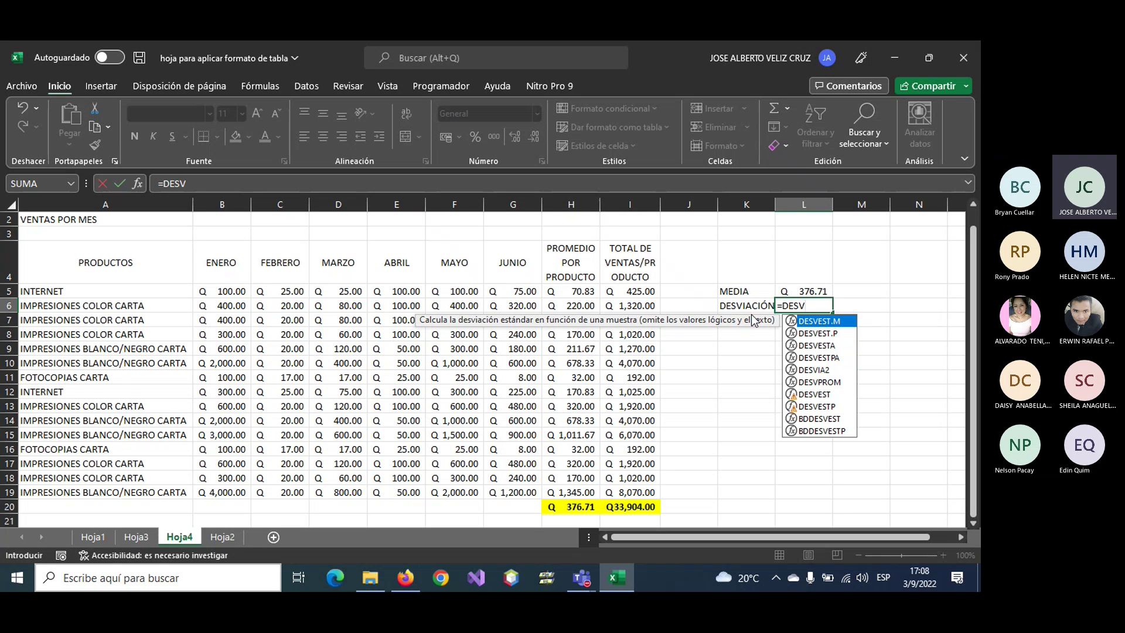
# - Compare the DESVEST.P, DESVESTA, DESVEST and DESVESTP descriptions in the autocomplete list
pyautogui.click(834, 338)
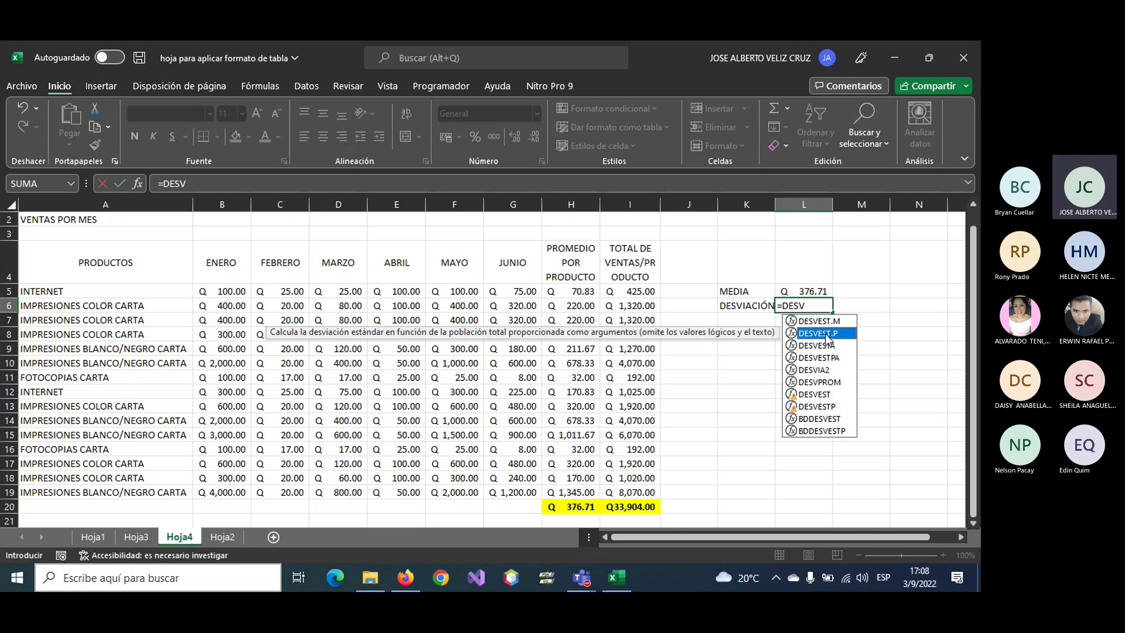
pyautogui.click(829, 349)
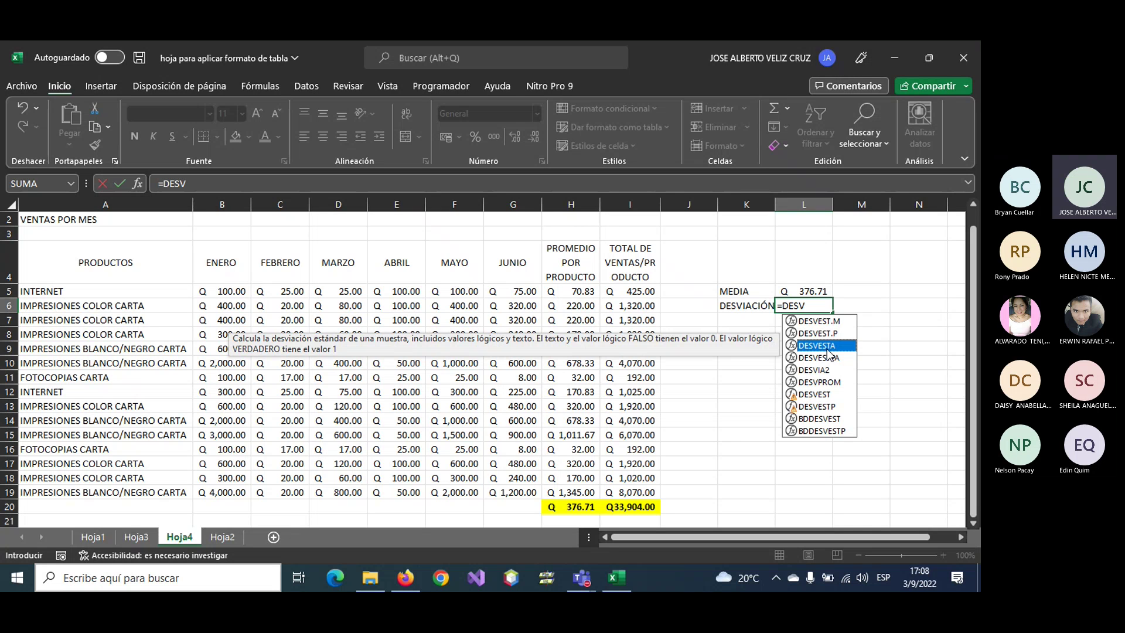
pyautogui.click(802, 395)
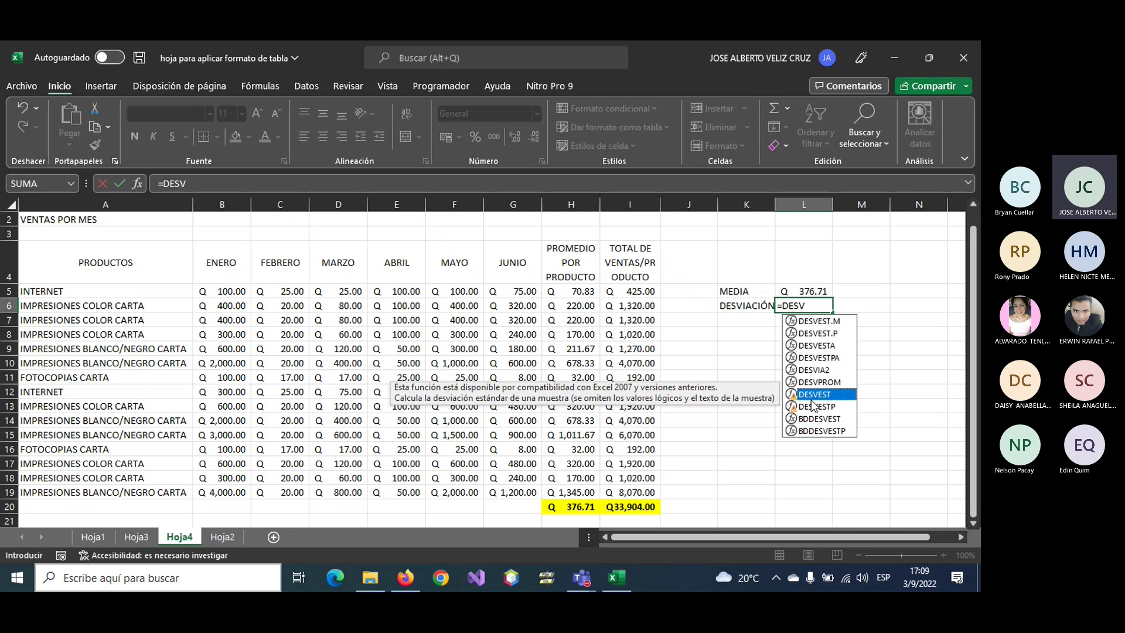
pyautogui.click(815, 407)
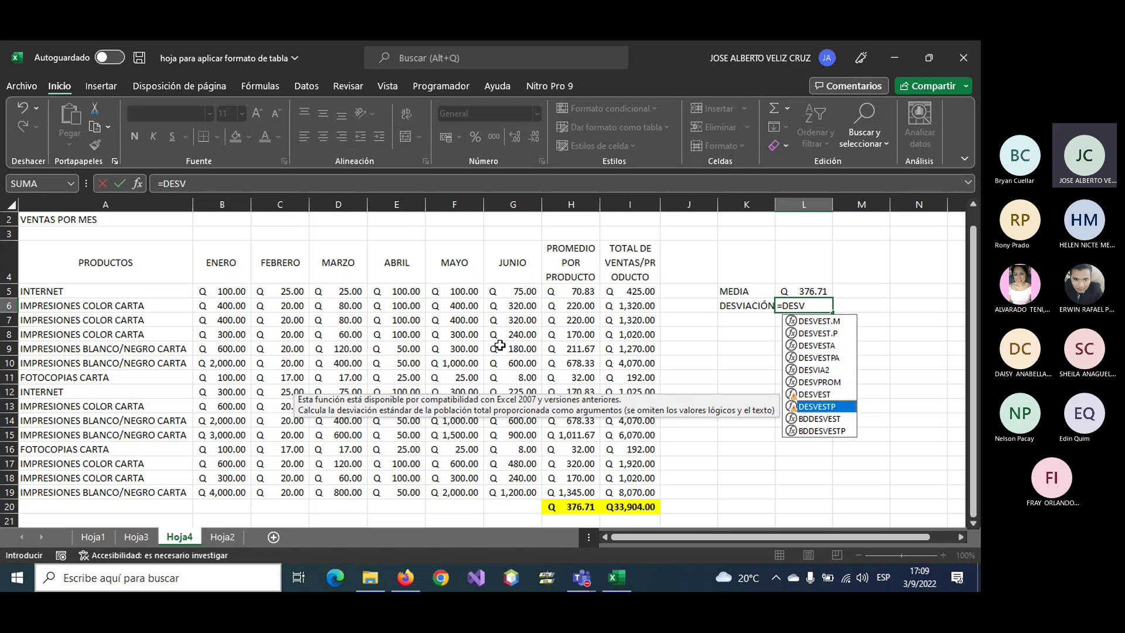
# - Enter =DESVEST.M(B5:G19) in L6, giving a standard deviation of 644.063823
pyautogui.doubleClick(816, 321)
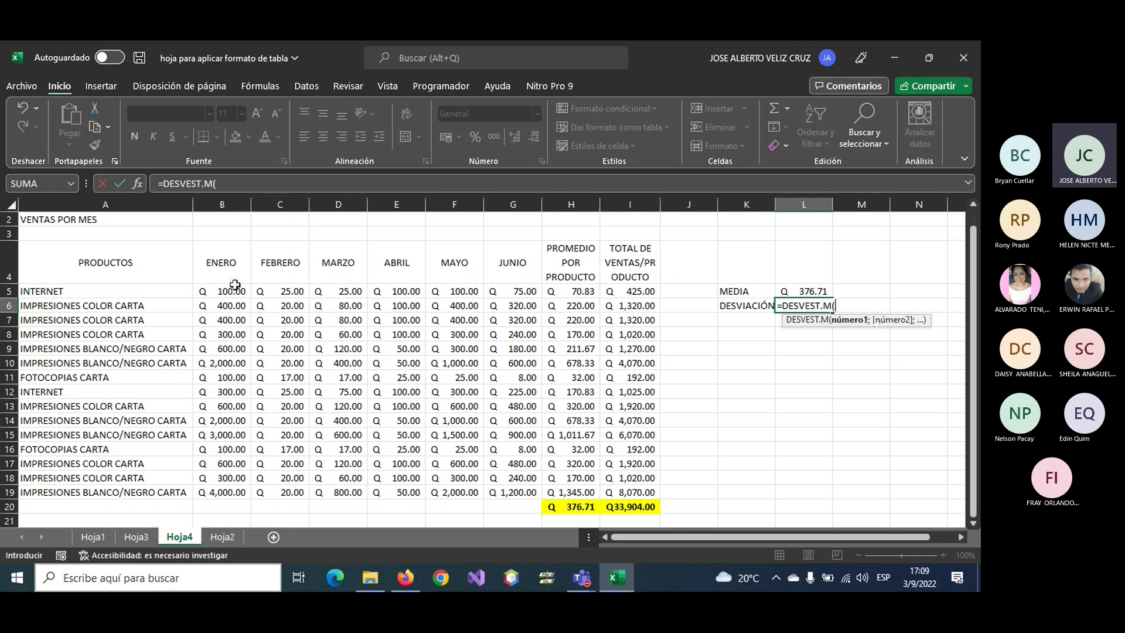
pyautogui.moveTo(232, 291); pyautogui.dragTo(512, 490)
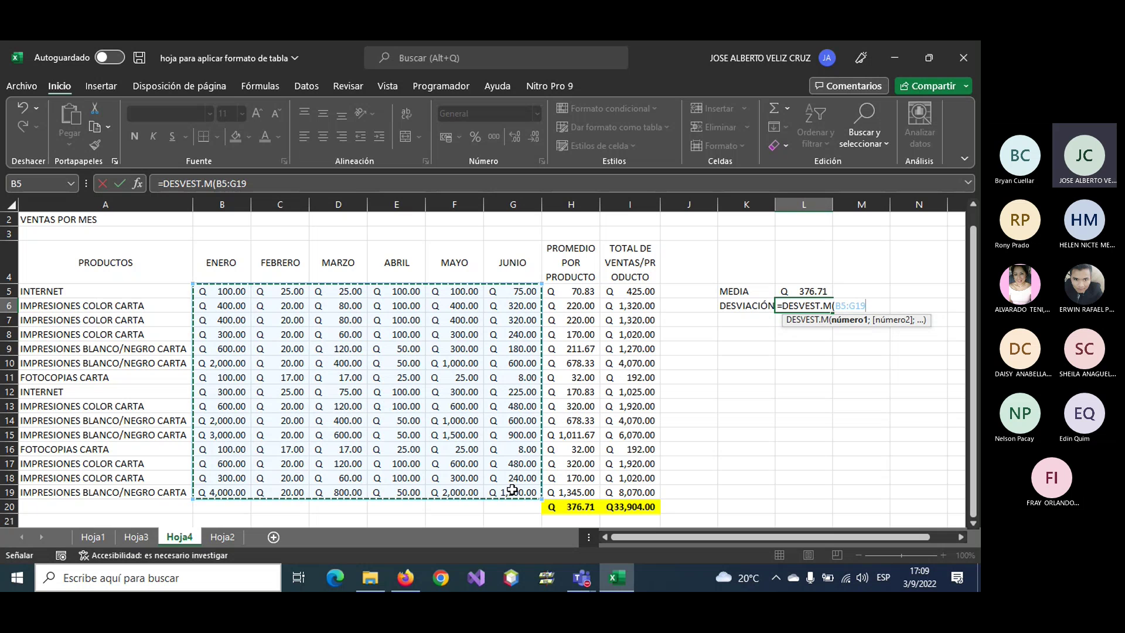
pyautogui.write(')')
pyautogui.press('Return')
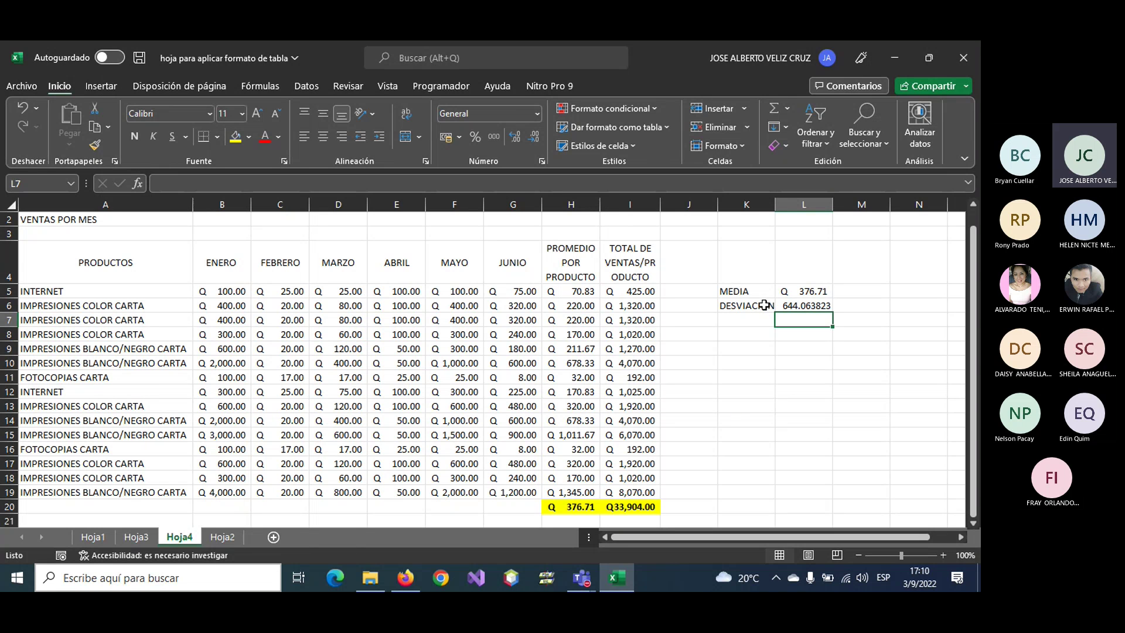
# - Label K7 MODA and start typing =MO in L7
pyautogui.click(745, 323)
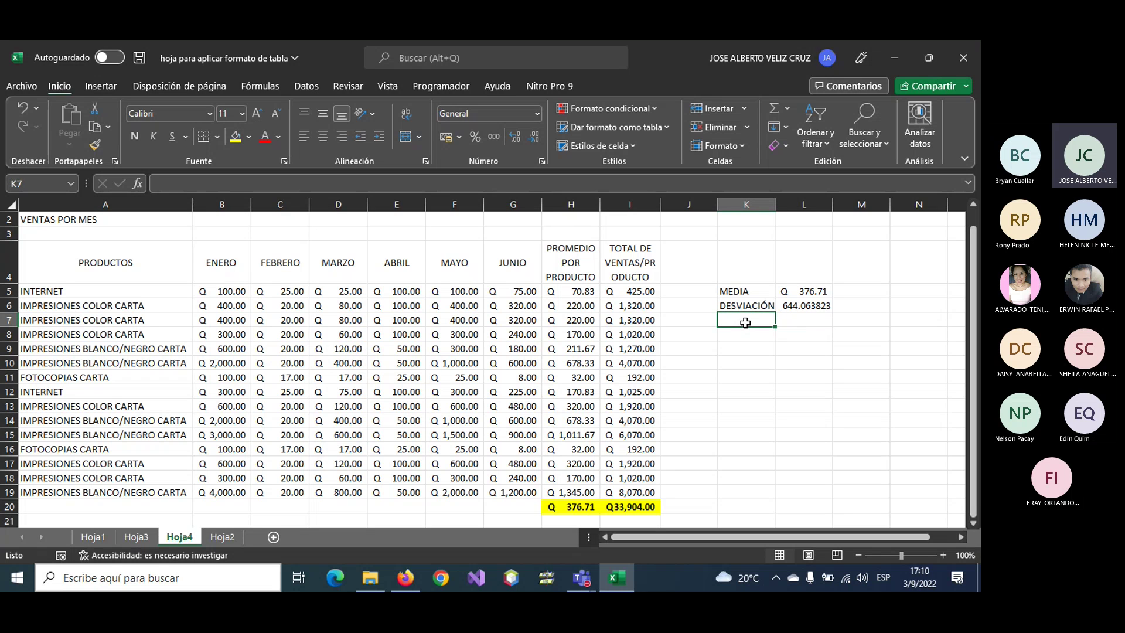
pyautogui.write('M')
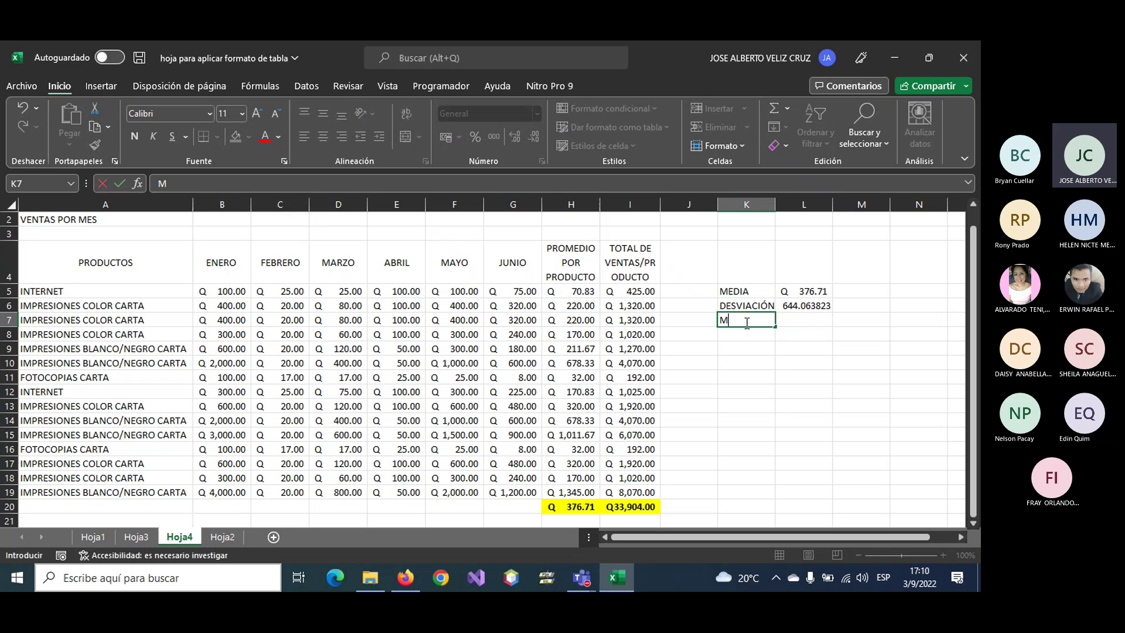
pyautogui.write('ODA')
pyautogui.press('Tab')
pyautogui.write('=MO')
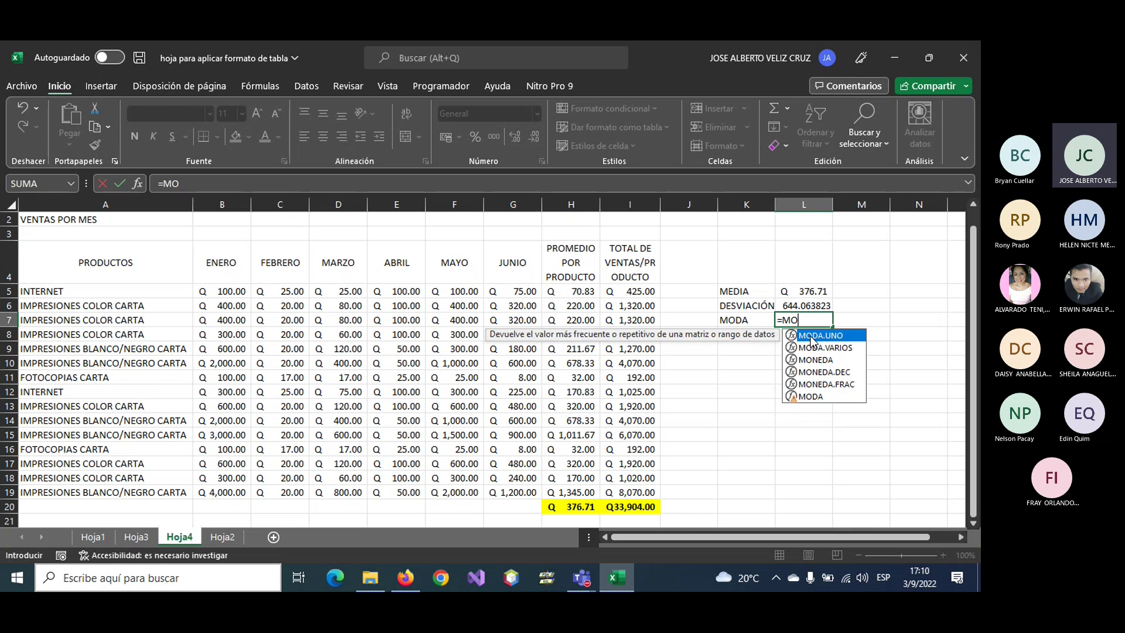
# - Choose MODA.UNO over MODA.VARIOS and complete =MODA.UNO(B5:G19), returning 100
pyautogui.click(807, 349)
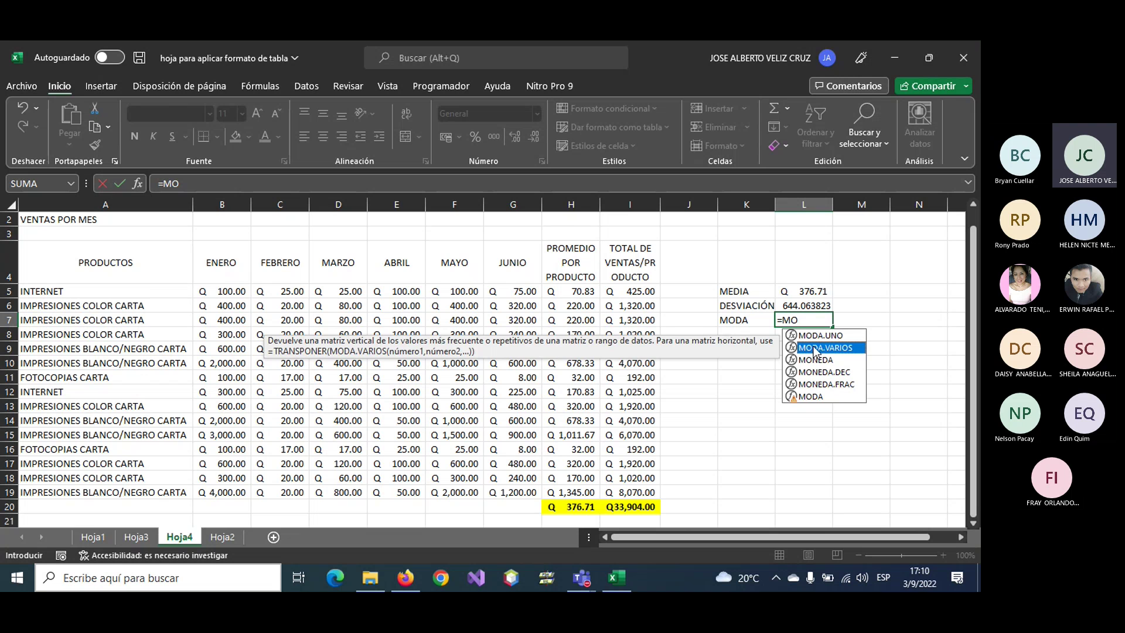
pyautogui.click(812, 338)
pyautogui.doubleClick(813, 339)
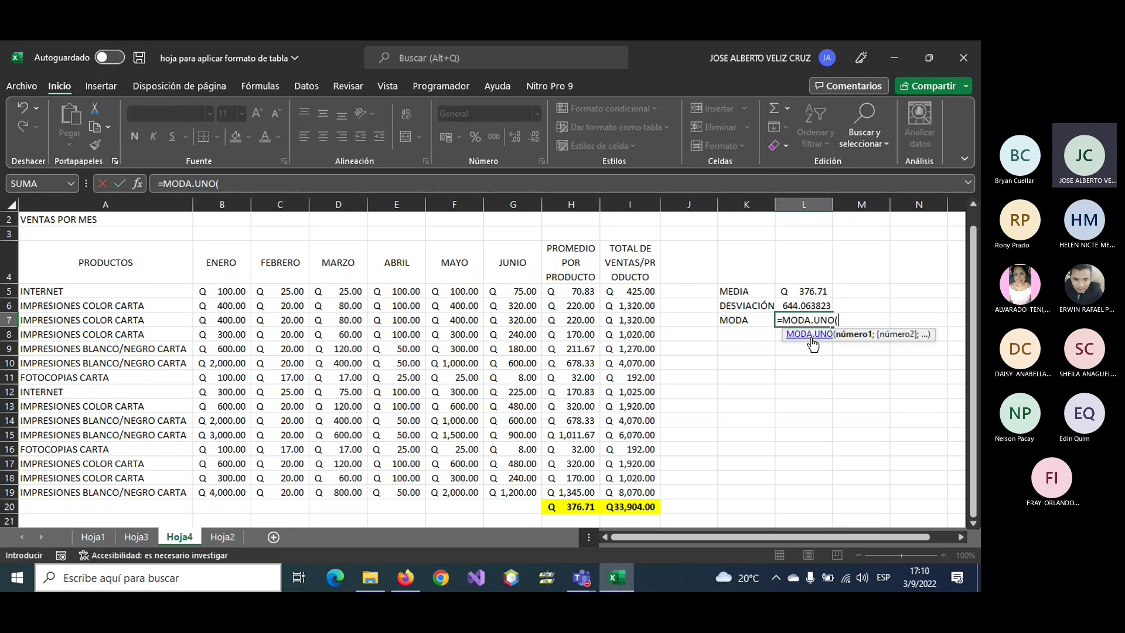
pyautogui.moveTo(228, 293)
pyautogui.mouseDown()
pyautogui.moveTo(460, 389)
pyautogui.moveTo(514, 494)
pyautogui.mouseUp()
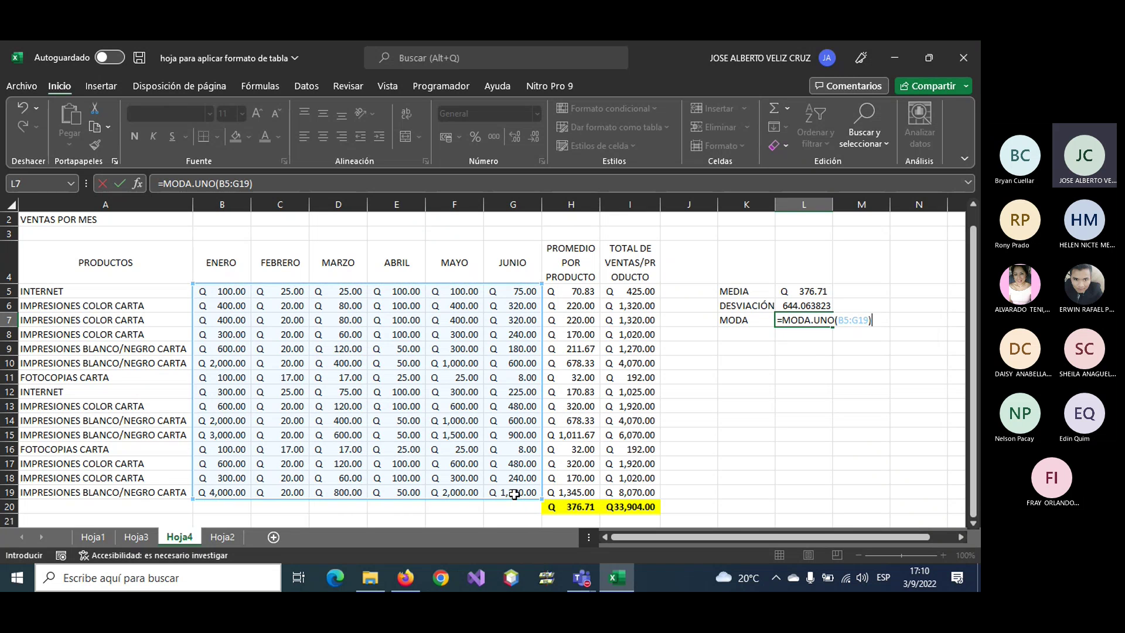
pyautogui.press('Return')
pyautogui.click(810, 318)
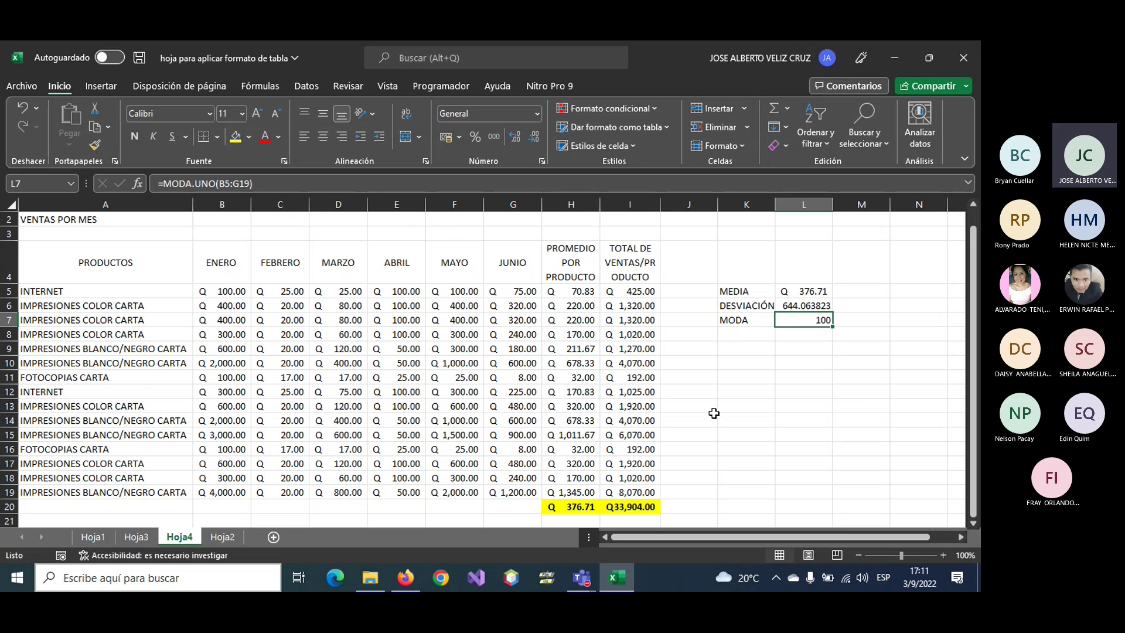
pyautogui.click(732, 351)
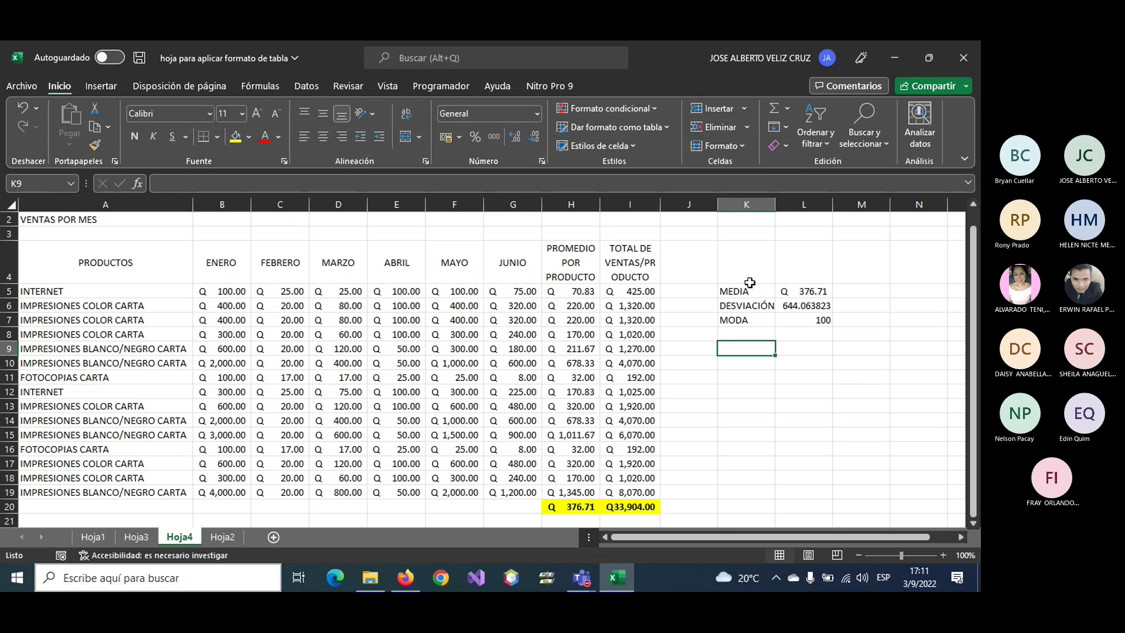
pyautogui.click(745, 334)
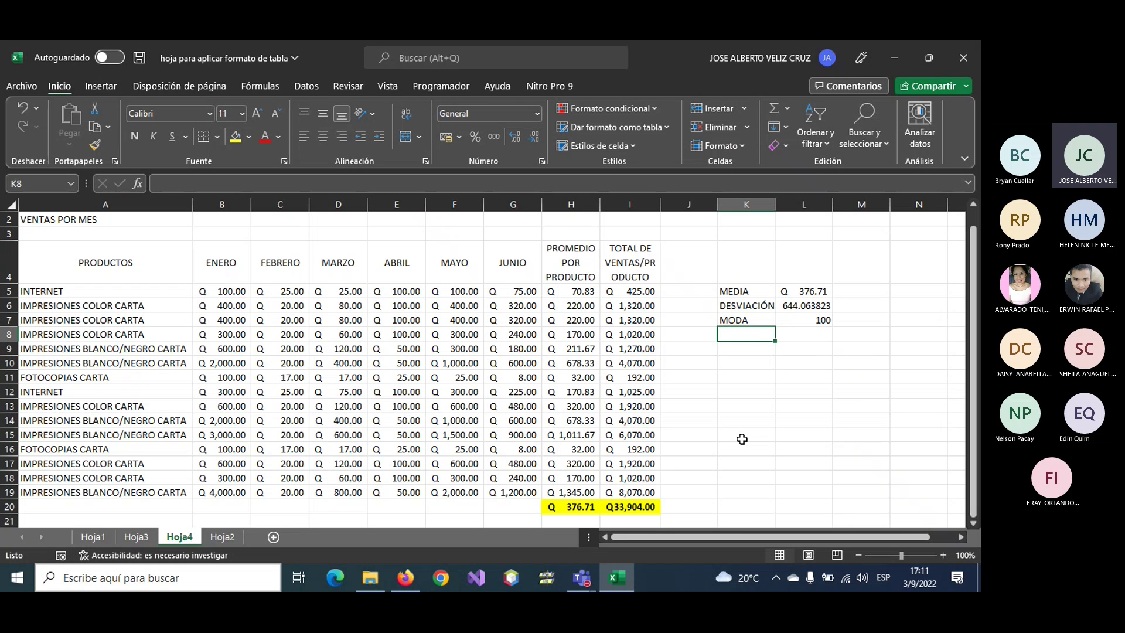
# - Label K8 MEDIANA and enter =MEDIANA(B5:G19) in L8, giving Q 100.00
pyautogui.write('MEDIANA')
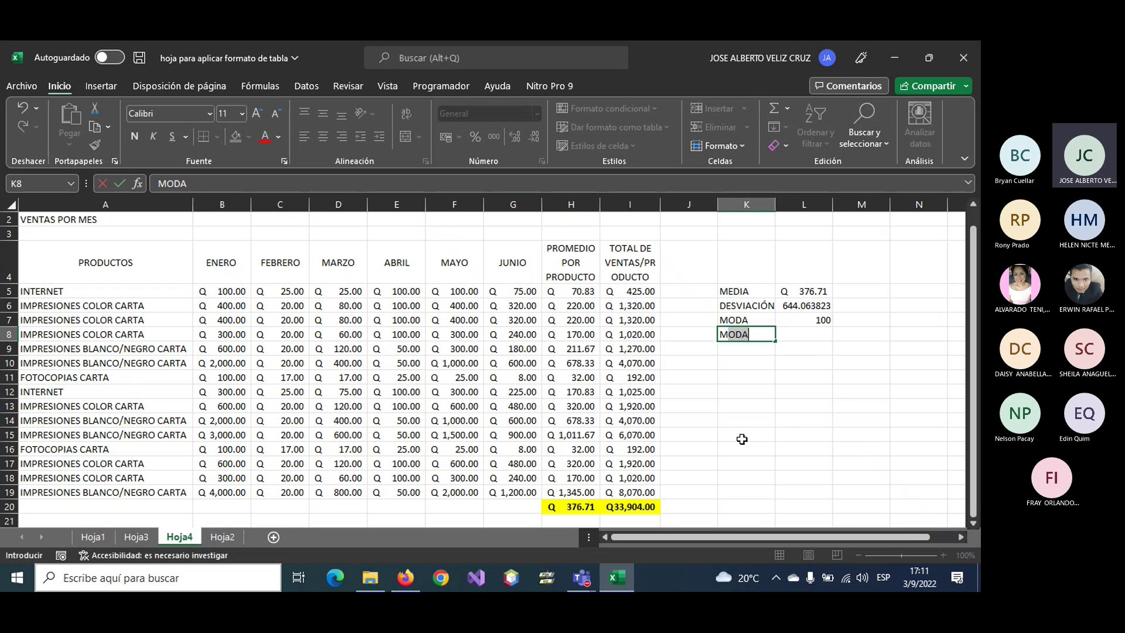
pyautogui.press('Tab')
pyautogui.write('=ME')
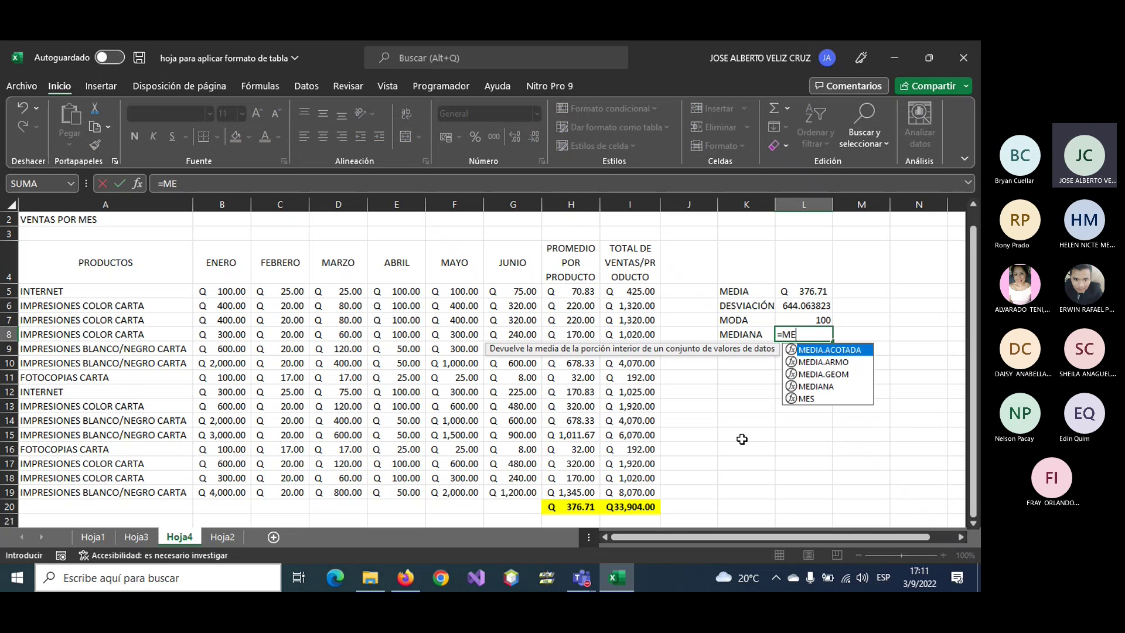
pyautogui.write('DIA')
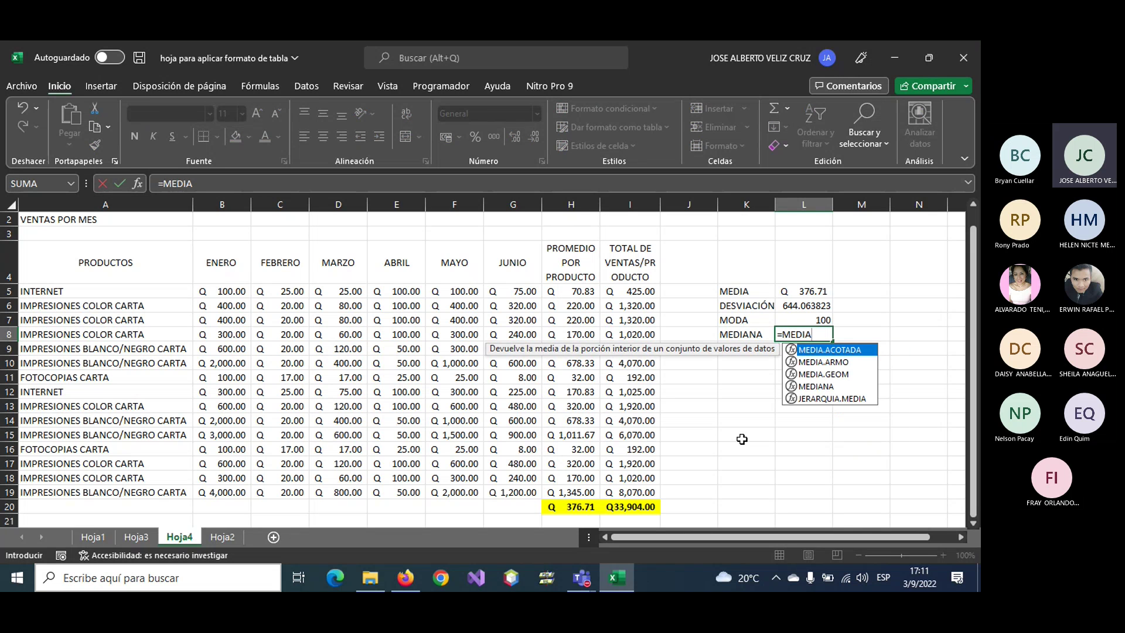
pyautogui.press('Down')
pyautogui.press('Down')
pyautogui.press('Down')
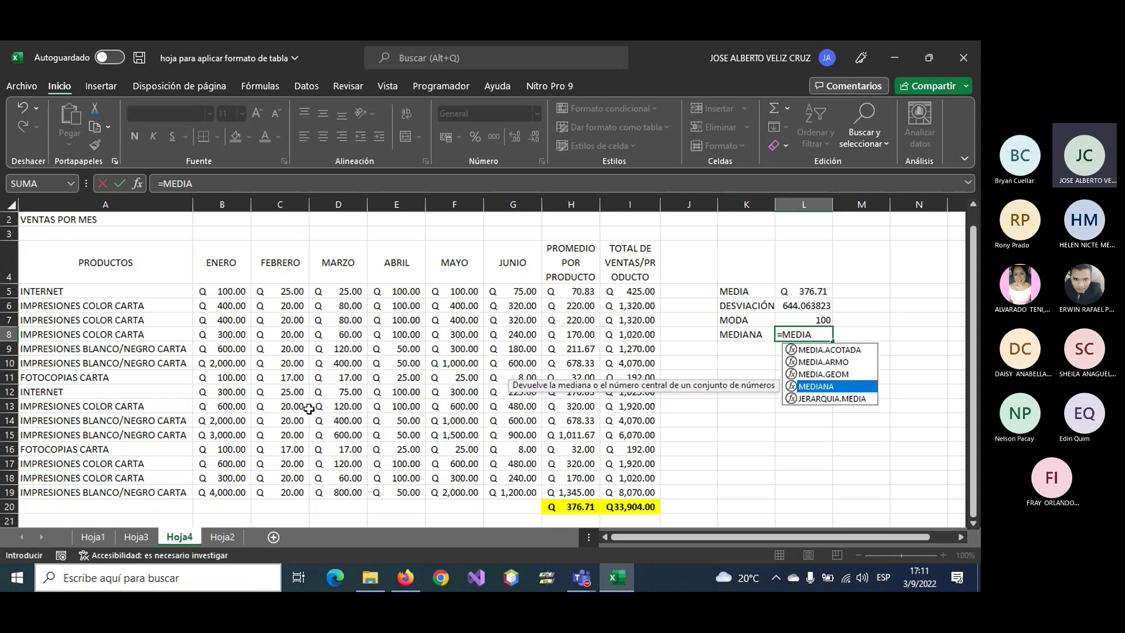
pyautogui.doubleClick(837, 390)
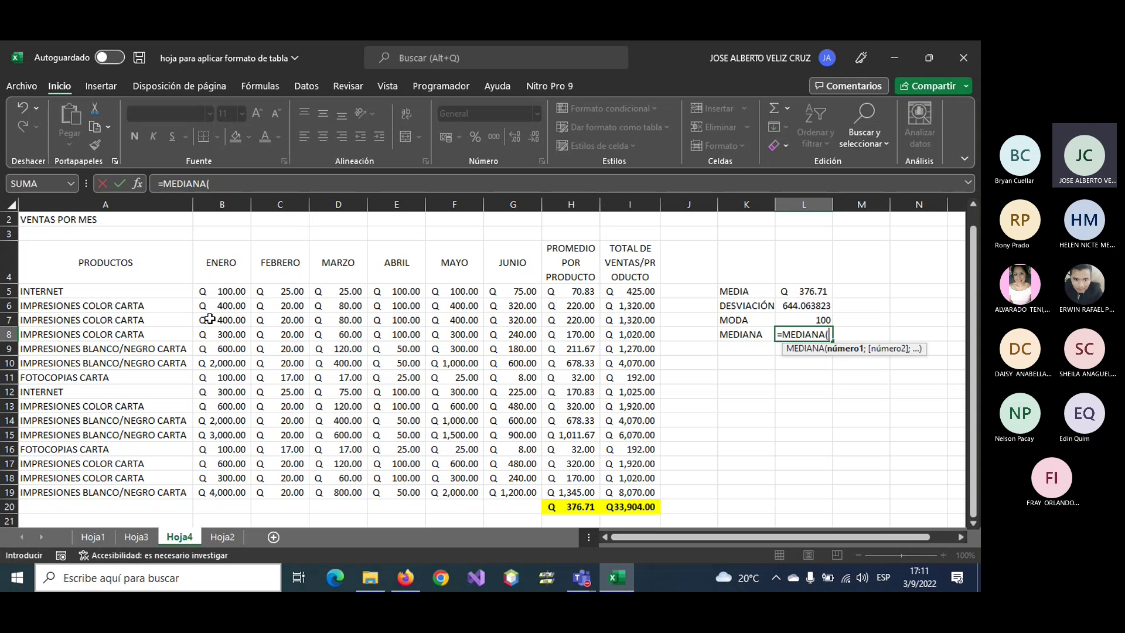
pyautogui.moveTo(210, 293)
pyautogui.mouseDown()
pyautogui.moveTo(454, 409)
pyautogui.moveTo(510, 495)
pyautogui.mouseUp()
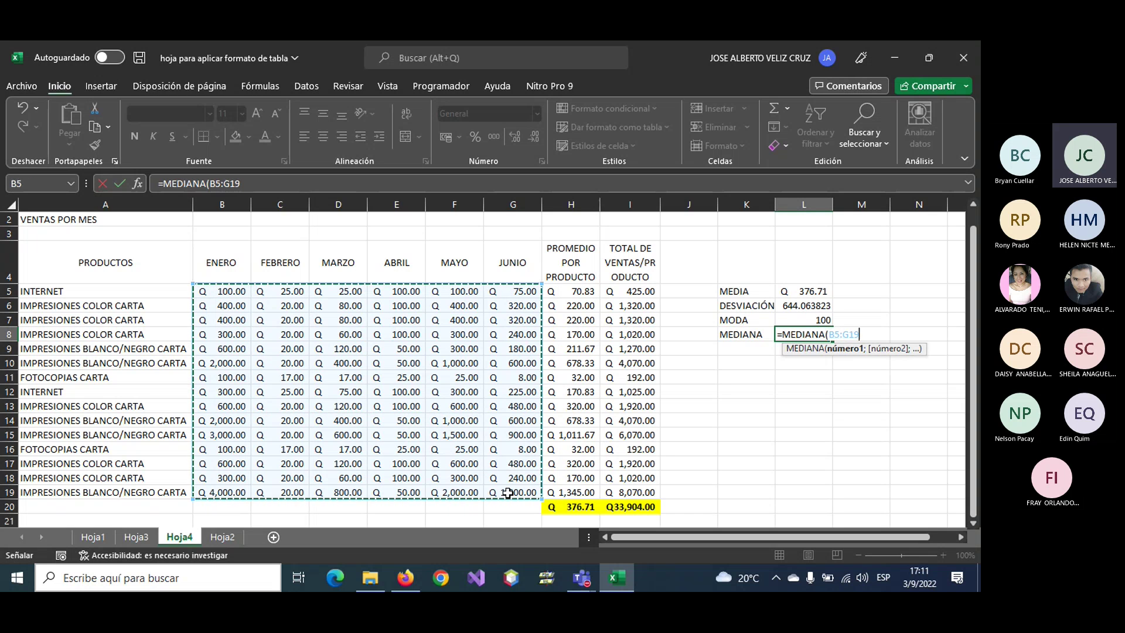
pyautogui.write(')')
pyautogui.press('Return')
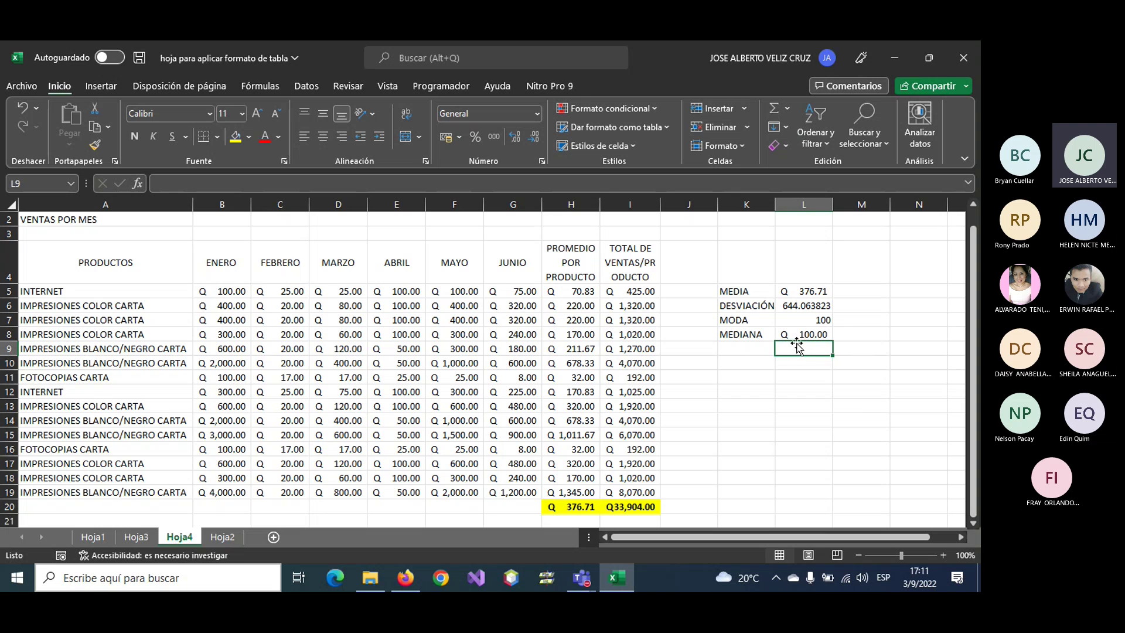
# - Check the median formula in L8, then pick an empty cell below the statistics
pyautogui.click(800, 334)
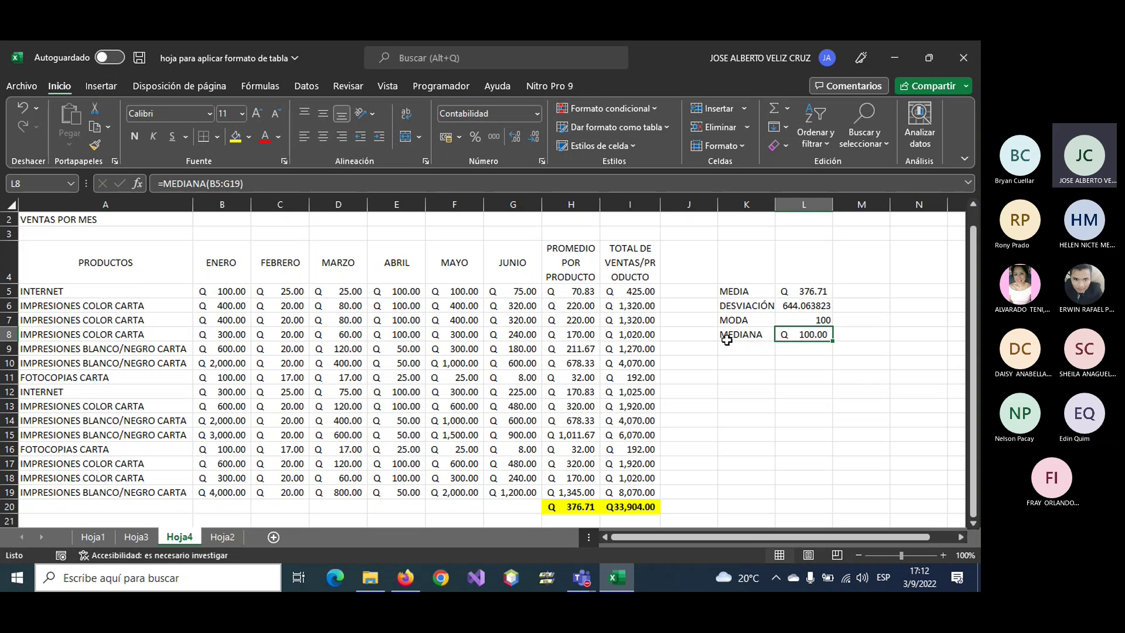
pyautogui.click(755, 360)
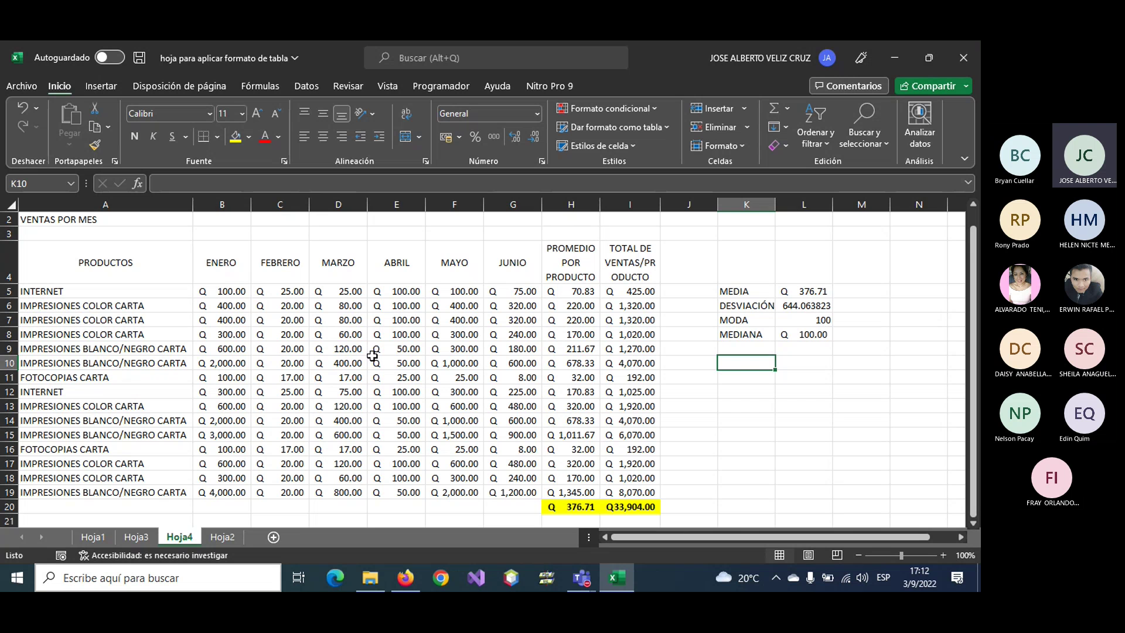
pyautogui.scroll(-1, 334, 347)
pyautogui.scroll(1, 328, 343)
# - Insert a 3D clustered column chart of the product sales table A4:G19
pyautogui.moveTo(94, 267)
pyautogui.mouseDown()
pyautogui.moveTo(494, 397)
pyautogui.moveTo(508, 491)
pyautogui.mouseUp()
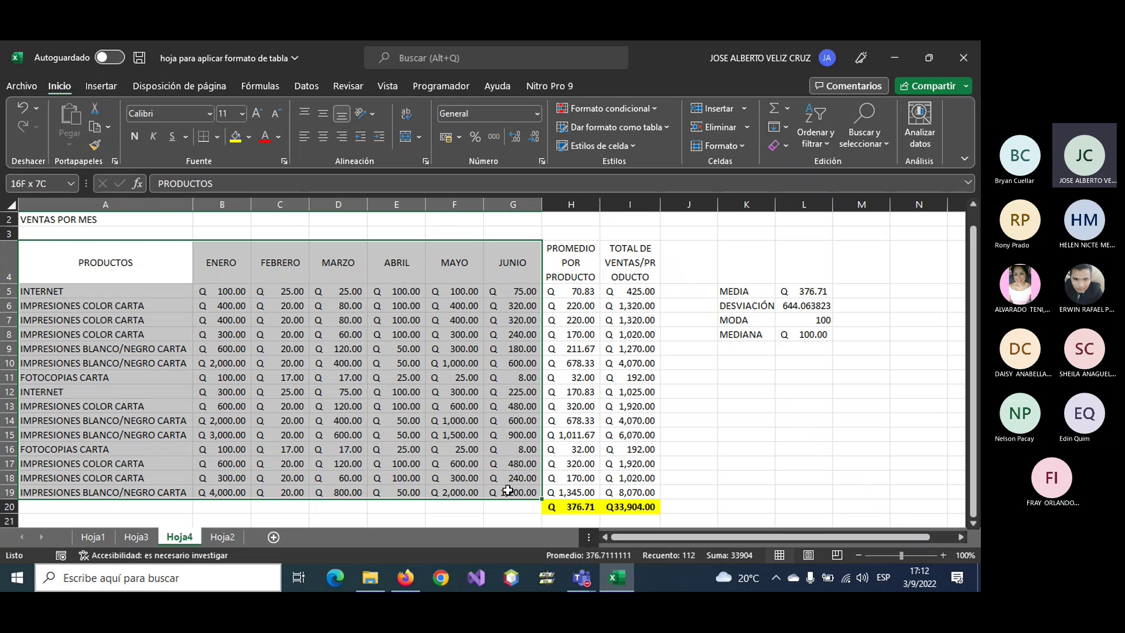
pyautogui.click(98, 86)
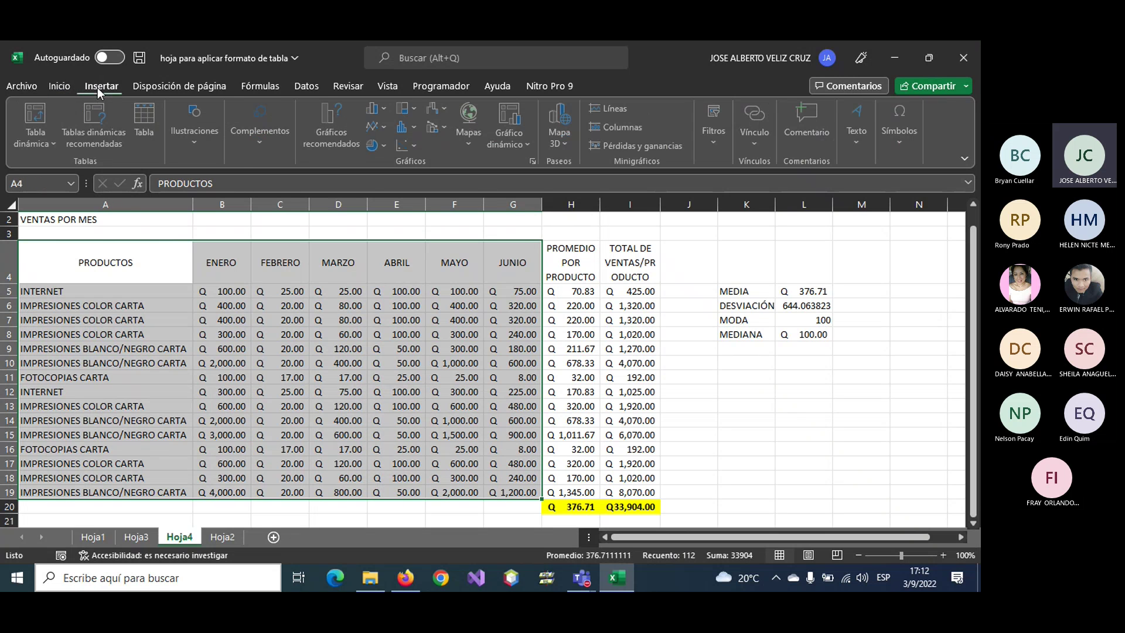
pyautogui.click(413, 127)
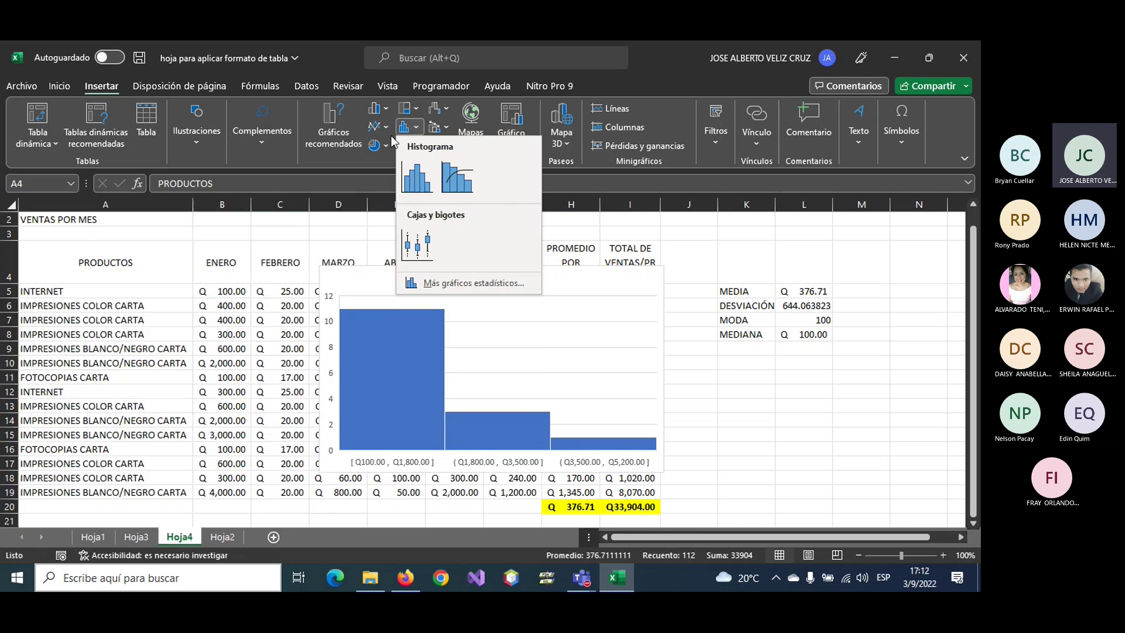
pyautogui.click(387, 109)
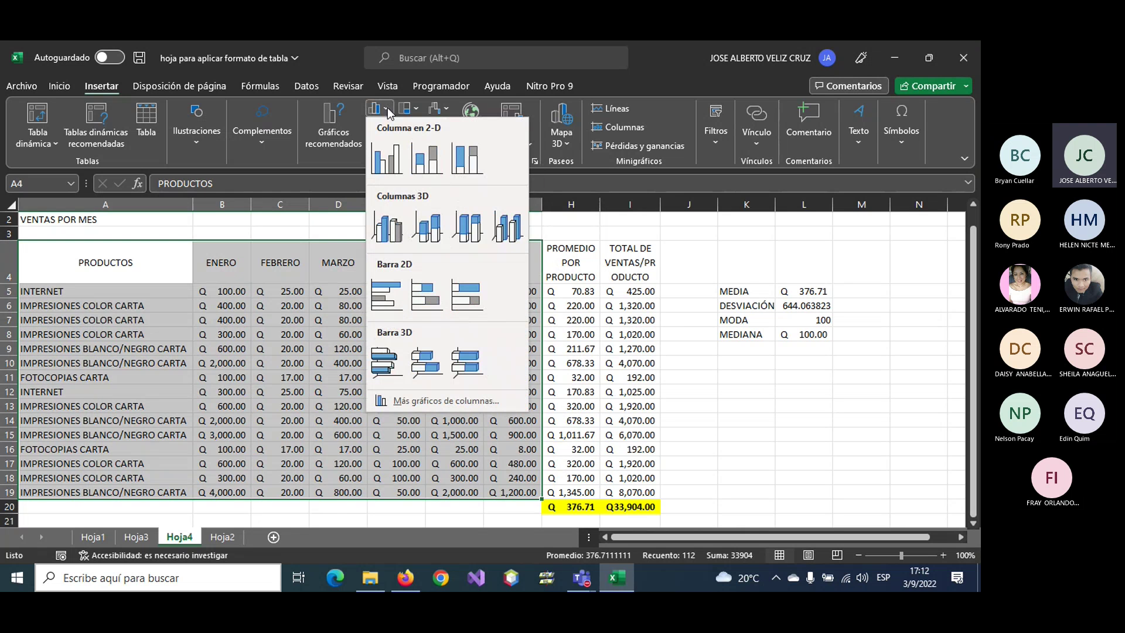
pyautogui.click(391, 230)
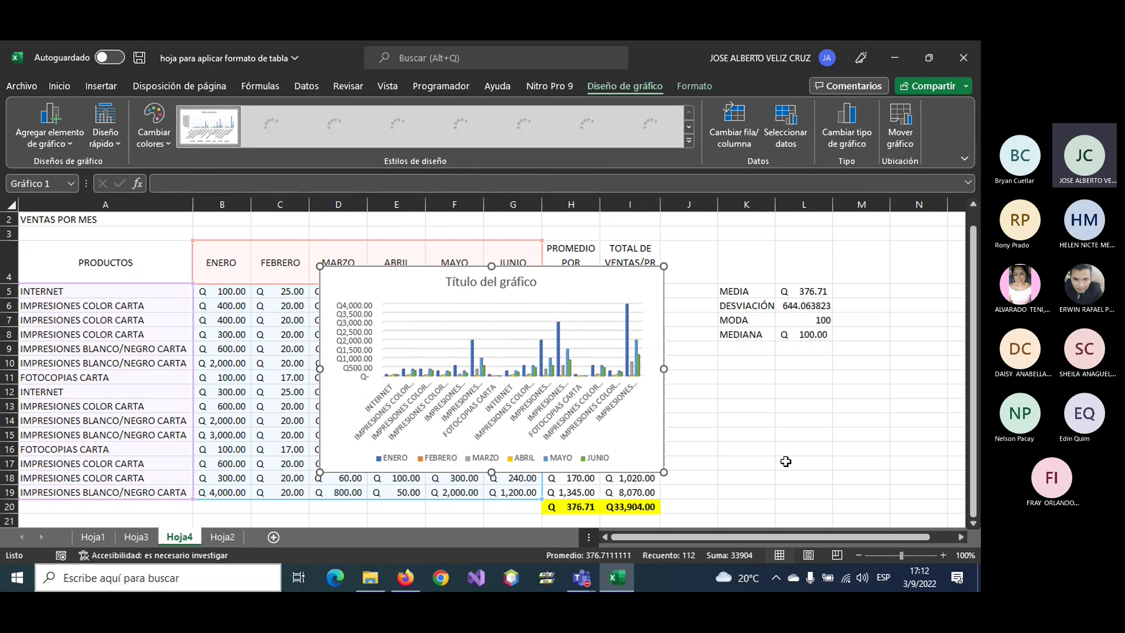
# - Move the column chart below the table and enlarge it to reach column I
pyautogui.scroll(-1, 786, 461)
pyautogui.scroll(1, 678, 445)
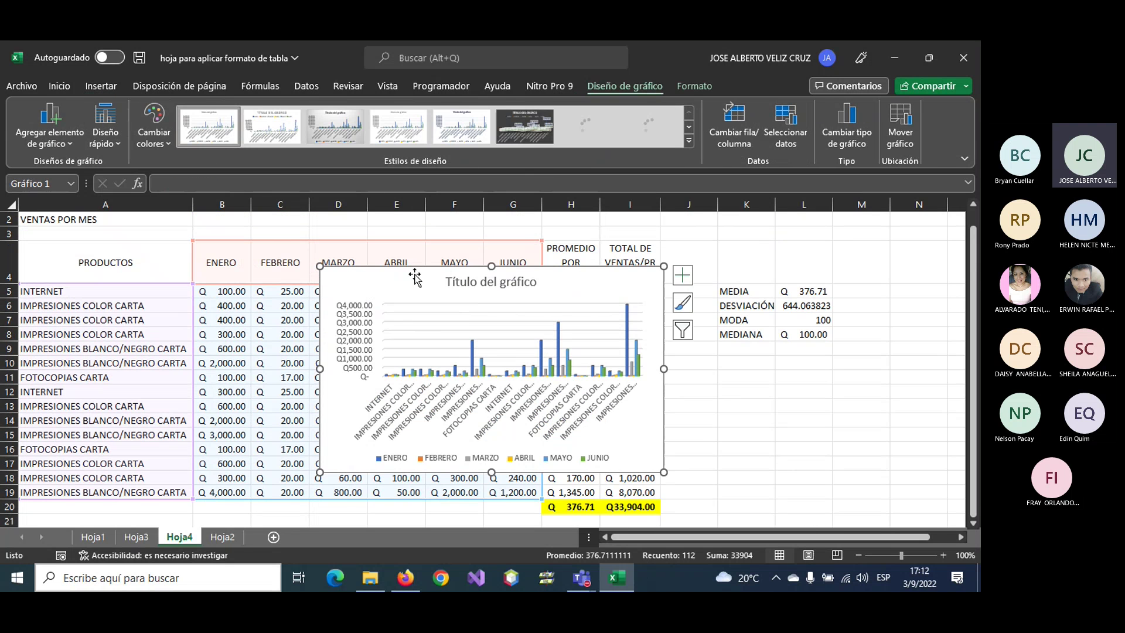
pyautogui.moveTo(415, 277)
pyautogui.mouseDown()
pyautogui.moveTo(374, 380)
pyautogui.moveTo(321, 463)
pyautogui.mouseUp()
pyautogui.scroll(-2, 241, 452)
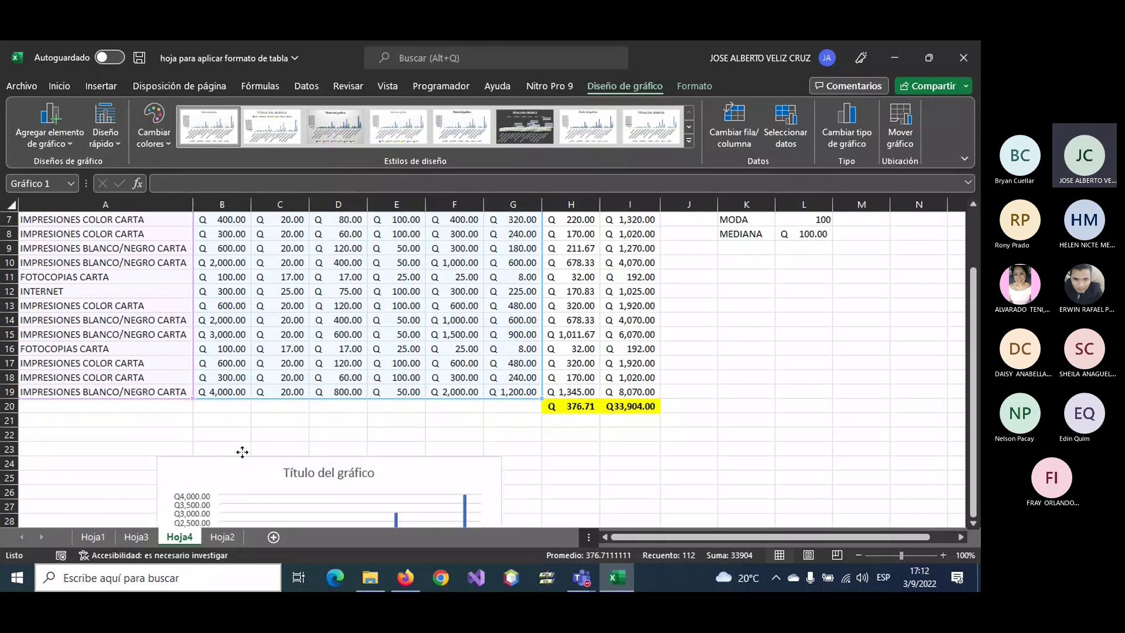
pyautogui.moveTo(241, 451); pyautogui.dragTo(110, 425)
pyautogui.scroll(-2, 614, 430)
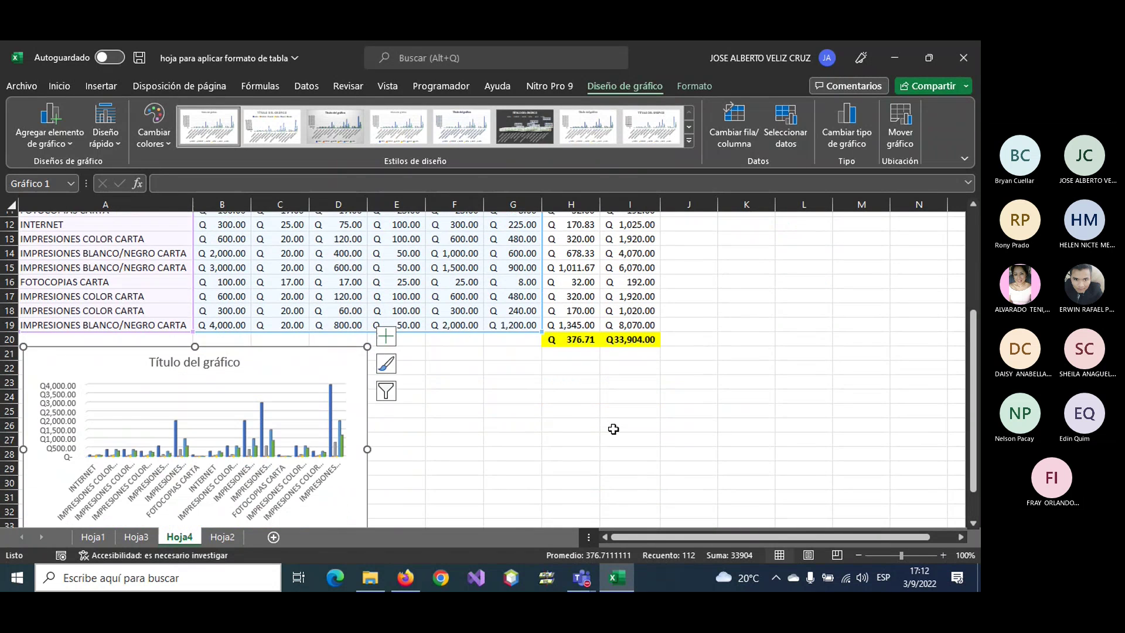
pyautogui.scroll(-1, 614, 429)
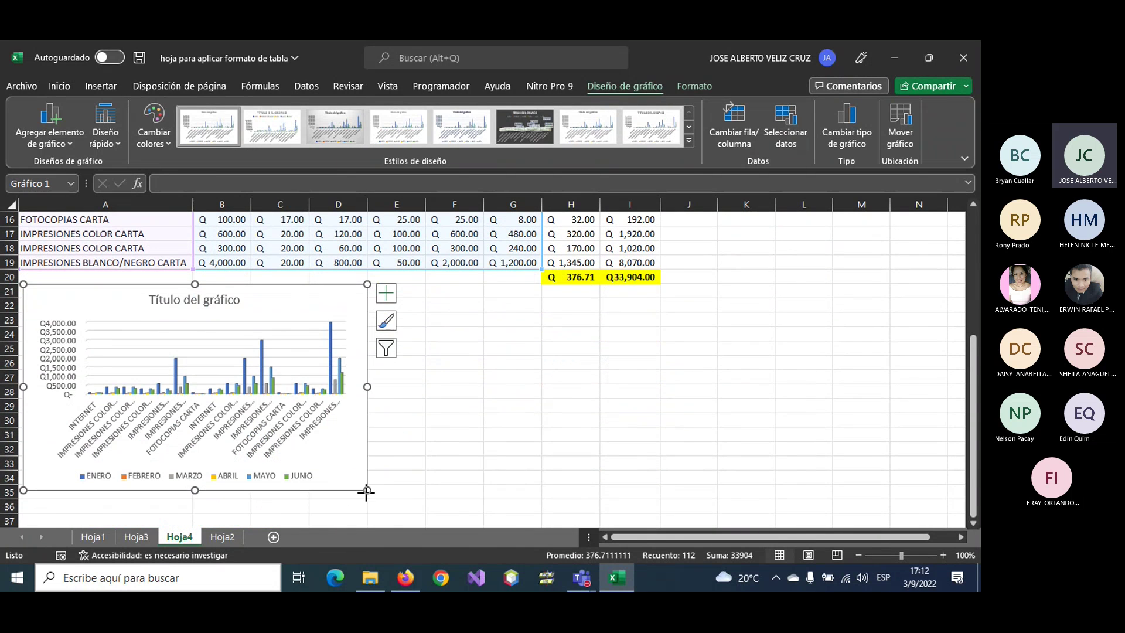
pyautogui.moveTo(367, 489); pyautogui.dragTo(658, 547)
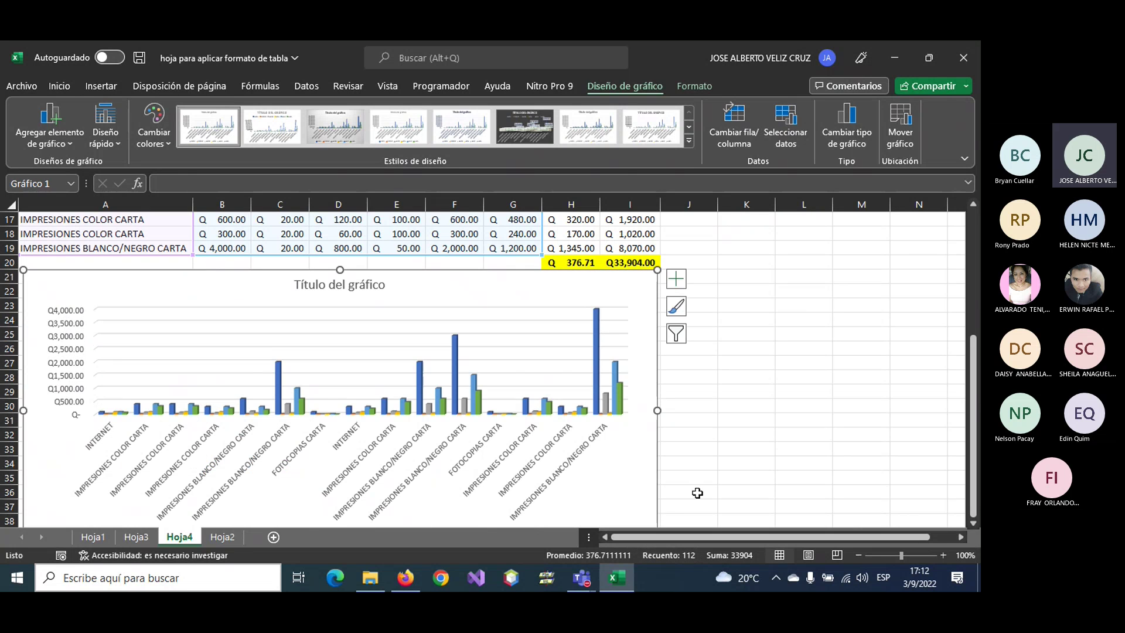
pyautogui.scroll(-1, 695, 492)
pyautogui.click(351, 244)
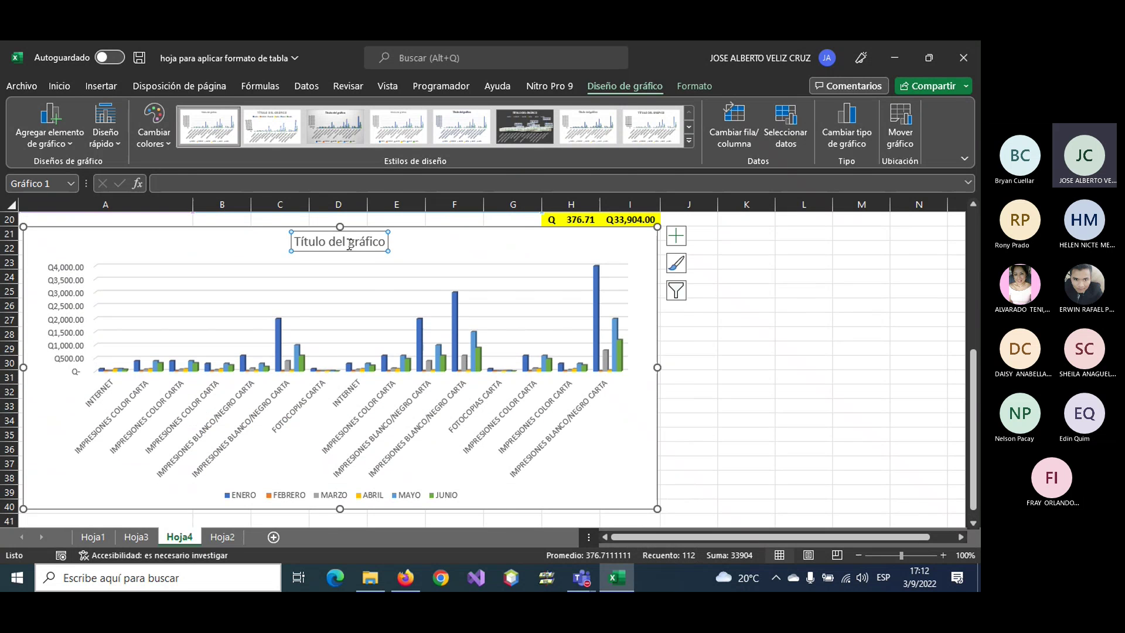
pyautogui.click(380, 242)
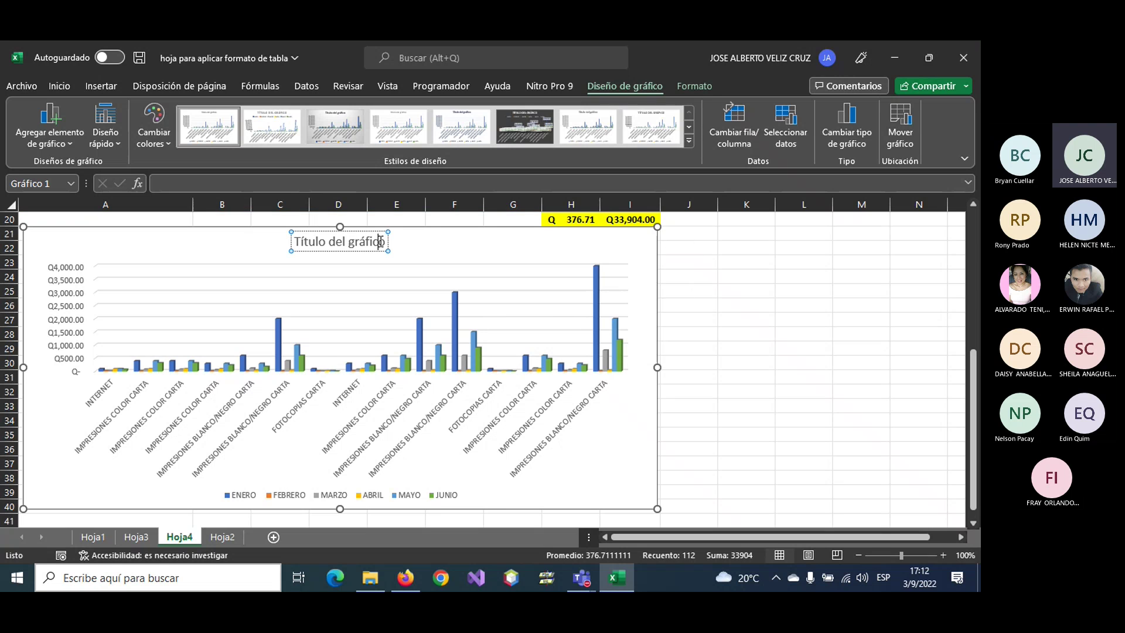
pyautogui.press('BackSpace')
pyautogui.press('BackSpace')
pyautogui.press('BackSpace')
pyautogui.press('BackSpace')
pyautogui.press('BackSpace')
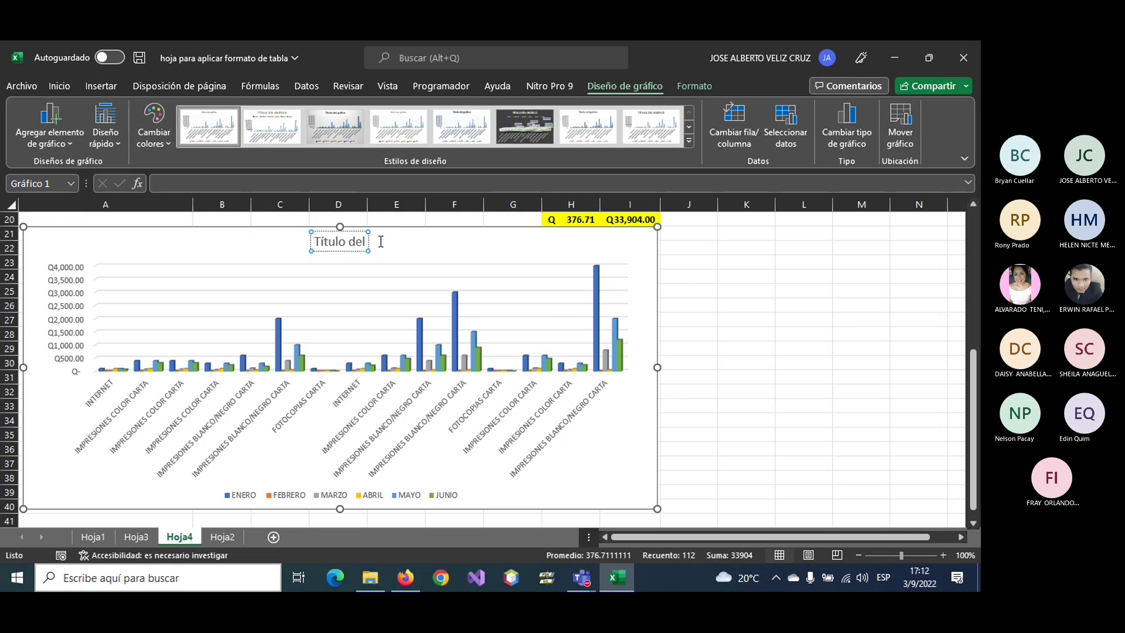
pyautogui.press('BackSpace')
pyautogui.press('BackSpace')
pyautogui.press('BackSpace')
pyautogui.write('VENTA')
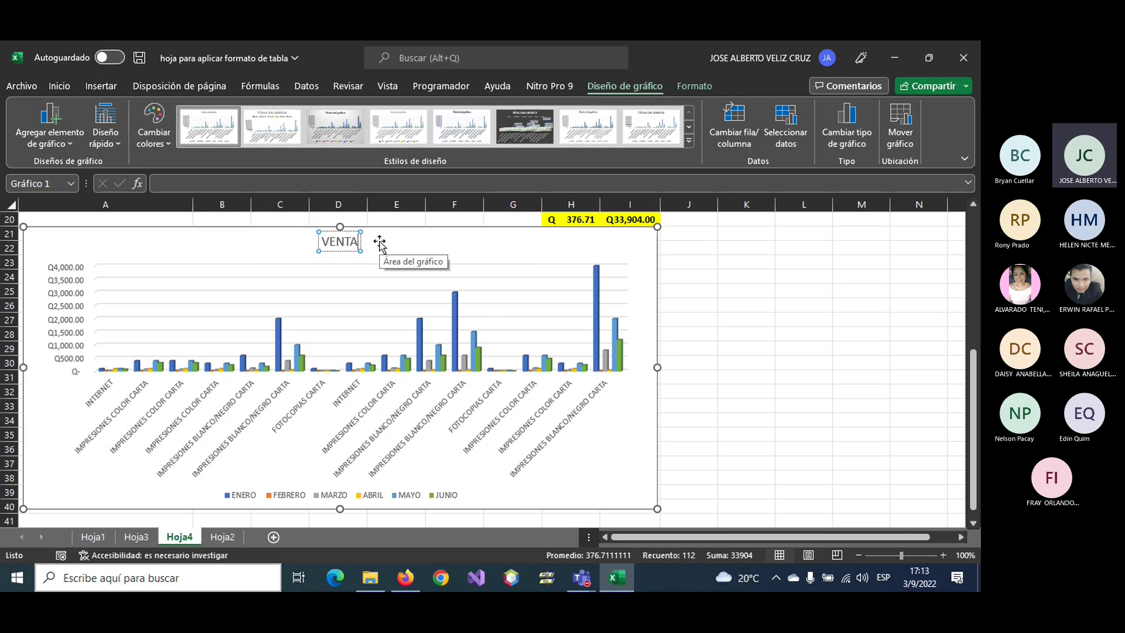
pyautogui.write('S DEL PRIM')
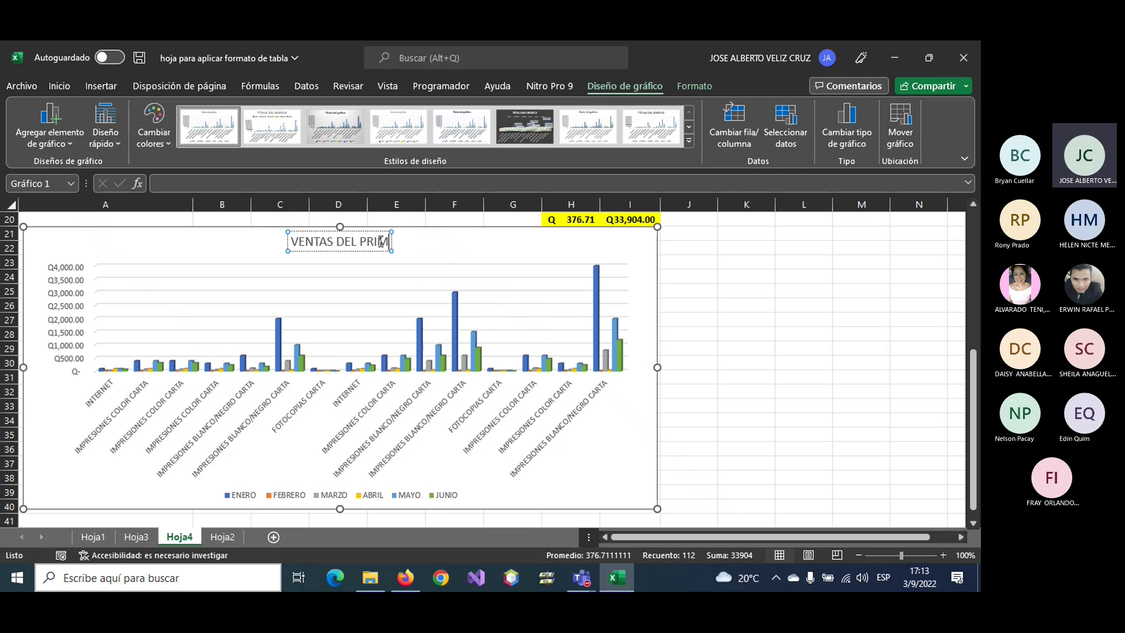
pyautogui.write('ER SEMESTR')
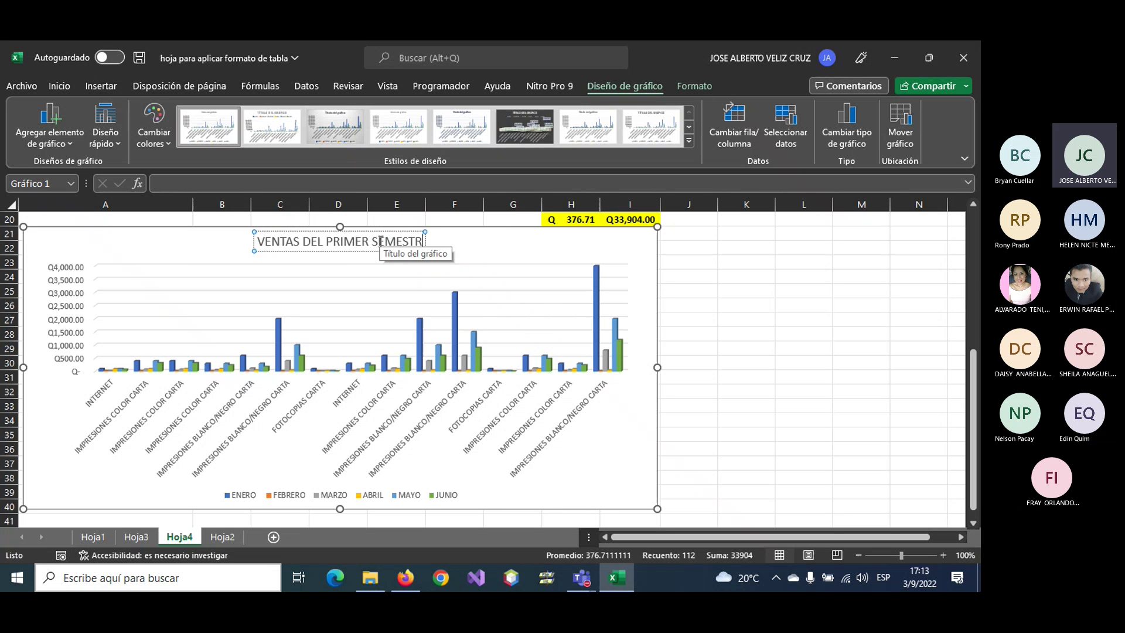
pyautogui.write('E EMPRESA')
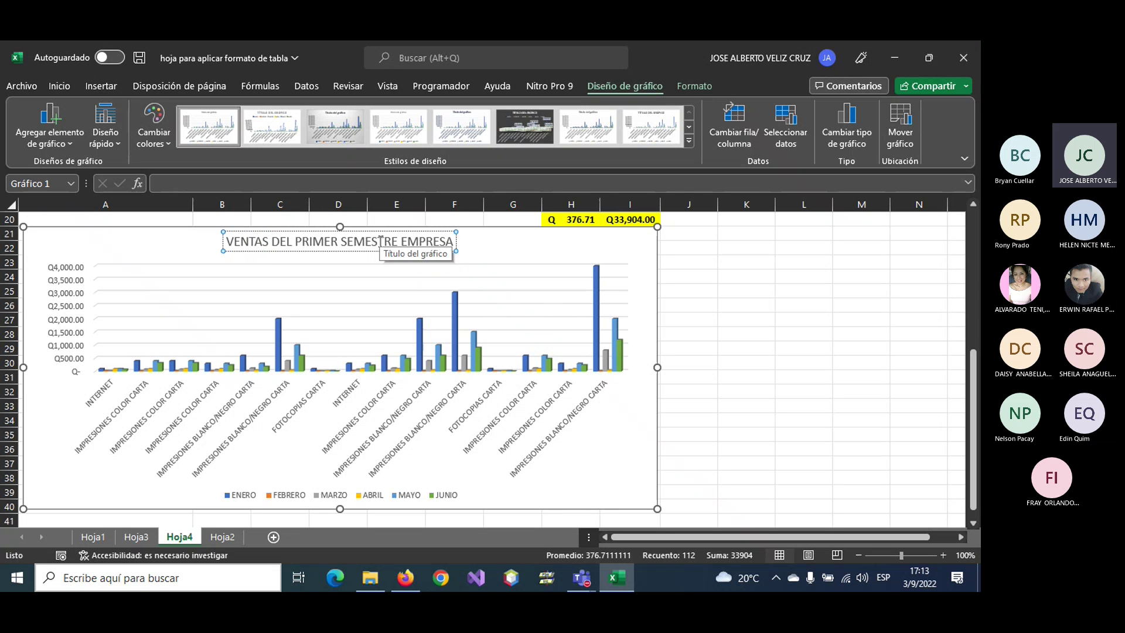
pyautogui.write(' XYZ')
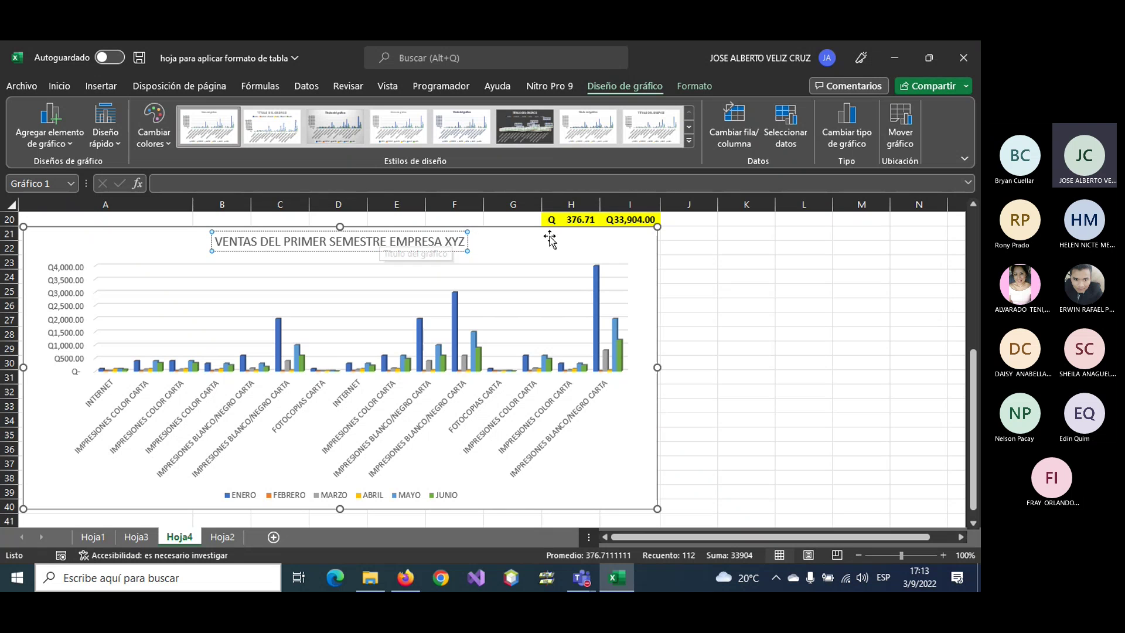
pyautogui.click(558, 236)
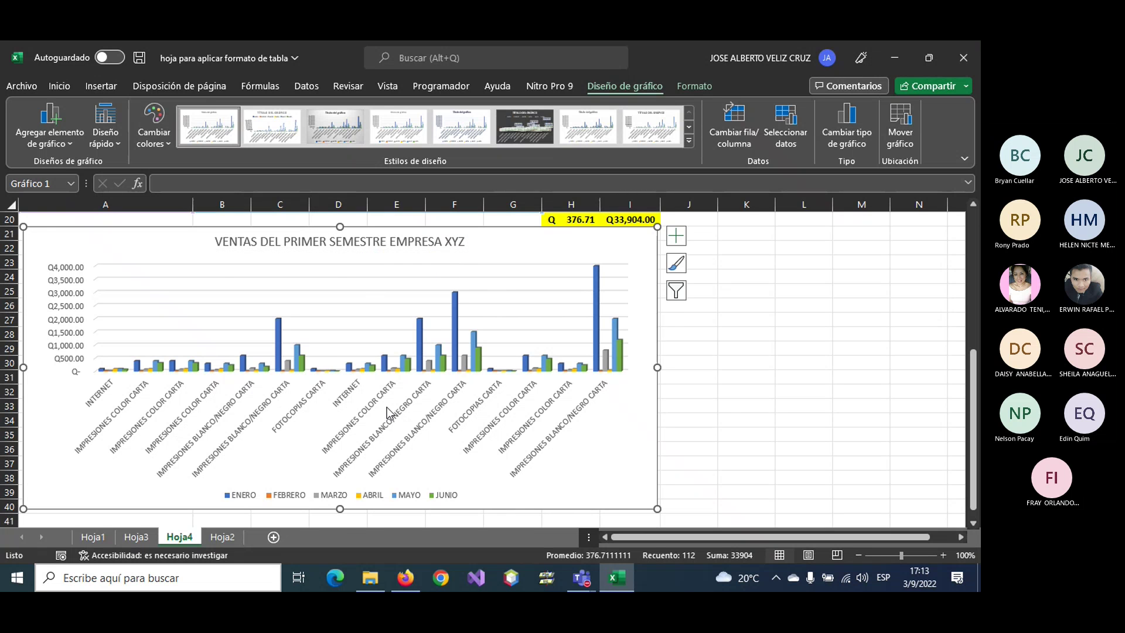
pyautogui.scroll(1, 730, 413)
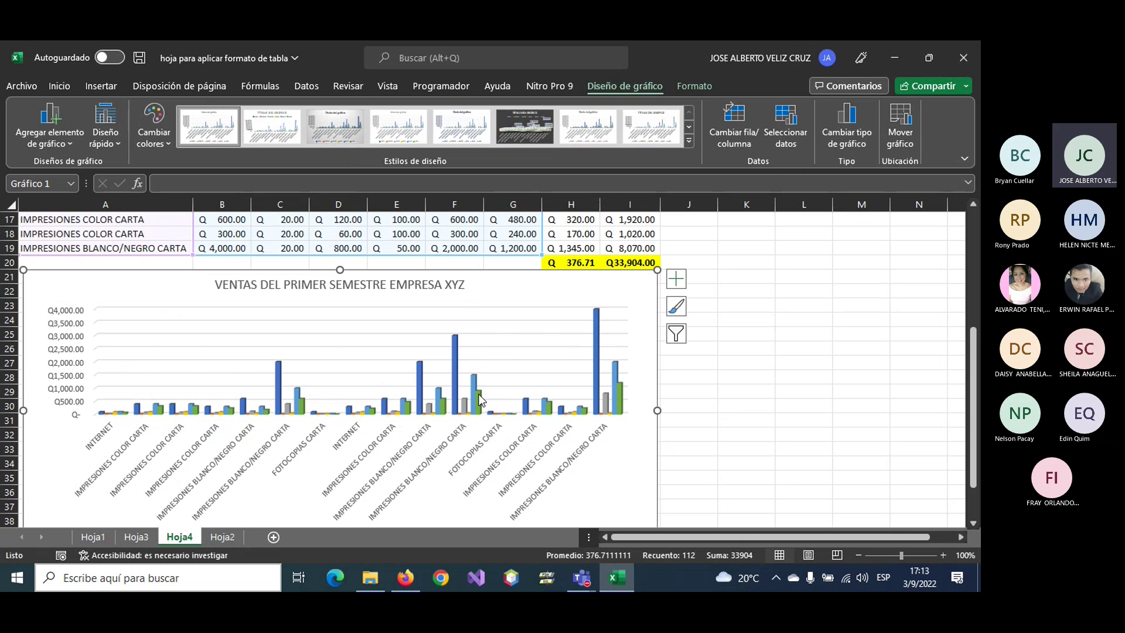
pyautogui.scroll(4, 686, 407)
pyautogui.scroll(1, 688, 407)
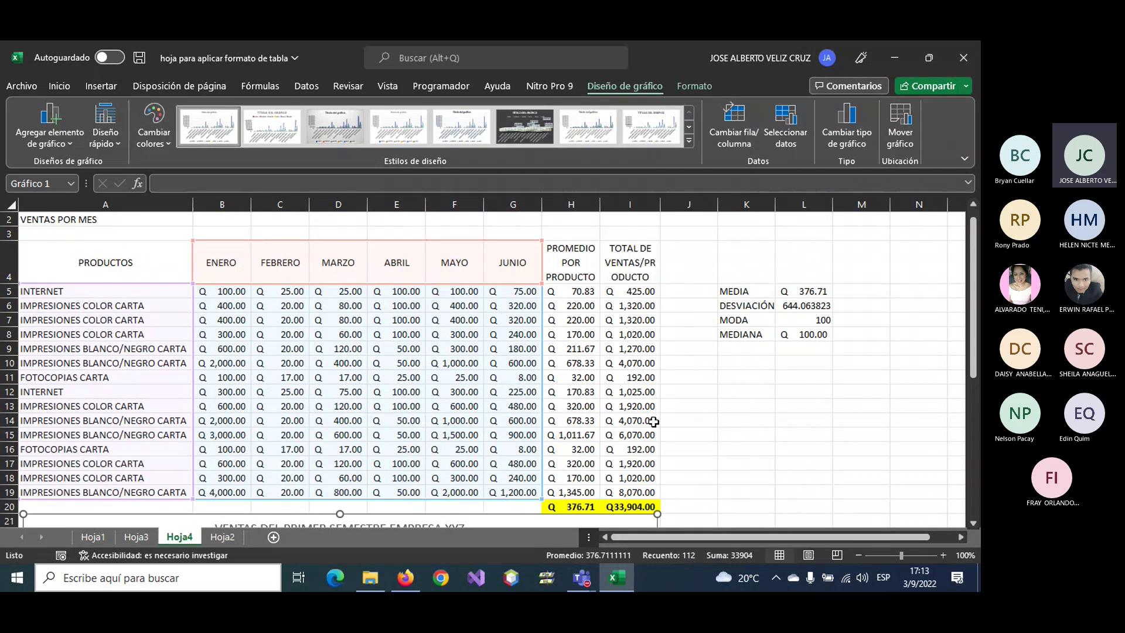
# - Insert a 2D pie chart of product names A4:A19 with their averages H4:H19
pyautogui.click(799, 490)
pyautogui.moveTo(123, 264); pyautogui.dragTo(138, 492)
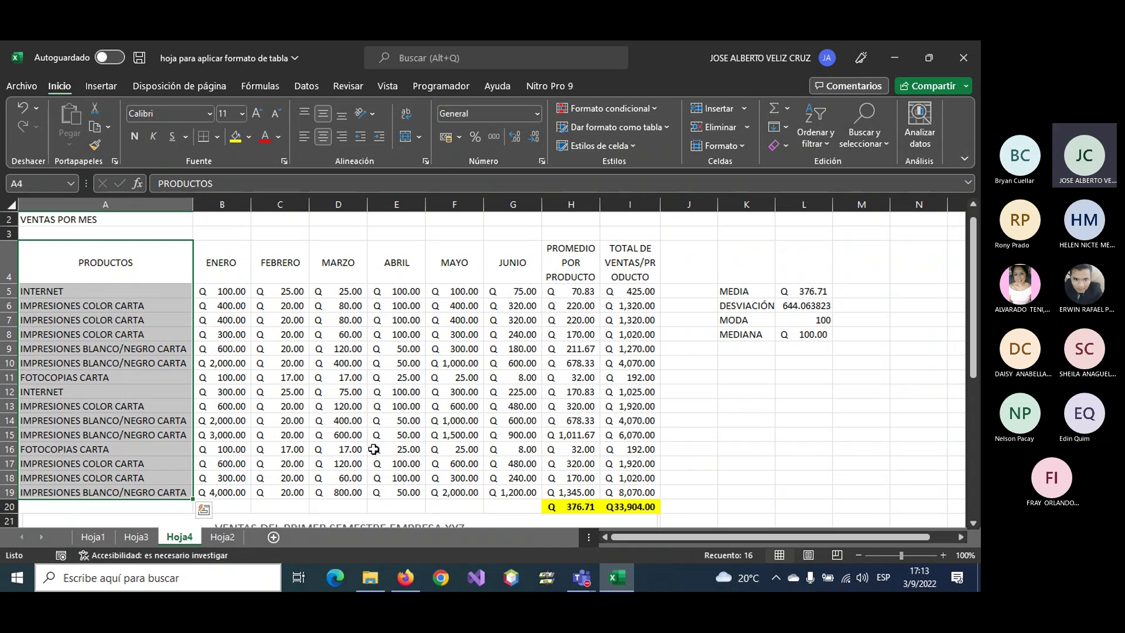
pyautogui.moveTo(549, 280)
pyautogui.mouseDown()
pyautogui.moveTo(570, 275)
pyautogui.moveTo(572, 491)
pyautogui.mouseUp()
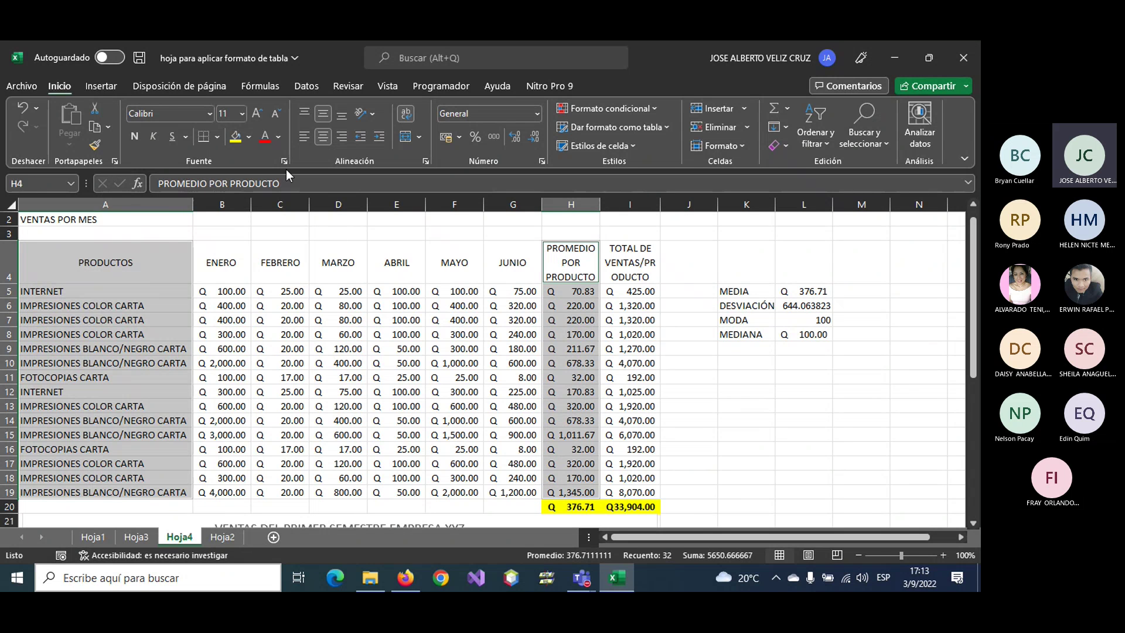
pyautogui.click(95, 87)
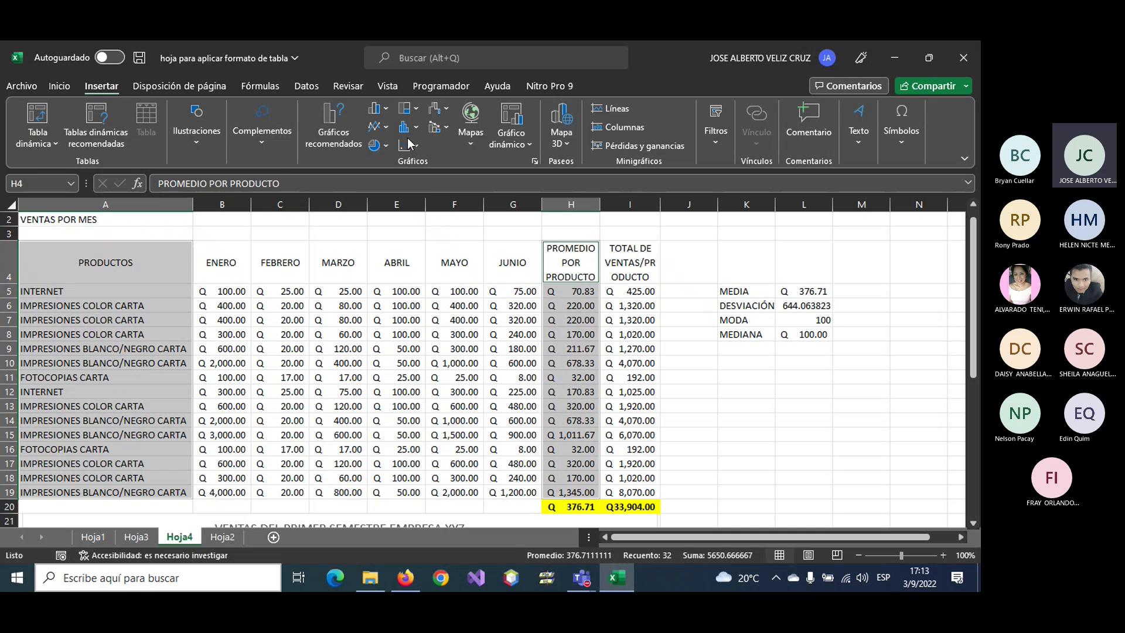
pyautogui.click(387, 146)
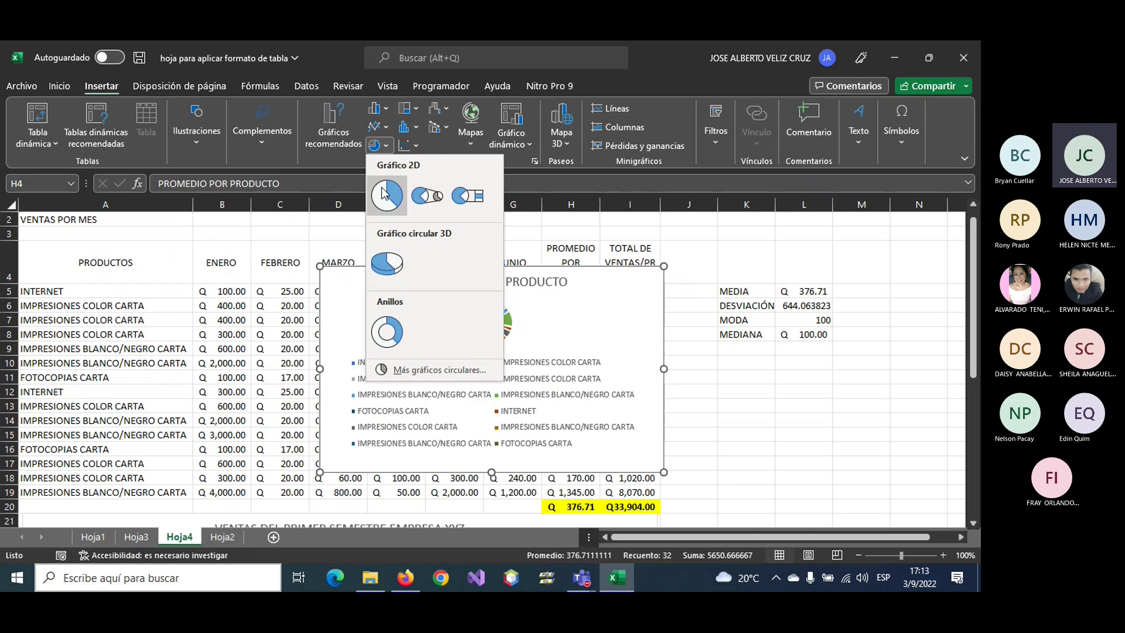
pyautogui.click(384, 187)
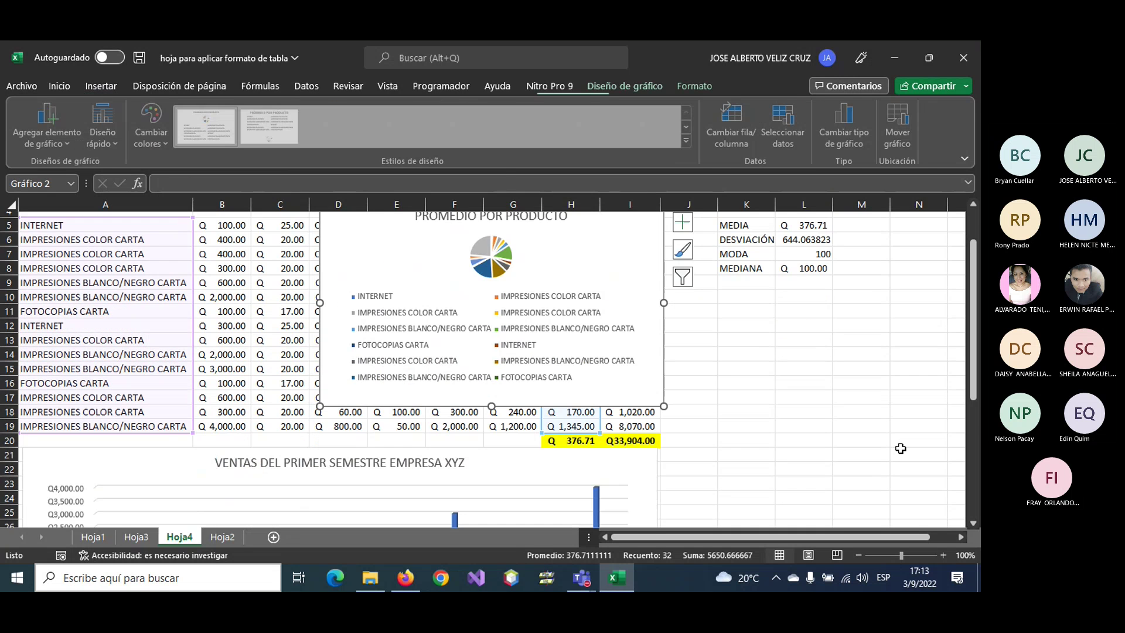
# - Shrink the column chart and place the pie chart beside it below the table
pyautogui.moveTo(372, 279); pyautogui.dragTo(729, 411)
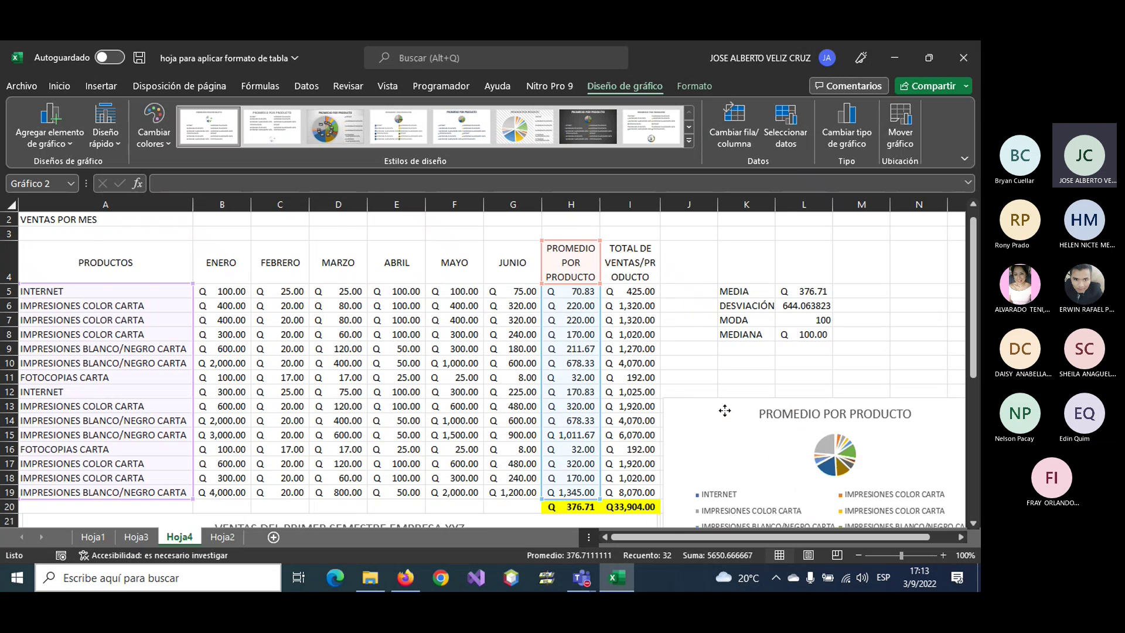
pyautogui.scroll(-3, 644, 387)
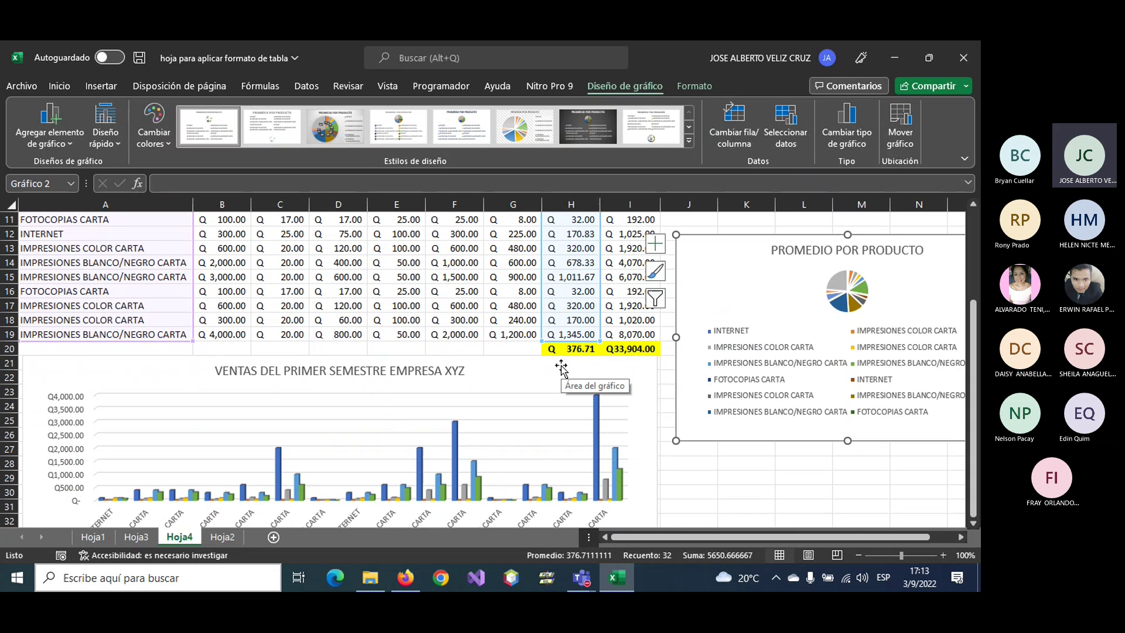
pyautogui.scroll(-3, 554, 366)
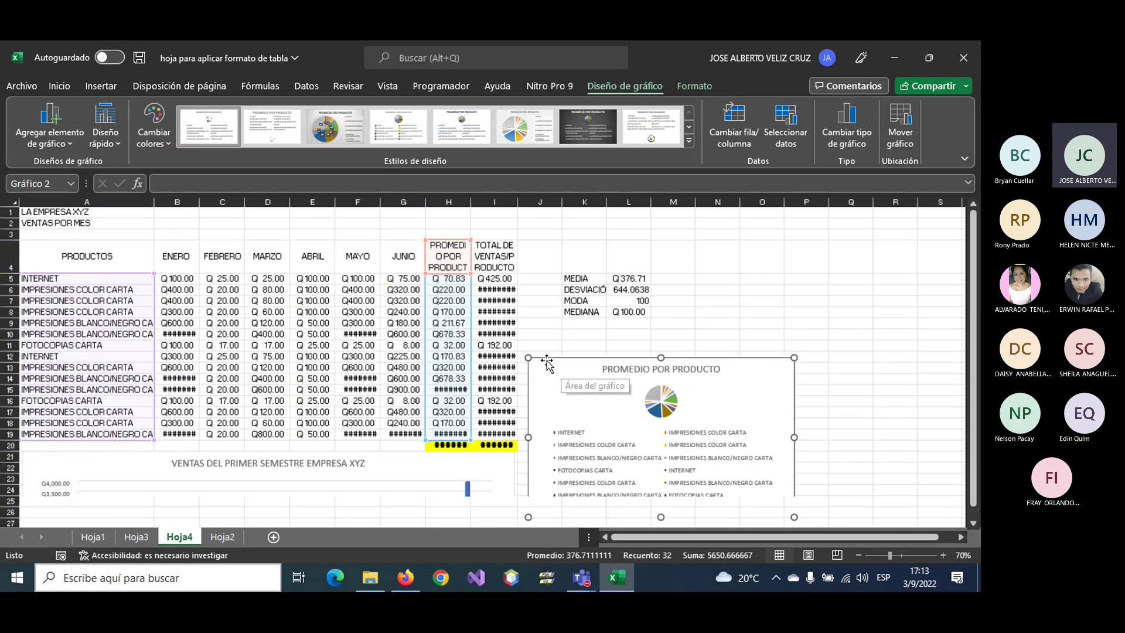
pyautogui.scroll(-1, 547, 363)
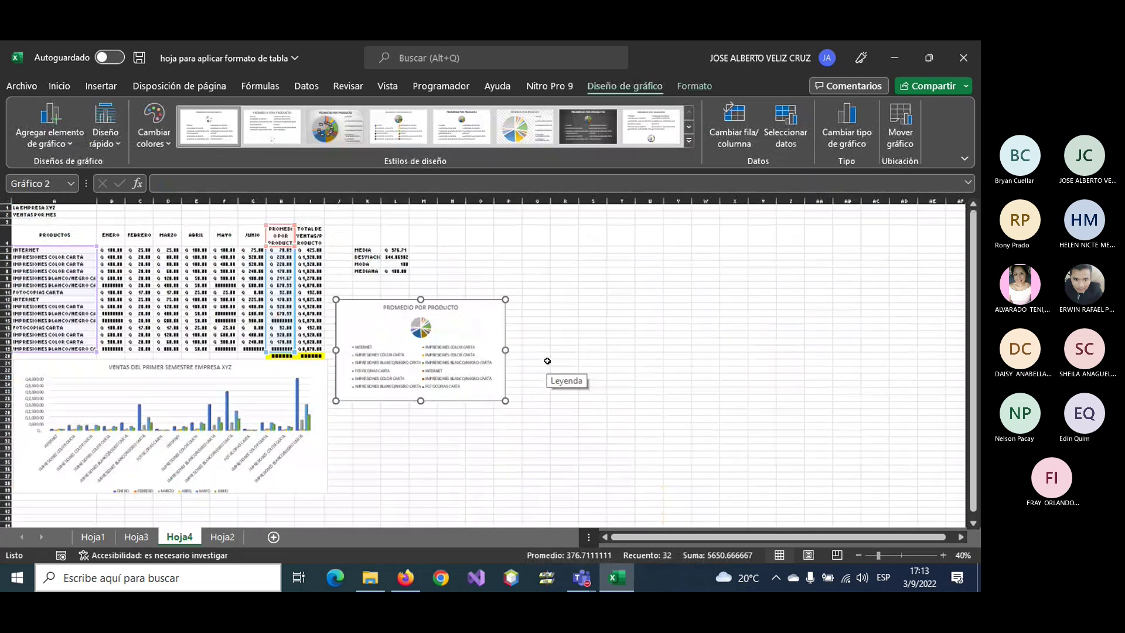
pyautogui.scroll(-1, 547, 359)
pyautogui.click(194, 408)
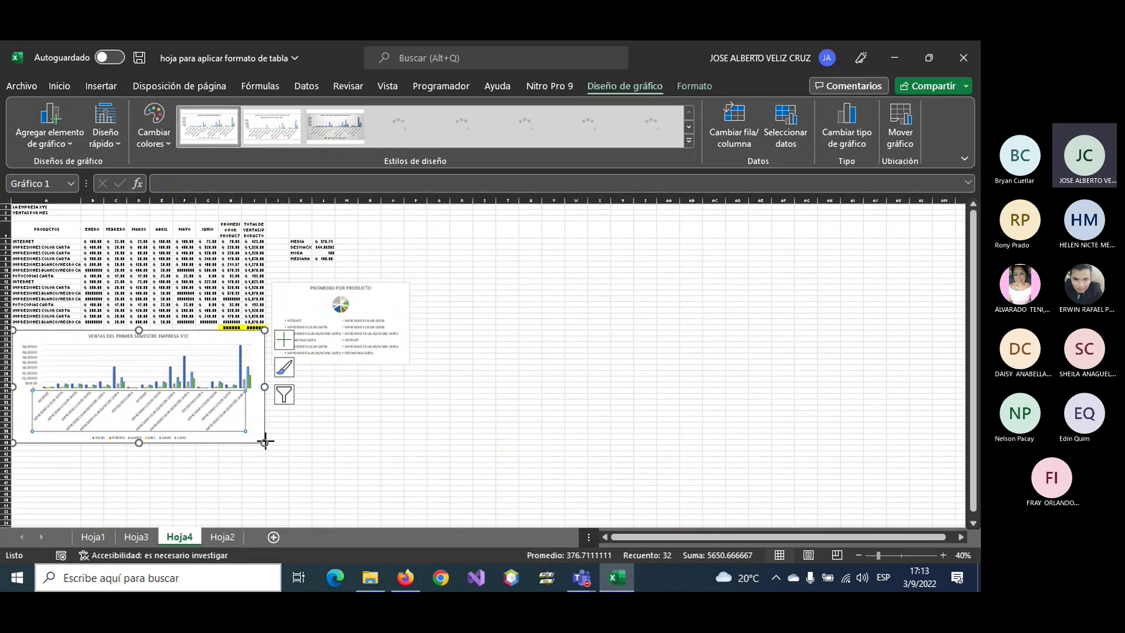
pyautogui.moveTo(264, 441); pyautogui.dragTo(153, 442)
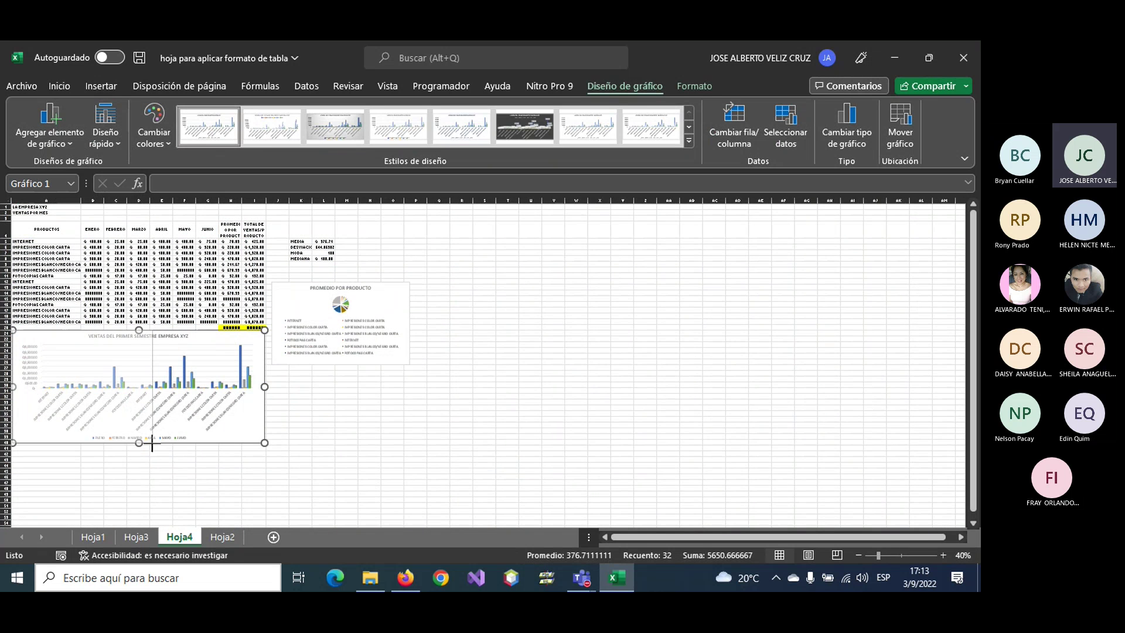
pyautogui.moveTo(318, 300); pyautogui.dragTo(200, 350)
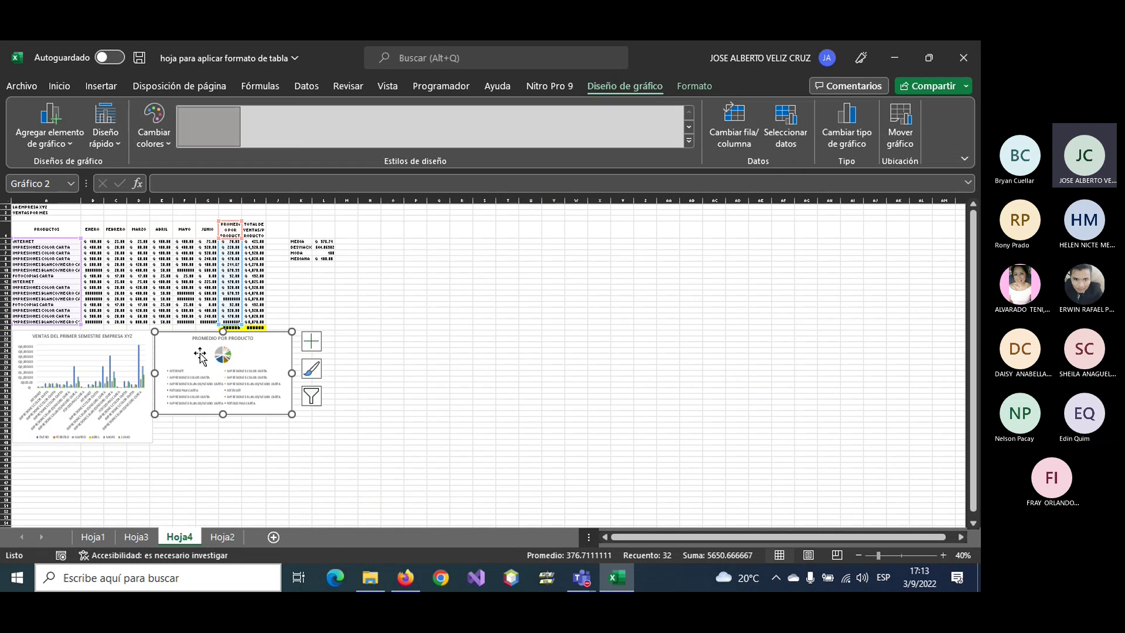
pyautogui.moveTo(292, 414); pyautogui.dragTo(274, 443)
pyautogui.keyDown('ctrl'); pyautogui.scroll(2, 565, 418); pyautogui.keyUp('ctrl')
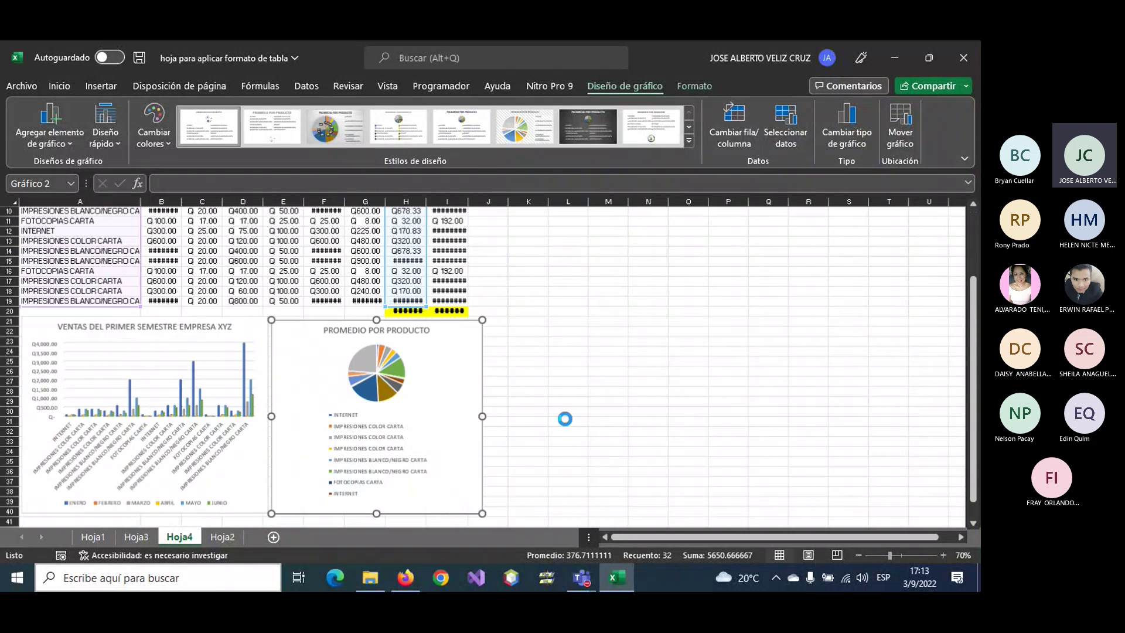
pyautogui.keyDown('ctrl'); pyautogui.scroll(2, 565, 418); pyautogui.keyUp('ctrl')
pyautogui.press('Escape')
pyautogui.scroll(1, 796, 386)
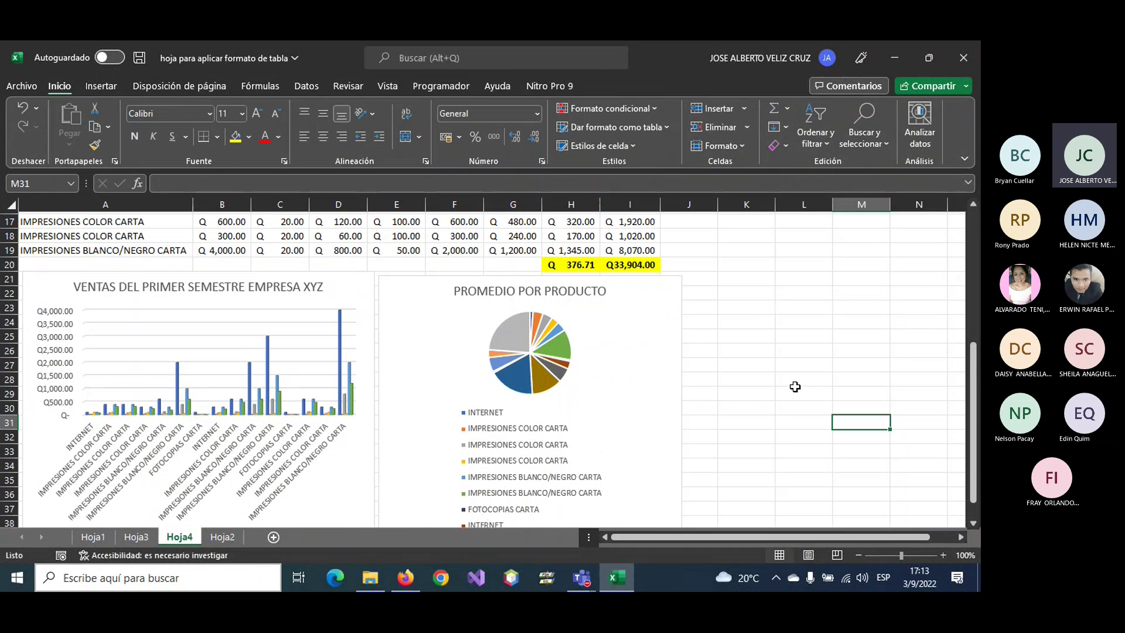
# - Apply the third chart style with percentage labels to the pie chart
pyautogui.click(602, 385)
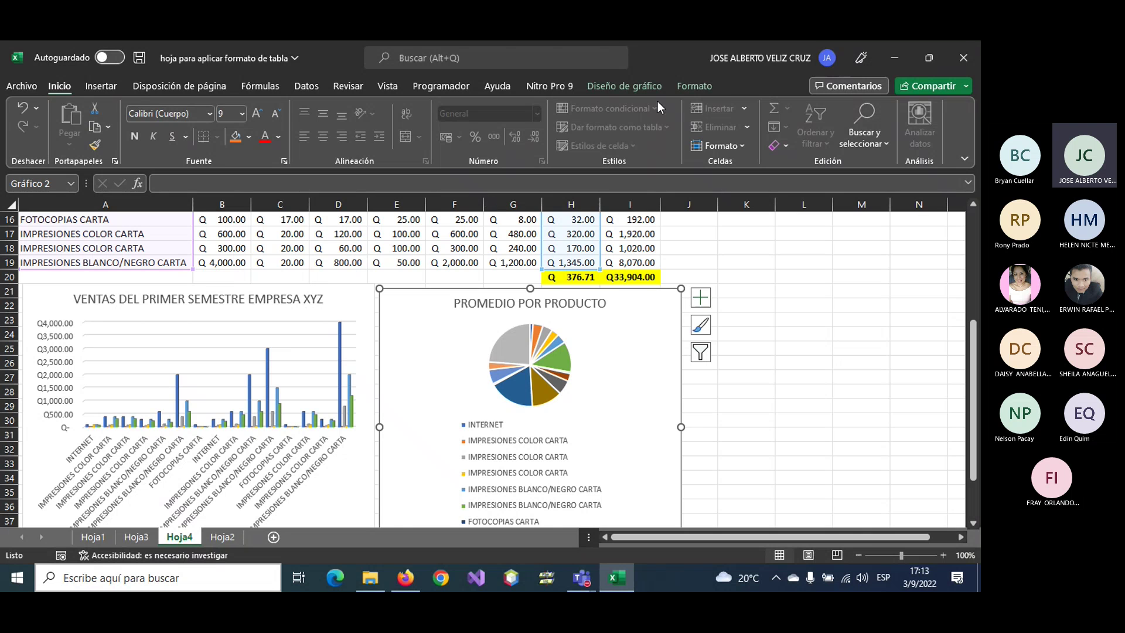
pyautogui.click(625, 86)
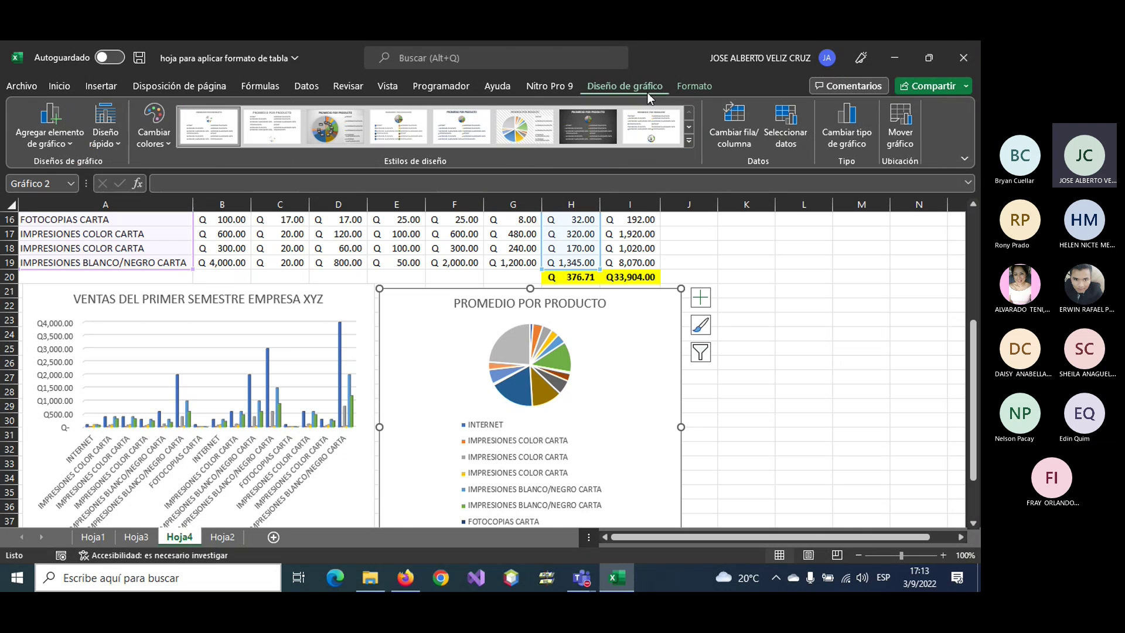
pyautogui.click(336, 121)
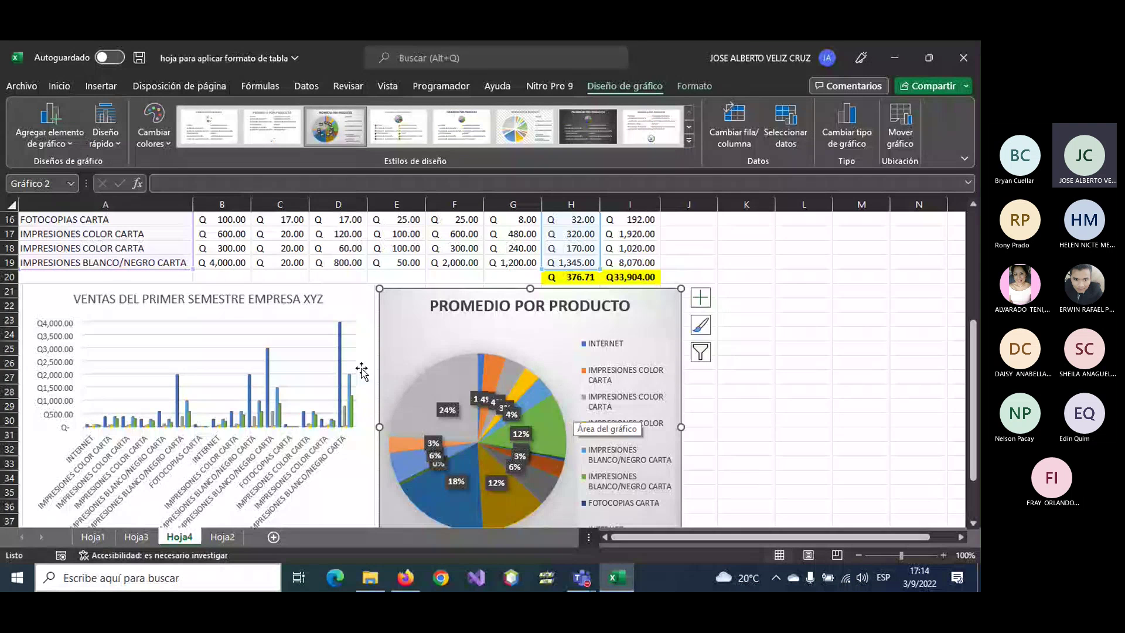
# - Give the column chart the bold-title style and the pie chart a callout layout with side legend
pyautogui.click(333, 297)
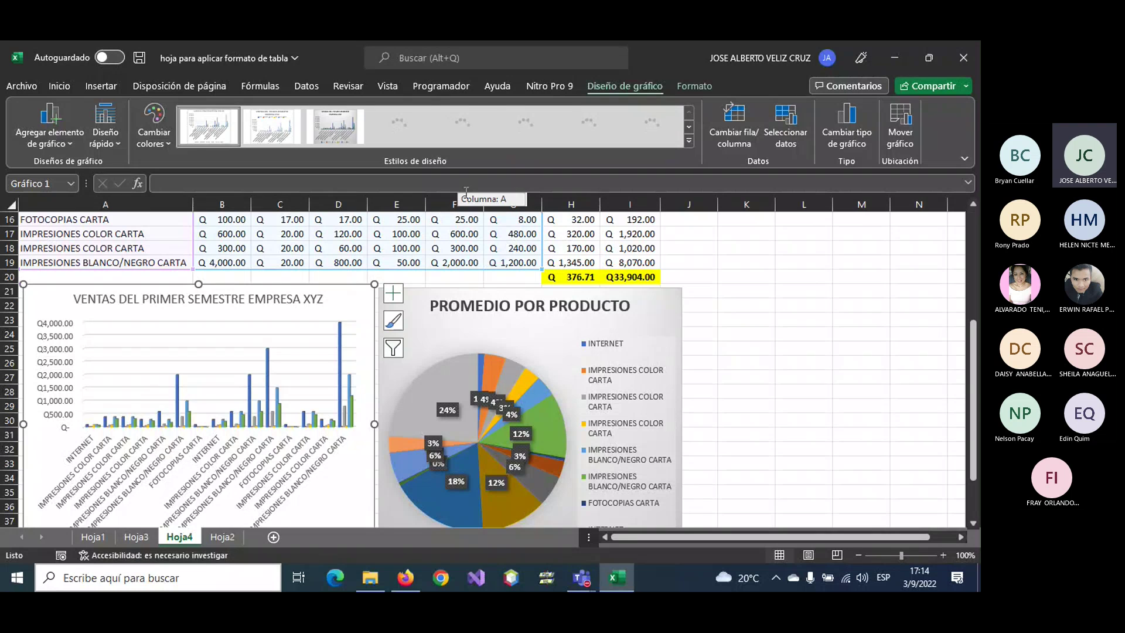
pyautogui.click(340, 128)
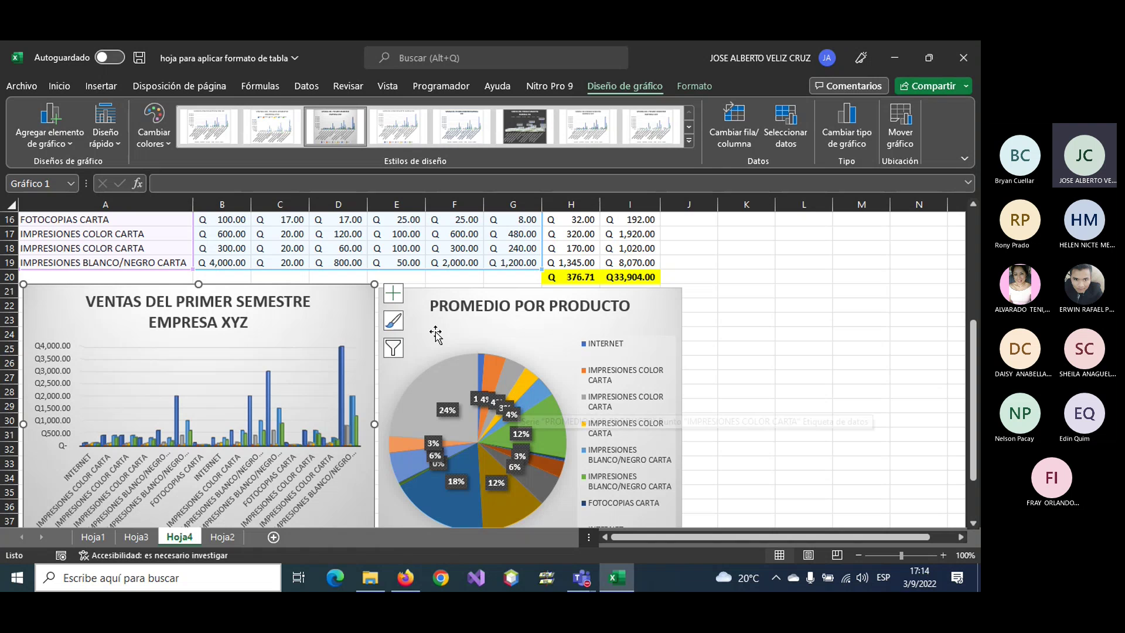
pyautogui.click(486, 324)
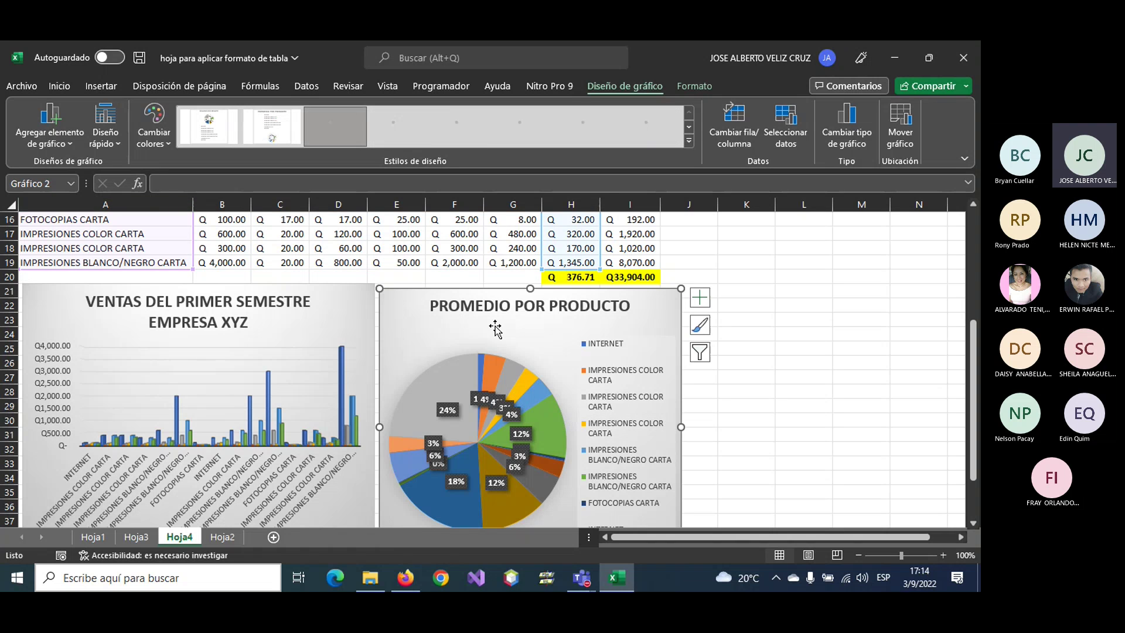
pyautogui.click(159, 143)
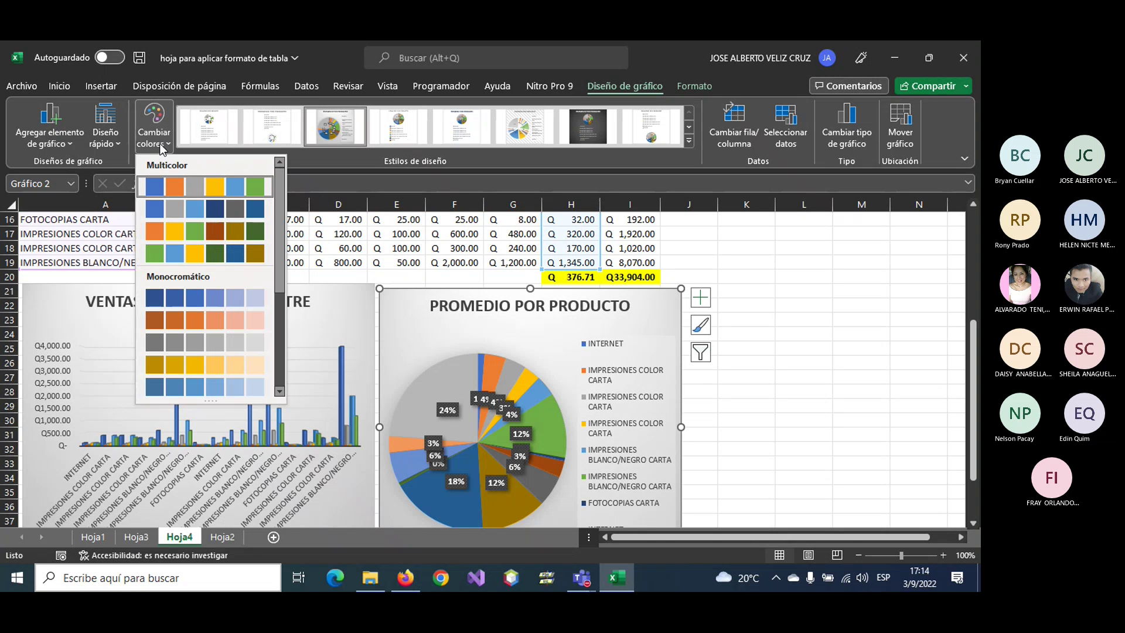
pyautogui.click(119, 146)
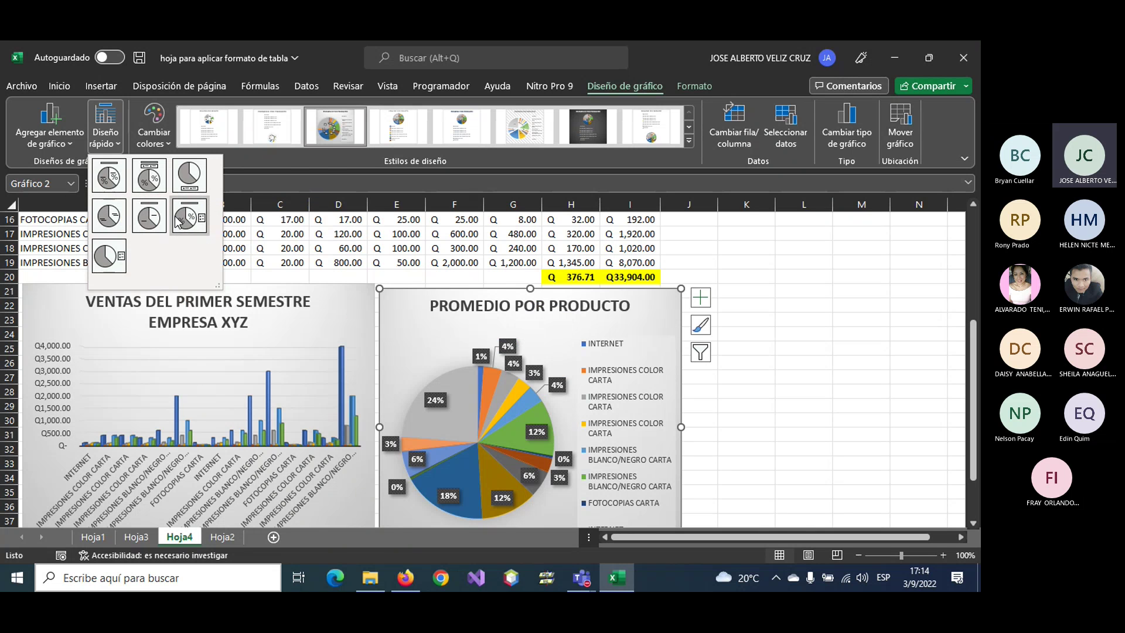
pyautogui.click(179, 221)
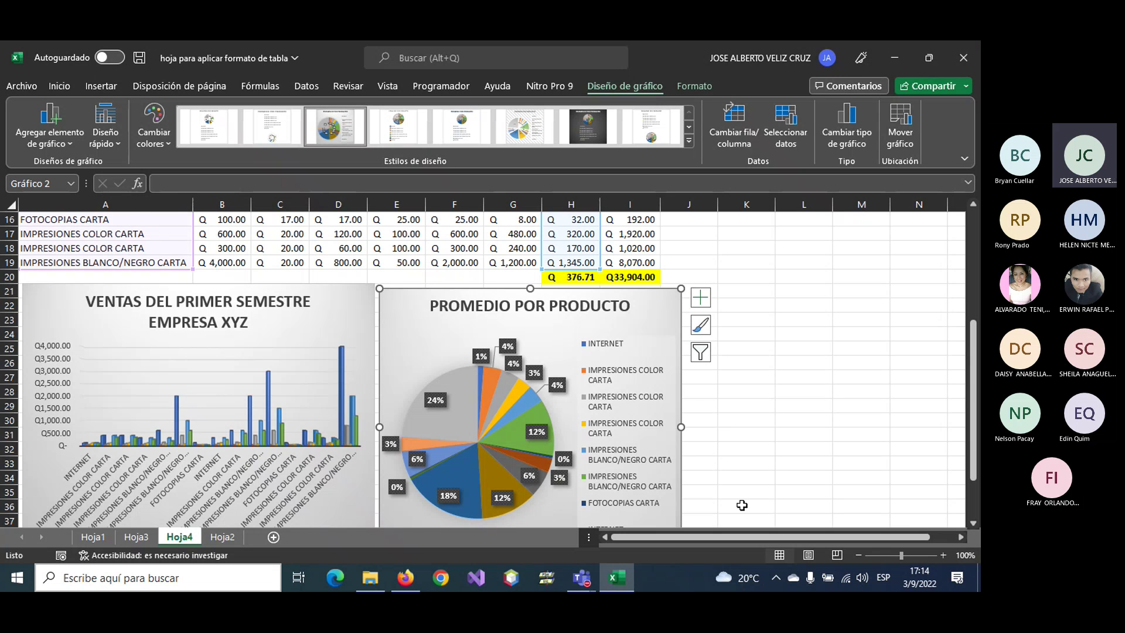
pyautogui.scroll(2, 301, 437)
pyautogui.scroll(2, 302, 437)
pyautogui.scroll(1, 301, 433)
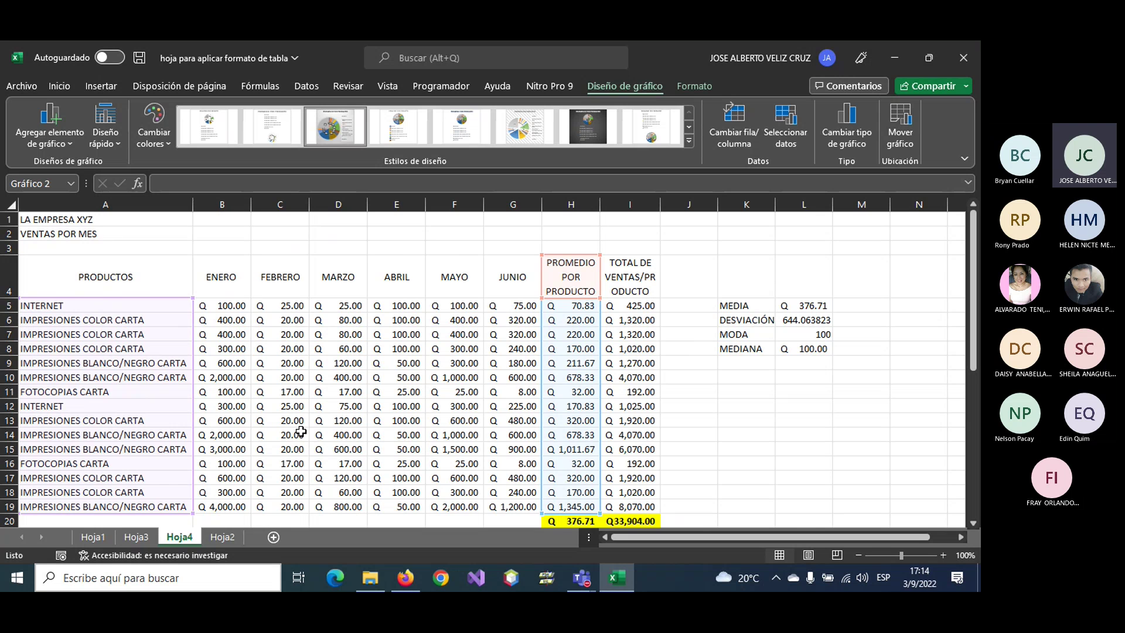
pyautogui.scroll(-4, 403, 364)
pyautogui.scroll(-1, 403, 365)
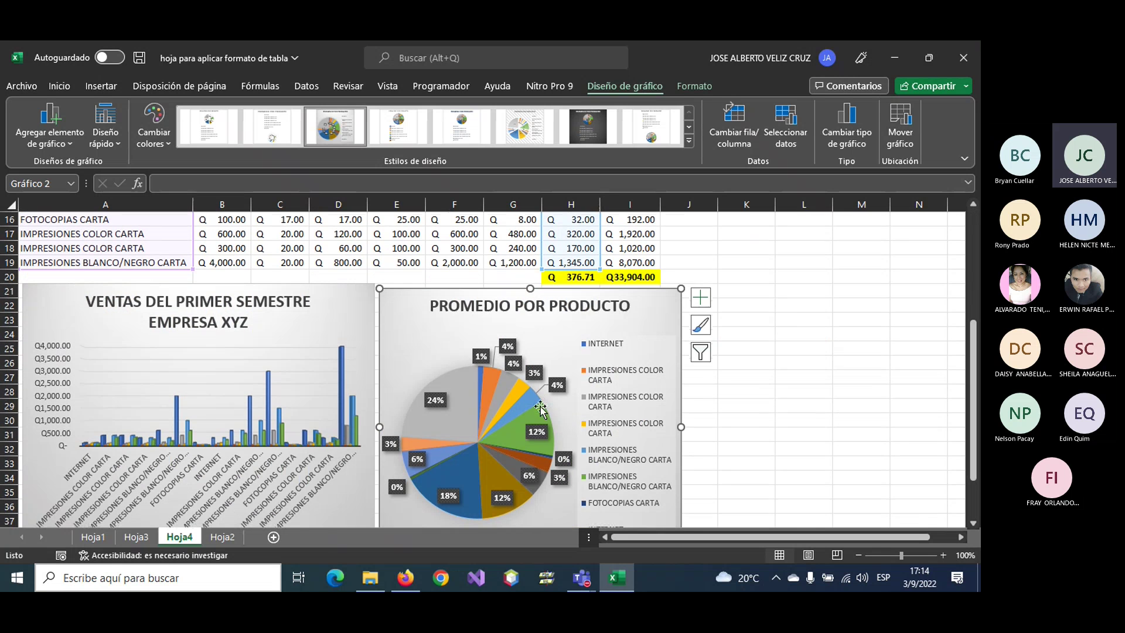
pyautogui.click(826, 433)
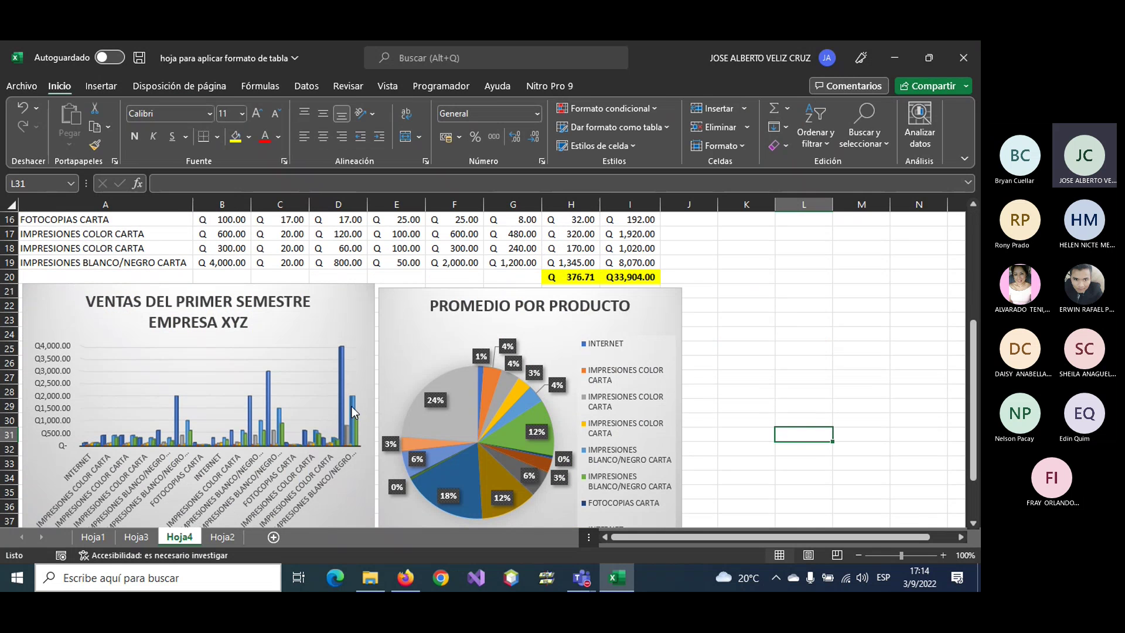
pyautogui.scroll(2, 351, 410)
pyautogui.scroll(-2, 352, 409)
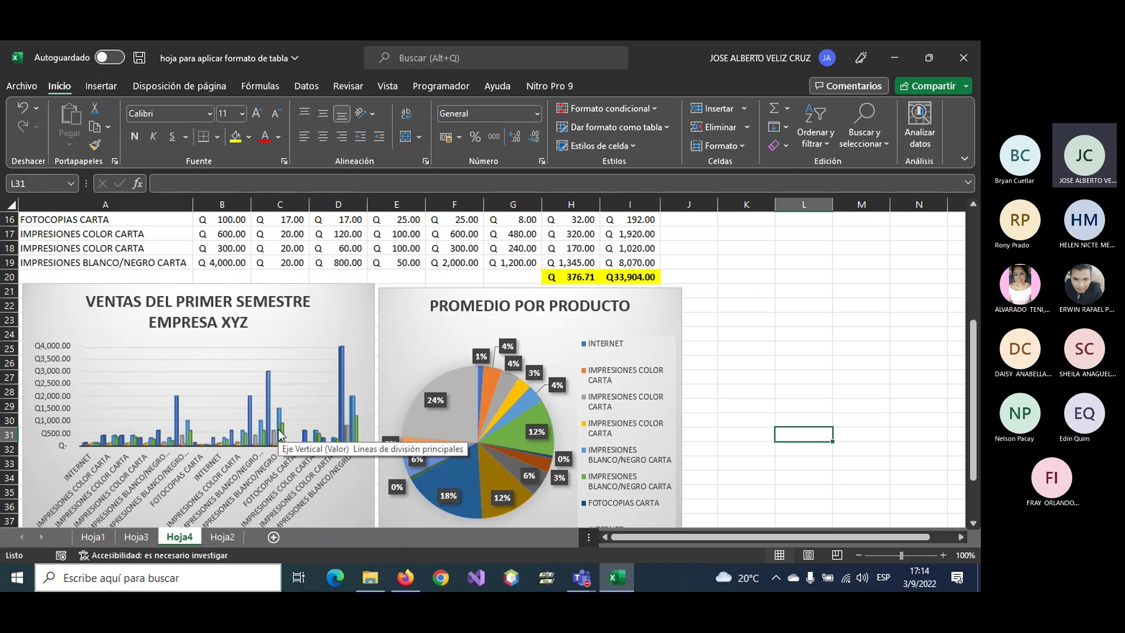
pyautogui.scroll(2, 279, 435)
pyautogui.scroll(1, 279, 435)
pyautogui.scroll(2, 279, 435)
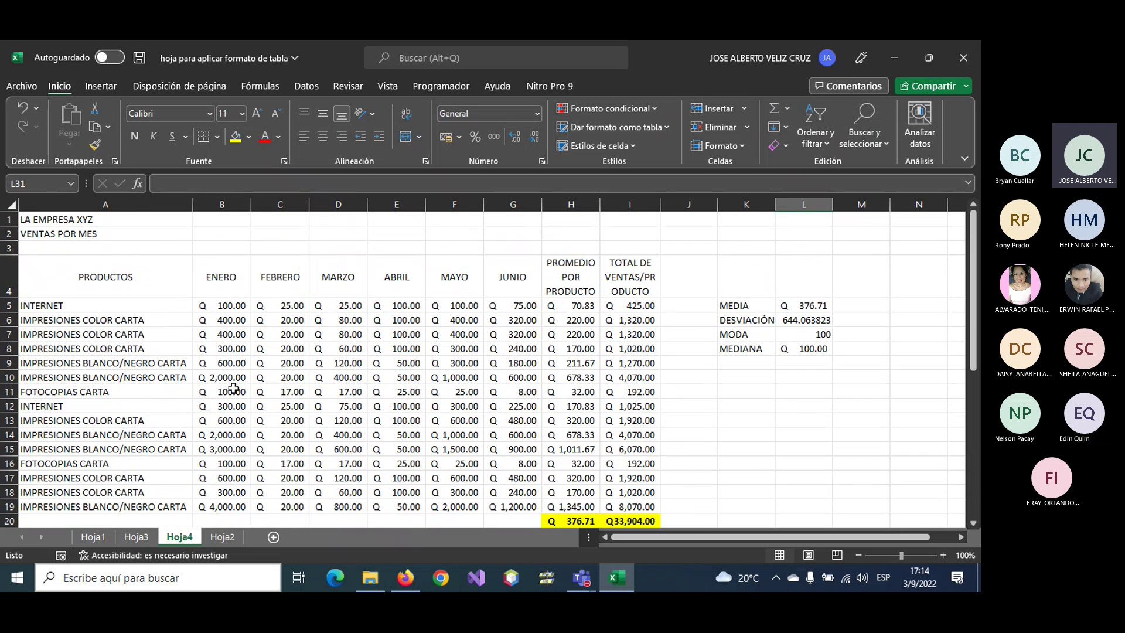
pyautogui.click(218, 377)
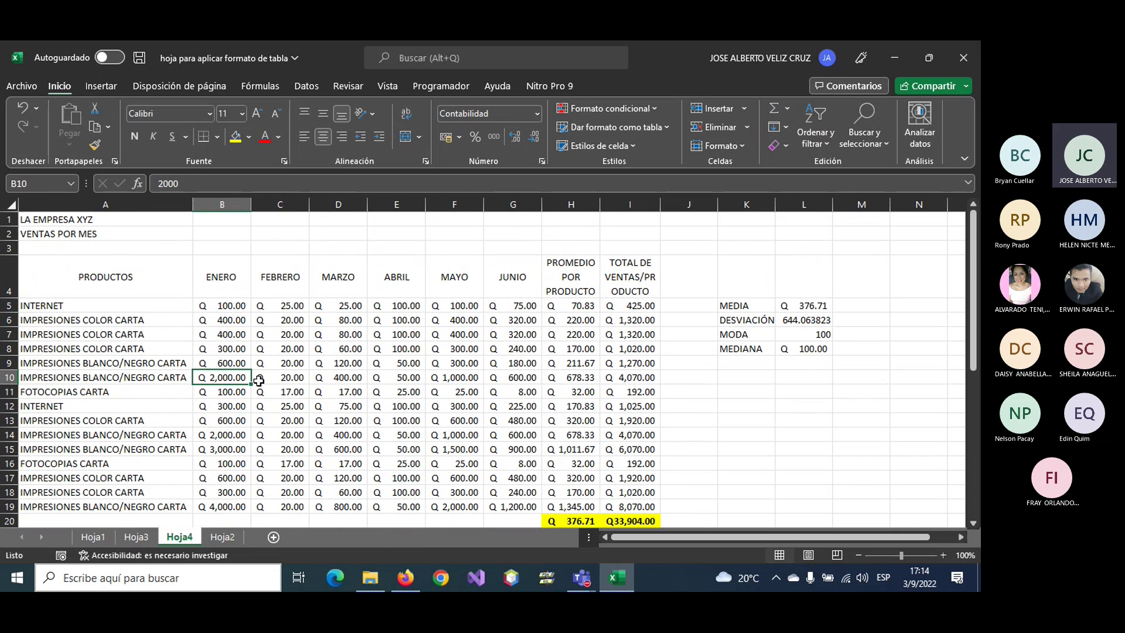
pyautogui.scroll(-3, 245, 446)
pyautogui.scroll(-1, 187, 457)
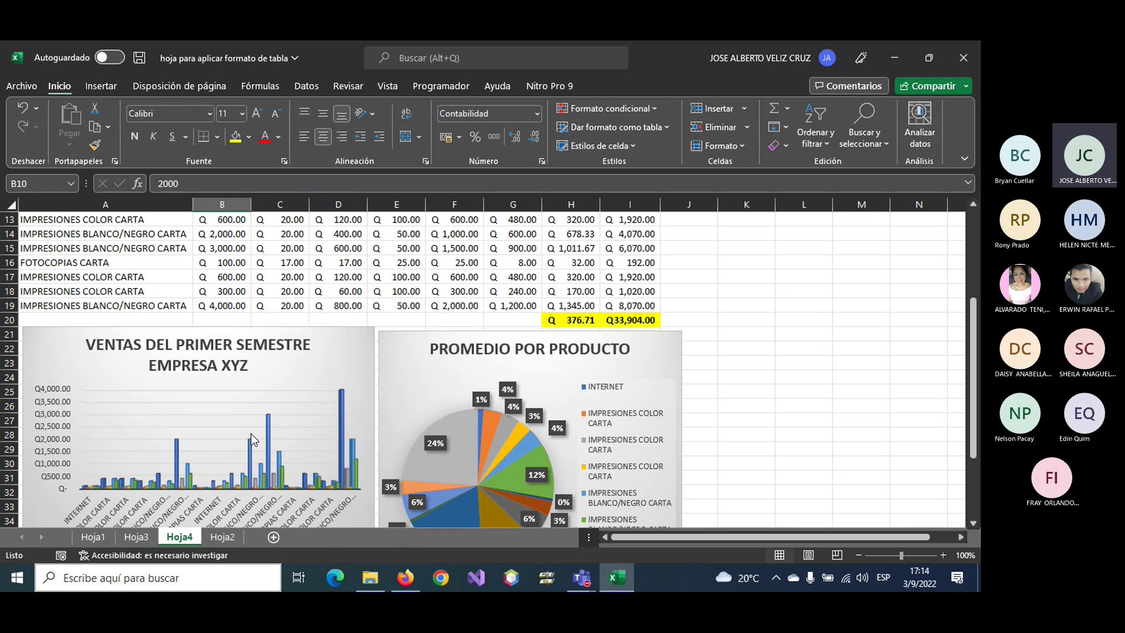
pyautogui.click(299, 370)
pyautogui.click(344, 360)
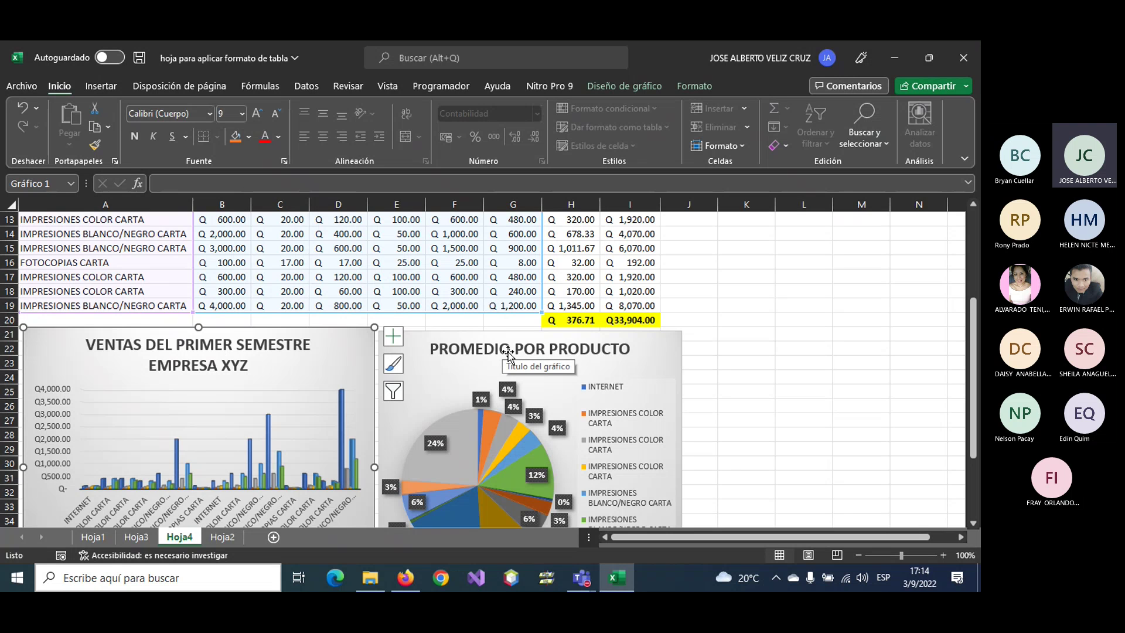
pyautogui.scroll(2, 508, 354)
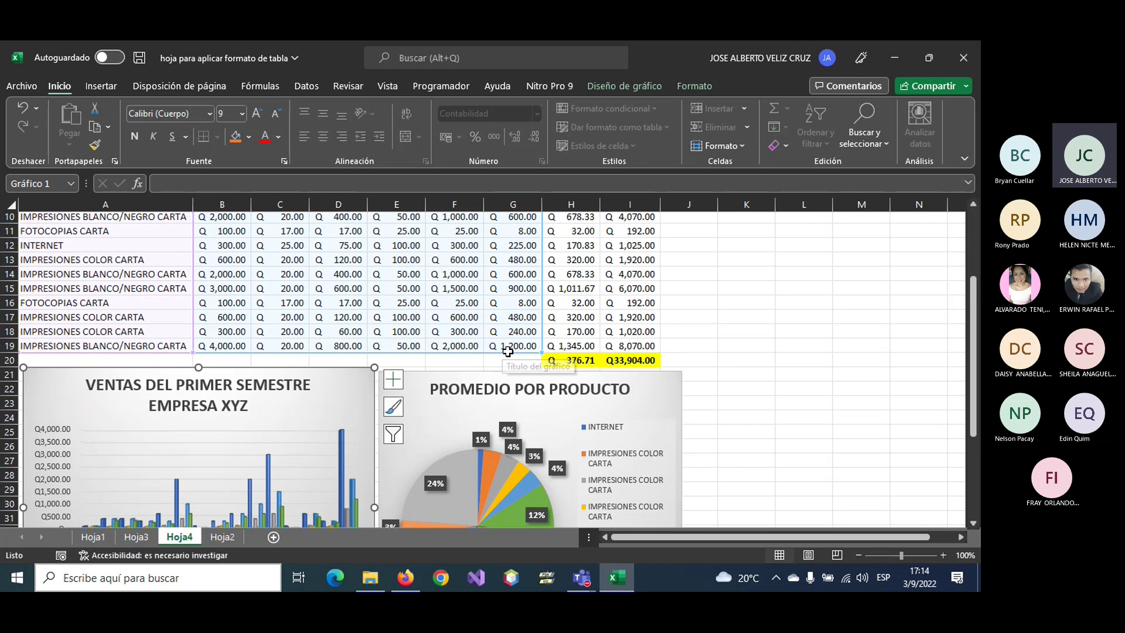
pyautogui.scroll(2, 545, 323)
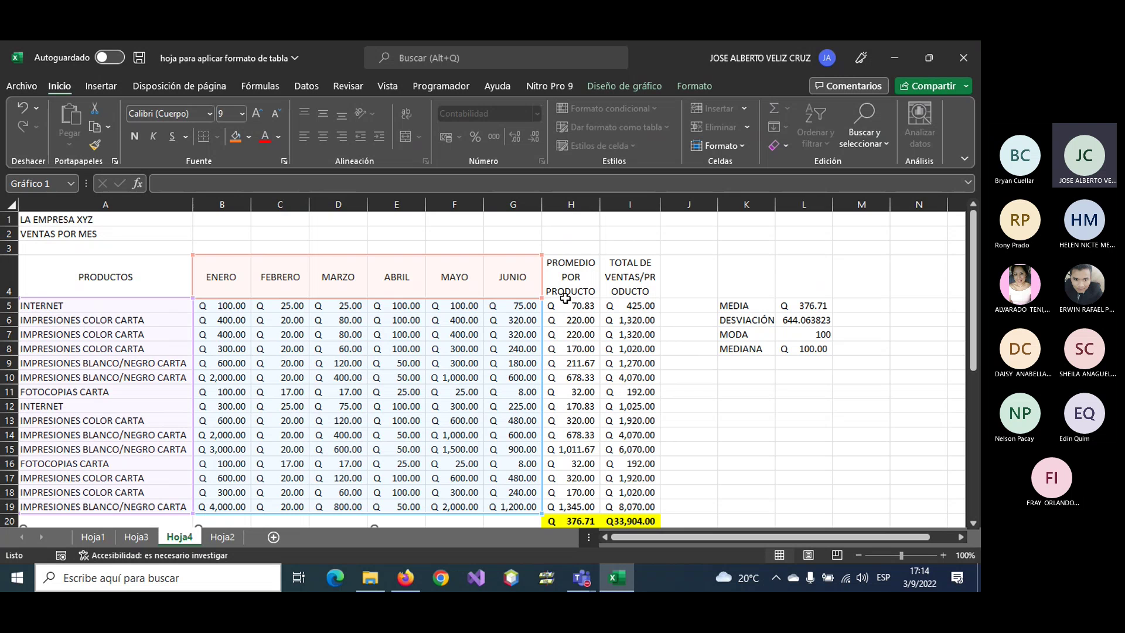
pyautogui.scroll(-1, 564, 298)
pyautogui.scroll(-4, 565, 299)
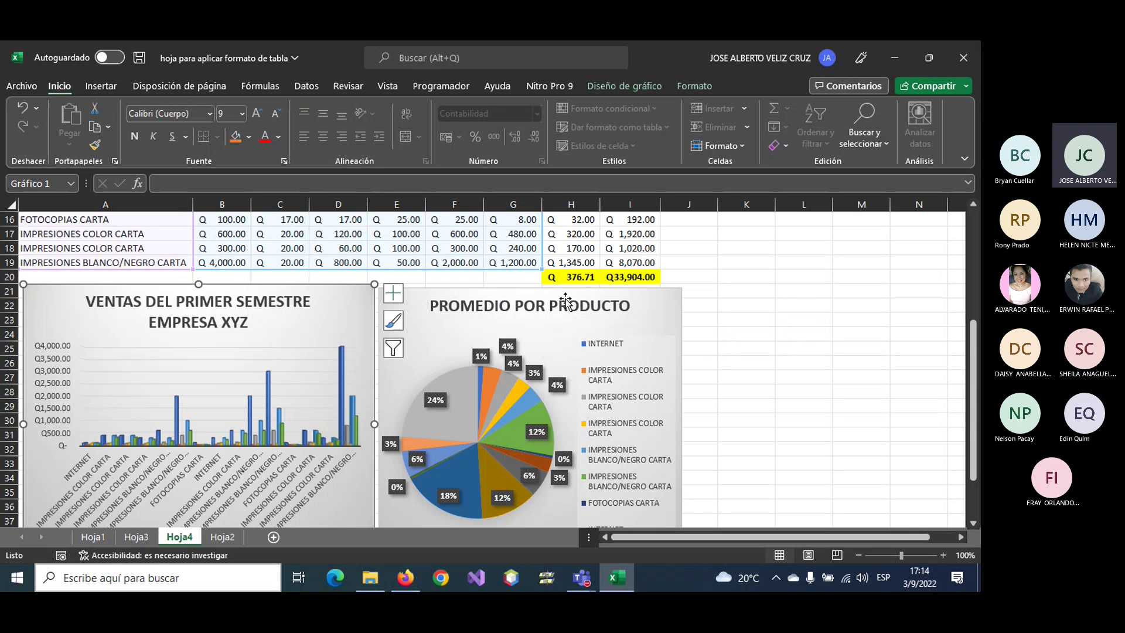
pyautogui.scroll(3, 565, 298)
pyautogui.scroll(3, 565, 299)
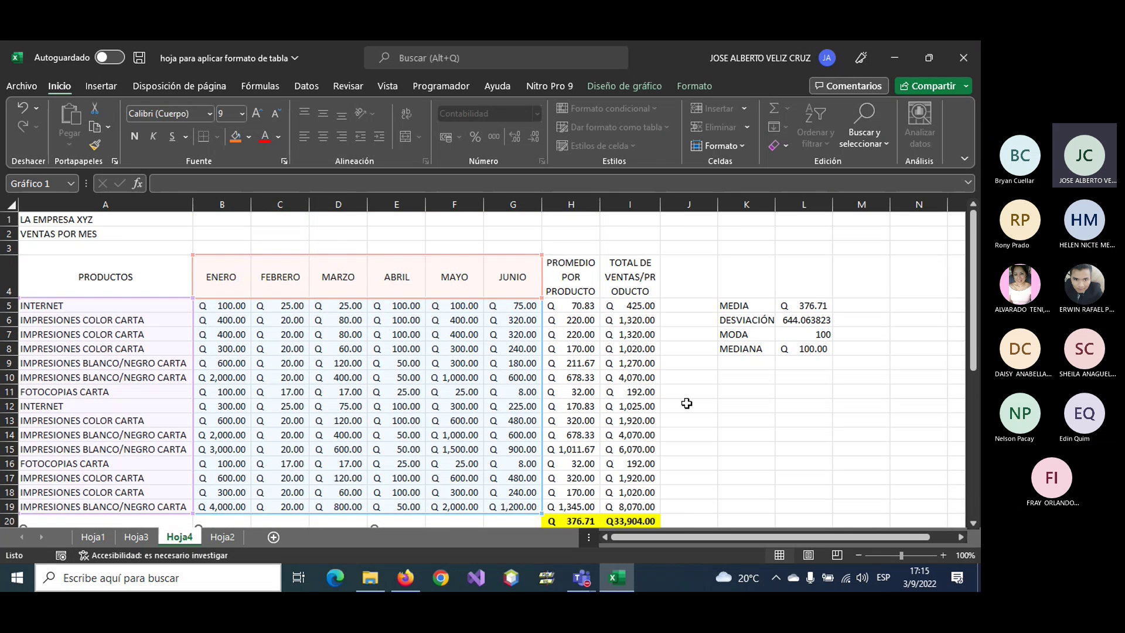
# - Insert a 2D line chart of product names A4:A19 with total sales I4:I19
pyautogui.moveTo(105, 276); pyautogui.dragTo(115, 506)
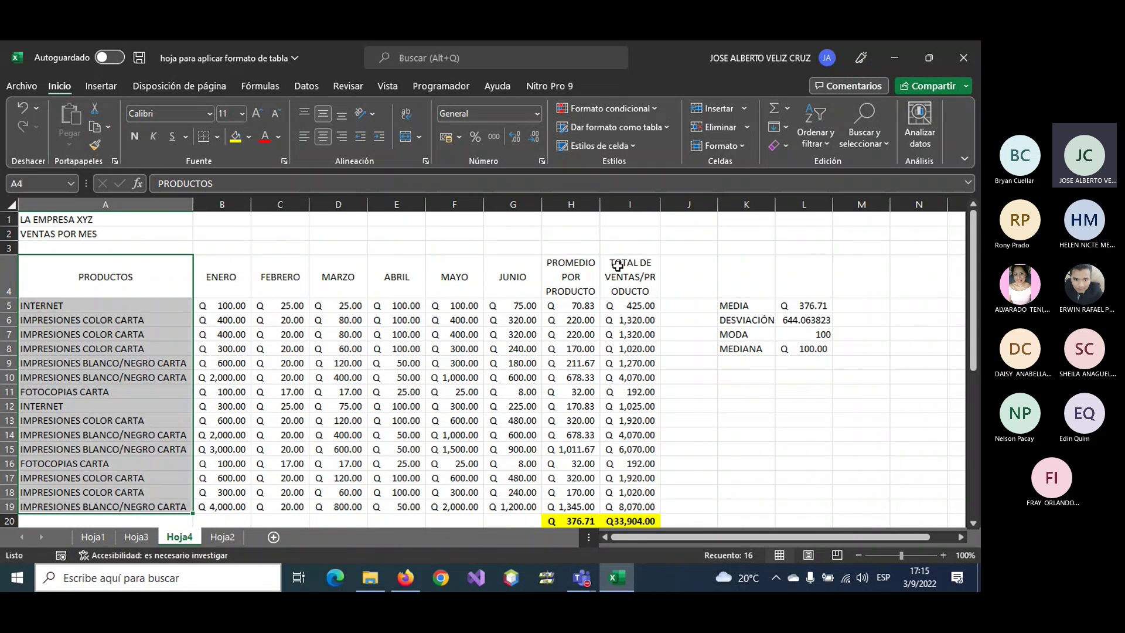
pyautogui.keyDown('ctrl'); pyautogui.moveTo(617, 266); pyautogui.dragTo(630, 499); pyautogui.keyUp('ctrl')
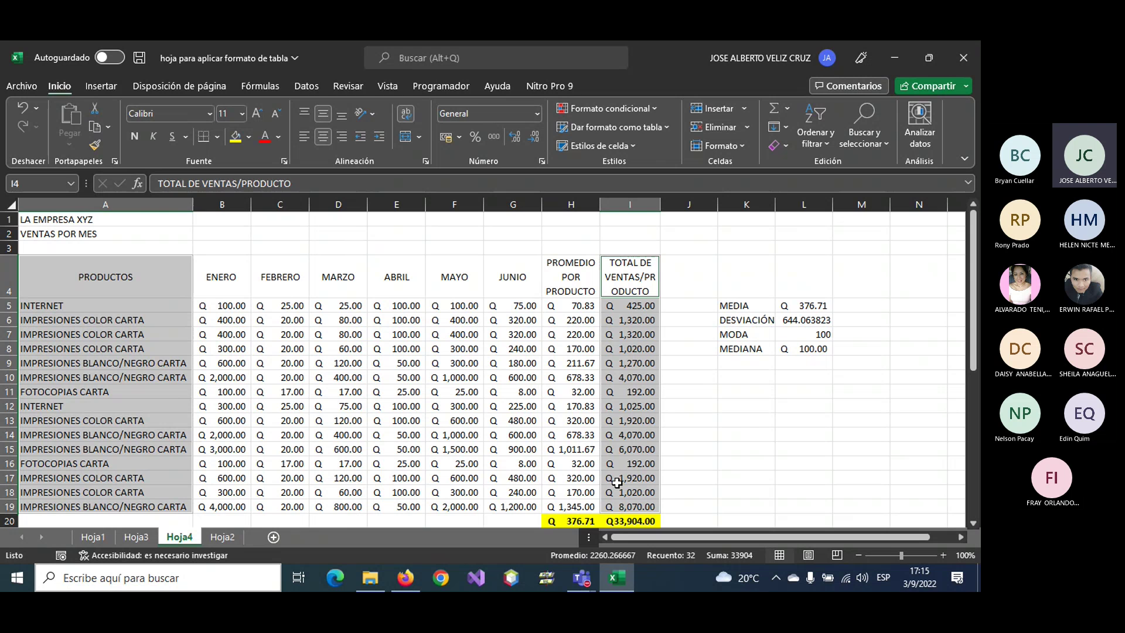
pyautogui.click(92, 86)
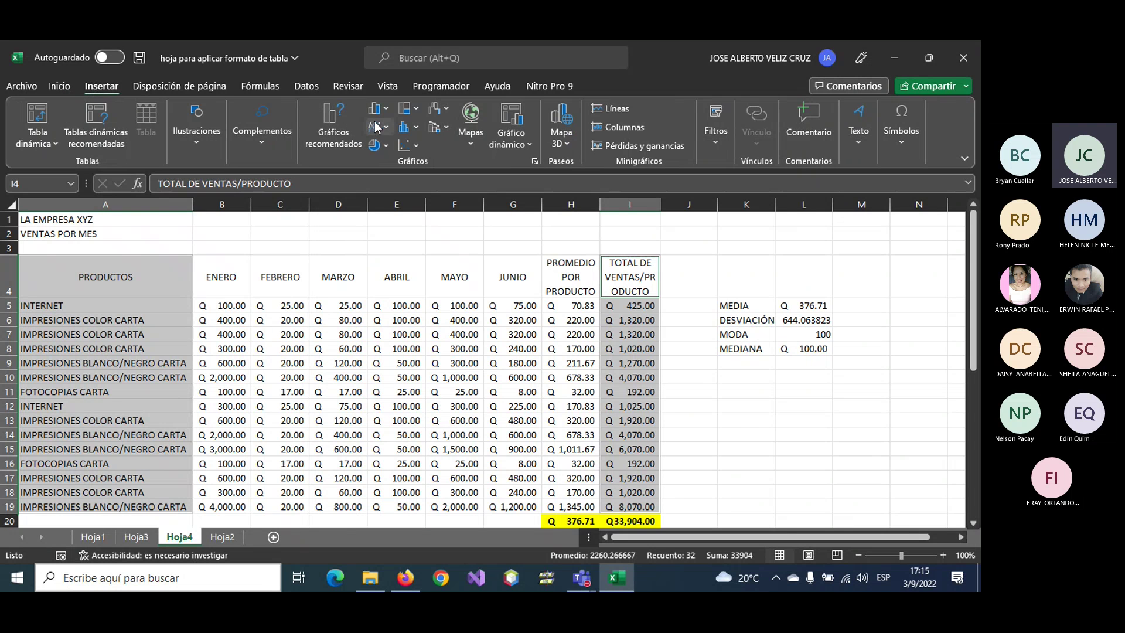
pyautogui.click(381, 126)
pyautogui.click(387, 176)
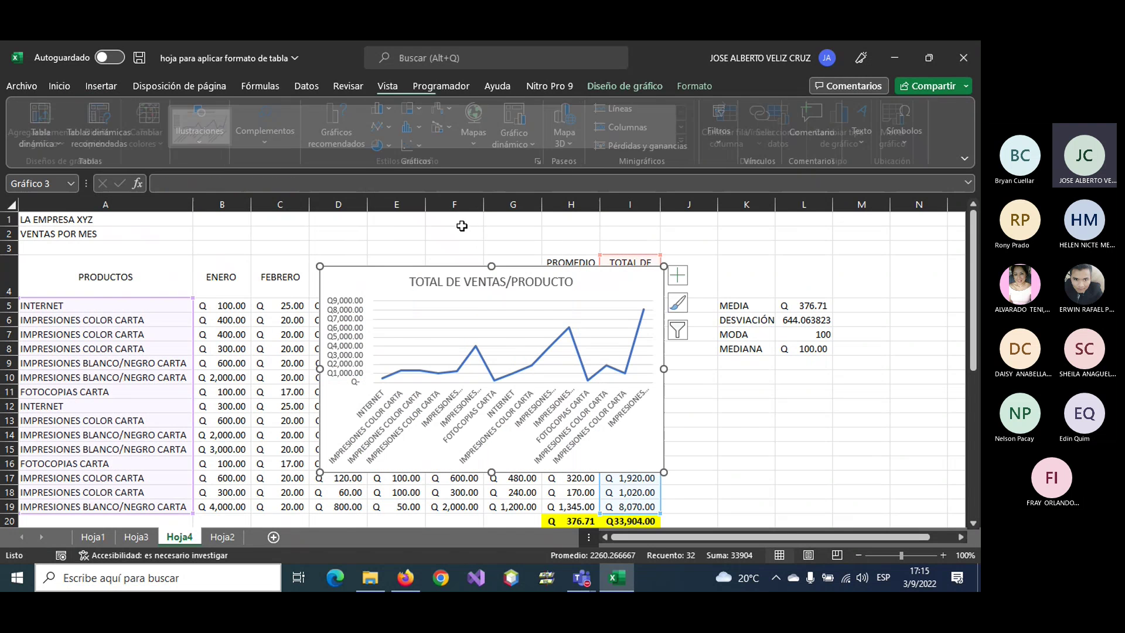
# - Move the line chart beside the pie chart below the table
pyautogui.scroll(-1, 780, 419)
pyautogui.moveTo(371, 234)
pyautogui.mouseDown()
pyautogui.moveTo(744, 414)
pyautogui.moveTo(745, 344)
pyautogui.mouseUp()
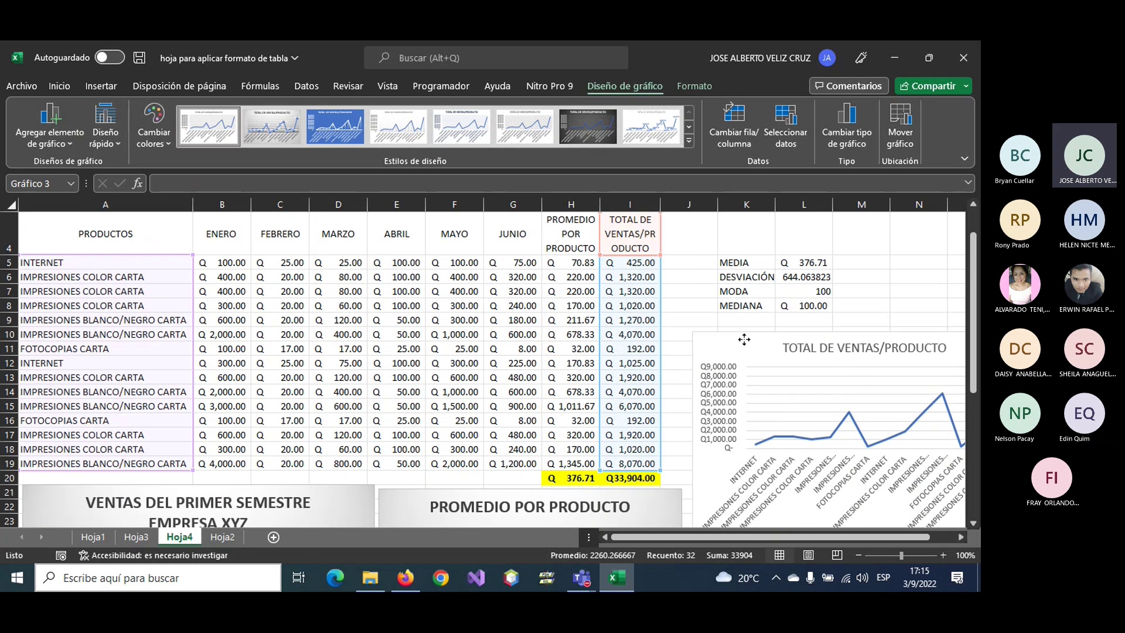
pyautogui.moveTo(747, 535); pyautogui.dragTo(839, 539)
pyautogui.scroll(-2, 873, 458)
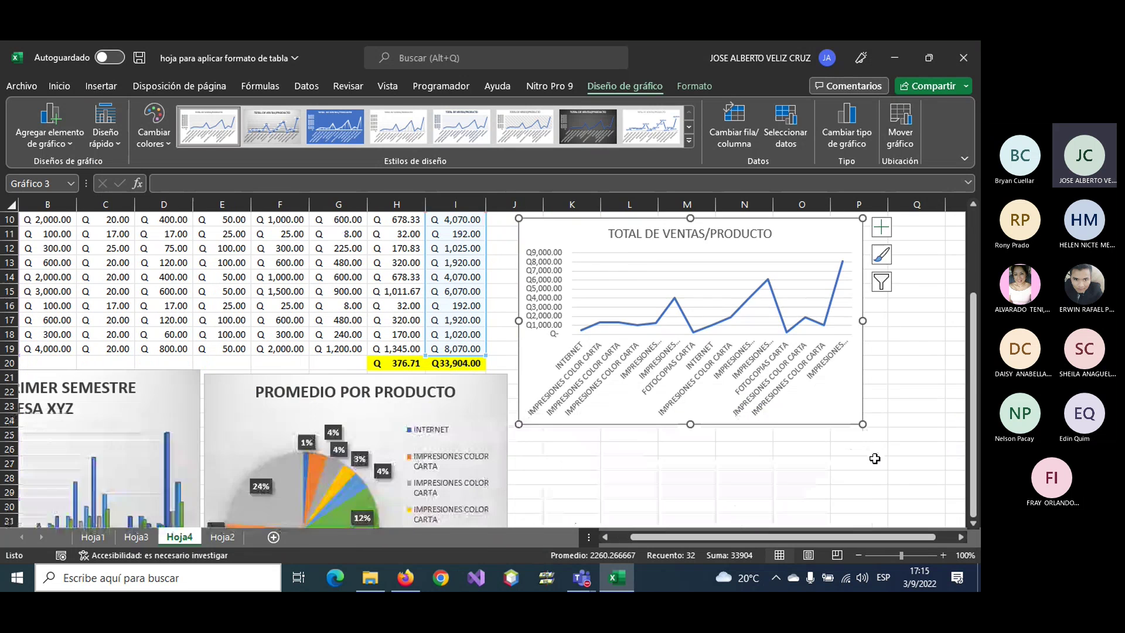
pyautogui.scroll(1, 832, 376)
pyautogui.moveTo(791, 270); pyautogui.dragTo(791, 425)
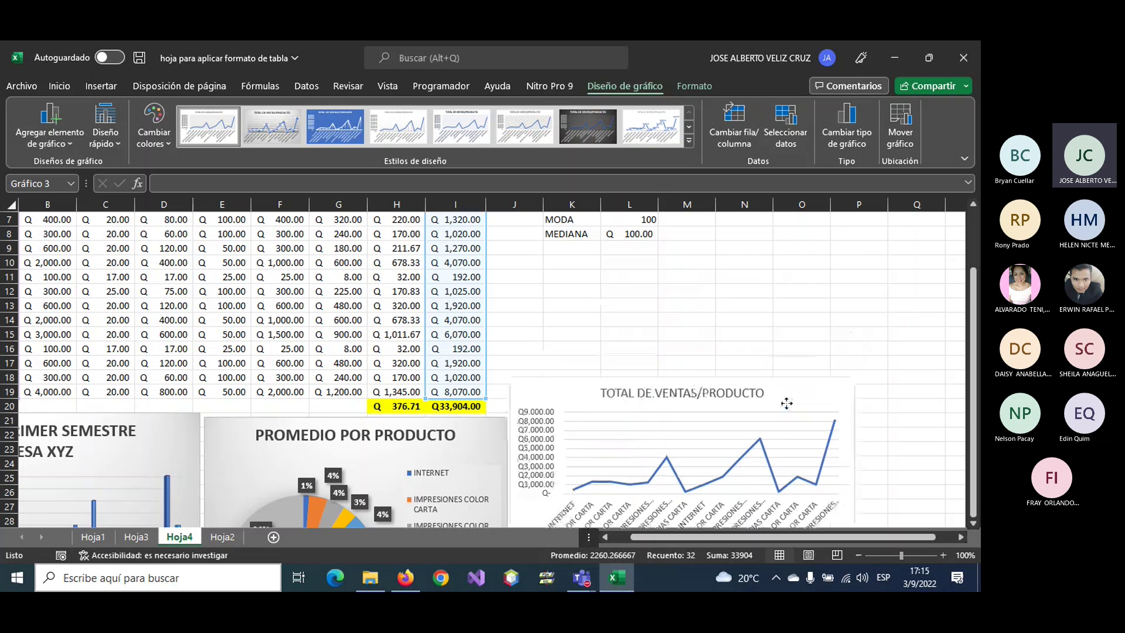
pyautogui.scroll(-4, 781, 375)
pyautogui.scroll(1, 645, 352)
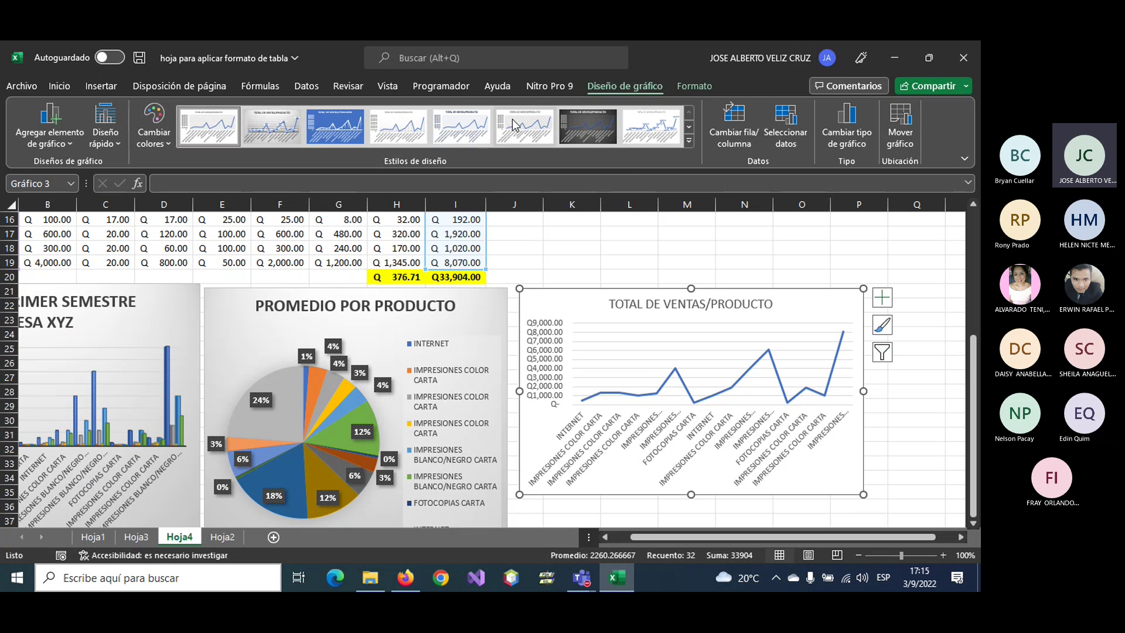
# - Try several chart styles and settle on a dark grey style for the line chart
pyautogui.click(275, 136)
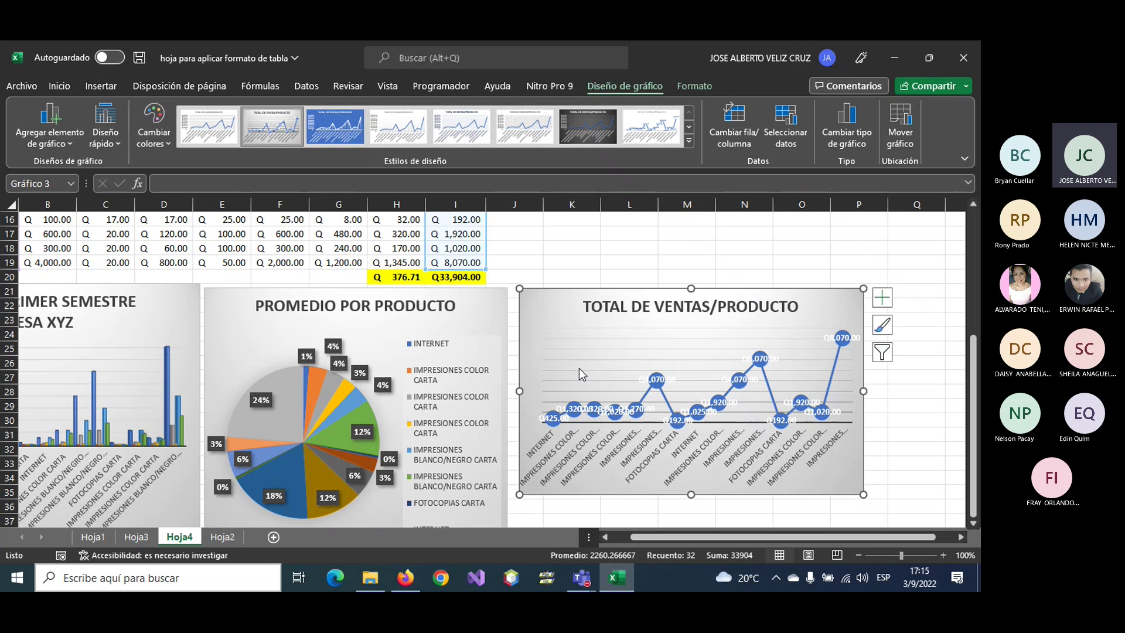
pyautogui.click(525, 138)
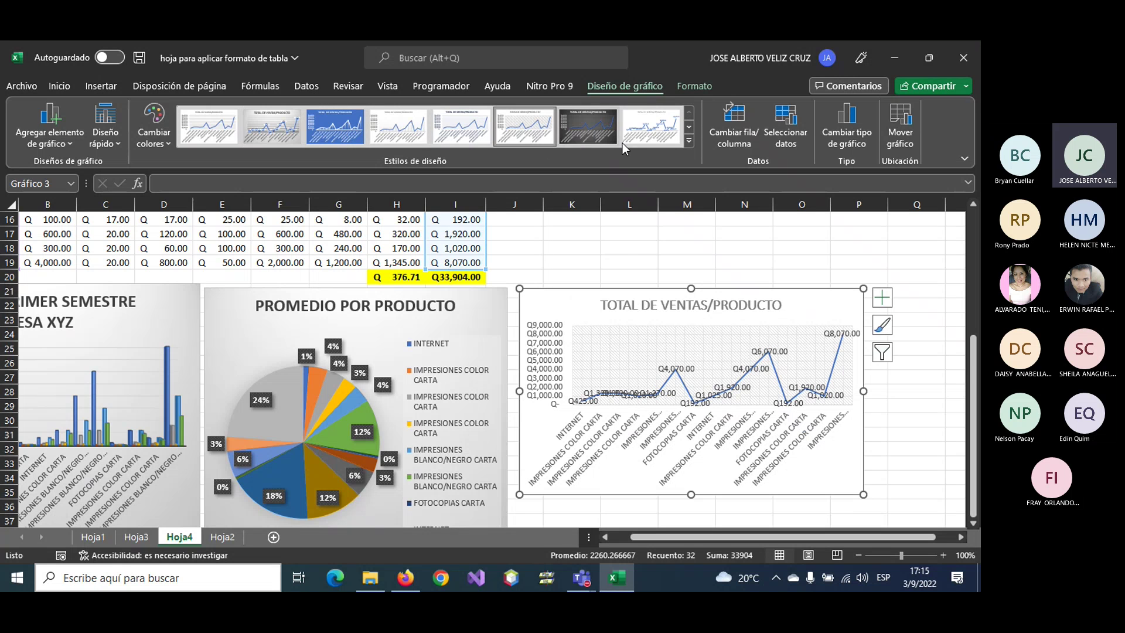
pyautogui.click(690, 143)
pyautogui.click(272, 126)
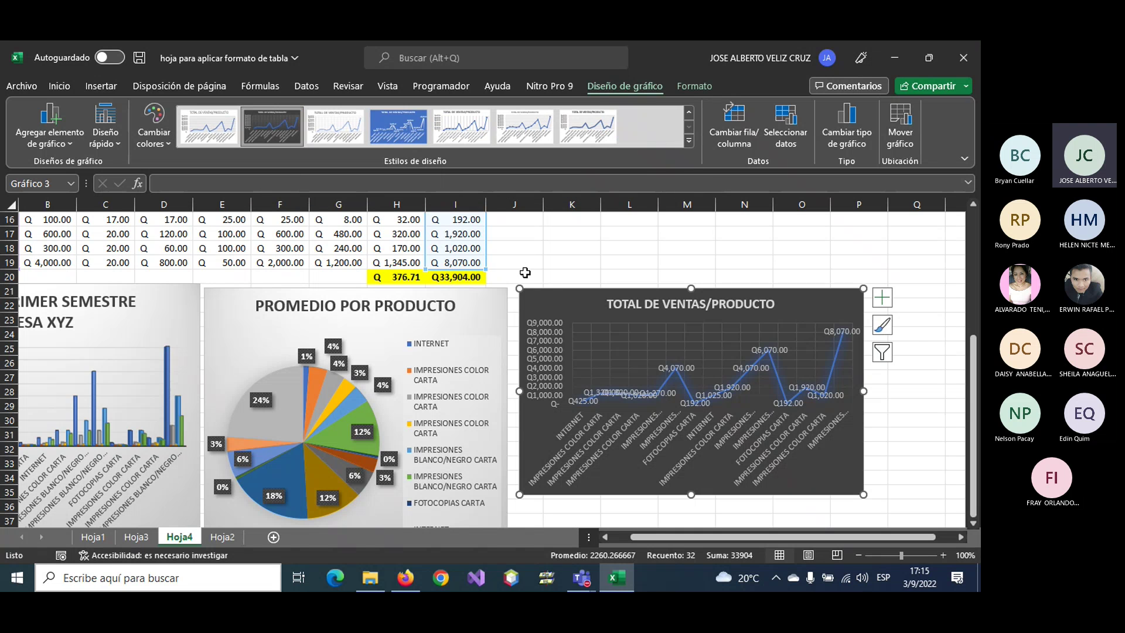
# - Apply a quick layout with value axis and bottom legend, then enlarge the line chart
pyautogui.click(117, 142)
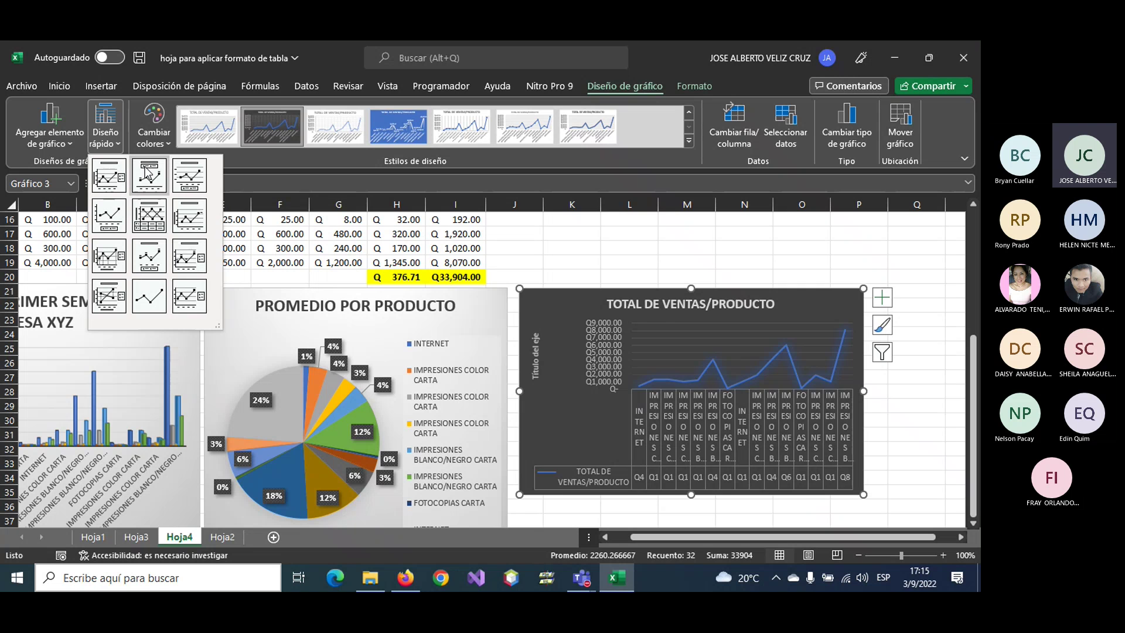
pyautogui.click(187, 176)
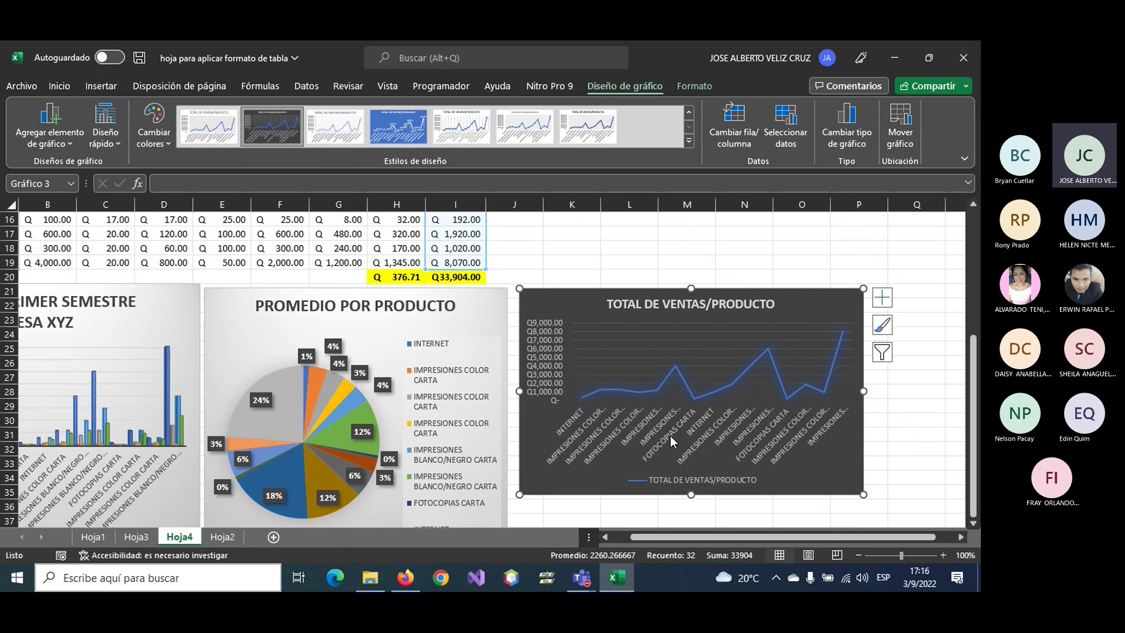
pyautogui.moveTo(658, 390)
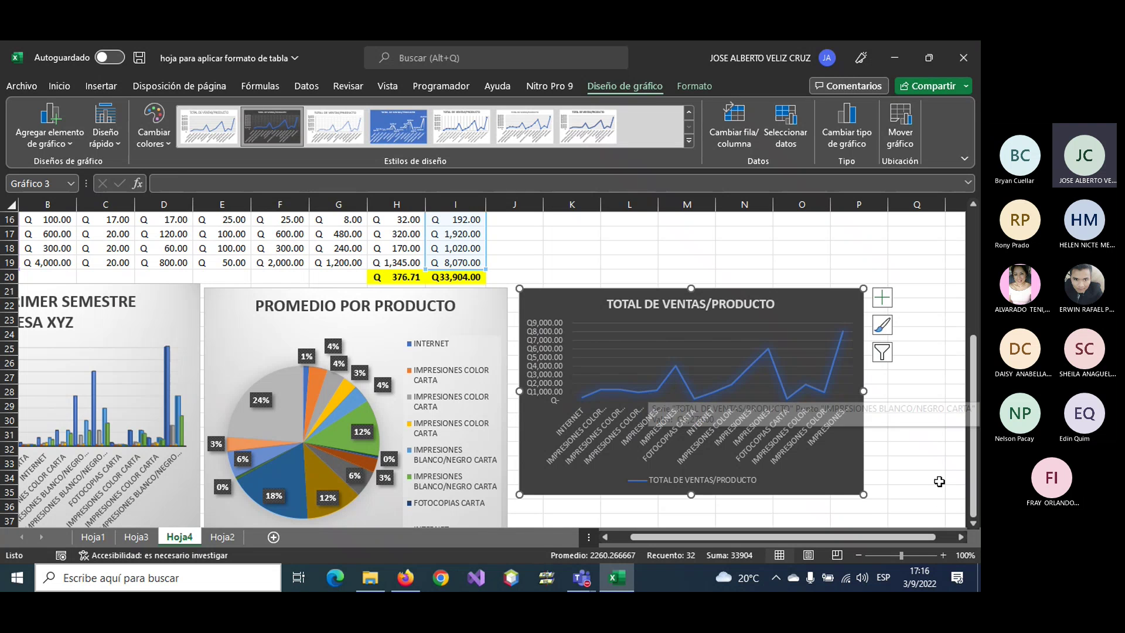
pyautogui.scroll(-1, 821, 446)
pyautogui.moveTo(865, 452); pyautogui.dragTo(871, 486)
pyautogui.scroll(2, 867, 463)
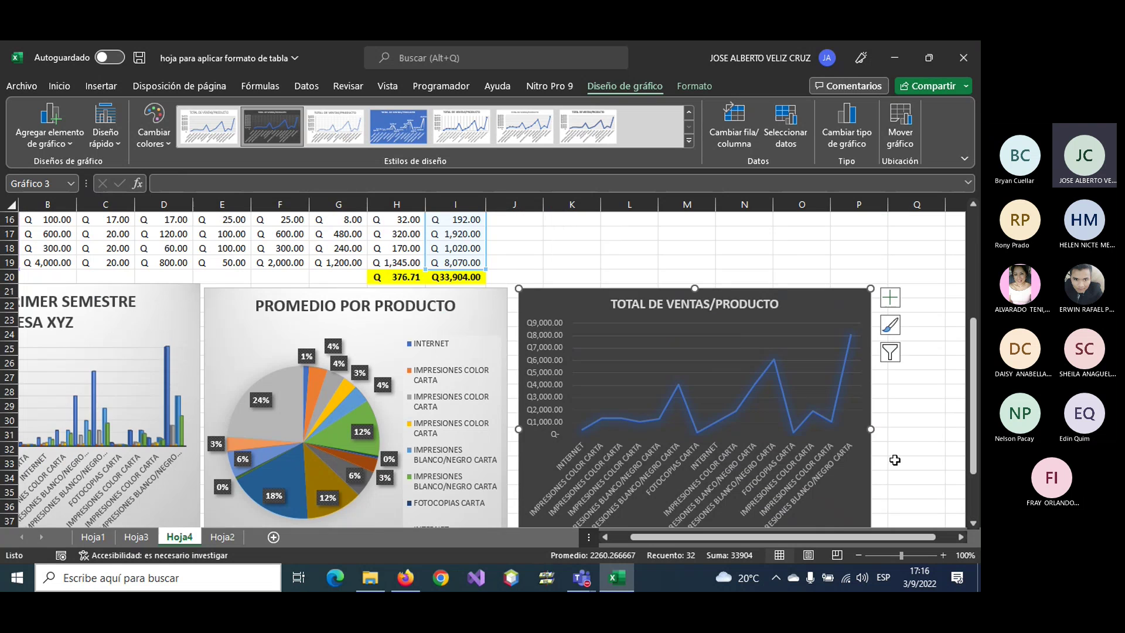
pyautogui.scroll(3, 840, 391)
pyautogui.click(744, 334)
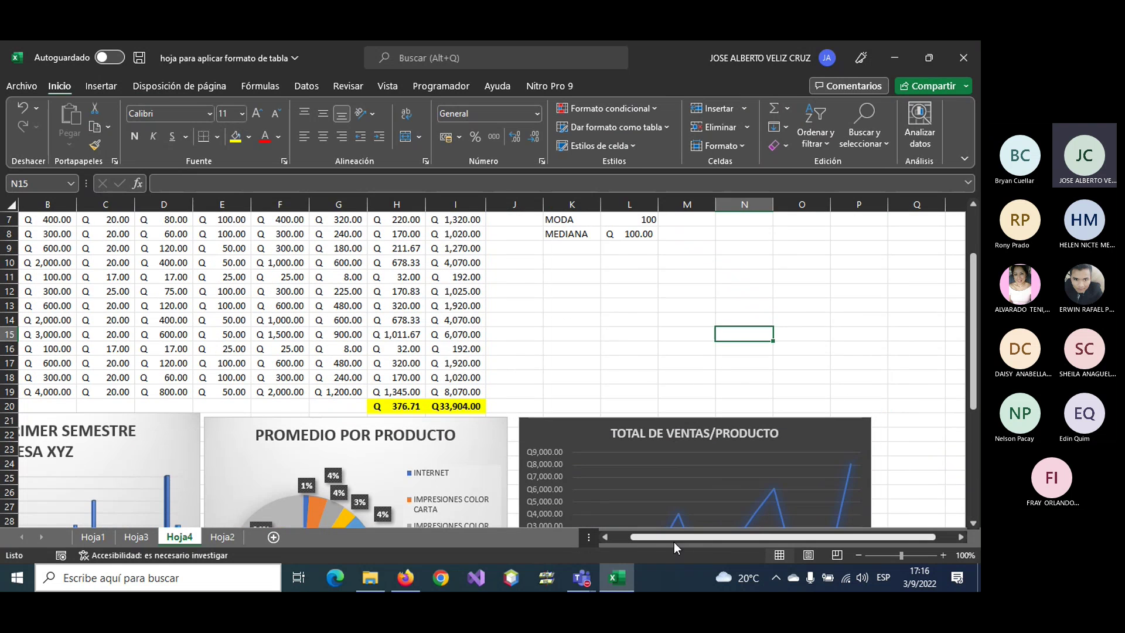
# - Check the 376.71 average in H20, then select the monthly sales B5:G19
pyautogui.moveTo(669, 537); pyautogui.dragTo(623, 537)
pyautogui.scroll(2, 786, 371)
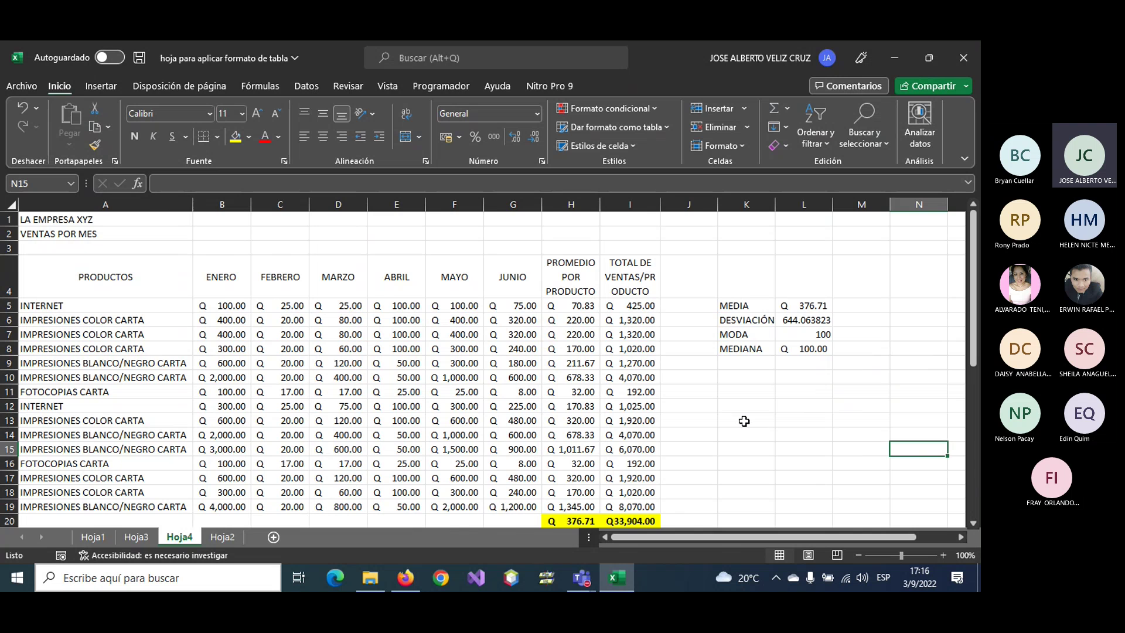
pyautogui.scroll(-1, 744, 421)
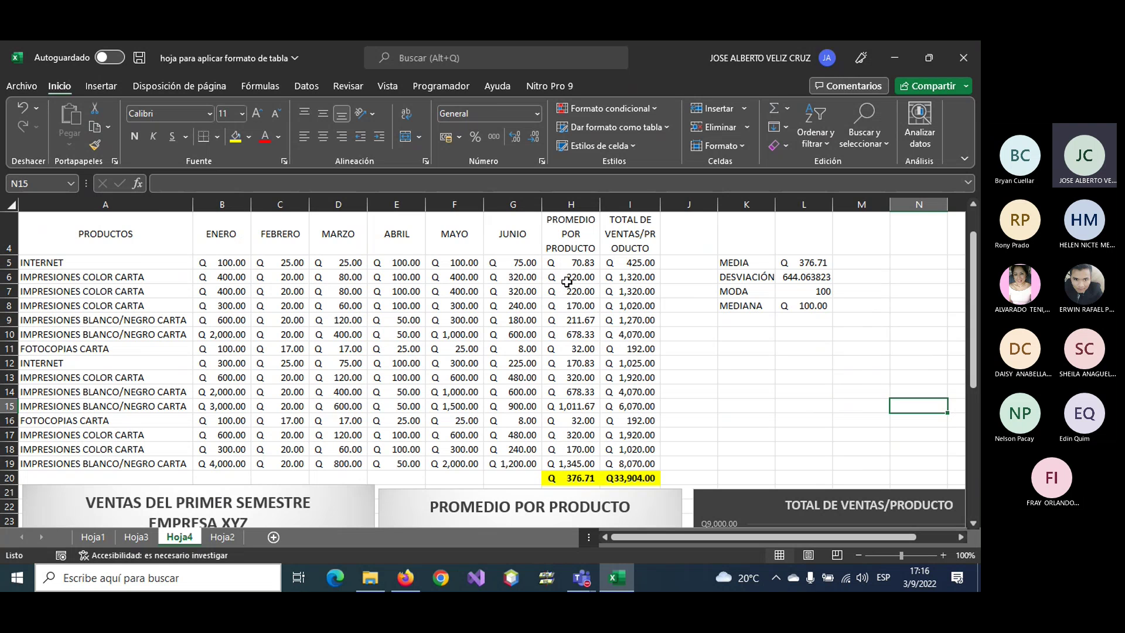
pyautogui.click(557, 476)
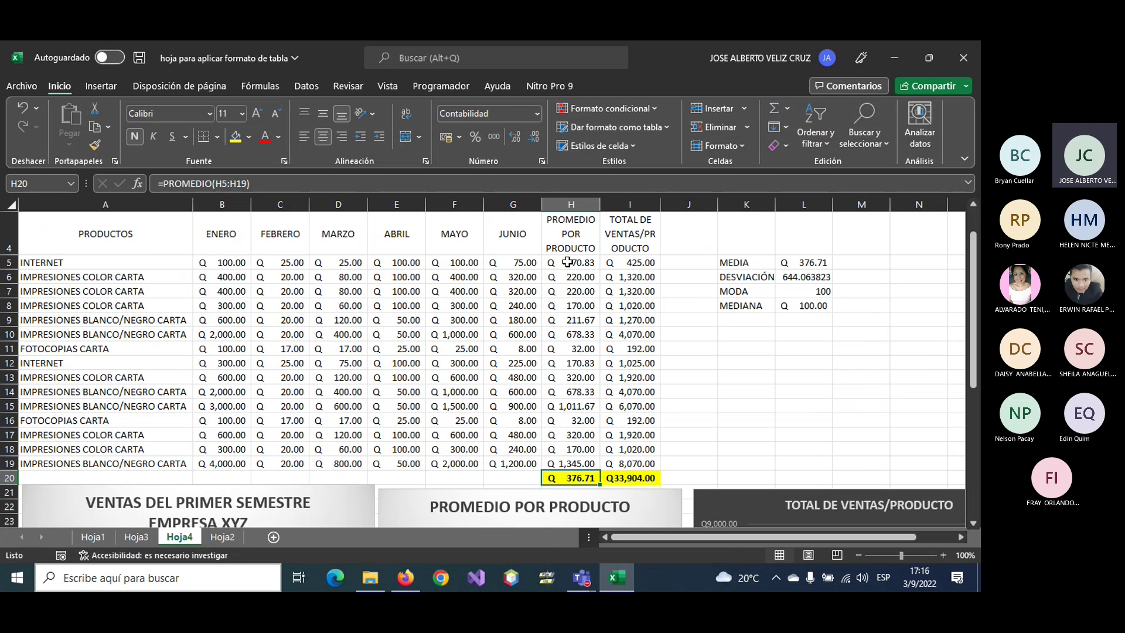
pyautogui.moveTo(565, 261); pyautogui.dragTo(577, 460)
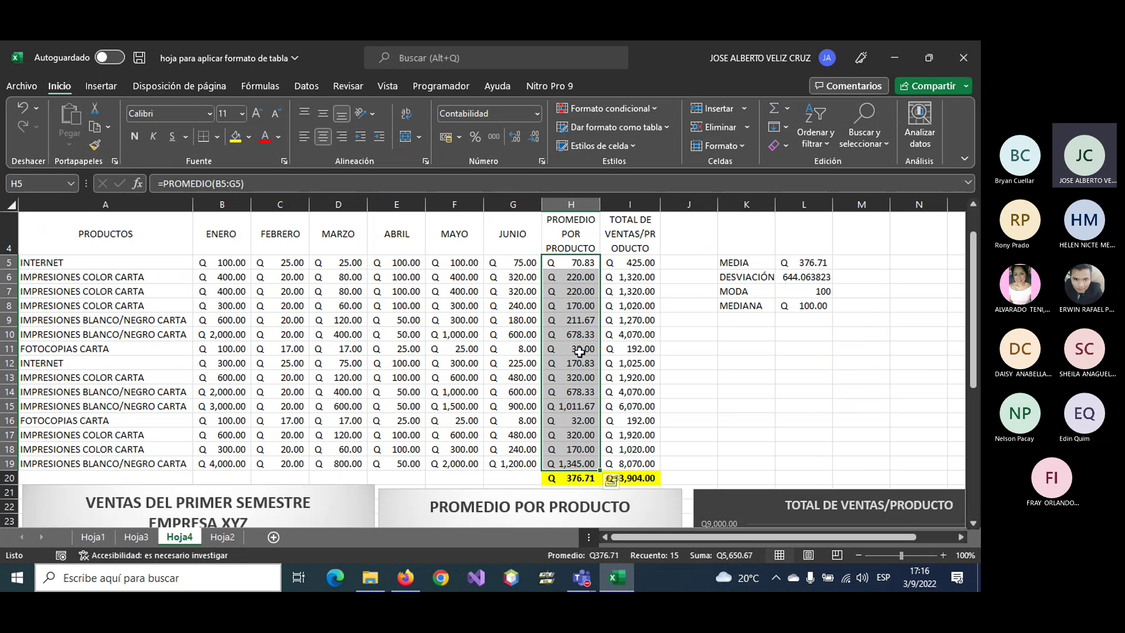
pyautogui.moveTo(230, 264); pyautogui.dragTo(515, 462)
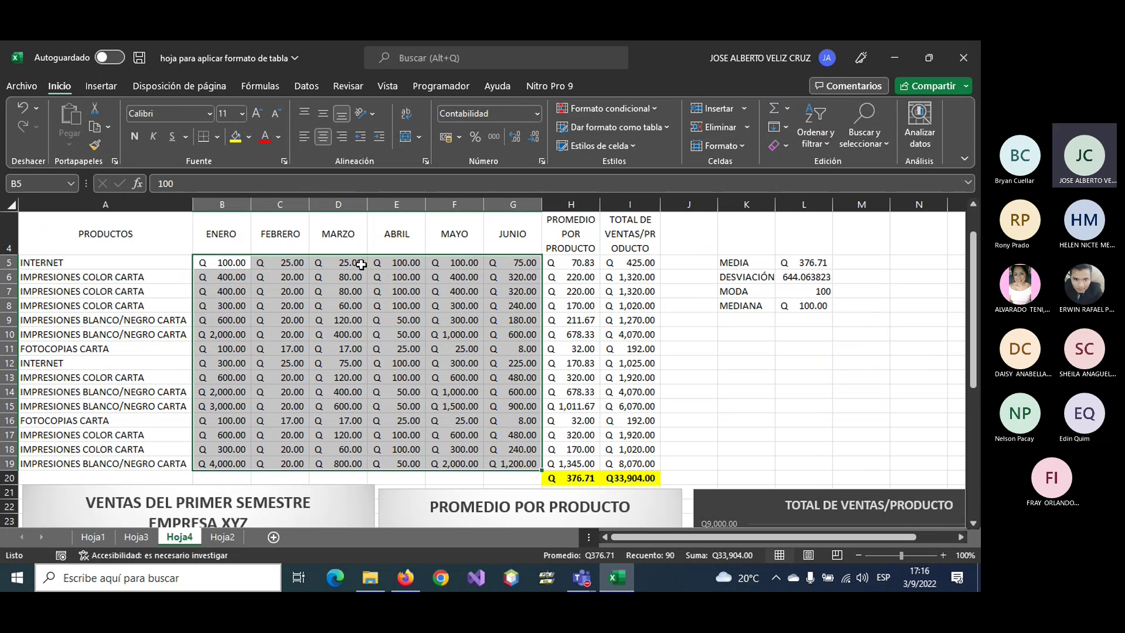
# - Add a Greater Than 376 conditional format with light red fill to B5:G19
pyautogui.click(606, 109)
pyautogui.moveTo(644, 137)
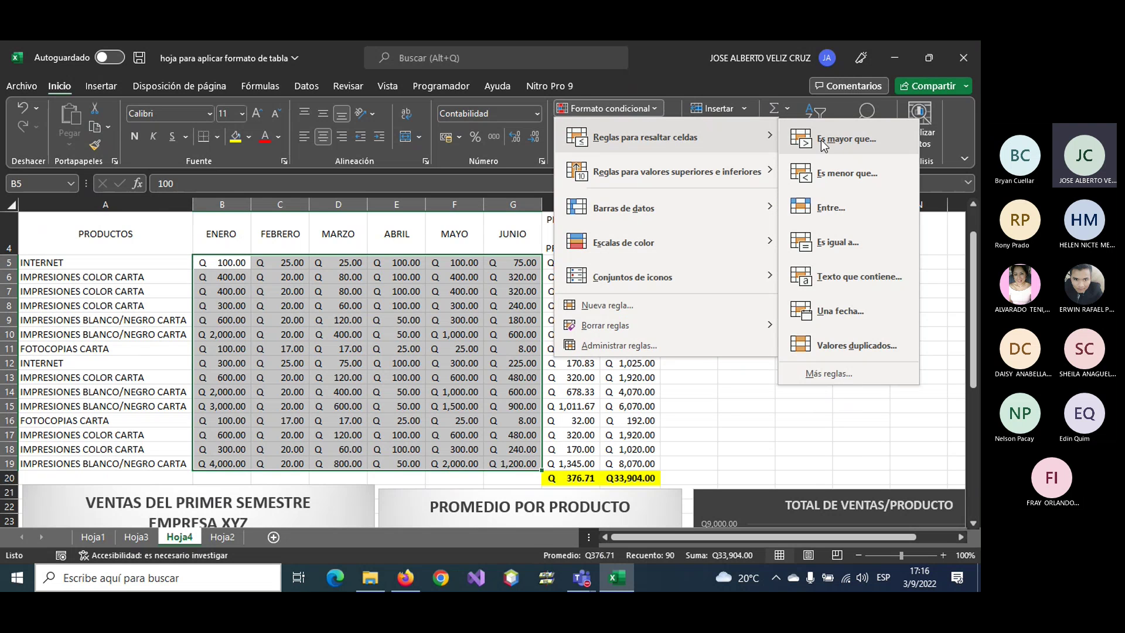
pyautogui.click(821, 139)
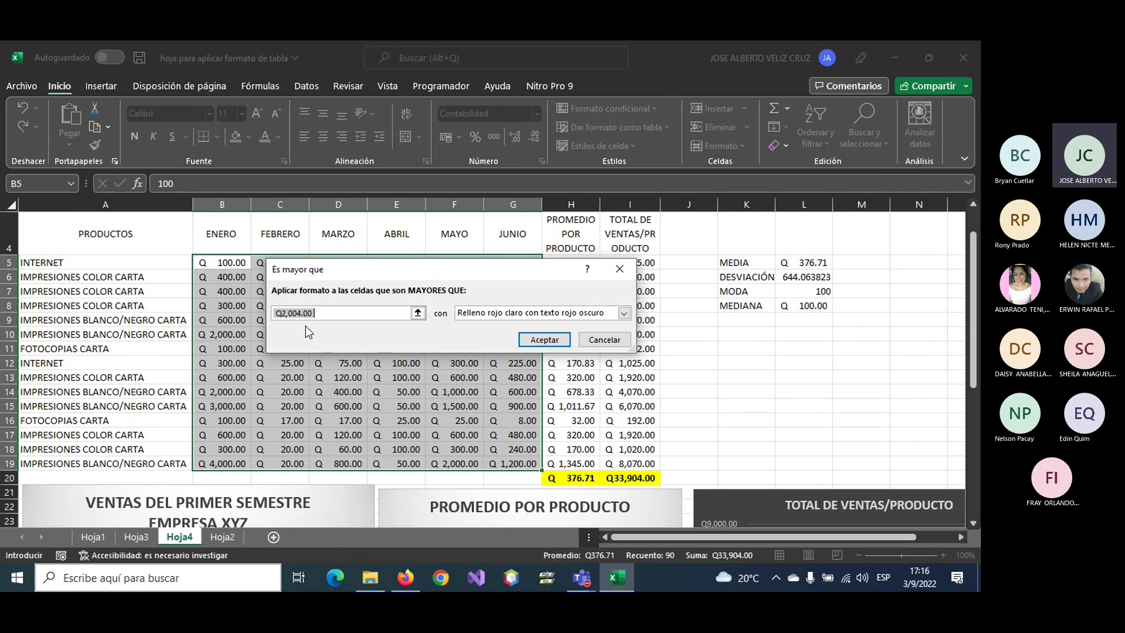
pyautogui.press('BackSpace')
pyautogui.write('376')
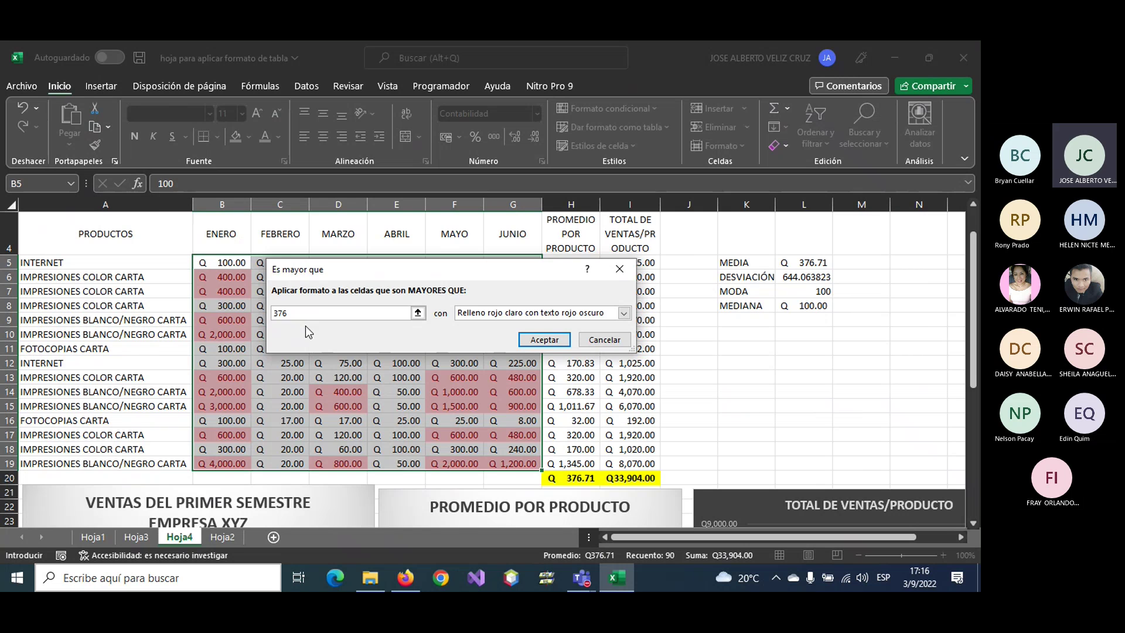
pyautogui.click(520, 339)
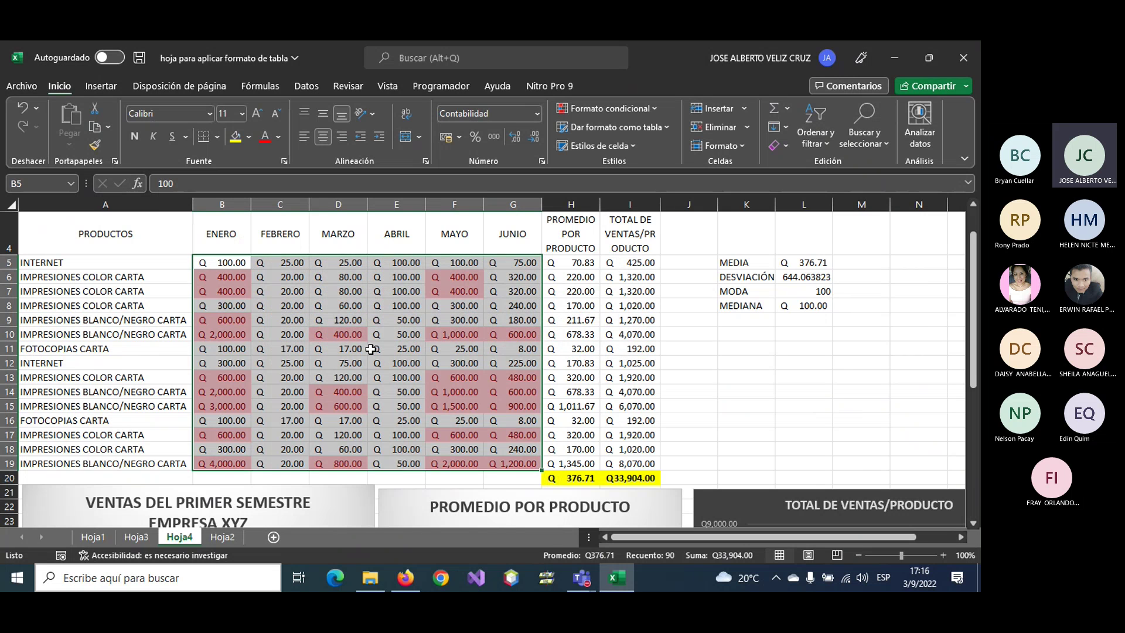
pyautogui.click(373, 350)
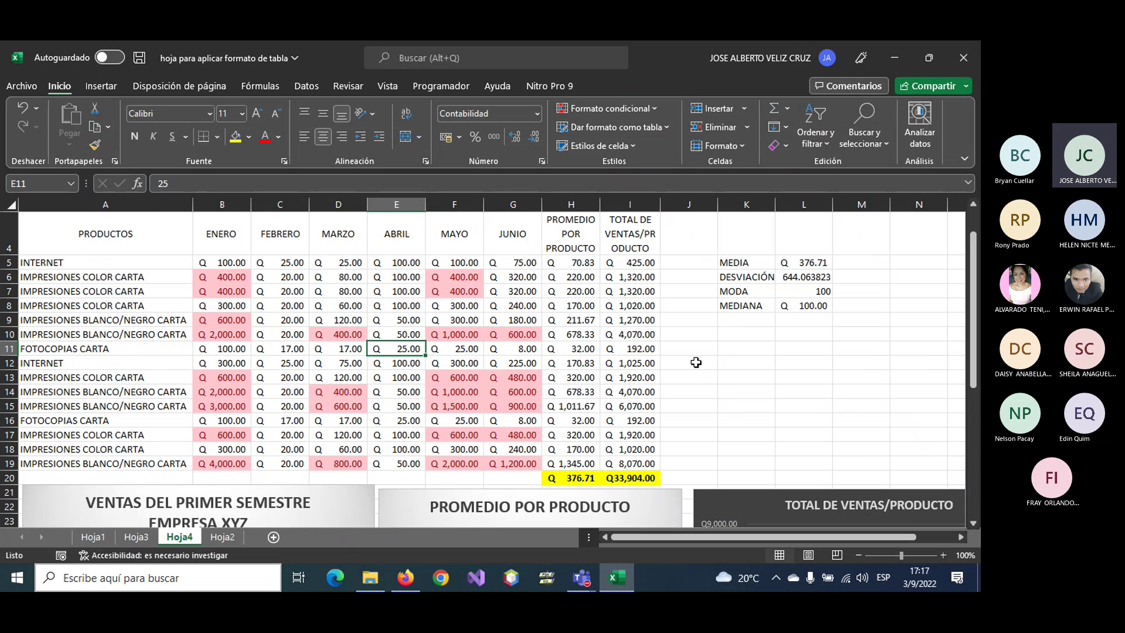
# - Select the sales range A4:I19 on Hoja4
pyautogui.scroll(-1, 696, 362)
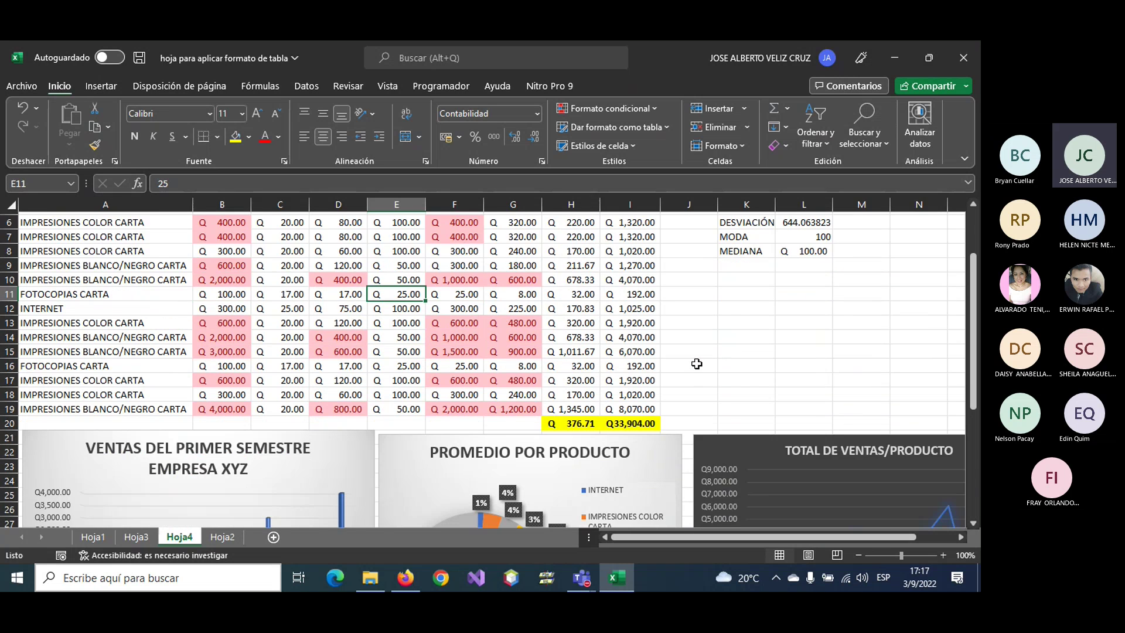
pyautogui.scroll(-2, 696, 363)
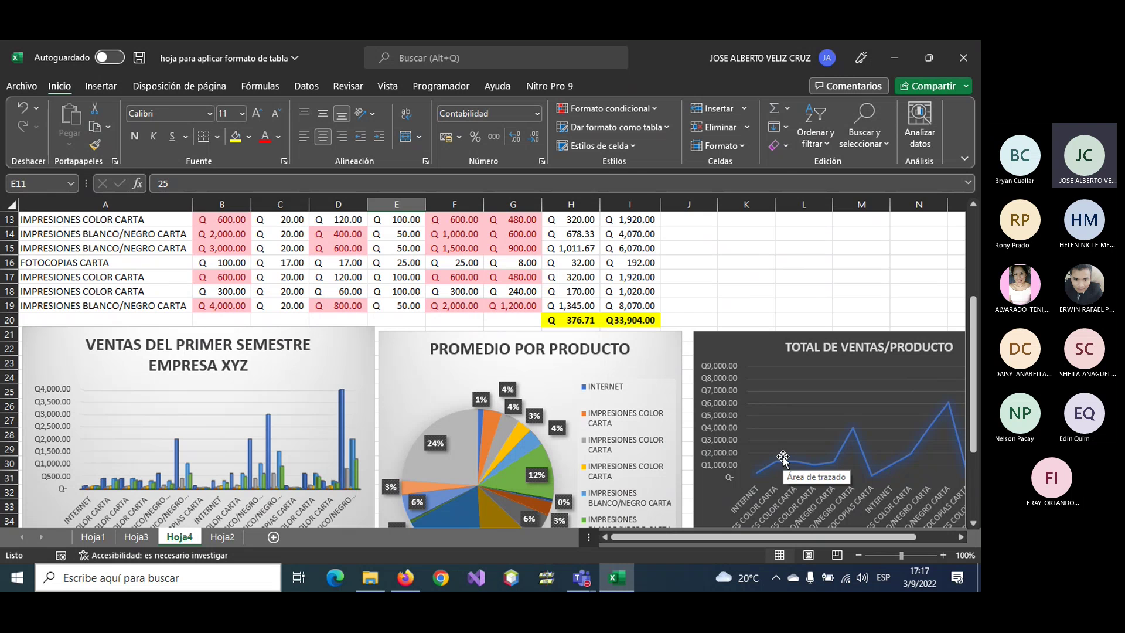
pyautogui.scroll(-1, 784, 457)
pyautogui.scroll(3, 784, 458)
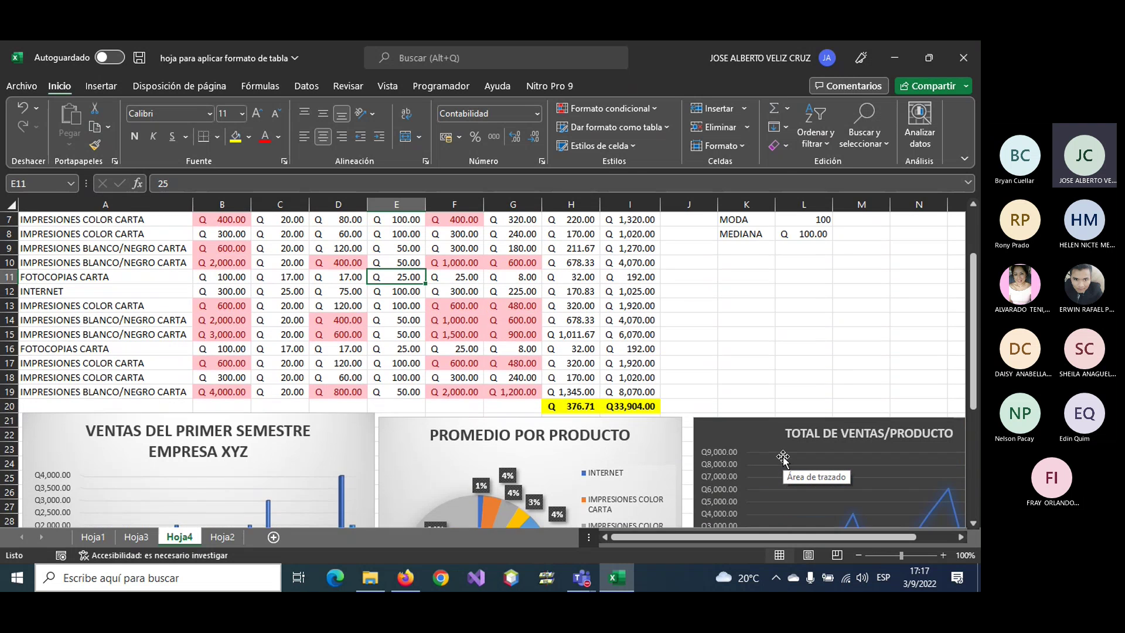
pyautogui.scroll(2, 783, 458)
pyautogui.scroll(-1, 346, 384)
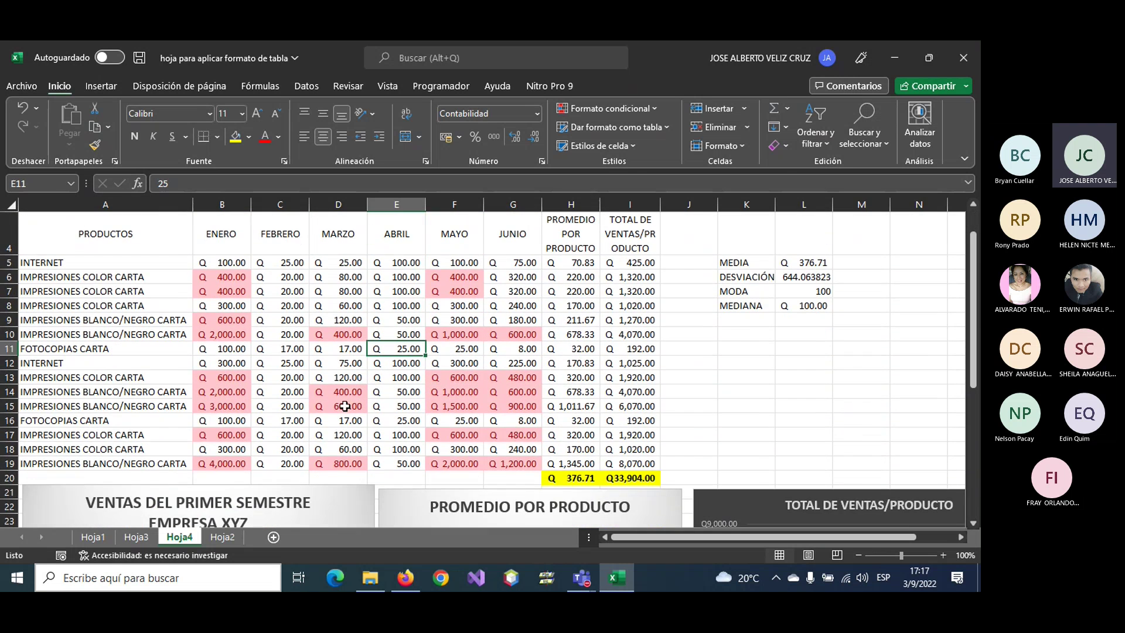
pyautogui.scroll(1, 382, 364)
pyautogui.scroll(-1, 382, 365)
pyautogui.moveTo(132, 241)
pyautogui.mouseDown()
pyautogui.moveTo(453, 277)
pyautogui.moveTo(645, 464)
pyautogui.mouseUp()
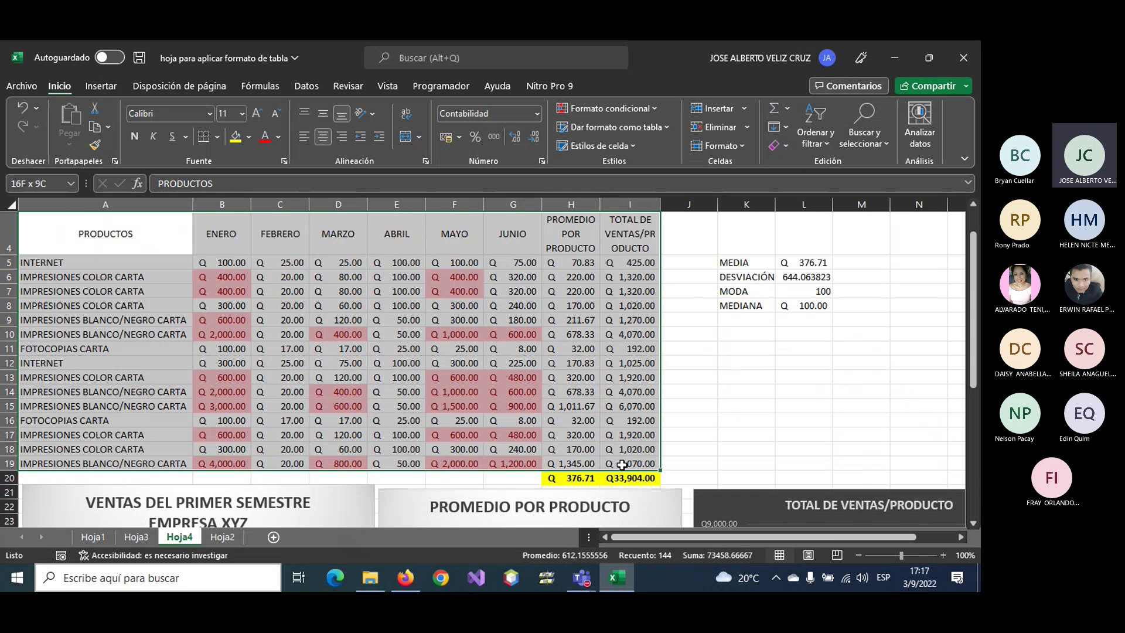
# - Format the range as a styled table with headers, then select H10
pyautogui.click(650, 127)
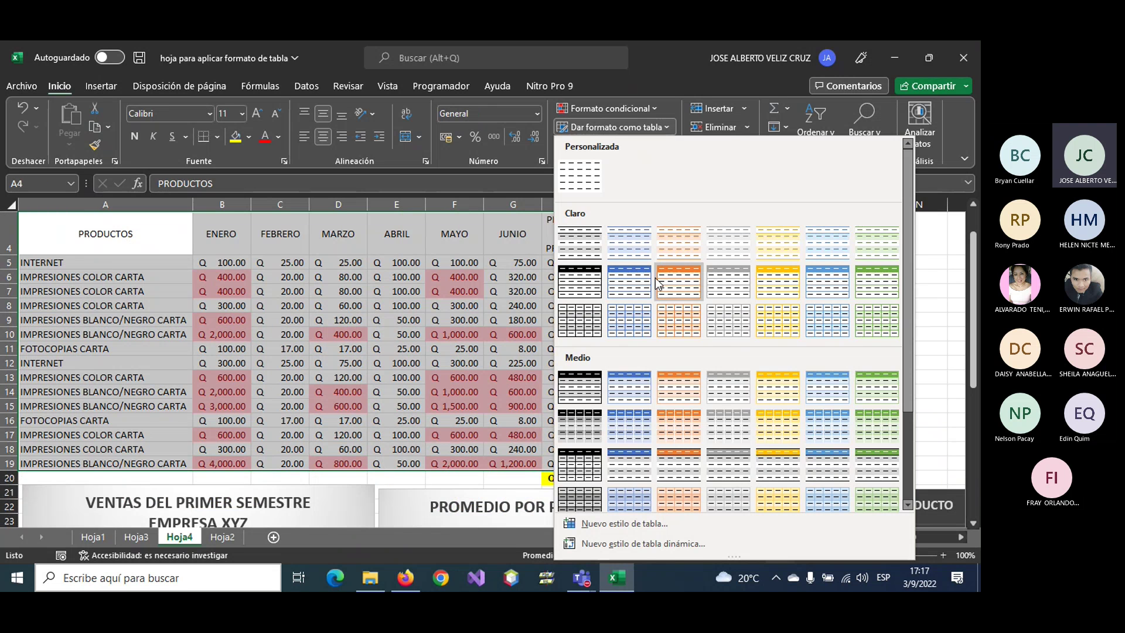
pyautogui.scroll(-3, 646, 420)
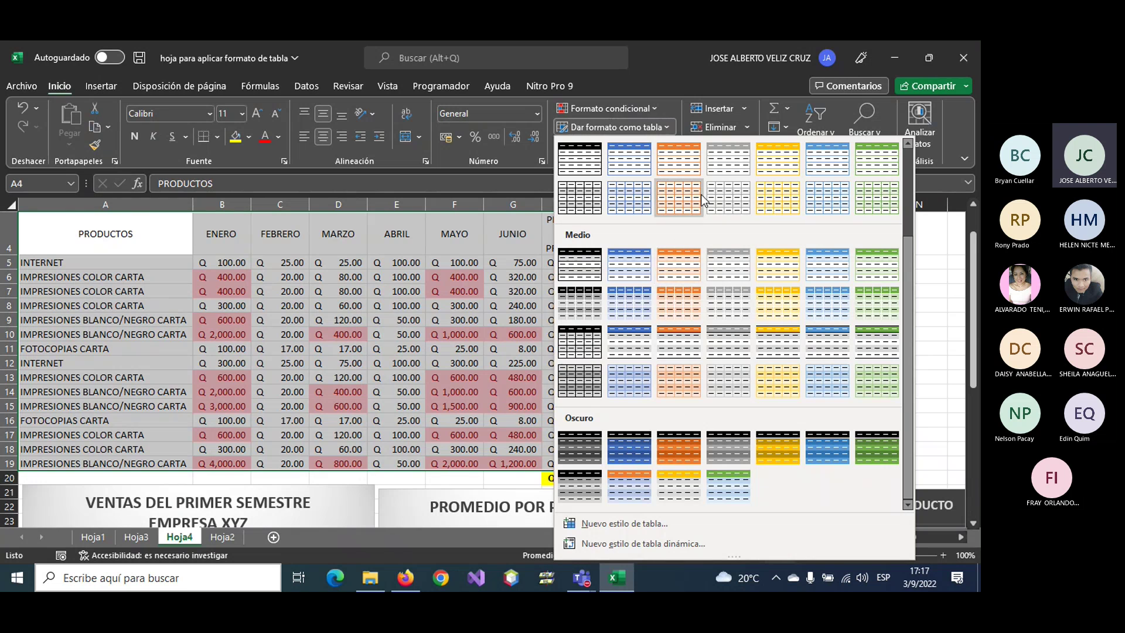
pyautogui.click(739, 202)
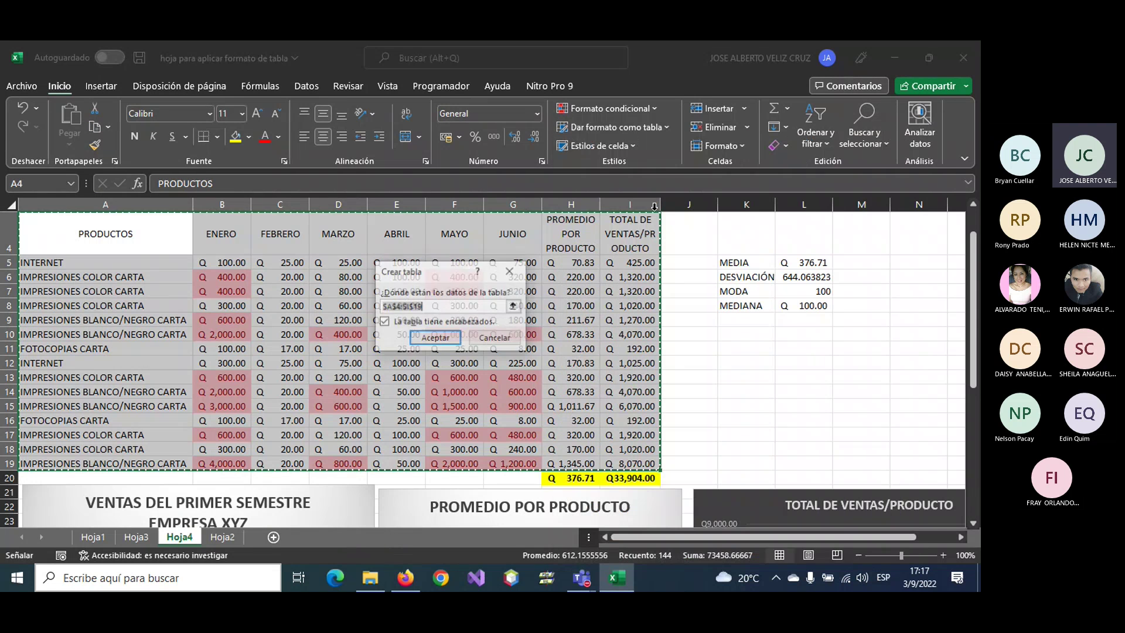
pyautogui.click(436, 340)
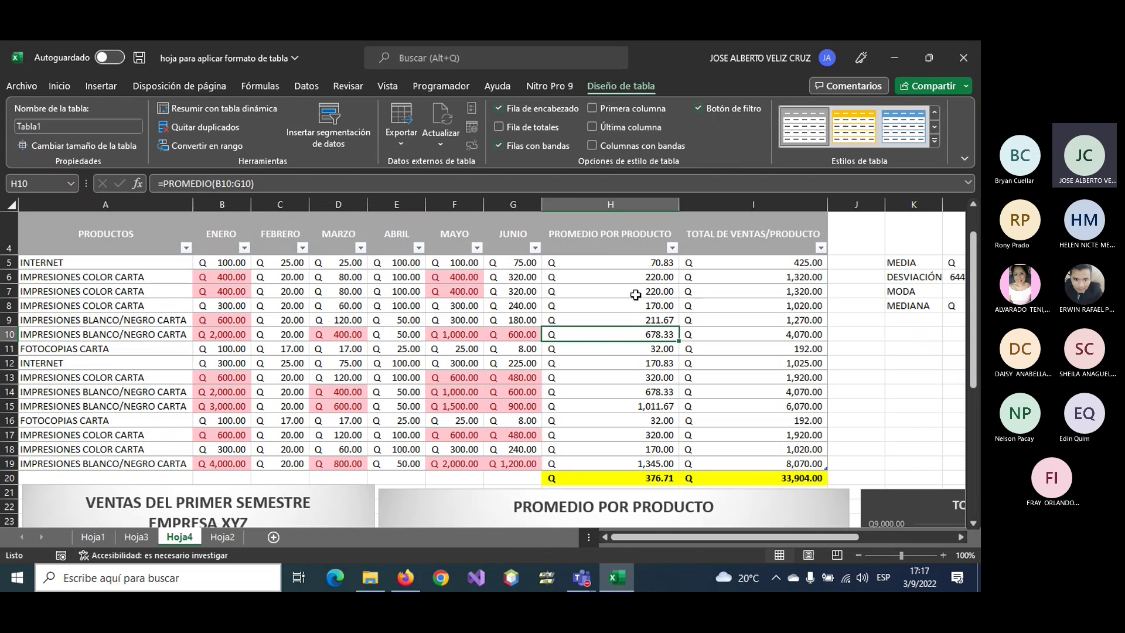
pyautogui.click(598, 339)
pyautogui.click(906, 377)
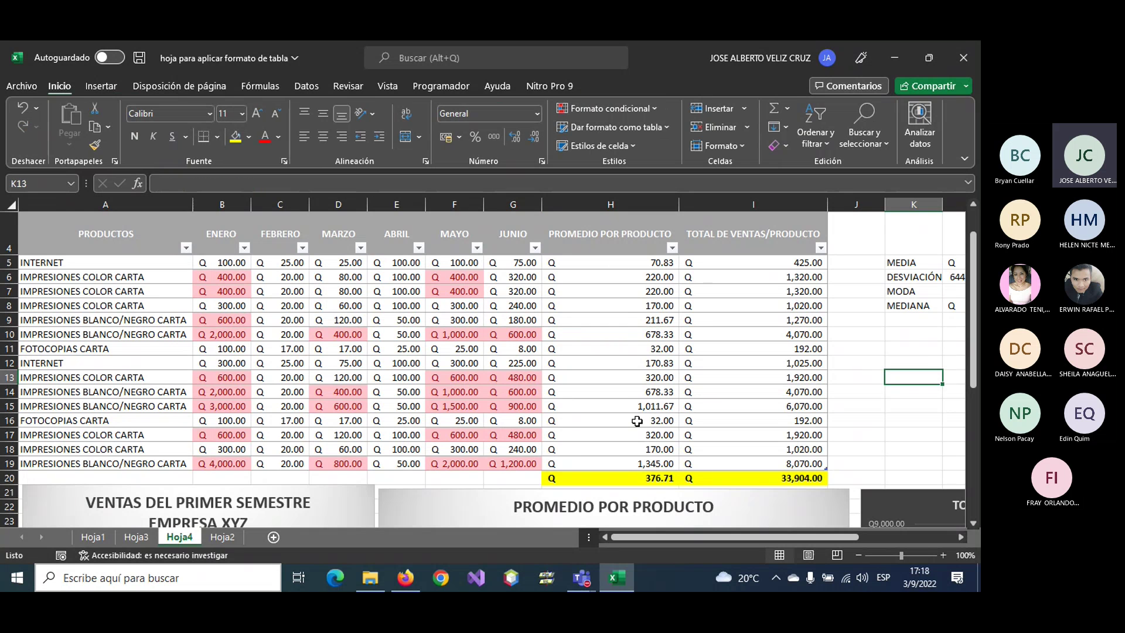
pyautogui.scroll(1, 637, 421)
pyautogui.scroll(-2, 637, 421)
pyautogui.scroll(-2, 637, 422)
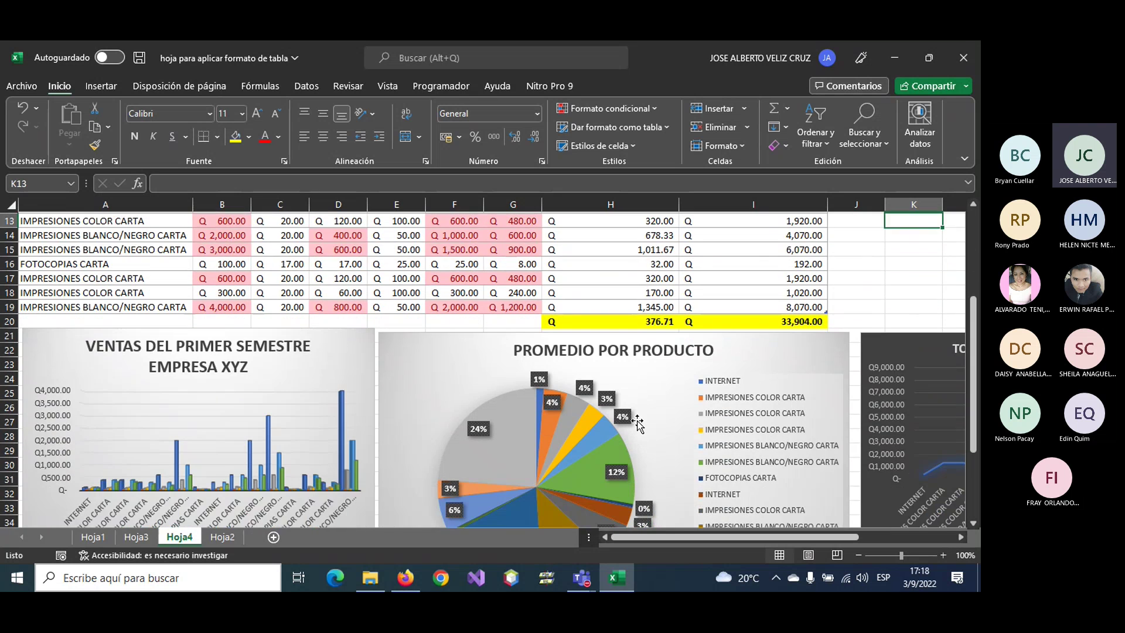
pyautogui.scroll(-1, 637, 422)
pyautogui.scroll(2, 637, 422)
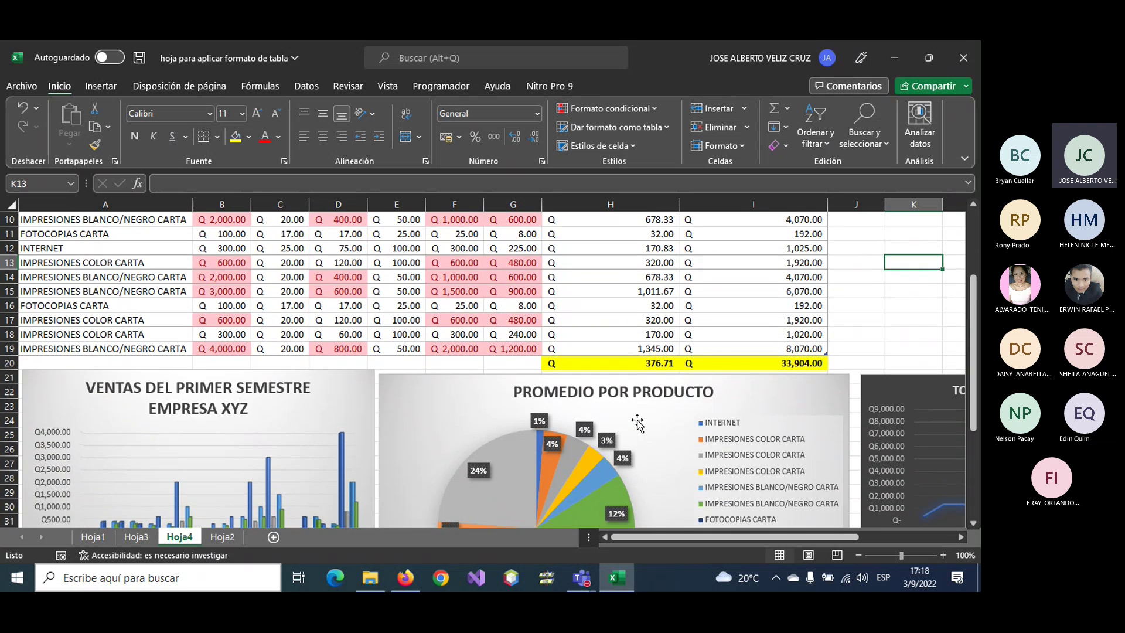
pyautogui.keyDown('ctrl'); pyautogui.scroll(-2, 637, 420); pyautogui.keyUp('ctrl')
pyautogui.keyDown('ctrl'); pyautogui.scroll(-1, 637, 421); pyautogui.keyUp('ctrl')
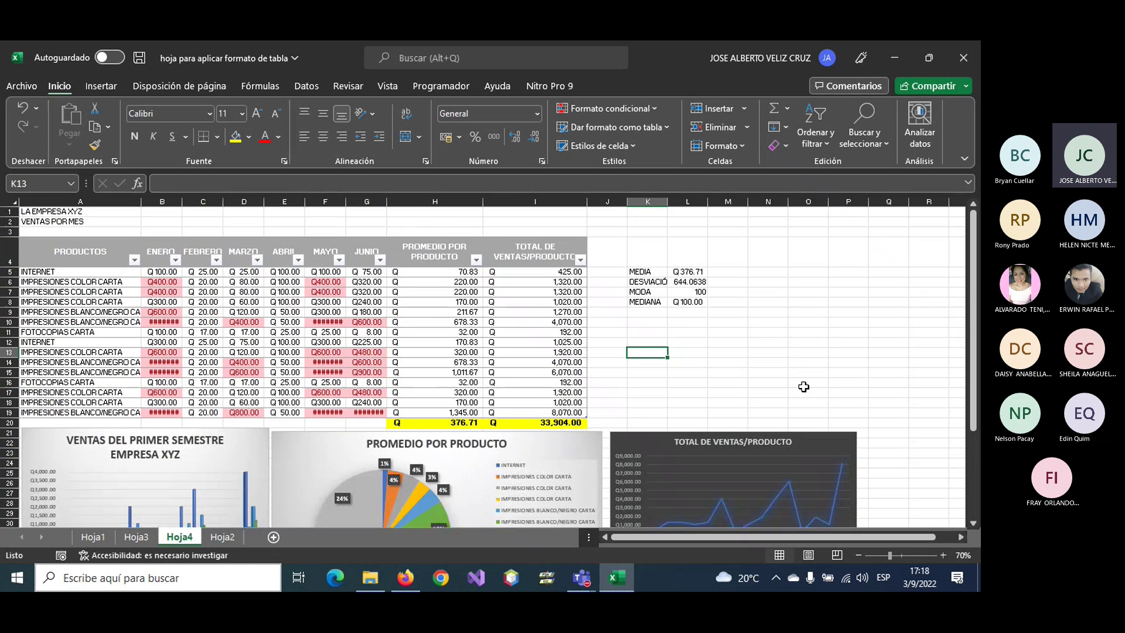
pyautogui.click(806, 383)
pyautogui.scroll(-1, 445, 356)
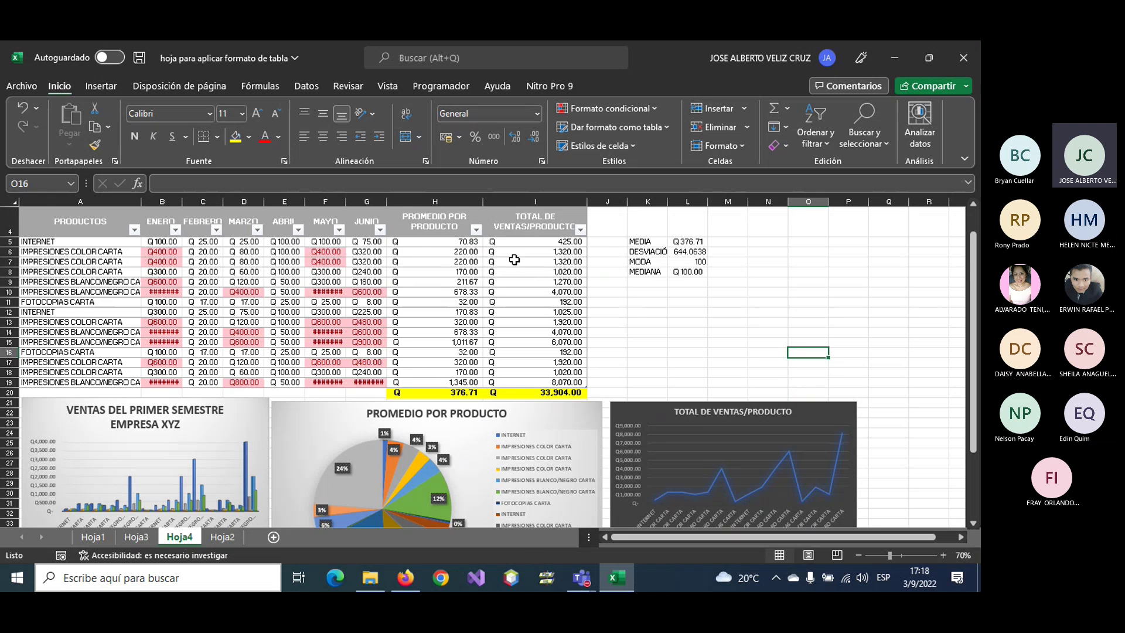
pyautogui.click(477, 230)
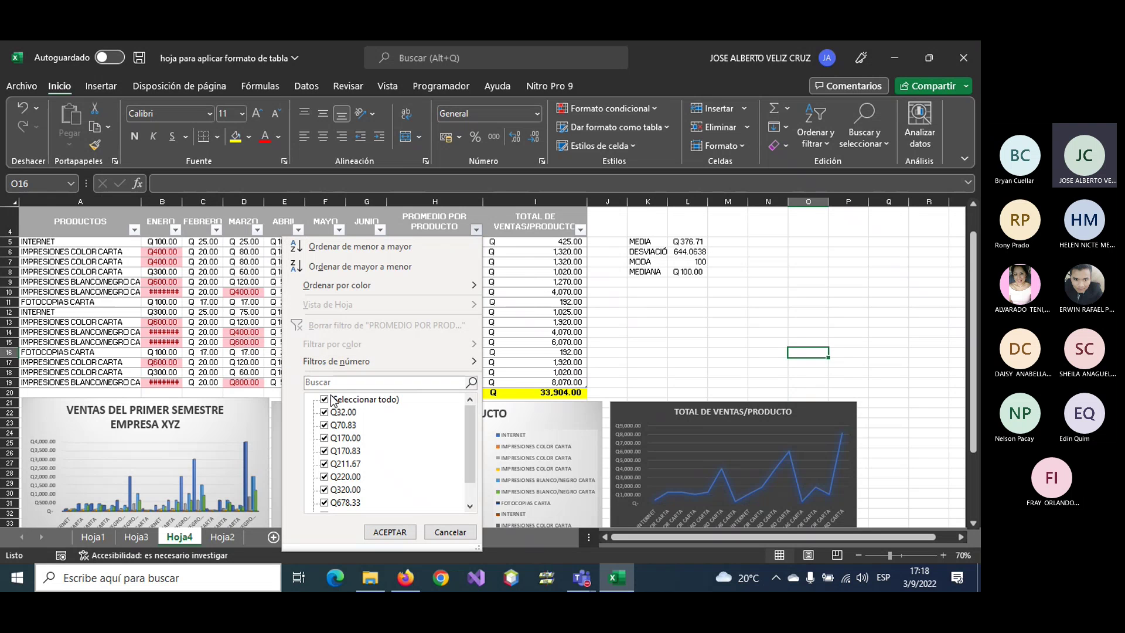
pyautogui.click(446, 533)
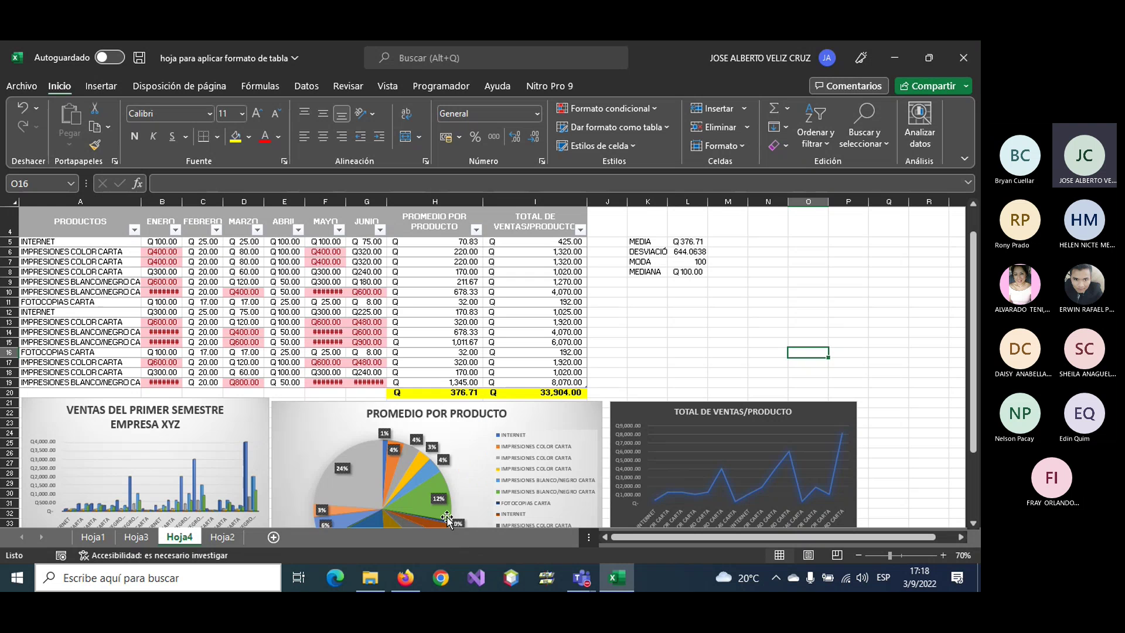
pyautogui.click(134, 230)
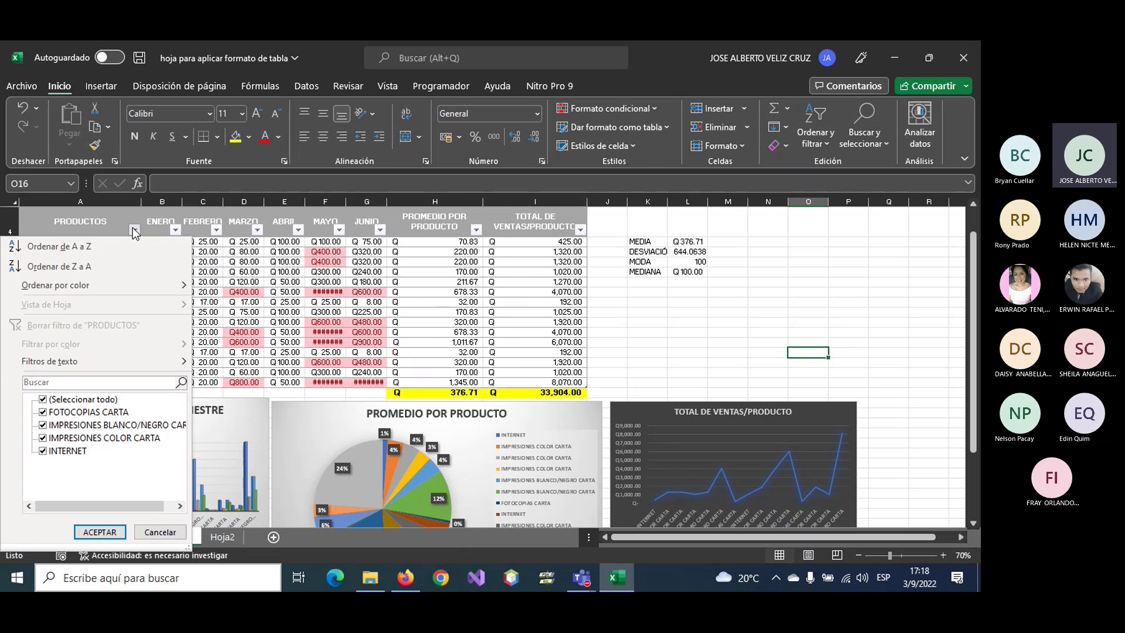
pyautogui.click(43, 399)
pyautogui.click(43, 451)
pyautogui.click(100, 532)
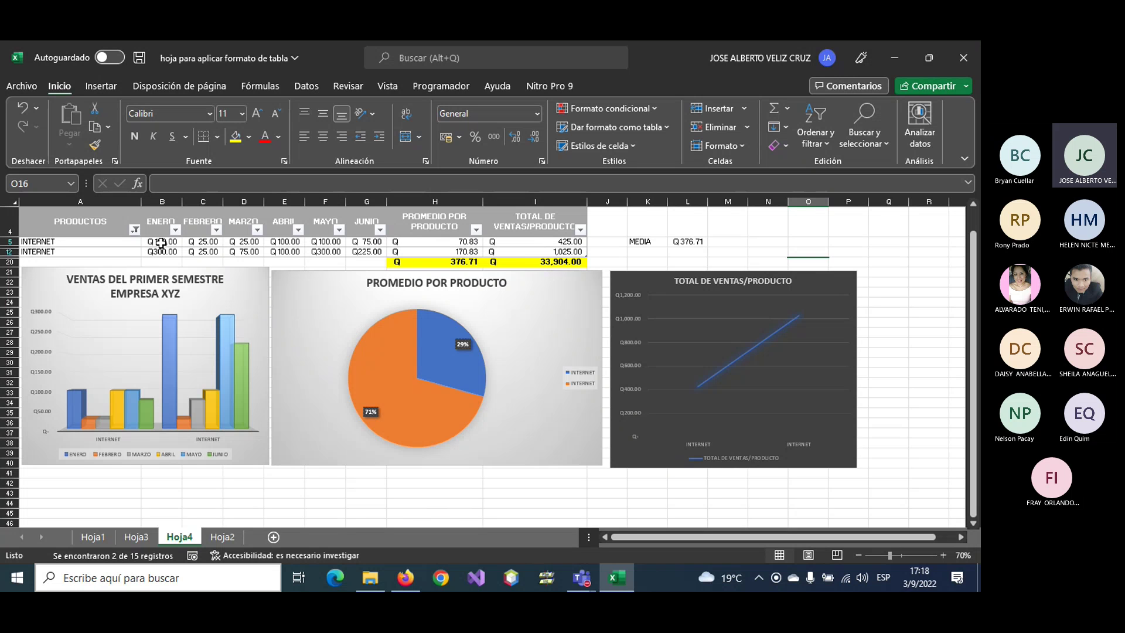
pyautogui.click(134, 230)
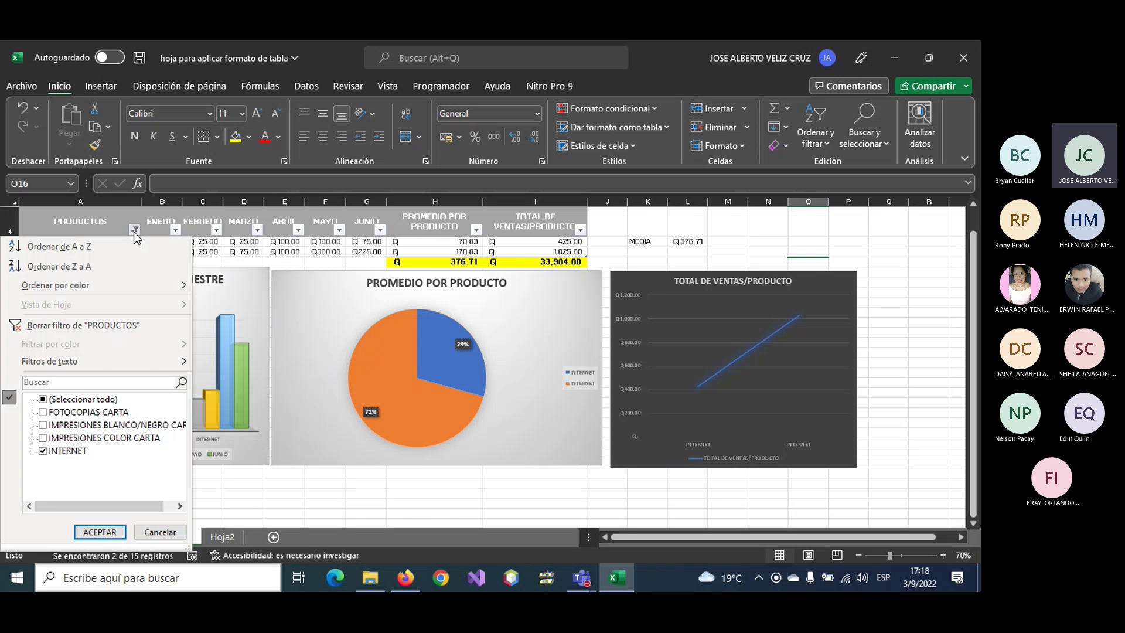
pyautogui.click(43, 399)
pyautogui.click(94, 532)
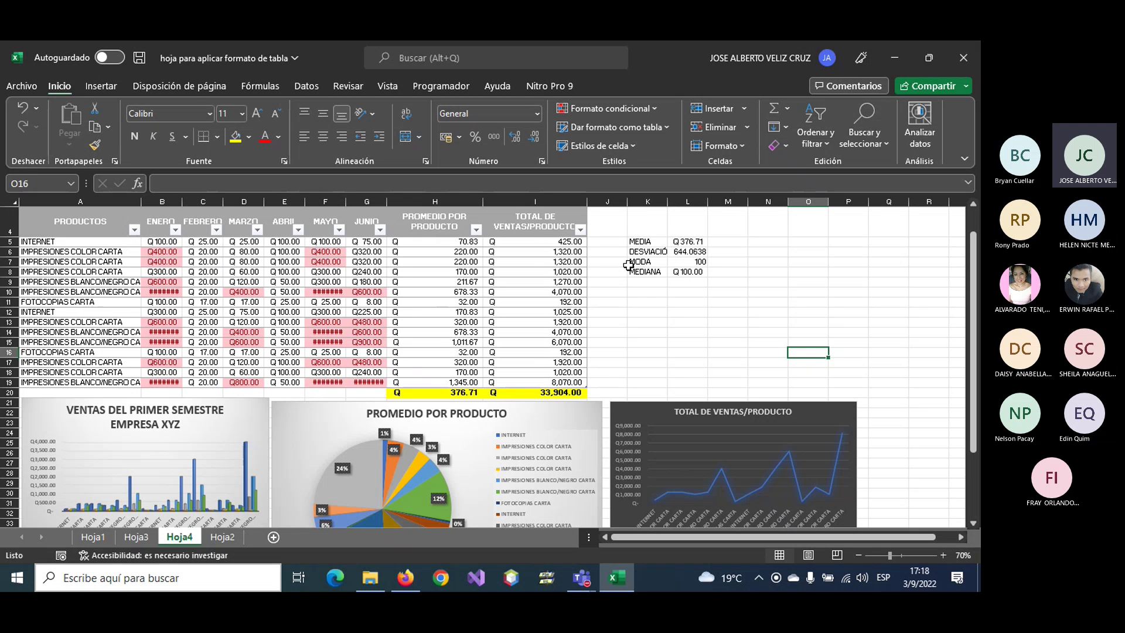
# - In K10, start a formula referencing B5:G5
pyautogui.click(644, 293)
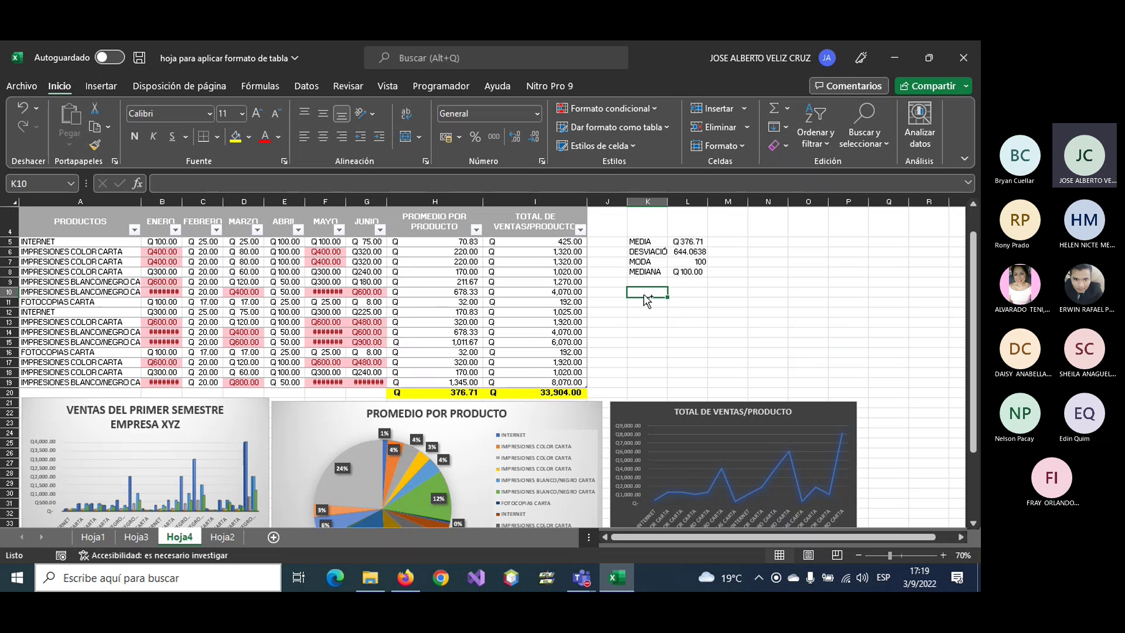
pyautogui.keyDown('ctrl'); pyautogui.scroll(3, 644, 298); pyautogui.keyUp('ctrl')
pyautogui.keyDown('ctrl'); pyautogui.scroll(-2, 821, 414); pyautogui.keyUp('ctrl')
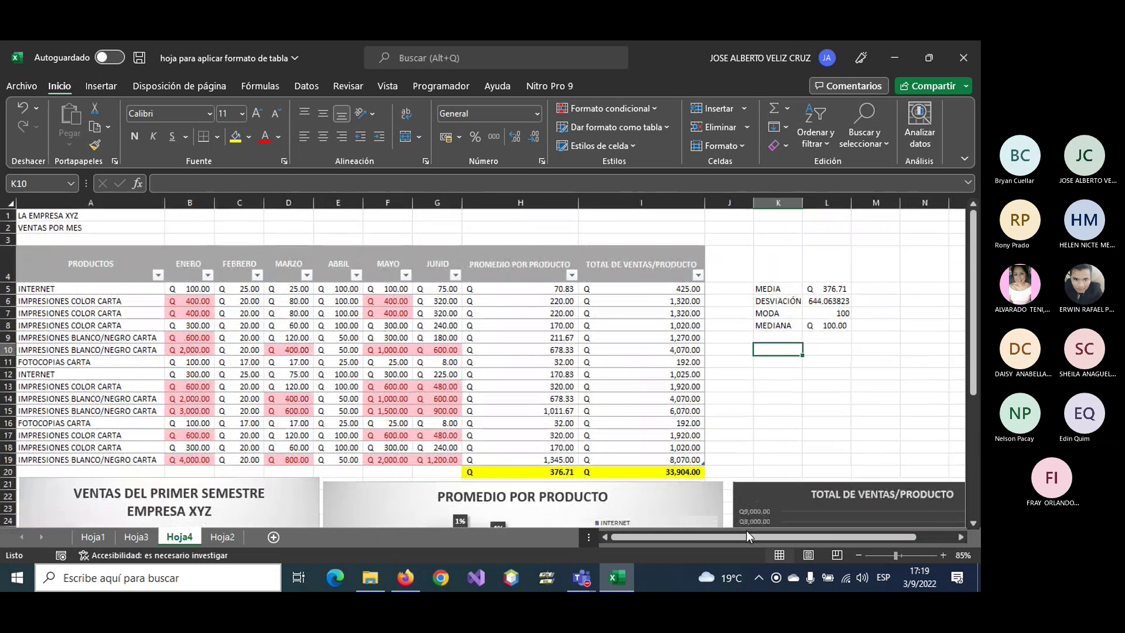
pyautogui.write('=')
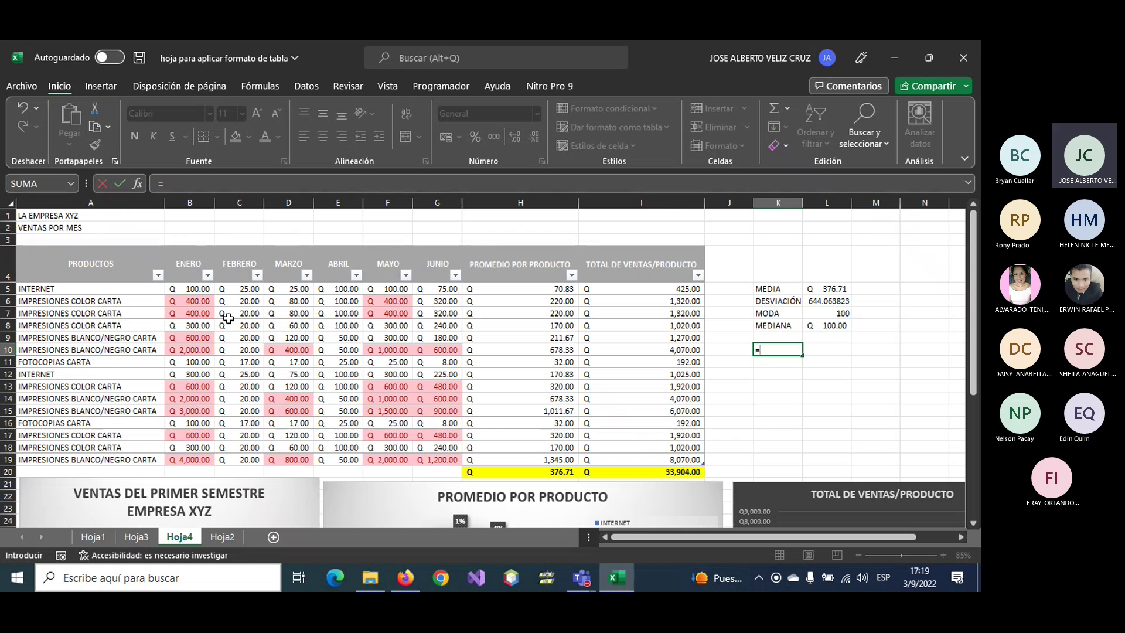
pyautogui.click(197, 290)
pyautogui.moveTo(197, 290); pyautogui.dragTo(435, 293)
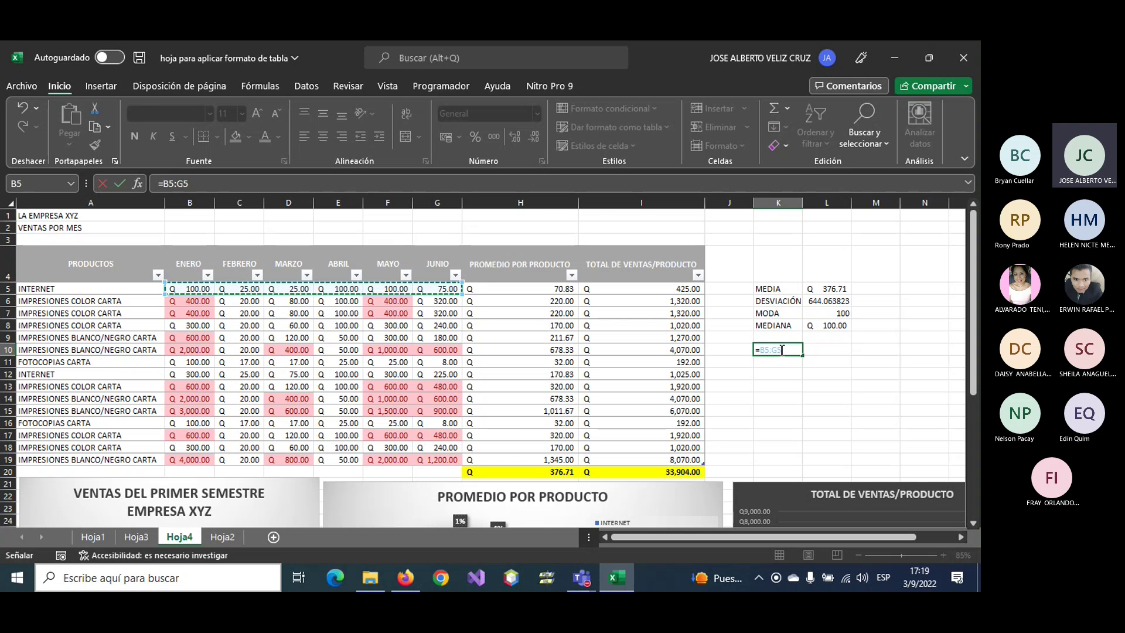
# - Commit the K10 entry, then clear its contents again
pyautogui.click(764, 347)
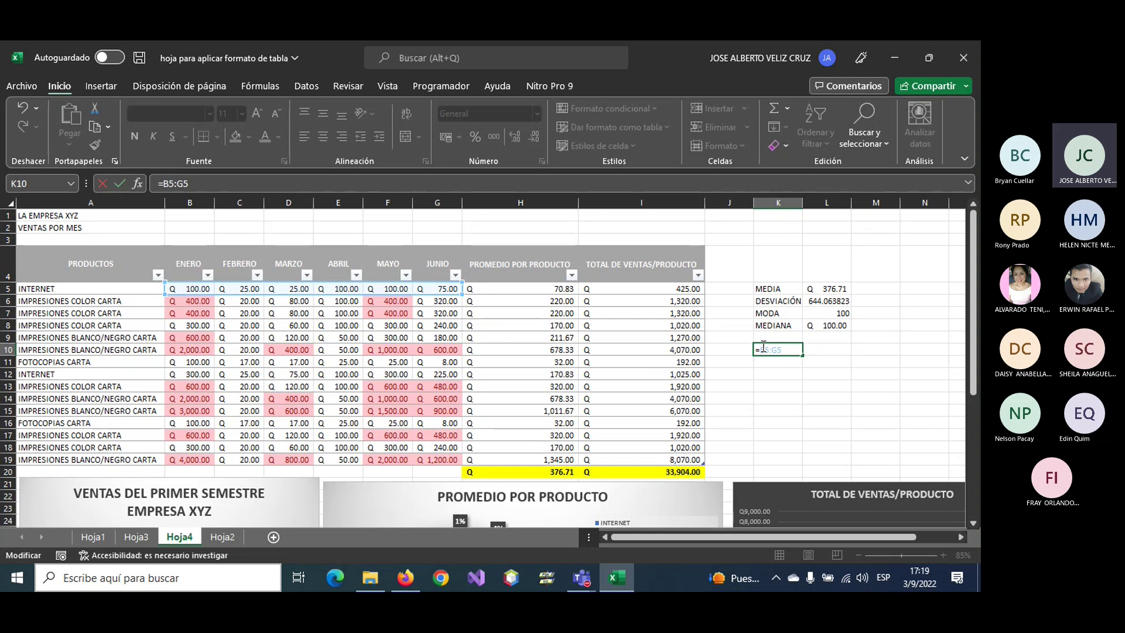
pyautogui.press('BackSpace')
pyautogui.press('Return')
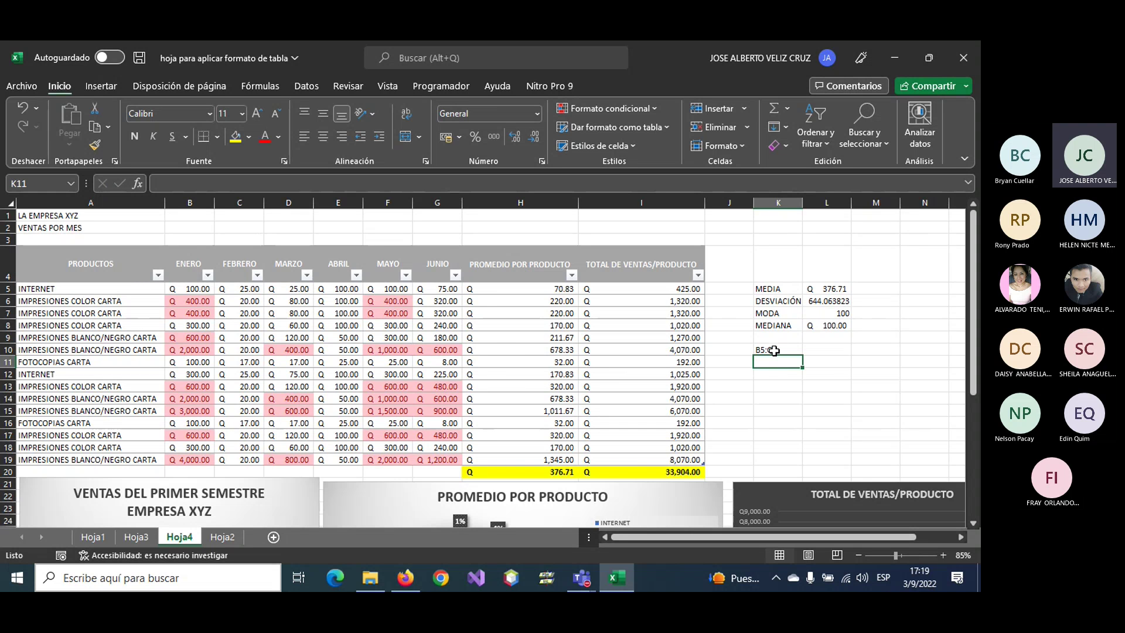
pyautogui.click(775, 349)
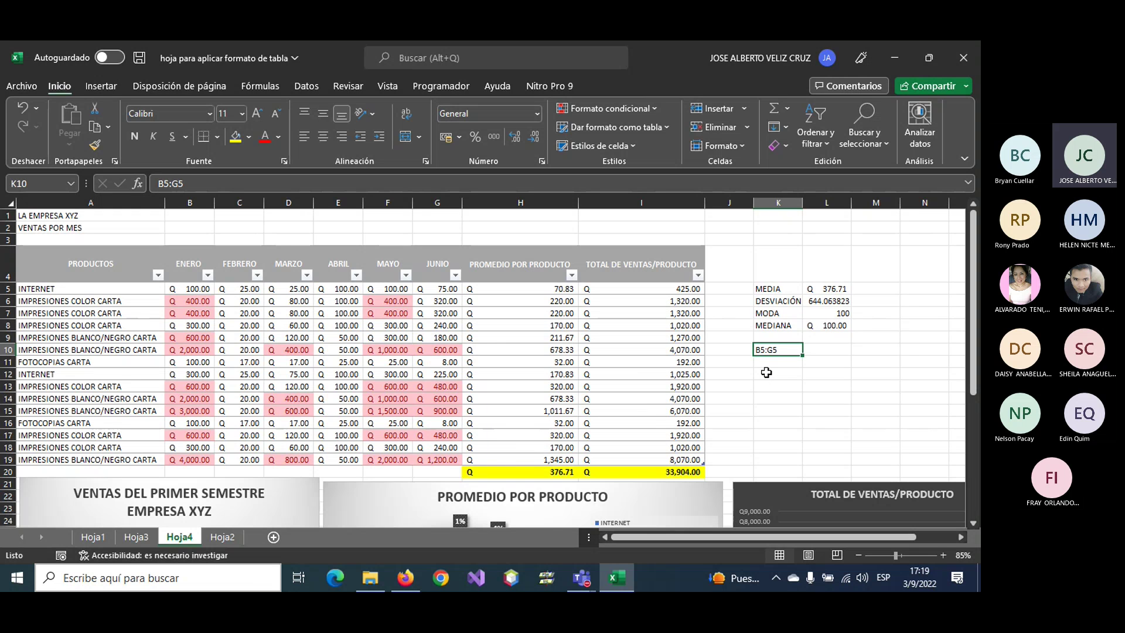
pyautogui.press('Delete')
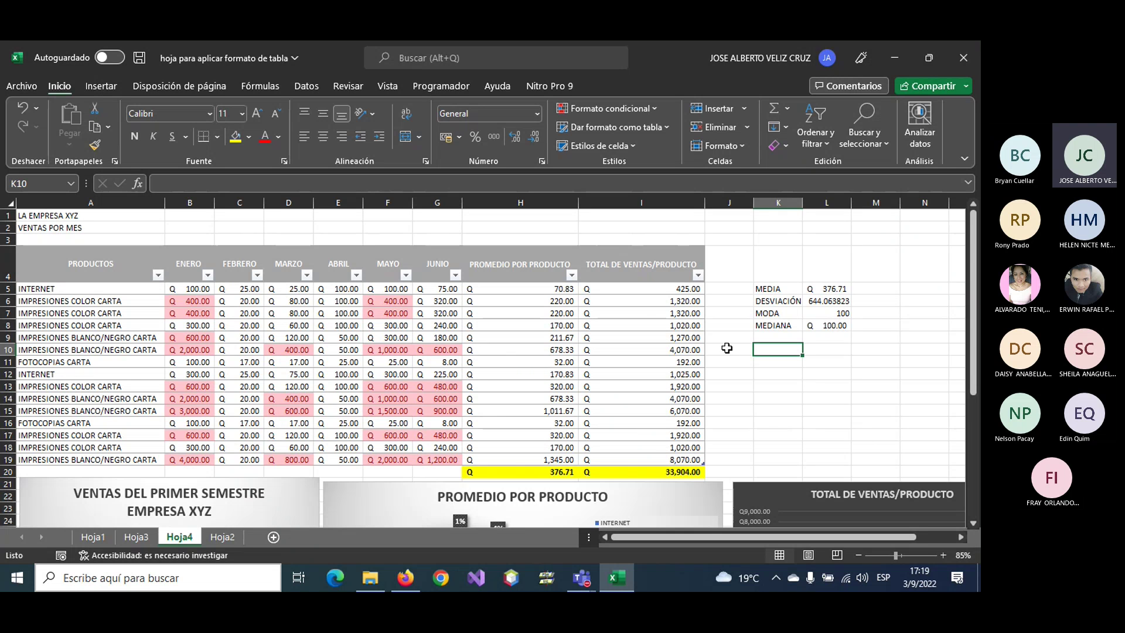
pyautogui.write('=')
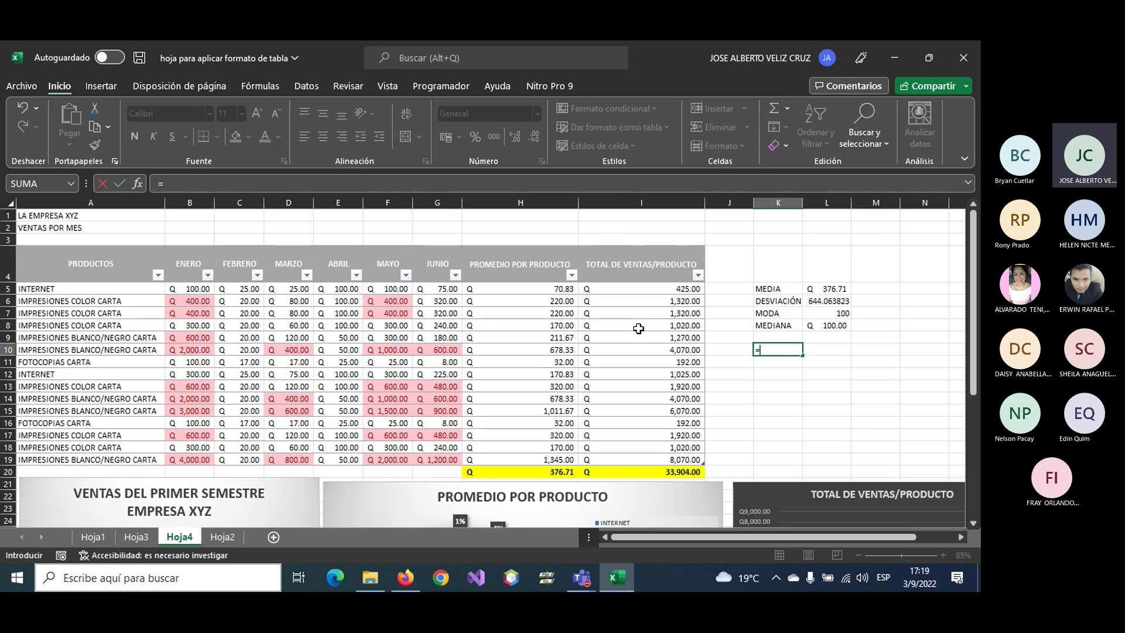
pyautogui.write('SI')
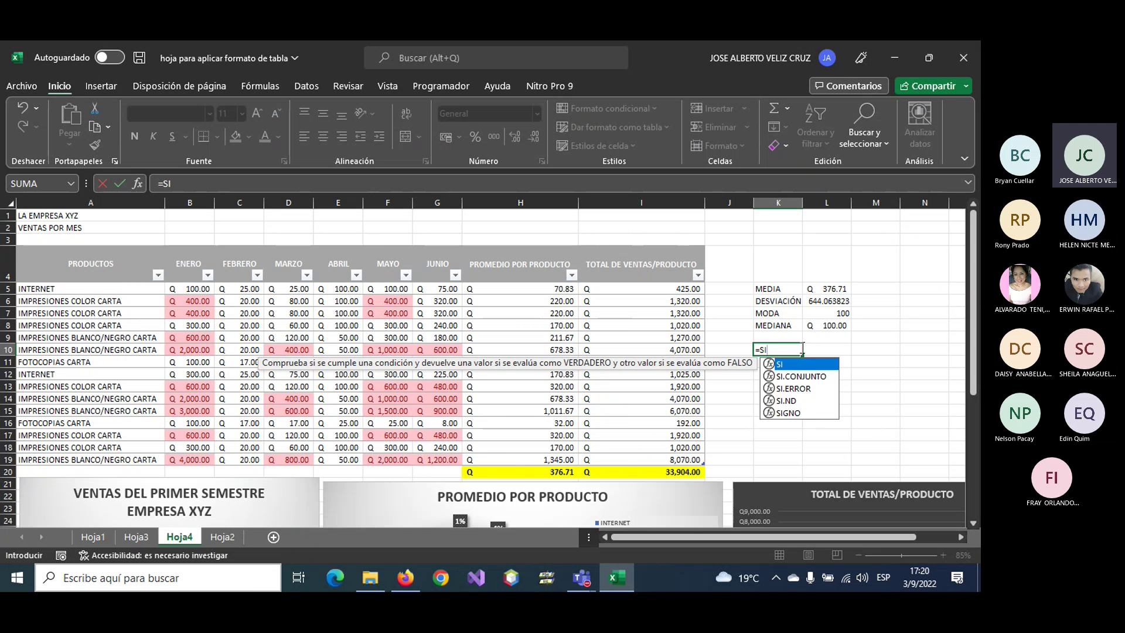
pyautogui.write('(')
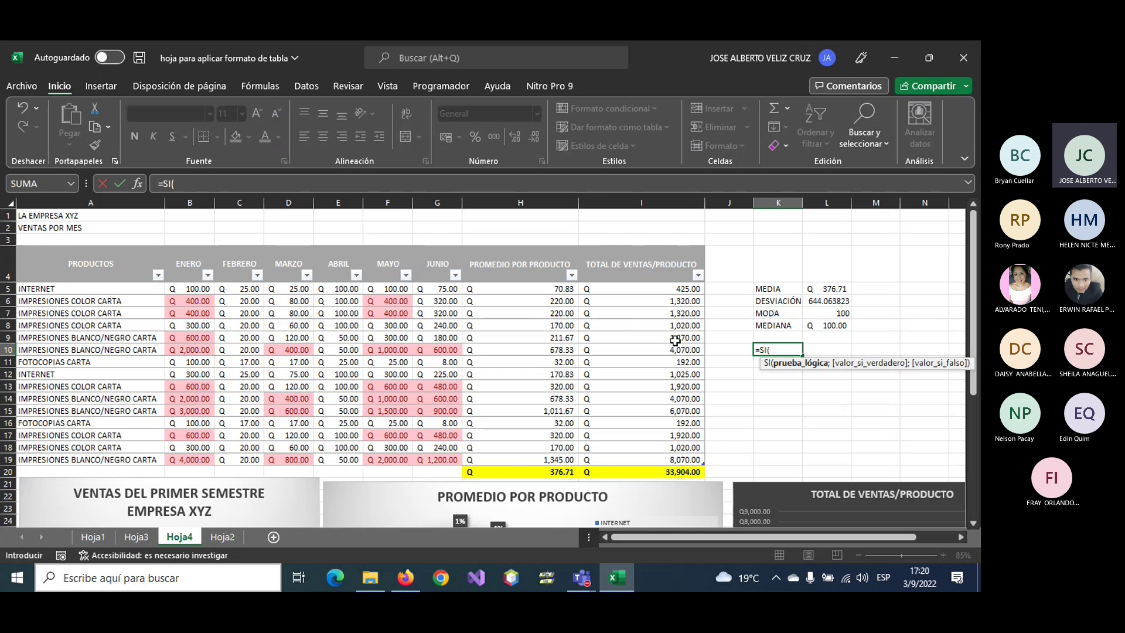
pyautogui.press('Escape')
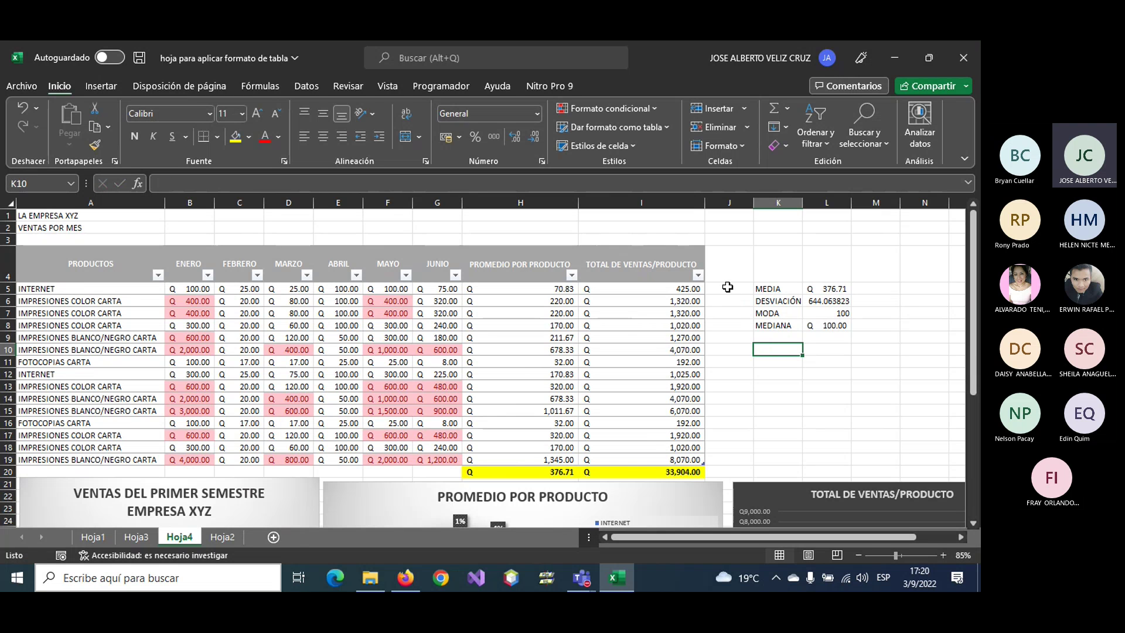
# - In J5, enter =SI( testing the row's ENERO sale > $H$20, followed by a semicolon
pyautogui.click(729, 290)
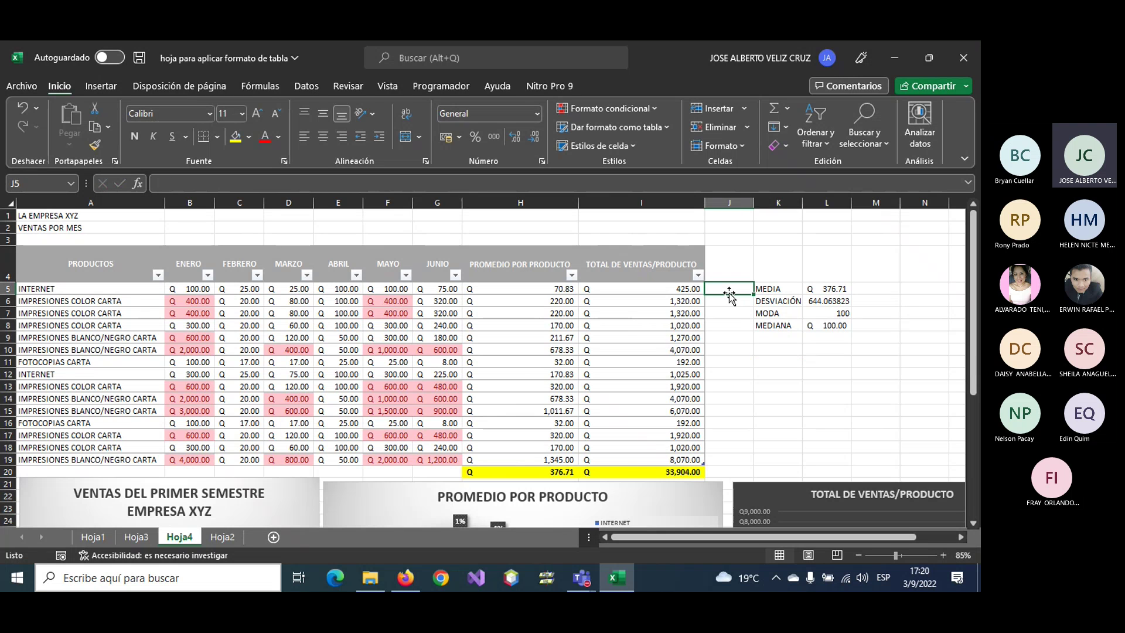
pyautogui.write('=SI')
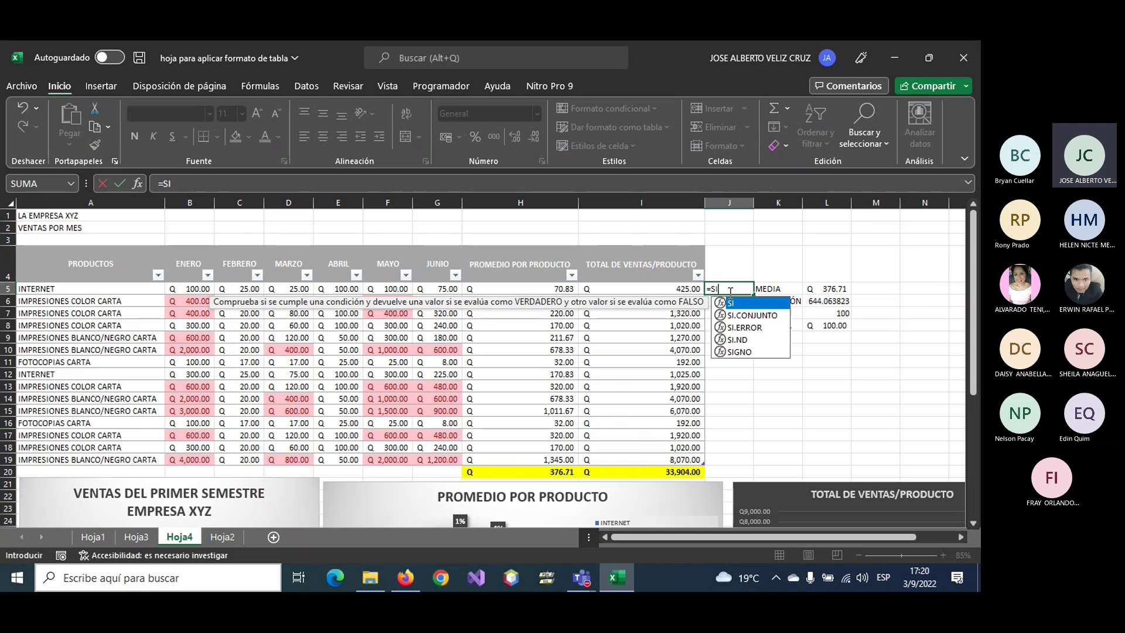
pyautogui.write('(')
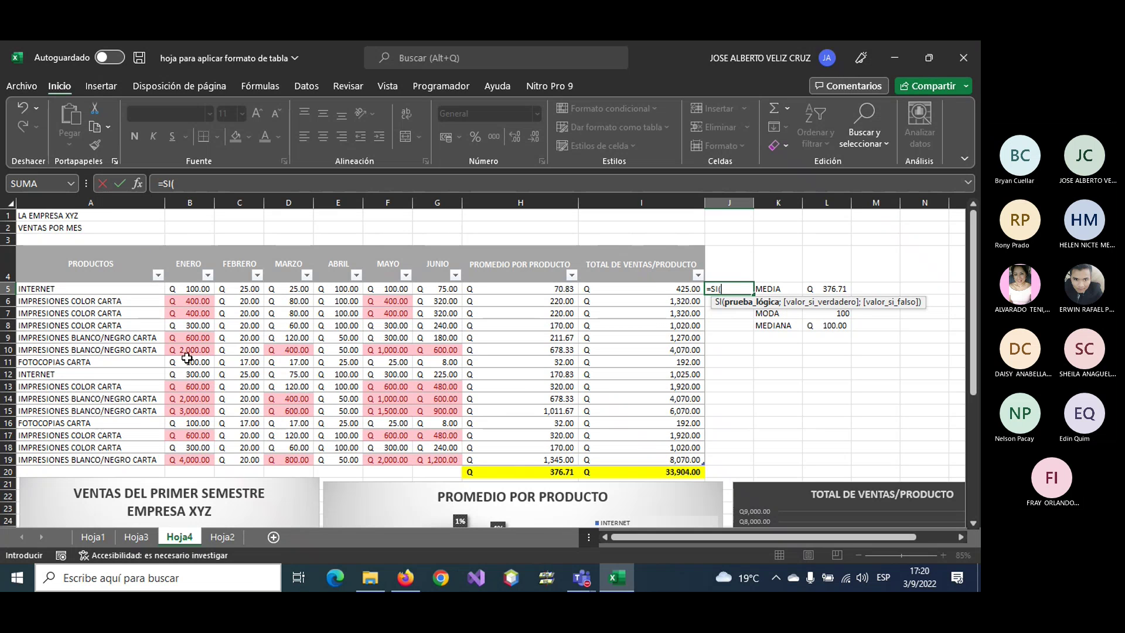
pyautogui.click(181, 289)
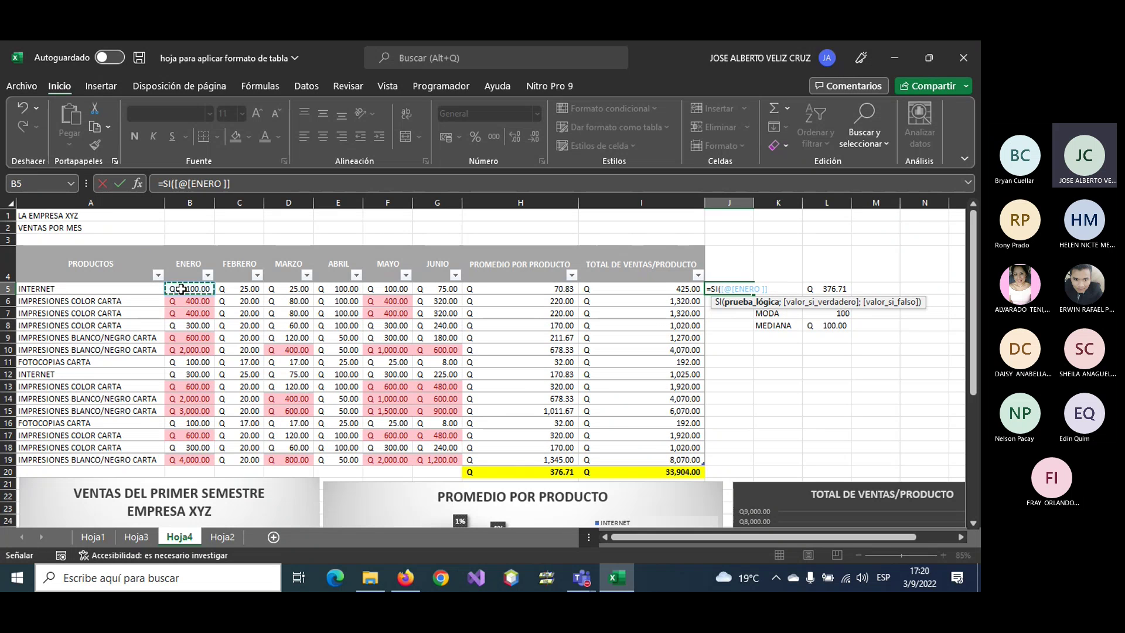
pyautogui.write('>')
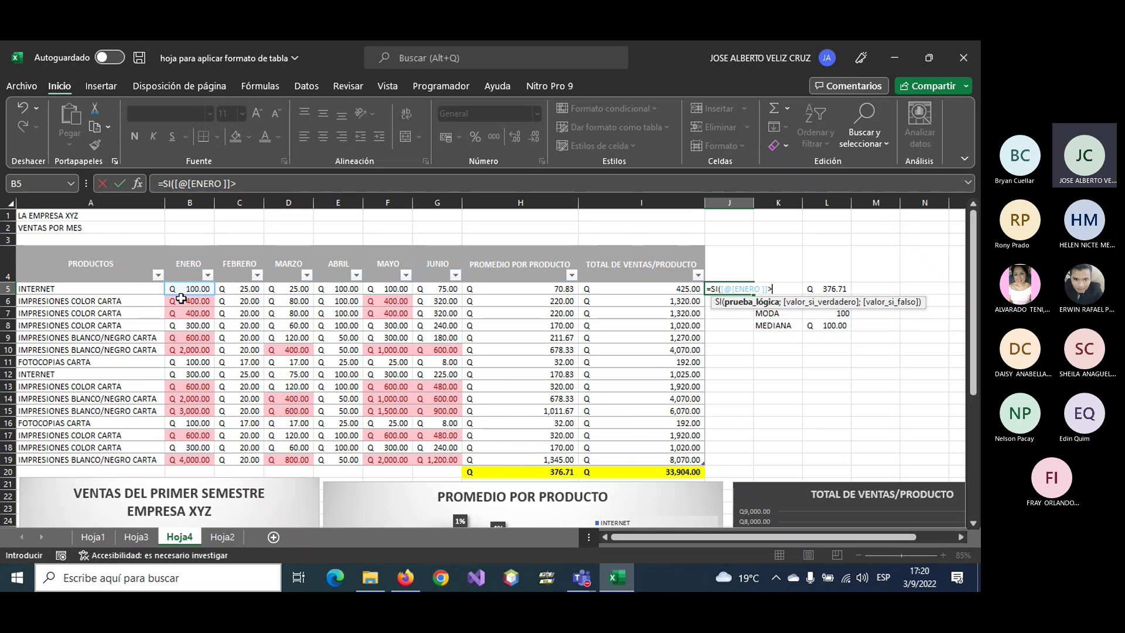
pyautogui.click(502, 474)
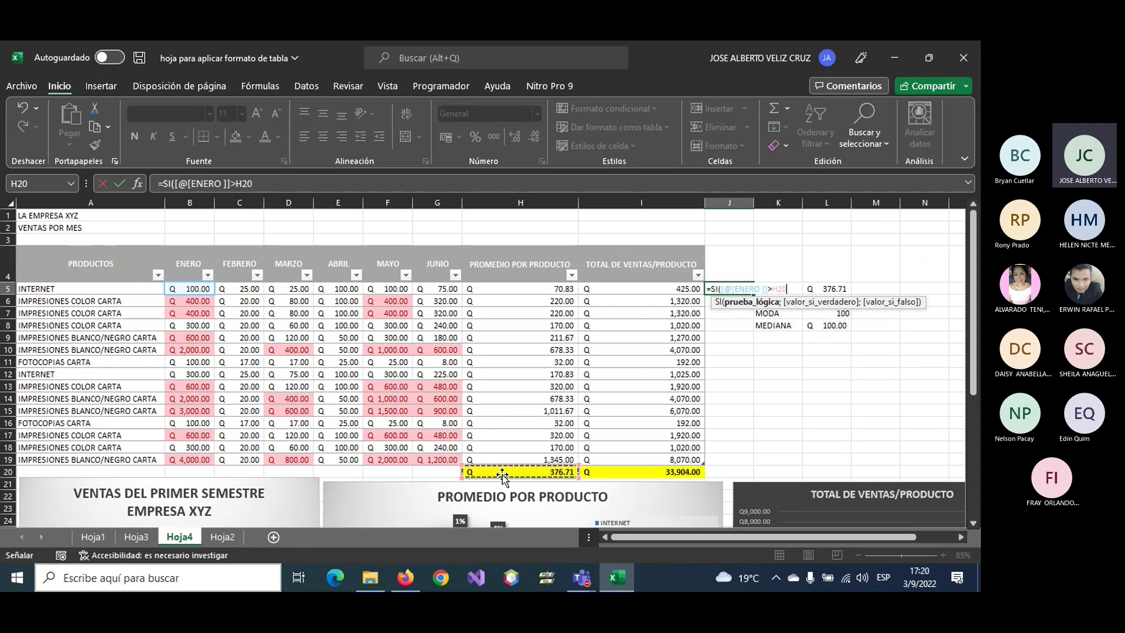
pyautogui.click(772, 288)
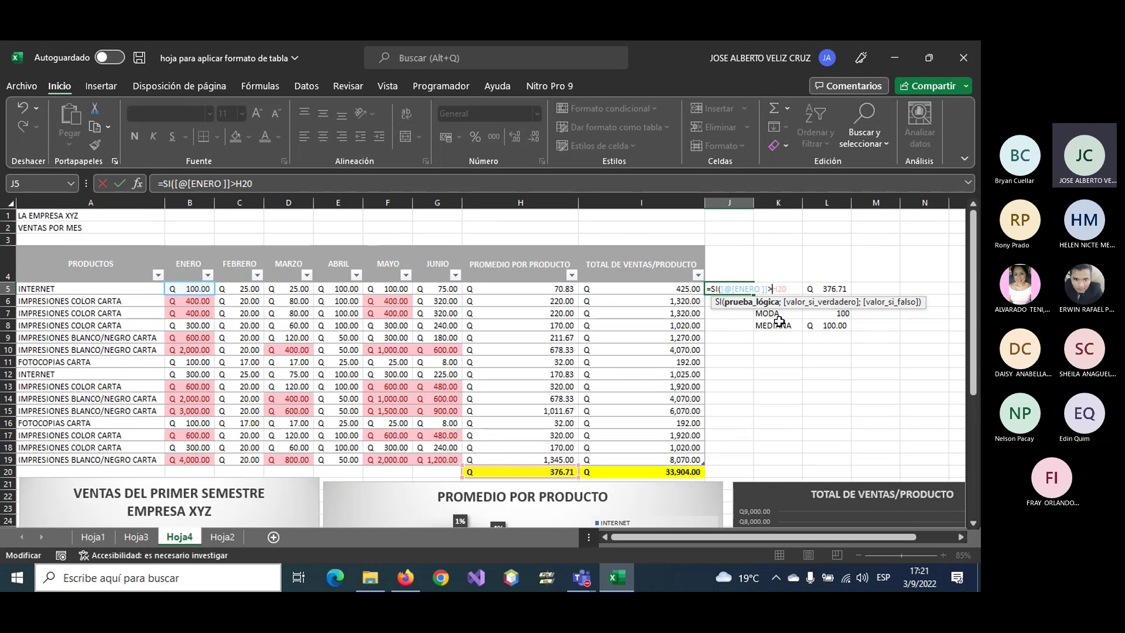
pyautogui.write('$H')
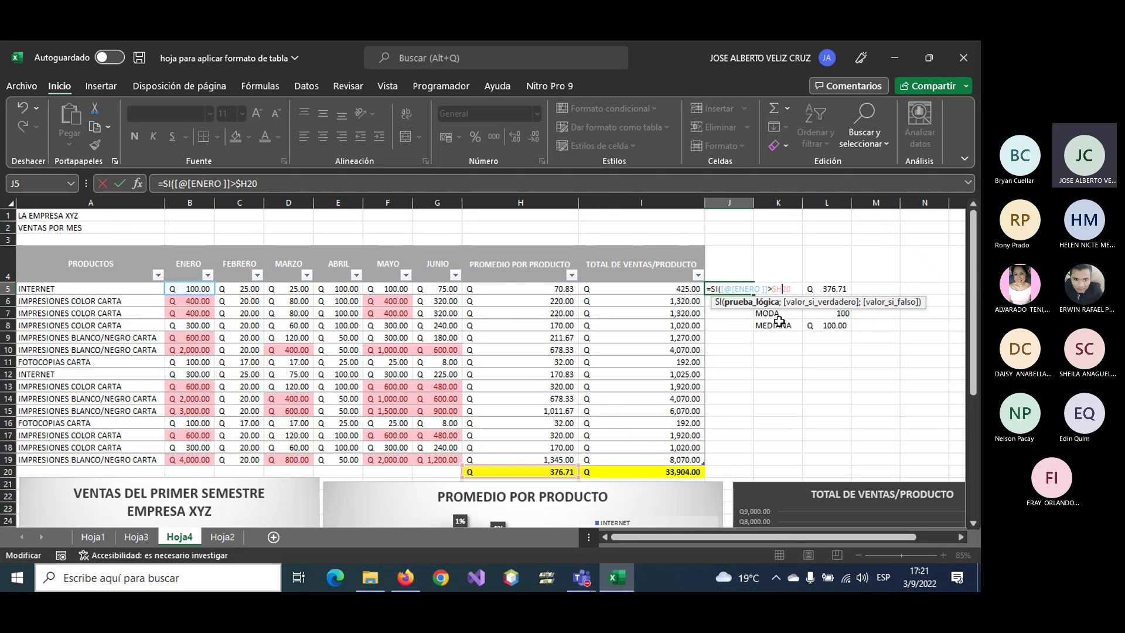
pyautogui.write('$')
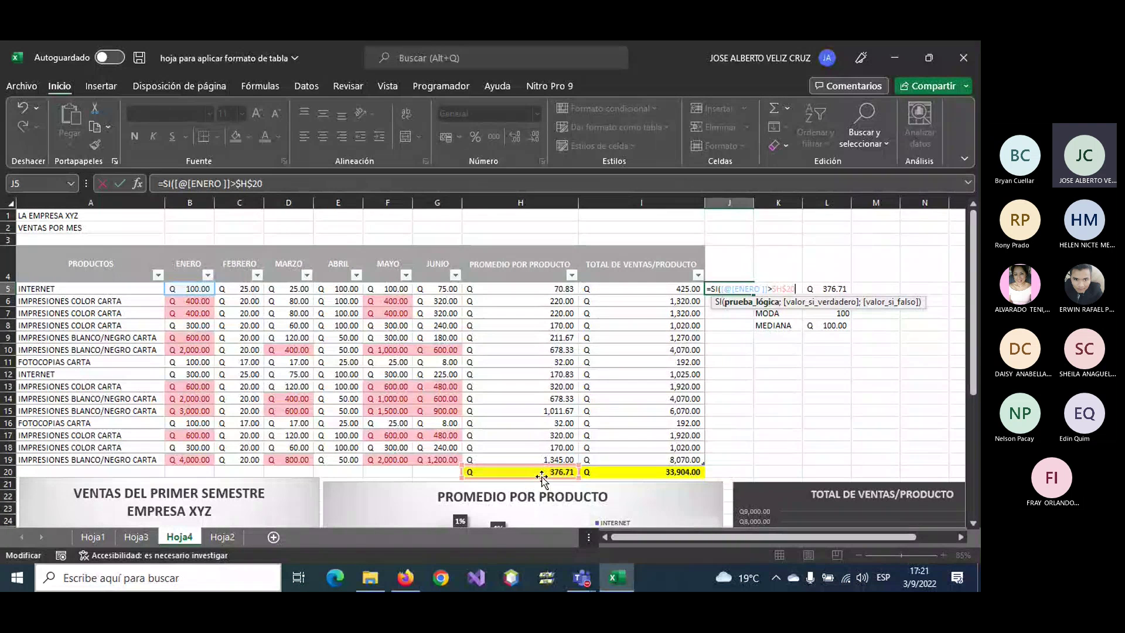
pyautogui.write(';')
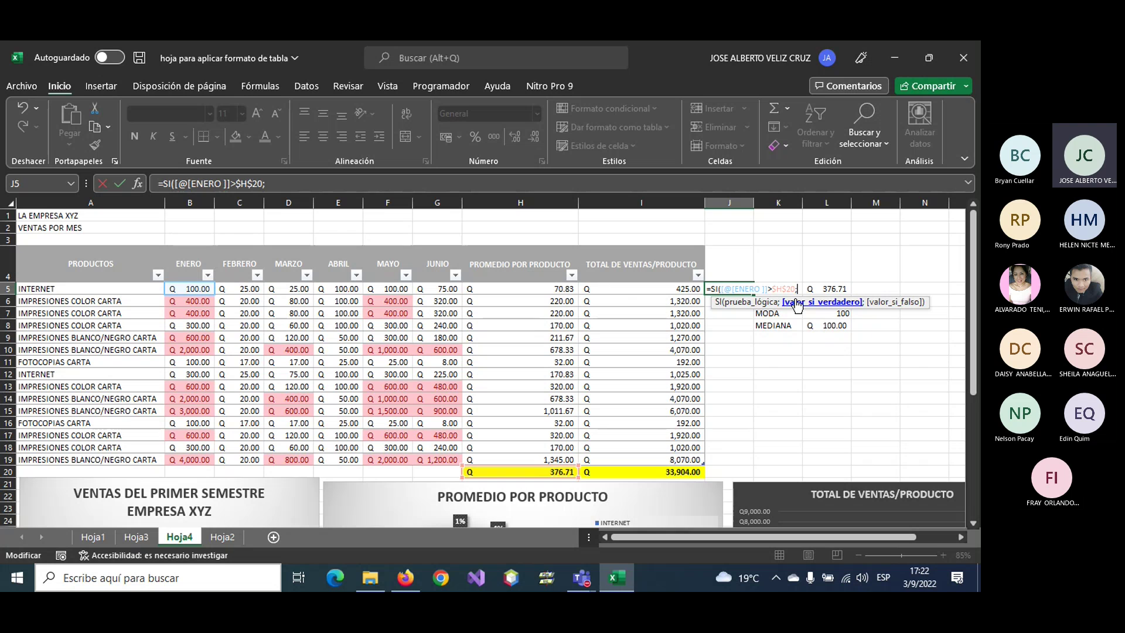
# - Finish the J5 formula with "MAYOR AL PROMEDIO";"MENOR AL PROMEDIO" and fill Columna1
pyautogui.write('""')
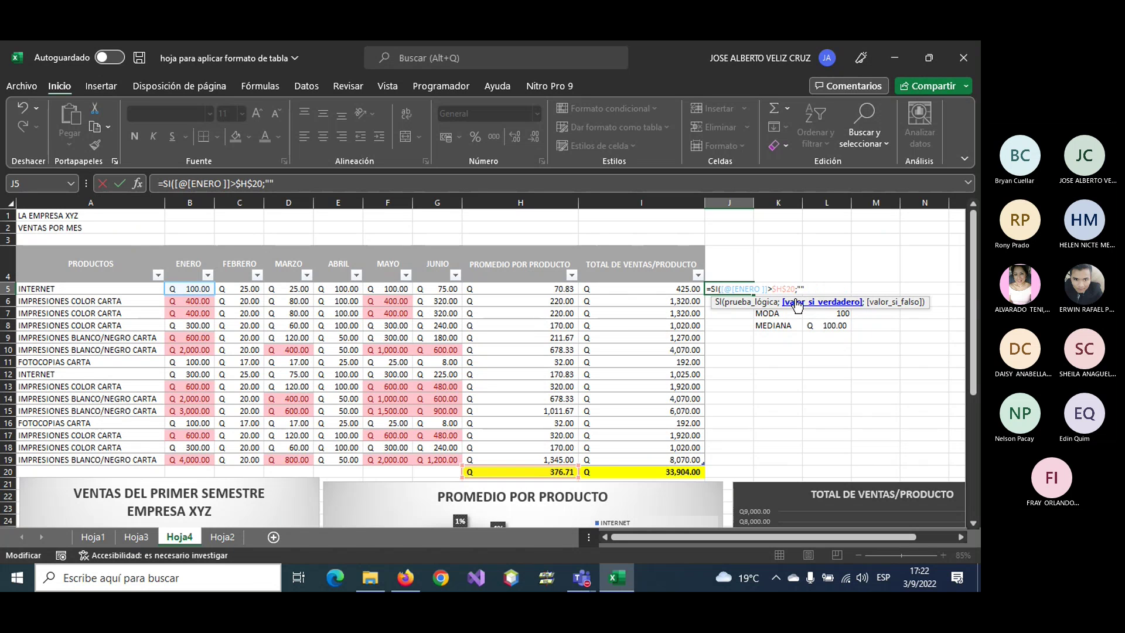
pyautogui.press('Left')
pyautogui.write('mayor')
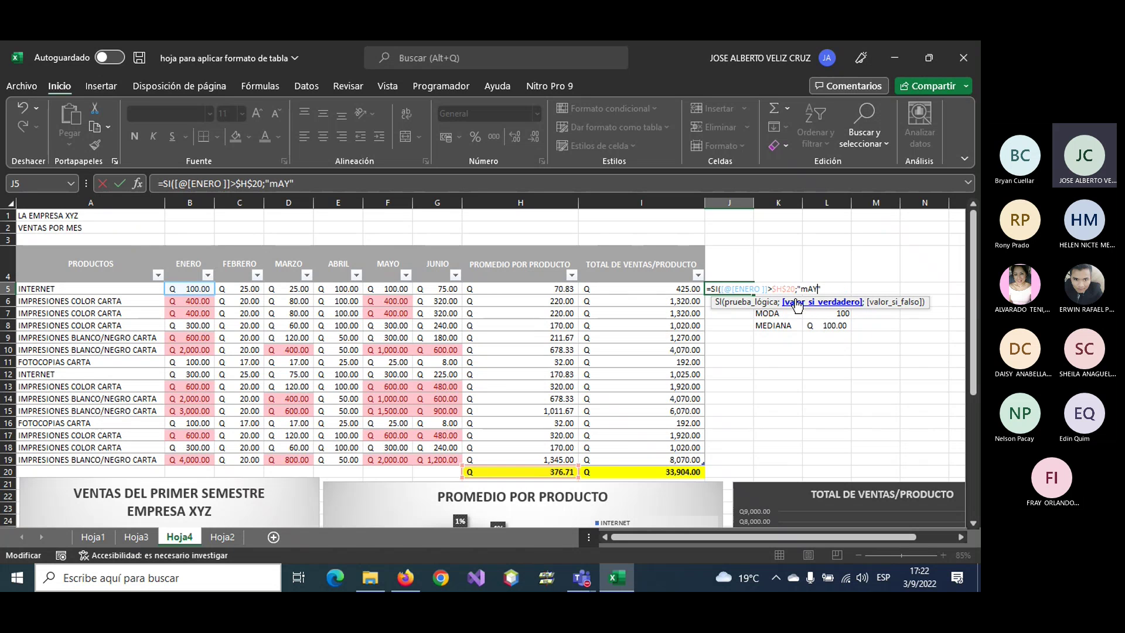
pyautogui.press('BackSpace')
pyautogui.press('BackSpace')
pyautogui.press('BackSpace')
pyautogui.write('MAYOR AL')
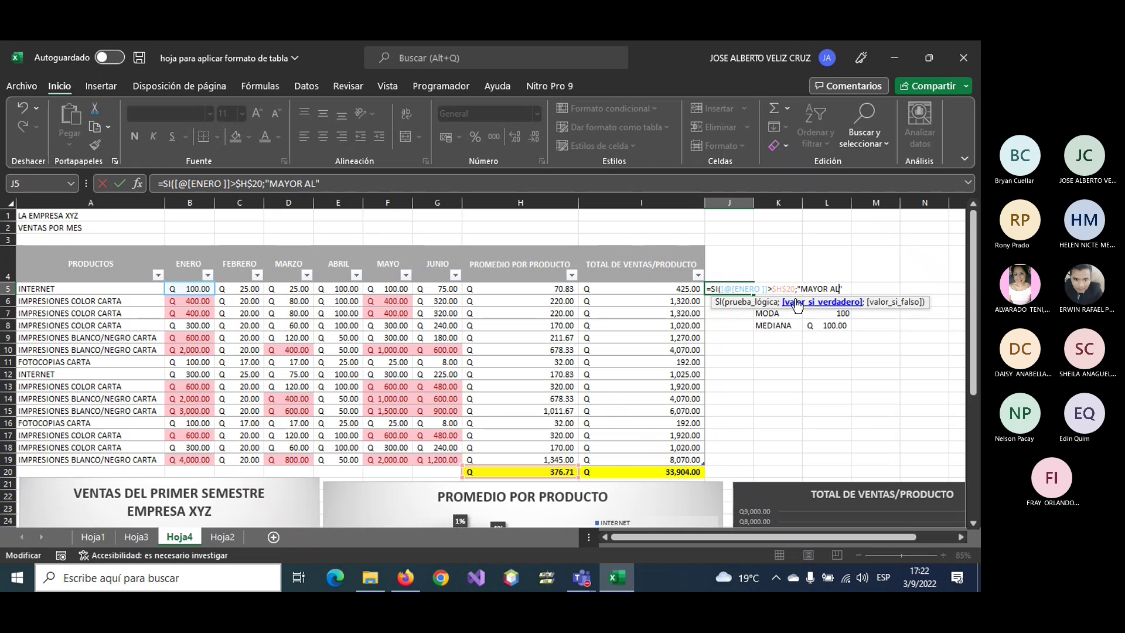
pyautogui.write(' PROMEDIO')
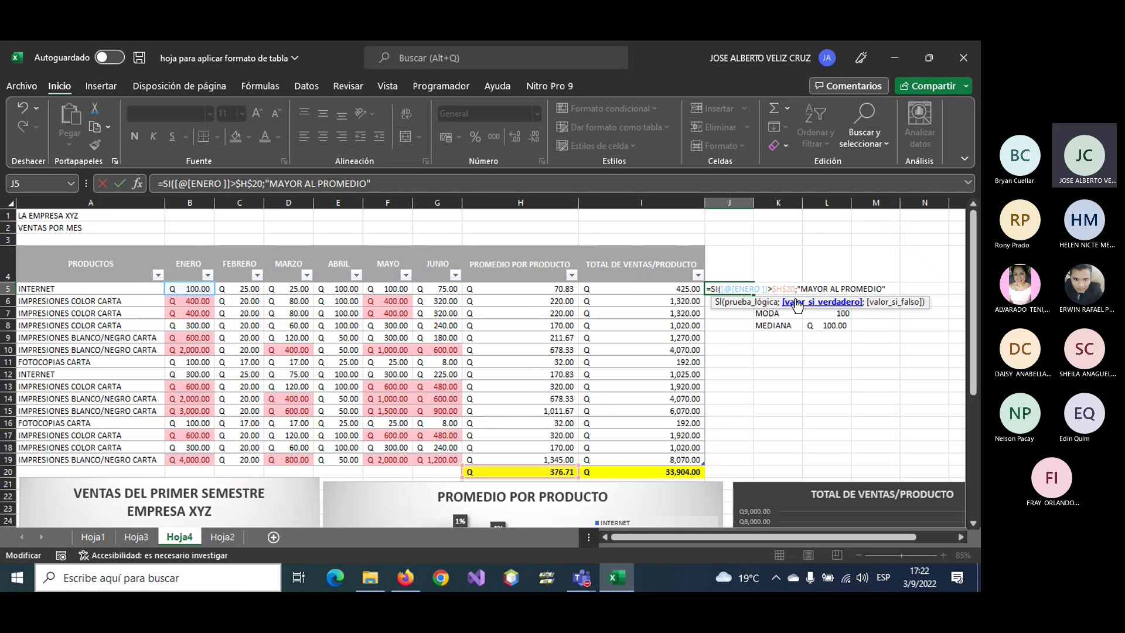
pyautogui.press('Right')
pyautogui.write(';"')
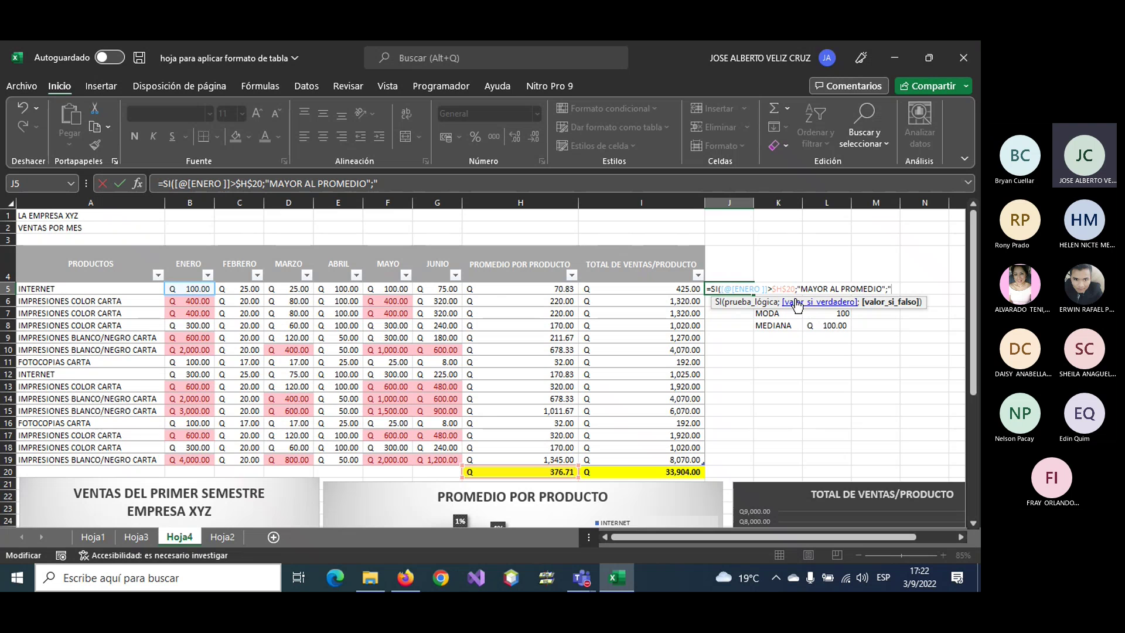
pyautogui.write('M')
pyautogui.write('ENOR AL PROMEDI')
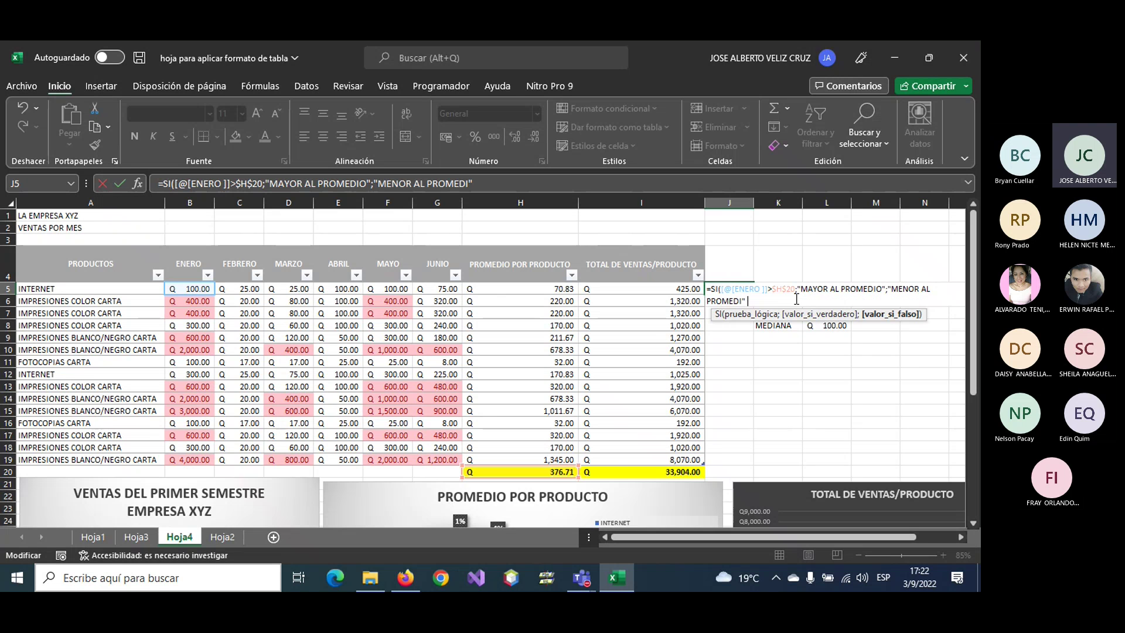
pyautogui.write('O")')
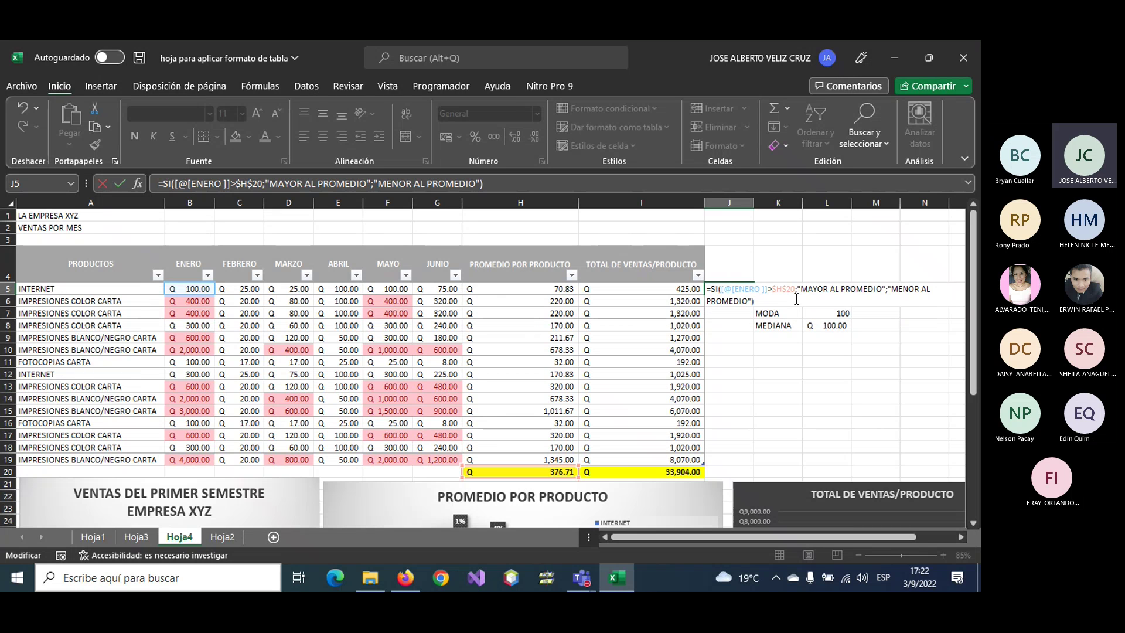
pyautogui.press('Return')
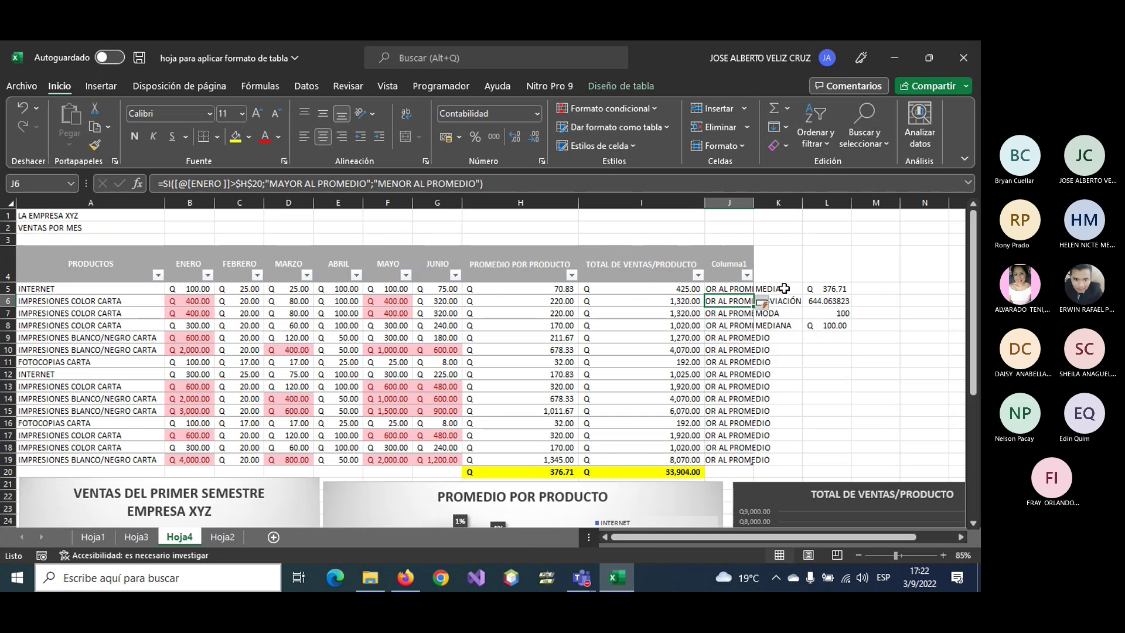
# - Move the statistics block from K5:L8 to M6:N9, then check the Columna1 formulas
pyautogui.moveTo(780, 289)
pyautogui.mouseDown()
pyautogui.moveTo(838, 325)
pyautogui.moveTo(911, 341)
pyautogui.mouseUp()
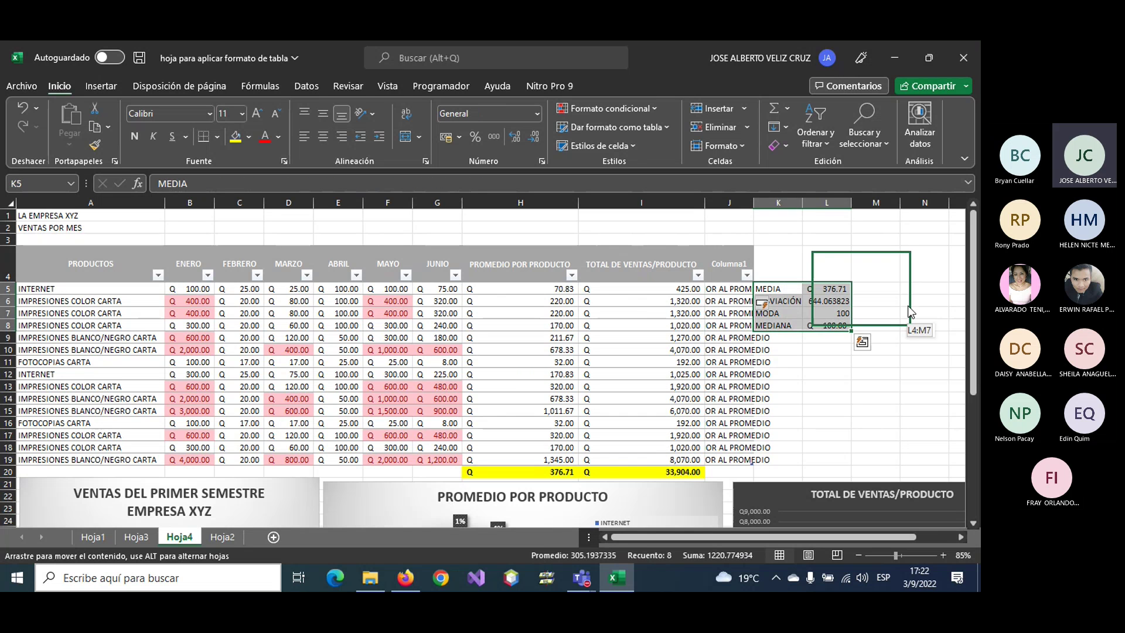
pyautogui.click(875, 397)
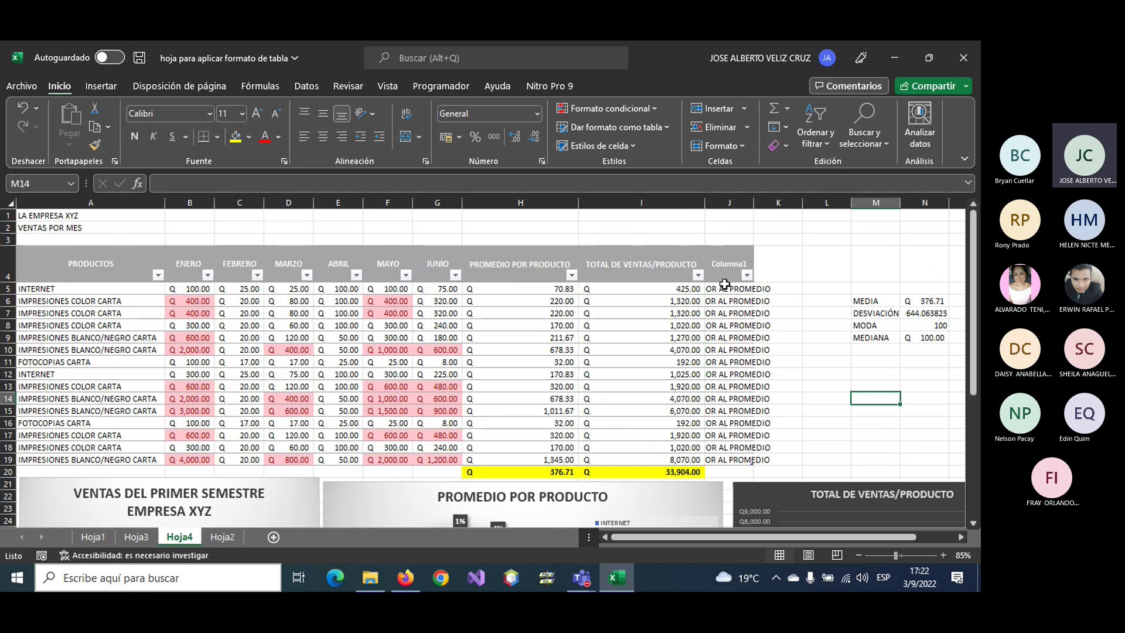
pyautogui.click(727, 261)
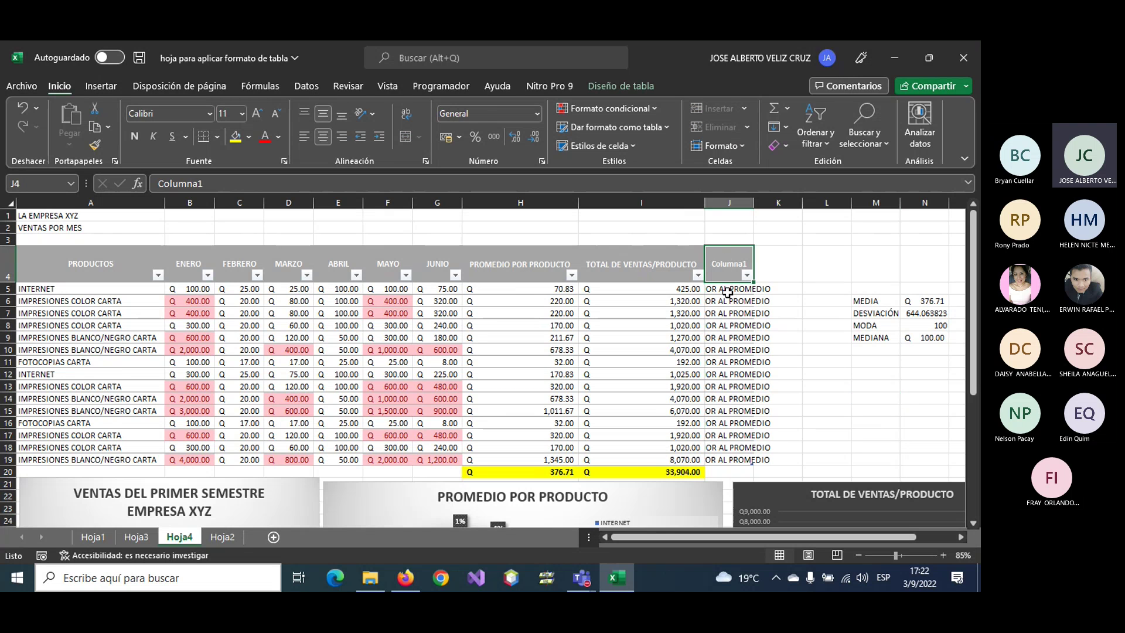
pyautogui.click(728, 288)
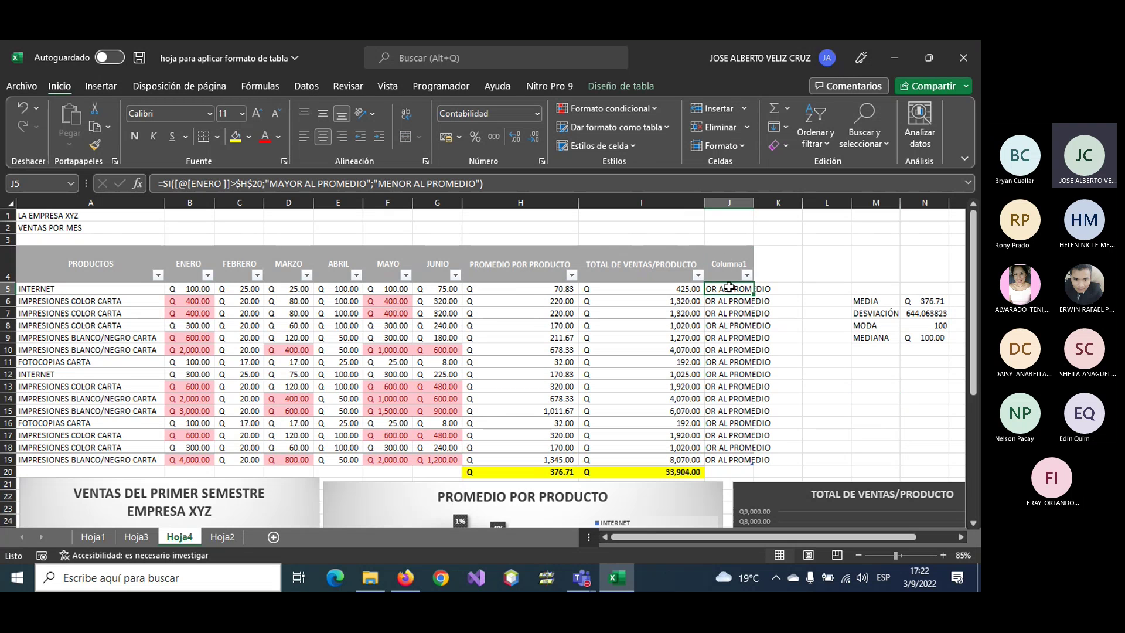
pyautogui.press('Down')
pyautogui.press('Down')
pyautogui.press('Down')
pyautogui.press('Down')
pyautogui.press('Down')
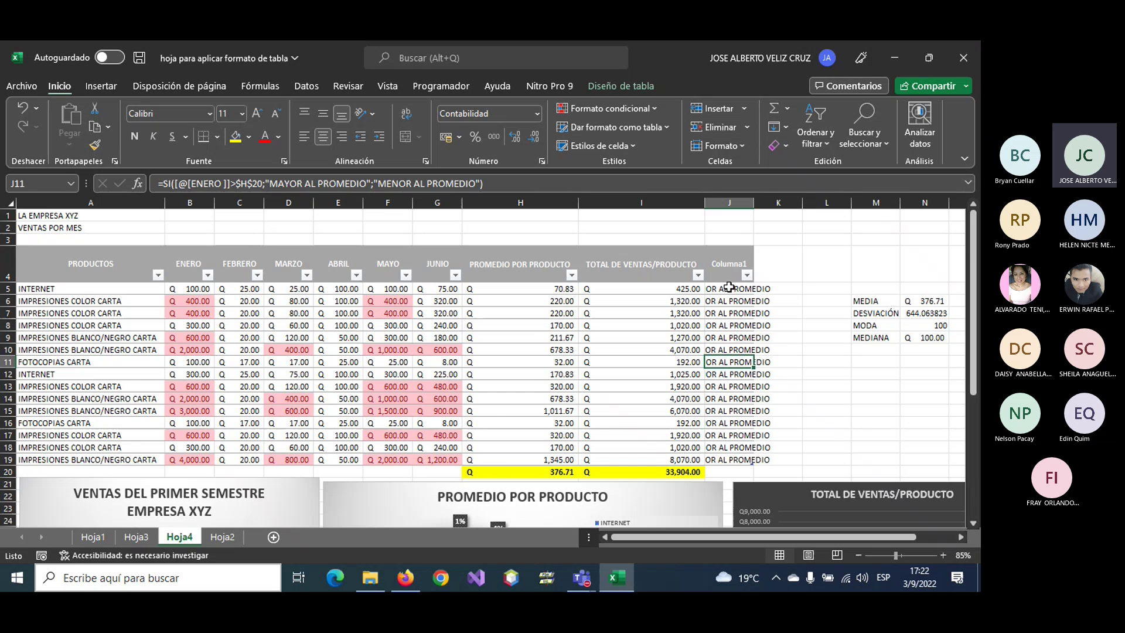
# - Left-align the MAYOR/MENOR AL PROMEDIO labels in column J
pyautogui.moveTo(728, 287); pyautogui.dragTo(738, 460)
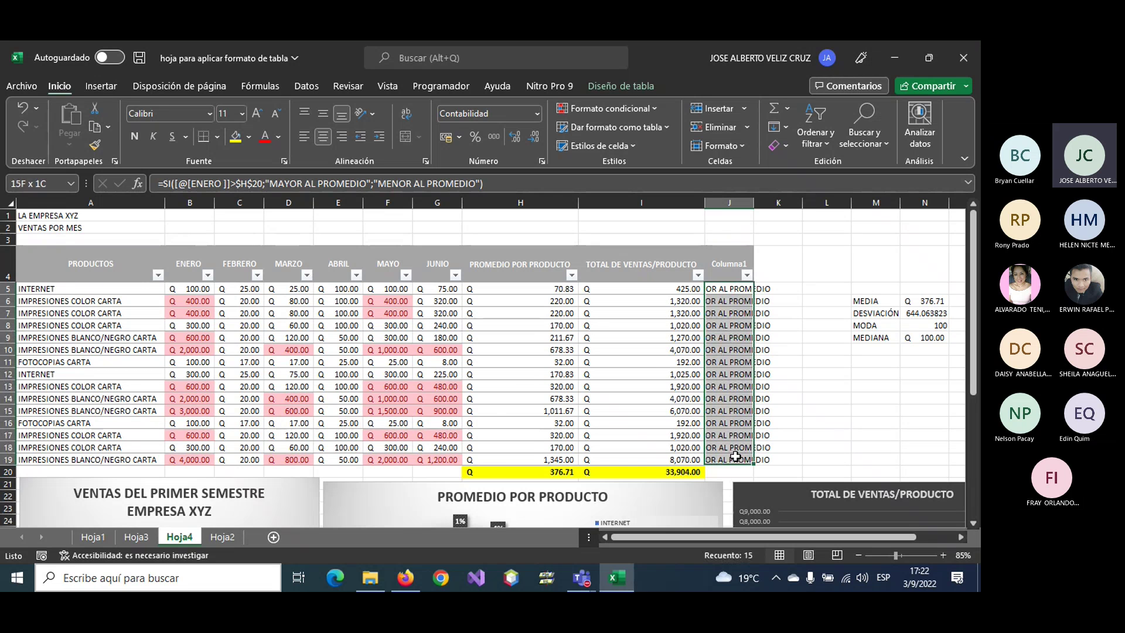
pyautogui.click(304, 136)
pyautogui.click(730, 313)
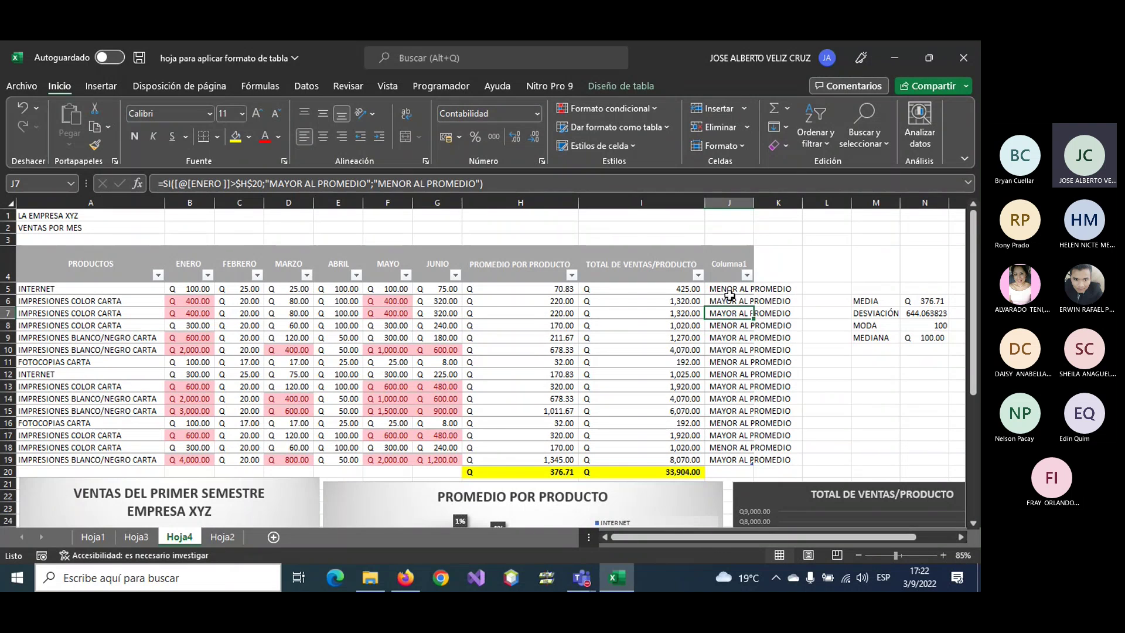
# - Compare the labels in J5 and J8 with the ENERO values in B5:B7
pyautogui.click(731, 326)
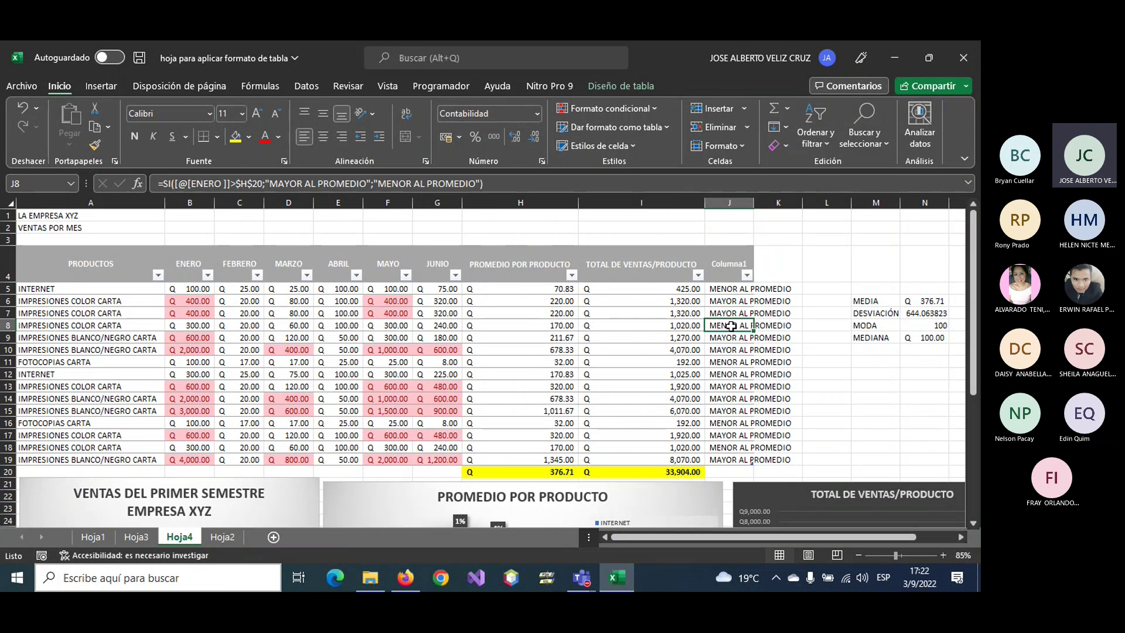
pyautogui.click(731, 291)
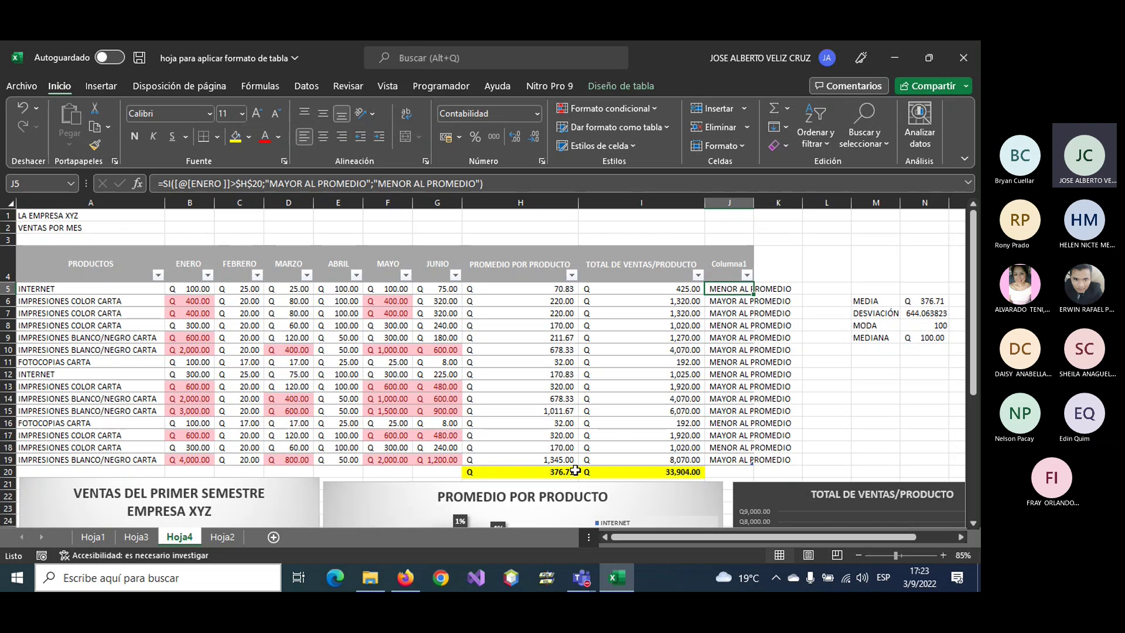
pyautogui.click(185, 289)
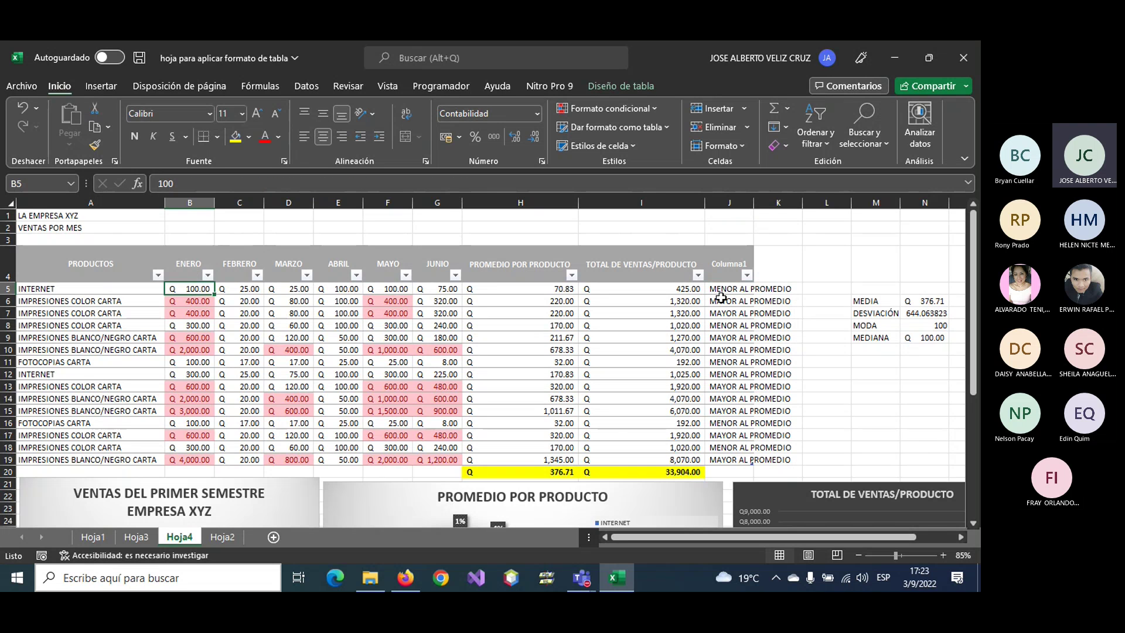
pyautogui.moveTo(721, 297); pyautogui.dragTo(720, 313)
pyautogui.moveTo(187, 300); pyautogui.dragTo(188, 317)
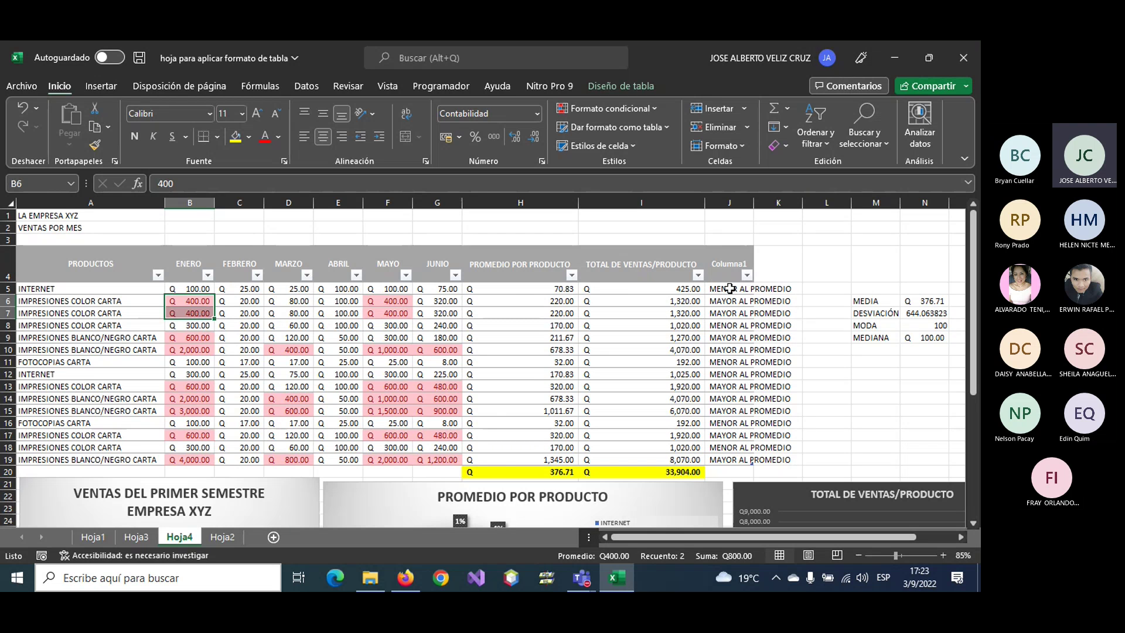
pyautogui.click(721, 289)
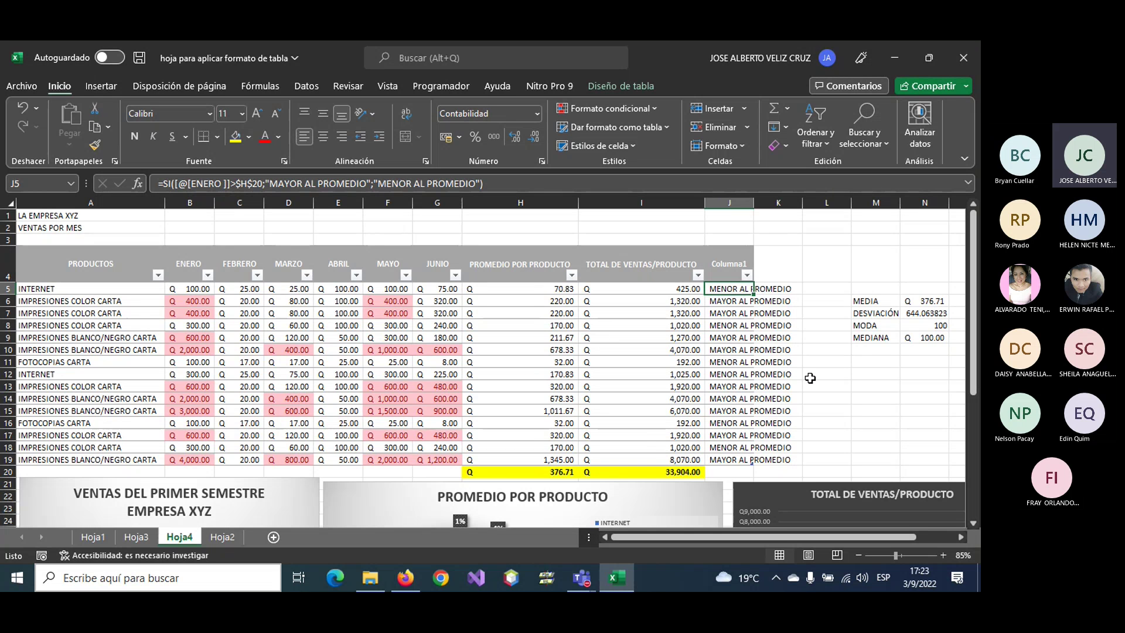
pyautogui.click(864, 363)
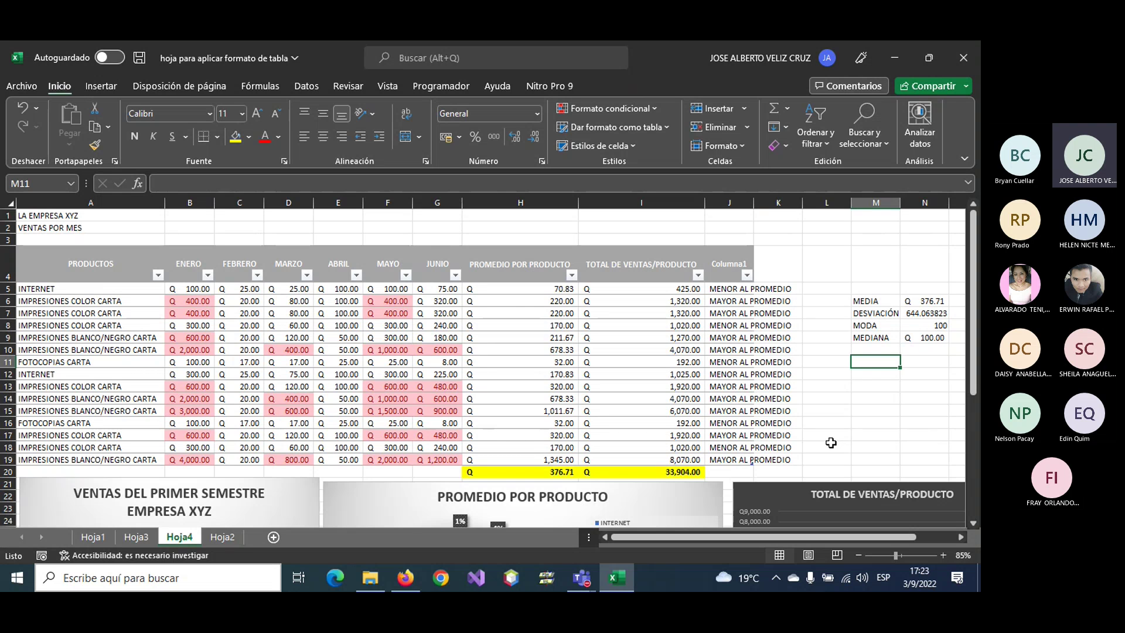
# - In M11, begin =CONTAR.SI( by choosing CONTAR.SI from the autocomplete list
pyautogui.write('=CONTA')
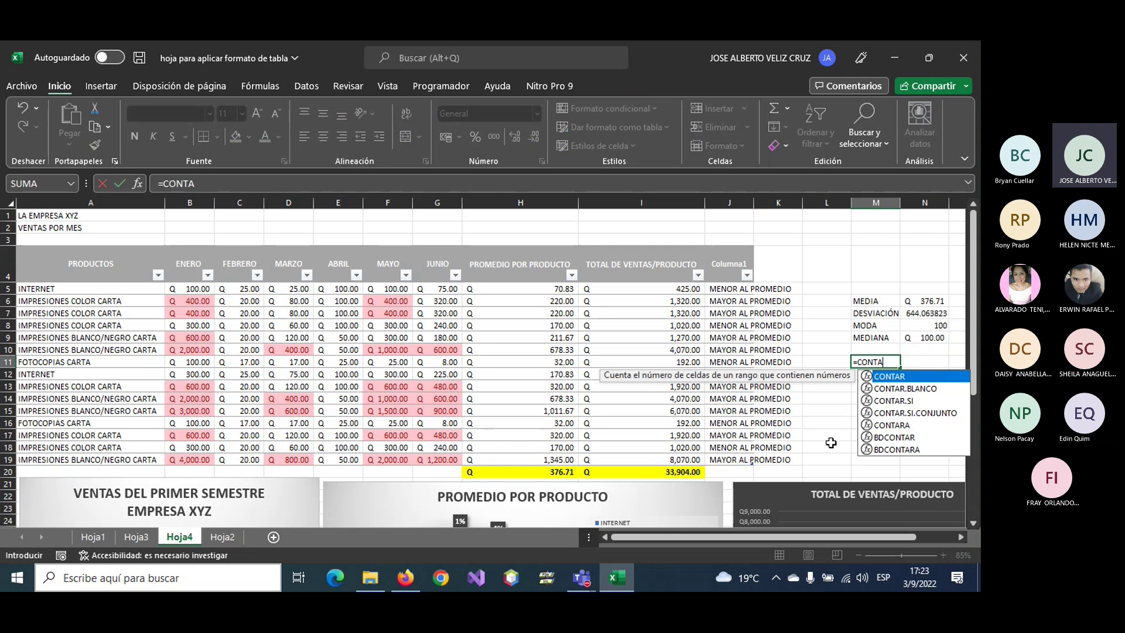
pyautogui.write('R.SI')
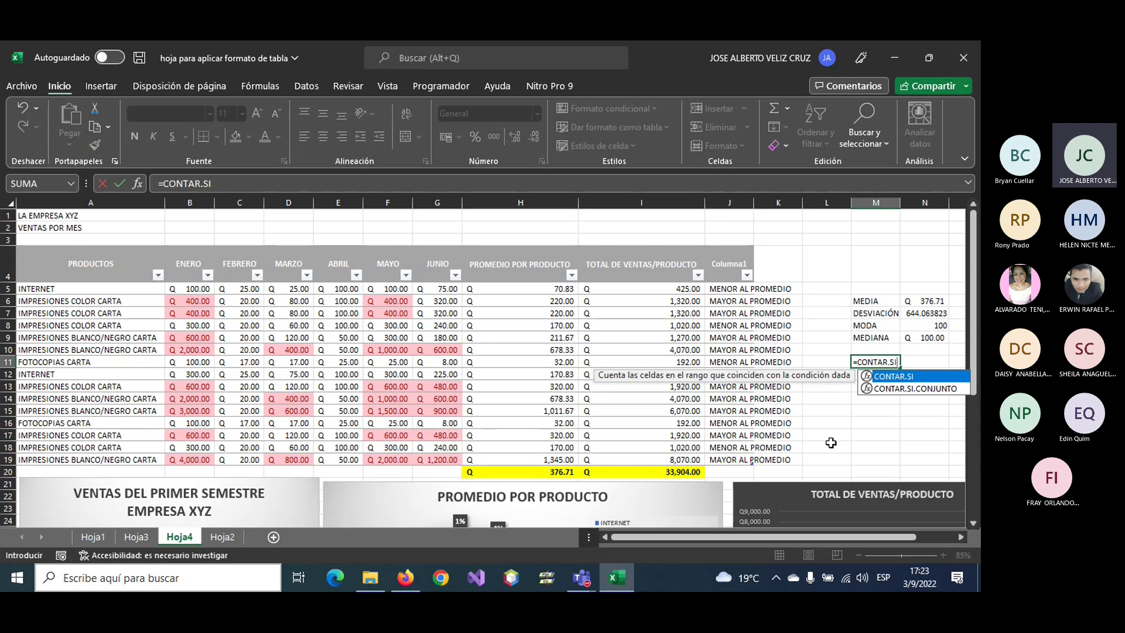
pyautogui.press('BackSpace')
pyautogui.press('BackSpace')
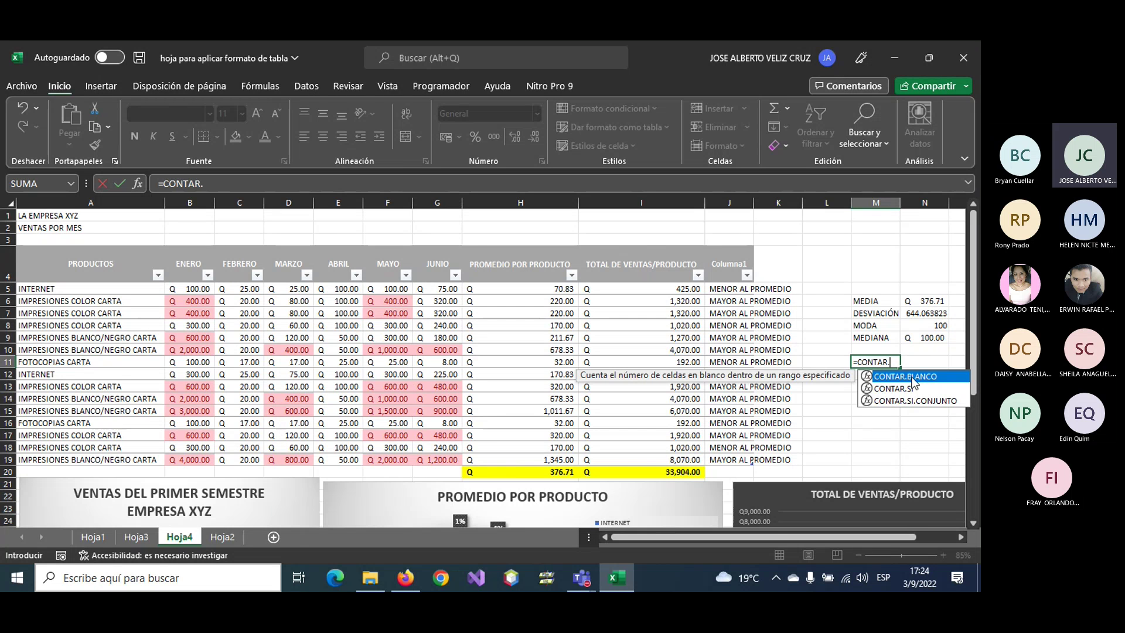
pyautogui.click(890, 389)
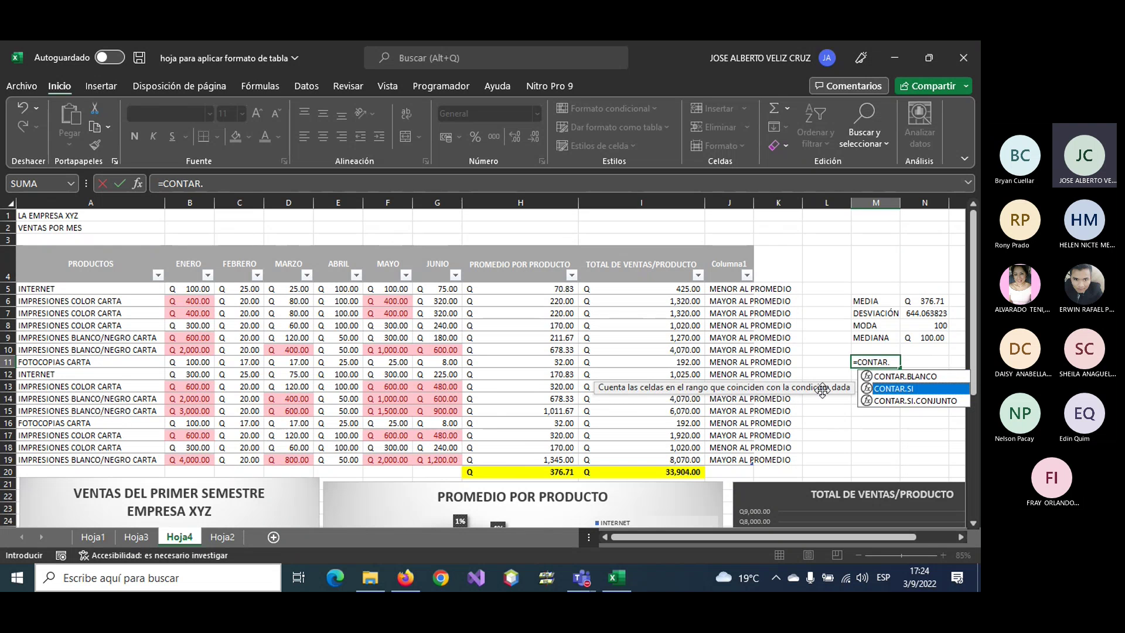
pyautogui.doubleClick(888, 389)
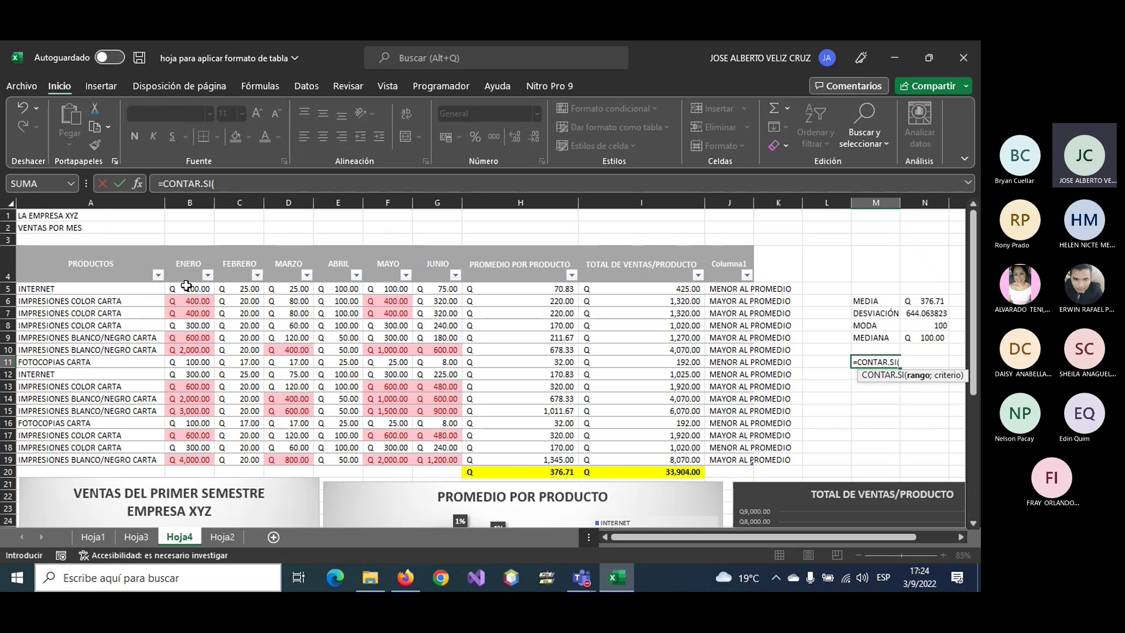
# - Make M11 count the ENERO–JUNIO sales in B5:G19 with the quoted criterion ">376"
pyautogui.moveTo(186, 286); pyautogui.dragTo(433, 456)
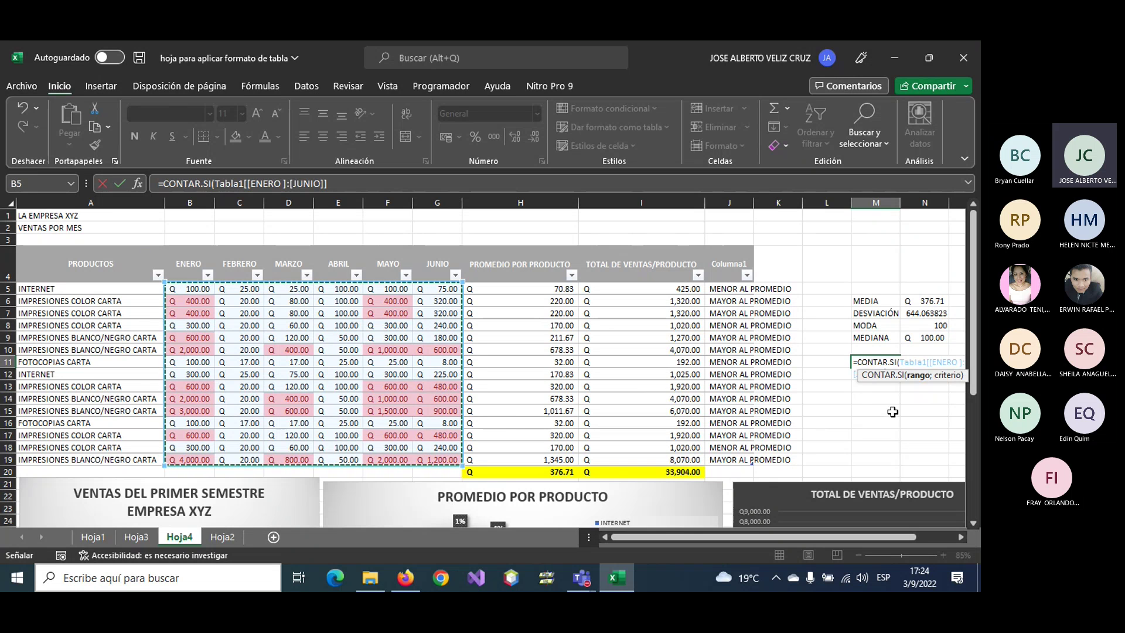
pyautogui.write(';')
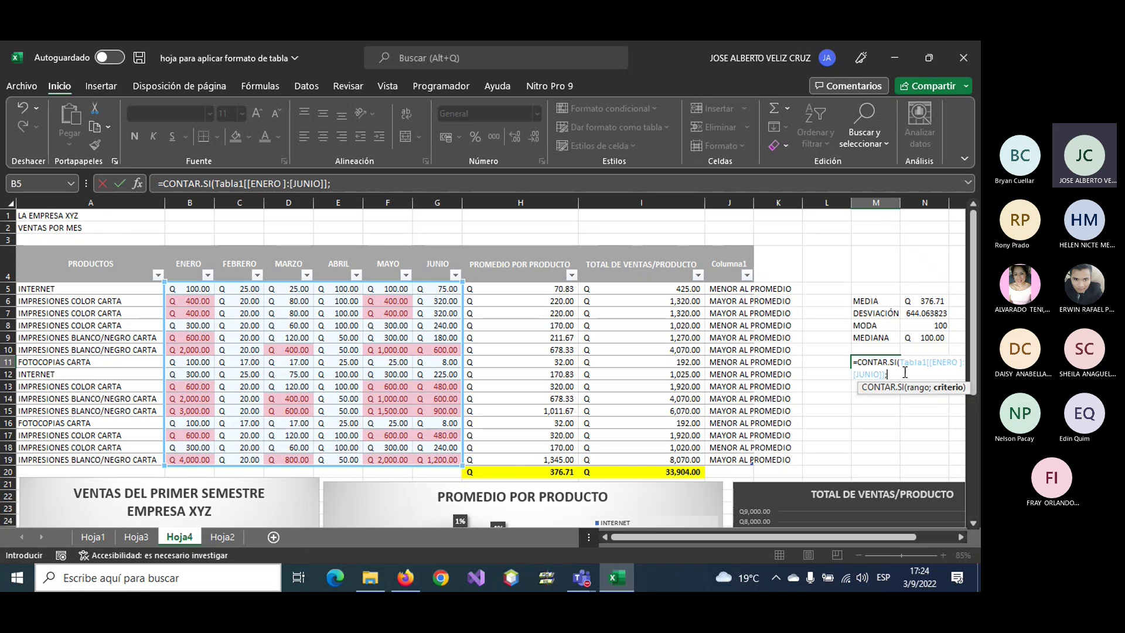
pyautogui.write('<')
pyautogui.write('376')
pyautogui.write(')')
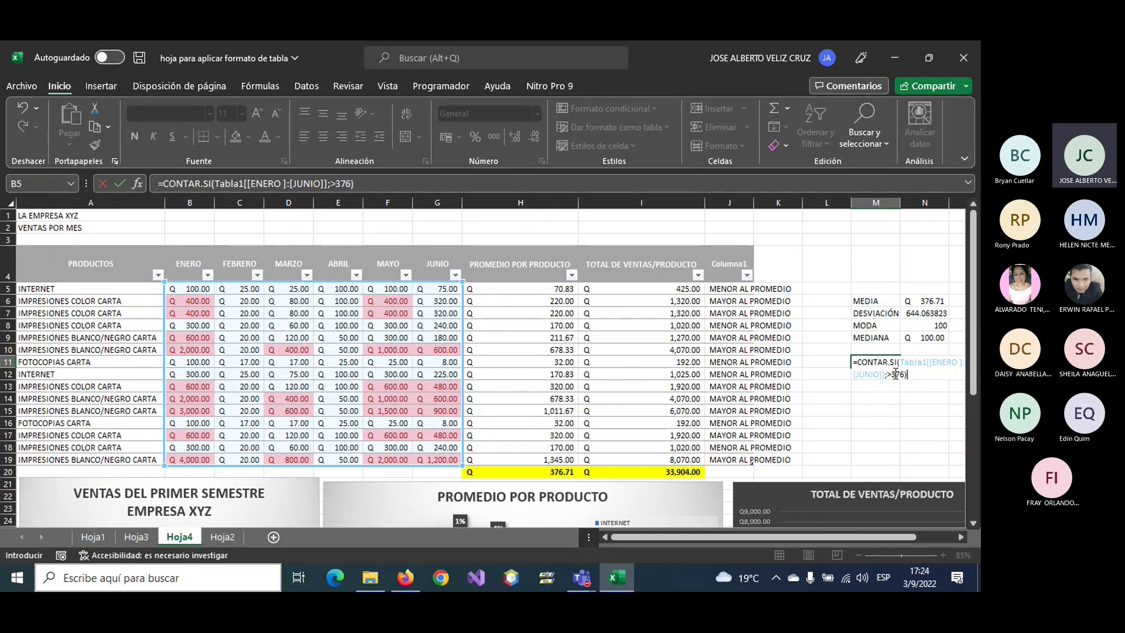
pyautogui.click(891, 373)
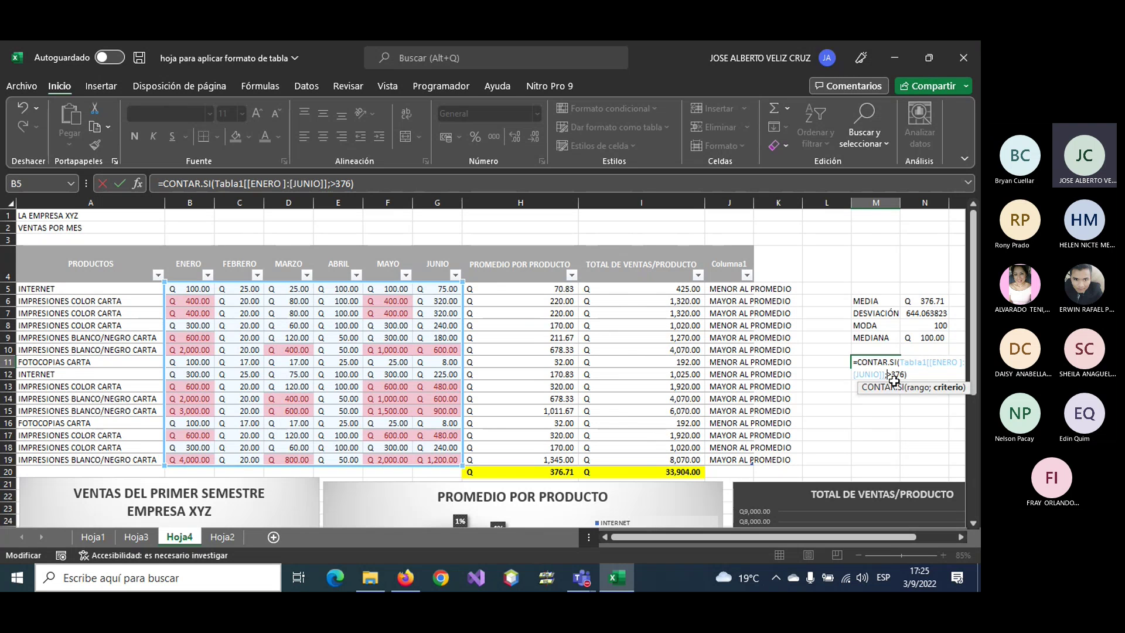
pyautogui.write('"')
pyautogui.click(905, 373)
pyautogui.write('"')
pyautogui.press('Return')
# - Try entering the M11 criterion >376 without quotes
pyautogui.click(876, 359)
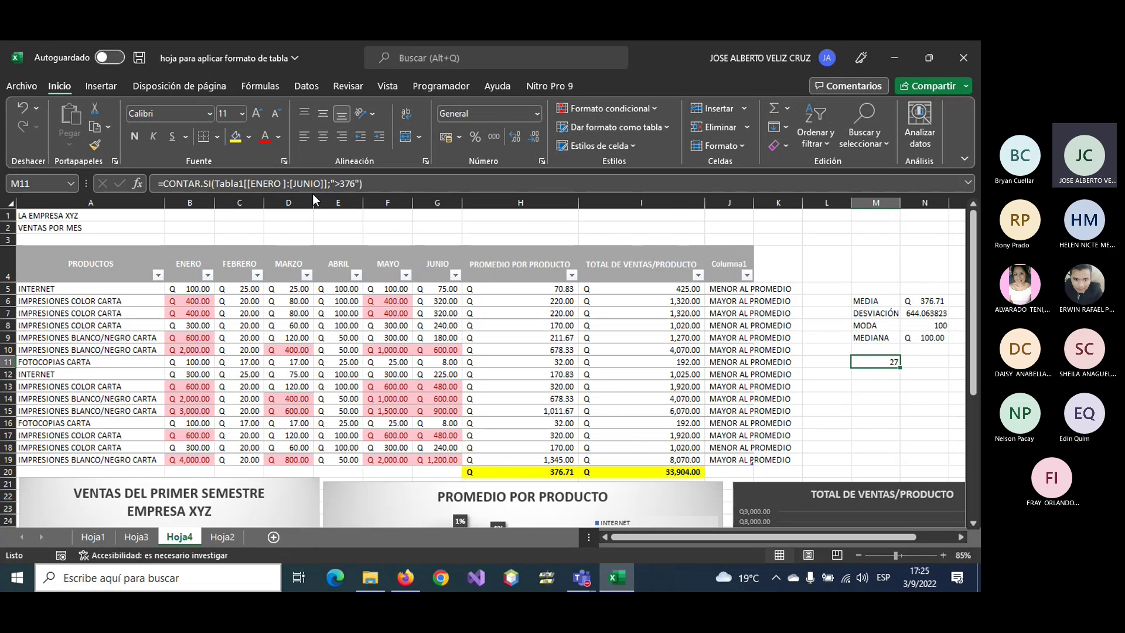
pyautogui.press('F2')
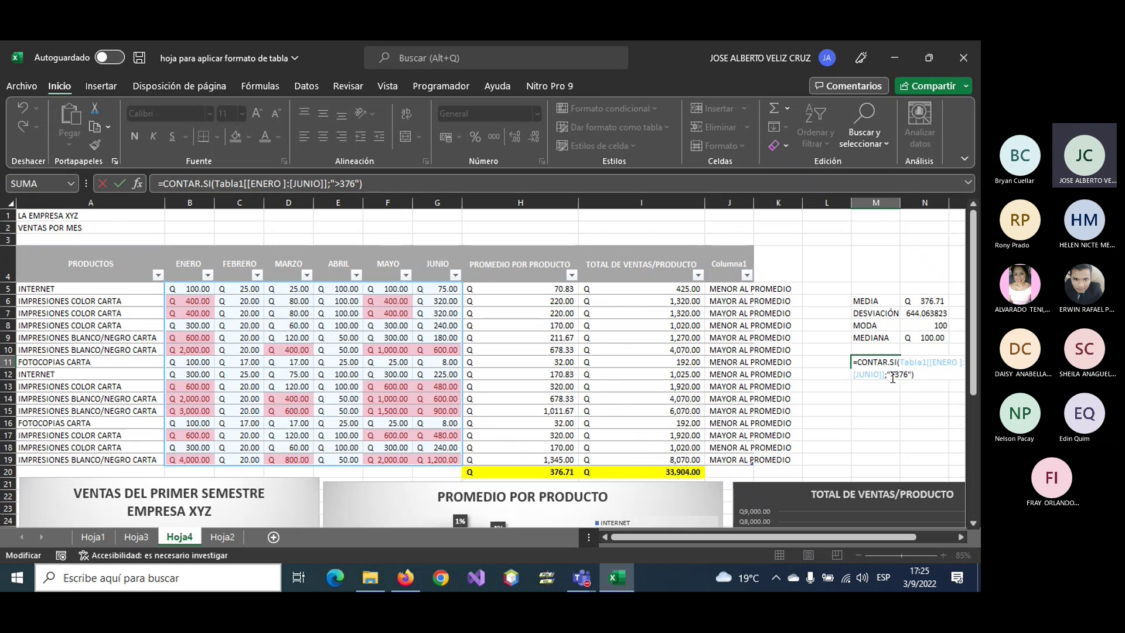
pyautogui.click(892, 374)
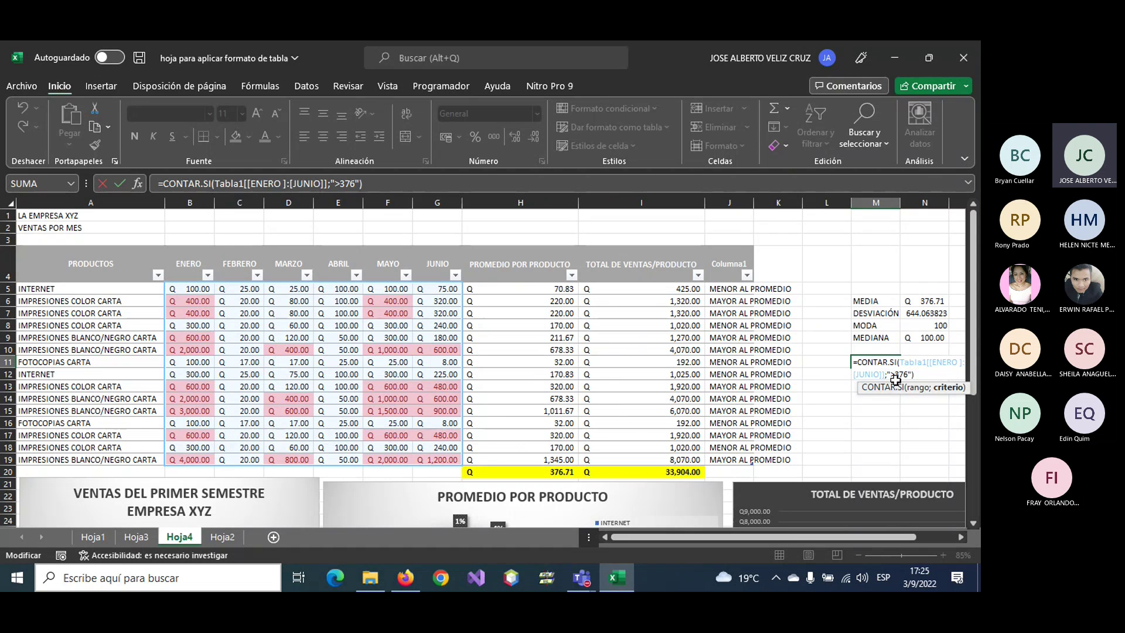
pyautogui.press('BackSpace')
pyautogui.press('Right')
pyautogui.press('Right')
pyautogui.press('Right')
pyautogui.press('BackSpace')
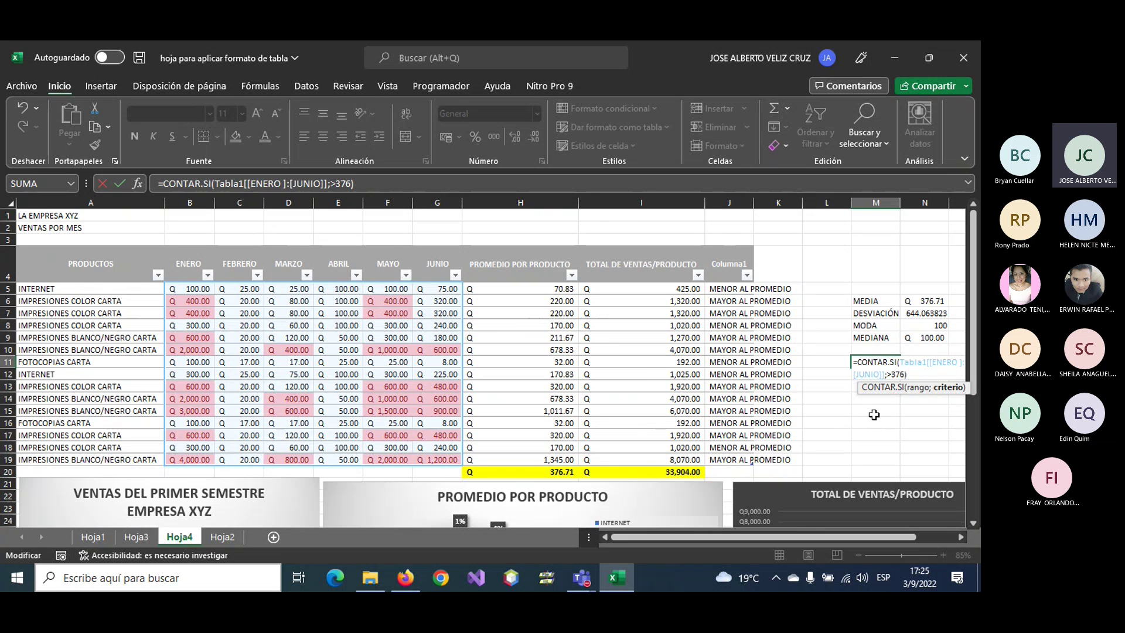
pyautogui.press('Return')
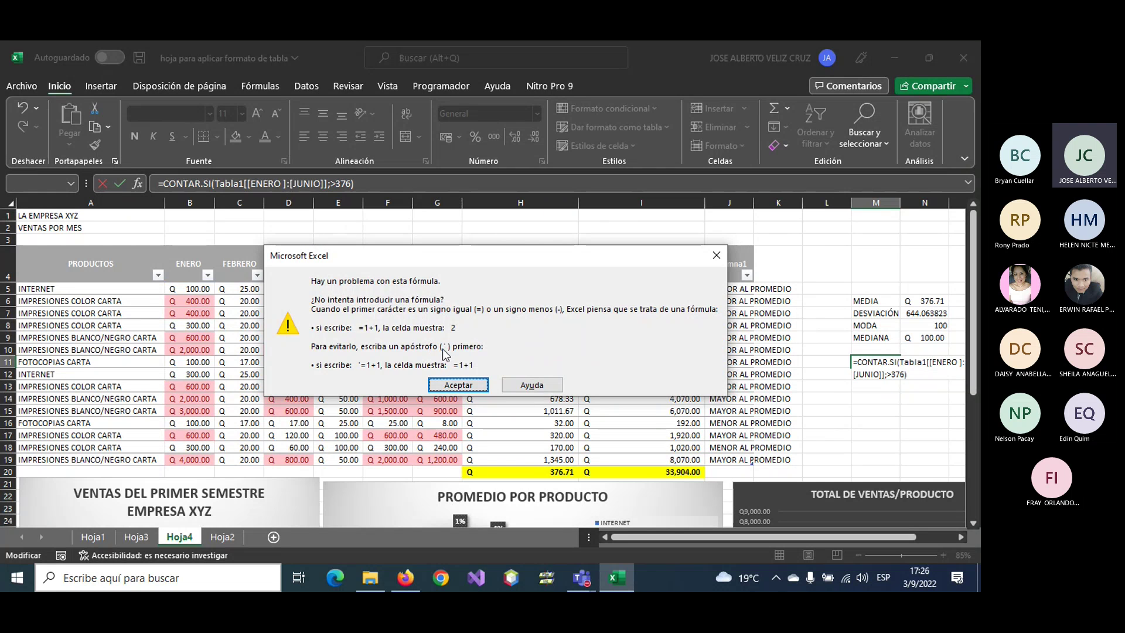
# - Dismiss the error and try the criterion wrapped in apostrophes instead
pyautogui.click(458, 385)
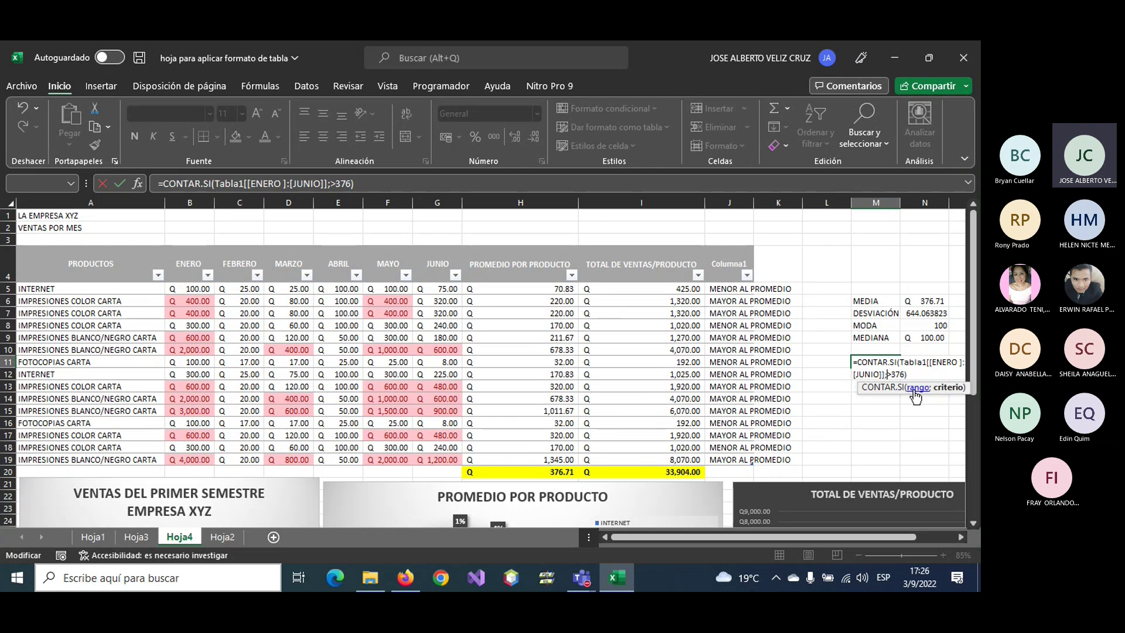
pyautogui.write("'")
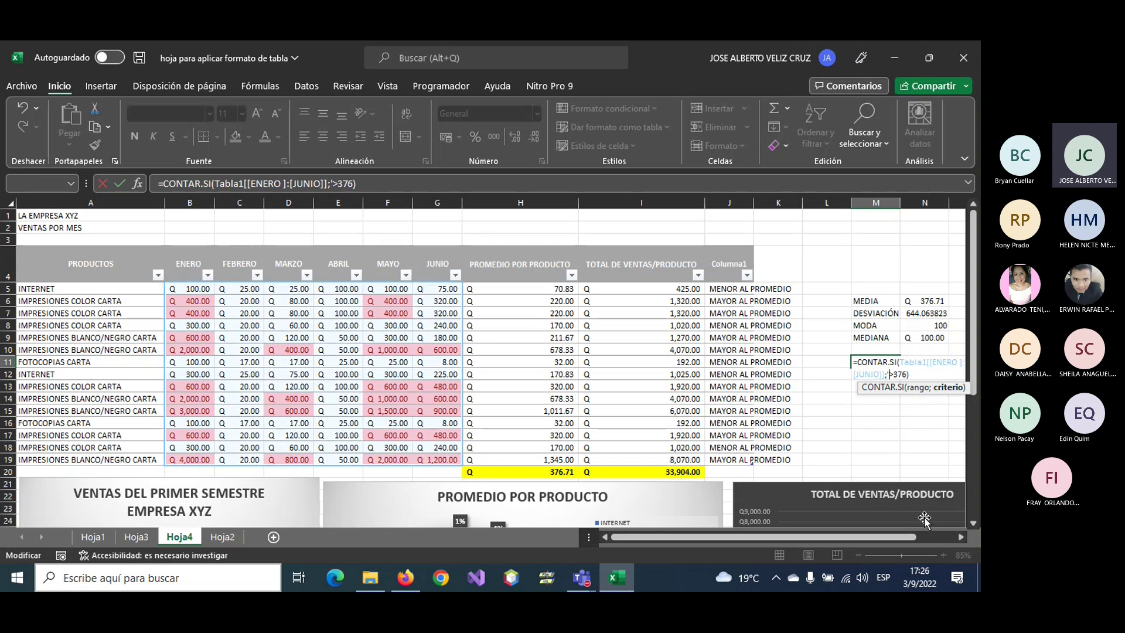
pyautogui.press('Right')
pyautogui.press('Right')
pyautogui.press('Right')
pyautogui.write("'")
pyautogui.press('Return')
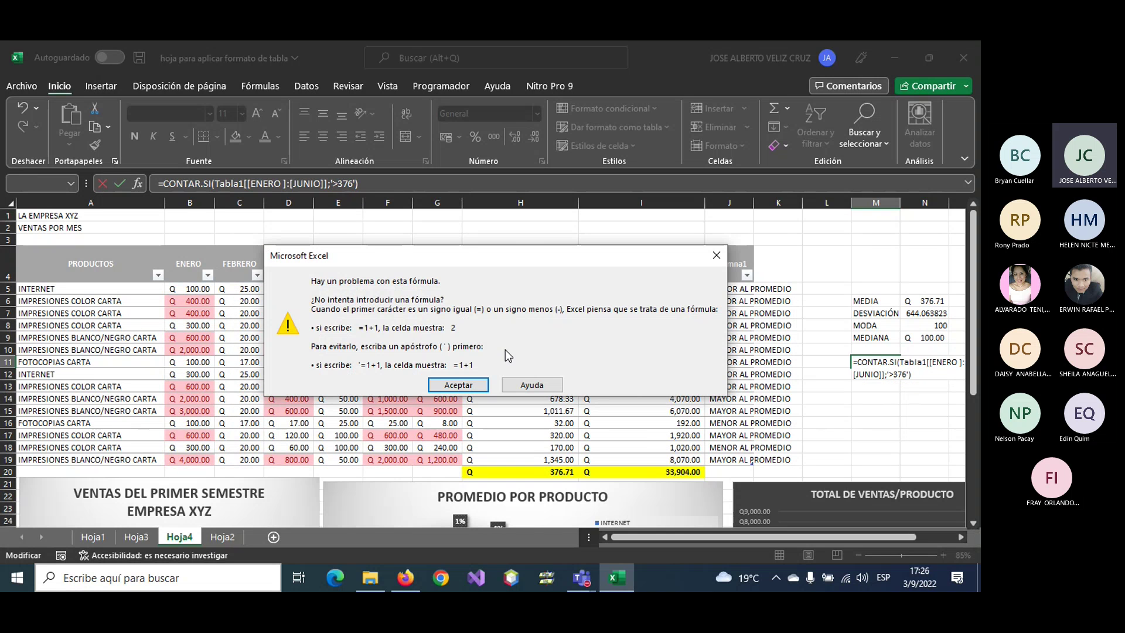
# - Restore the double-quoted ">376" criterion so M11 returns 27
pyautogui.click(475, 386)
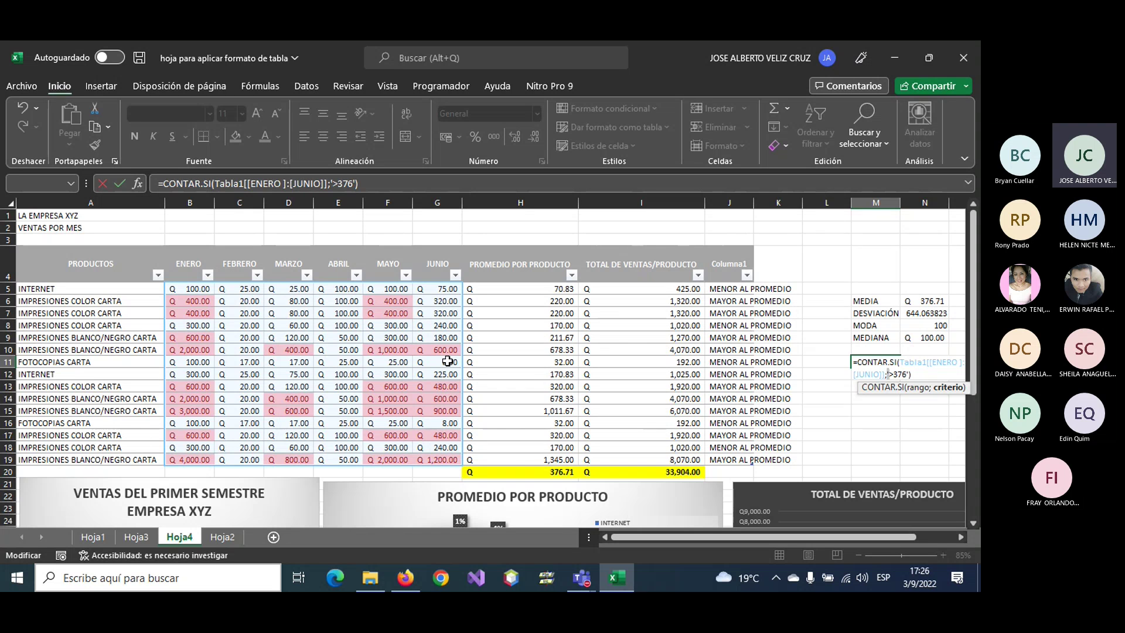
pyautogui.press('BackSpace')
pyautogui.write('">376')
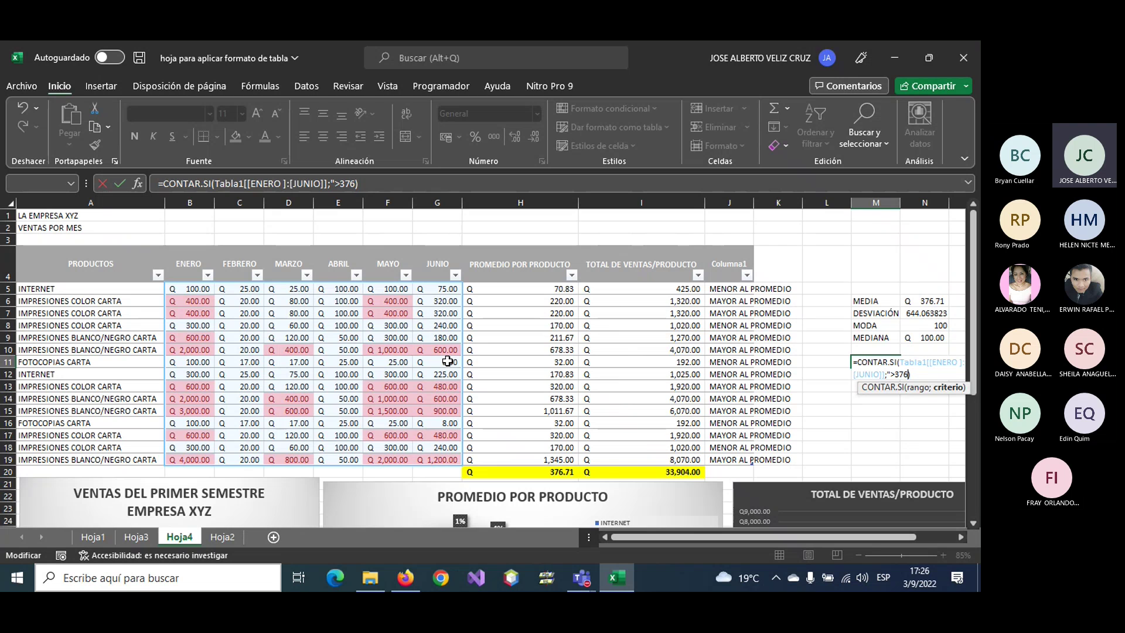
pyautogui.write('"')
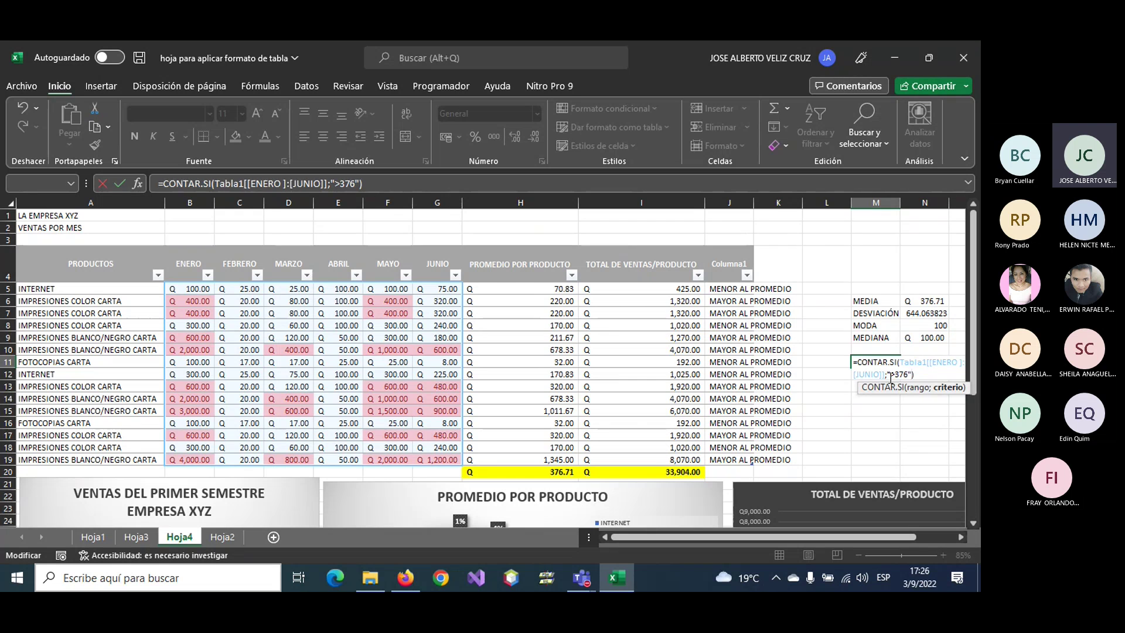
pyautogui.press('Return')
# - Label N11 'VENTAS MAYORES AL PROMEDIO', then recheck the formulas in J5 and M11
pyautogui.click(879, 361)
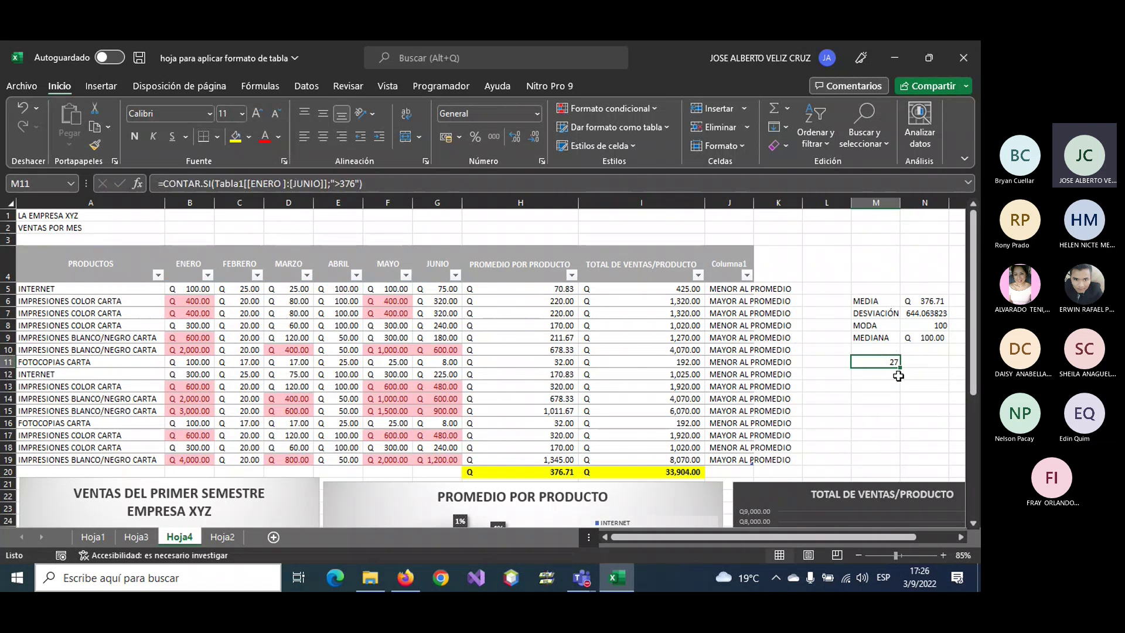
pyautogui.click(919, 362)
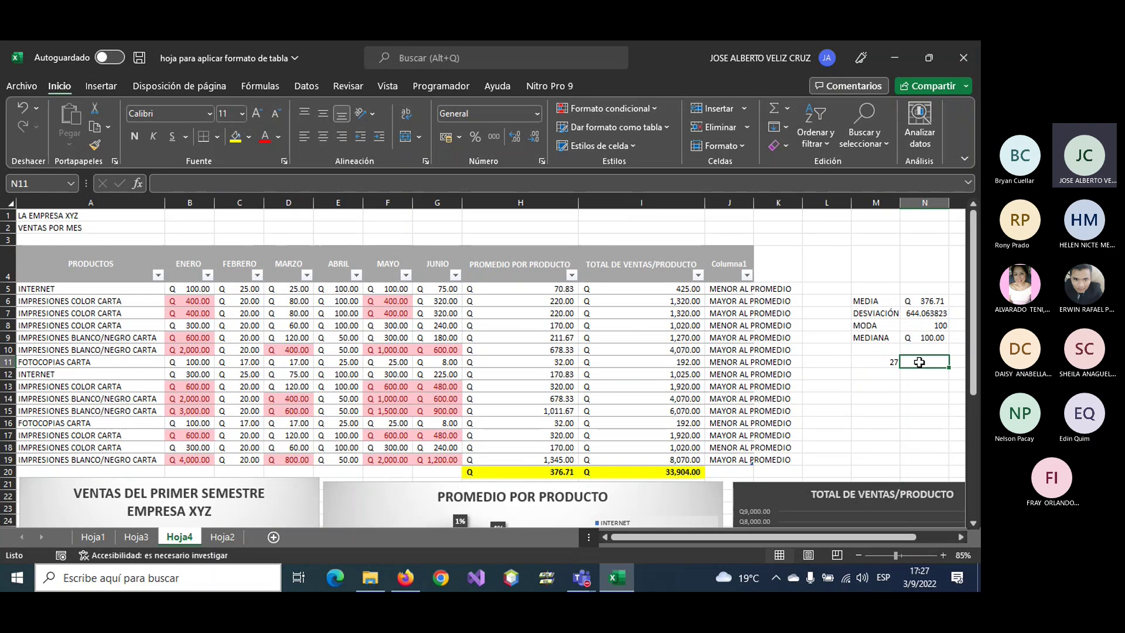
pyautogui.write('VENTAS MAYOR')
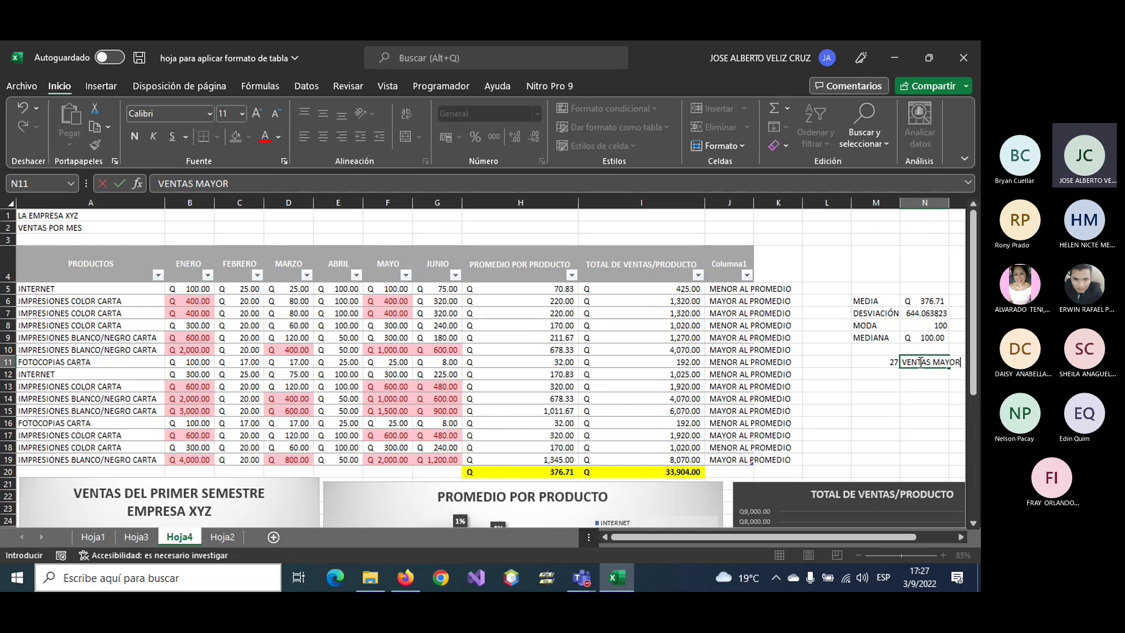
pyautogui.write('ES AL PROMEDIO')
pyautogui.press('Return')
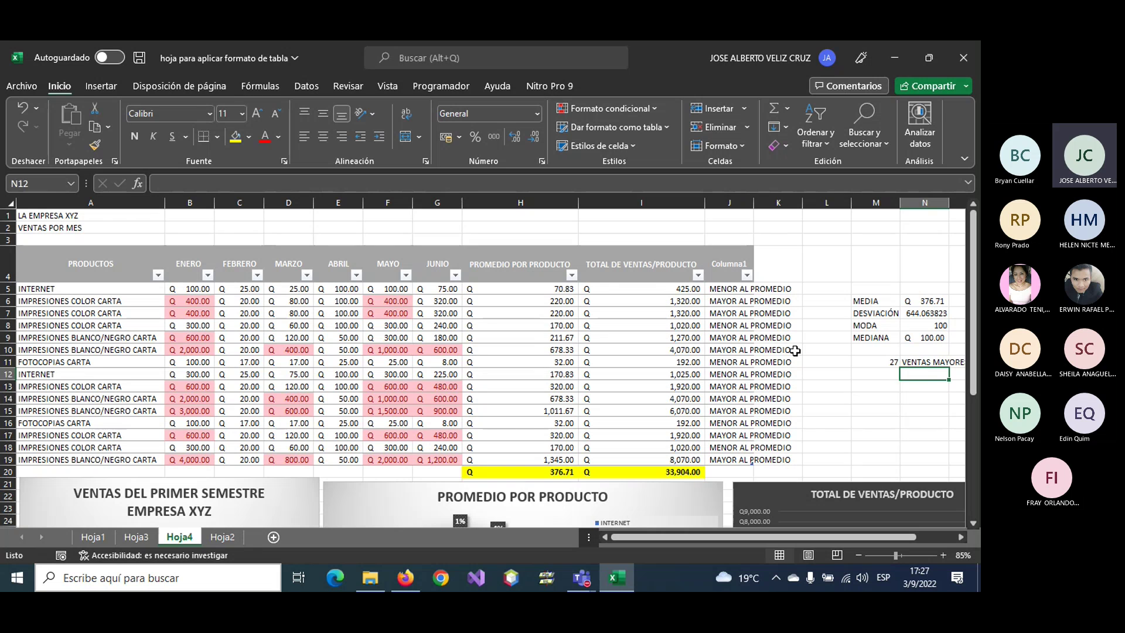
pyautogui.click(730, 289)
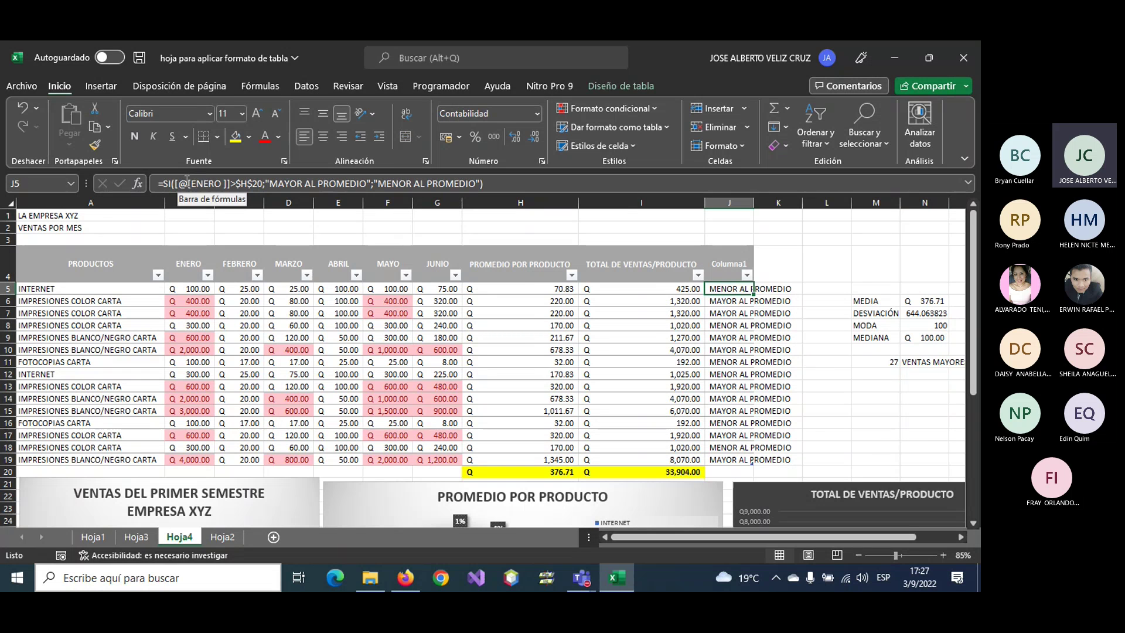
pyautogui.click(882, 360)
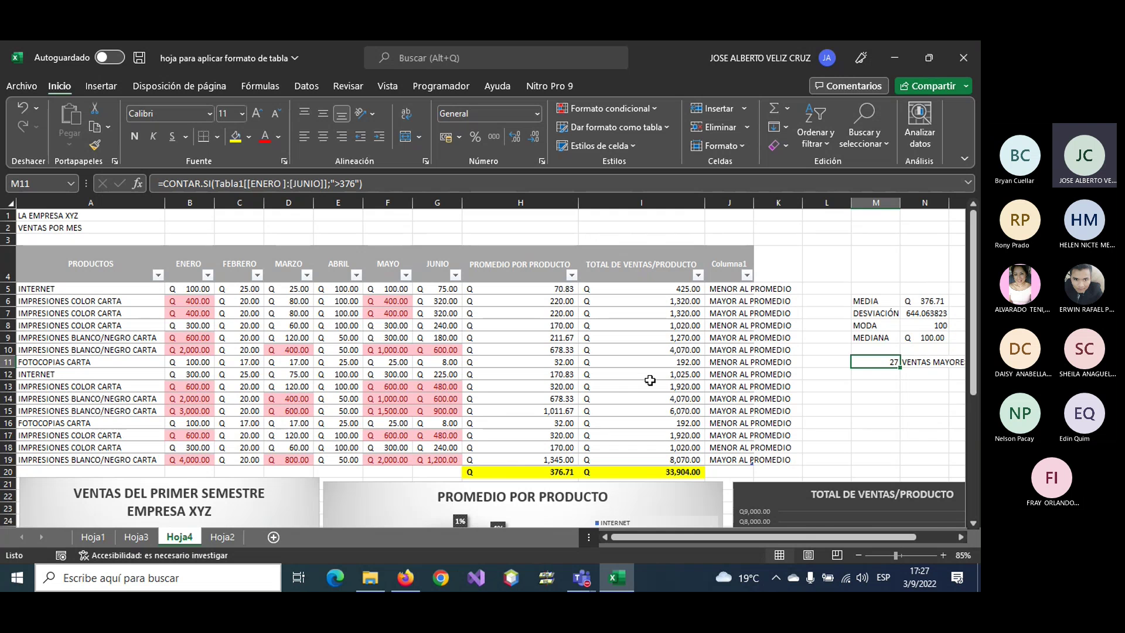
# - Scroll through the charts below the table and back, then show the Fórmulas ribbon
pyautogui.scroll(-1, 606, 360)
pyautogui.scroll(-2, 607, 361)
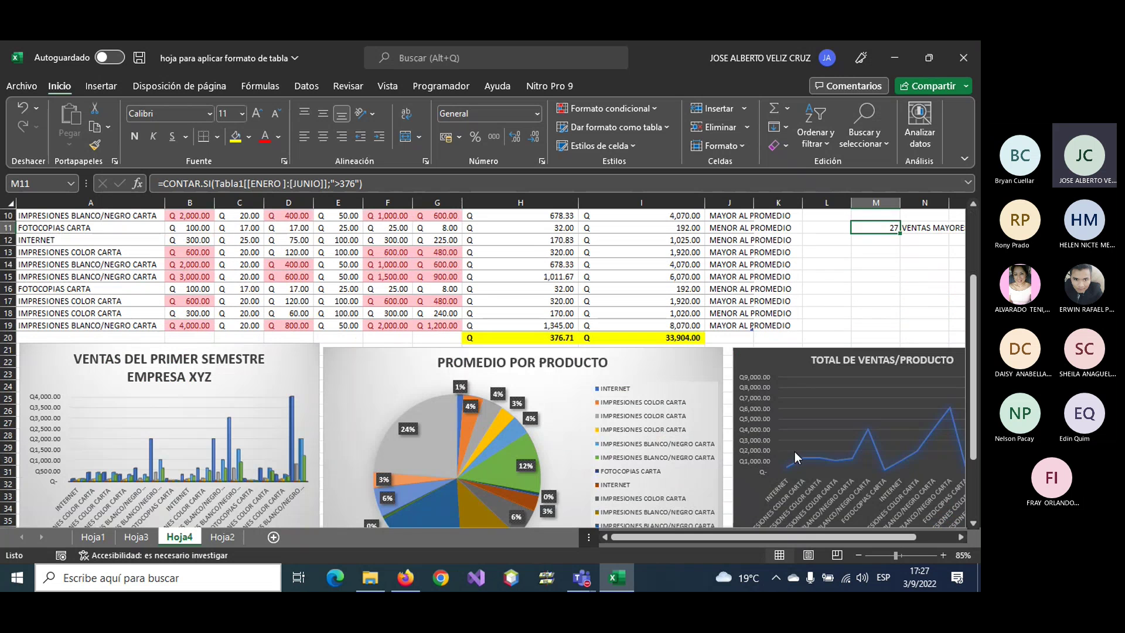
pyautogui.scroll(1, 795, 451)
pyautogui.scroll(2, 795, 451)
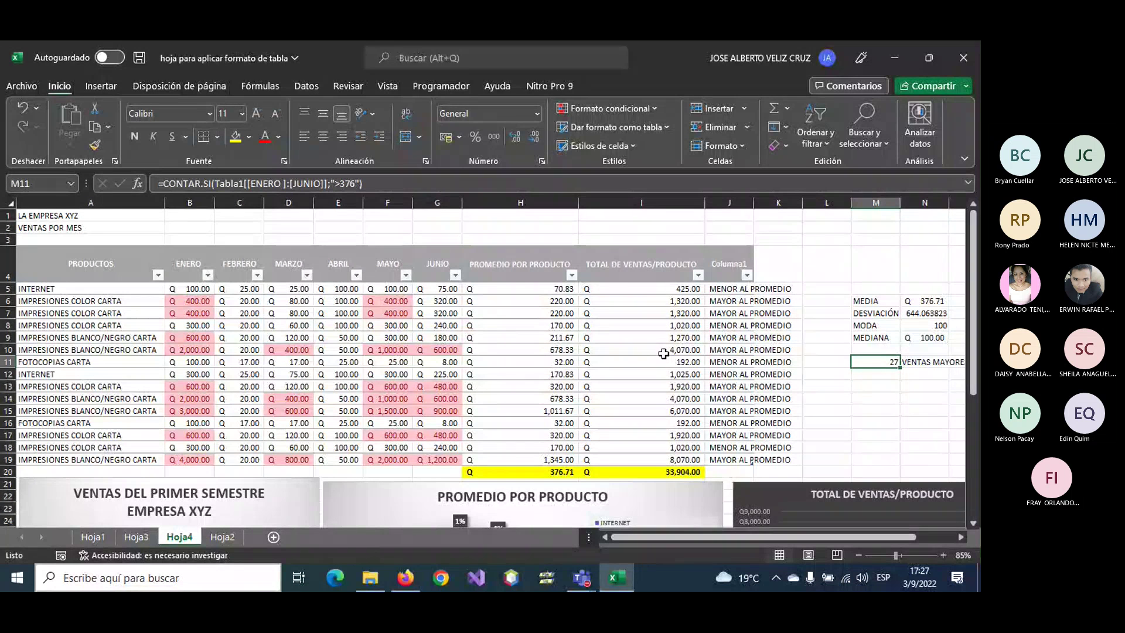
pyautogui.click(266, 89)
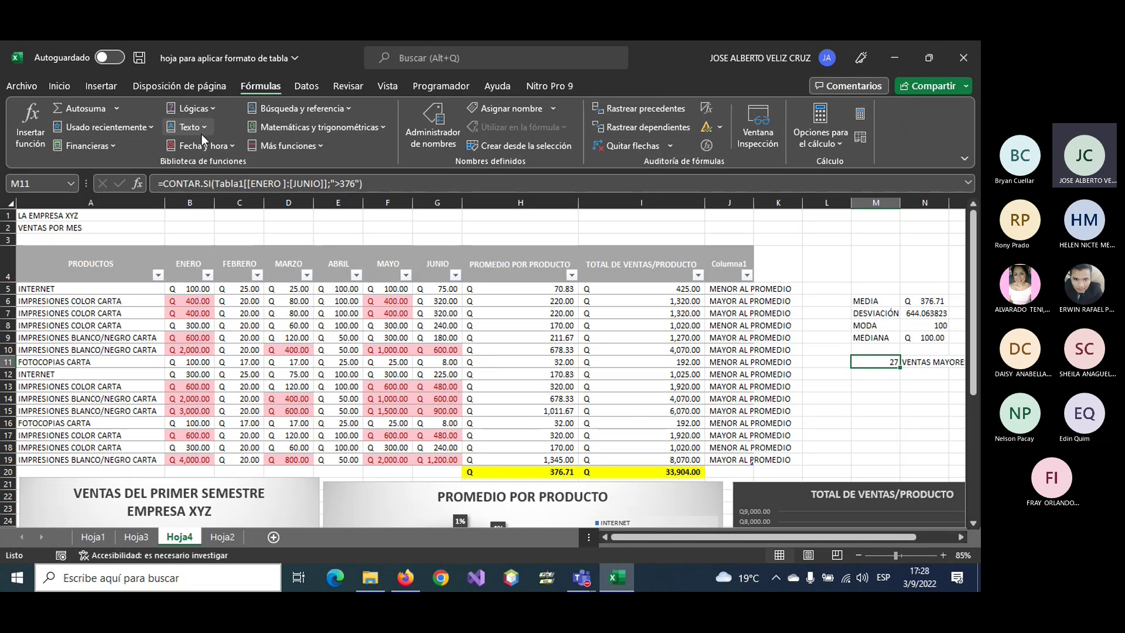
pyautogui.click(215, 110)
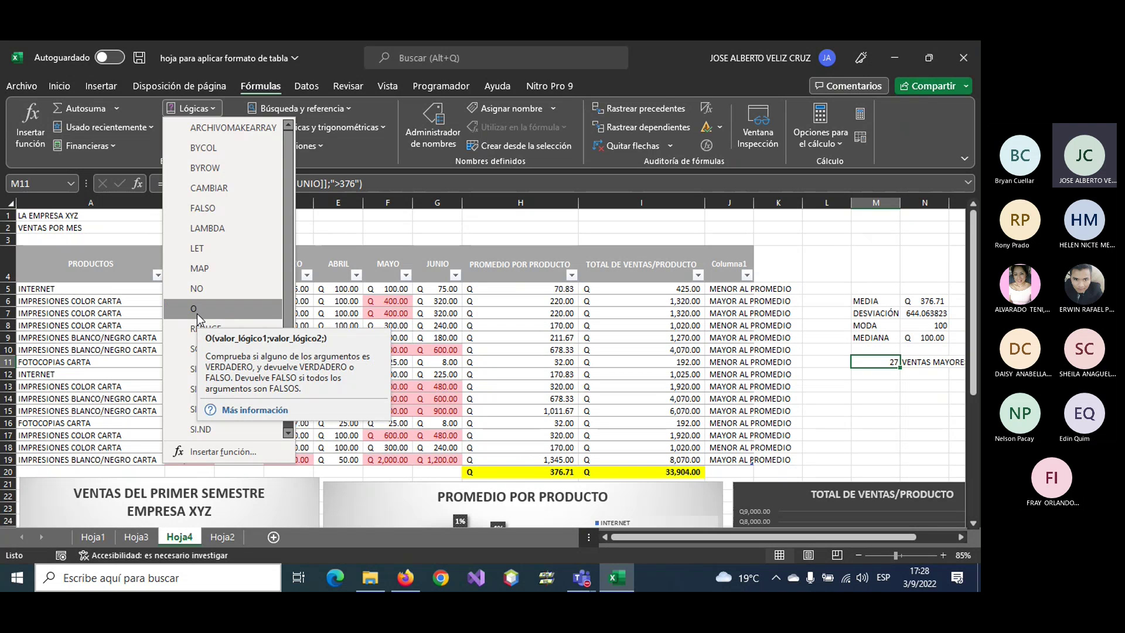
pyautogui.moveTo(199, 268)
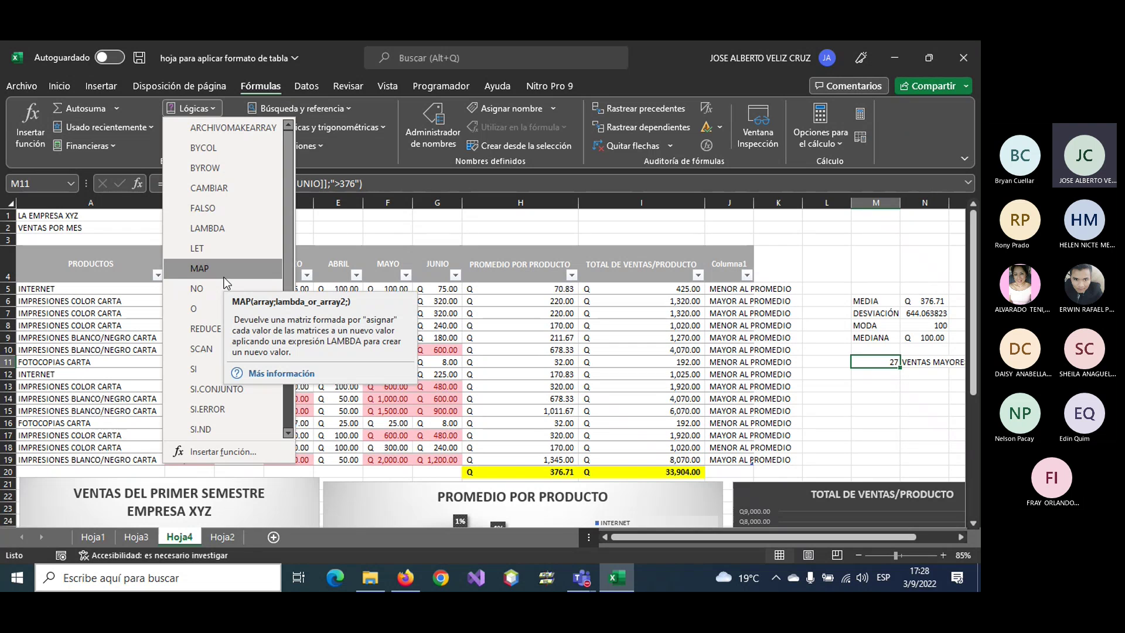
pyautogui.scroll(-1, 229, 408)
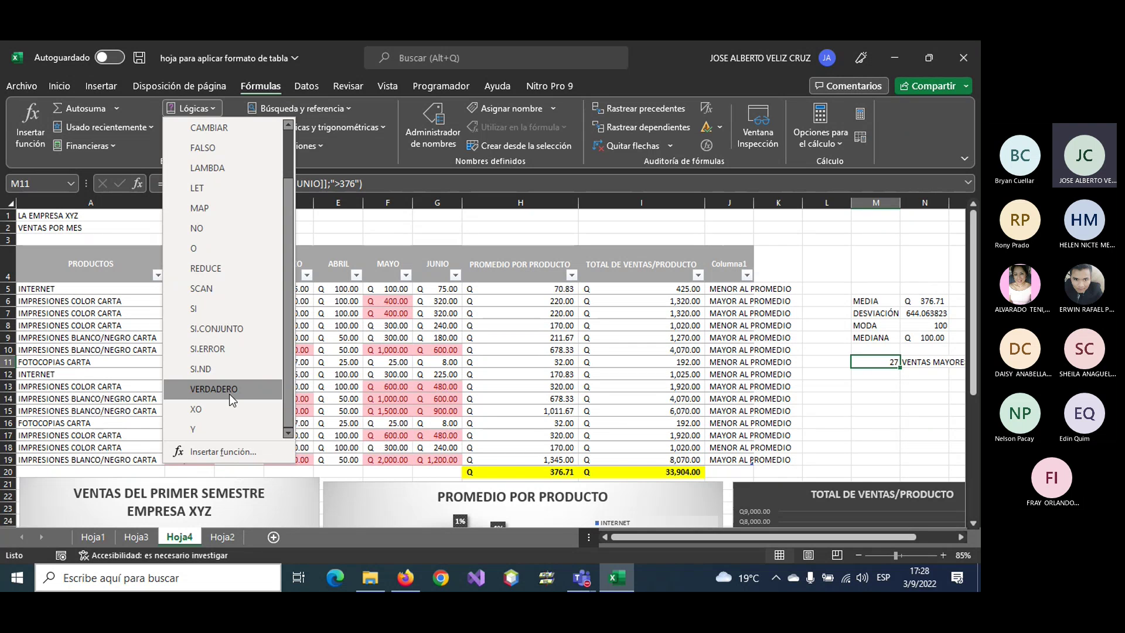
pyautogui.moveTo(211, 388)
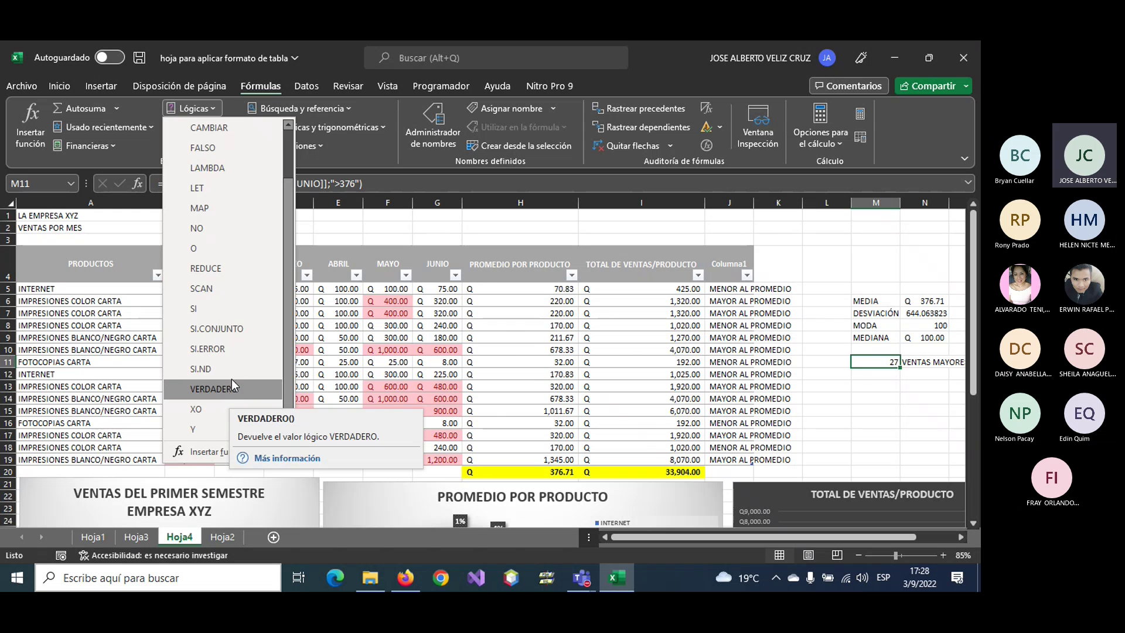
pyautogui.scroll(1, 231, 381)
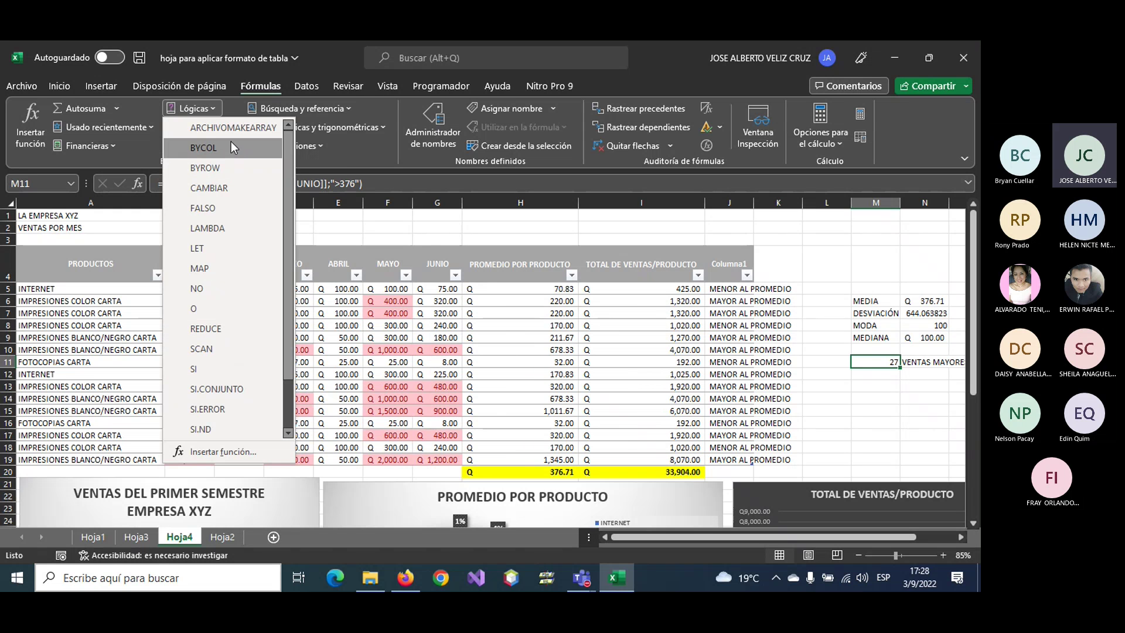
pyautogui.click(218, 106)
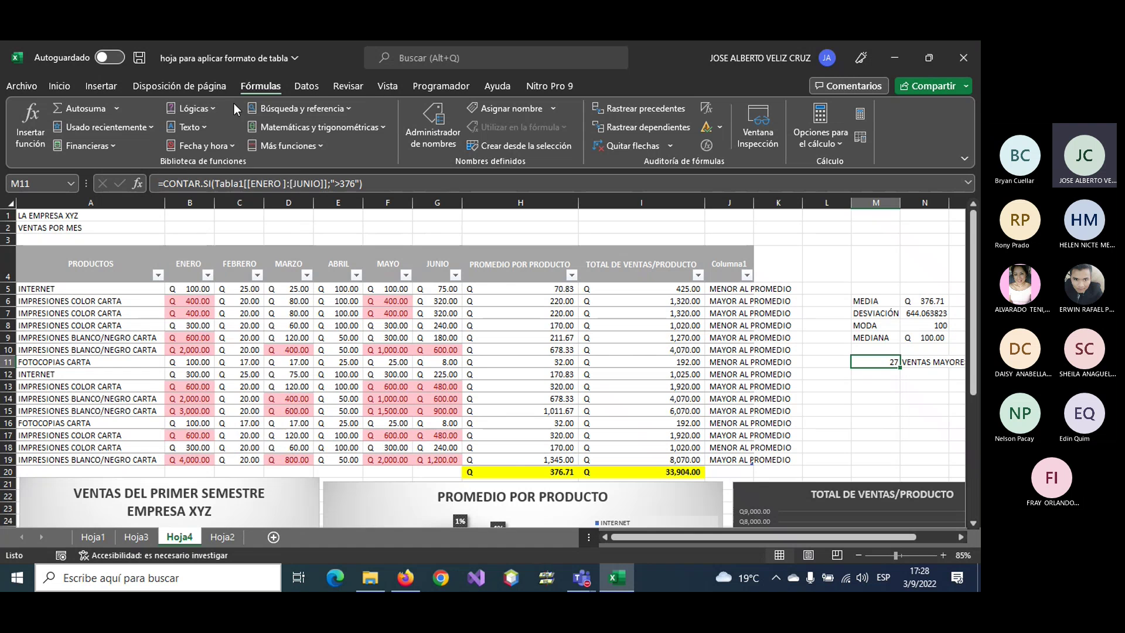
pyautogui.click(208, 125)
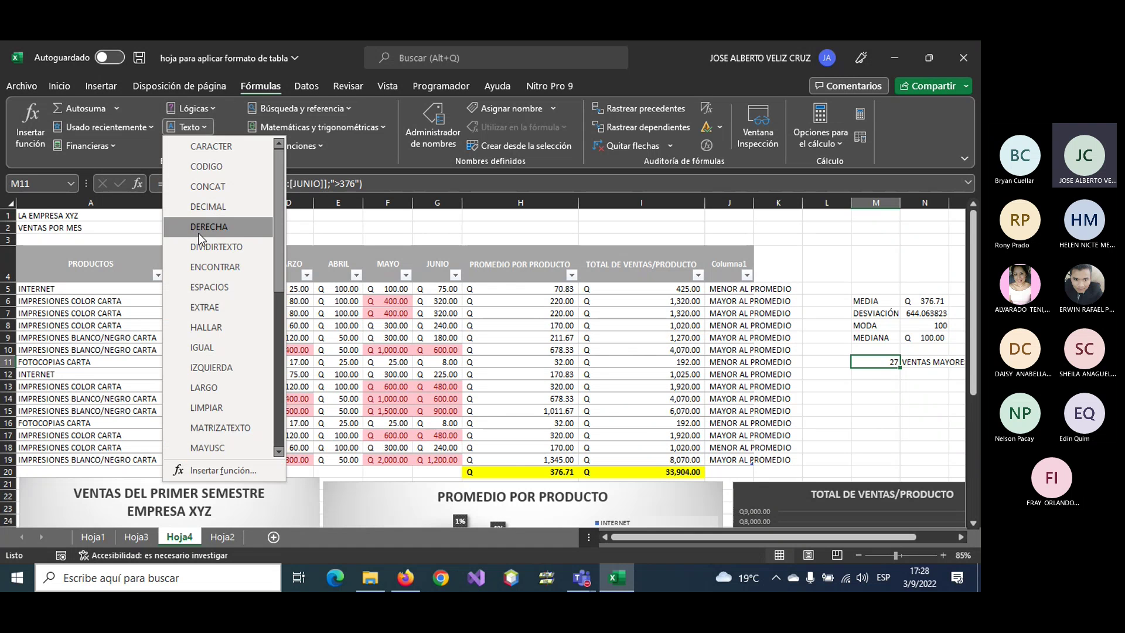
pyautogui.scroll(-3, 213, 348)
pyautogui.scroll(-2, 212, 349)
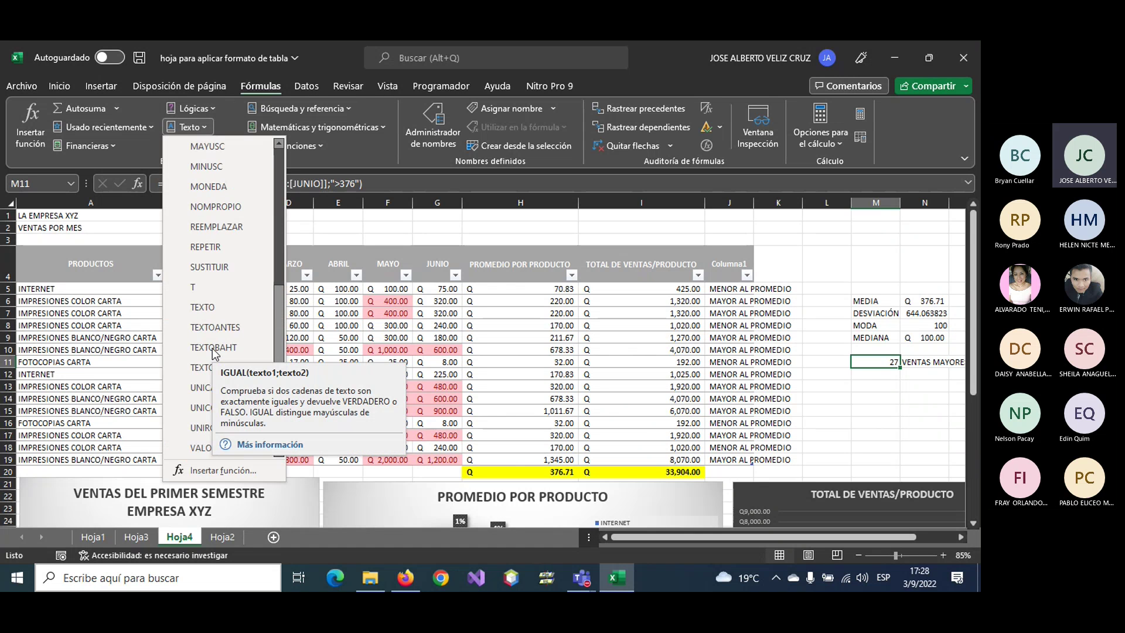
pyautogui.scroll(5, 212, 348)
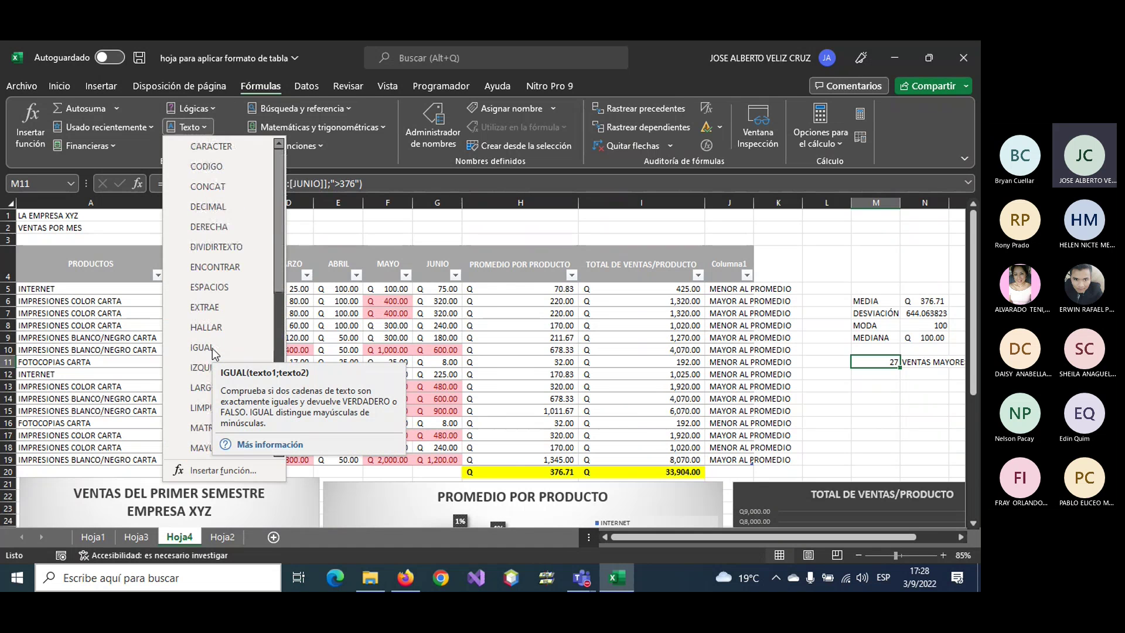
pyautogui.click(221, 118)
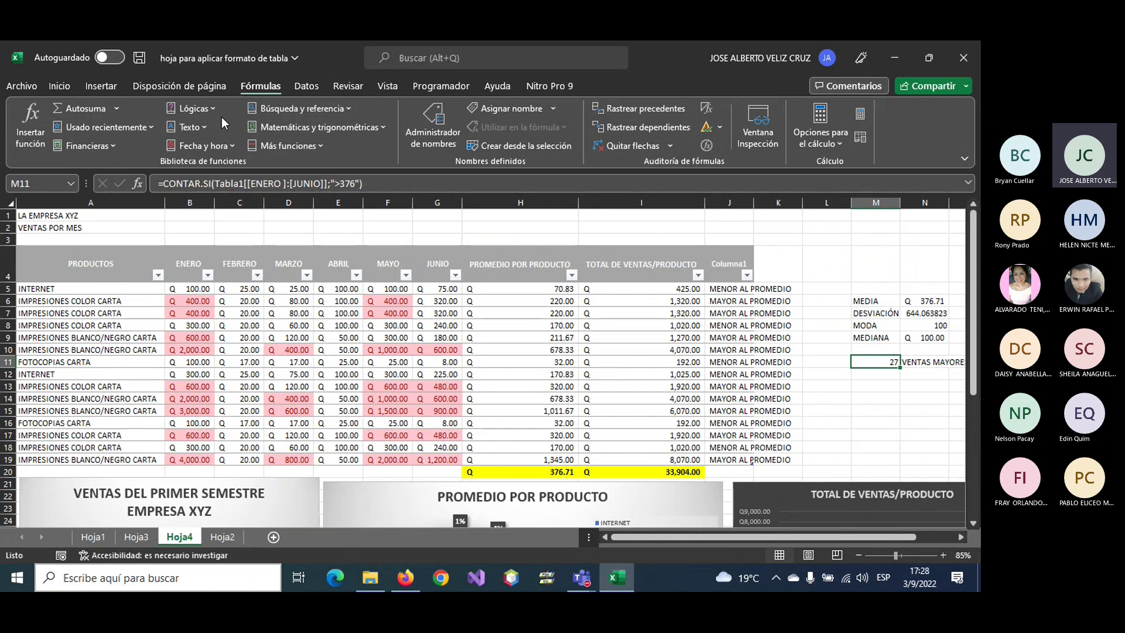
pyautogui.click(232, 145)
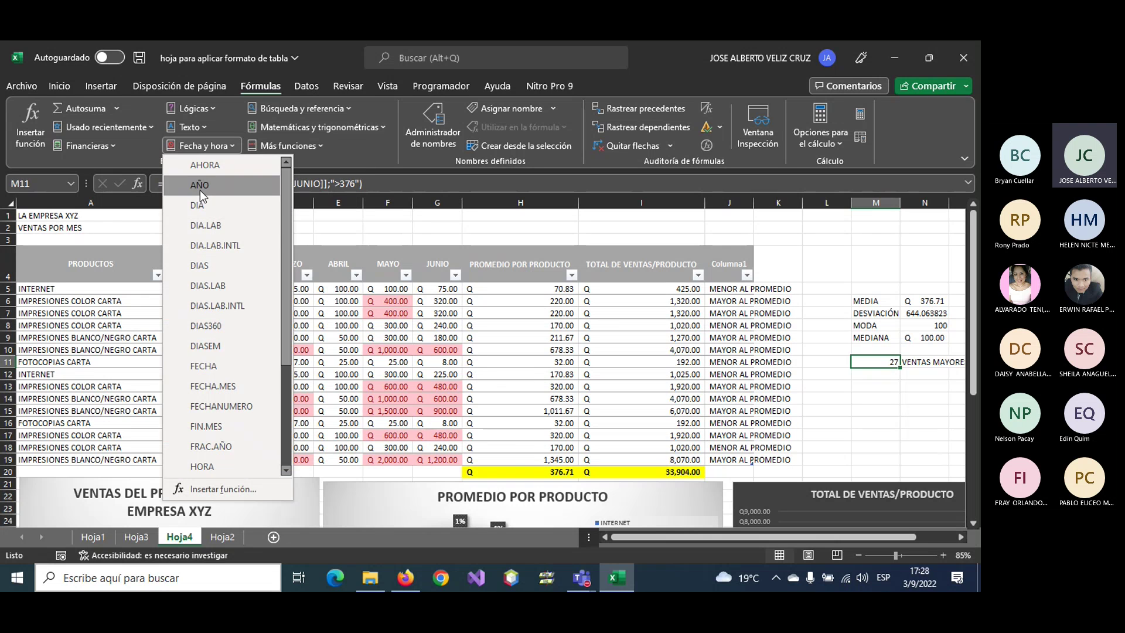
pyautogui.press('Escape')
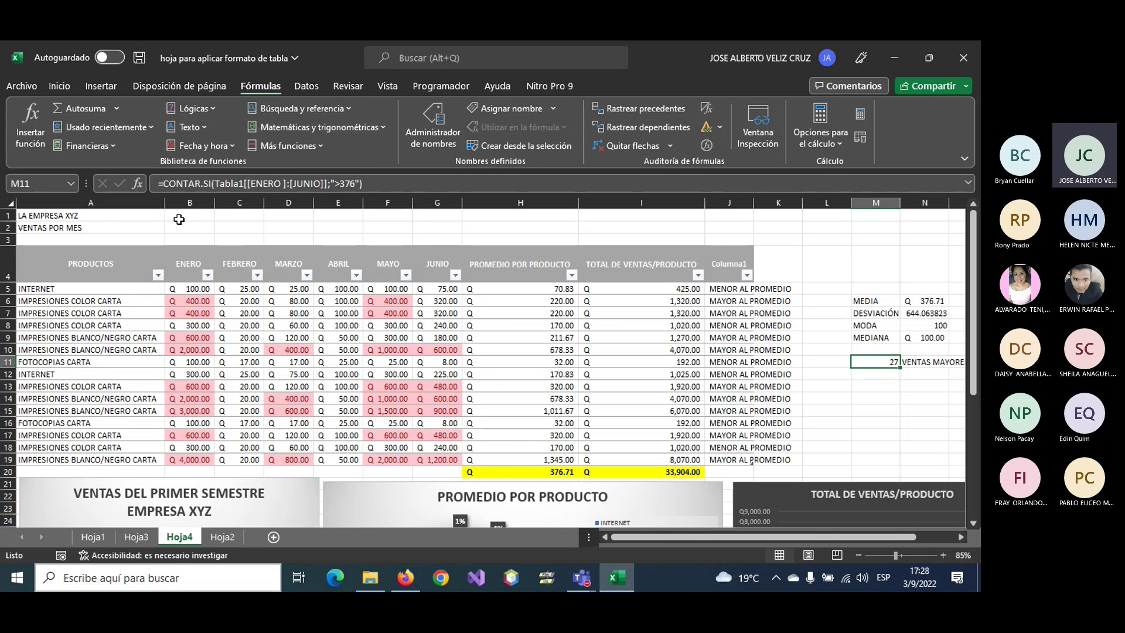
# - Enter =HOY() in B1 so it shows today's date, 3/9/2022
pyautogui.click(178, 219)
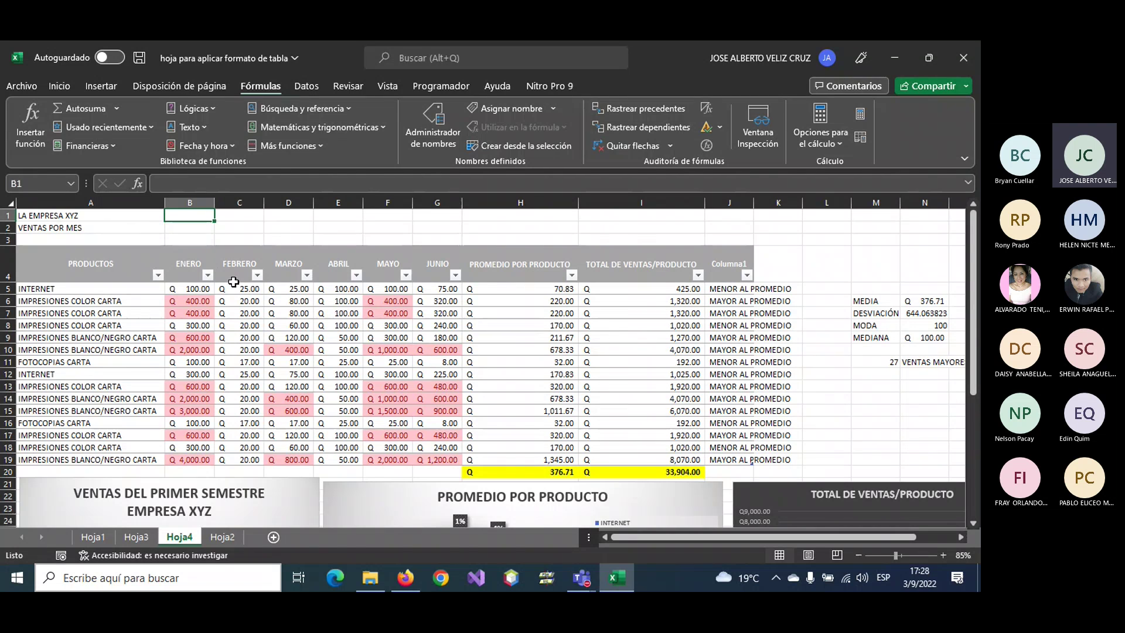
pyautogui.write('=')
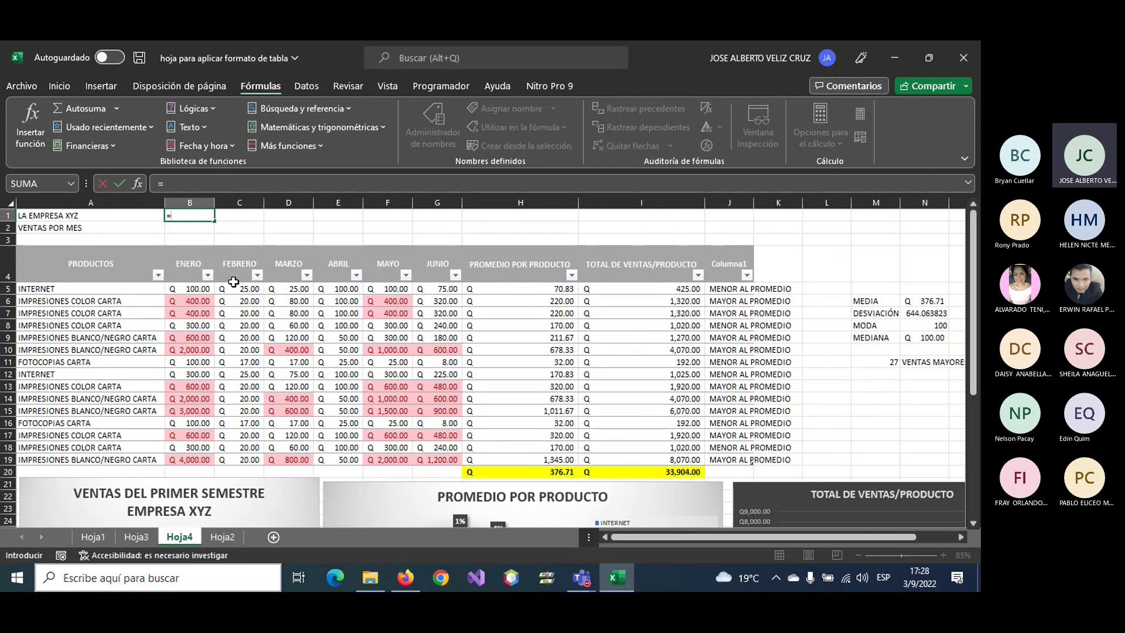
pyautogui.write('HOY(')
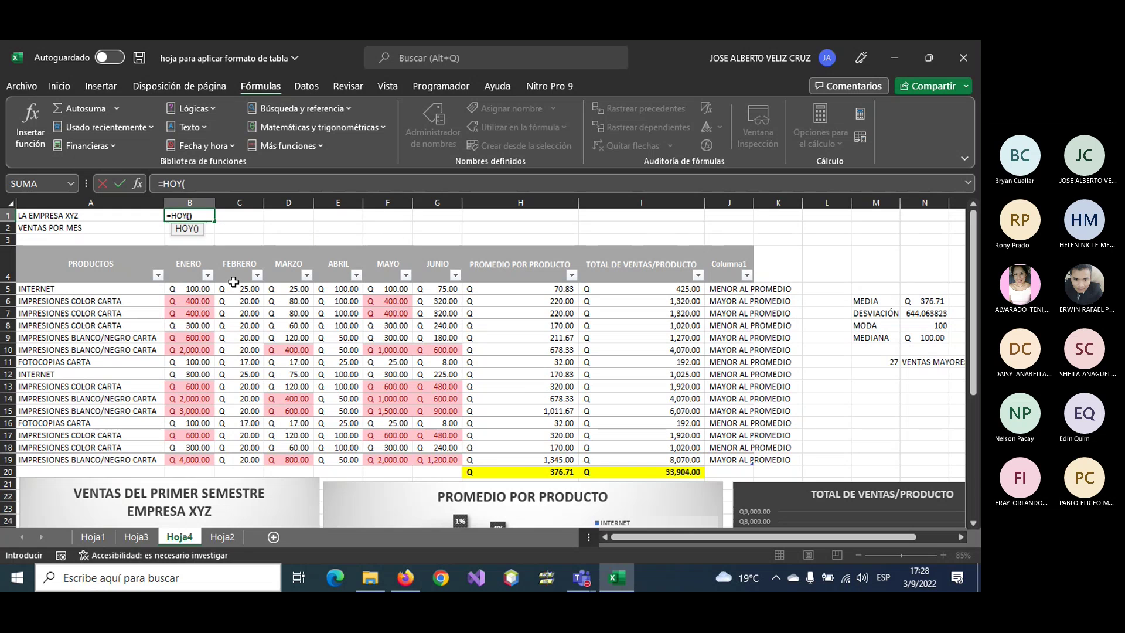
pyautogui.write(')')
pyautogui.hotkey('ctrl', 'Return')
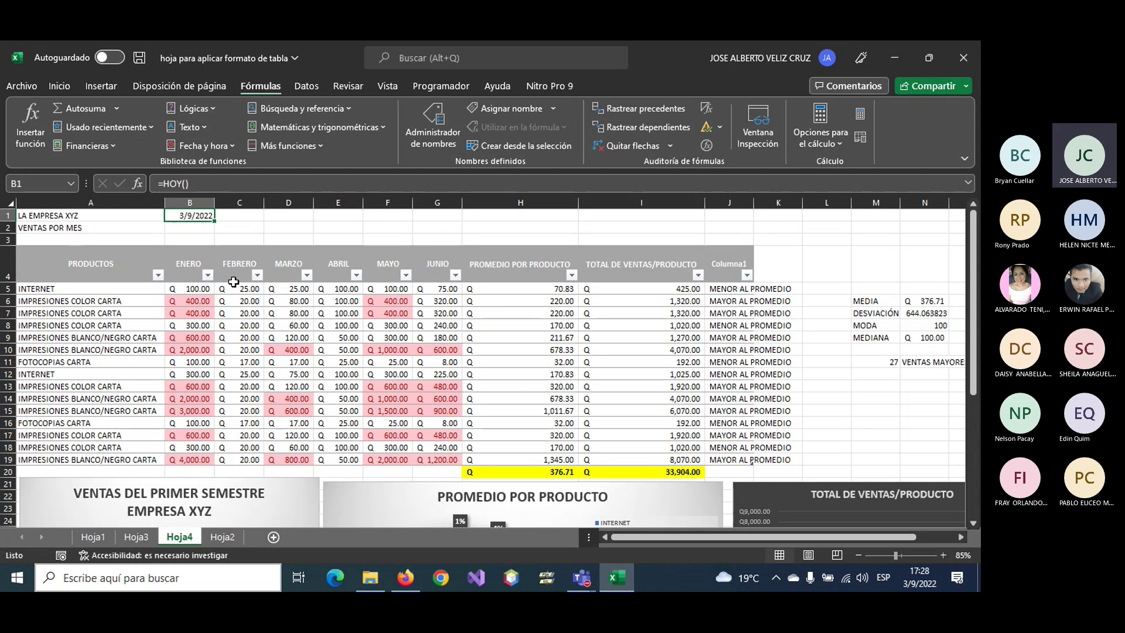
# - Enter =AHORA() in B2 to show 3/9/2022 17:29, then compare both formulas
pyautogui.press('Down')
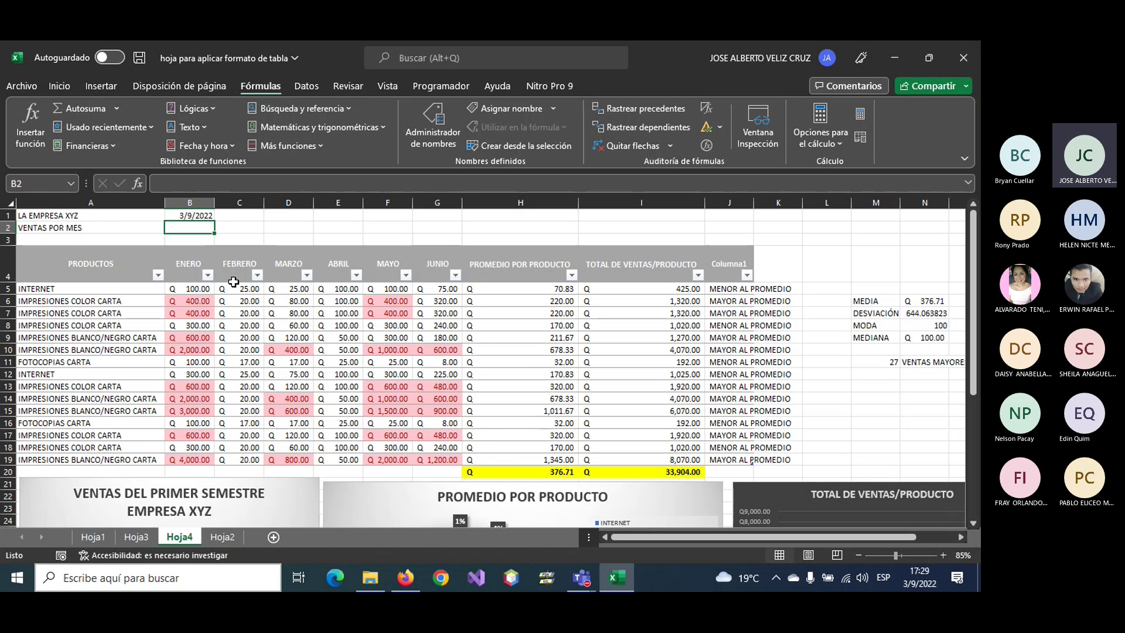
pyautogui.write('=AHORA')
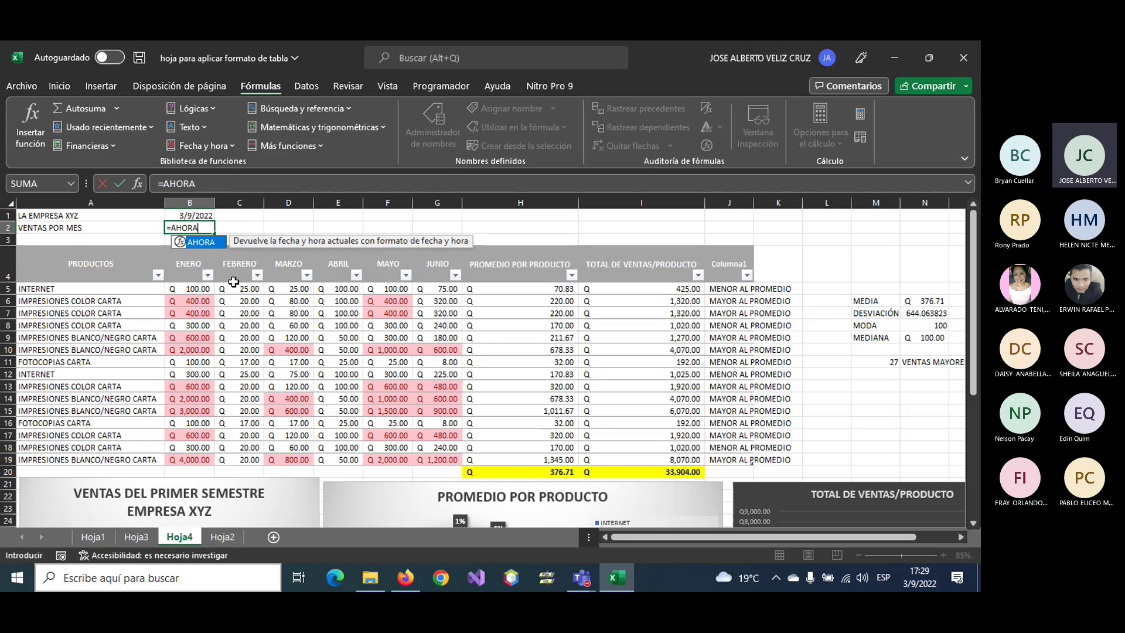
pyautogui.write('()')
pyautogui.hotkey('ctrl', 'Return')
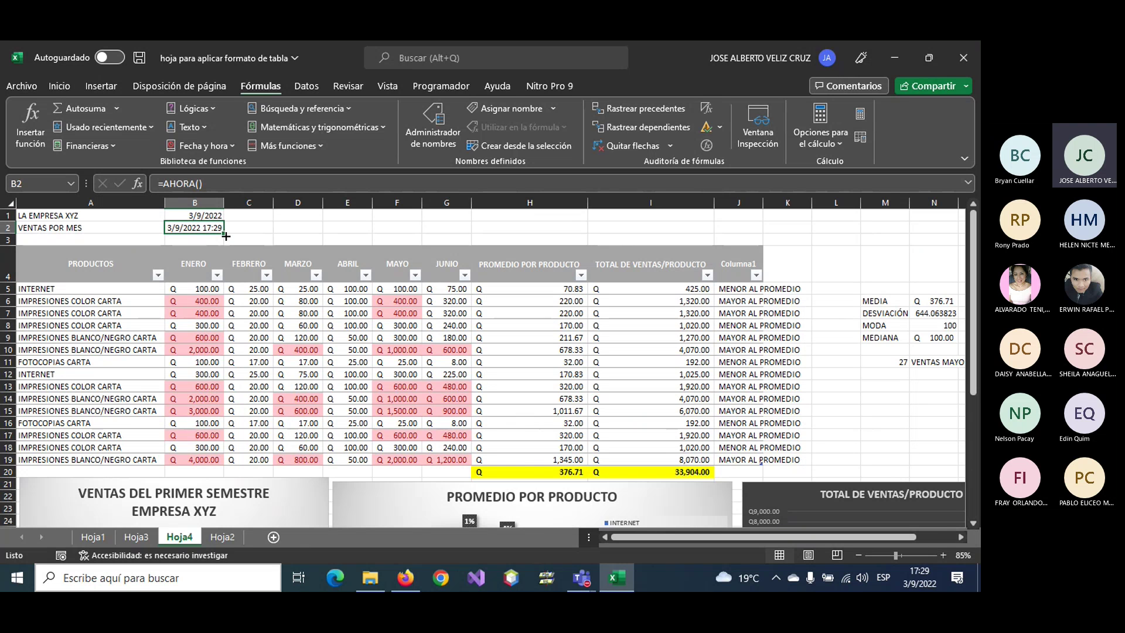
pyautogui.click(214, 216)
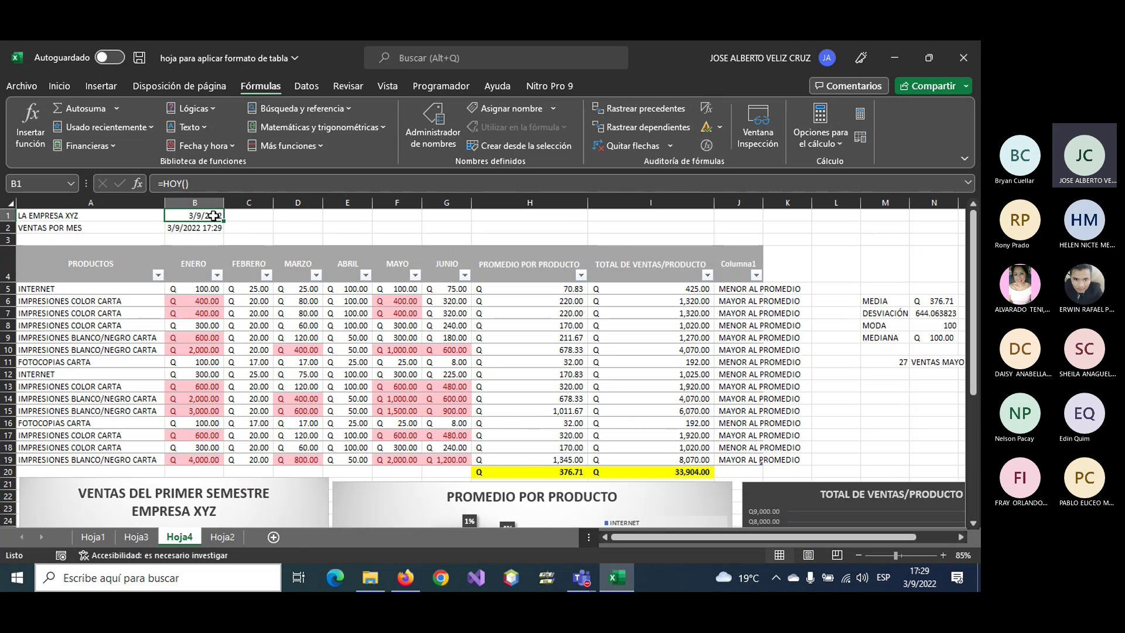
pyautogui.click(204, 230)
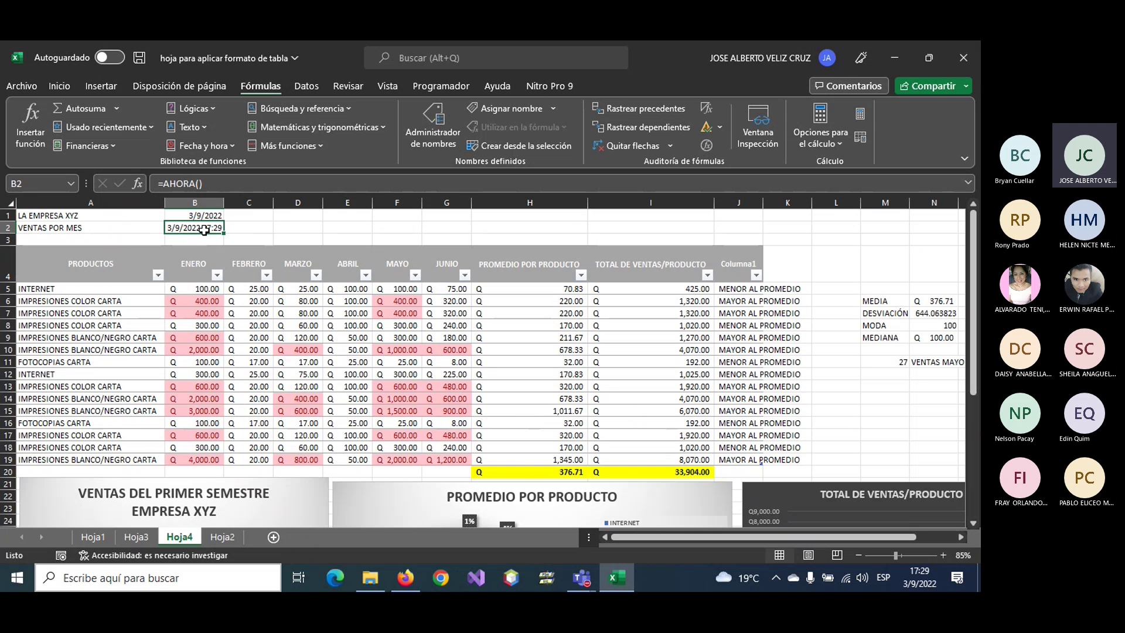